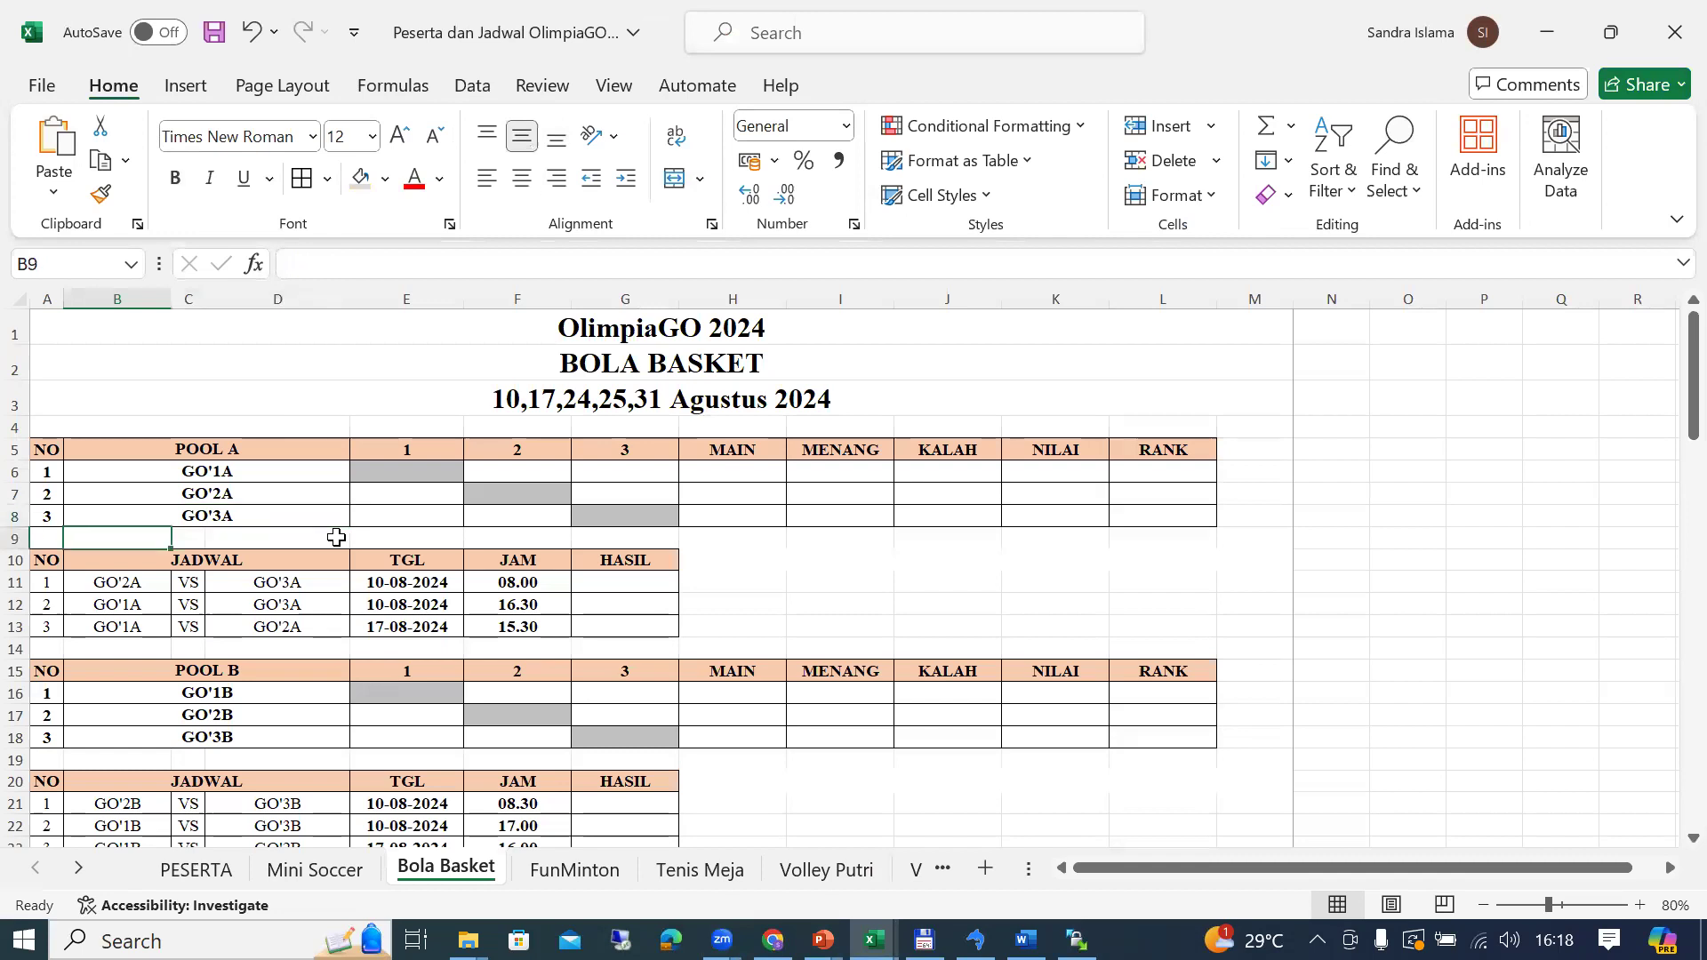
# Step: Examine the BOLA BASKET participant list on the PESERTA sheet
pyautogui.click(233, 876)
pyautogui.click(414, 653)
pyautogui.press('Up')
pyautogui.press('Up')
pyautogui.press('Up')
pyautogui.press('Up')
pyautogui.press('Up')
pyautogui.press('Up')
pyautogui.press('Up')
pyautogui.press('Up')
pyautogui.press('Up')
pyautogui.press('Up')
pyautogui.press('Up')
pyautogui.press('Up')
pyautogui.press('Up')
pyautogui.press('Up')
pyautogui.press('Up')
pyautogui.press('Up')
pyautogui.press('Up')
pyautogui.press('Up')
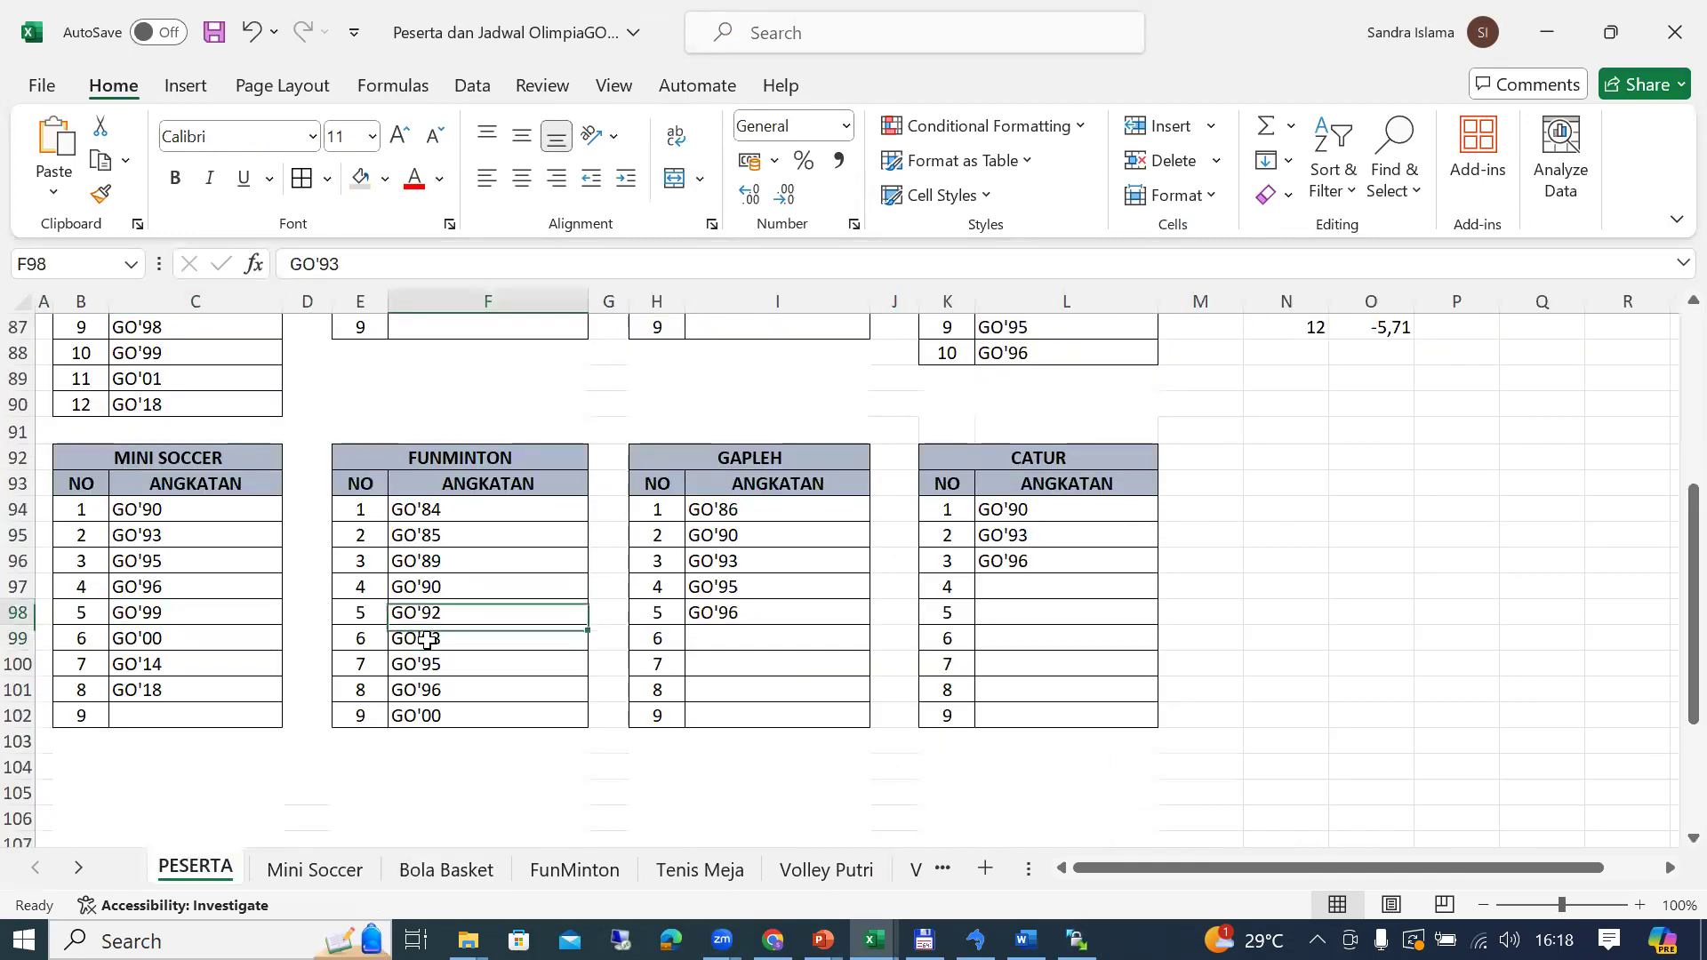
pyautogui.press('Up')
pyautogui.press('Up')
pyautogui.press('Up')
pyautogui.press('Up')
pyautogui.press('Up')
pyautogui.press('Up')
pyautogui.press('Up')
pyautogui.press('Down')
pyautogui.press('Down')
pyautogui.press('Down')
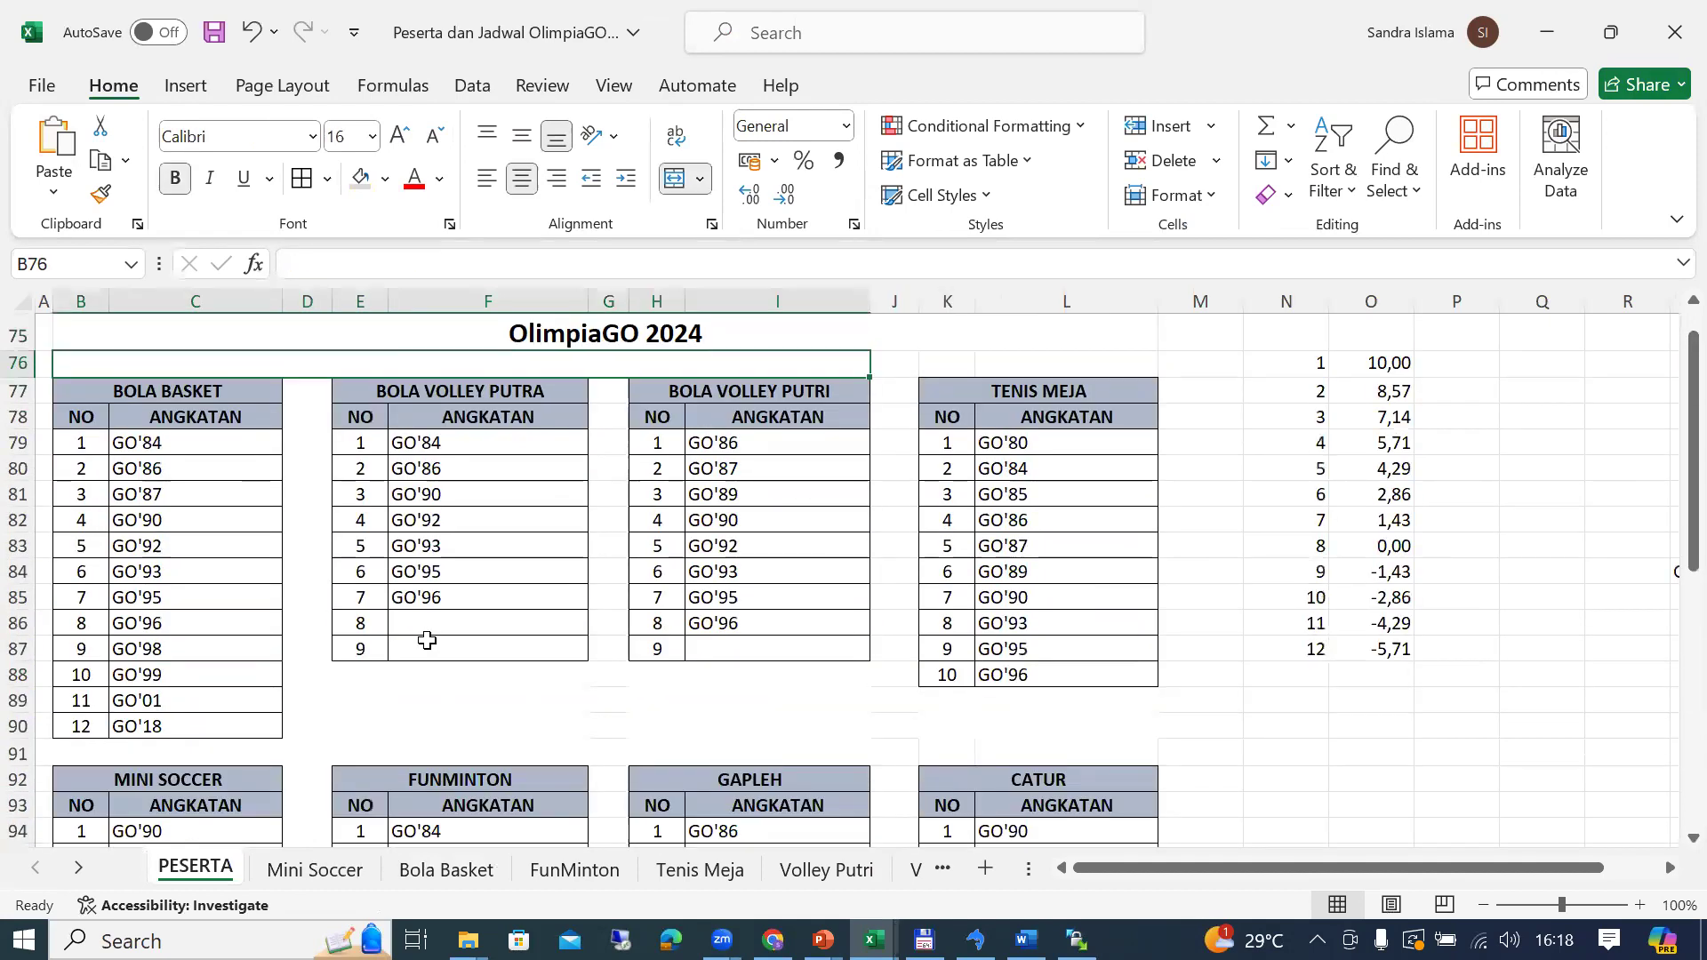
pyautogui.press('Left')
pyautogui.press('Left')
pyautogui.press('Up')
pyautogui.hotkey('ctrl', 'space')
pyautogui.scroll(-1, 427, 640)
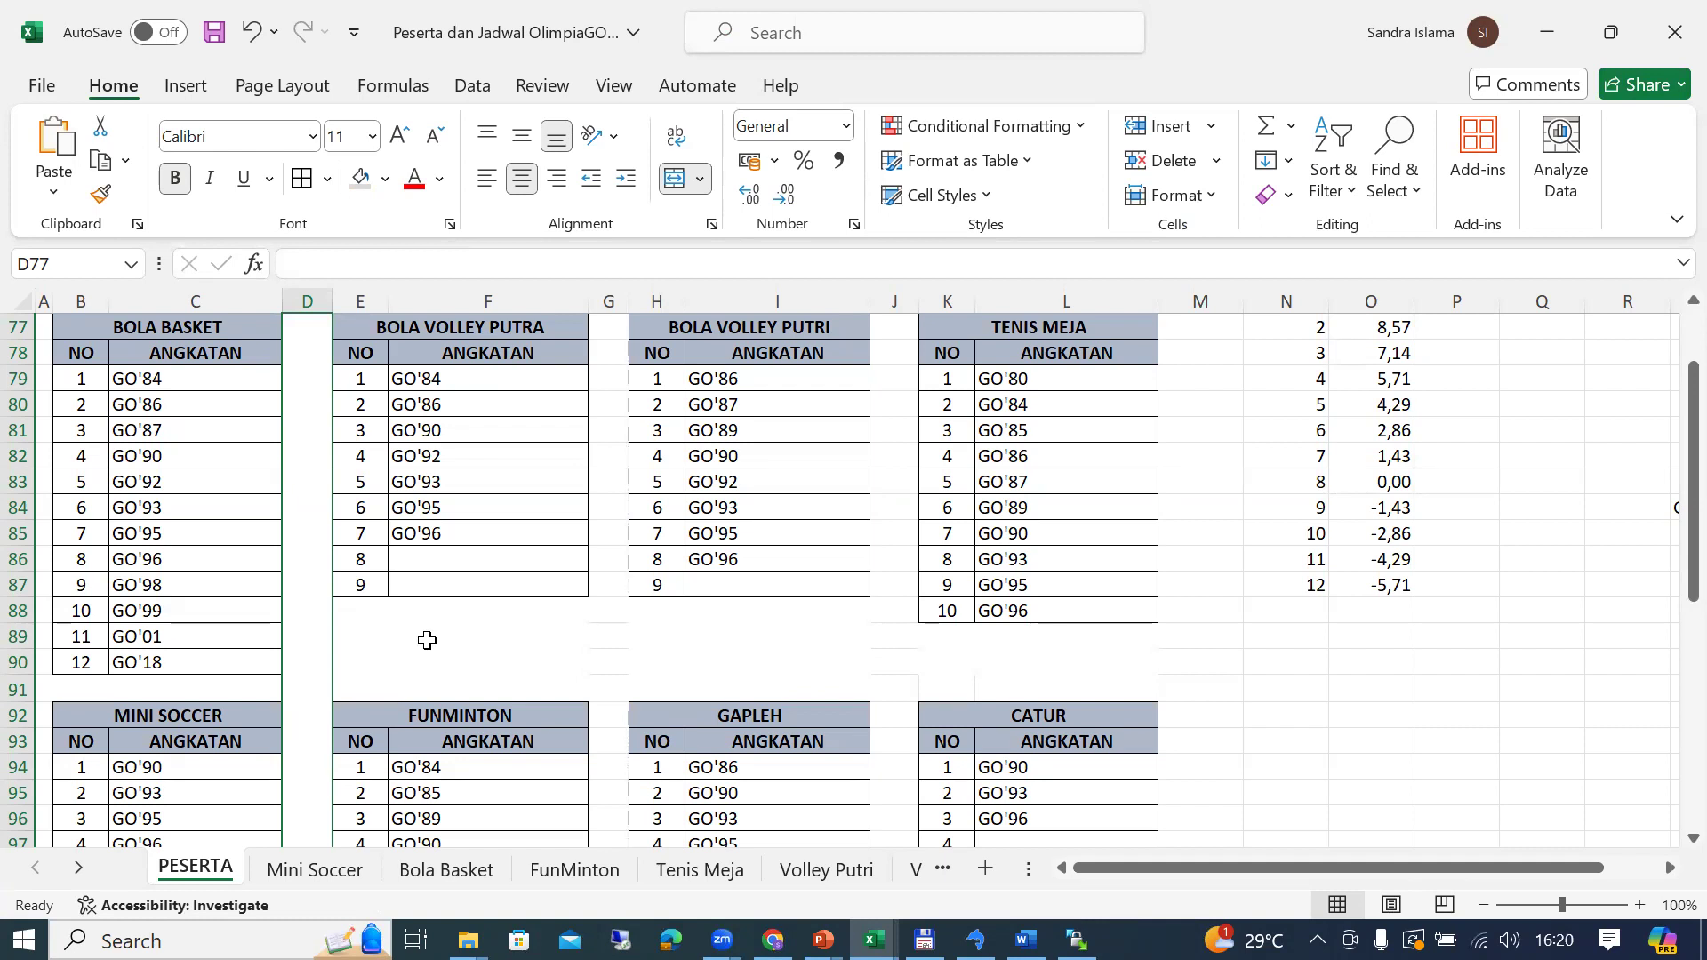
pyautogui.click(222, 558)
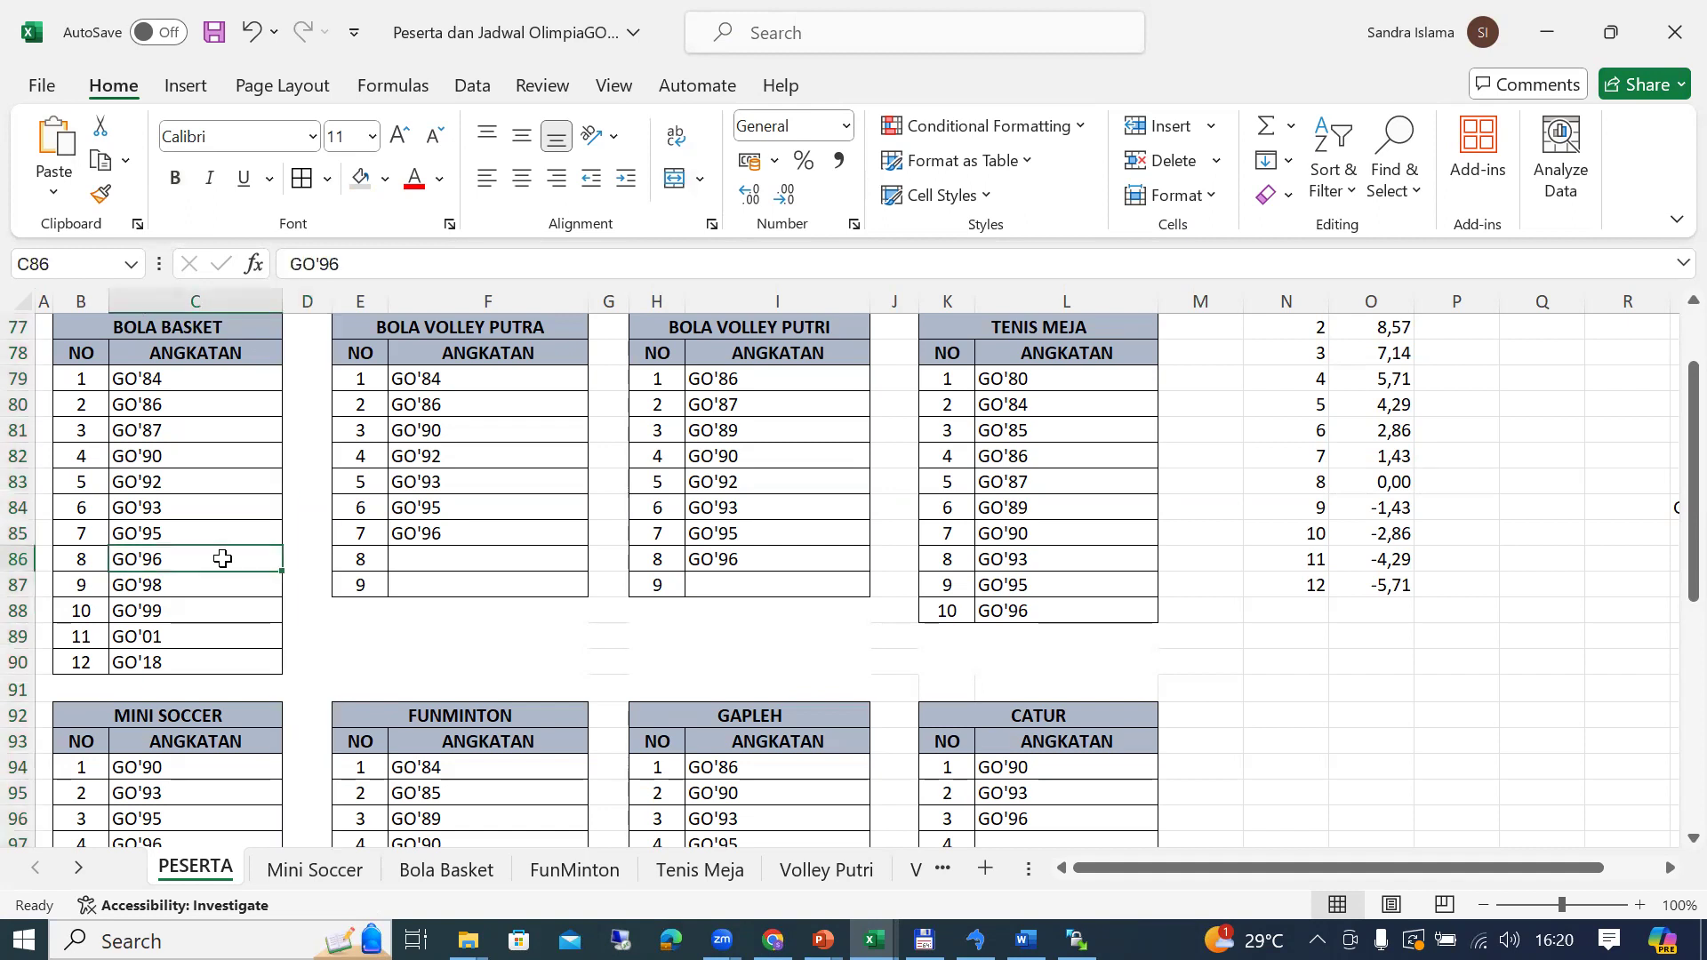
pyautogui.click(210, 487)
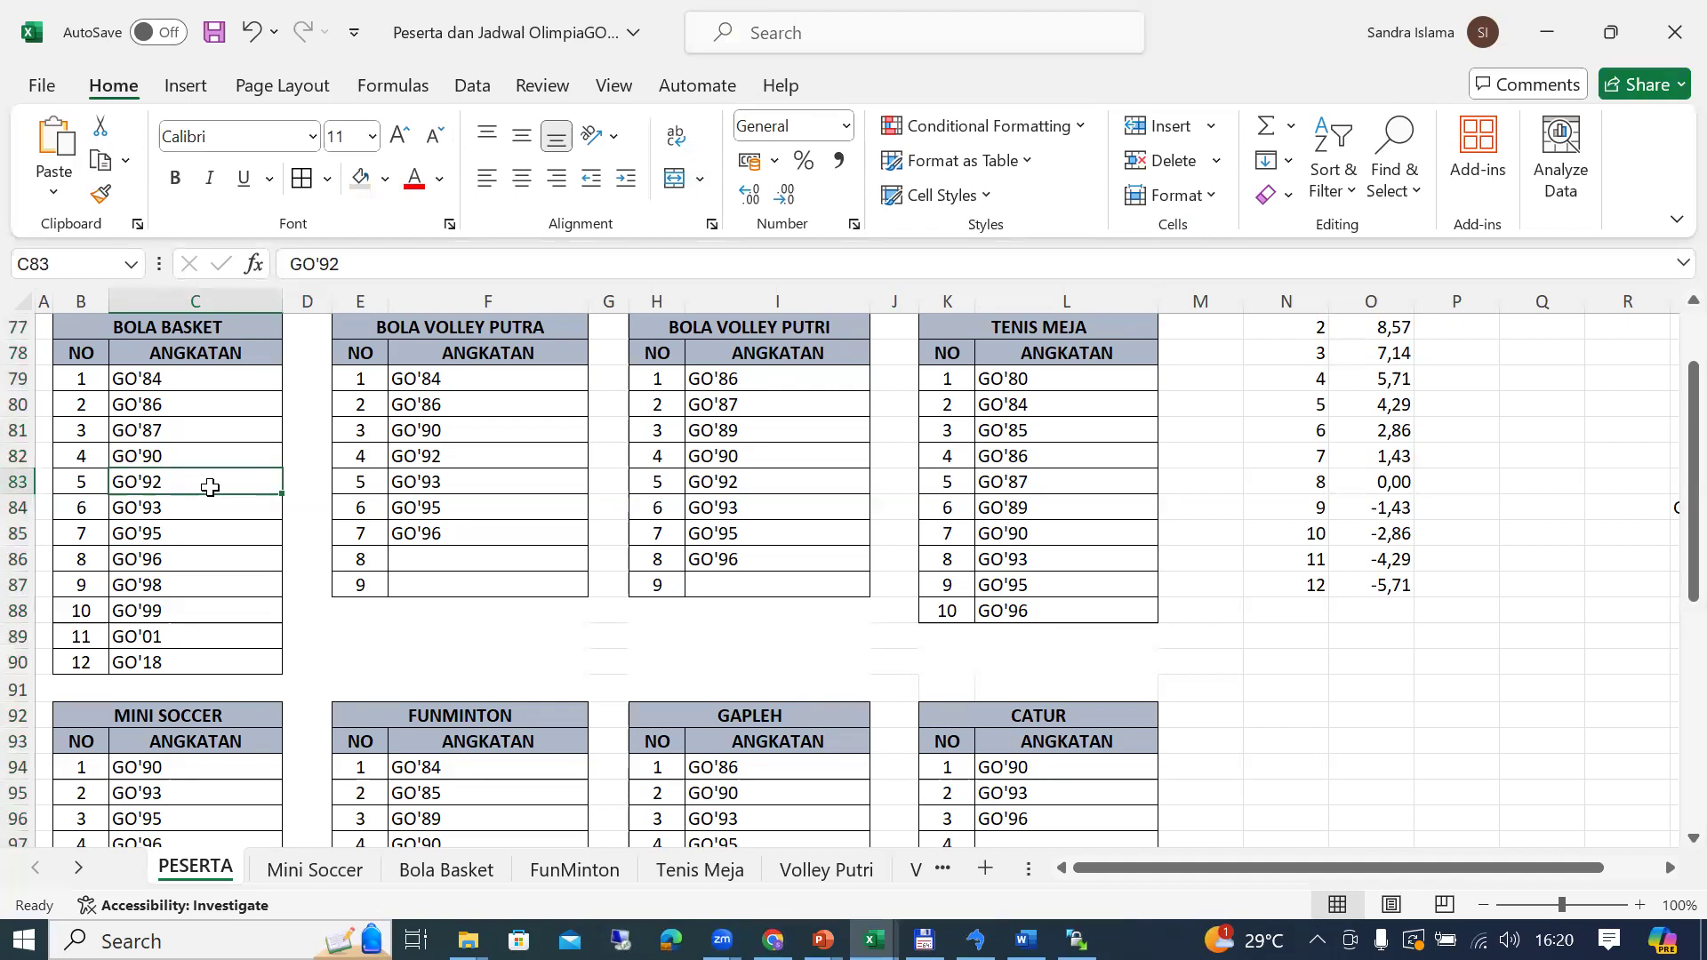
pyautogui.click(208, 458)
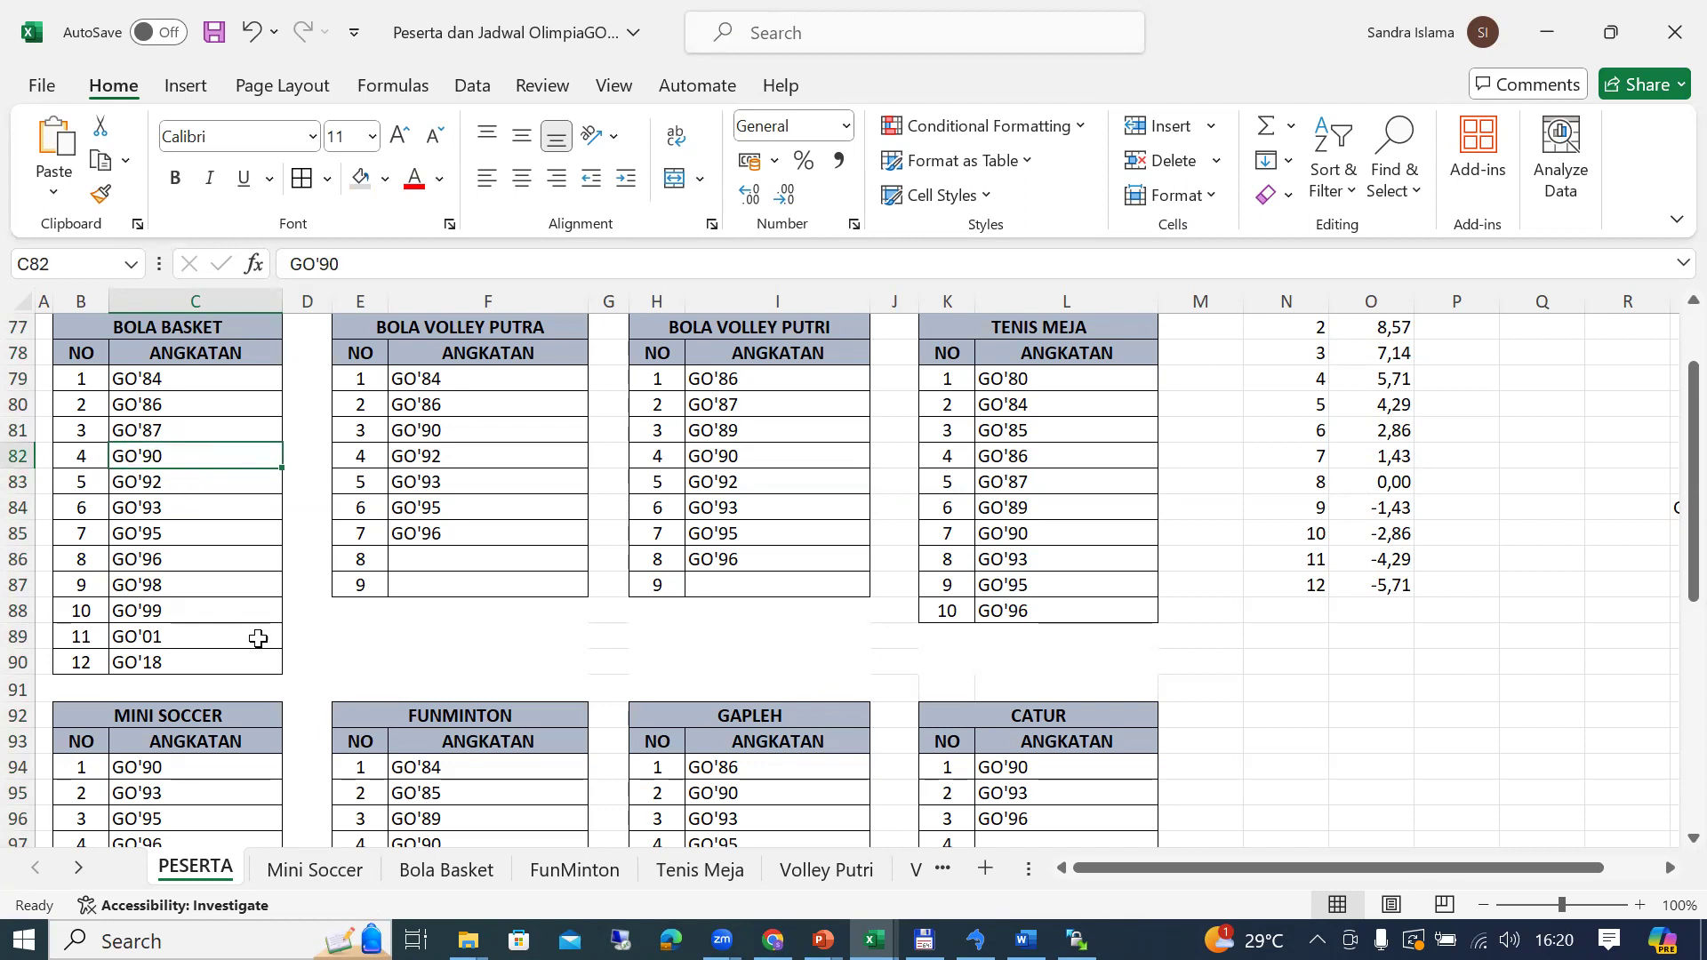
# Step: Set the first team of Pool A on the Bola Basket sheet to GO'98
pyautogui.click(469, 875)
pyautogui.click(182, 475)
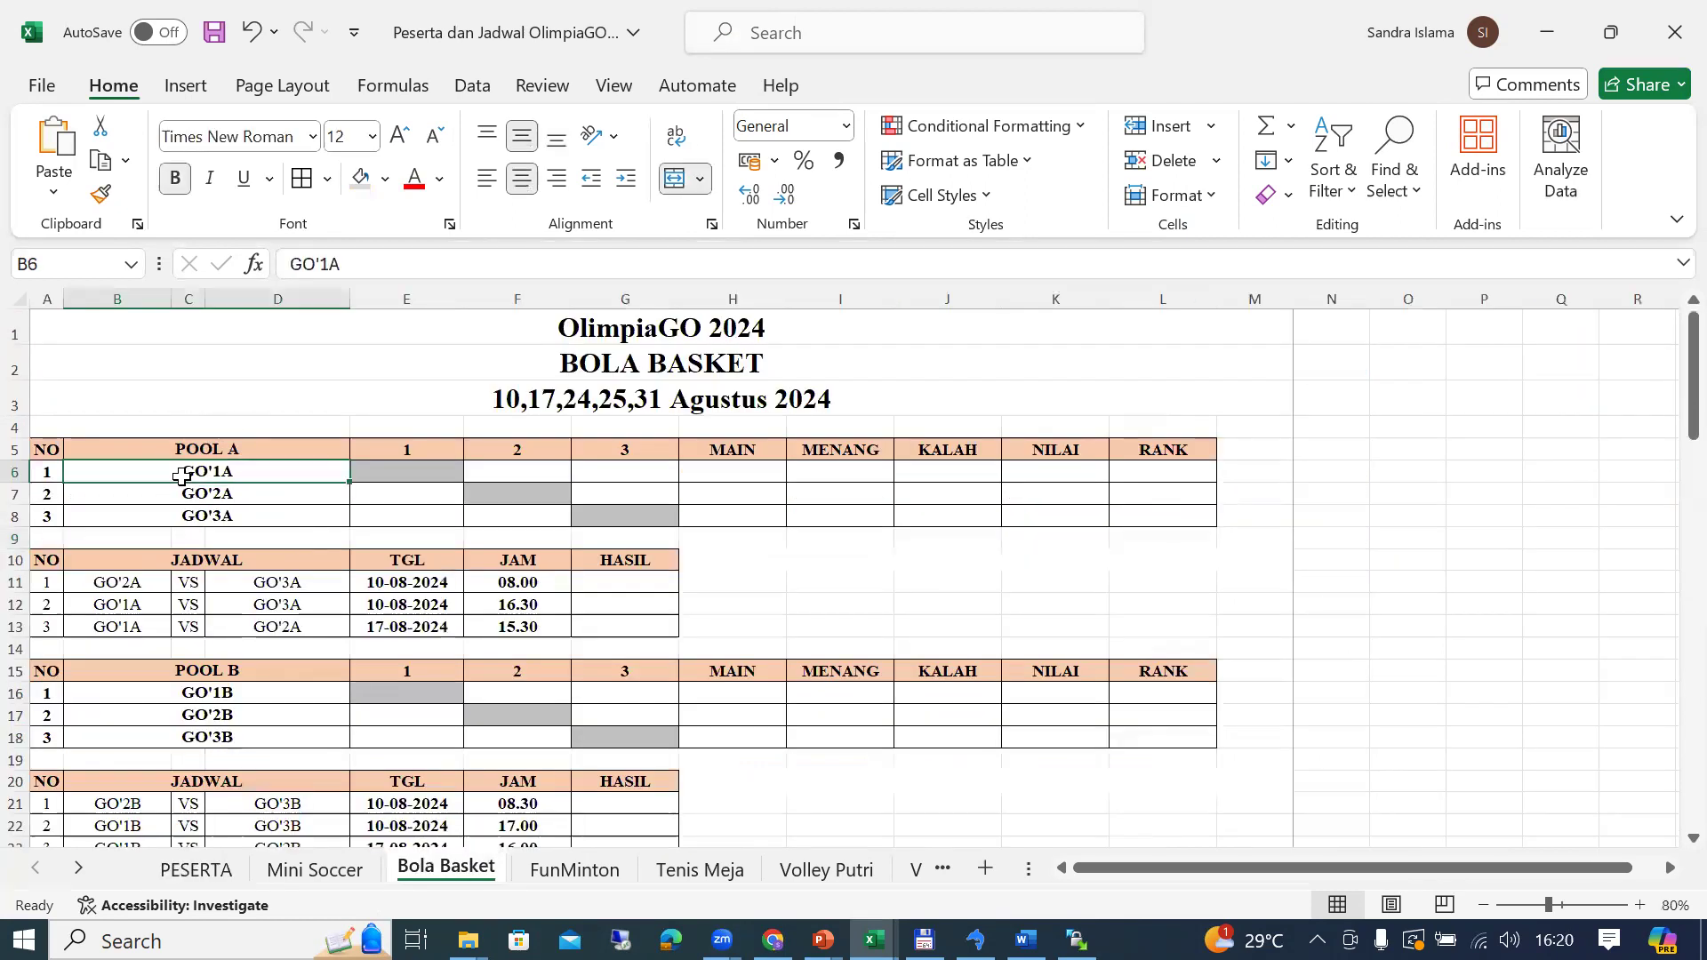
pyautogui.doubleClick(182, 475)
pyautogui.press('BackSpace')
pyautogui.press('BackSpace')
pyautogui.write('98')
pyautogui.press('Return')
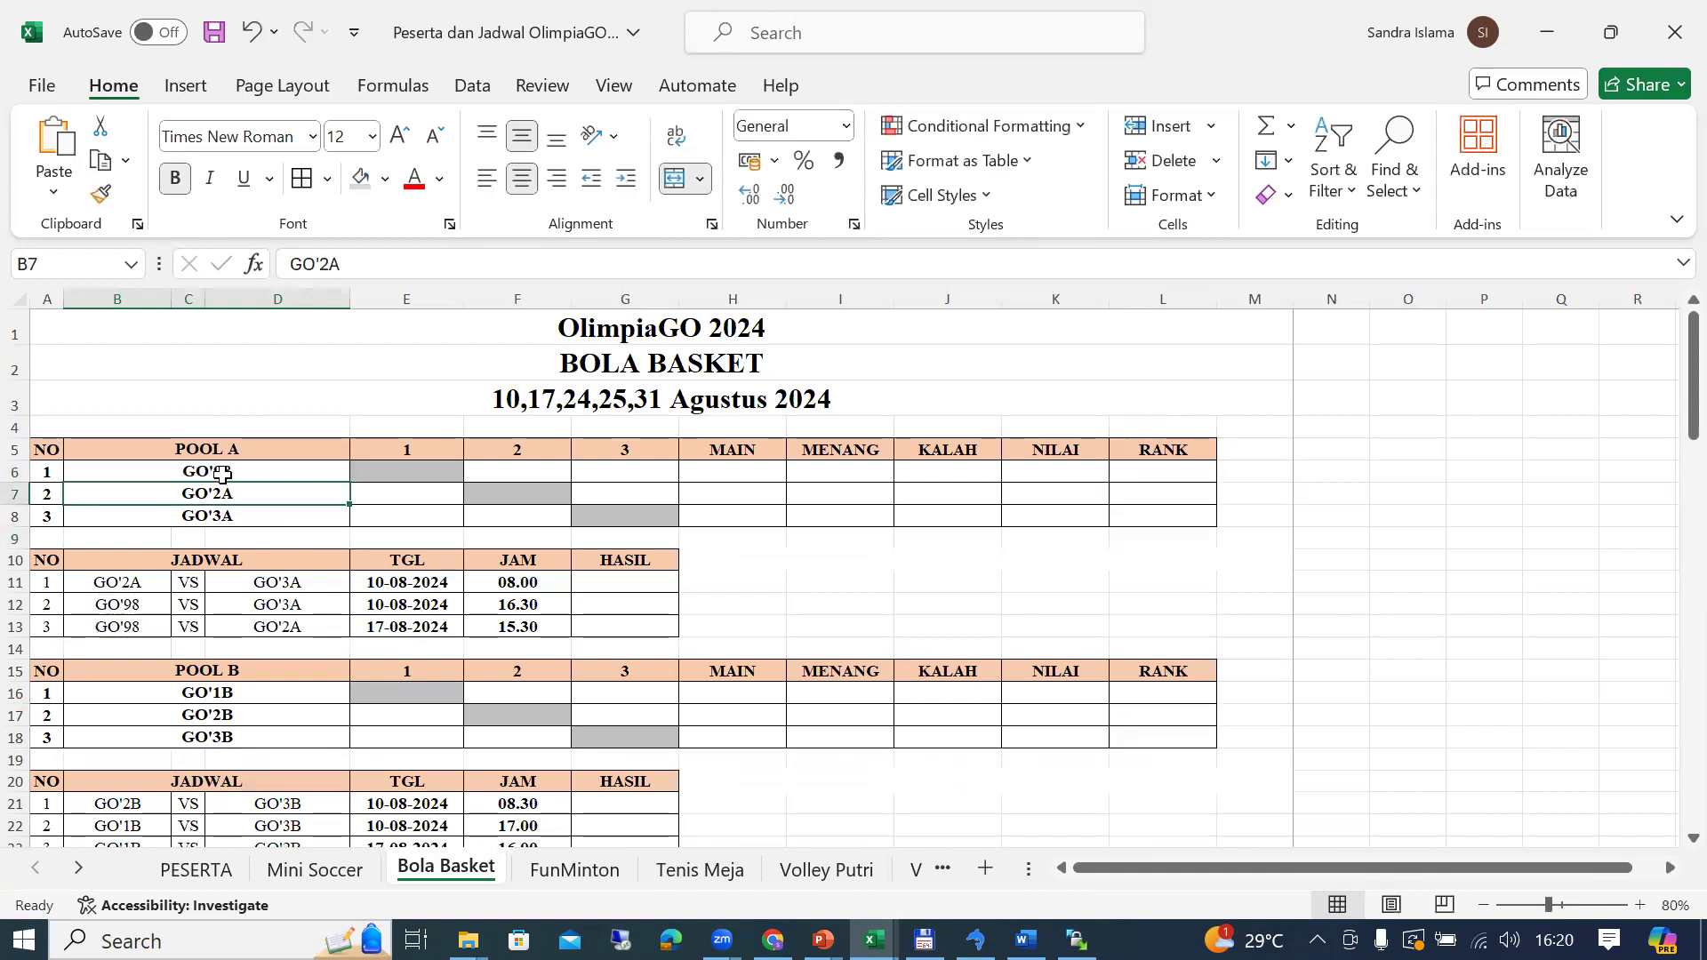
# Step: Set the first team of Pool D on the Bola Basket sheet to GO'92
pyautogui.moveTo(1668, 378); pyautogui.dragTo(1669, 520)
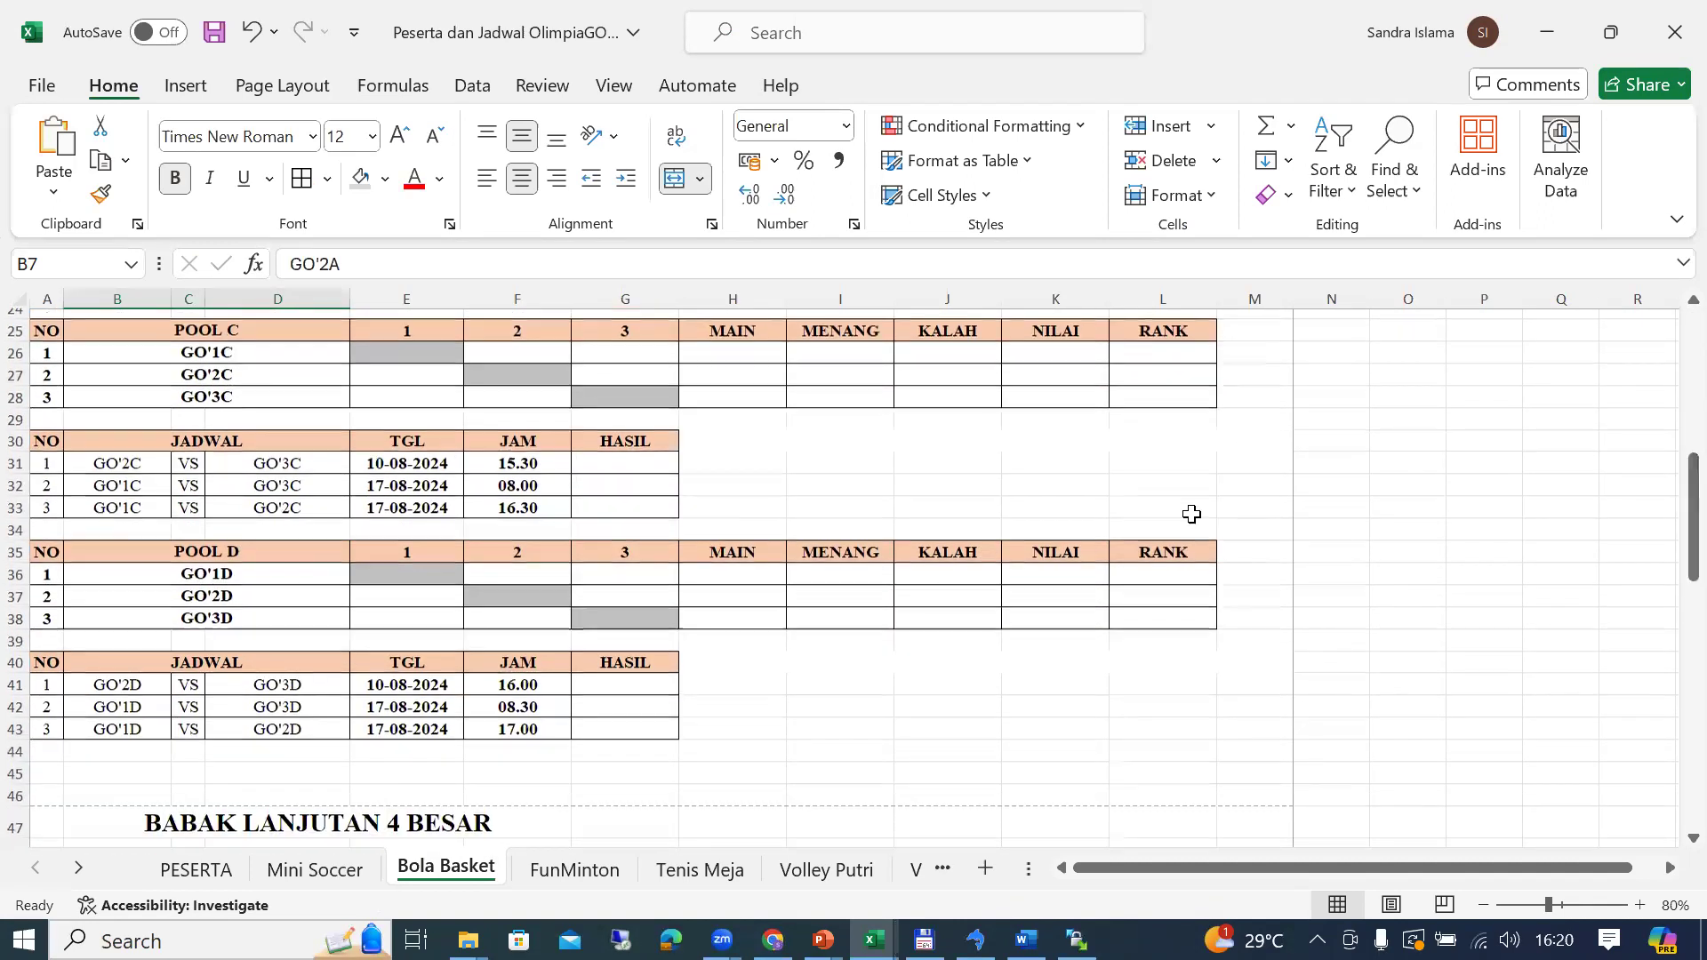
pyautogui.doubleClick(258, 568)
pyautogui.press('BackSpace')
pyautogui.press('BackSpace')
pyautogui.write('92')
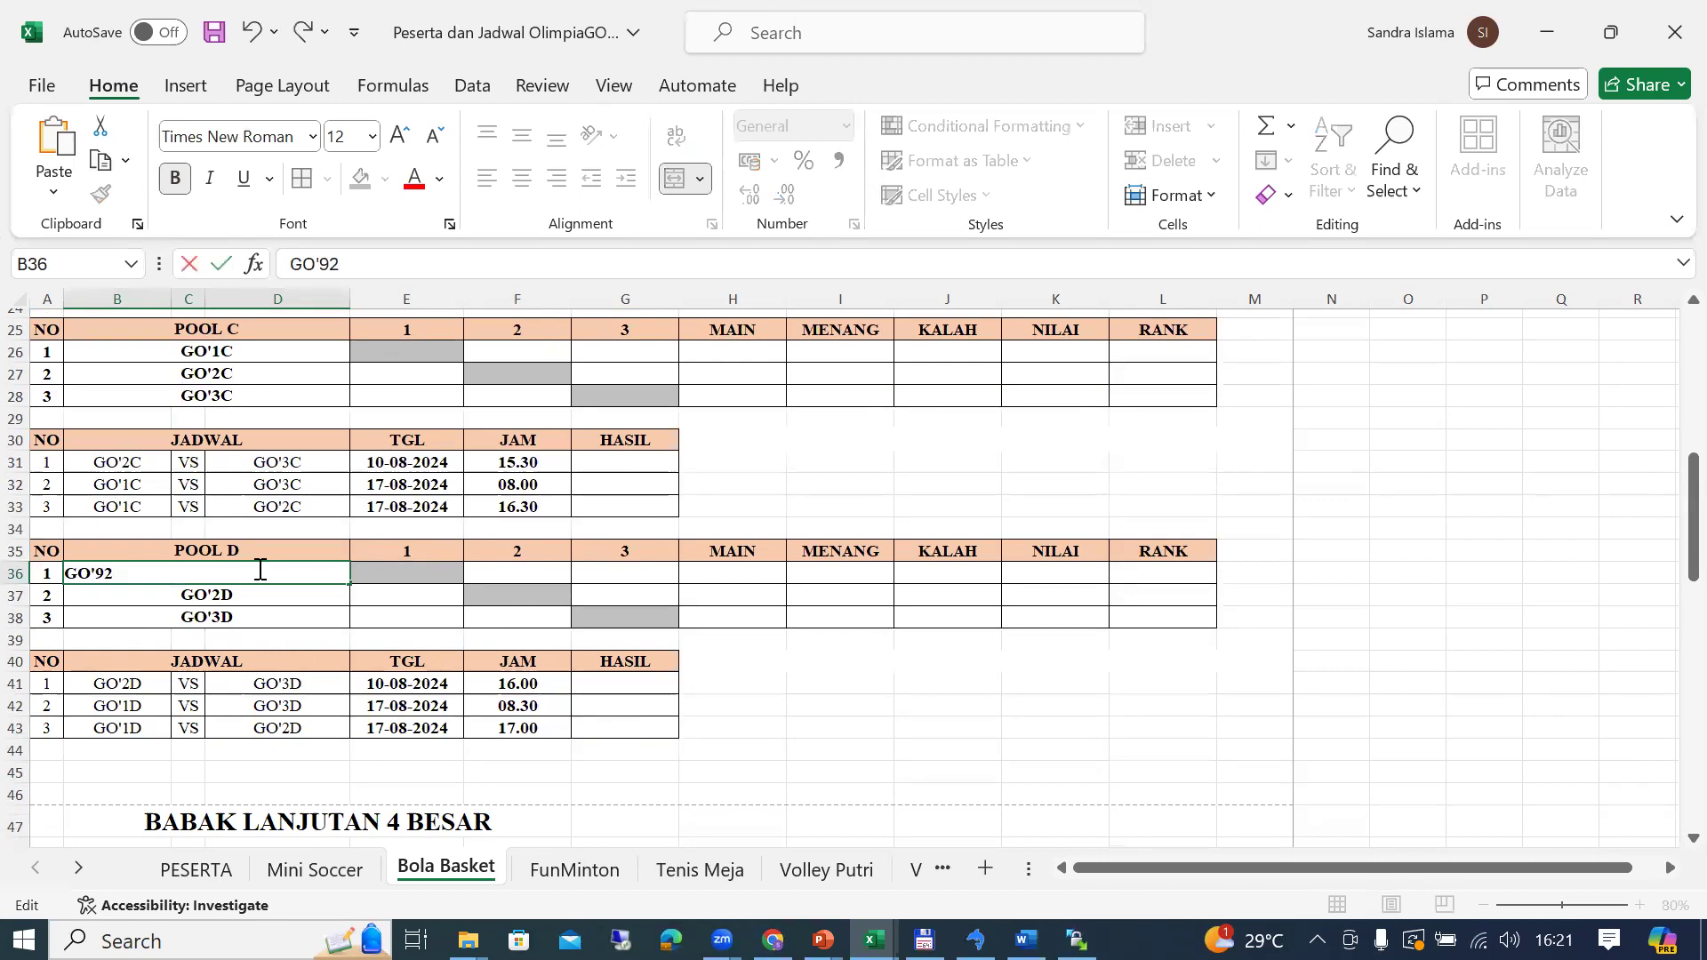
pyautogui.press('Return')
# Step: Set the first team of Pool C on the Bola Basket sheet to GO'18
pyautogui.click(258, 570)
pyautogui.press('Up')
pyautogui.press('Up')
pyautogui.press('Up')
pyautogui.press('Up')
pyautogui.press('Up')
pyautogui.press('Up')
pyautogui.press('Up')
pyautogui.press('Up')
pyautogui.press('Up')
pyautogui.press('Up')
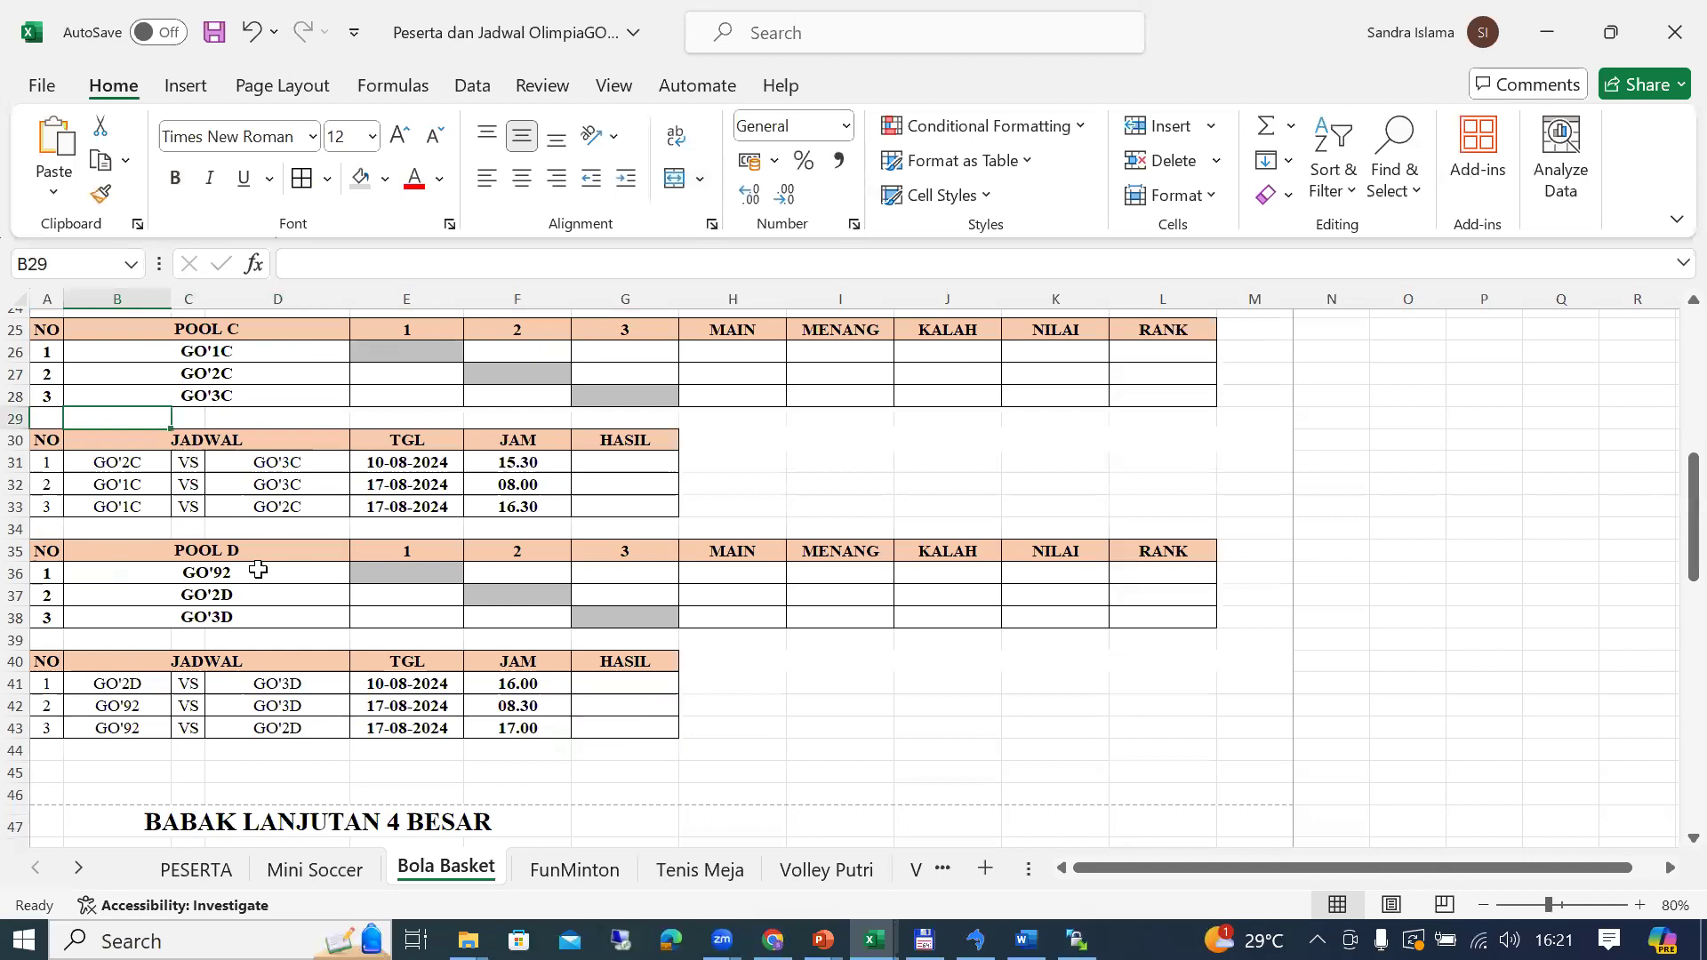
pyautogui.press('F2')
pyautogui.press('BackSpace')
pyautogui.press('BackSpace')
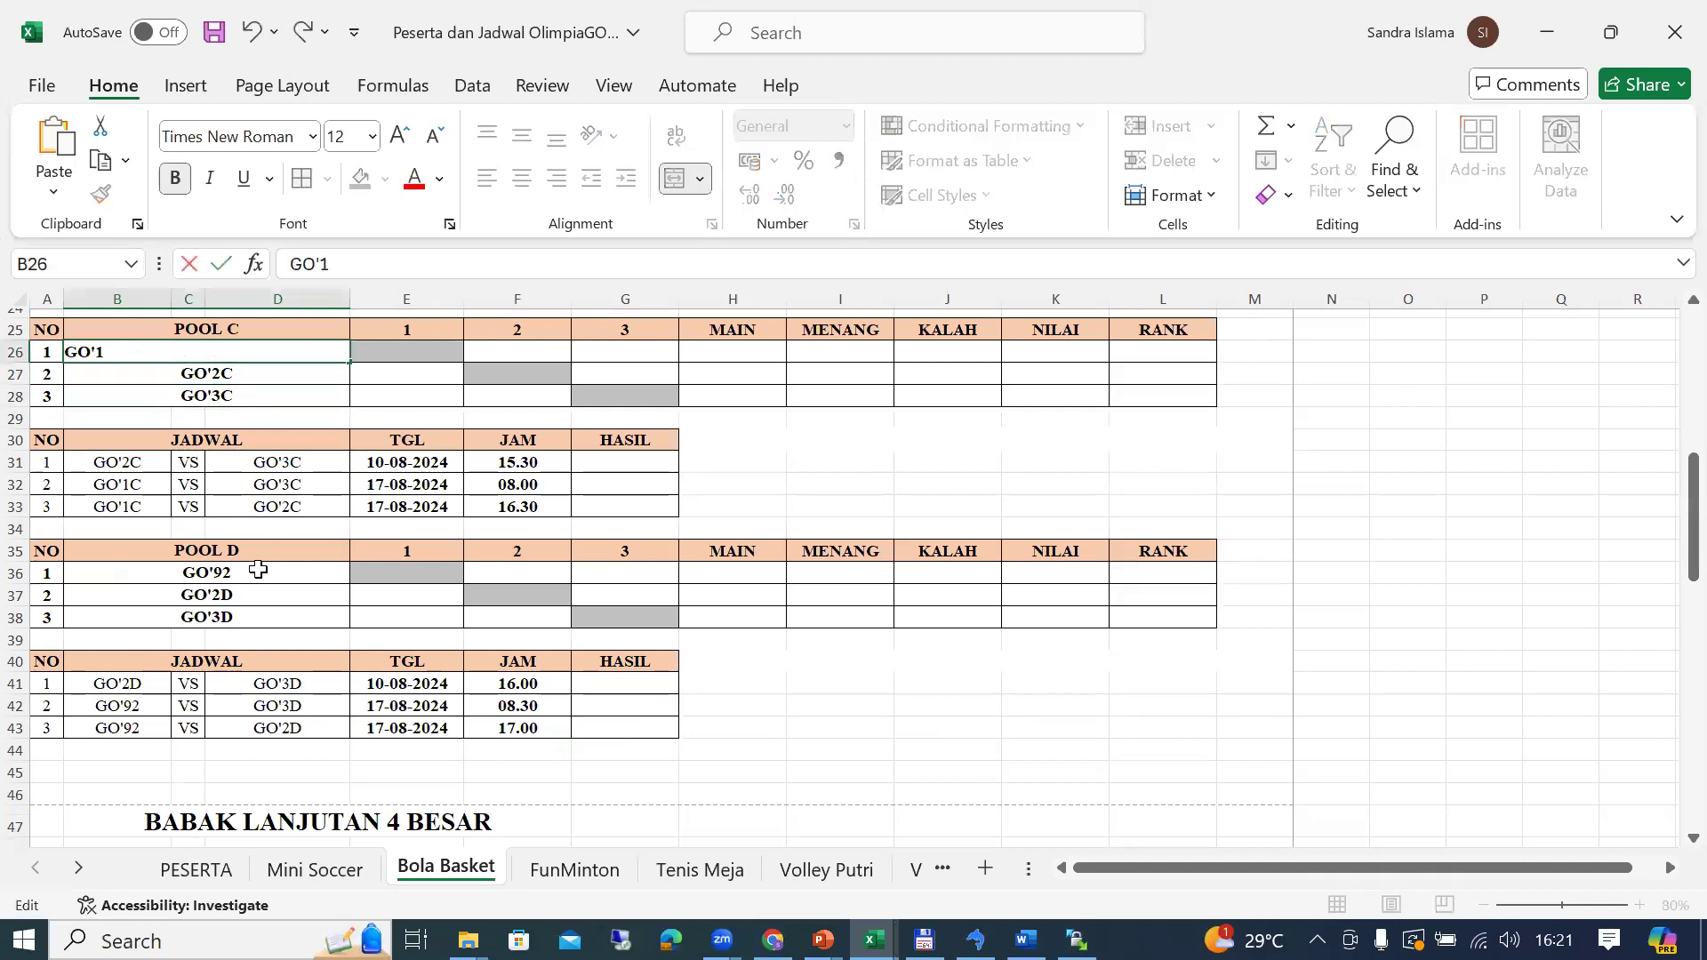
pyautogui.write('18')
pyautogui.press('Return')
# Step: Set the first team of Pool B on the Bola Basket sheet to GO'90
pyautogui.press('Up')
pyautogui.press('Up')
pyautogui.press('Up')
pyautogui.press('Up')
pyautogui.press('Up')
pyautogui.press('Up')
pyautogui.press('Up')
pyautogui.press('Up')
pyautogui.press('Up')
pyautogui.press('Up')
pyautogui.press('Up')
pyautogui.press('Up')
pyautogui.press('Up')
pyautogui.press('Down')
pyautogui.press('Down')
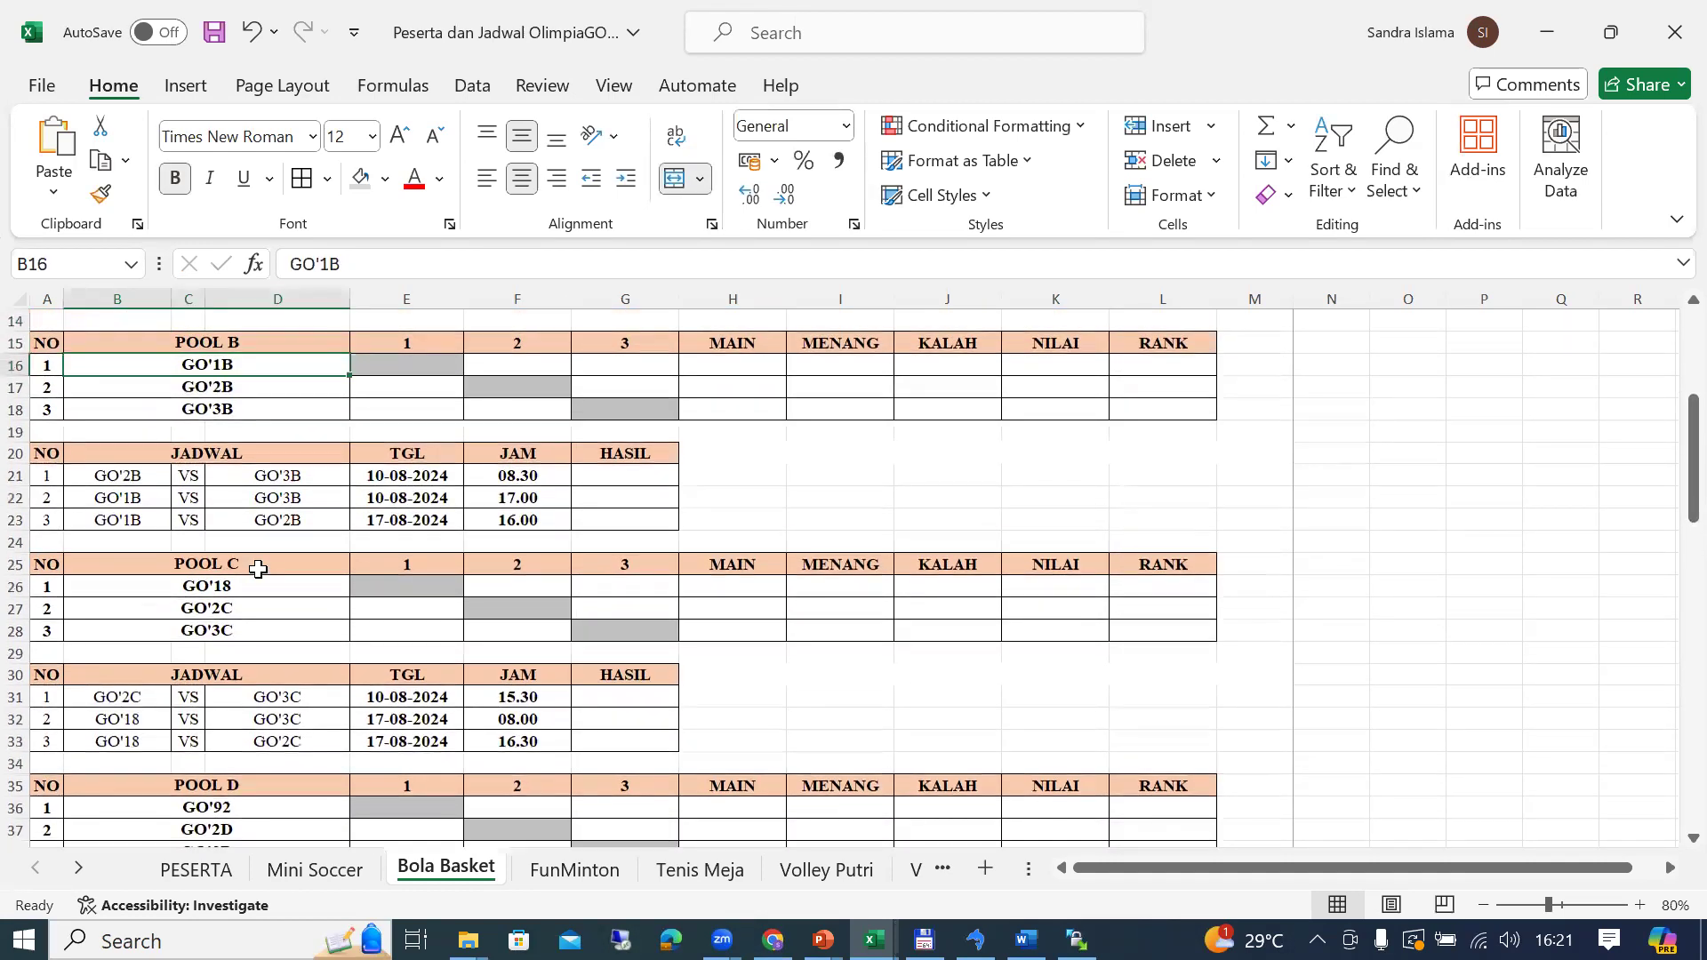
pyautogui.press('F2')
pyautogui.press('BackSpace')
pyautogui.press('BackSpace')
pyautogui.write('90')
pyautogui.press('Return')
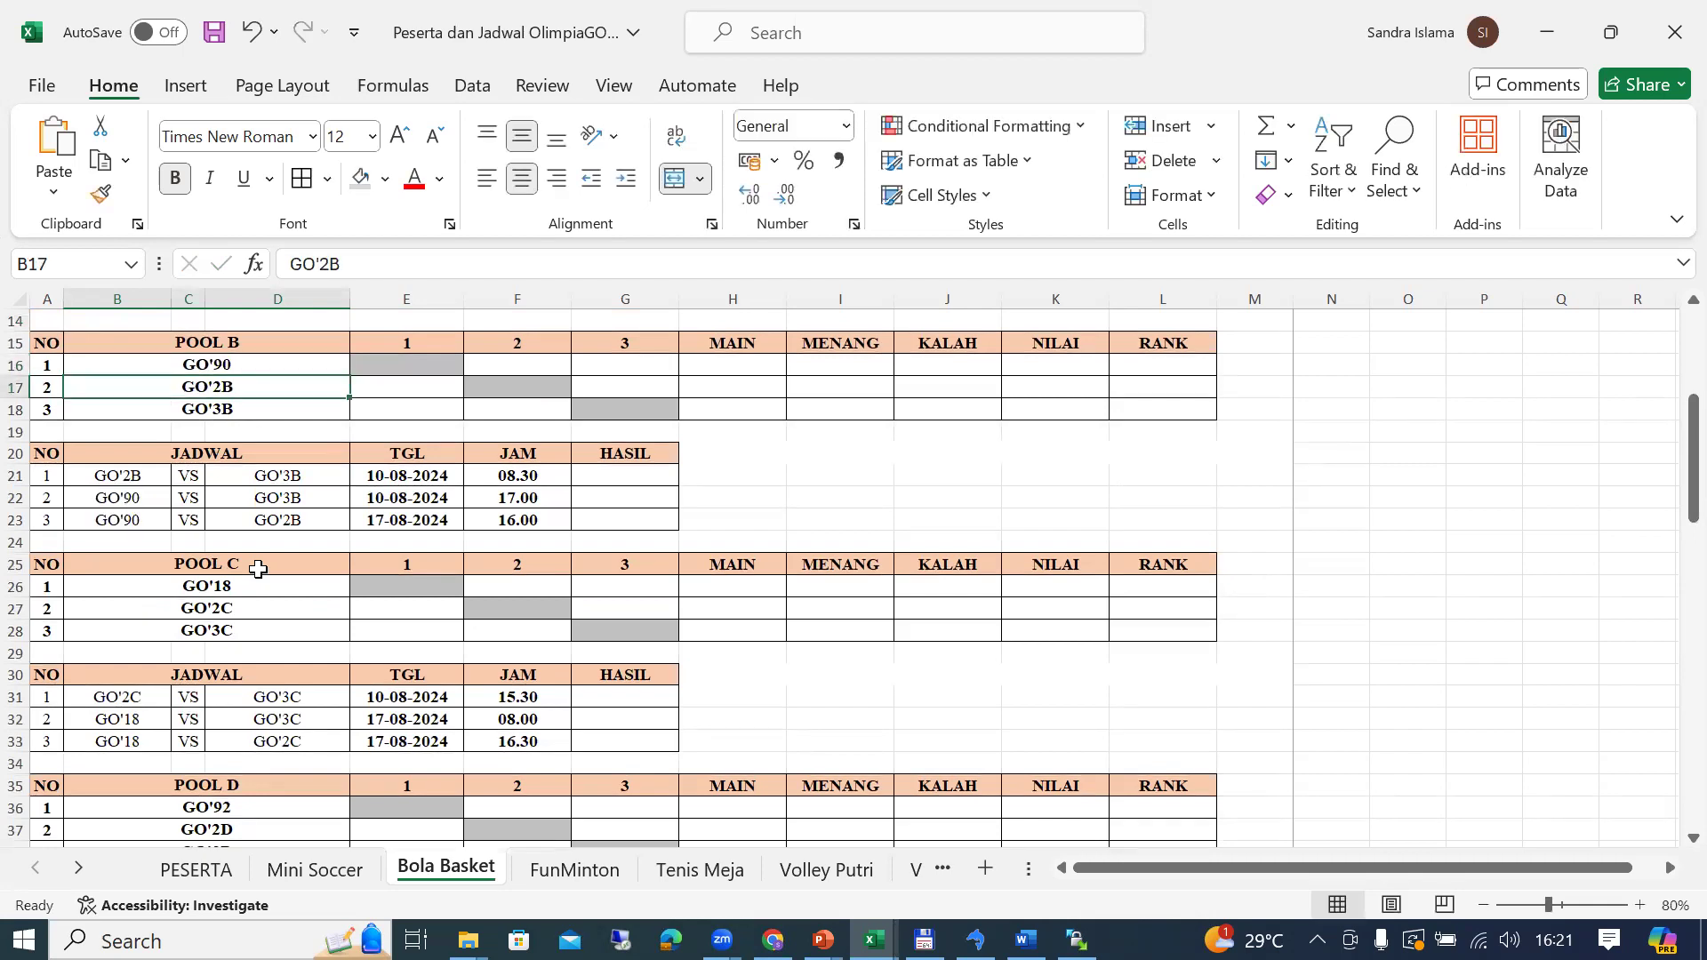
# Step: Copy the BOLA BASKET teams GO'84 through GO'18 from the PESERTA sheet into the entries list on wheelofnames.com in Chrome
pyautogui.click(196, 868)
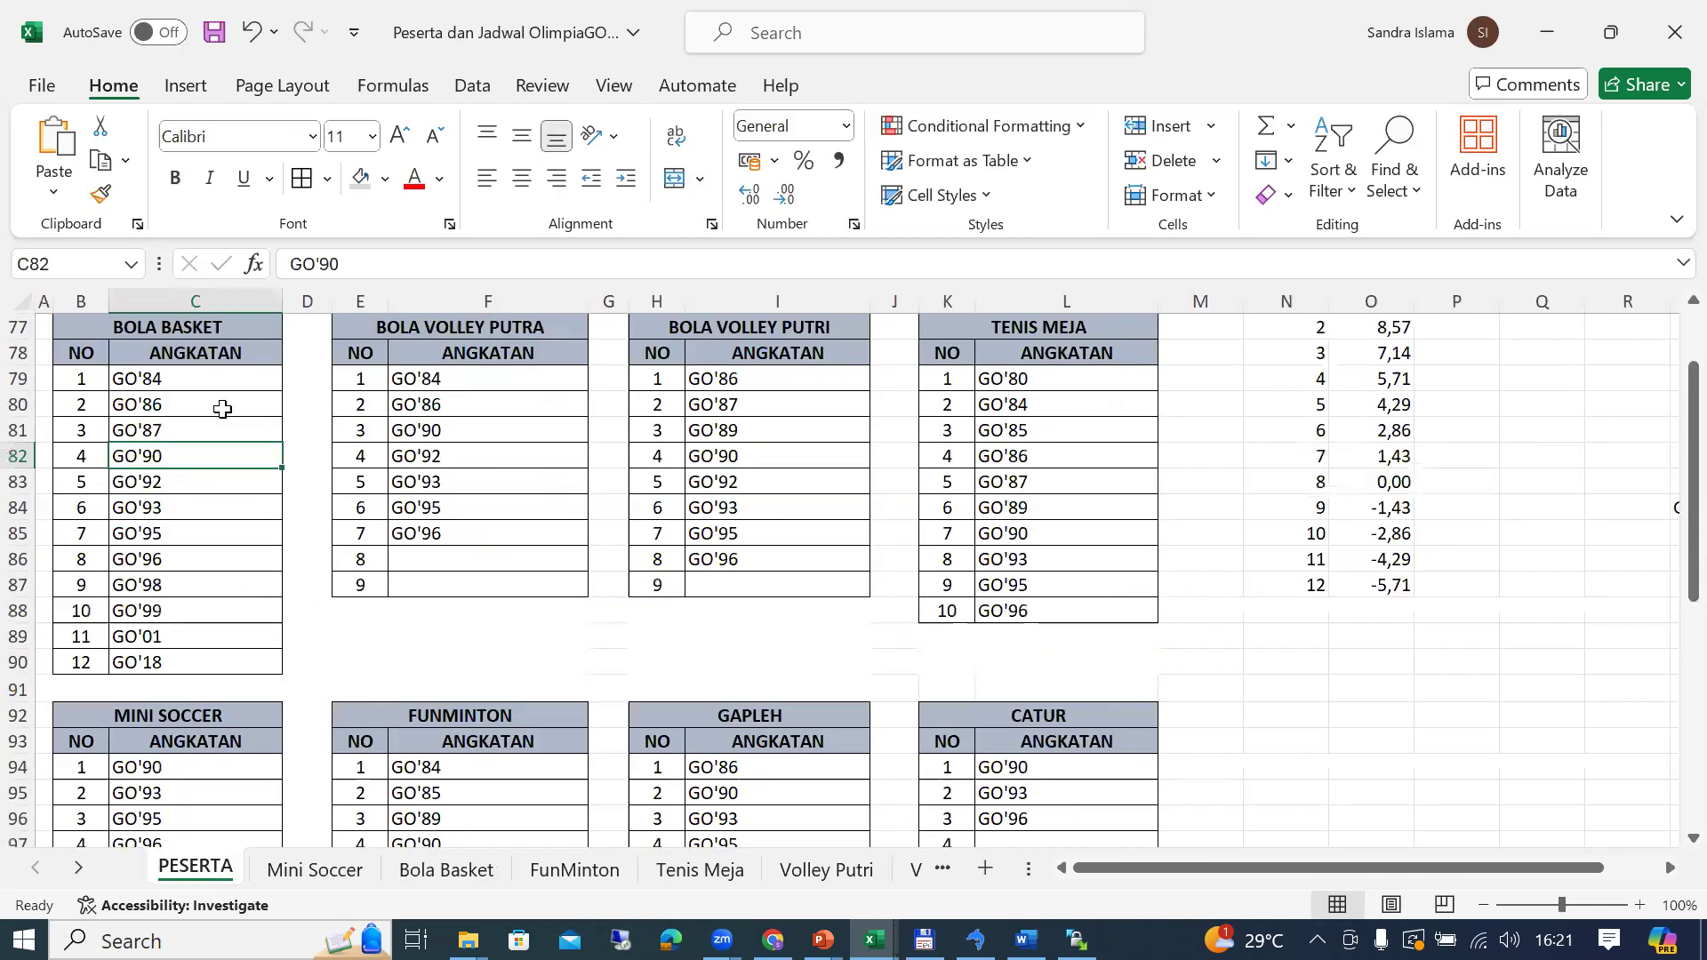
pyautogui.moveTo(197, 381); pyautogui.dragTo(224, 660)
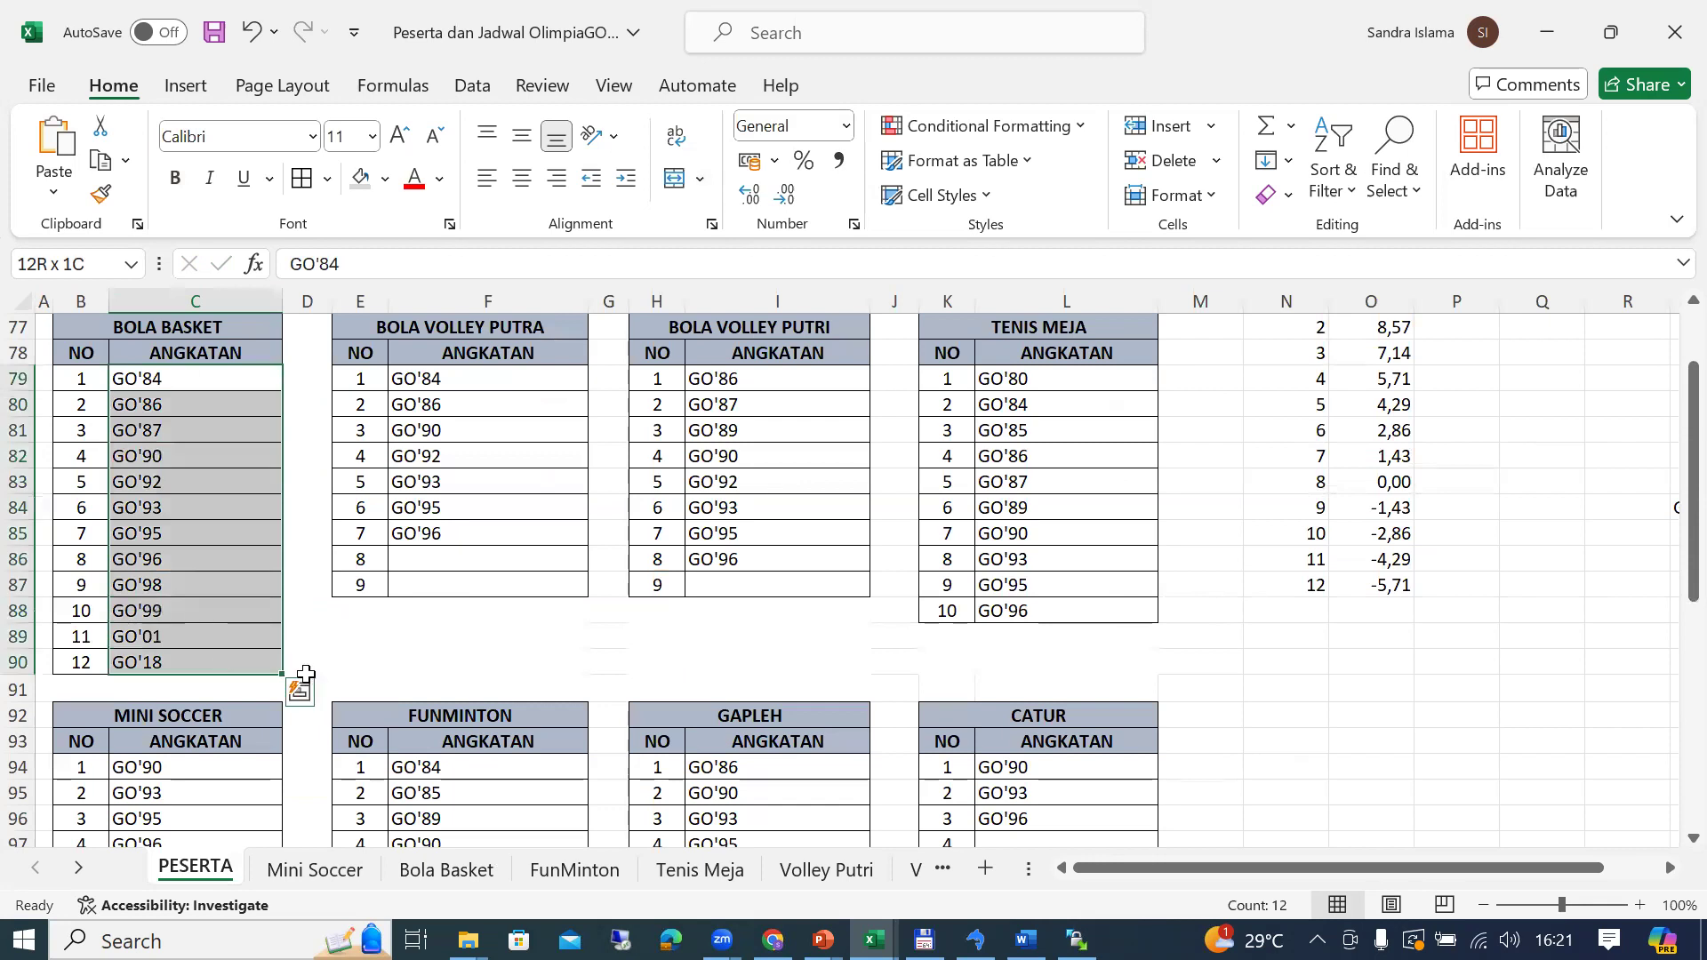
pyautogui.hotkey('ctrl', 'c')
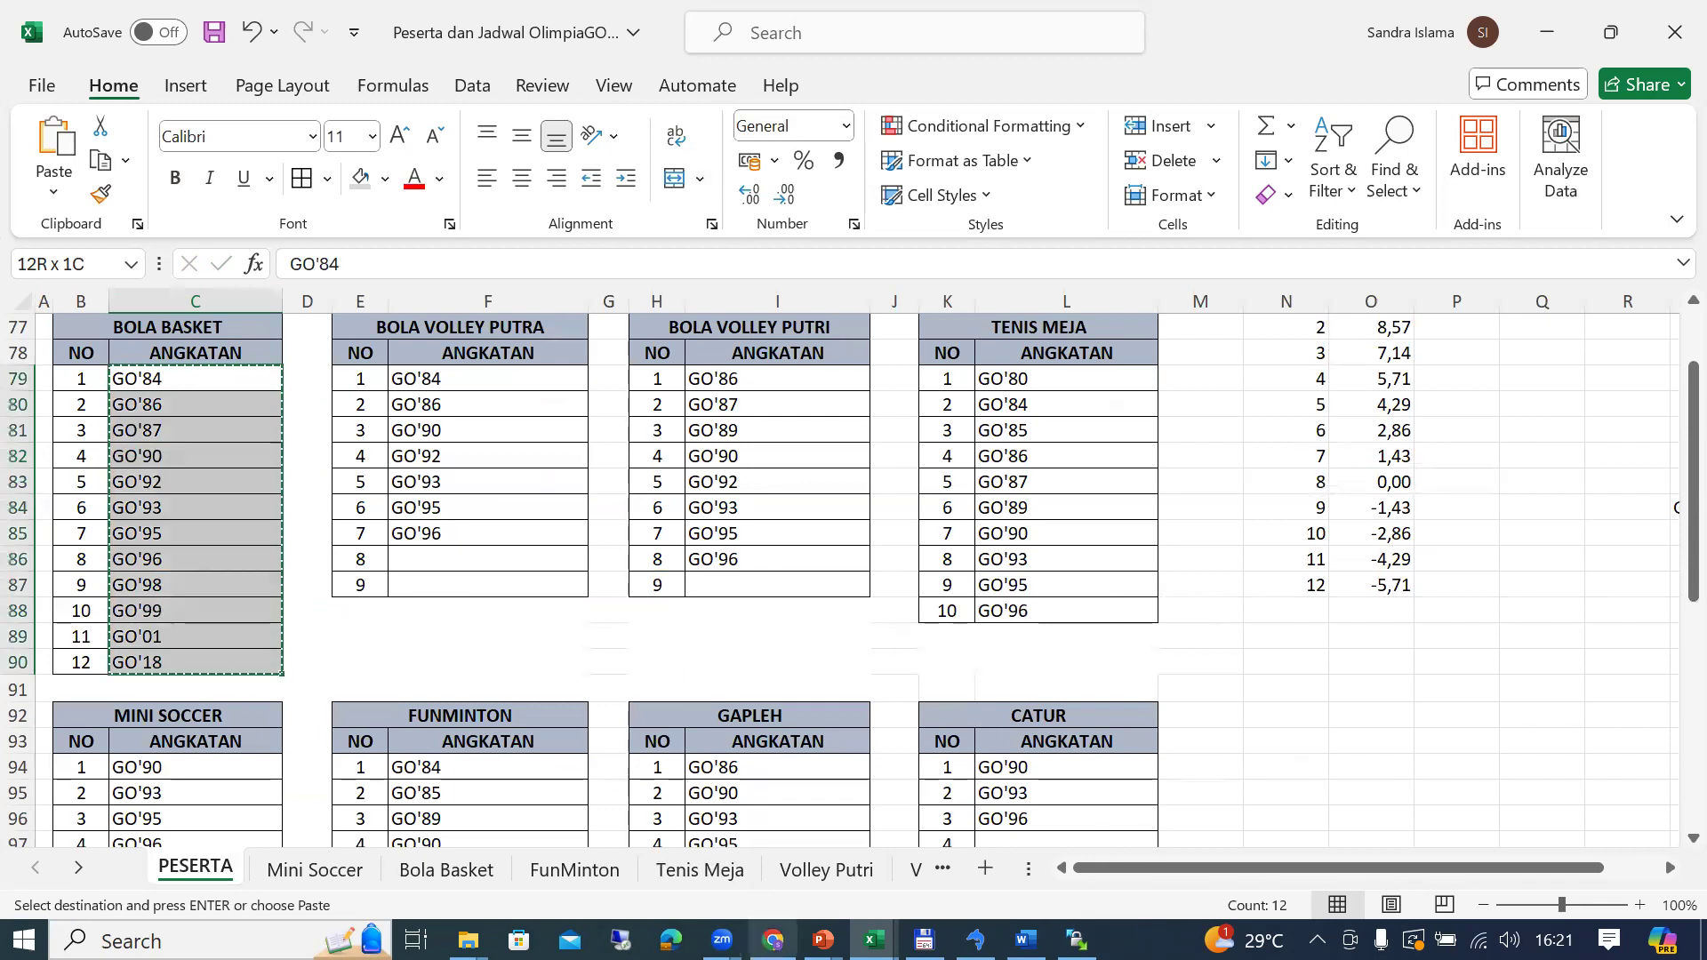
pyautogui.hotkey('alt', 'Tab')
pyautogui.hotkey('ctrl', 'v')
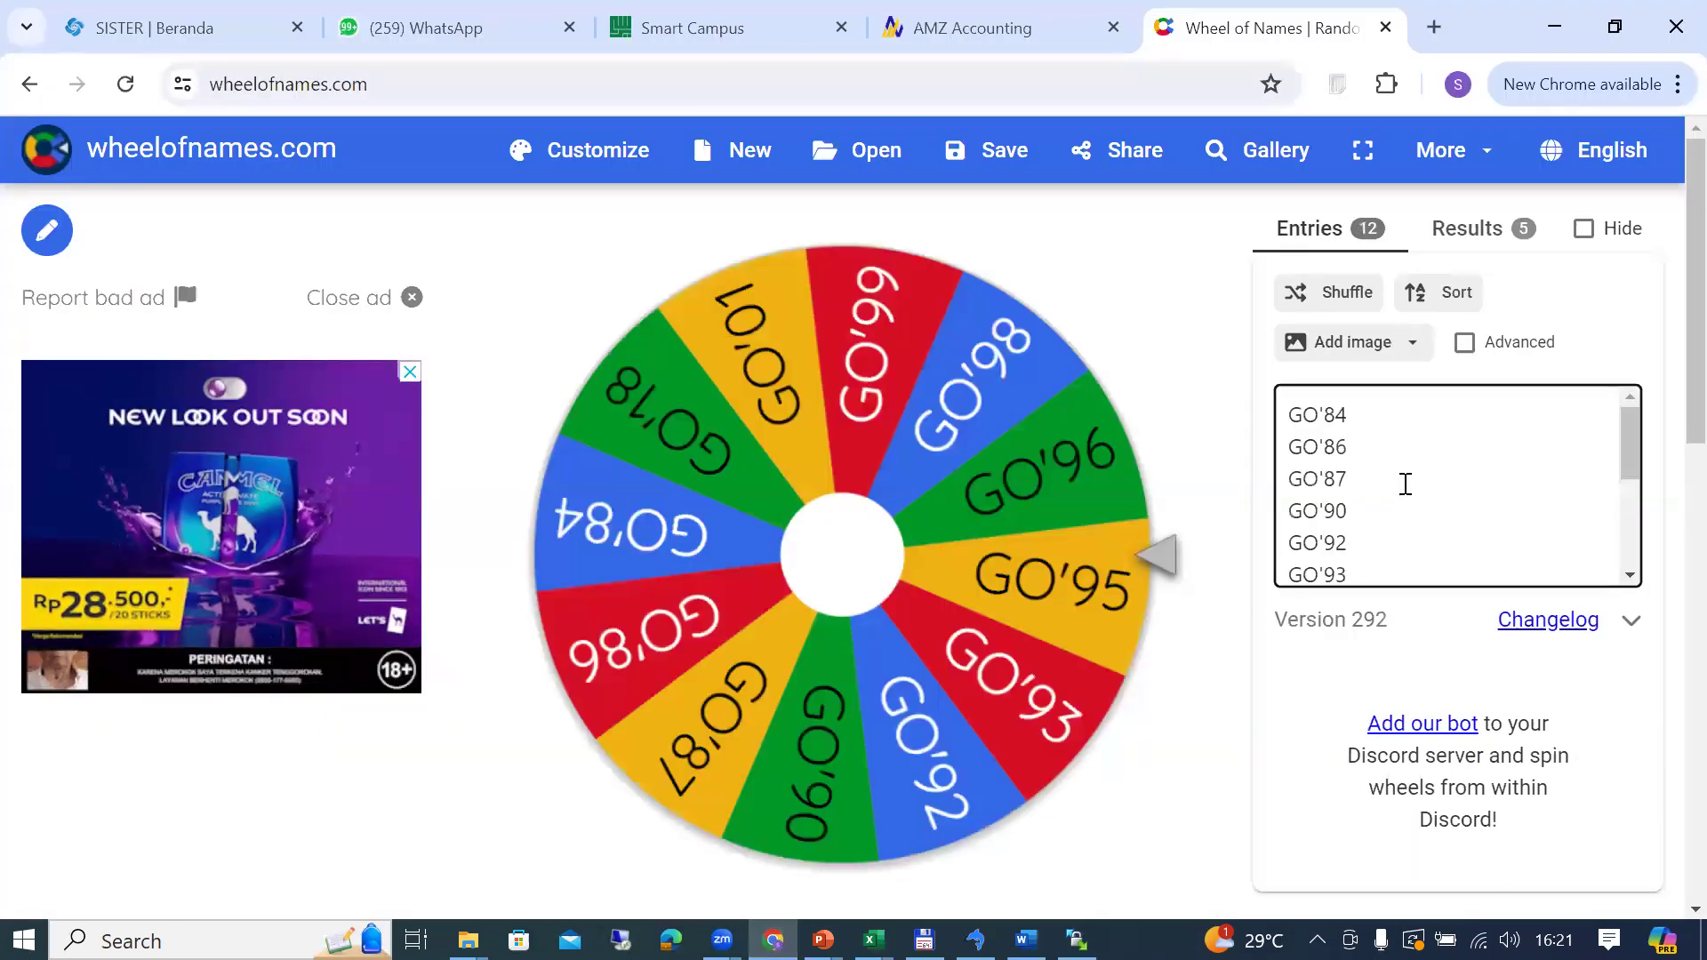
# Step: Delete GO'90 and GO'92 from the wheel's entries list
pyautogui.hotkey('ctrl', 'Home')
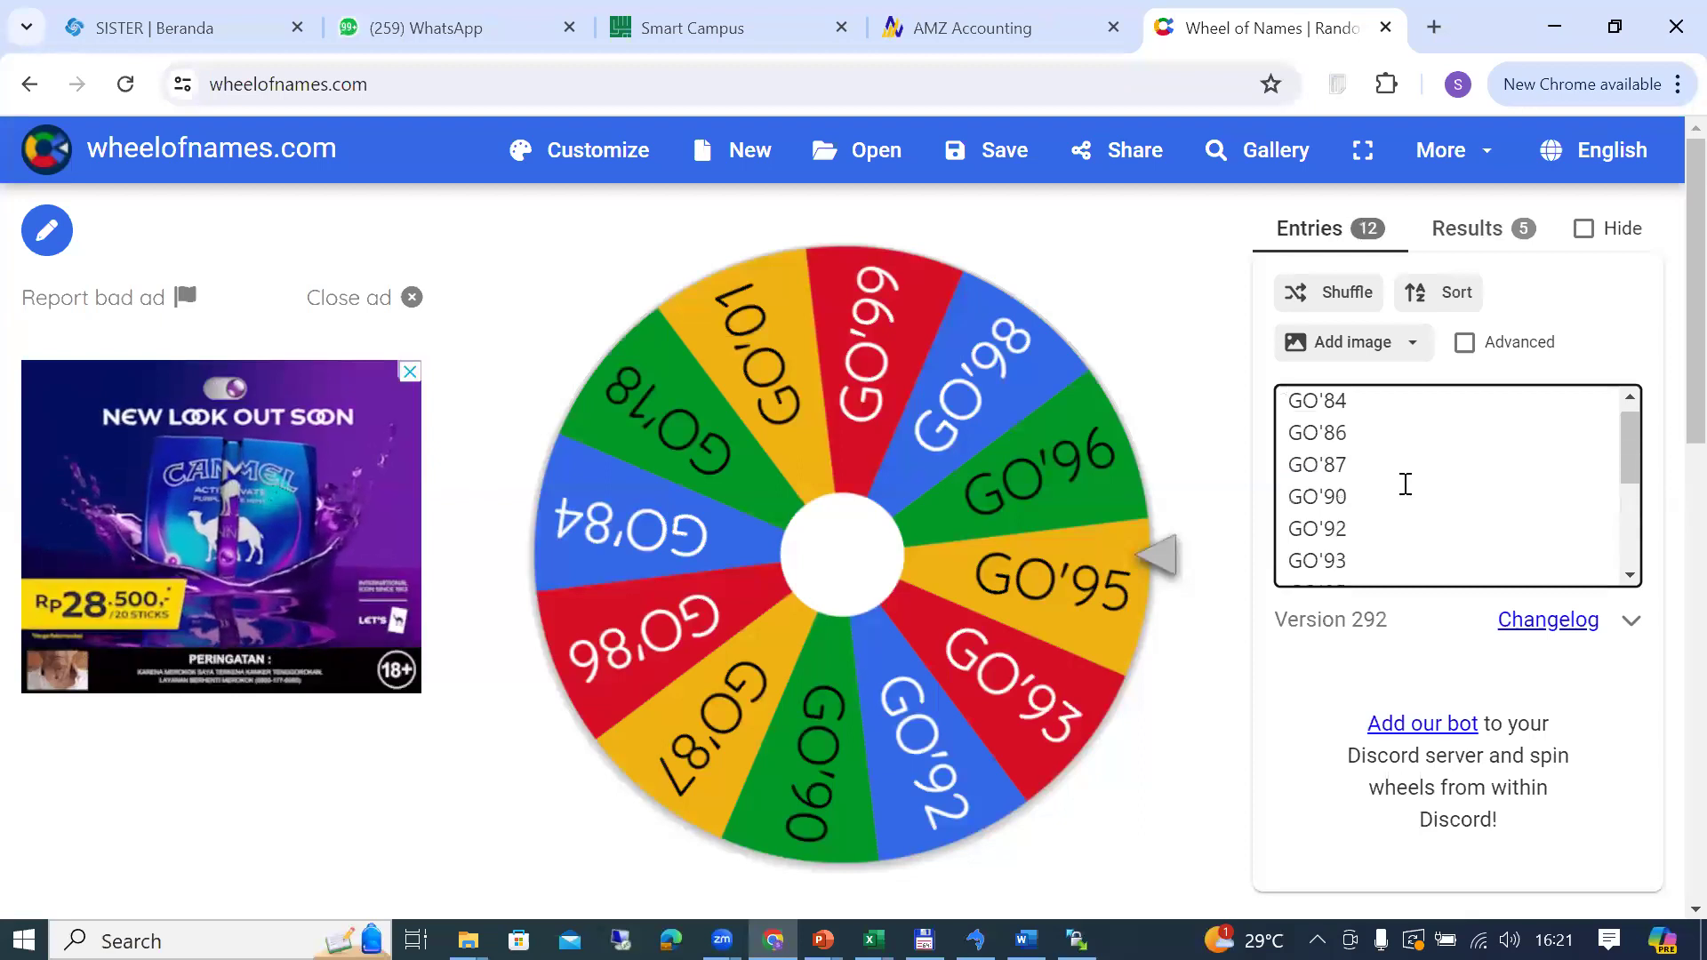
pyautogui.hotkey('shift', 'Down')
pyautogui.hotkey('shift', 'Down')
pyautogui.press('Delete')
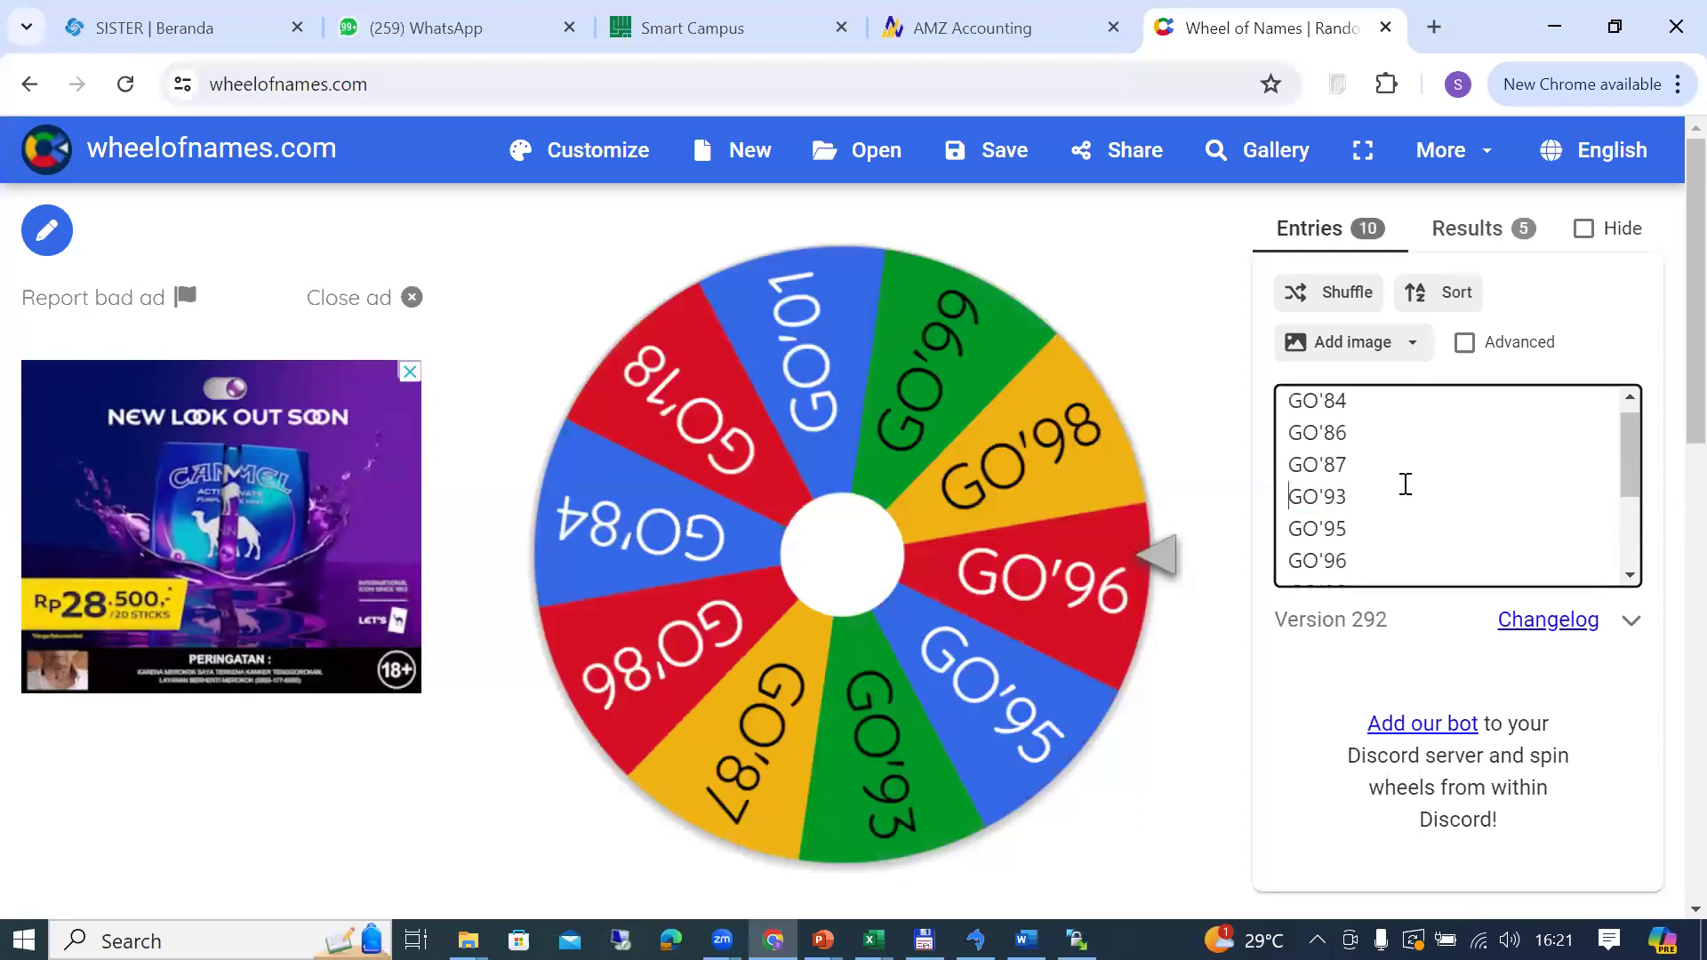
# Step: Delete GO'18 and GO'98 from the wheel's entries list
pyautogui.press('Down')
pyautogui.press('Down')
pyautogui.press('Down')
pyautogui.press('Down')
pyautogui.press('Down')
pyautogui.press('Down')
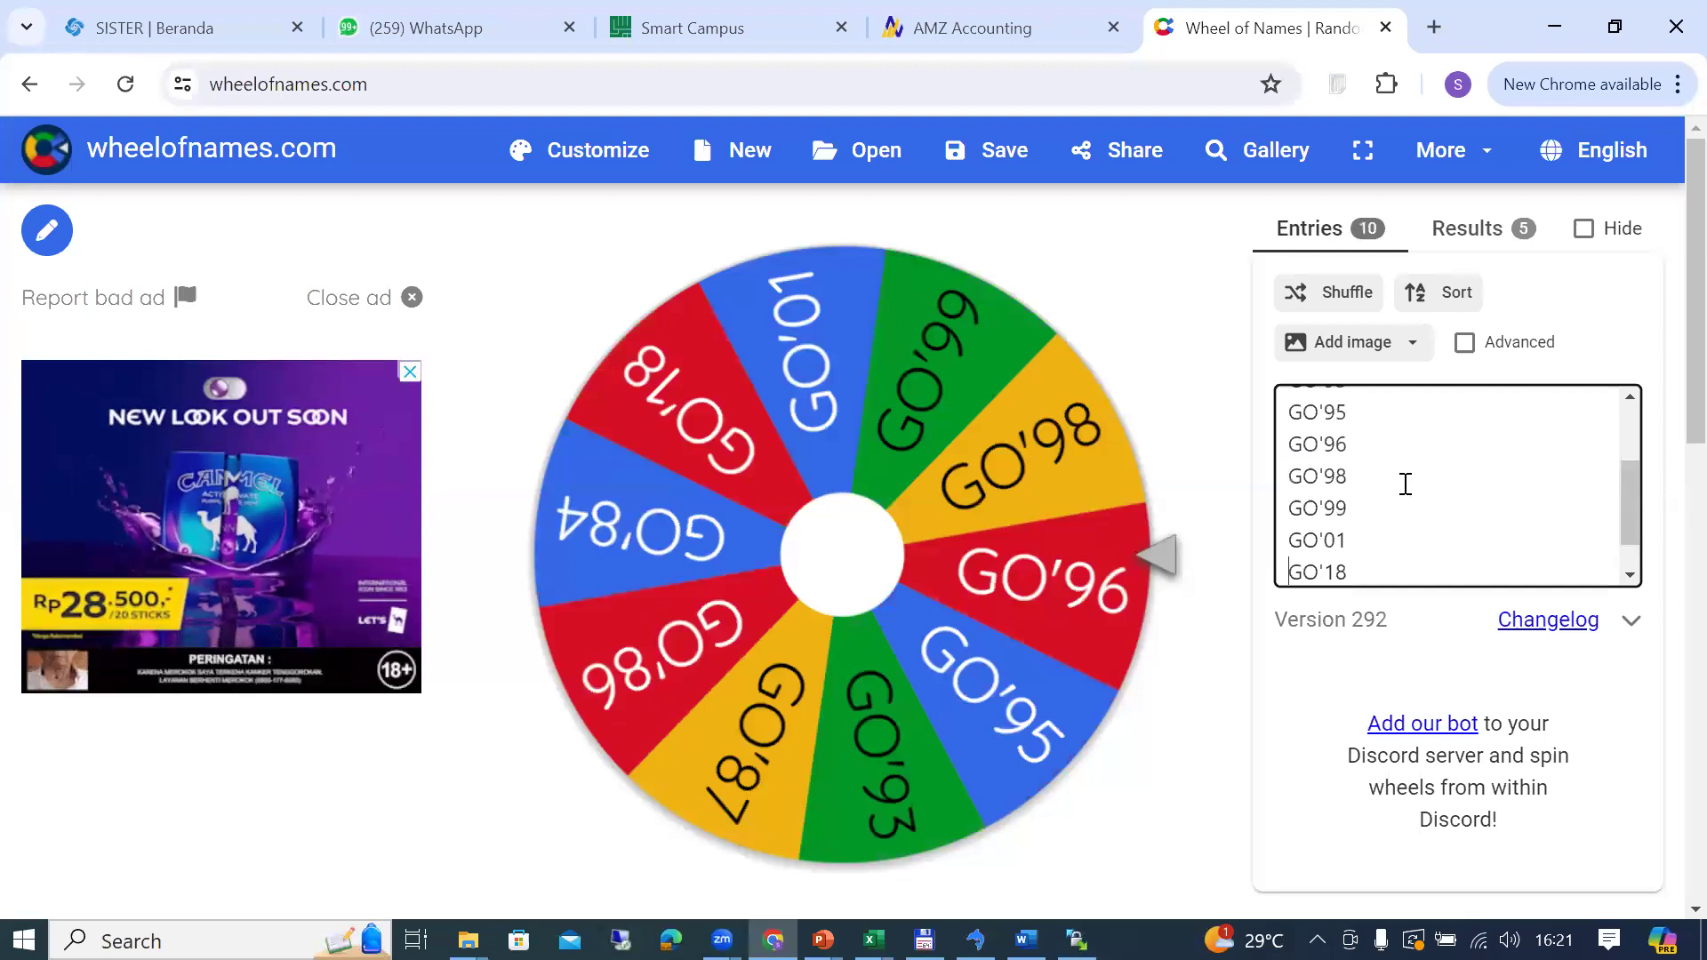
pyautogui.hotkey('shift', 'Down')
pyautogui.press('Delete')
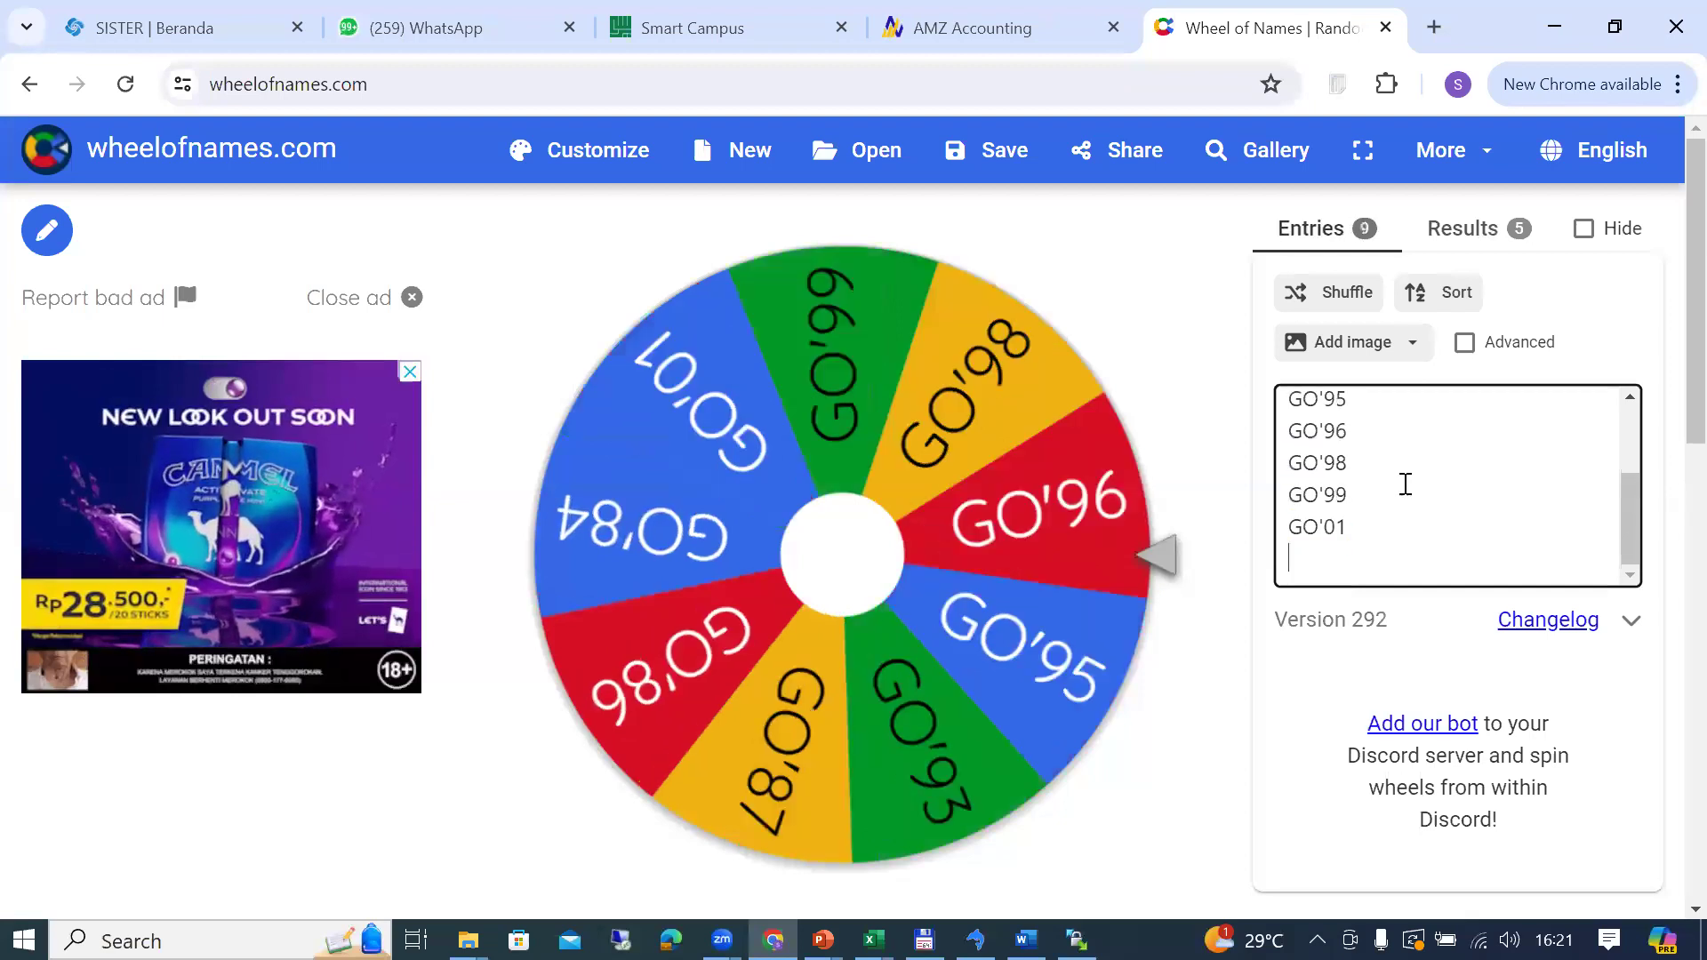
pyautogui.press('Up')
pyautogui.press('Up')
pyautogui.press('Up')
pyautogui.hotkey('shift', 'Down')
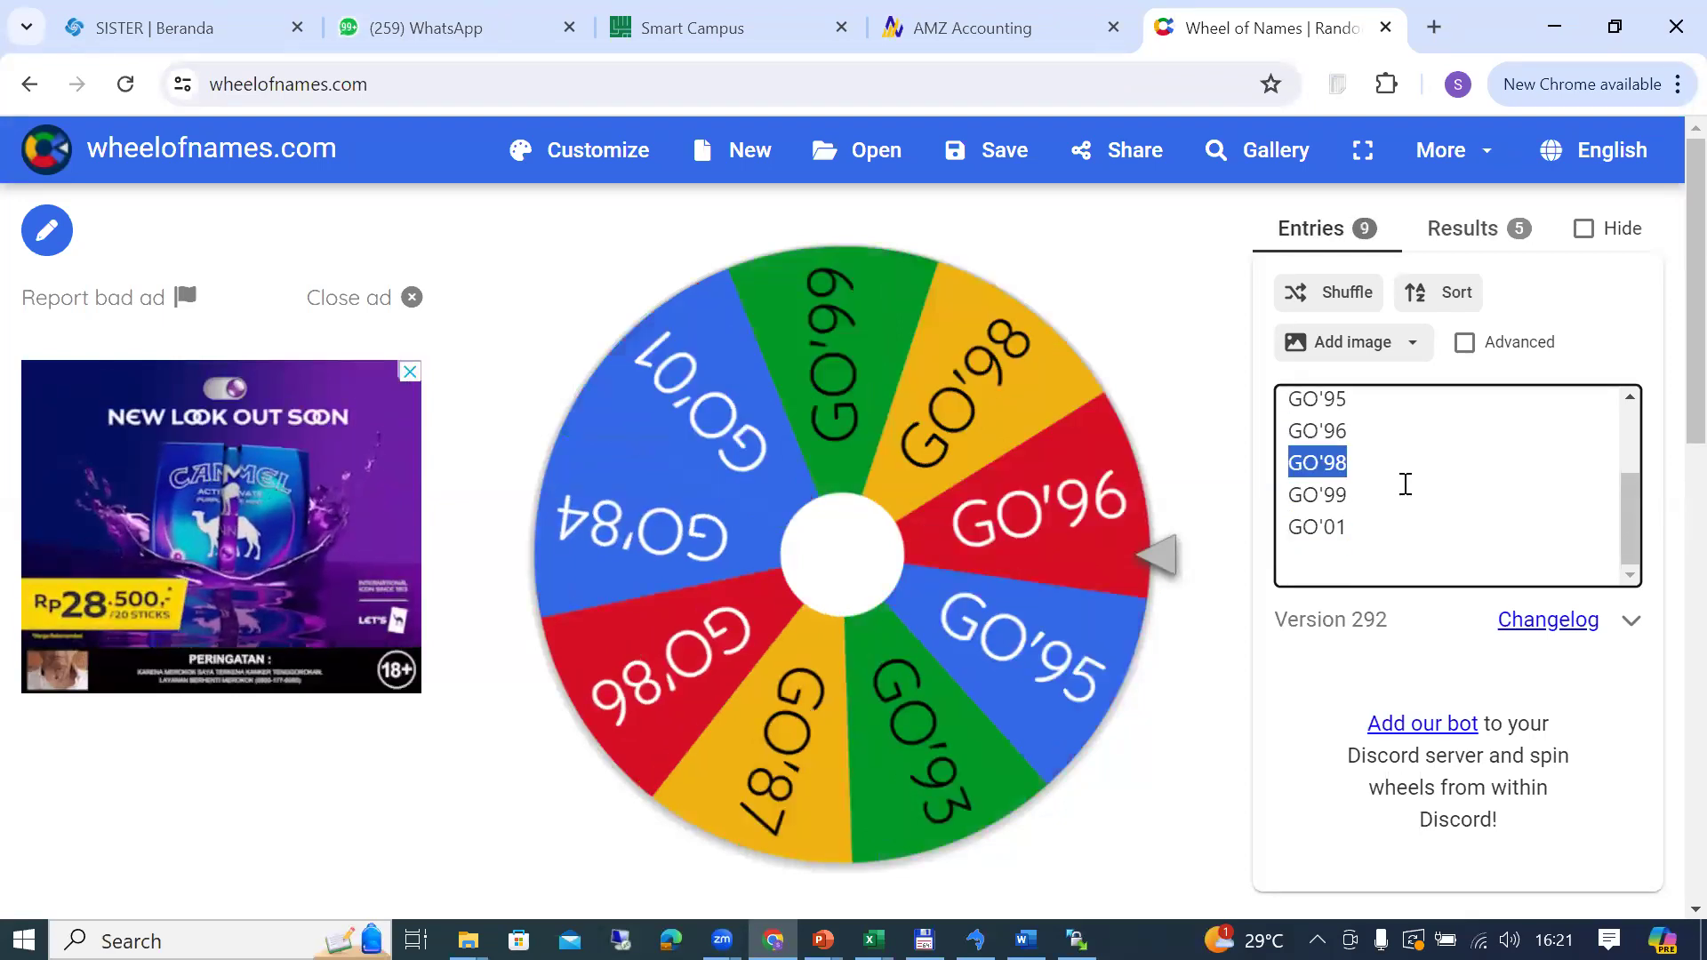
pyautogui.press('Delete')
# Step: Shuffle the remaining wheel entries twice and spin the wheel to draw a team
pyautogui.click(1344, 303)
pyautogui.click(1345, 302)
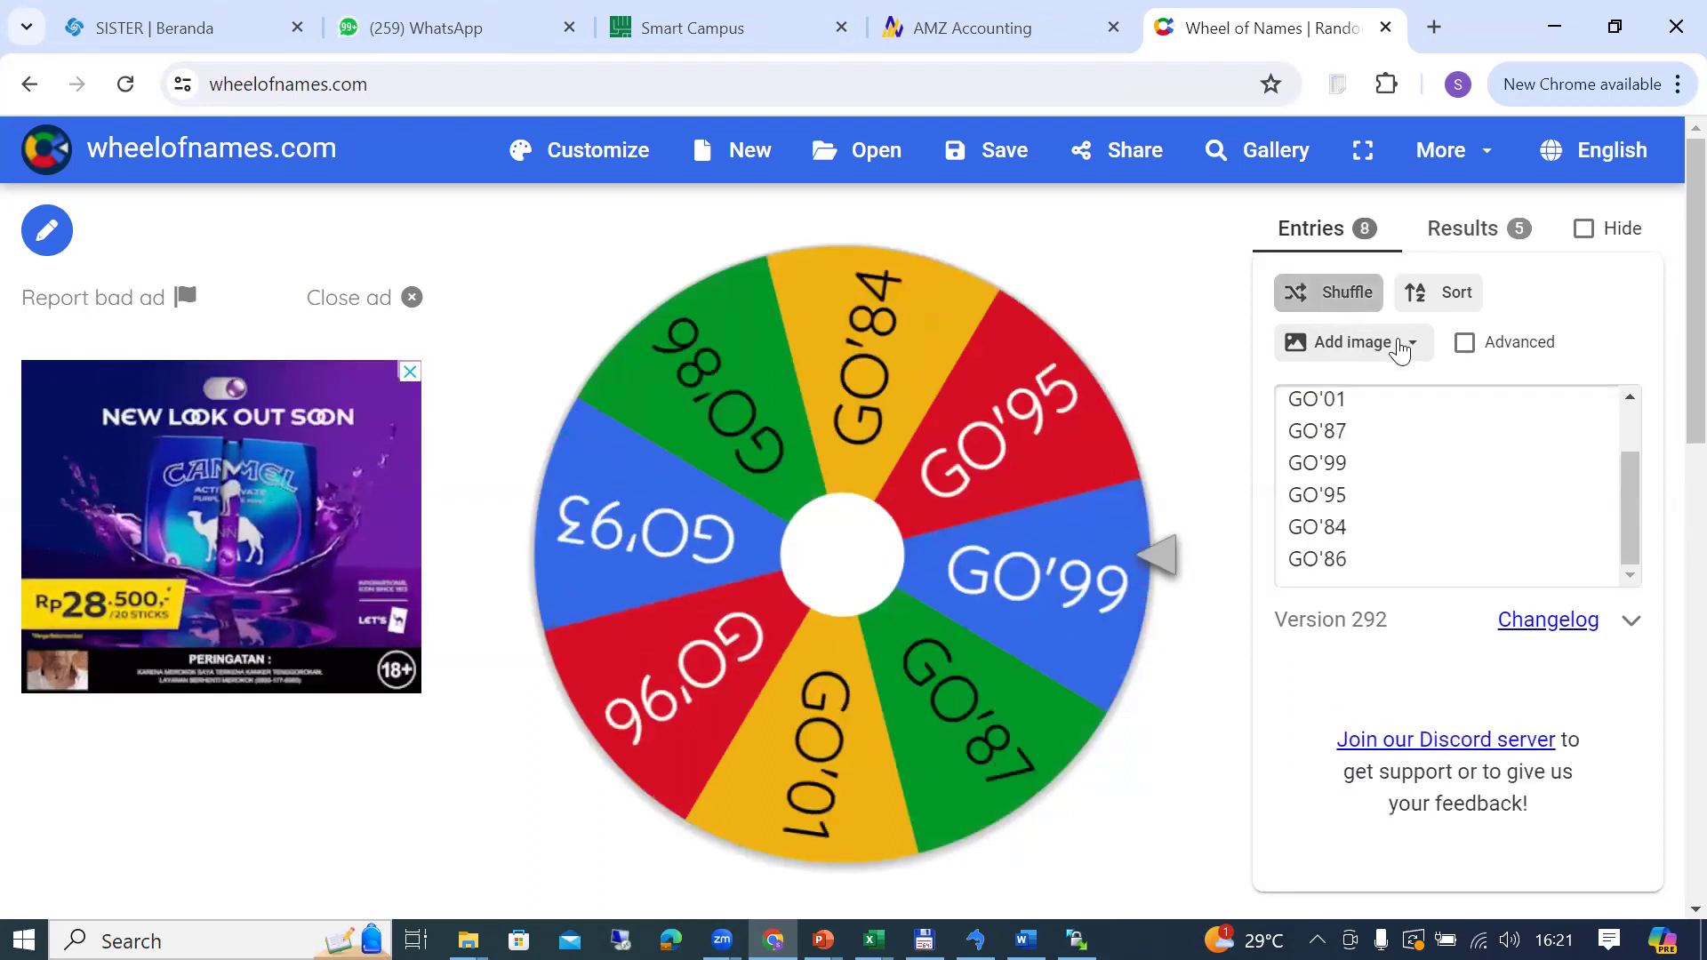
pyautogui.moveTo(1635, 484); pyautogui.dragTo(1639, 397)
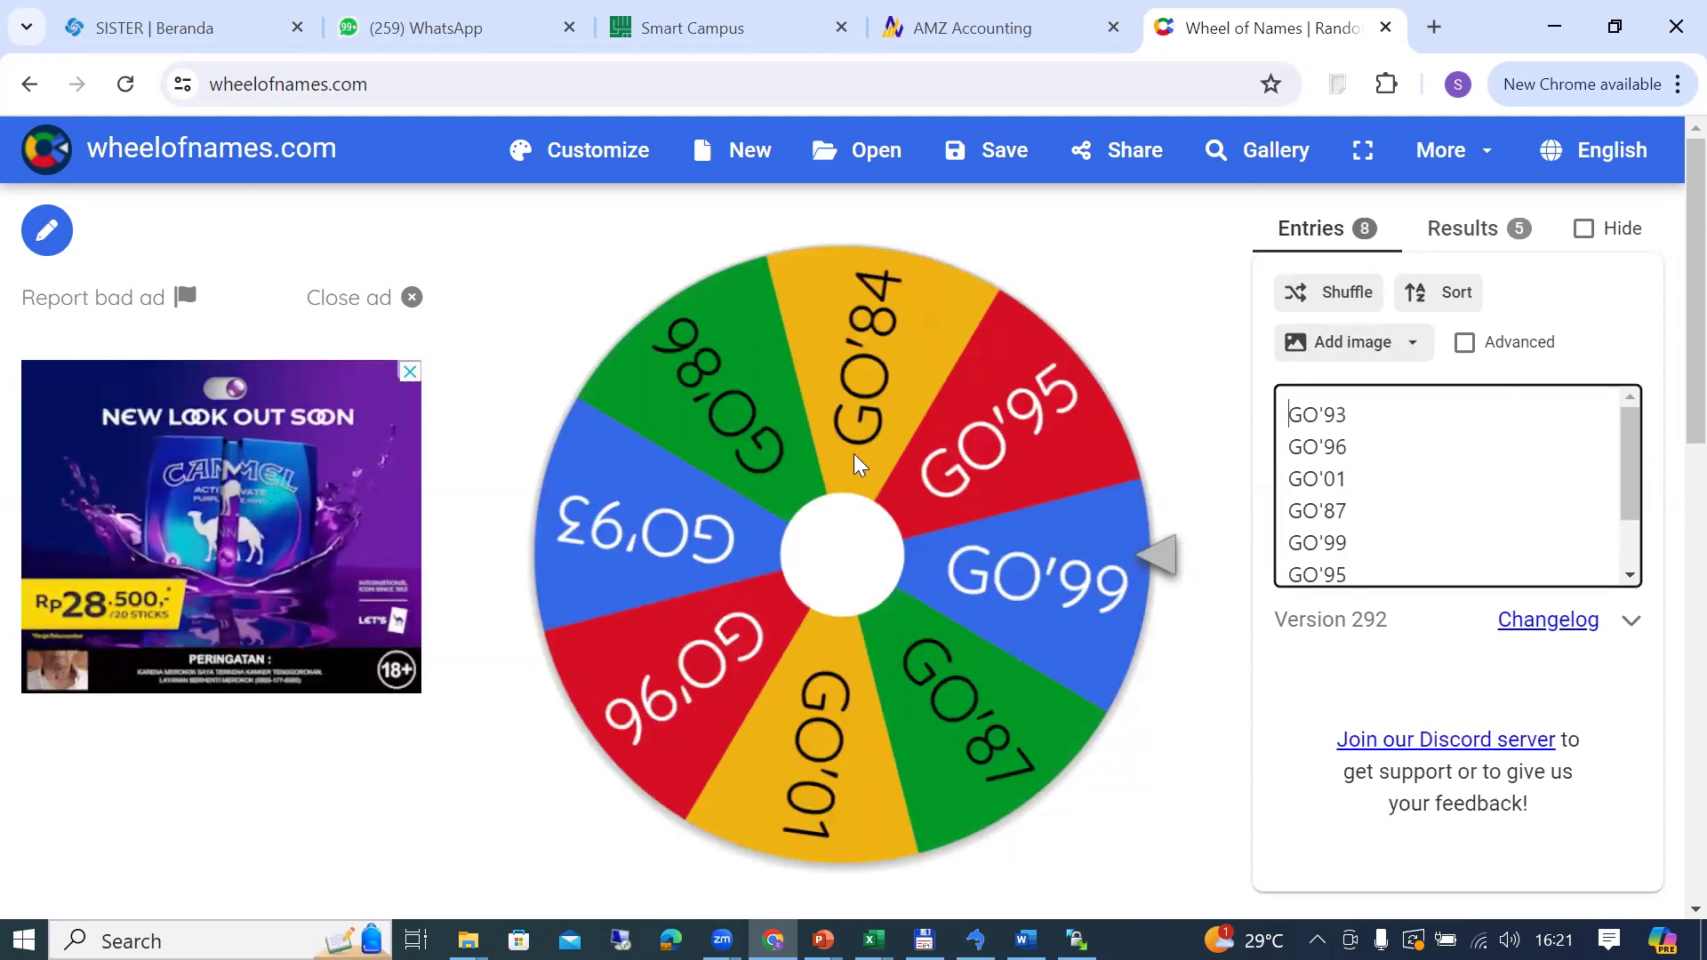
pyautogui.click(822, 562)
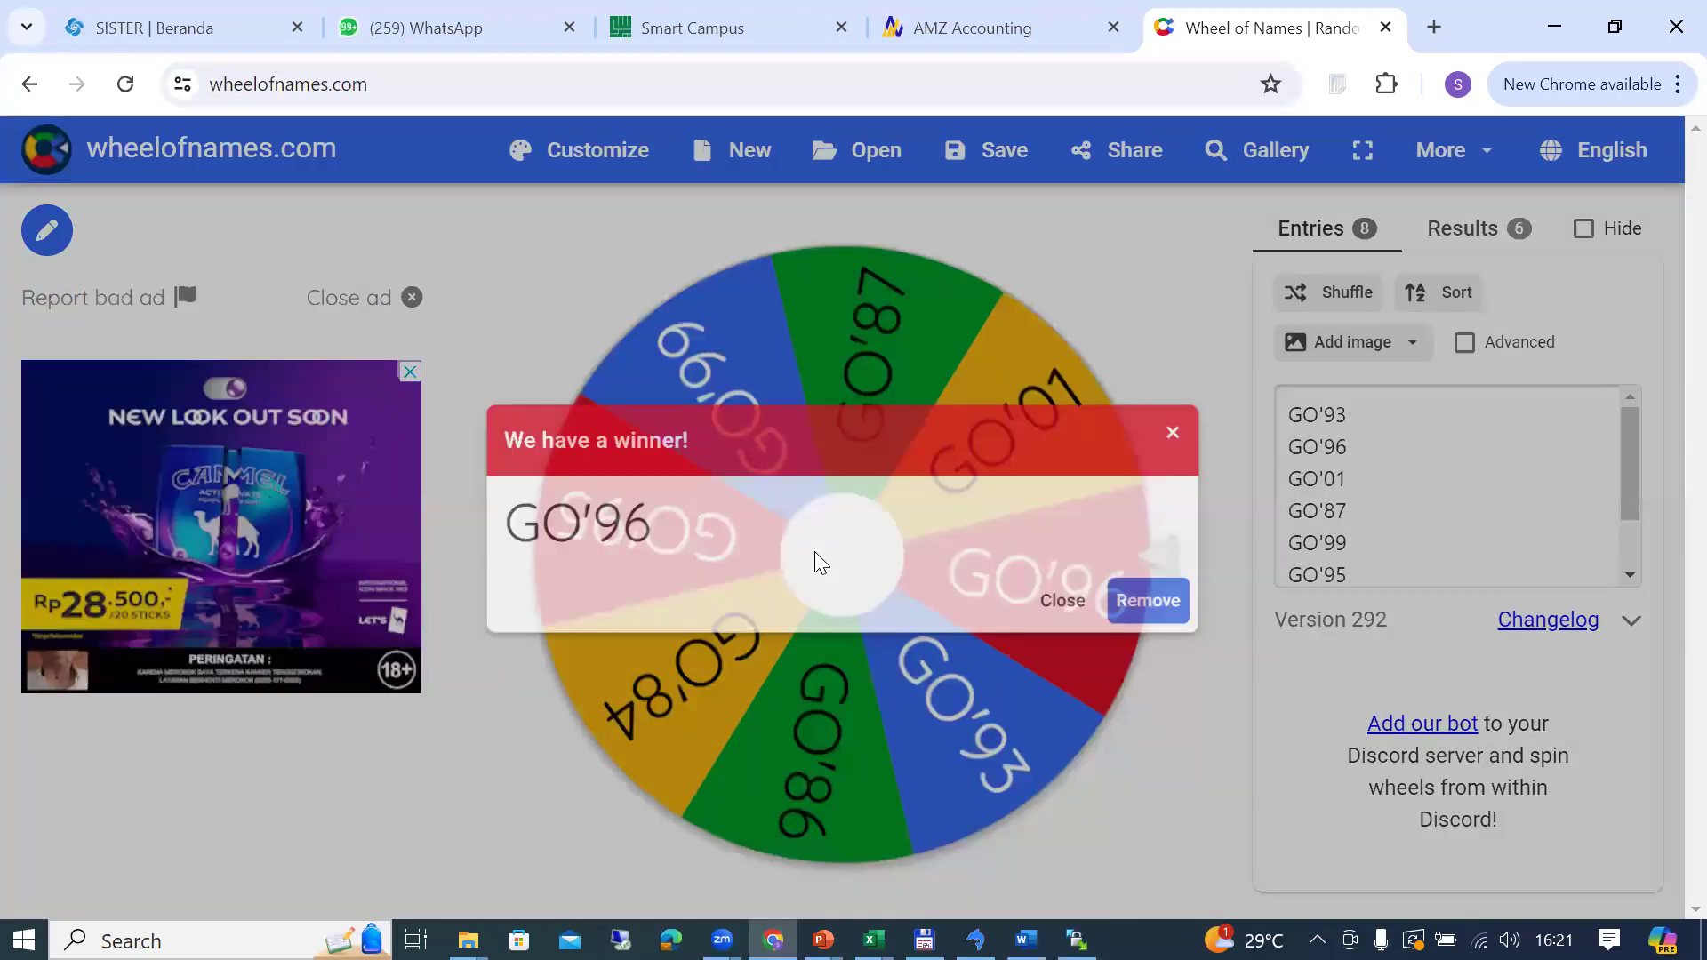
# Step: Switch to Excel, set the second team of Pool A on the Bola Basket sheet to GO'96, and select Pool B's second team cell
pyautogui.hotkey('alt', 'Tab')
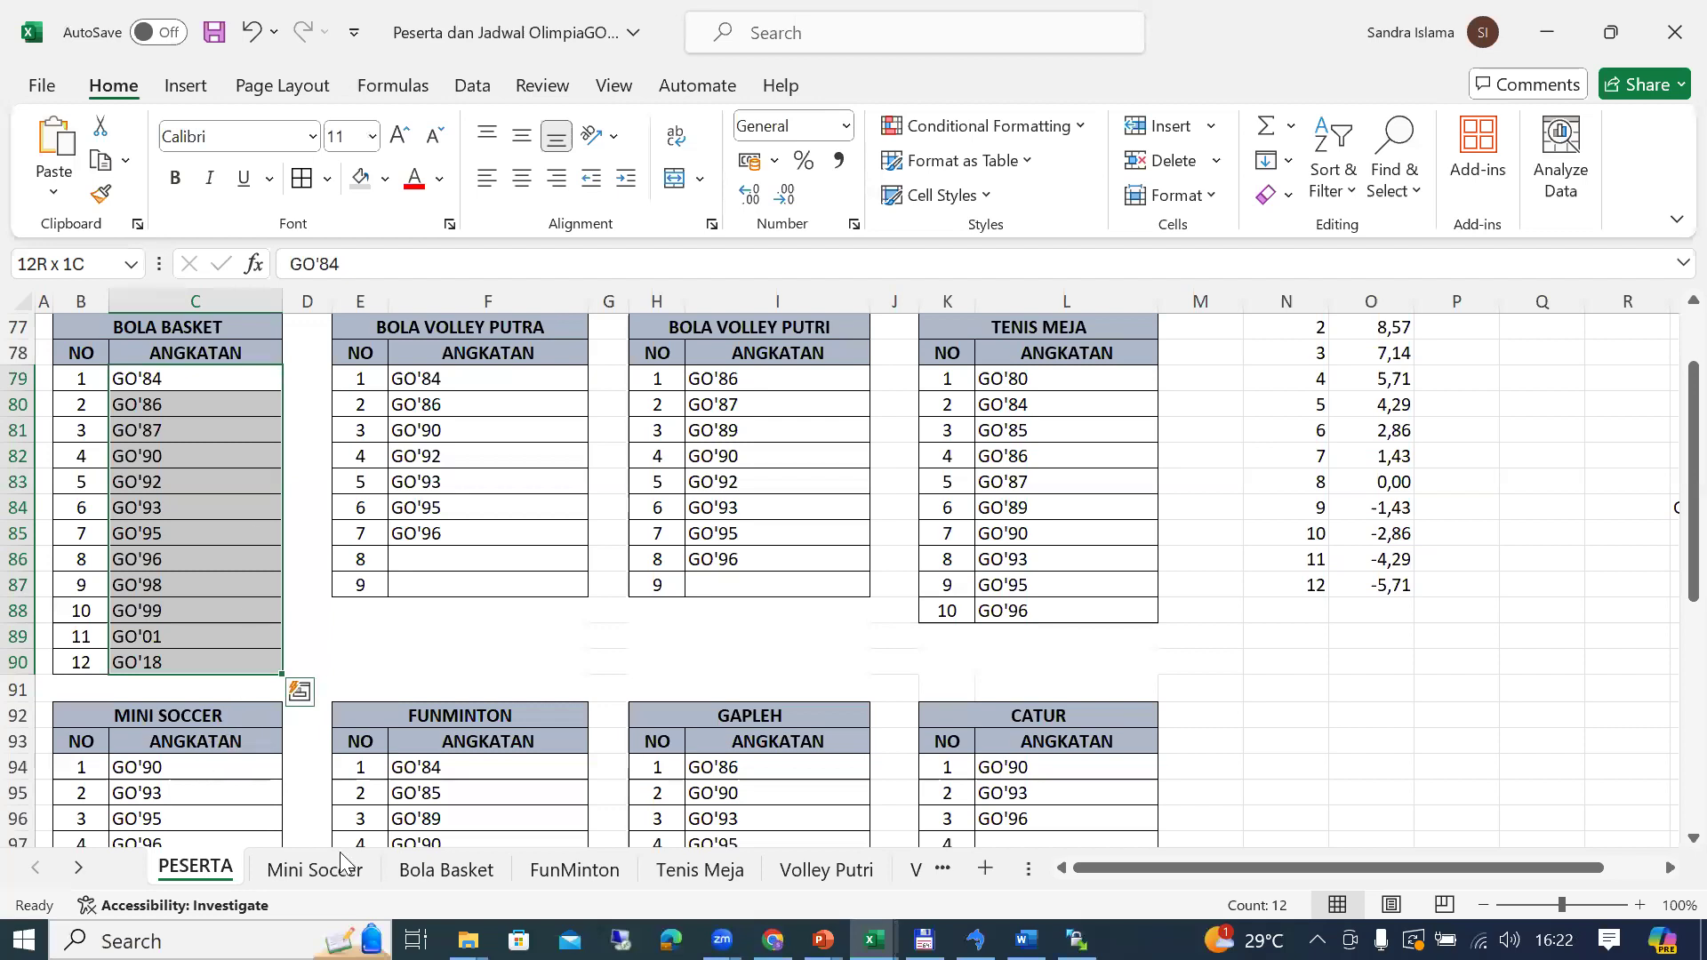
pyautogui.click(445, 869)
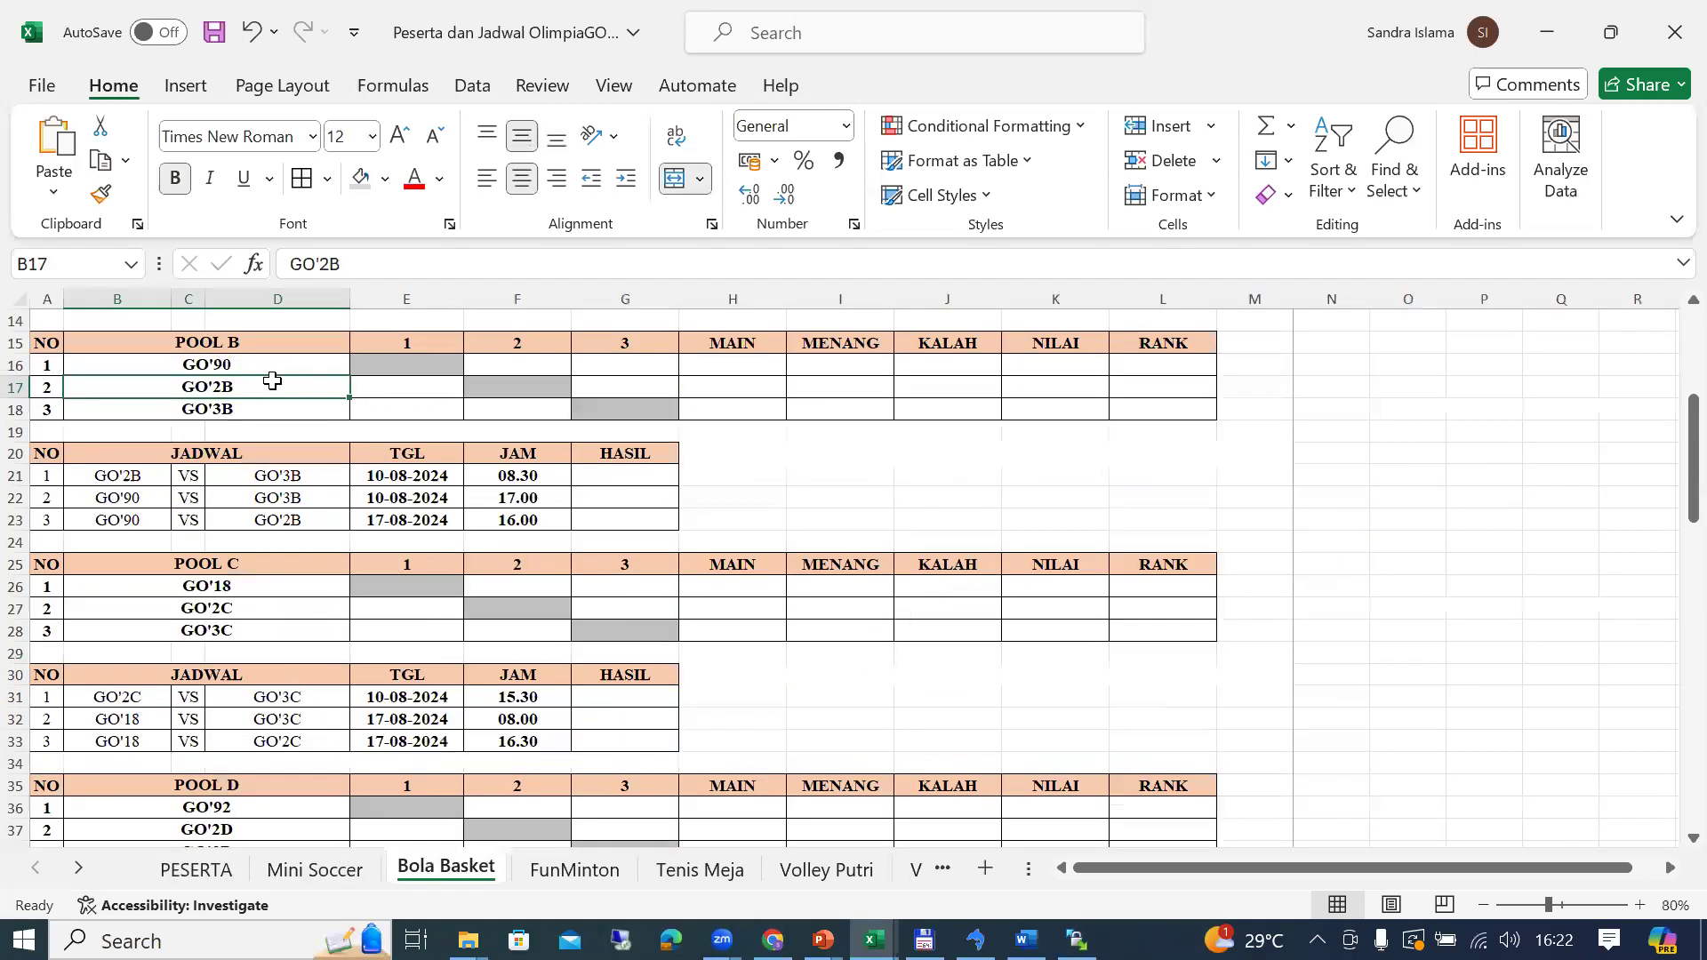
pyautogui.press('Up')
pyautogui.press('Up')
pyautogui.press('Up')
pyautogui.press('Up')
pyautogui.press('Up')
pyautogui.press('Up')
pyautogui.press('Up')
pyautogui.press('Up')
pyautogui.press('Up')
pyautogui.press('Up')
pyautogui.press('Up')
pyautogui.press('Up')
pyautogui.press('Up')
pyautogui.press('Up')
pyautogui.press('Up')
pyautogui.press('Up')
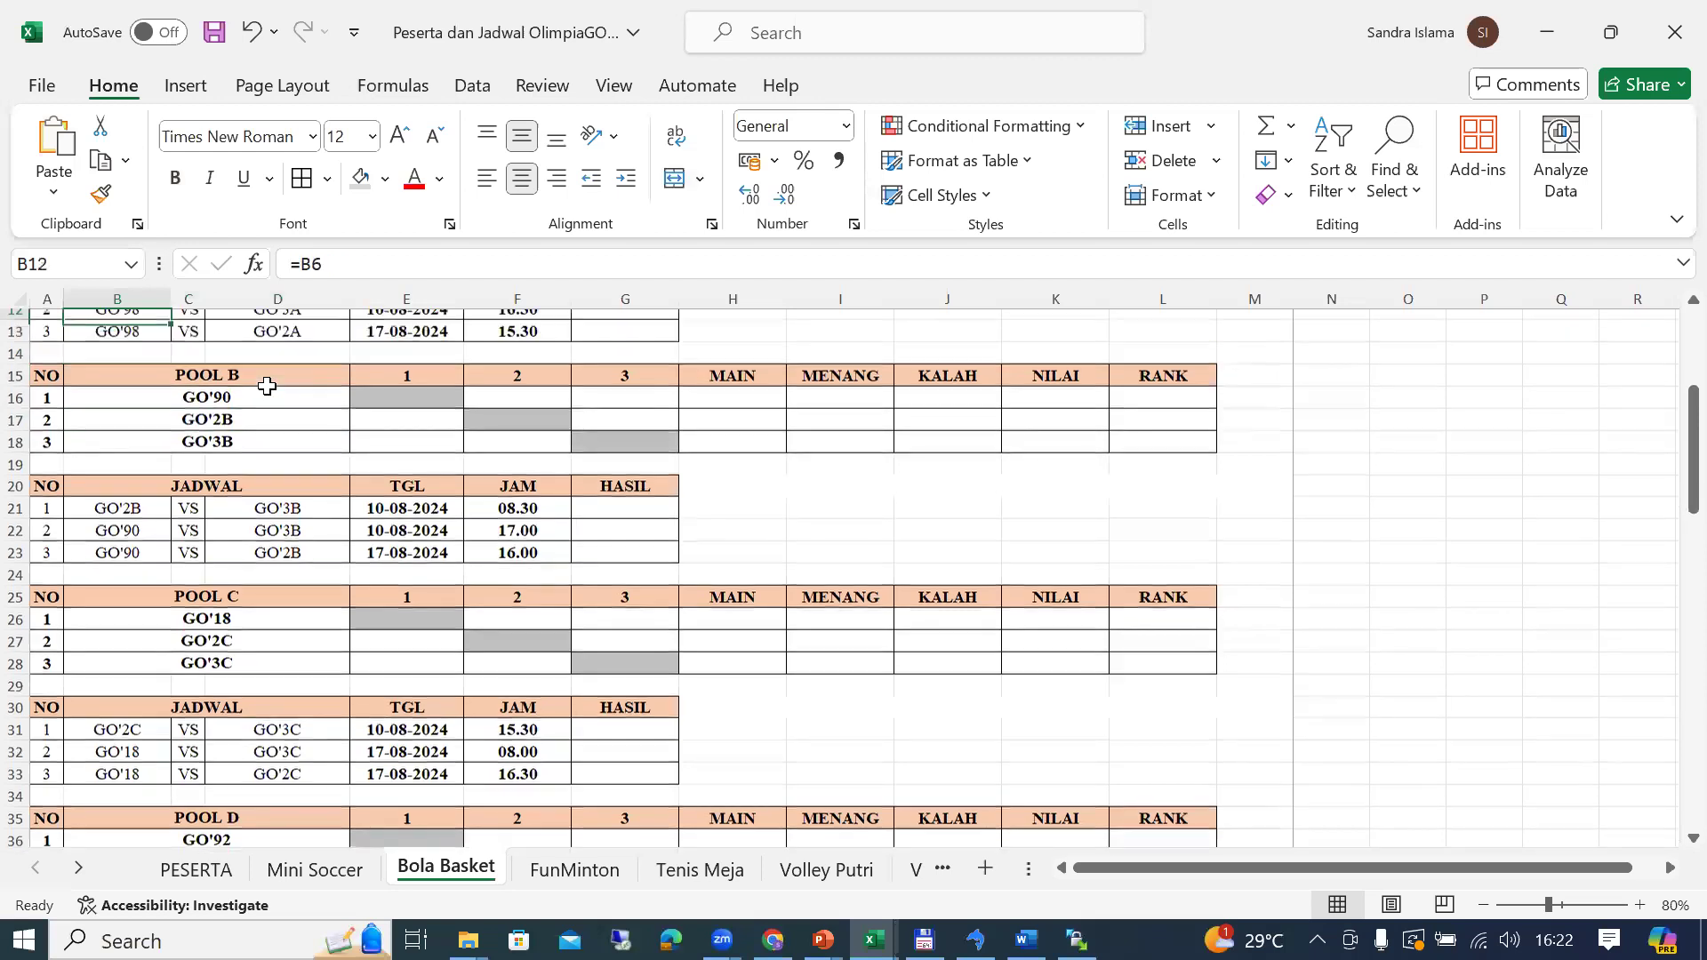
pyautogui.press('Down')
pyautogui.press('Down')
pyautogui.press('Down')
pyautogui.press('Down')
pyautogui.press('Down')
pyautogui.press('Down')
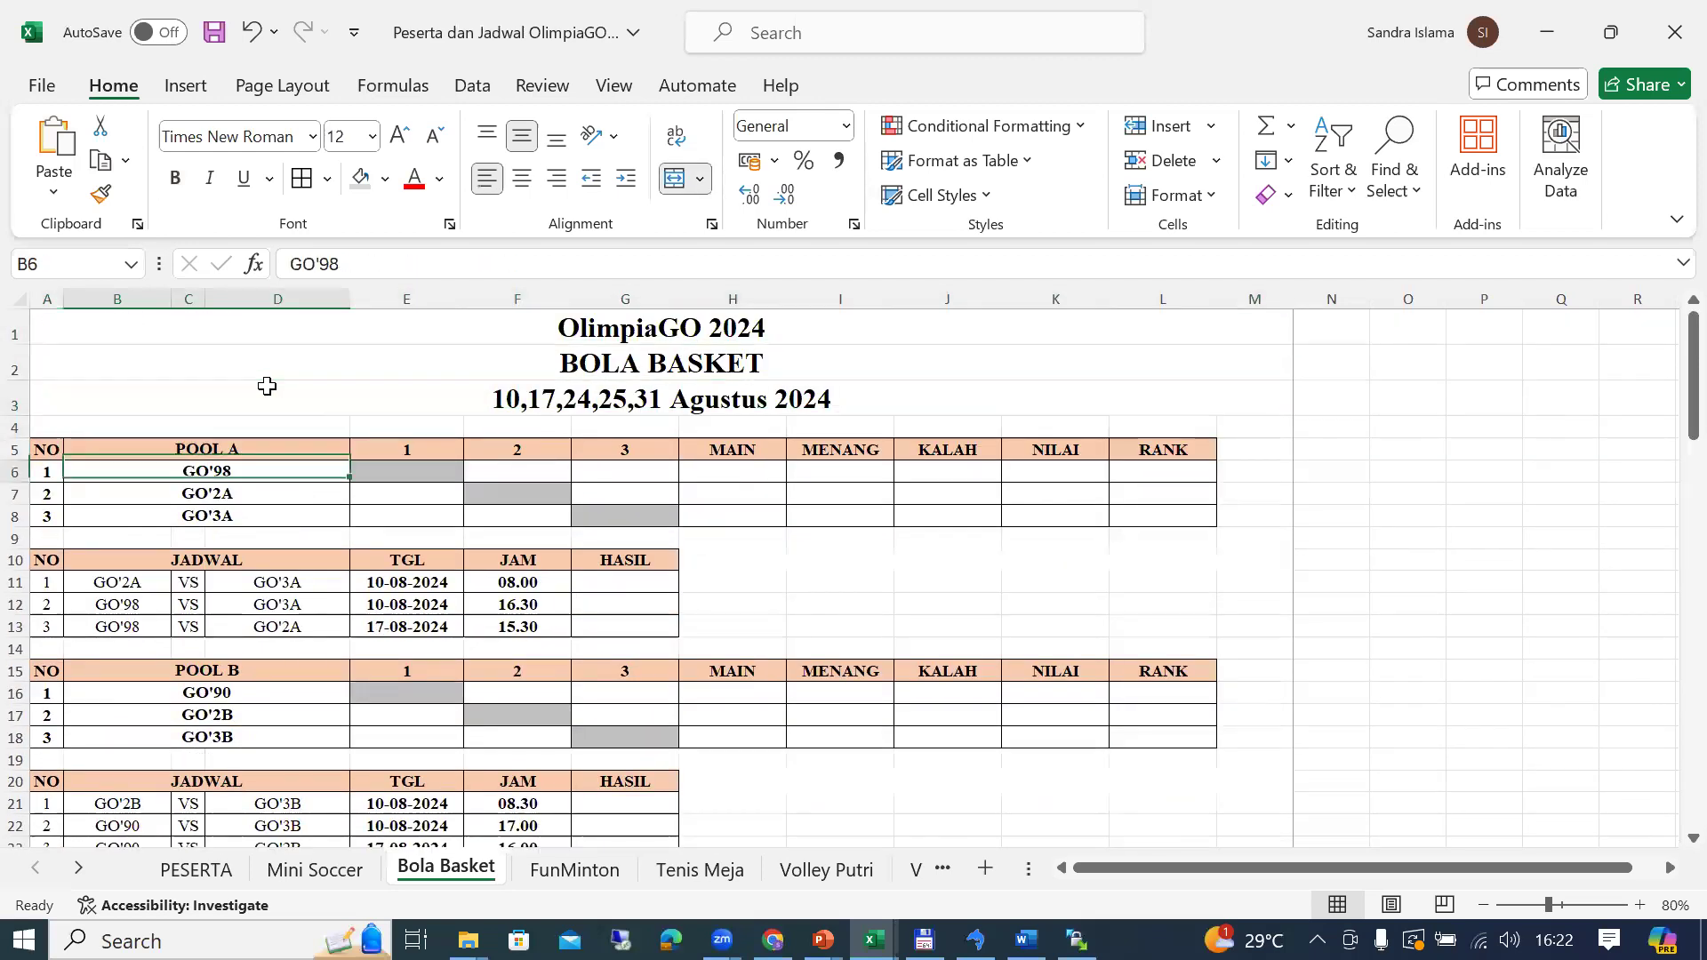
pyautogui.press('F2')
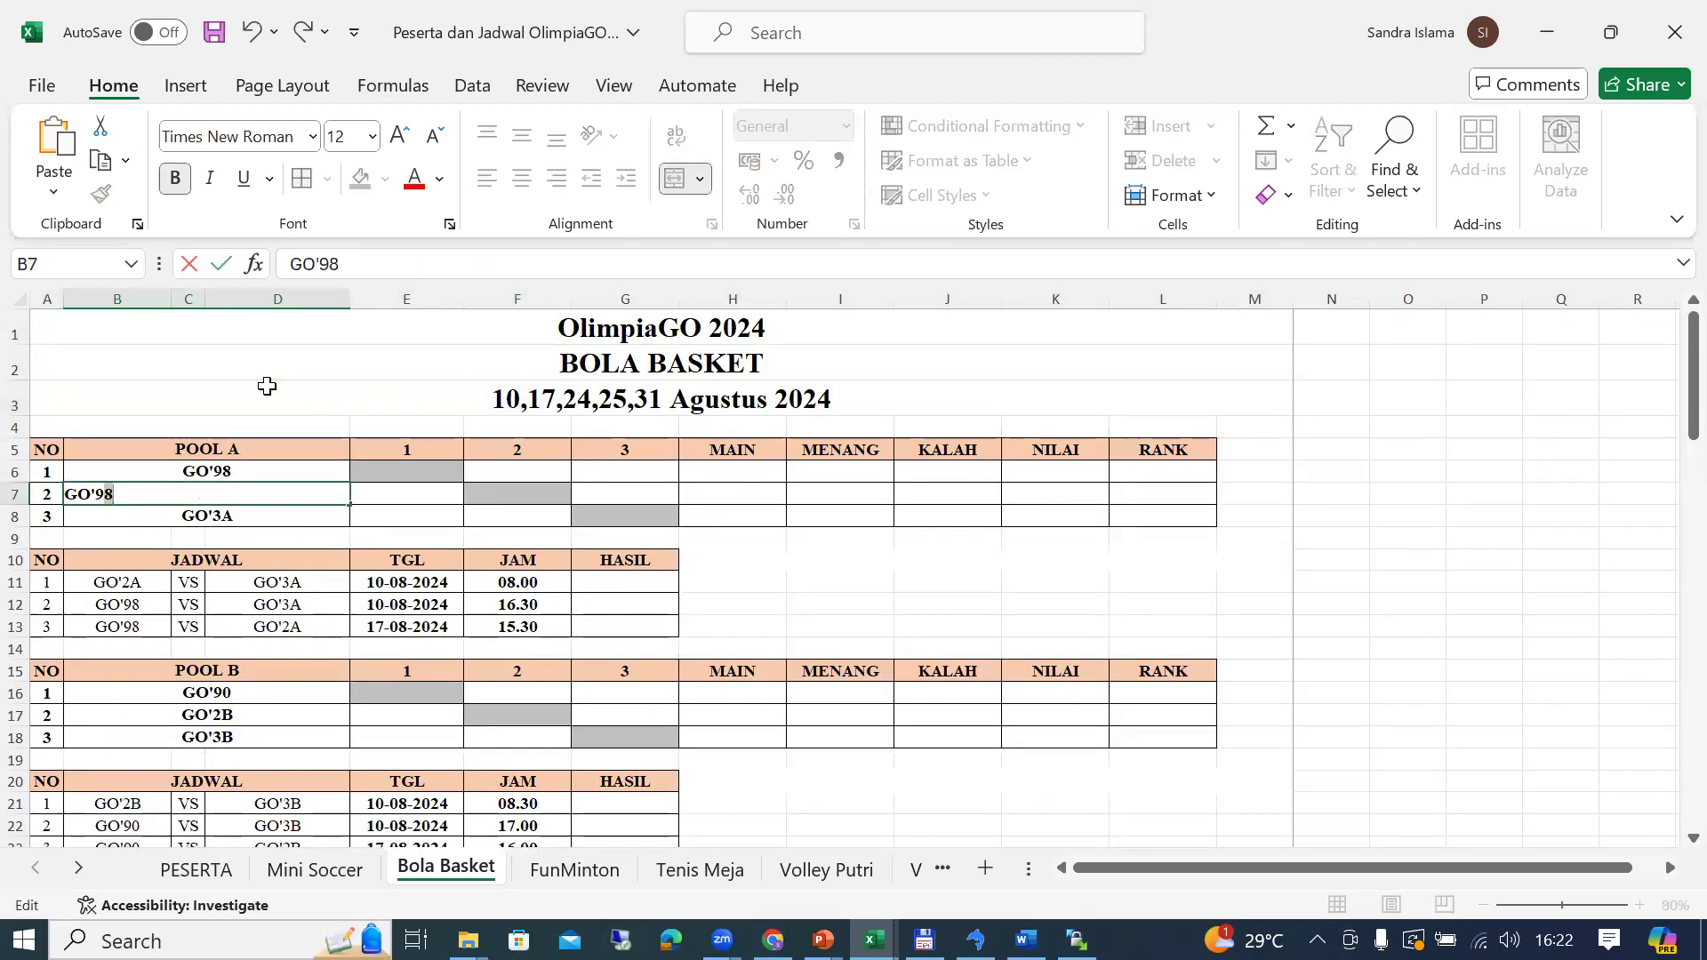
pyautogui.write('96')
pyautogui.press('Return')
pyautogui.press('Down')
pyautogui.press('Down')
pyautogui.press('Down')
pyautogui.press('Down')
pyautogui.press('Down')
pyautogui.press('Down')
pyautogui.press('Down')
pyautogui.press('Down')
pyautogui.press('Down')
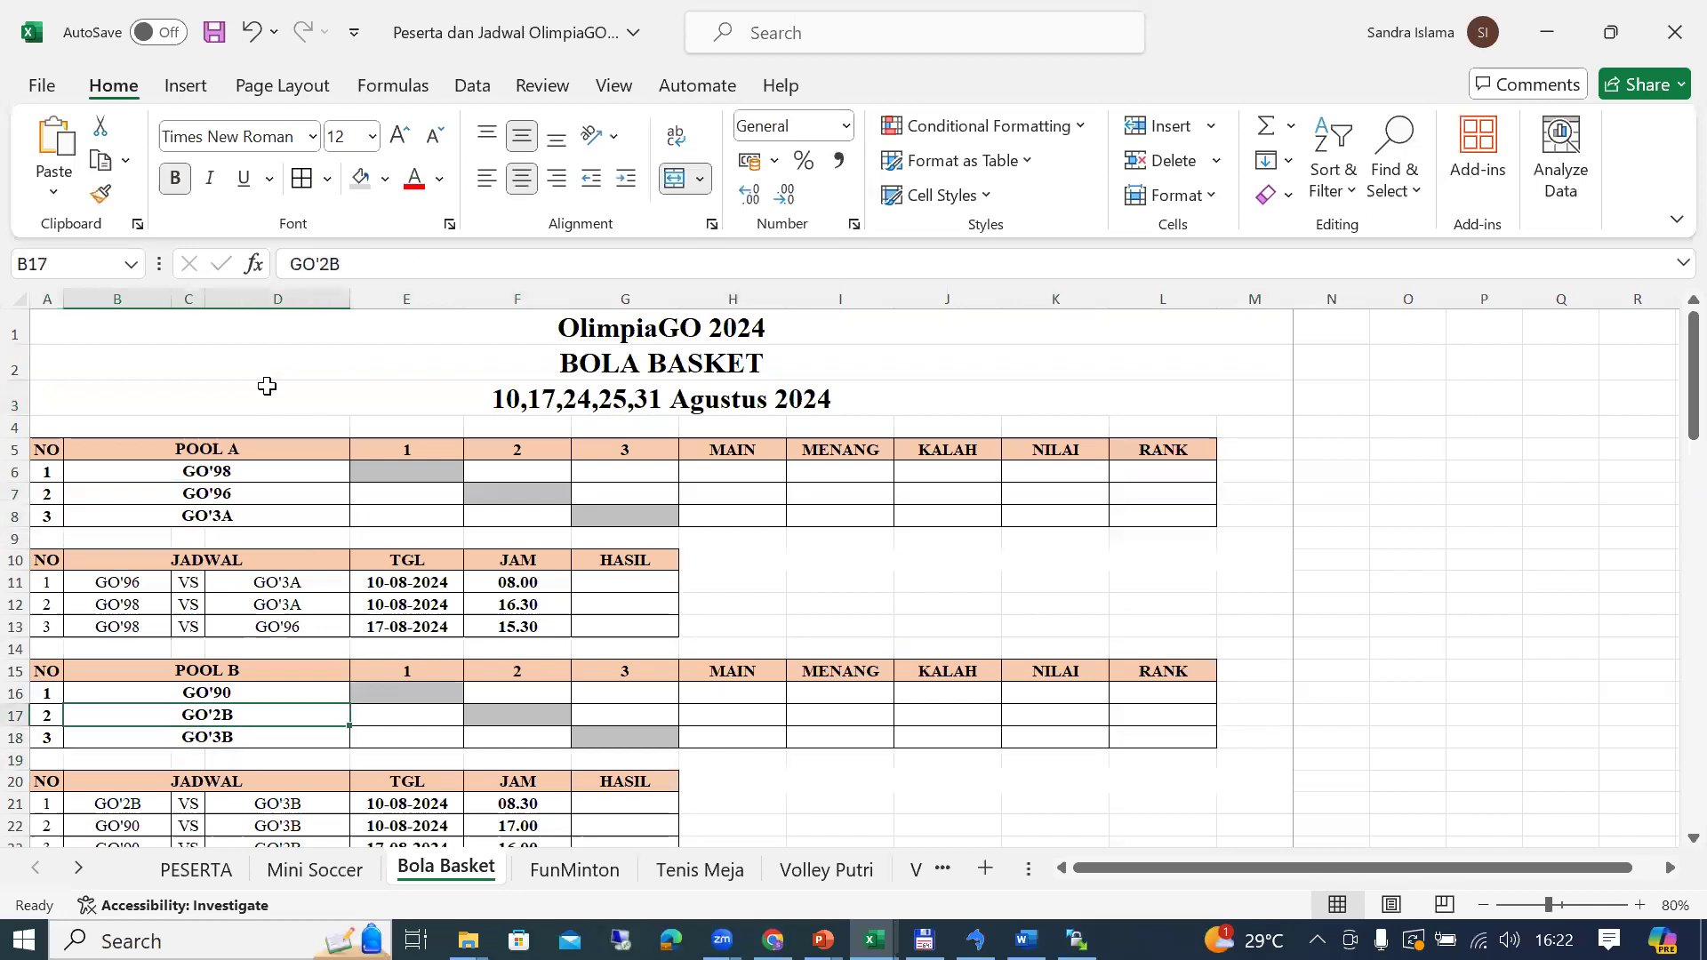
# Step: Switch to wheelofnames.com in Chrome, remove the drawn team GO'96 from the wheel, and spin again
pyautogui.hotkey('alt', 'Tab')
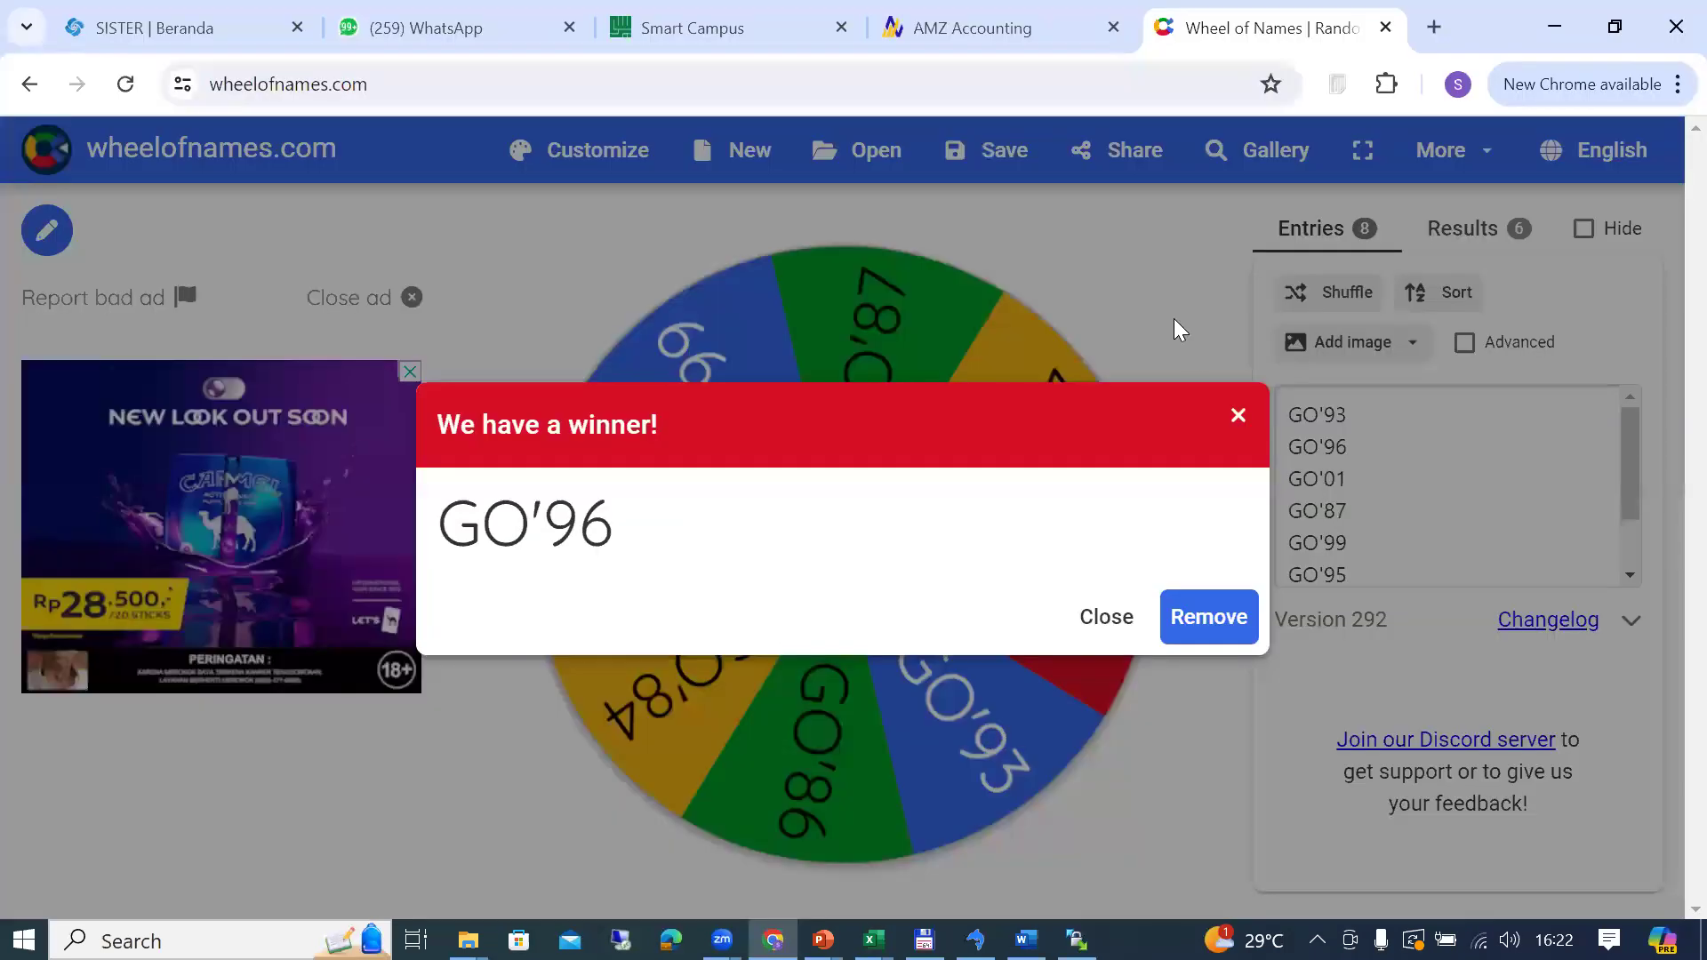
pyautogui.click(1193, 625)
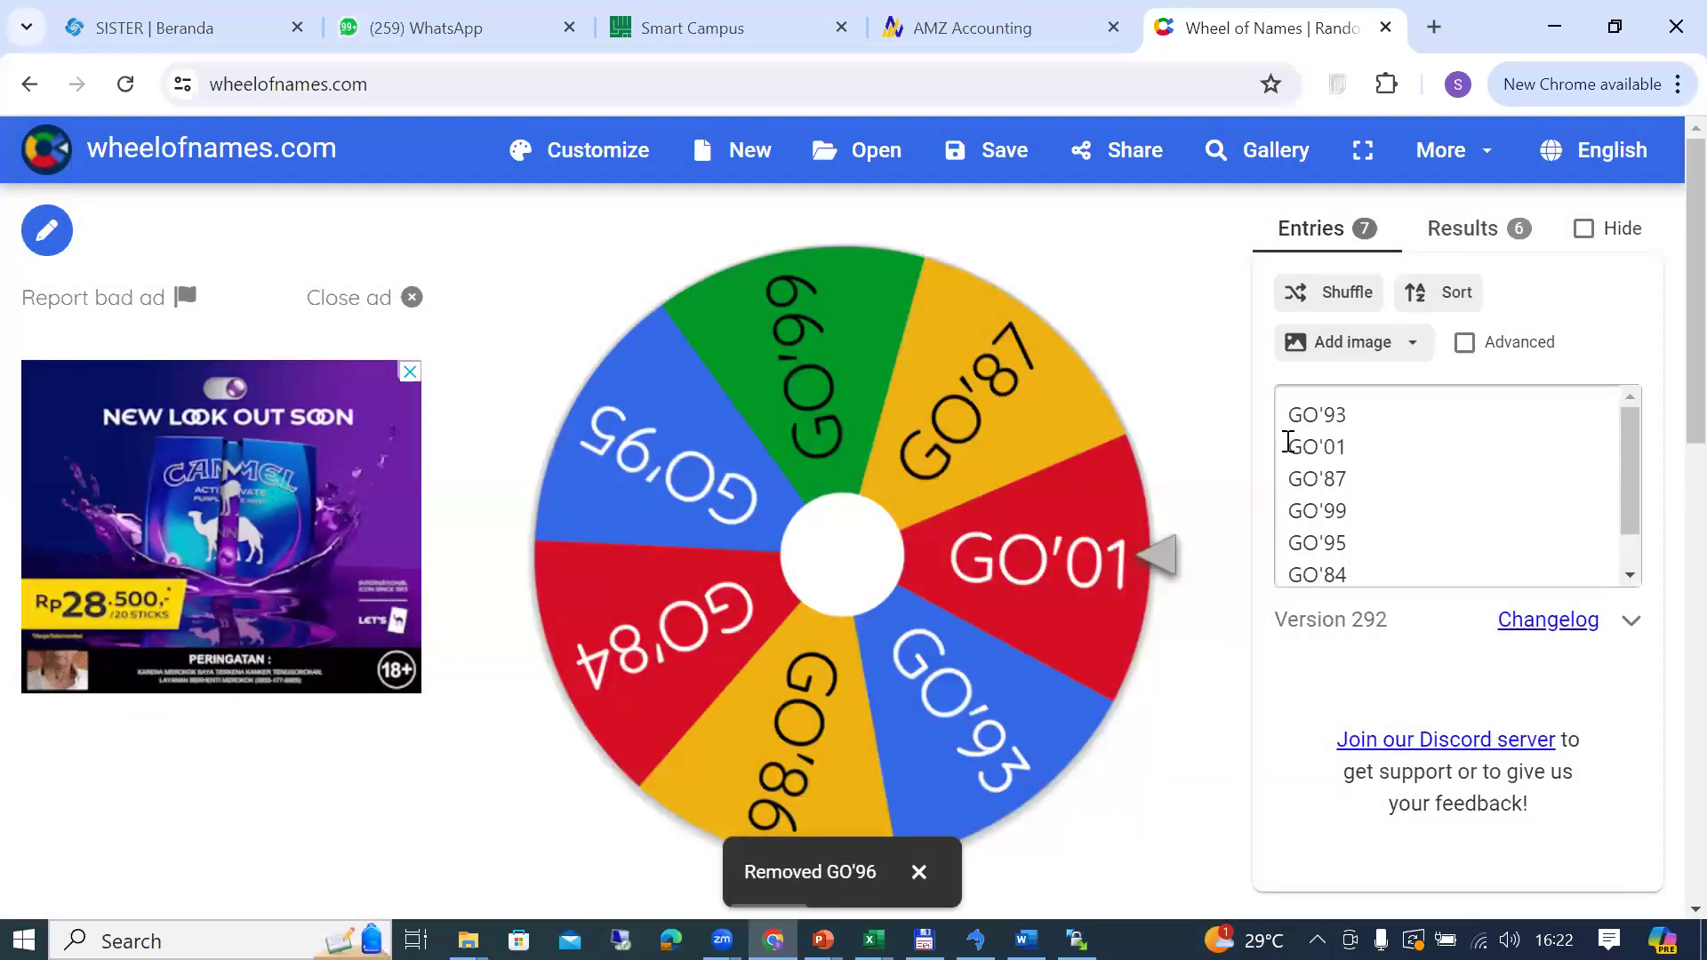
pyautogui.click(867, 553)
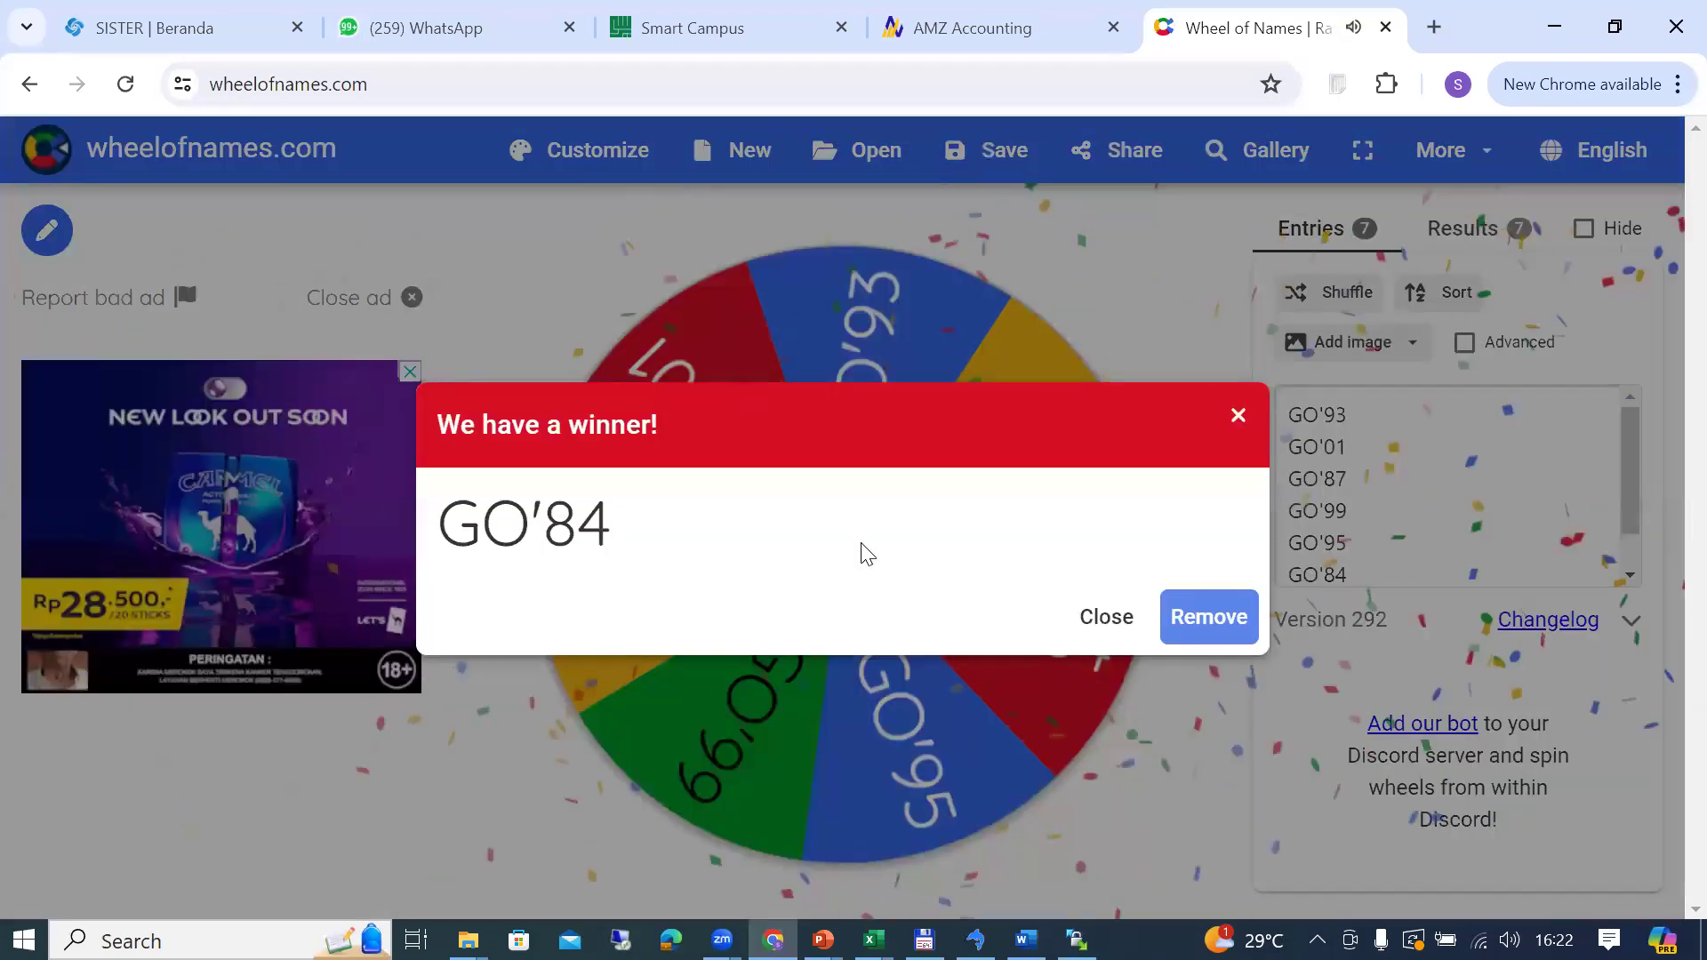
# Step: Switch to Excel, set the second team of Pool B on the Bola Basket sheet to GO'84, and move down to Pool C
pyautogui.hotkey('alt', 'Tab')
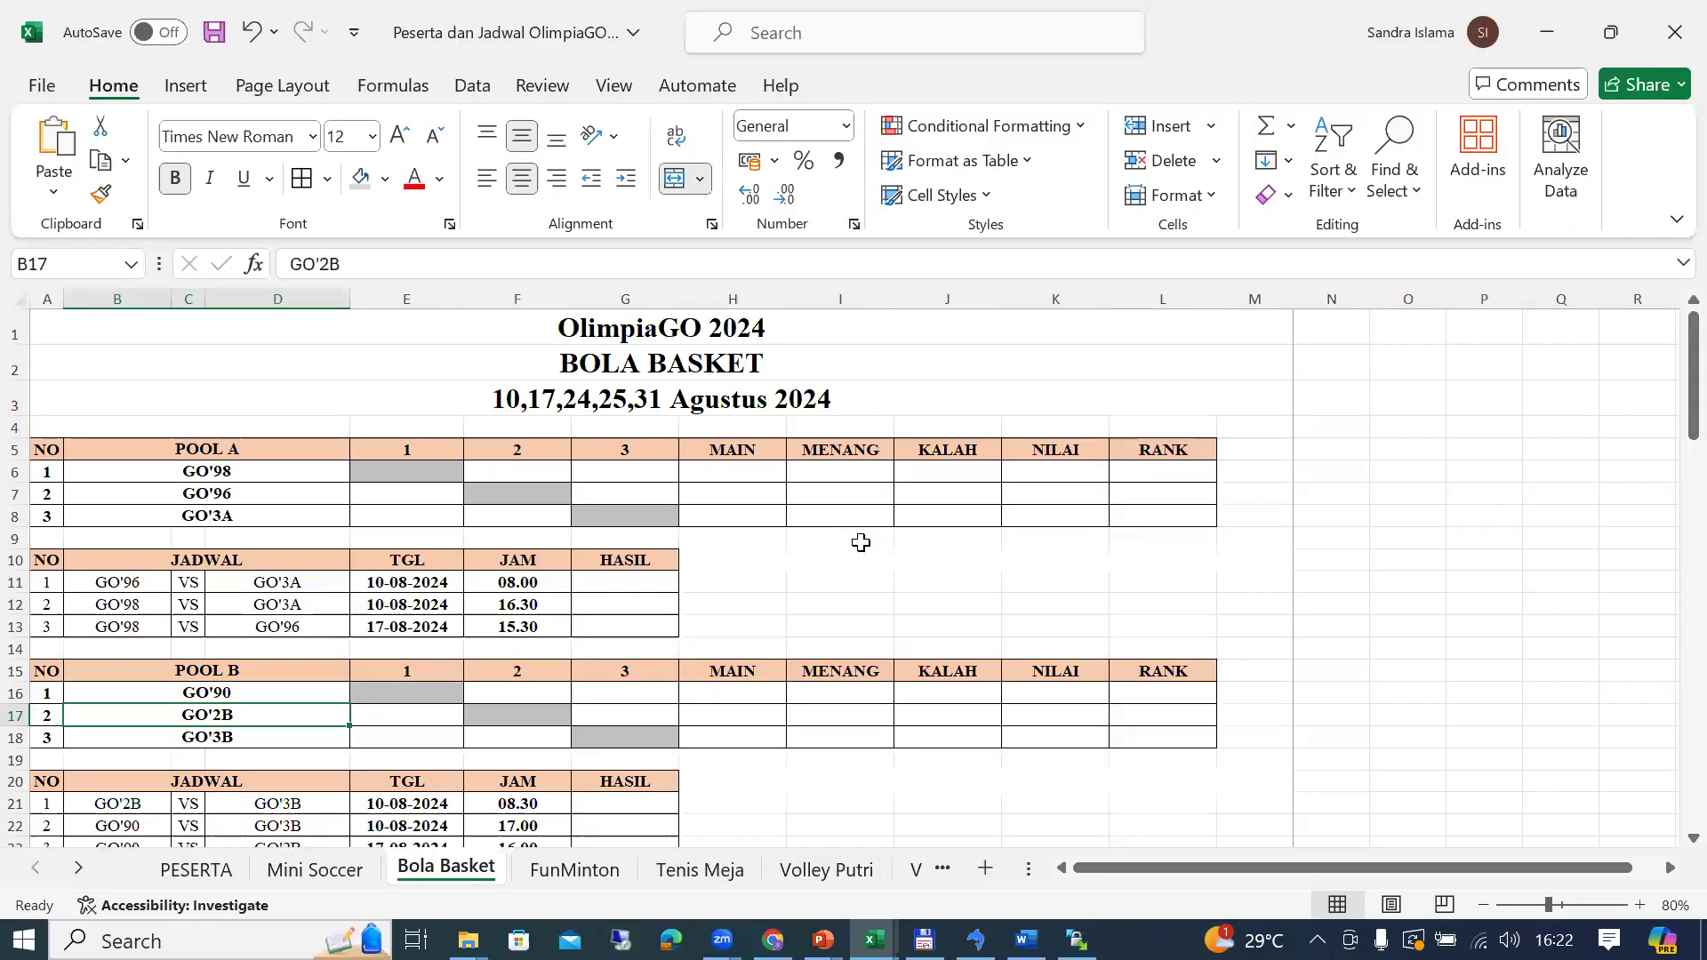
pyautogui.press('F2')
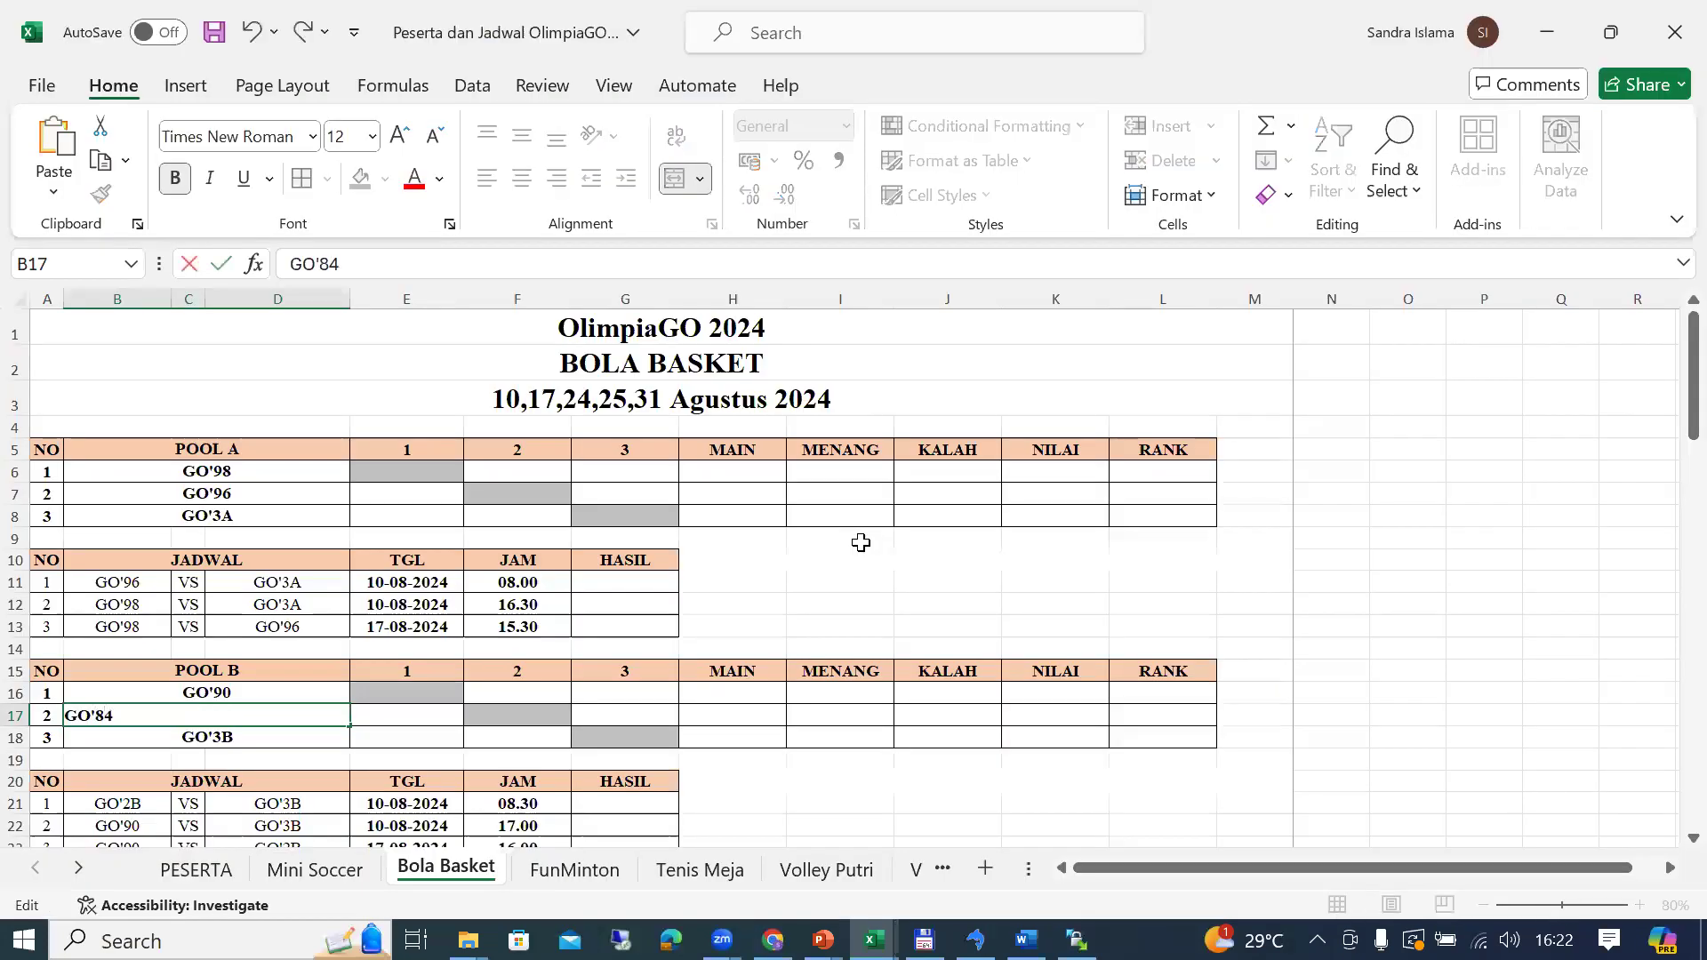
pyautogui.press('Return')
pyautogui.press('Down')
pyautogui.press('Down')
pyautogui.press('Down')
pyautogui.press('Down')
pyautogui.press('Down')
pyautogui.press('Down')
pyautogui.press('Down')
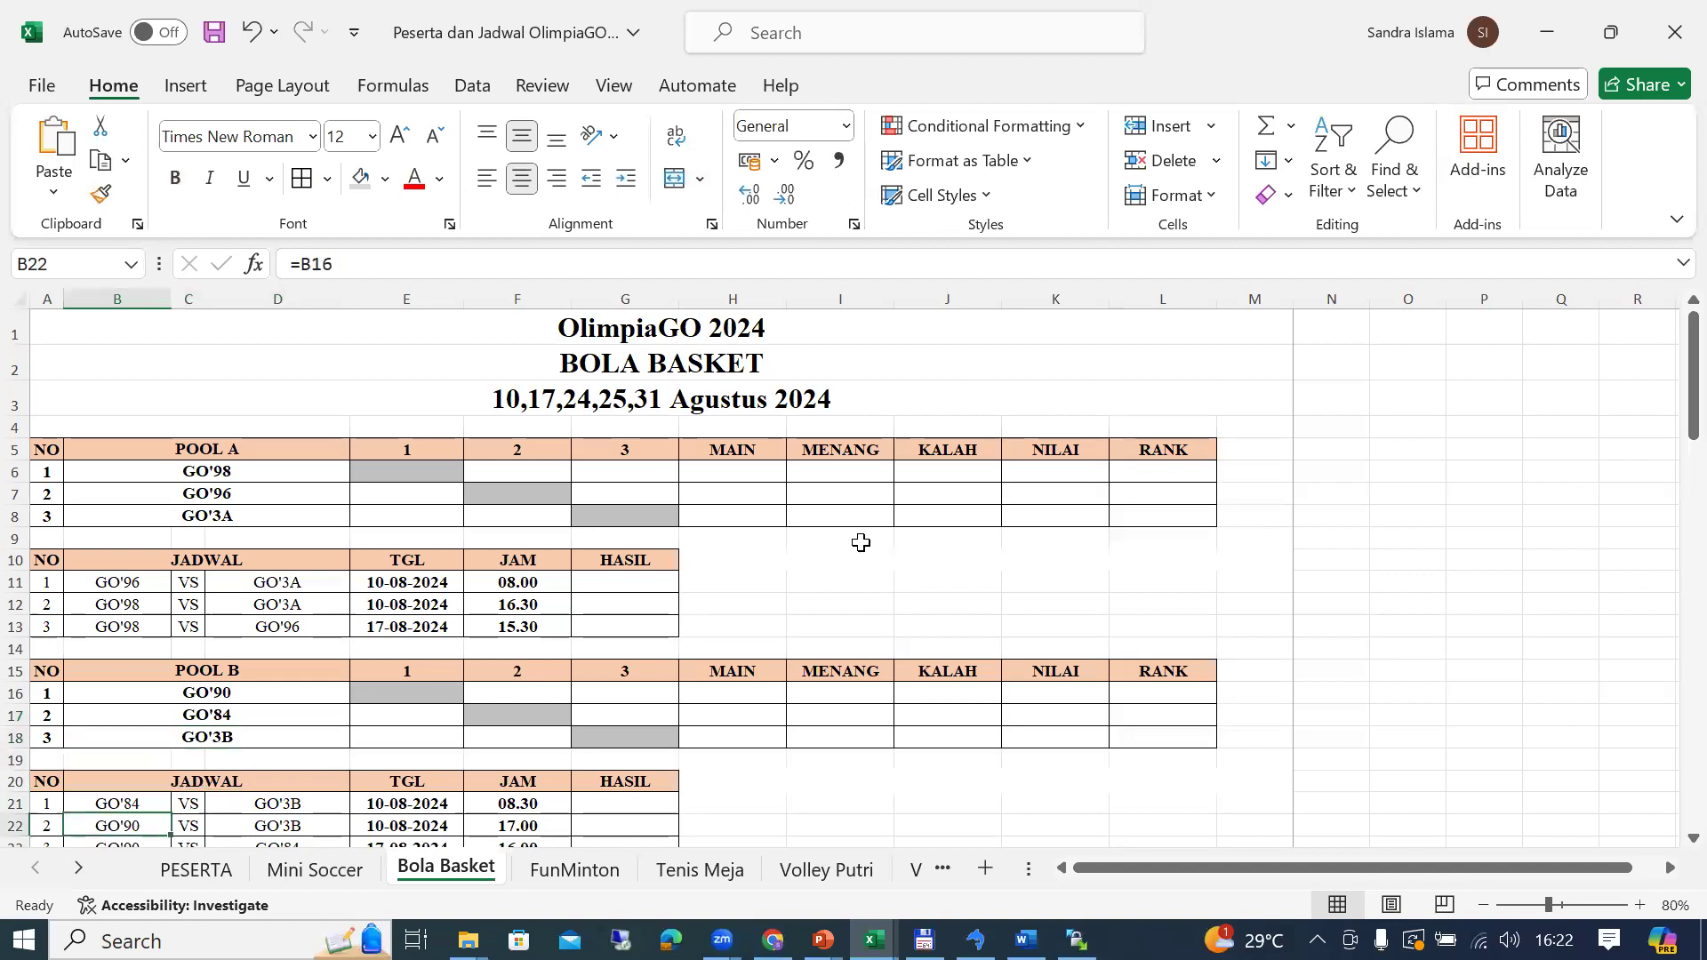
pyautogui.press('Down')
# Step: Switch to wheelofnames.com in Chrome, remove the drawn team GO'84 from the wheel, and spin again
pyautogui.hotkey('alt', 'Tab')
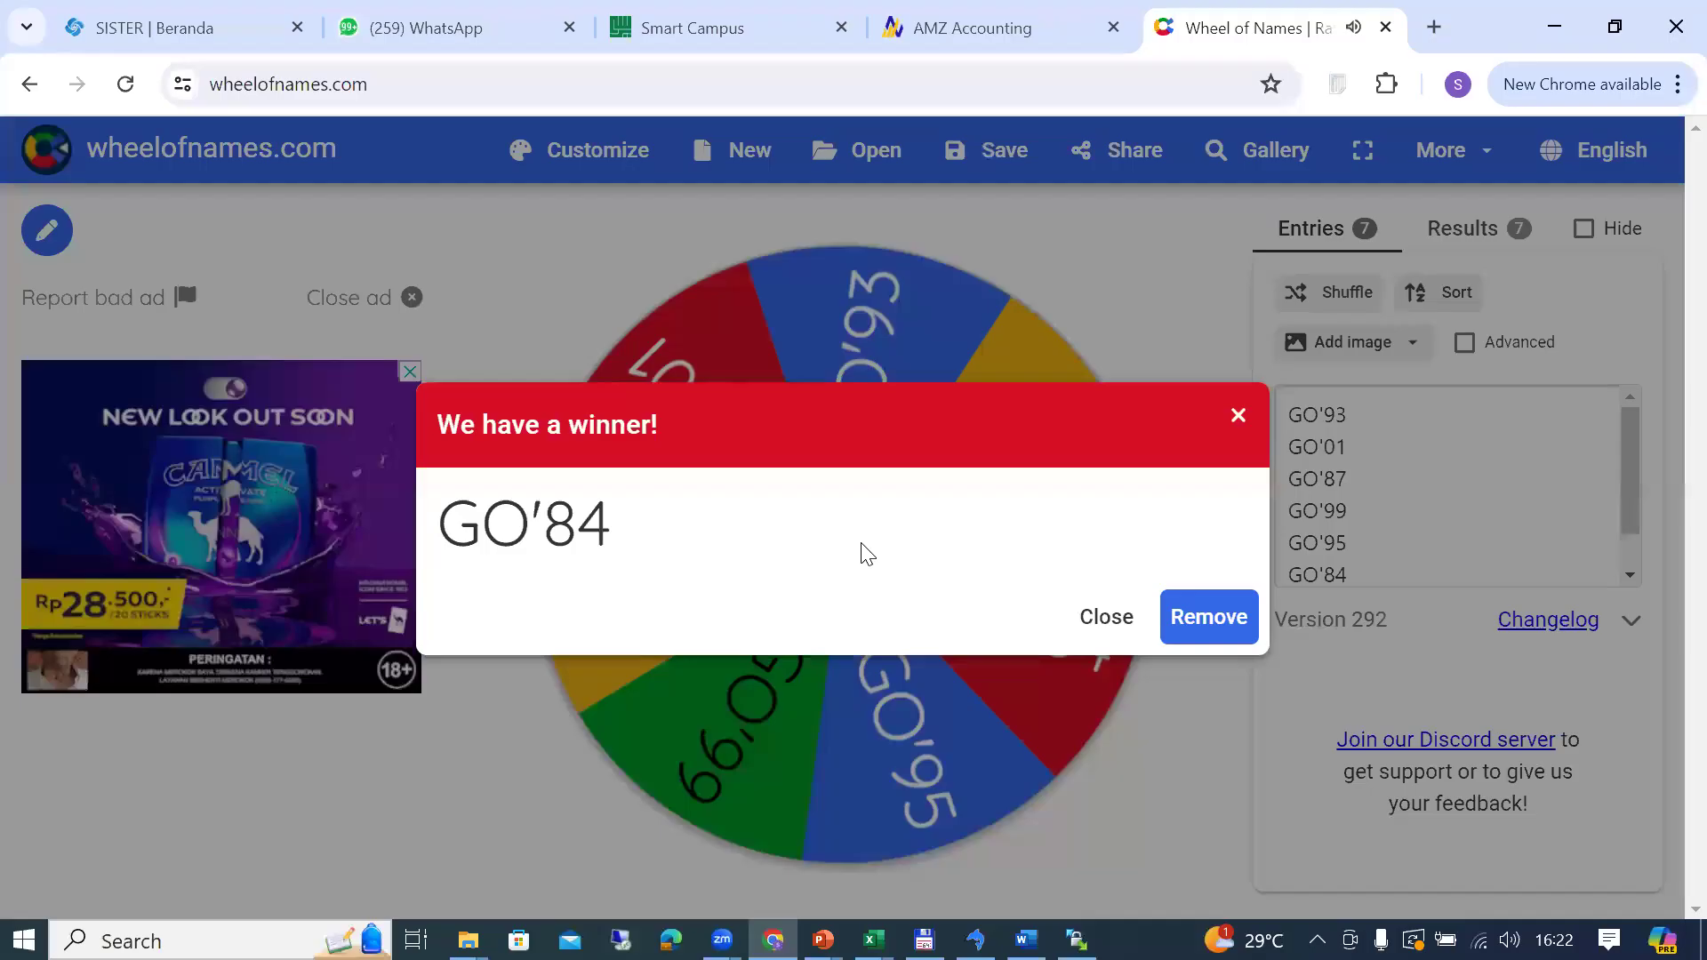
pyautogui.click(1195, 627)
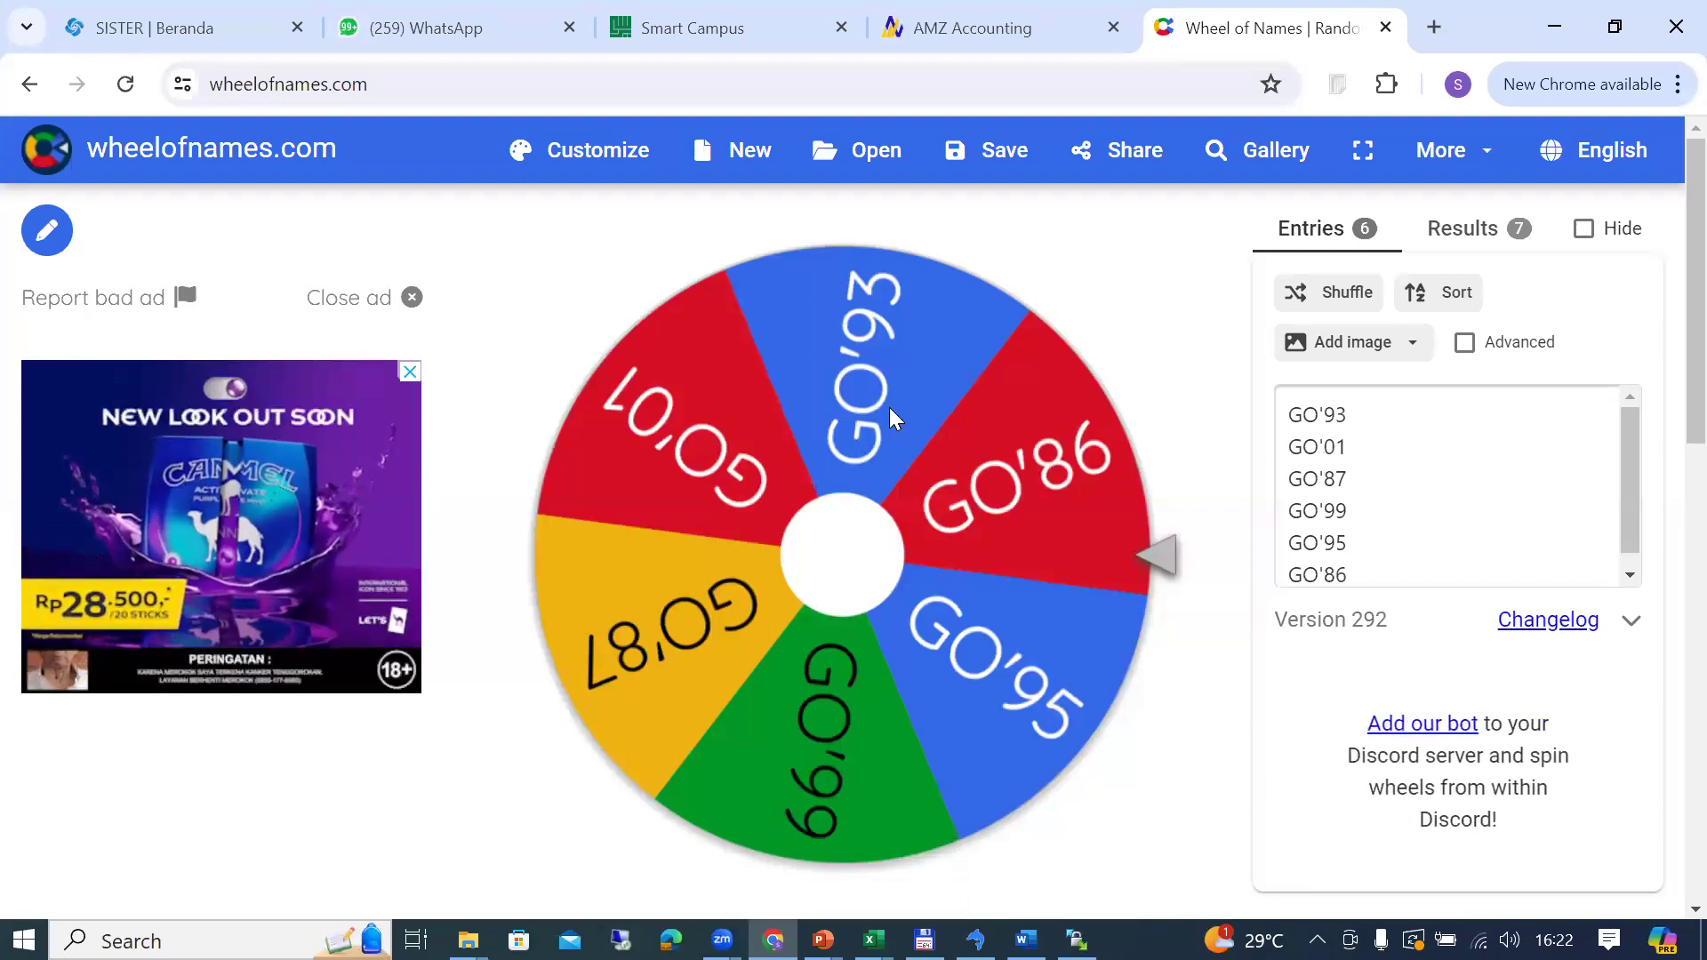
pyautogui.click(856, 567)
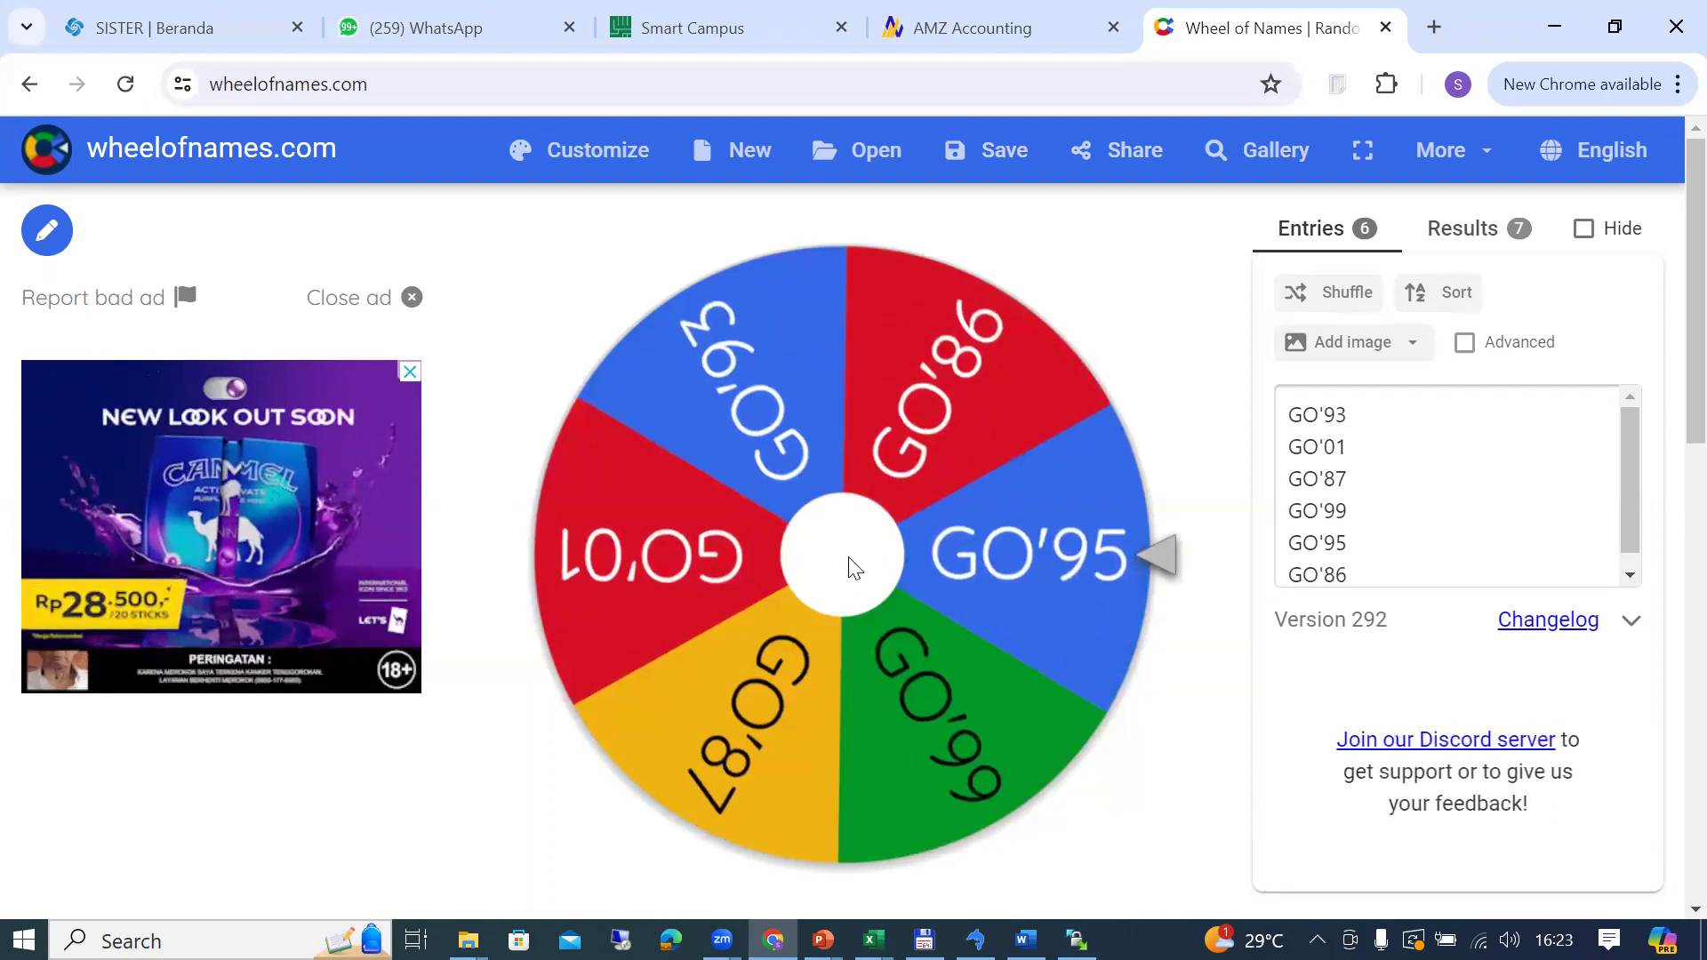
# Step: Switch to Excel, set the second team of Pool C to GO'95, and select Pool D's second team cell
pyautogui.hotkey('alt', 'Tab')
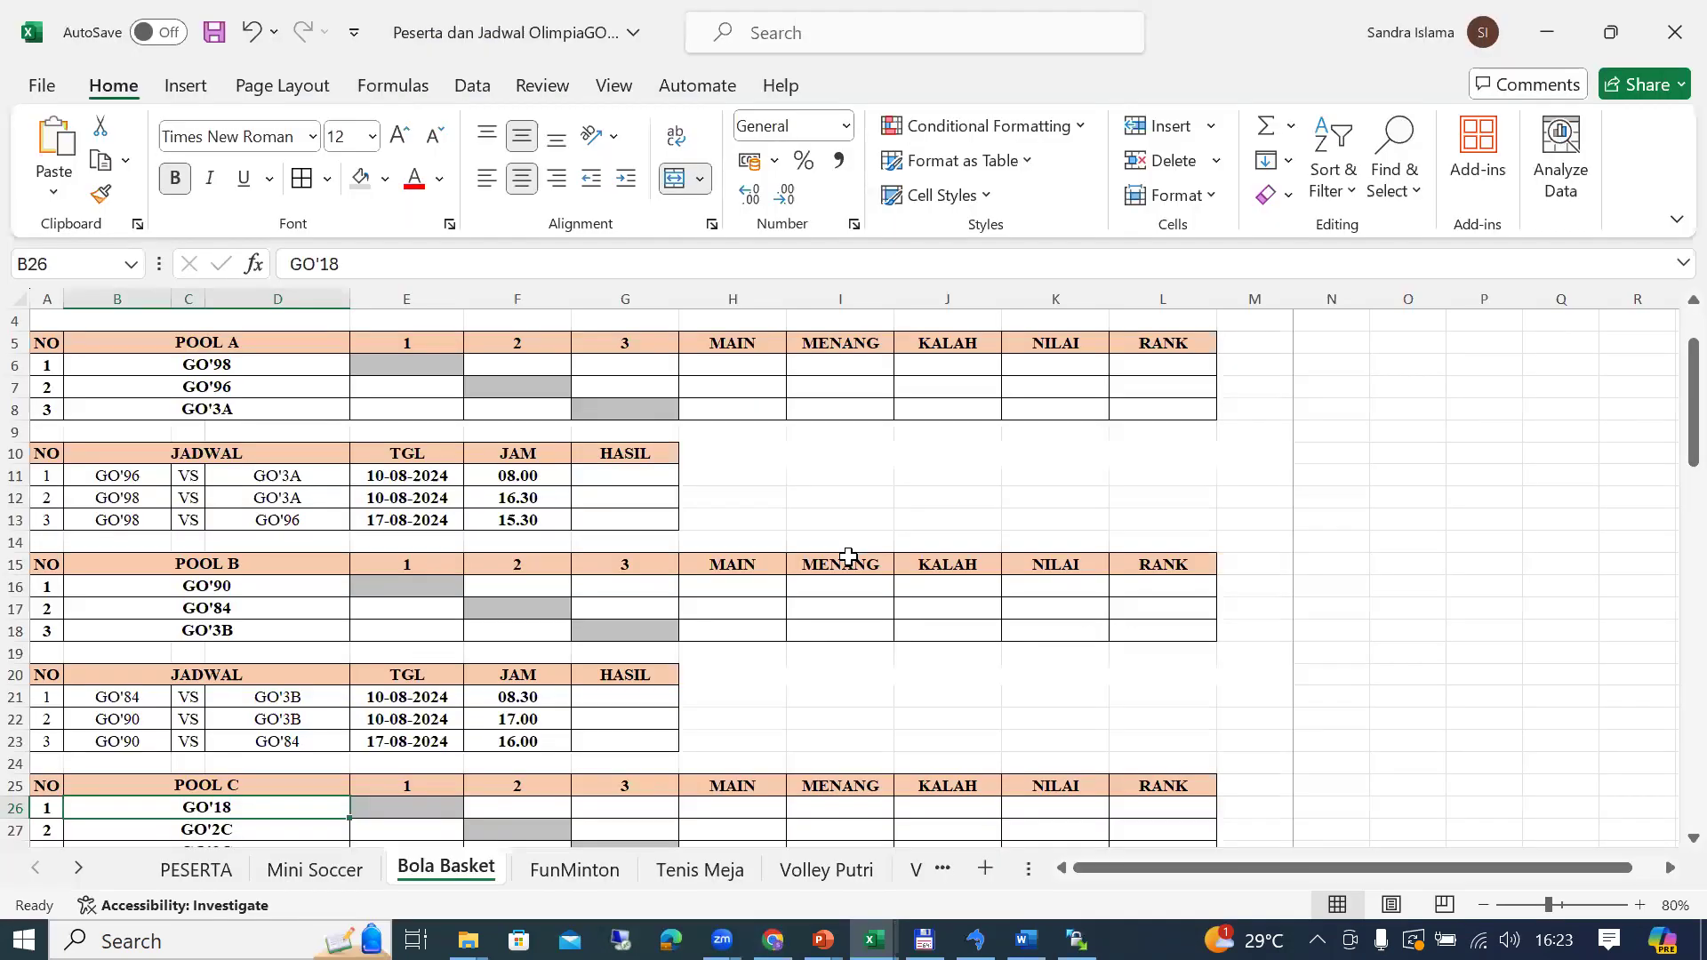
pyautogui.press('Down')
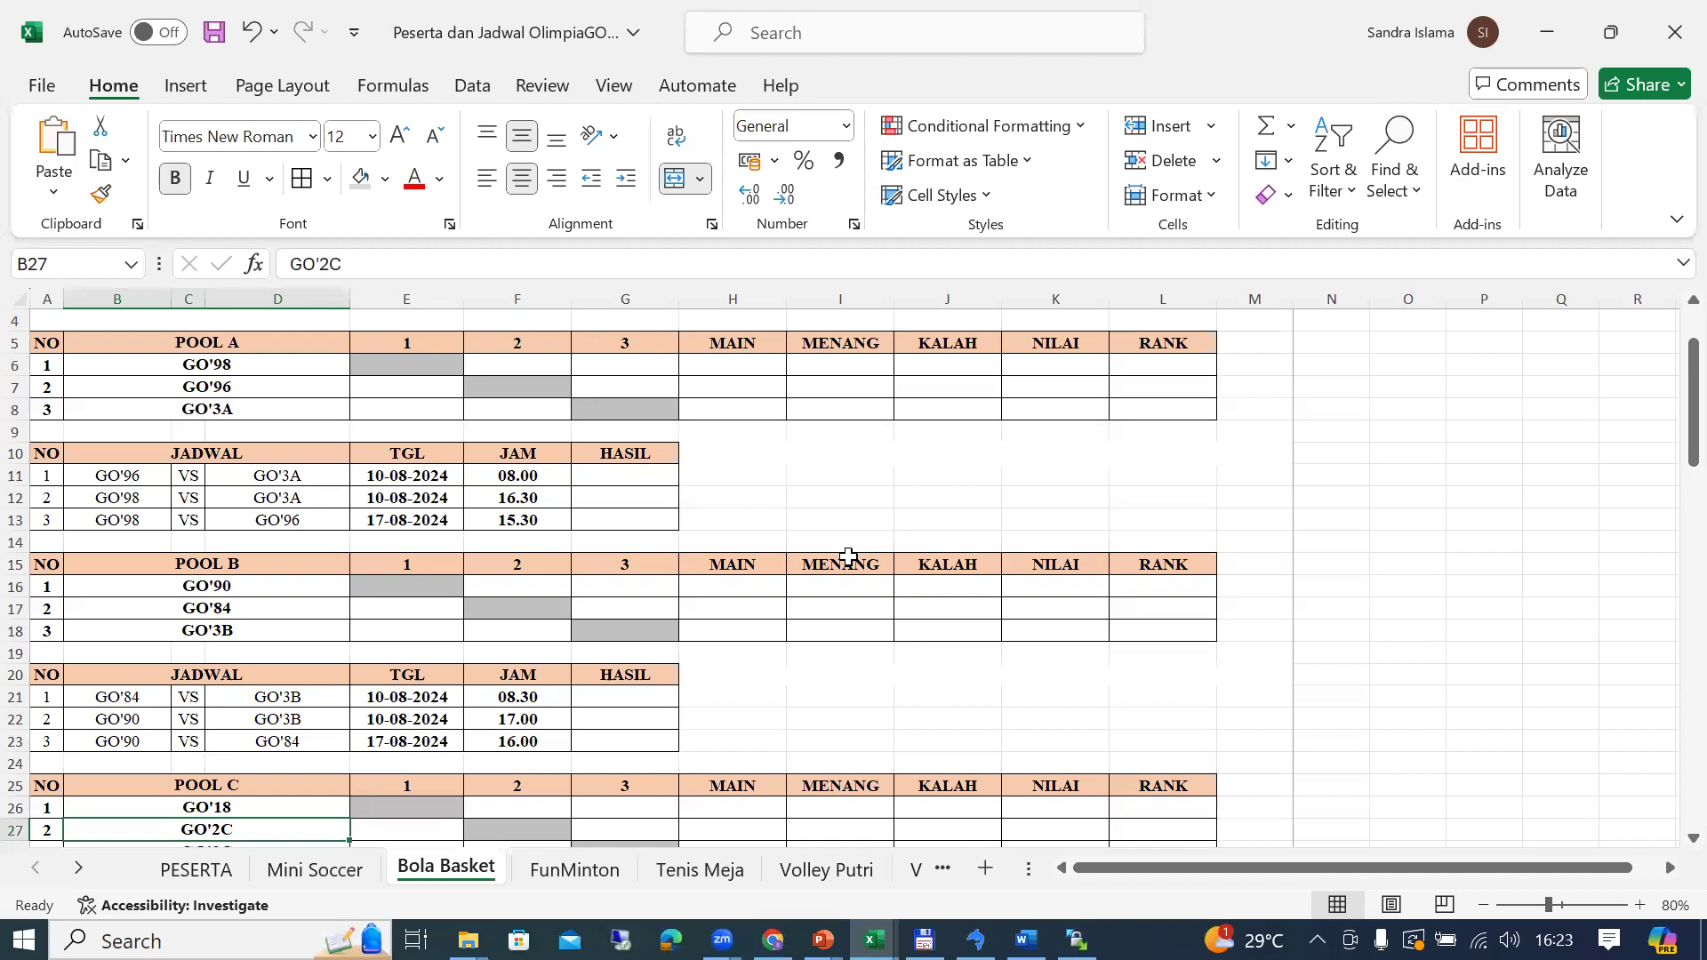
pyautogui.press('F2')
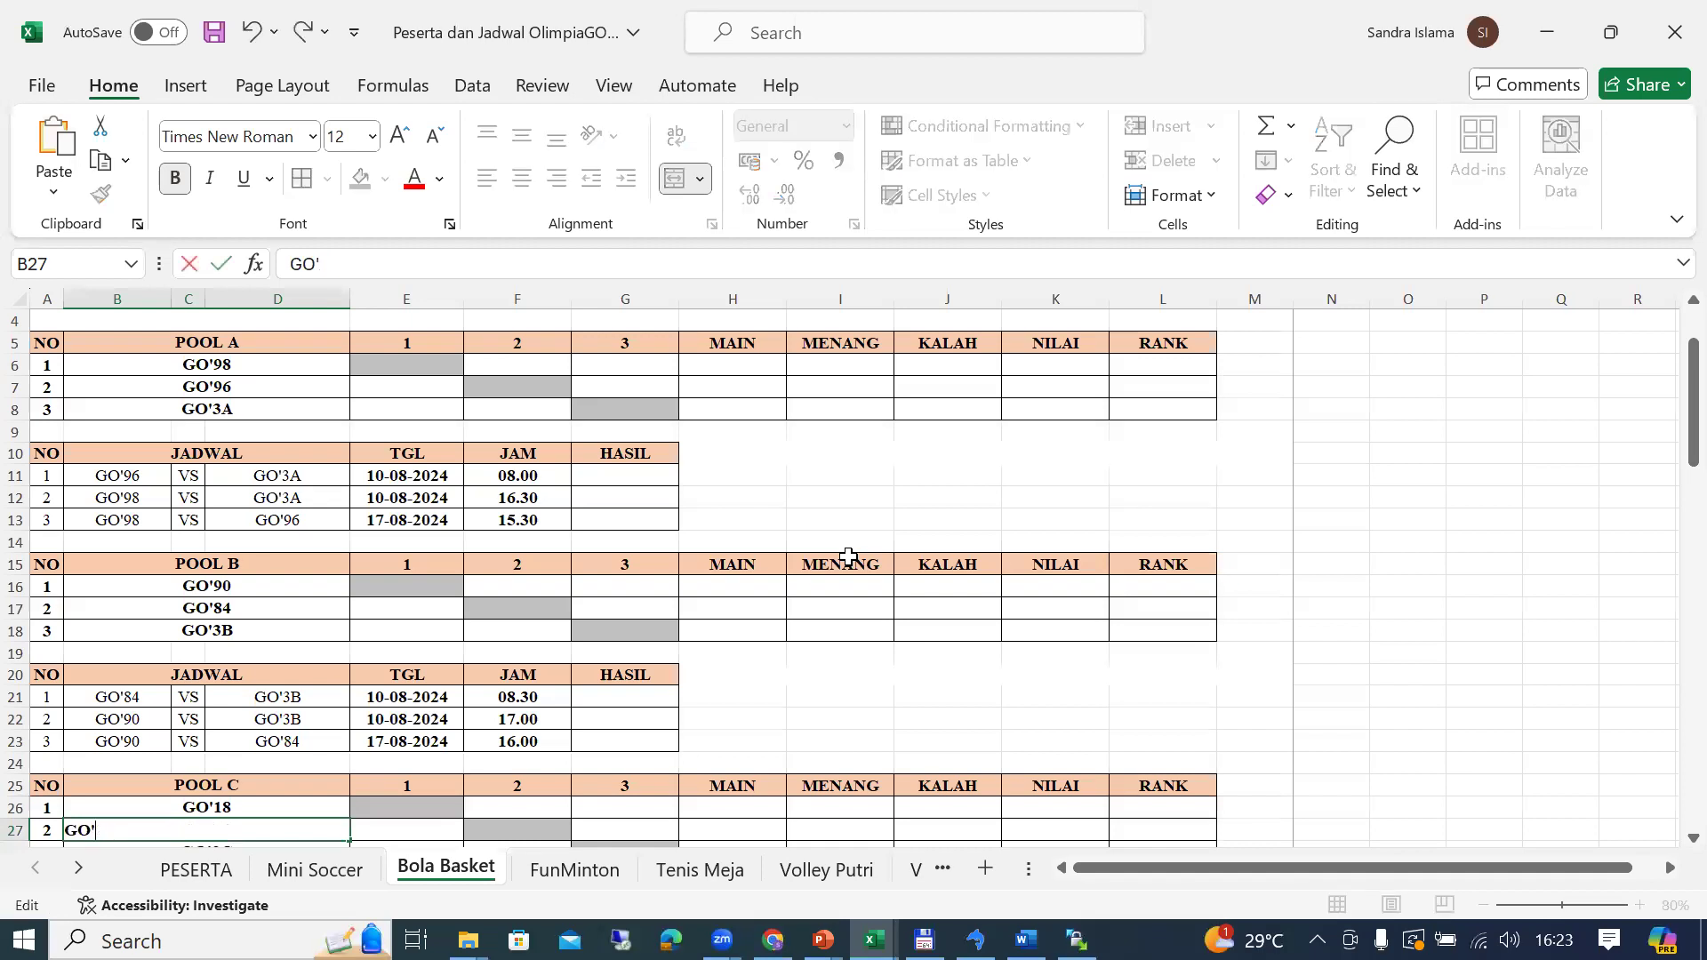
pyautogui.write('95')
pyautogui.press('Return')
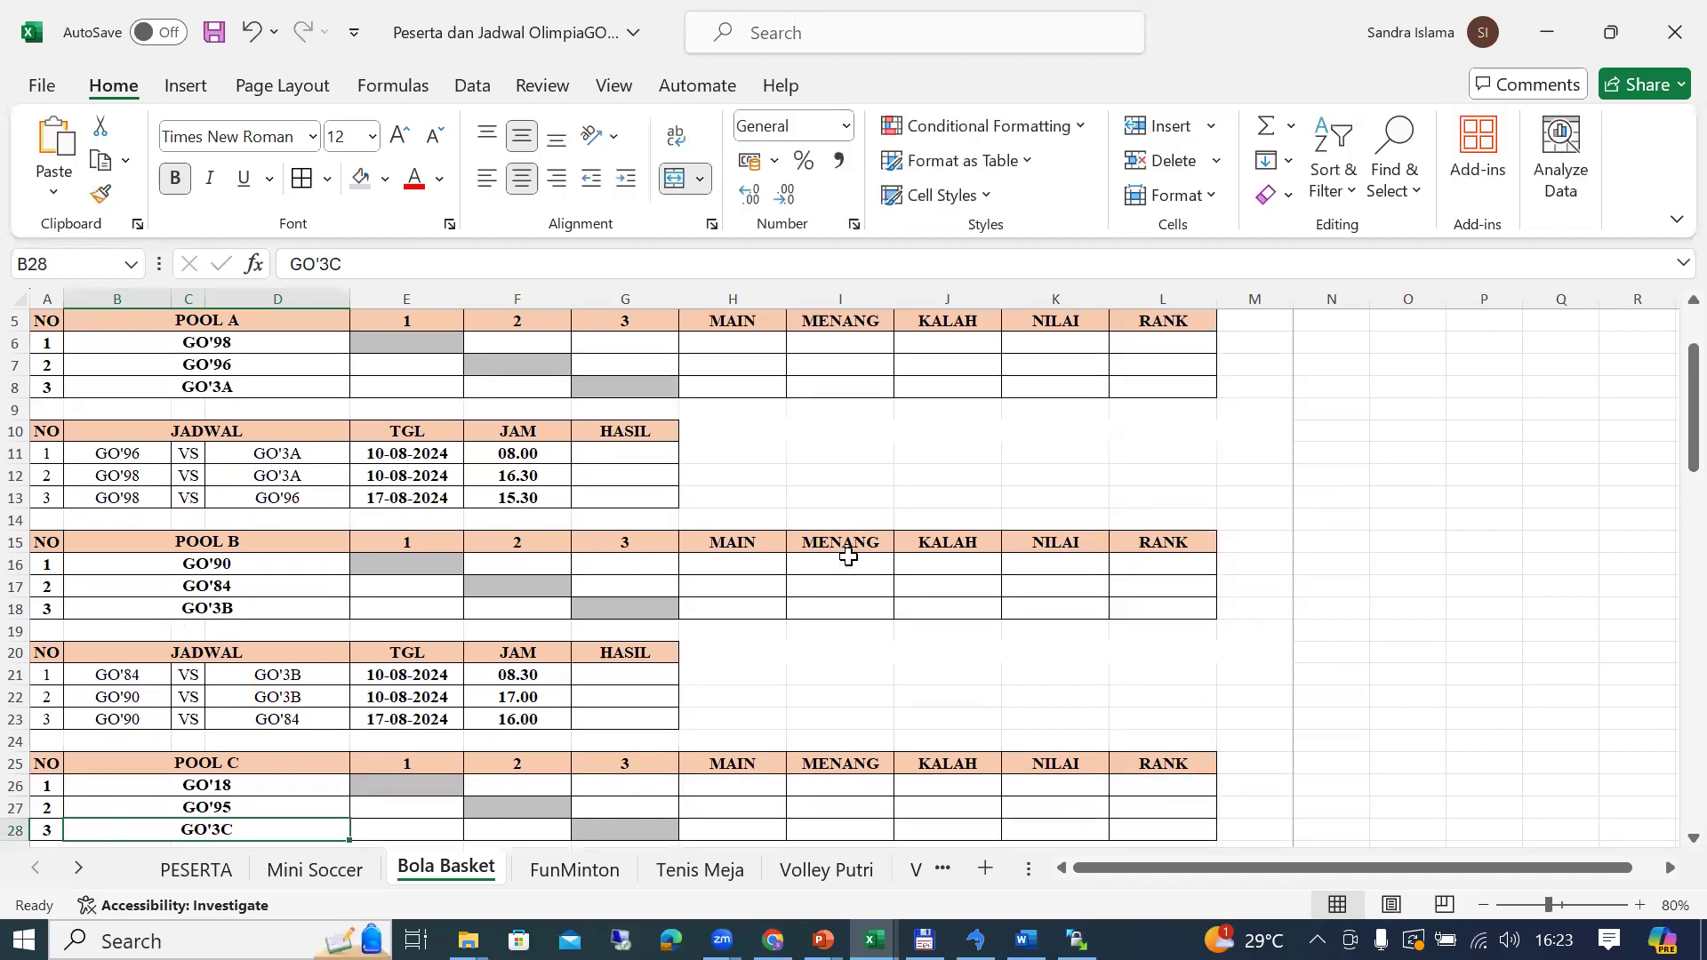
pyautogui.press('Down')
pyautogui.press('Down')
pyautogui.press('Down')
pyautogui.press('Down')
pyautogui.press('Down')
pyautogui.press('Down')
pyautogui.press('Down')
pyautogui.press('Down')
pyautogui.press('Down')
pyautogui.press('Down')
pyautogui.press('Down')
pyautogui.press('Down')
pyautogui.press('Up')
pyautogui.press('Up')
pyautogui.press('Up')
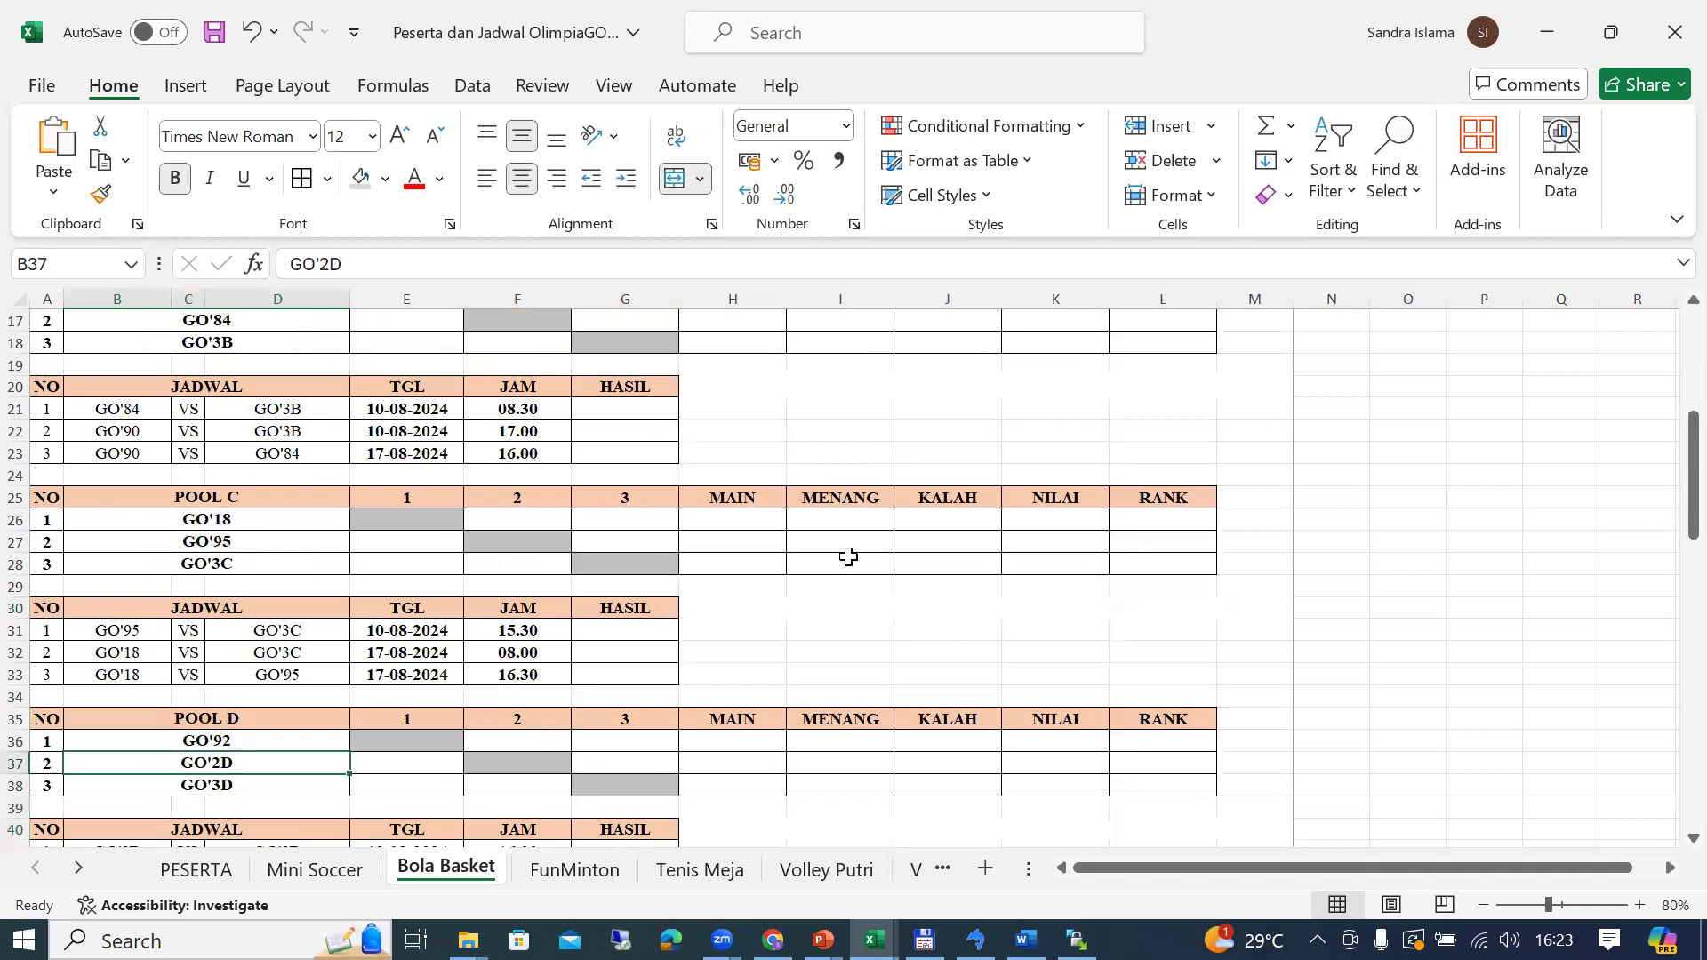
# Step: Switch to wheelofnames.com in Chrome, remove the drawn team GO'95 from the wheel, and spin again
pyautogui.hotkey('alt', 'Tab')
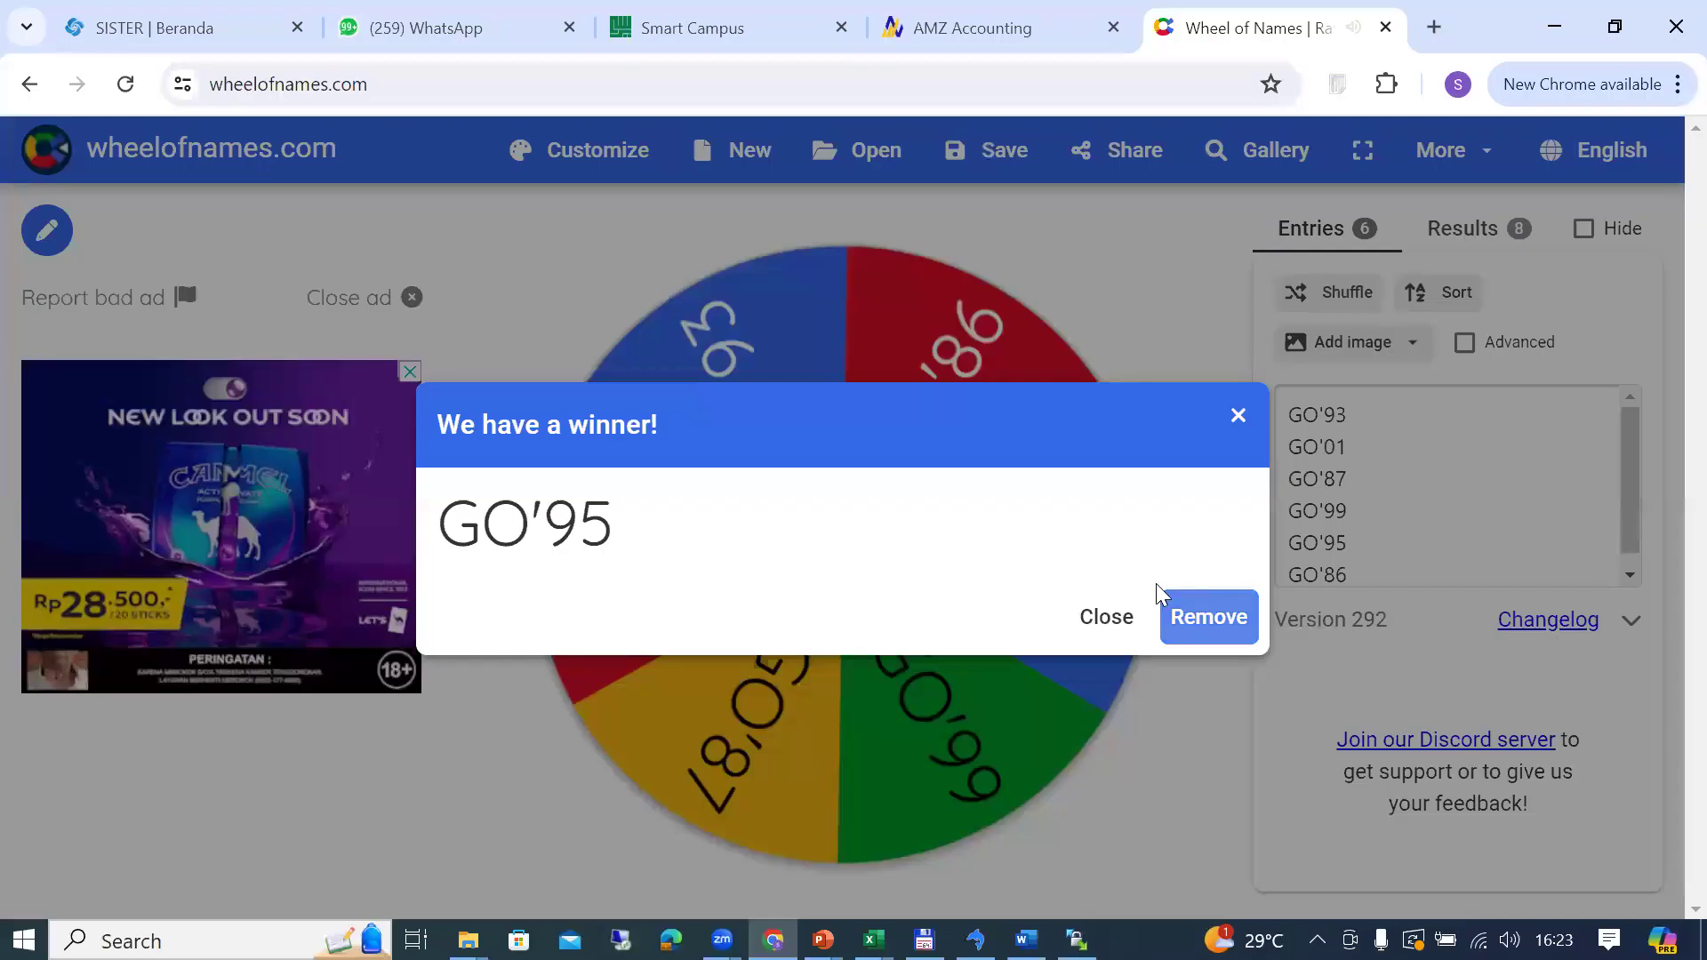
pyautogui.click(1222, 623)
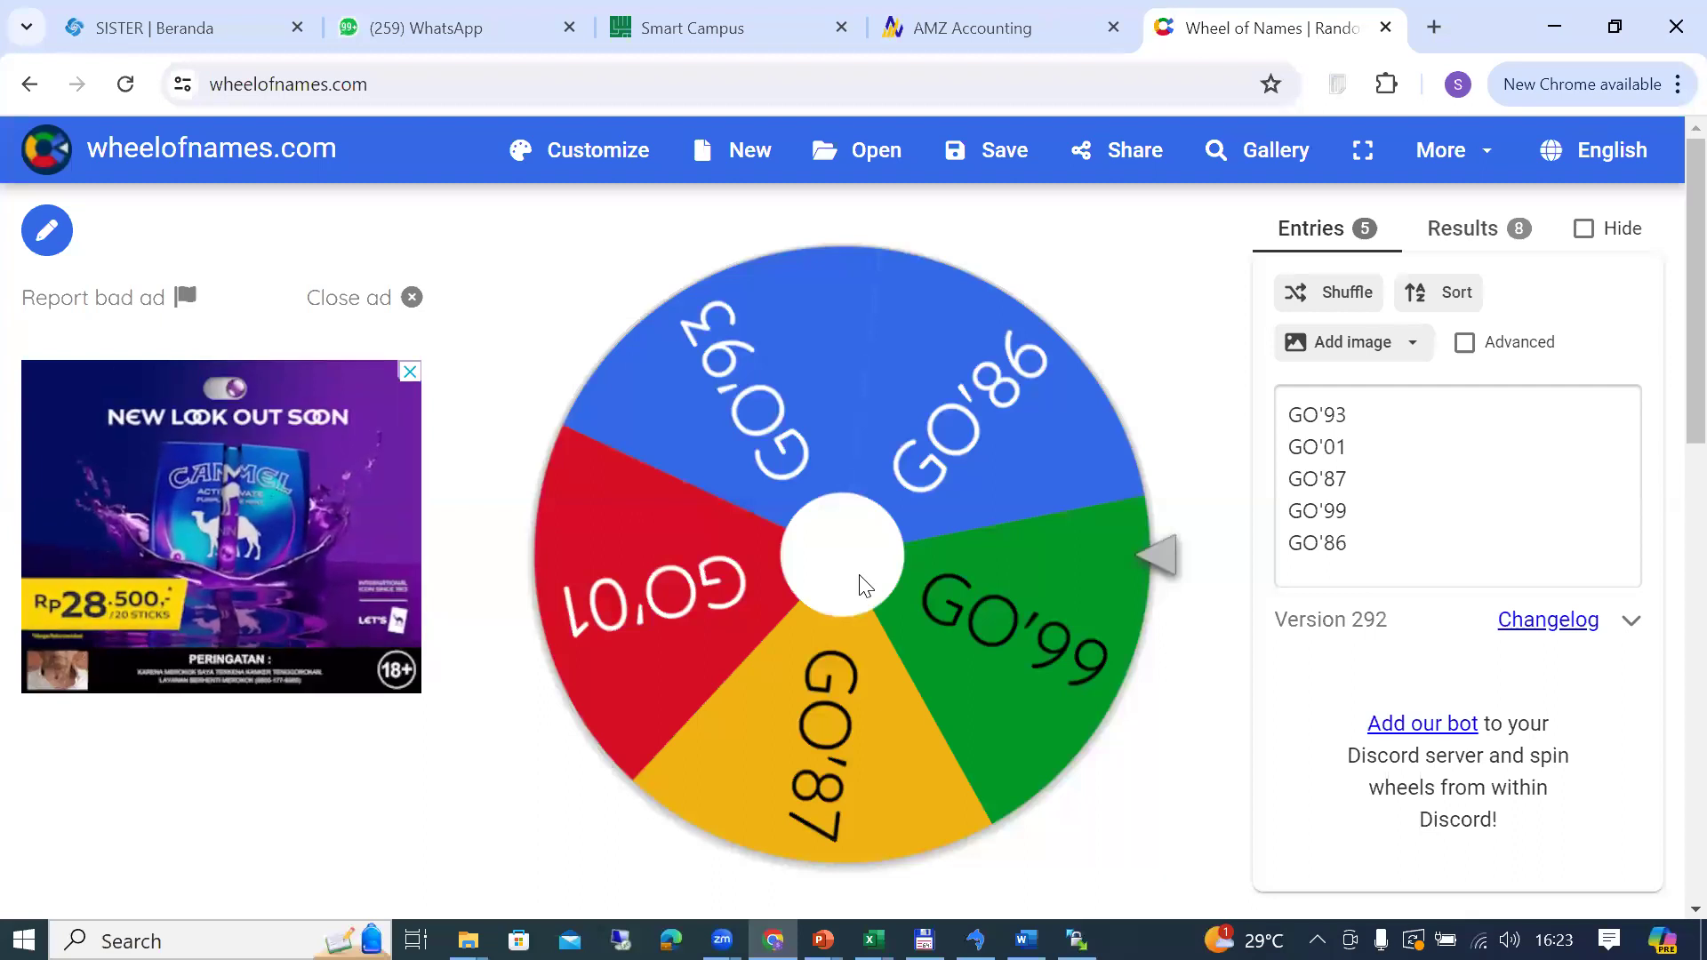
pyautogui.click(865, 587)
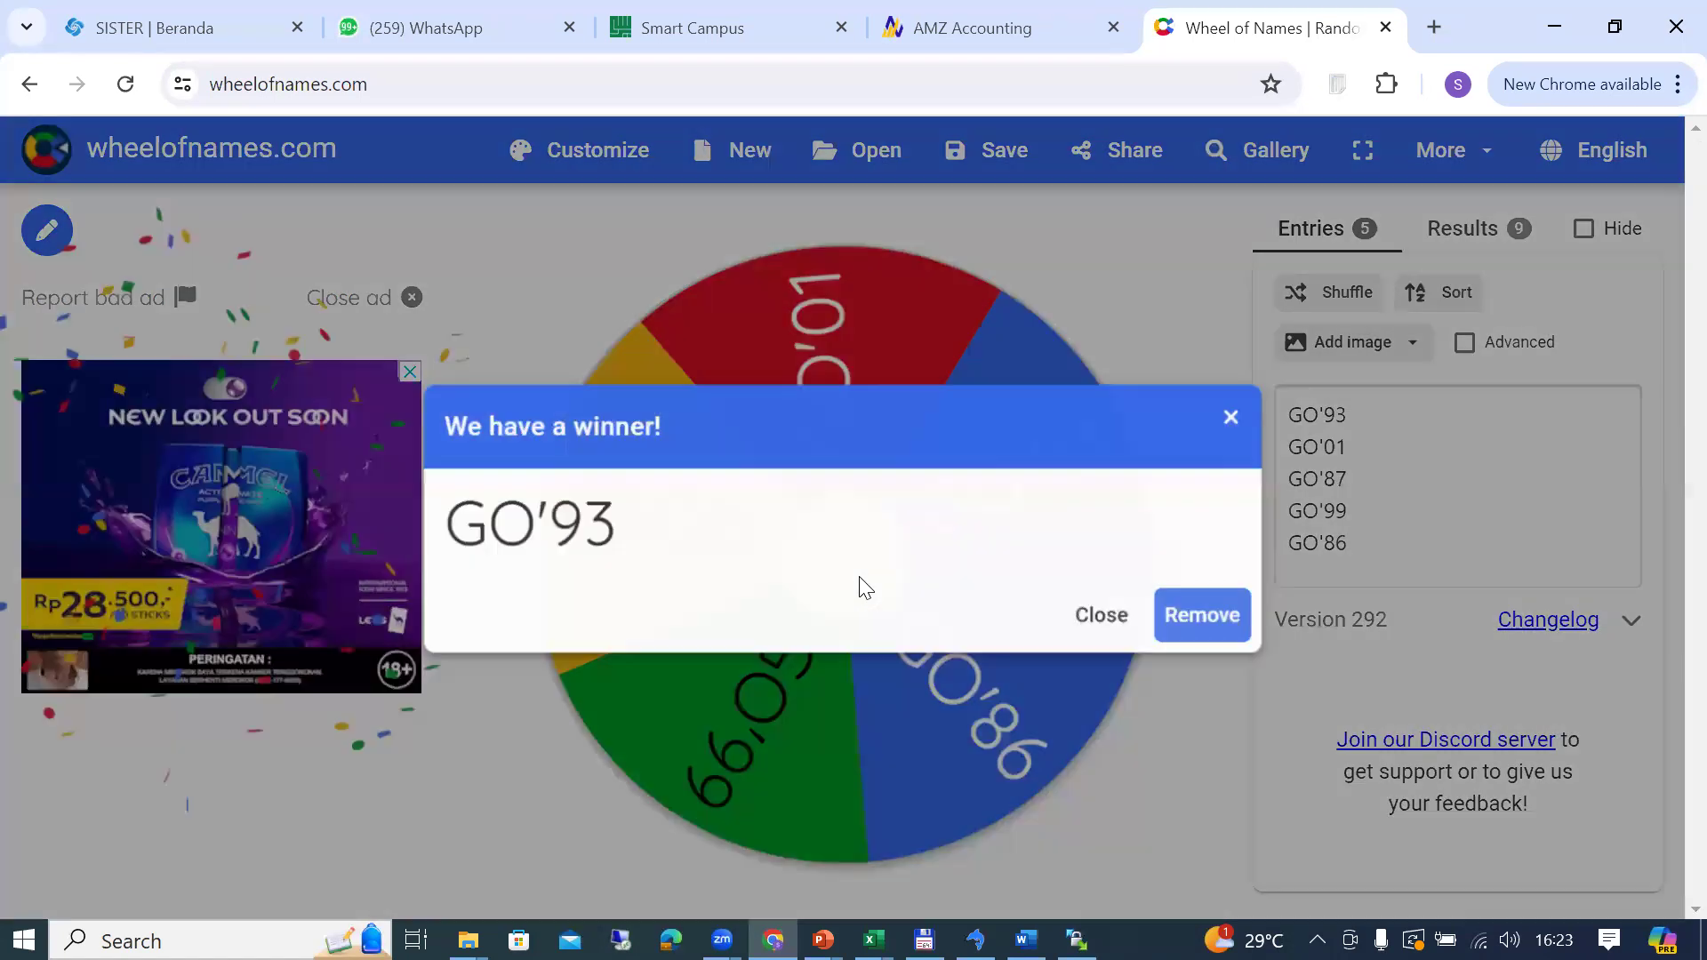
# Step: Switch to Excel, set the second team of Pool D to GO'93, and go back up to Pool A
pyautogui.hotkey('alt', 'Tab')
pyautogui.press('Down')
pyautogui.press('Down')
pyautogui.press('Up')
pyautogui.press('Up')
pyautogui.press('F2')
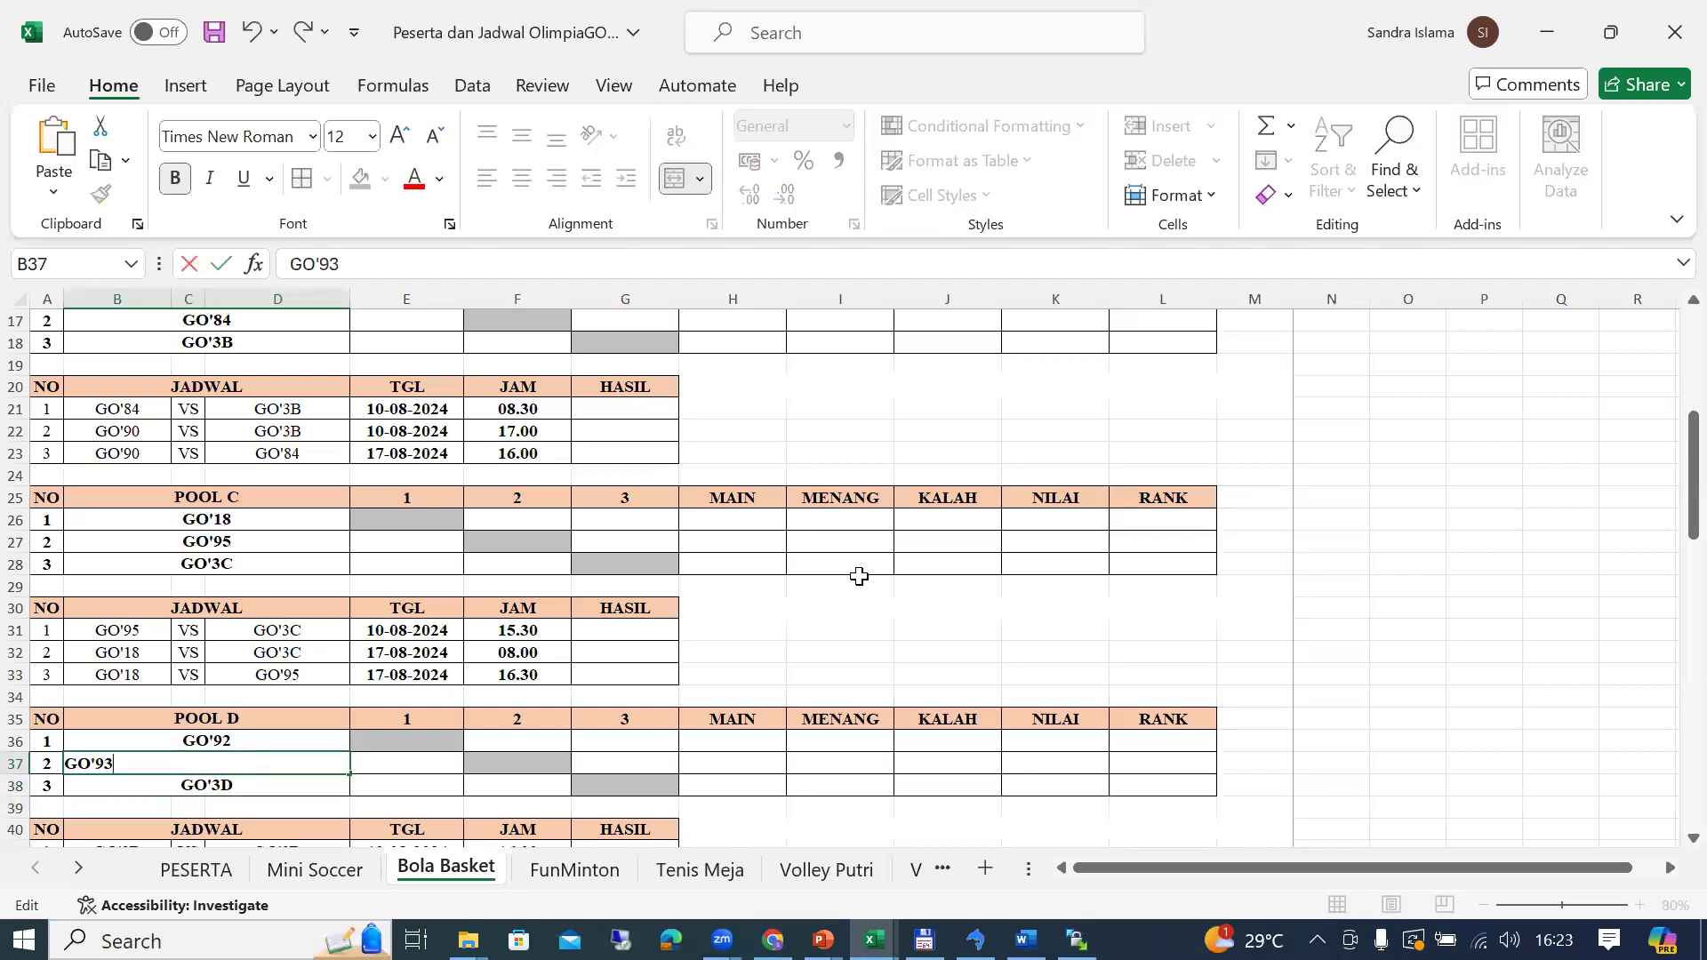
pyautogui.press('Return')
pyautogui.press('Up')
pyautogui.press('Up')
pyautogui.press('Up')
pyautogui.press('Up')
pyautogui.press('Up')
pyautogui.press('Up')
pyautogui.press('Up')
pyautogui.press('Up')
pyautogui.press('Up')
pyautogui.press('Up')
pyautogui.press('Up')
pyautogui.press('Up')
pyautogui.press('Up')
pyautogui.press('Up')
pyautogui.press('Up')
pyautogui.press('Up')
pyautogui.press('Up')
pyautogui.press('Up')
pyautogui.press('Up')
pyautogui.press('Up')
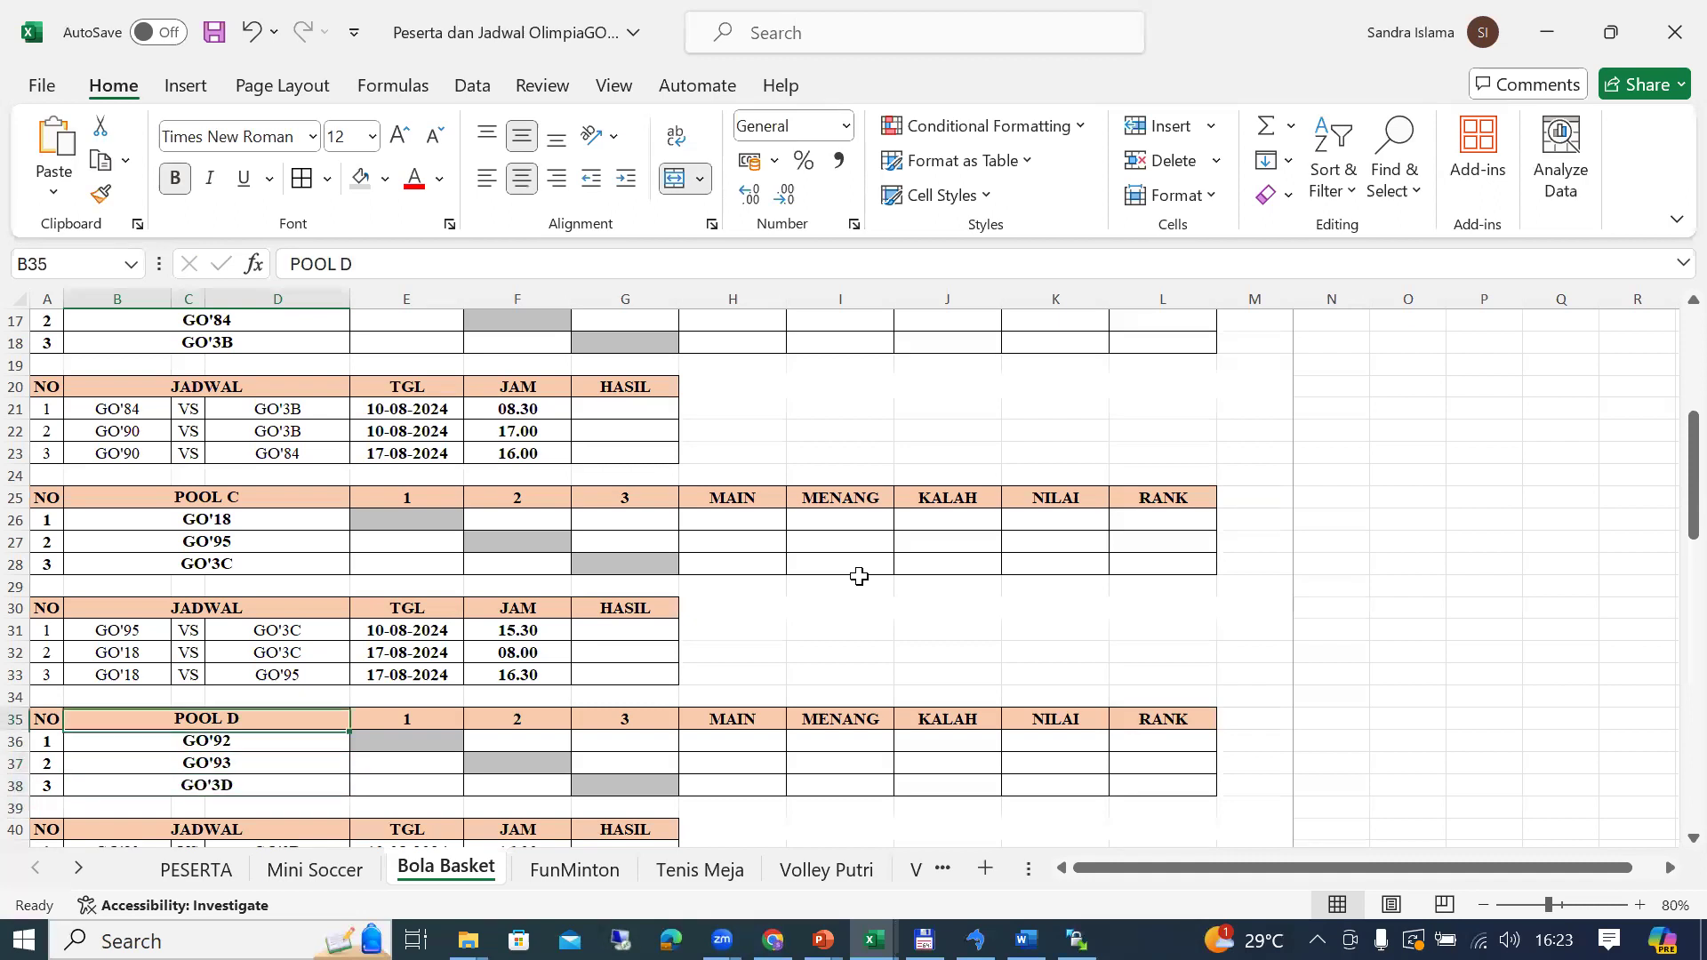
pyautogui.scroll(1, 859, 576)
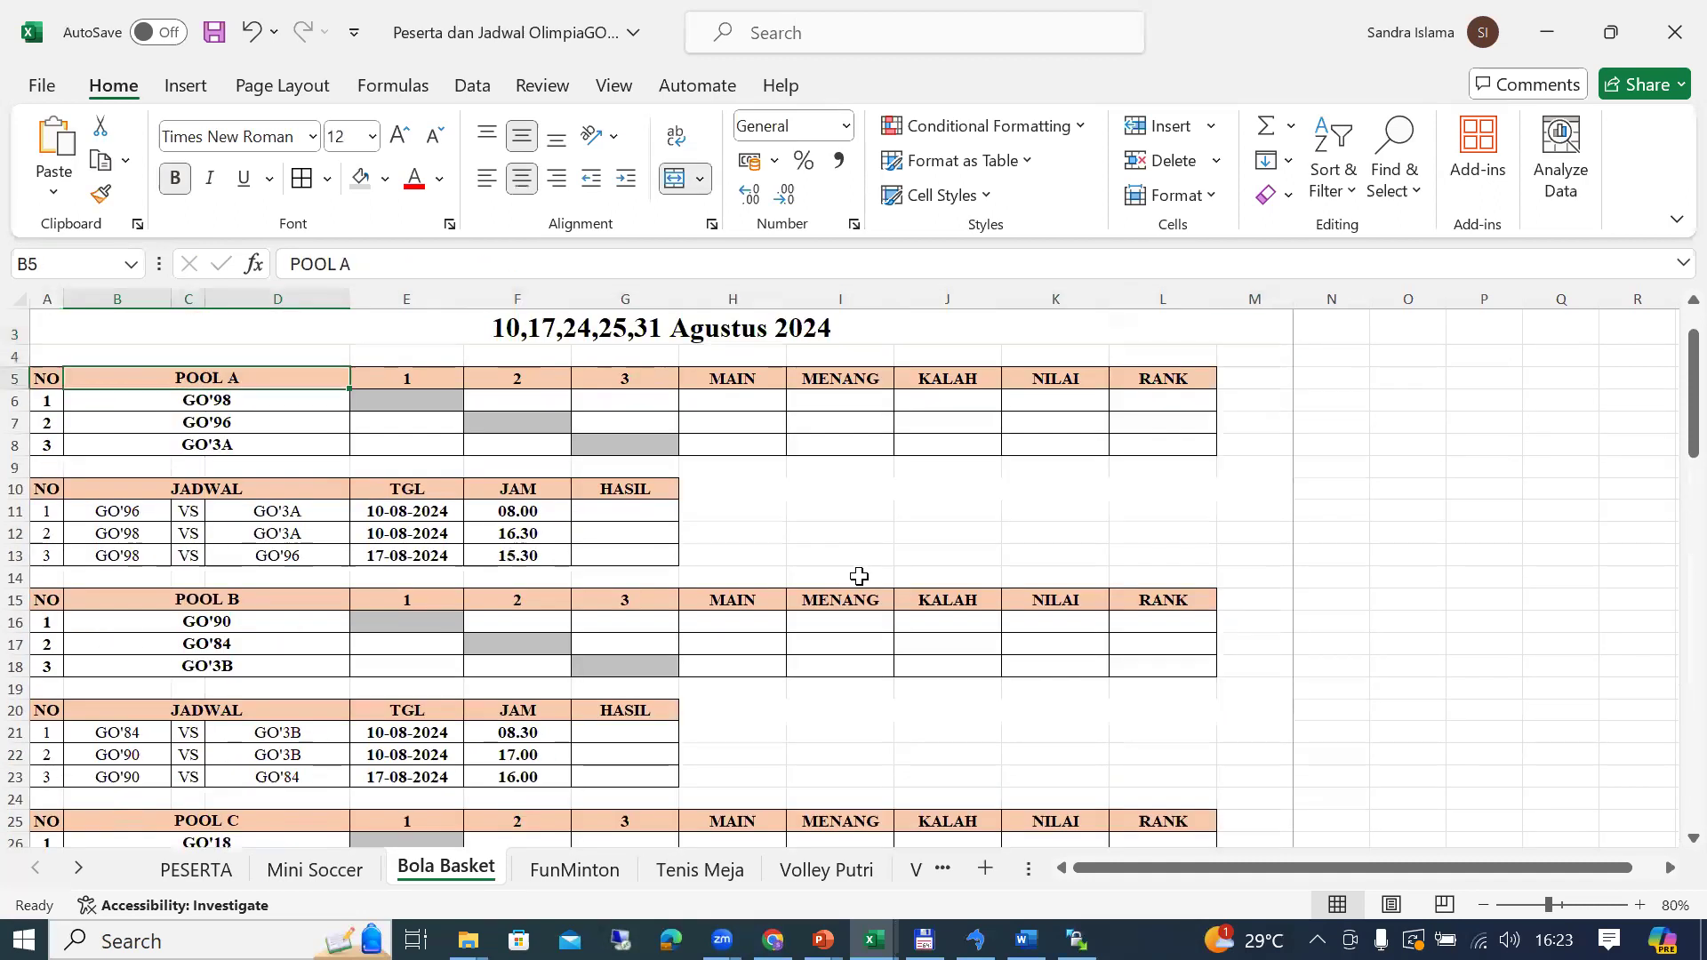
# Step: Switch to wheelofnames.com in Chrome, remove the drawn team GO'93 from the wheel, and spin again
pyautogui.hotkey('alt', 'Tab')
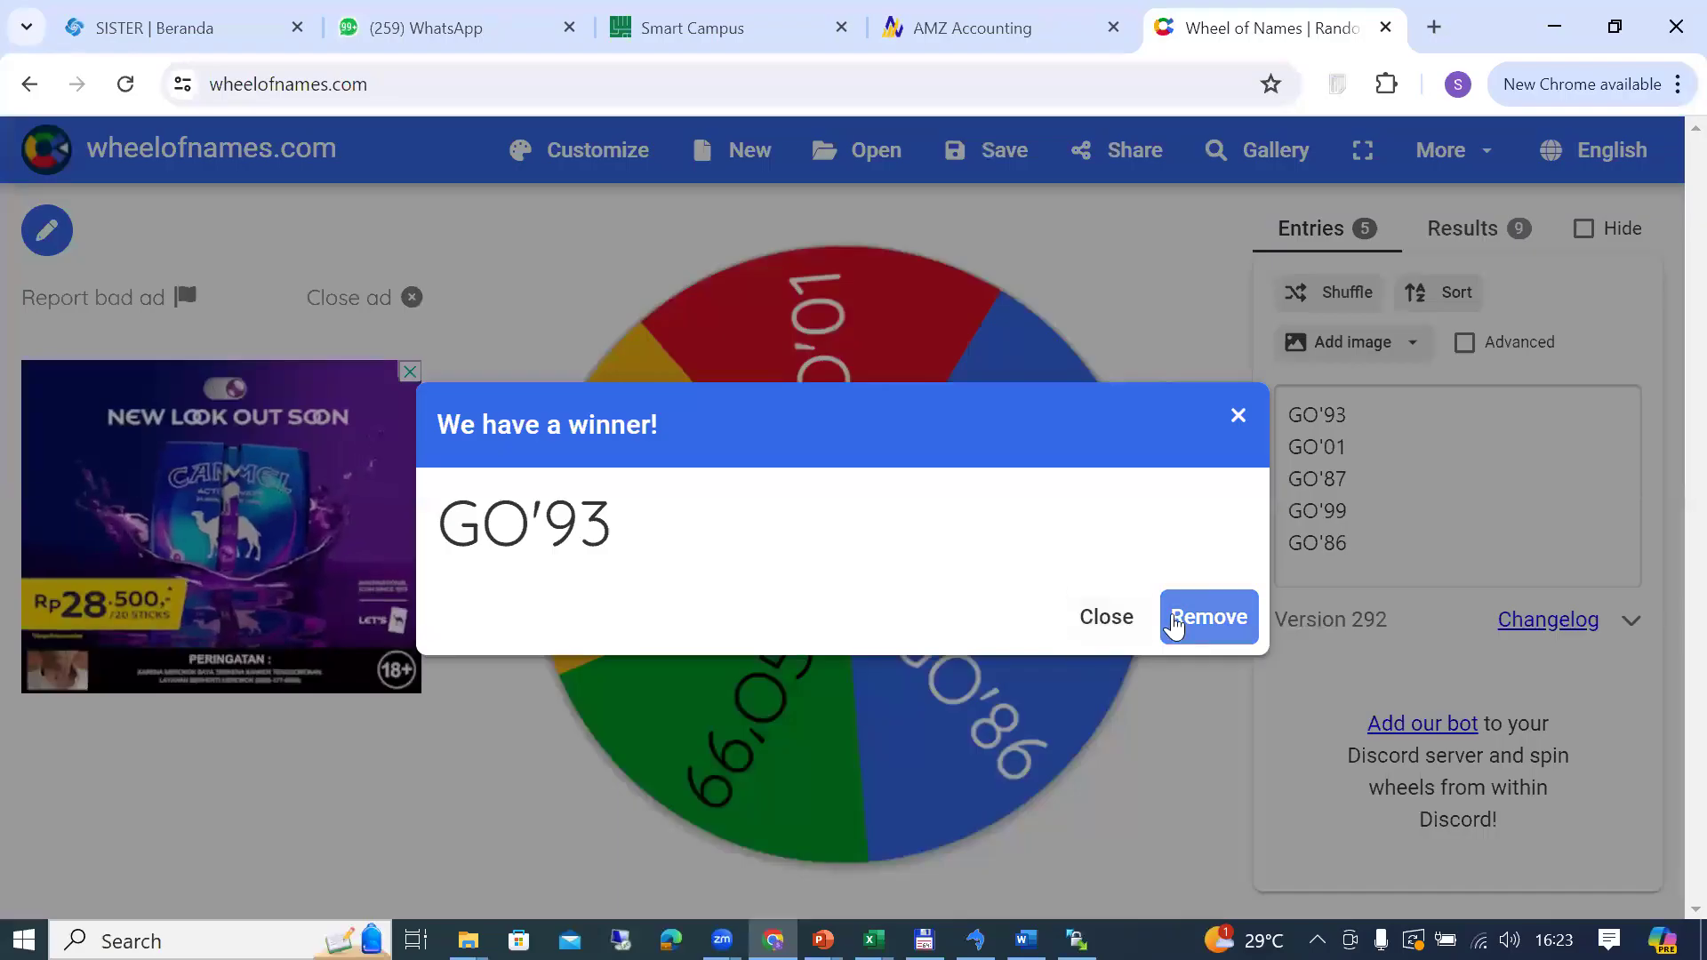
pyautogui.click(1214, 623)
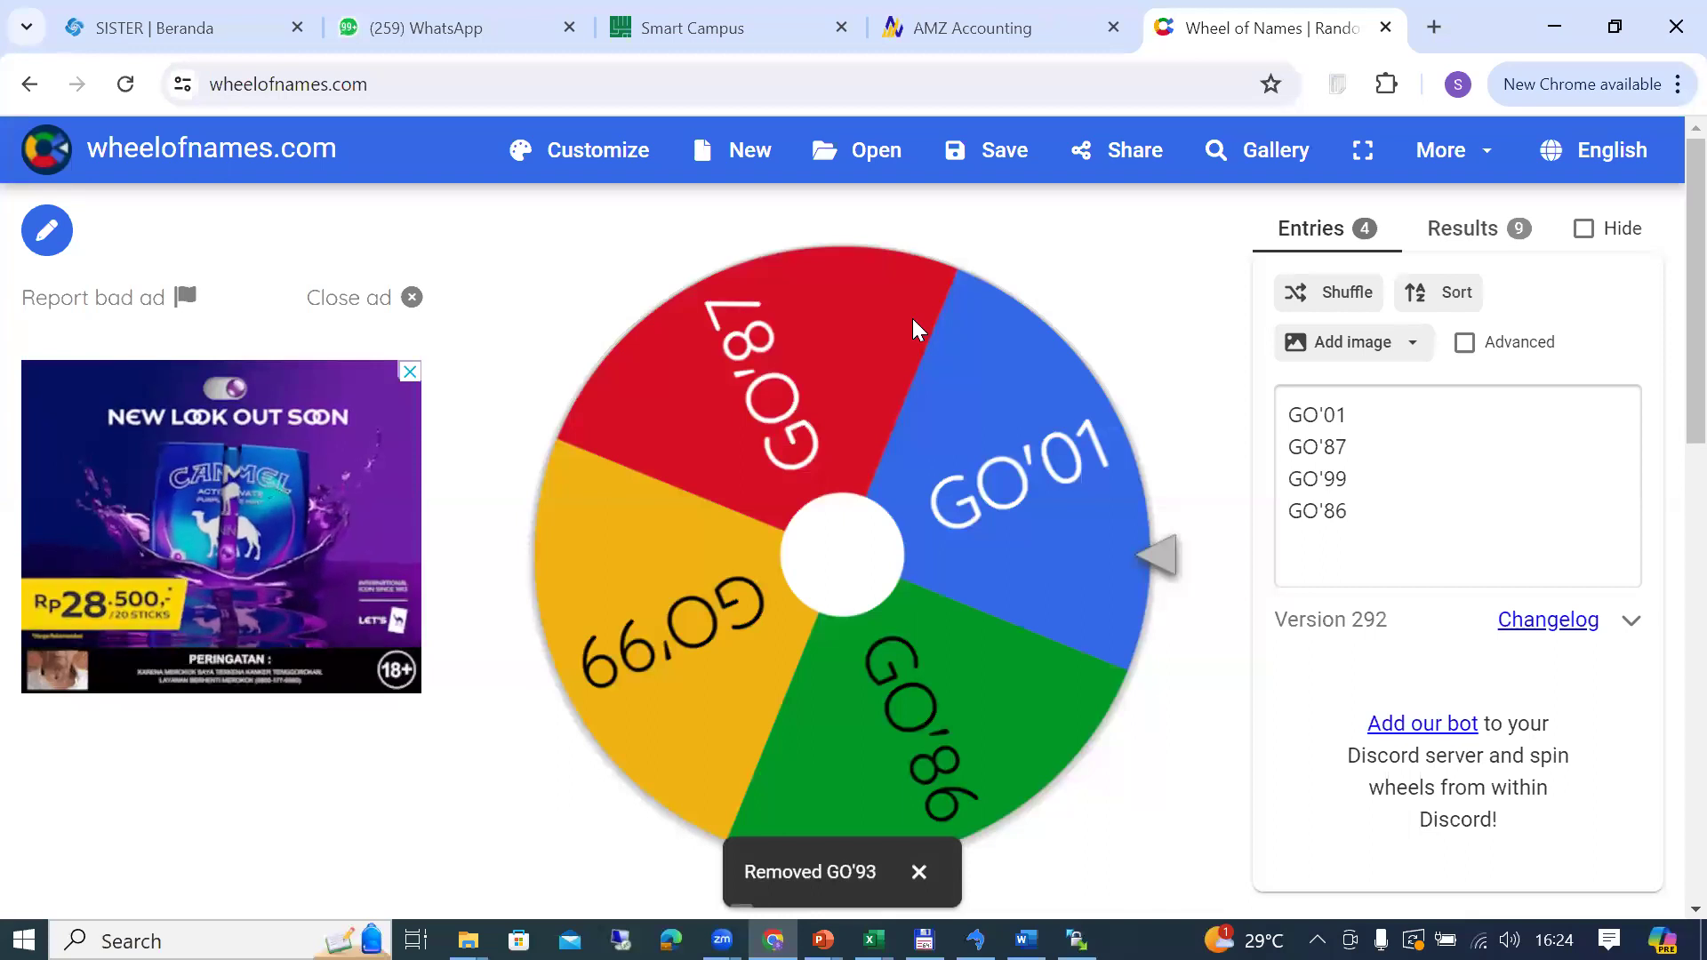
pyautogui.click(842, 555)
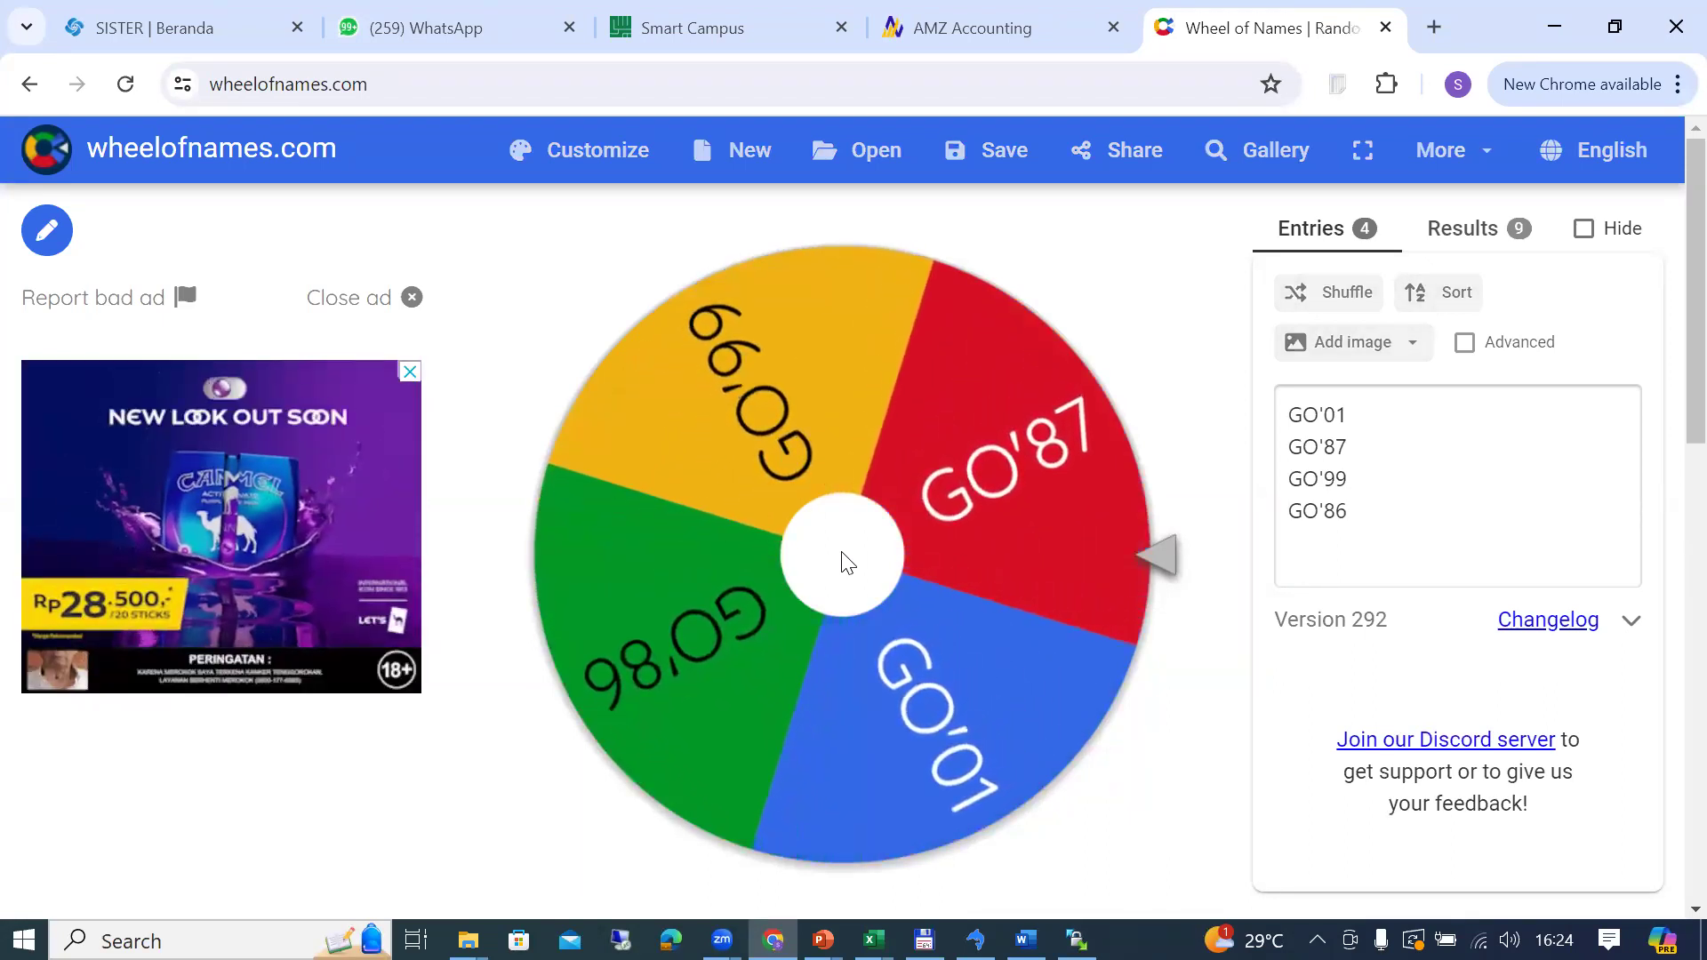
# Step: Switch to Excel, set the third team of Pool A to GO'87, and select Pool B's third team cell
pyautogui.hotkey('alt', 'Tab')
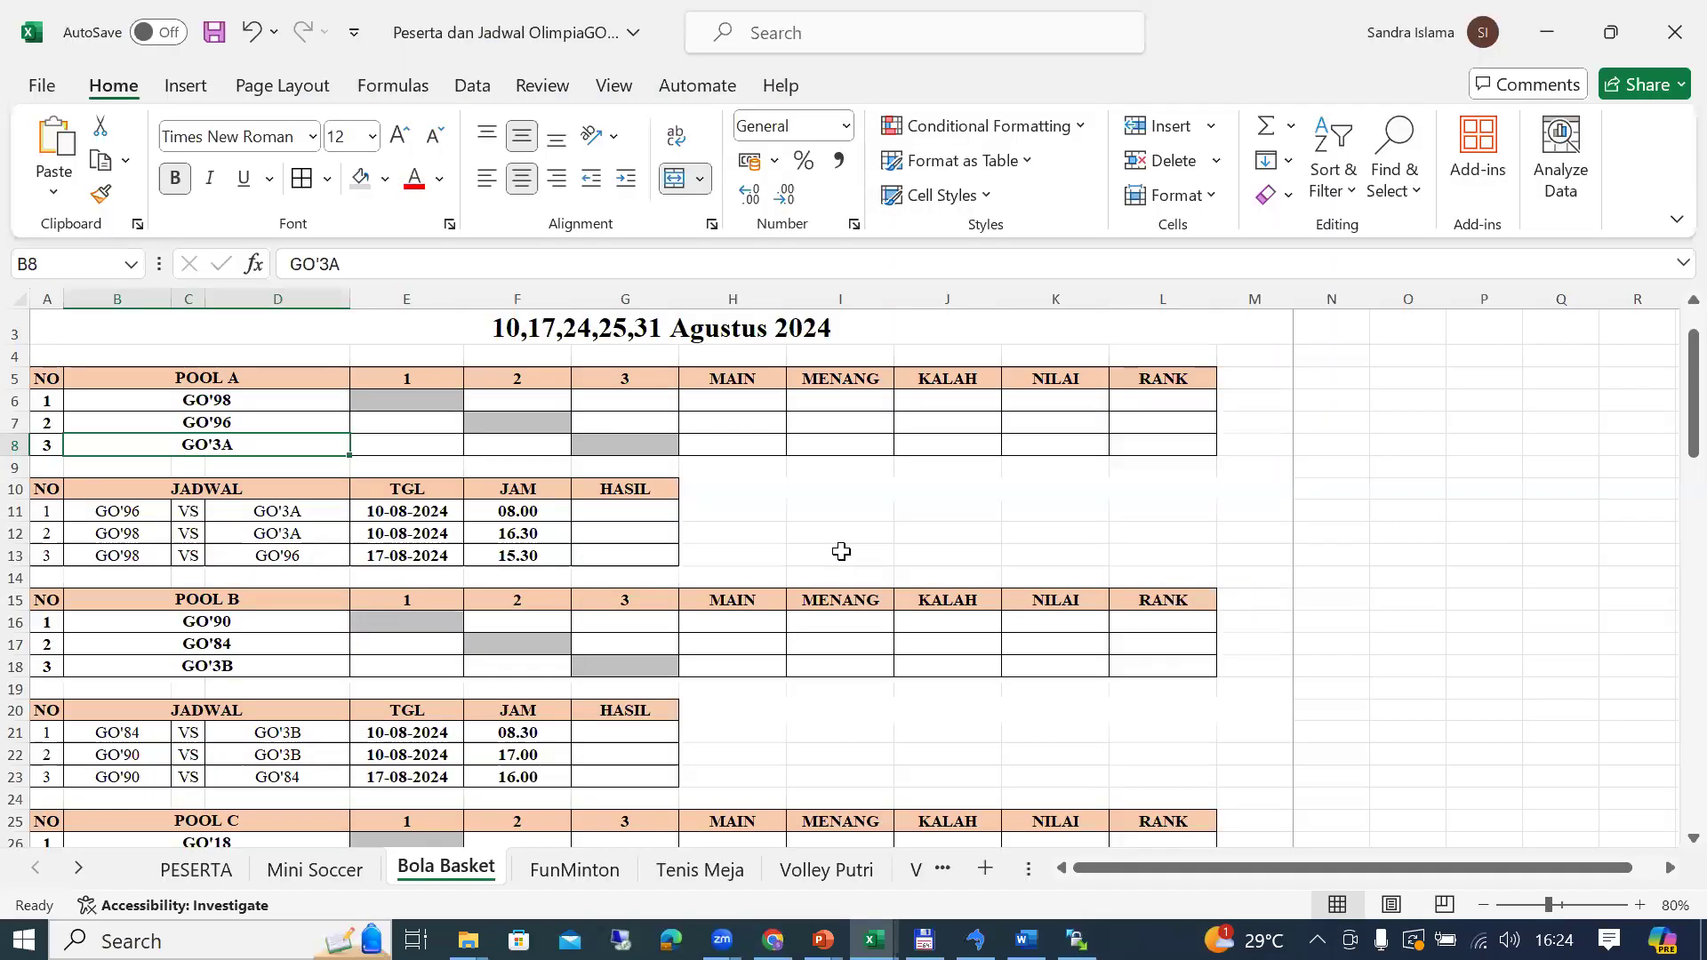
pyautogui.press('F2')
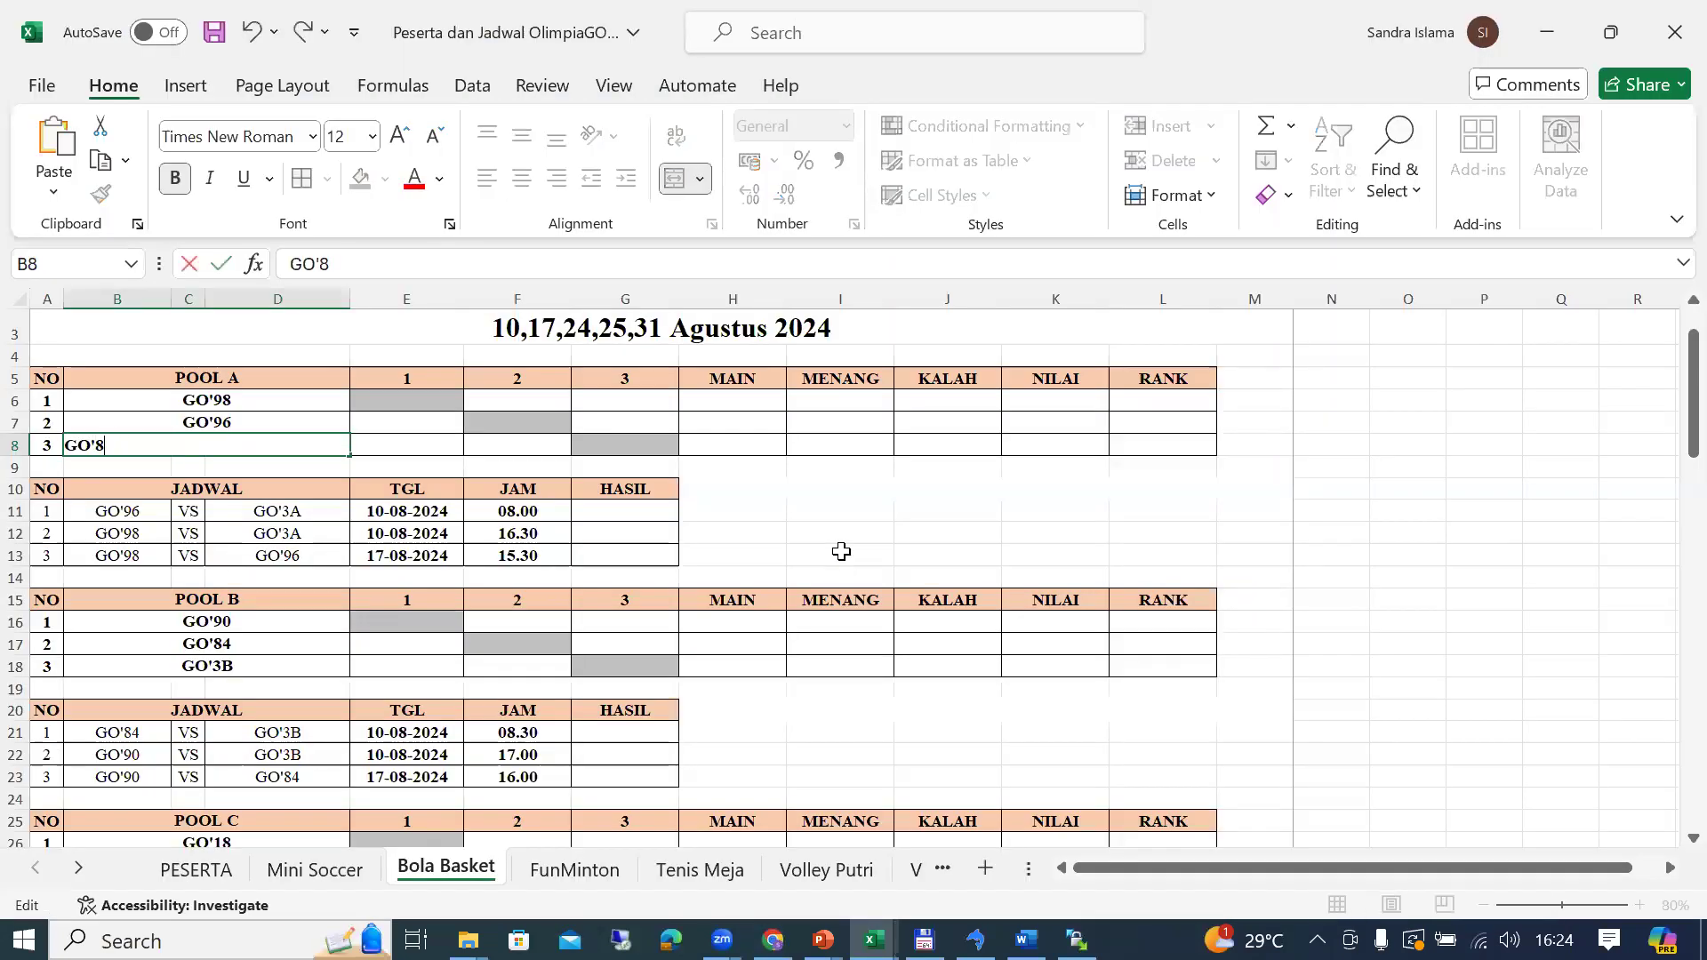
pyautogui.write('87')
pyautogui.press('Return')
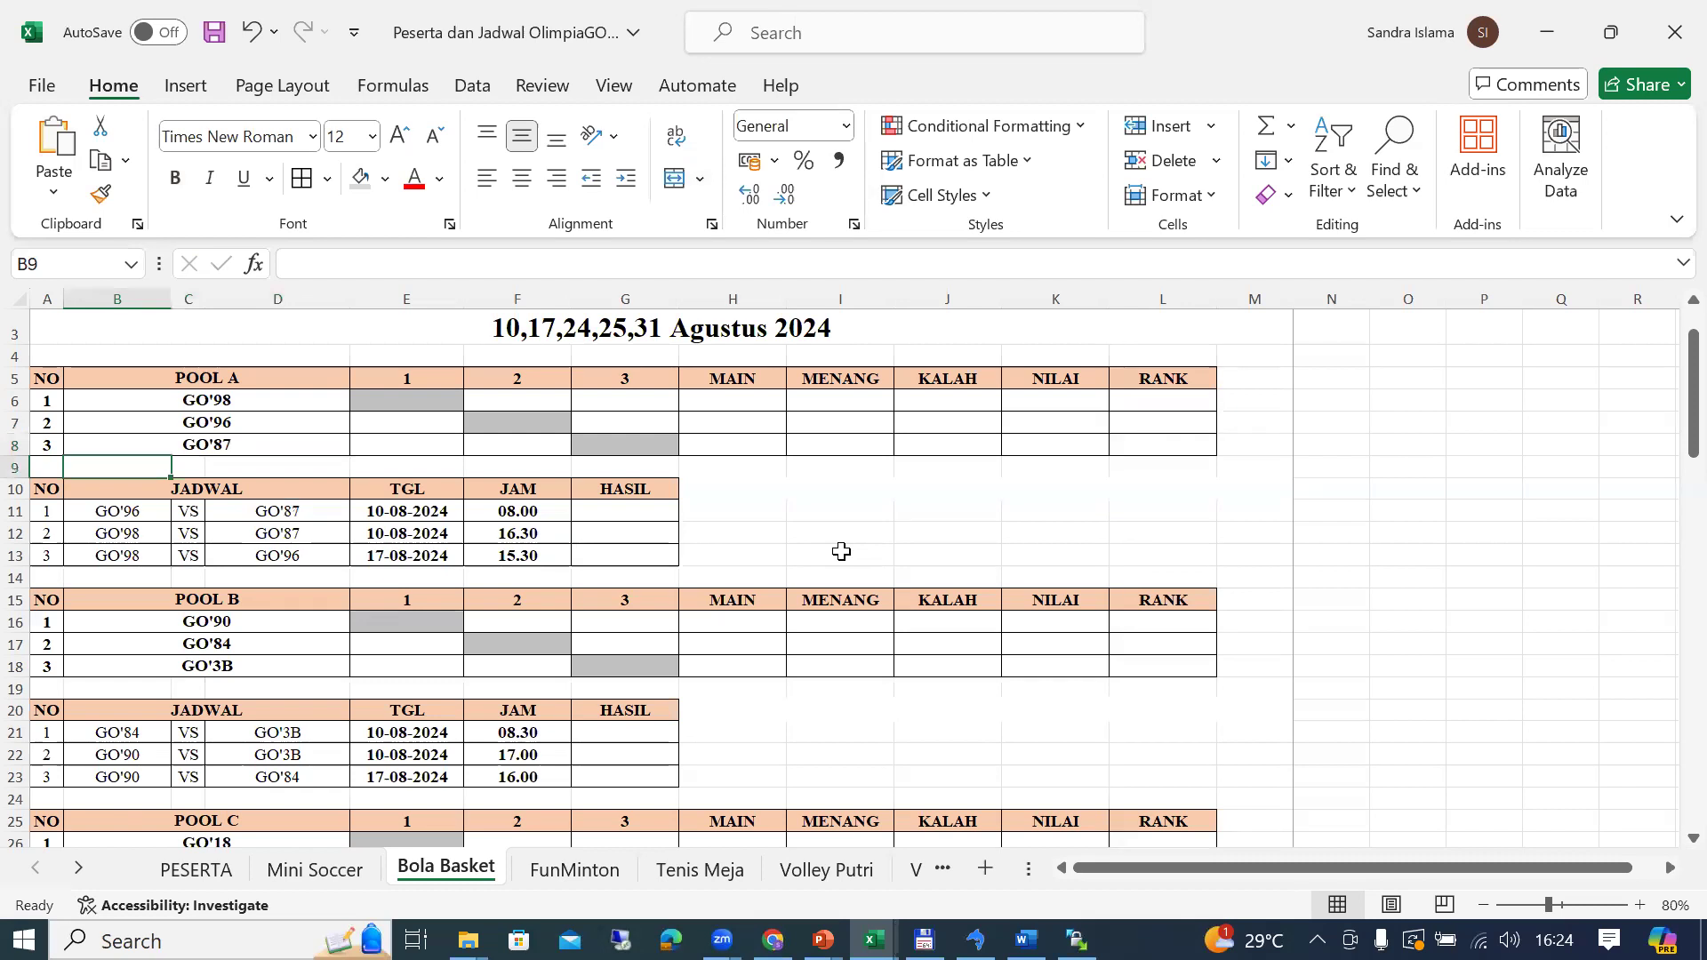
pyautogui.press('Up')
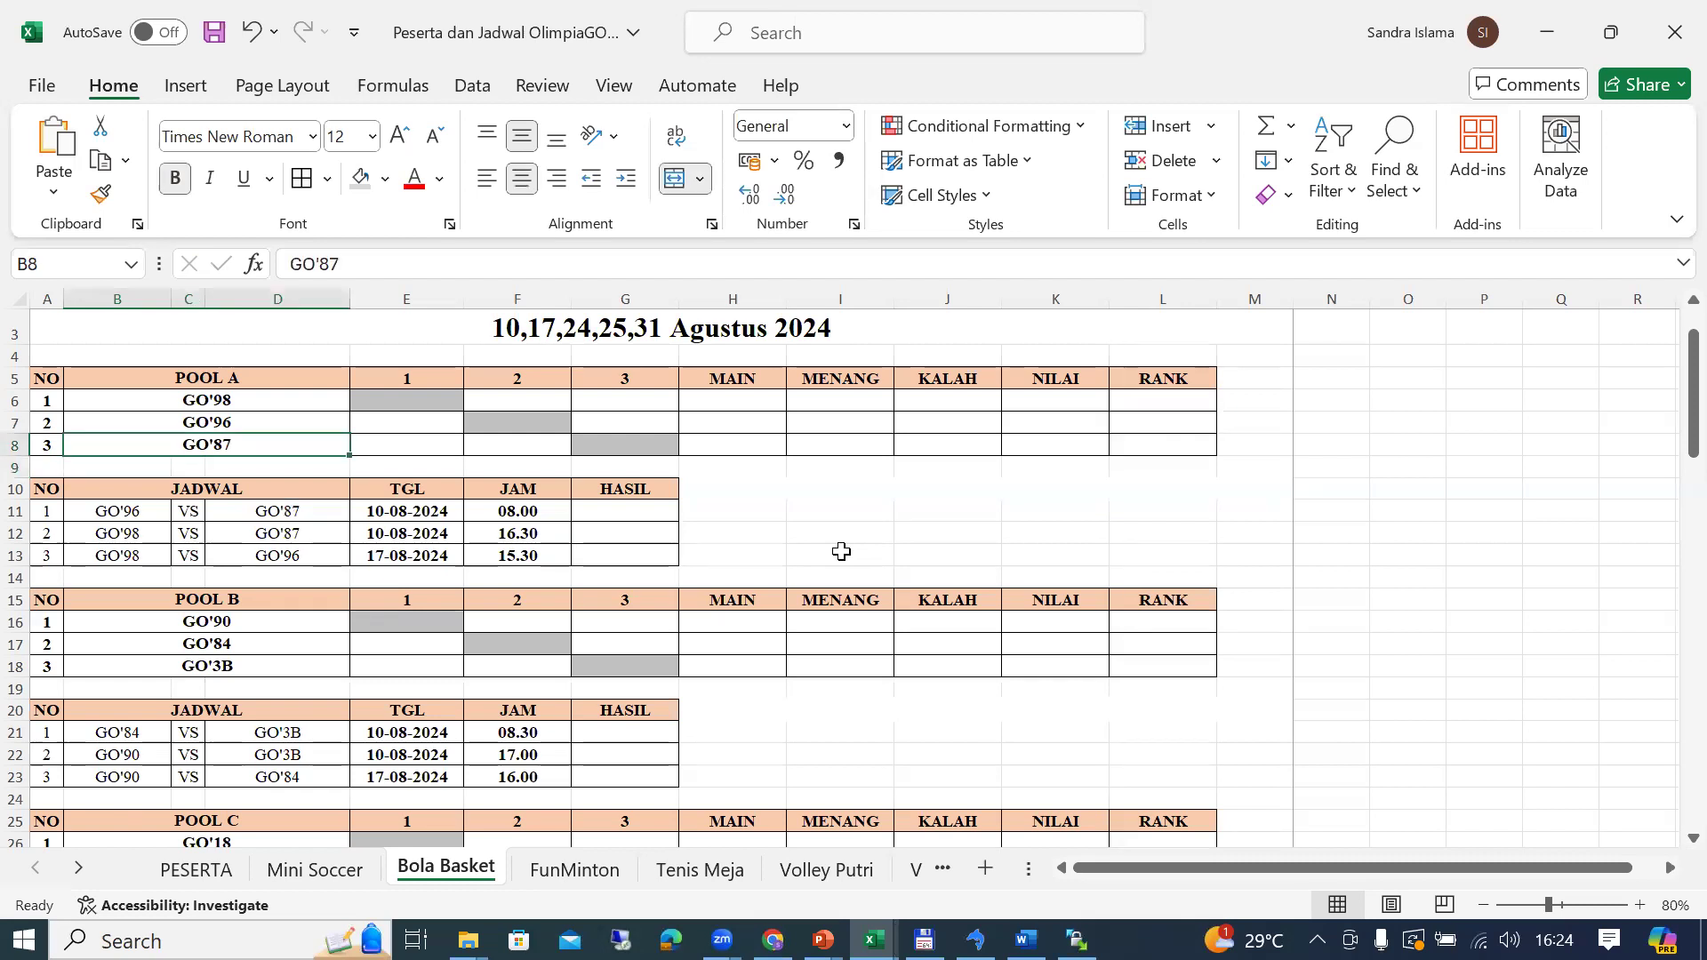
pyautogui.press('Down')
pyautogui.press('Down')
pyautogui.press('Down')
pyautogui.press('Down')
pyautogui.press('Down')
pyautogui.press('Down')
pyautogui.press('Down')
pyautogui.press('Down')
pyautogui.press('Down')
pyautogui.press('Down')
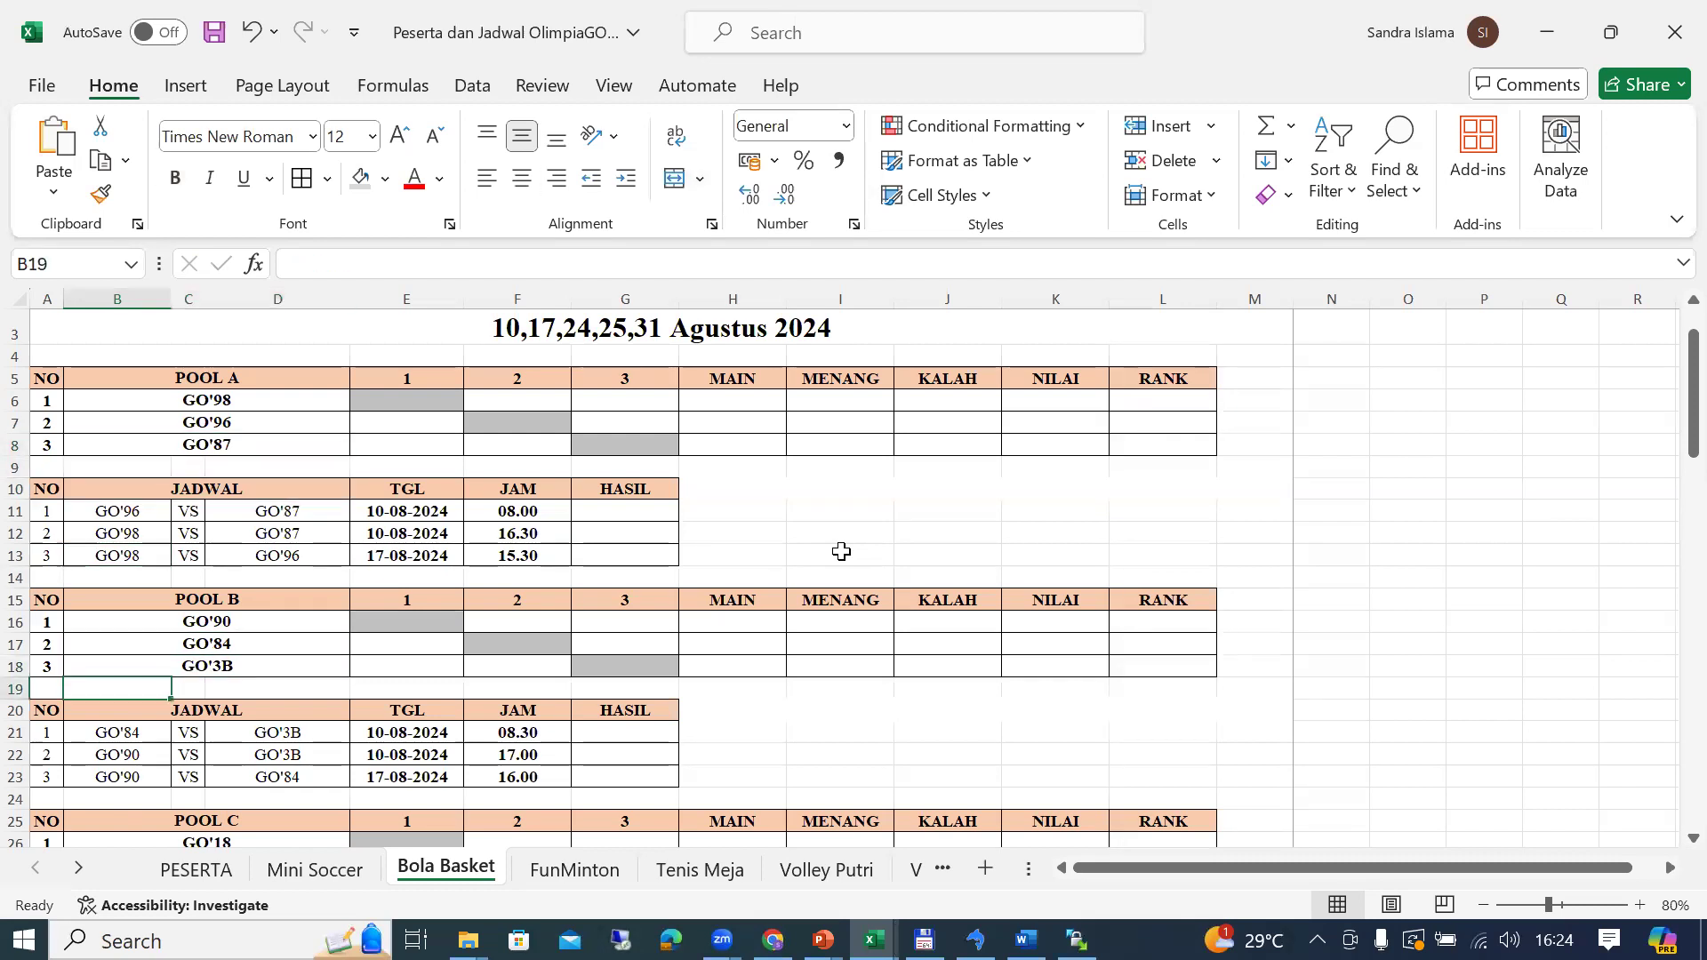
# Step: Switch to wheelofnames.com in Chrome, remove GO'87, spin for the next team, and remove the drawn GO'86 as well
pyautogui.hotkey('alt', 'Tab')
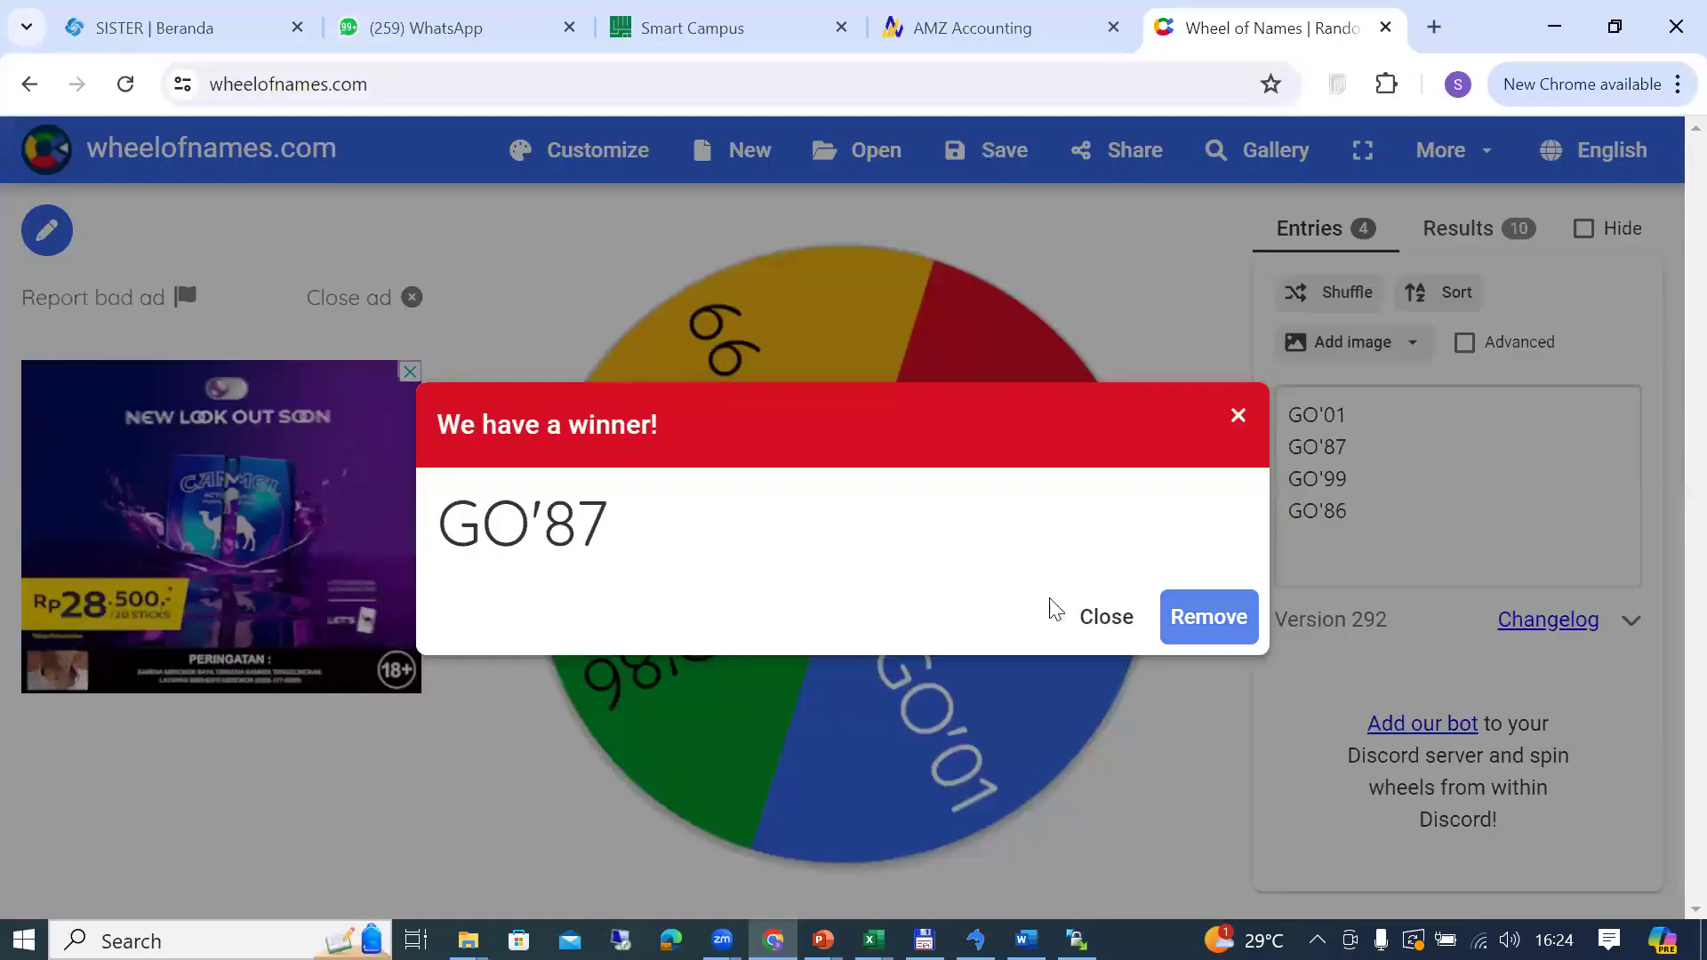
pyautogui.click(1194, 620)
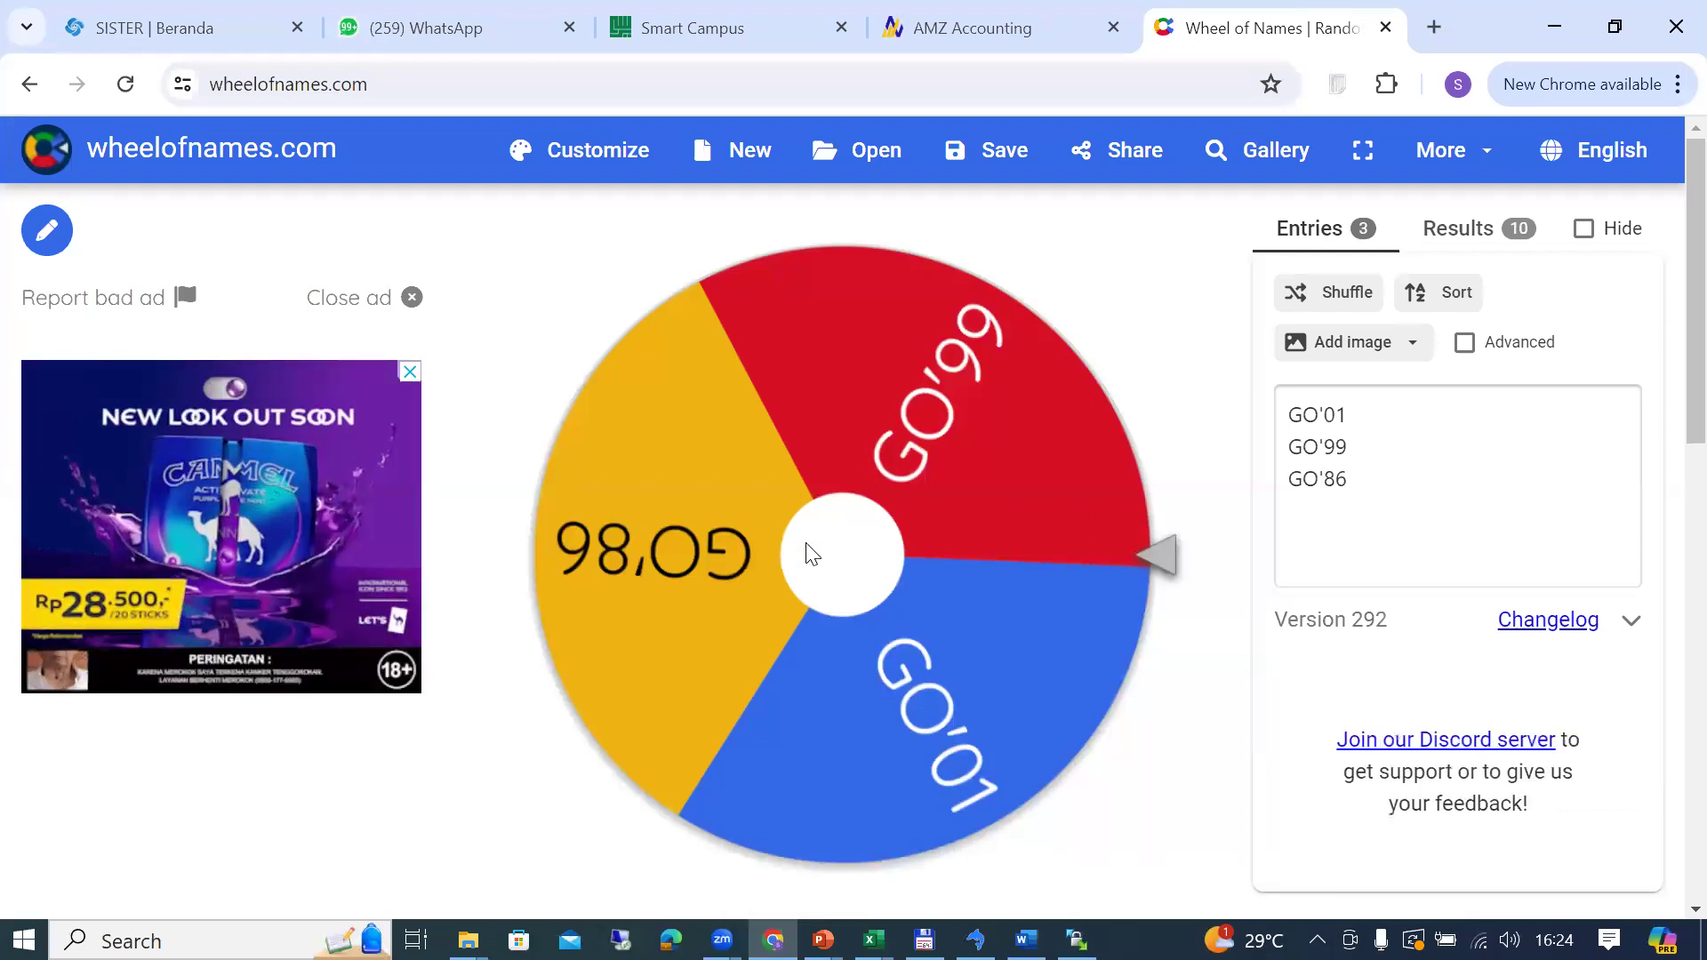
pyautogui.click(810, 553)
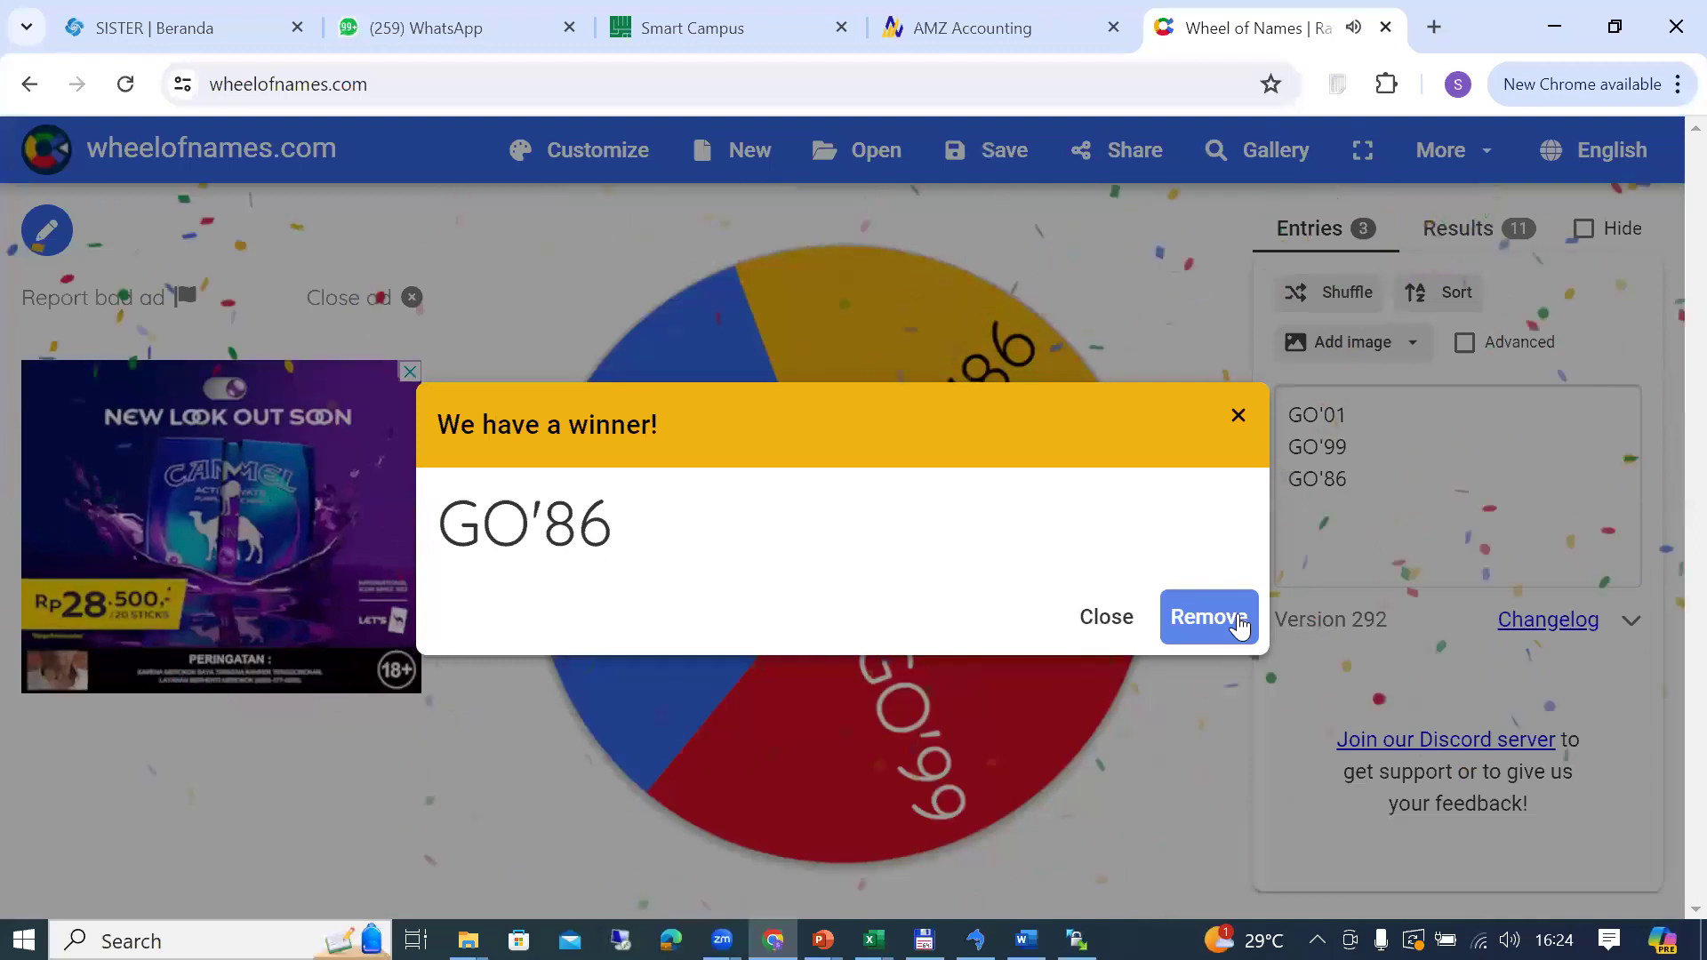
pyautogui.click(1208, 617)
# Step: Switch to Excel and set the third team of Pool B on the Bola Basket sheet to GO'86
pyautogui.hotkey('alt', 'Tab')
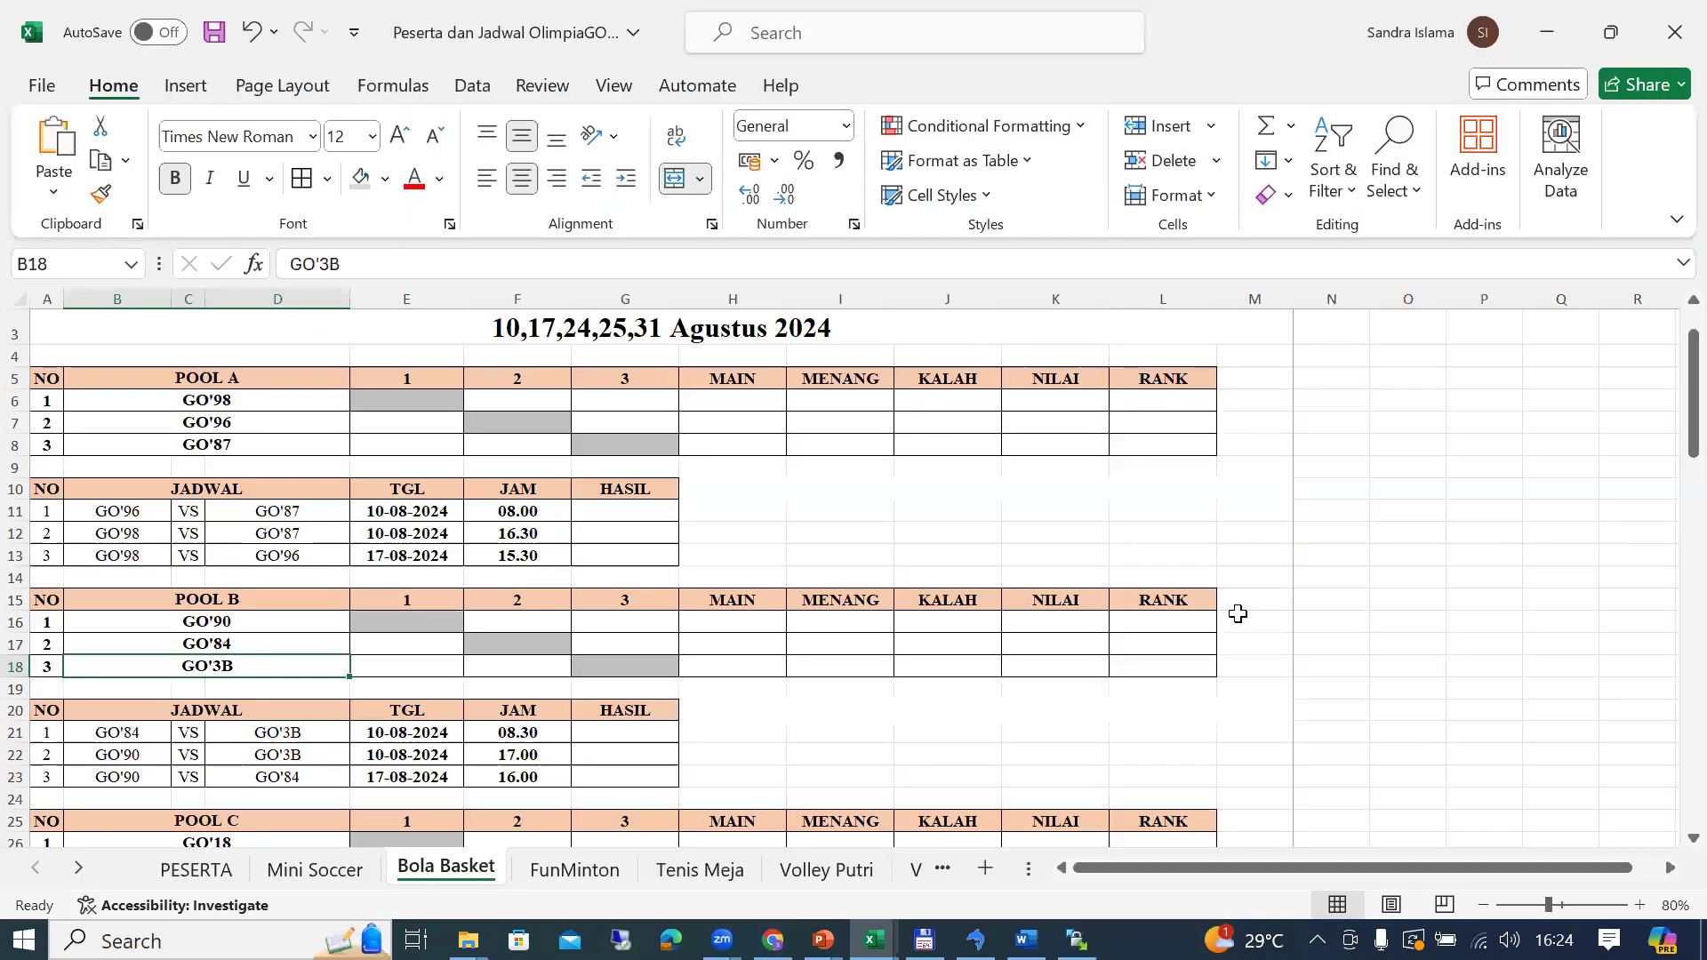
pyautogui.press('Down')
pyautogui.press('Up')
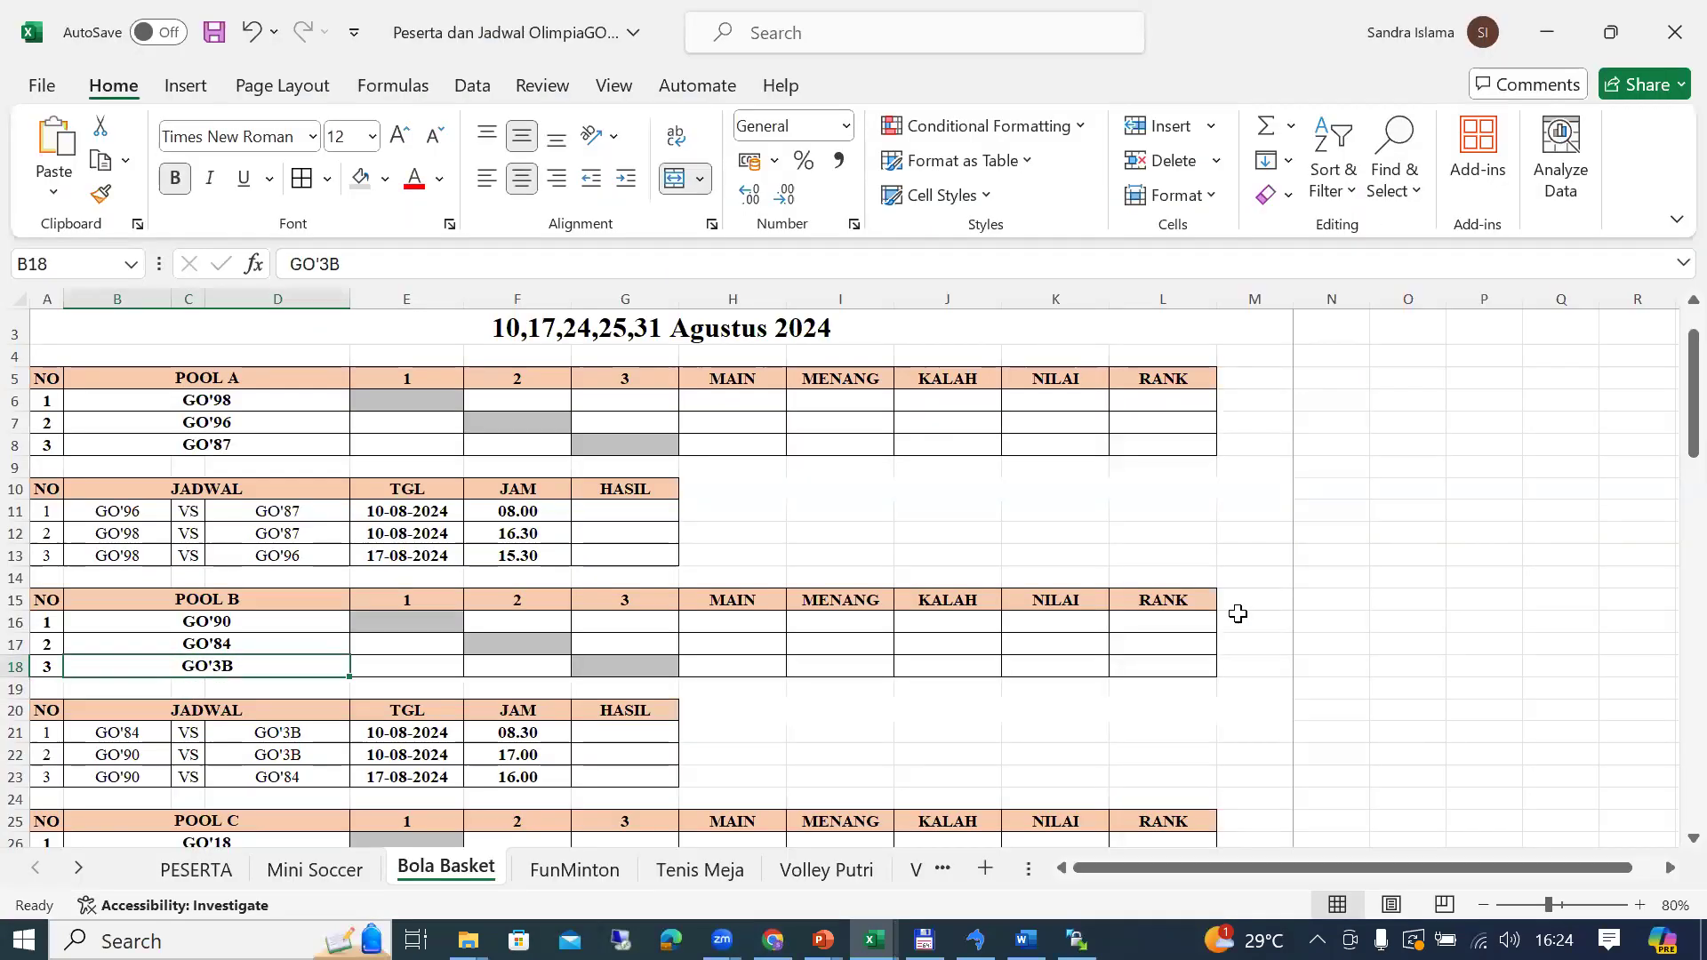
pyautogui.press('F2')
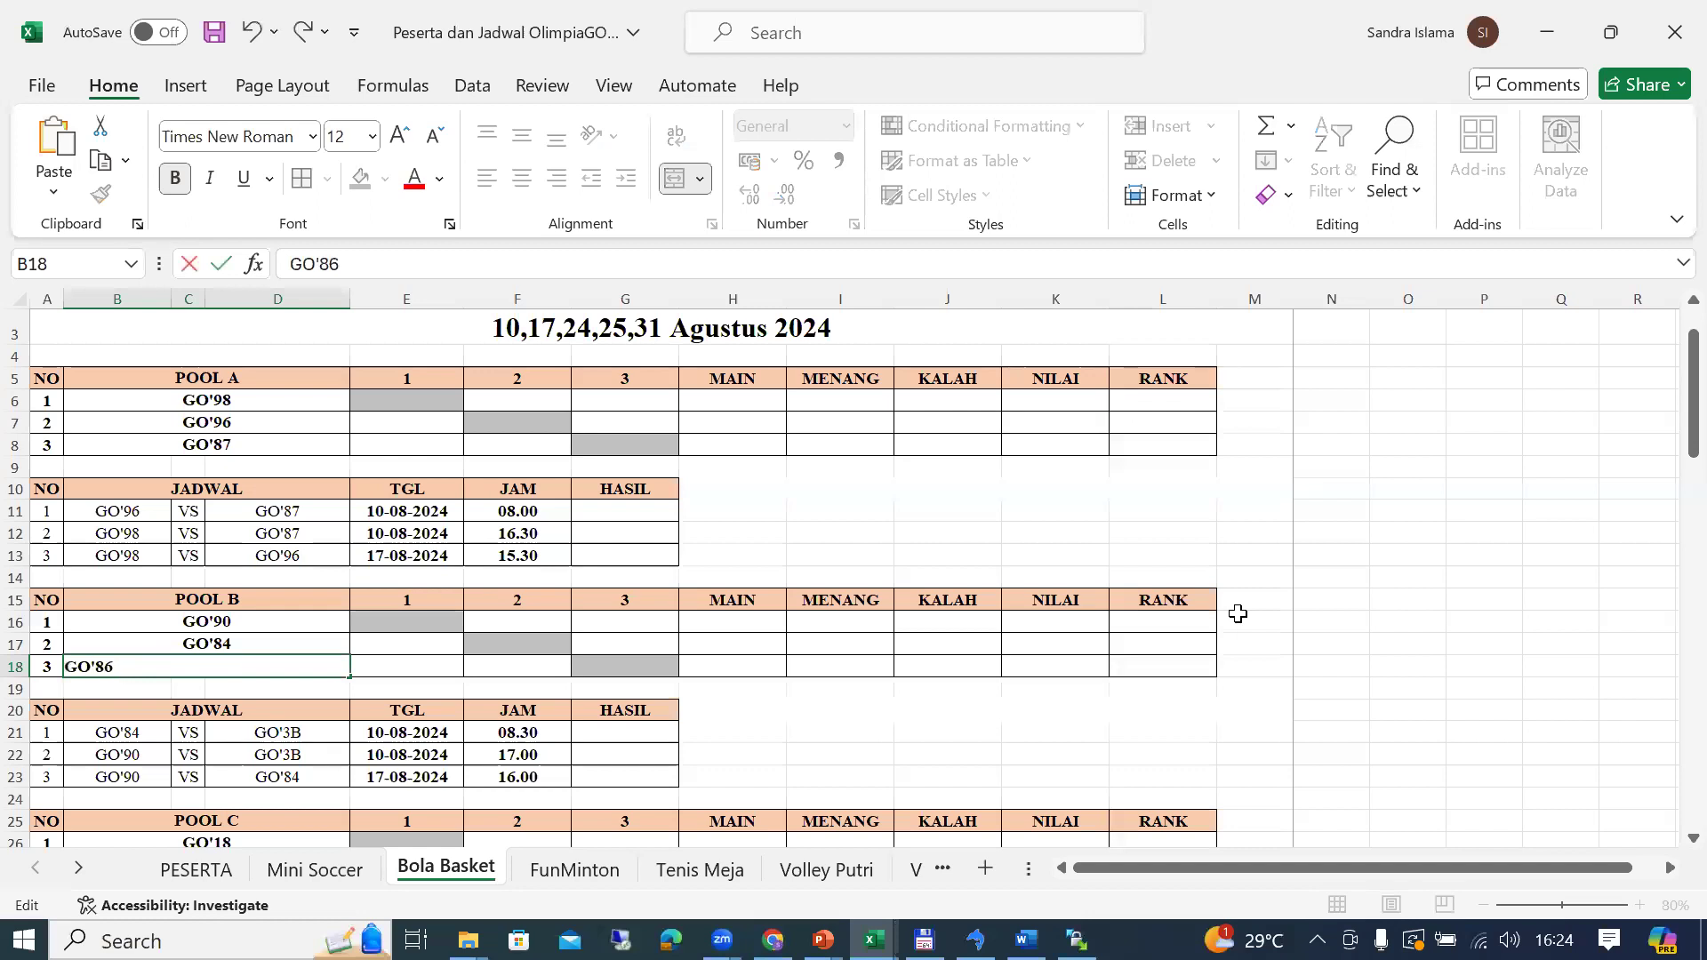
pyautogui.press('Return')
# Step: Switch to wheelofnames.com in Chrome and spin the wheel to draw between GO'01 and GO'99
pyautogui.hotkey('alt', 'Tab')
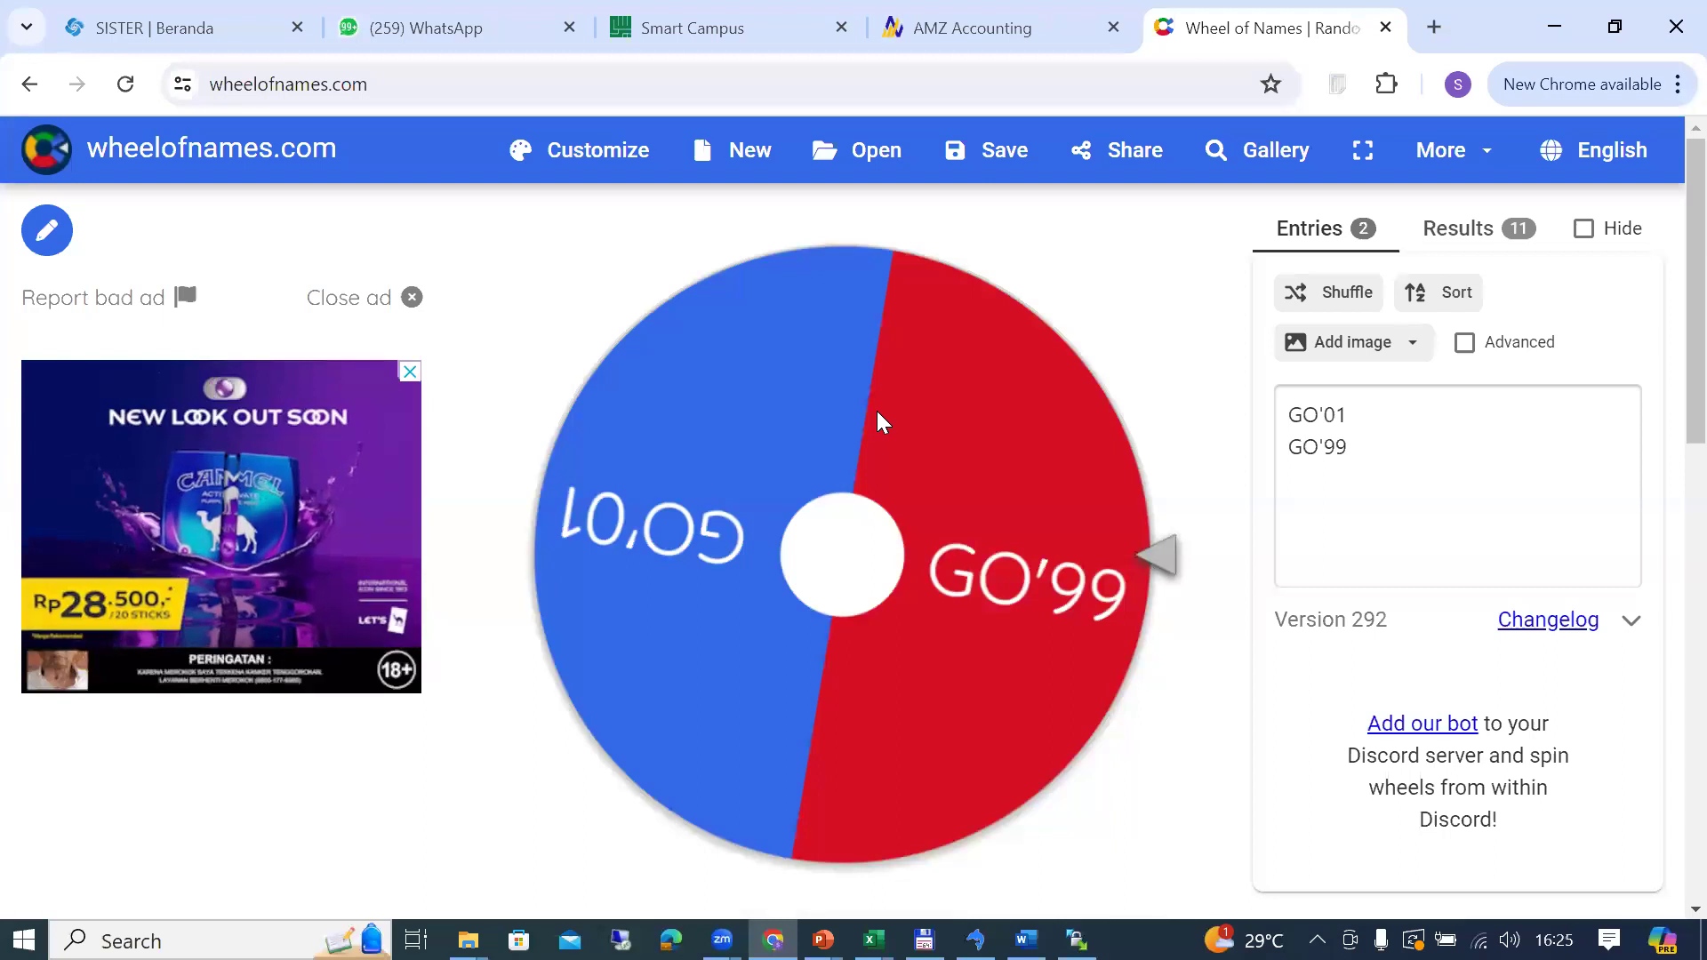
pyautogui.click(840, 585)
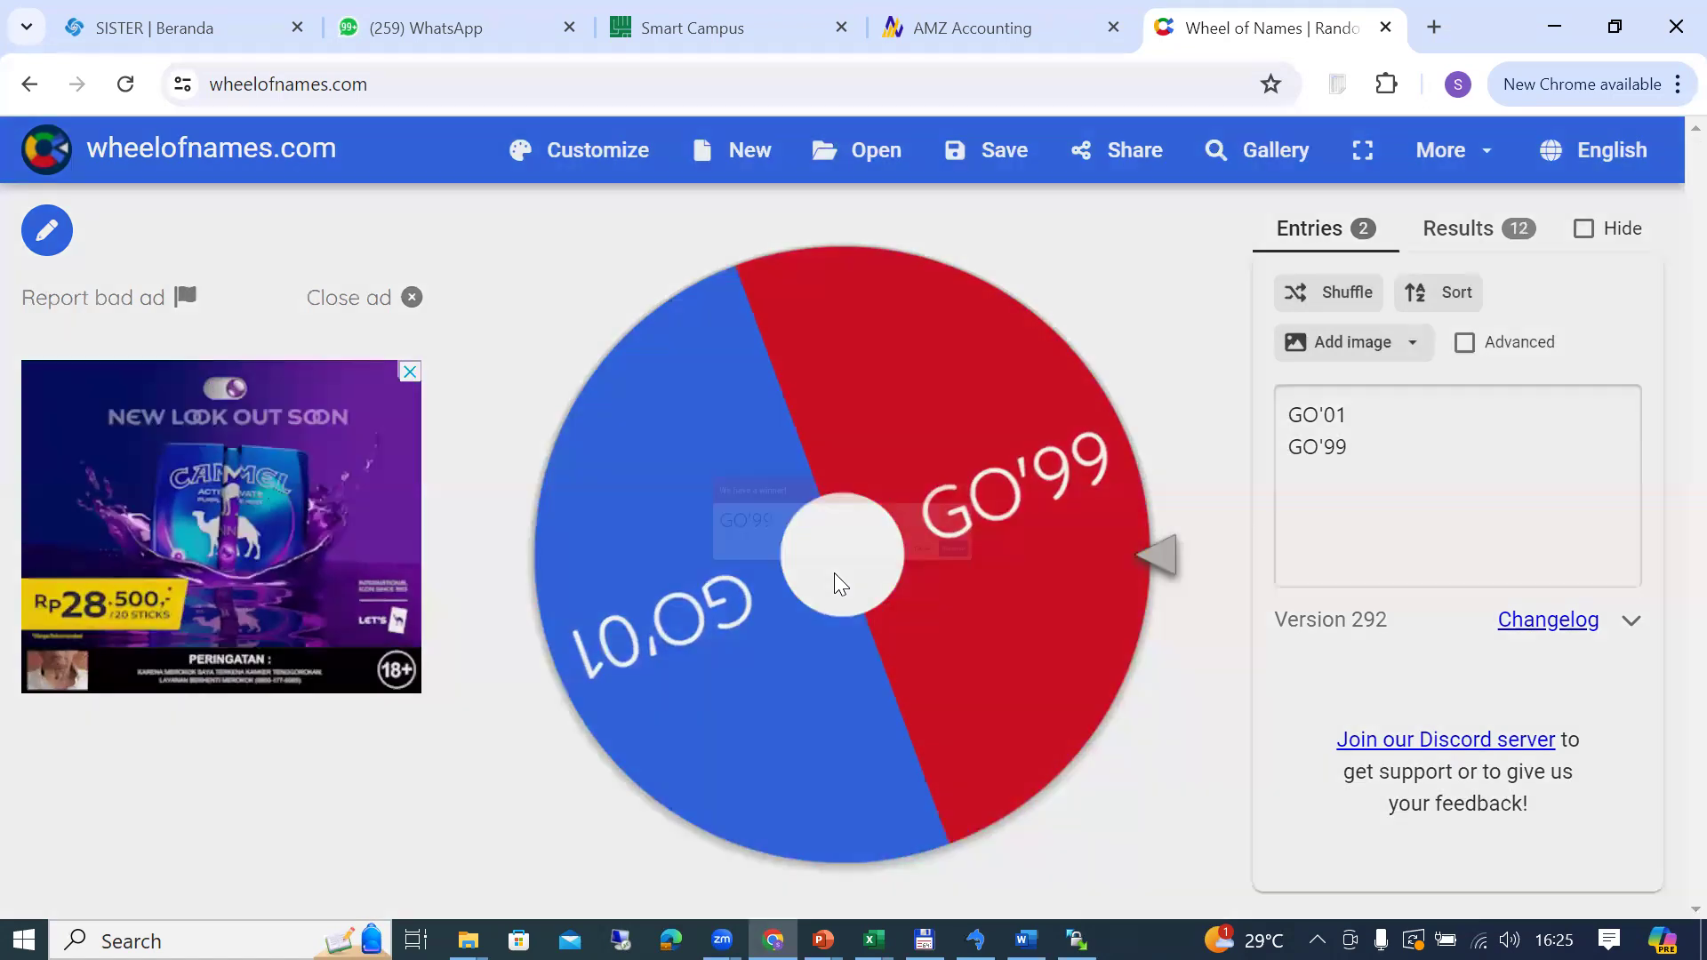
# Step: Switch to Excel and set the third team of Pool C on the Bola Basket sheet to GO'99
pyautogui.hotkey('alt', 'Tab')
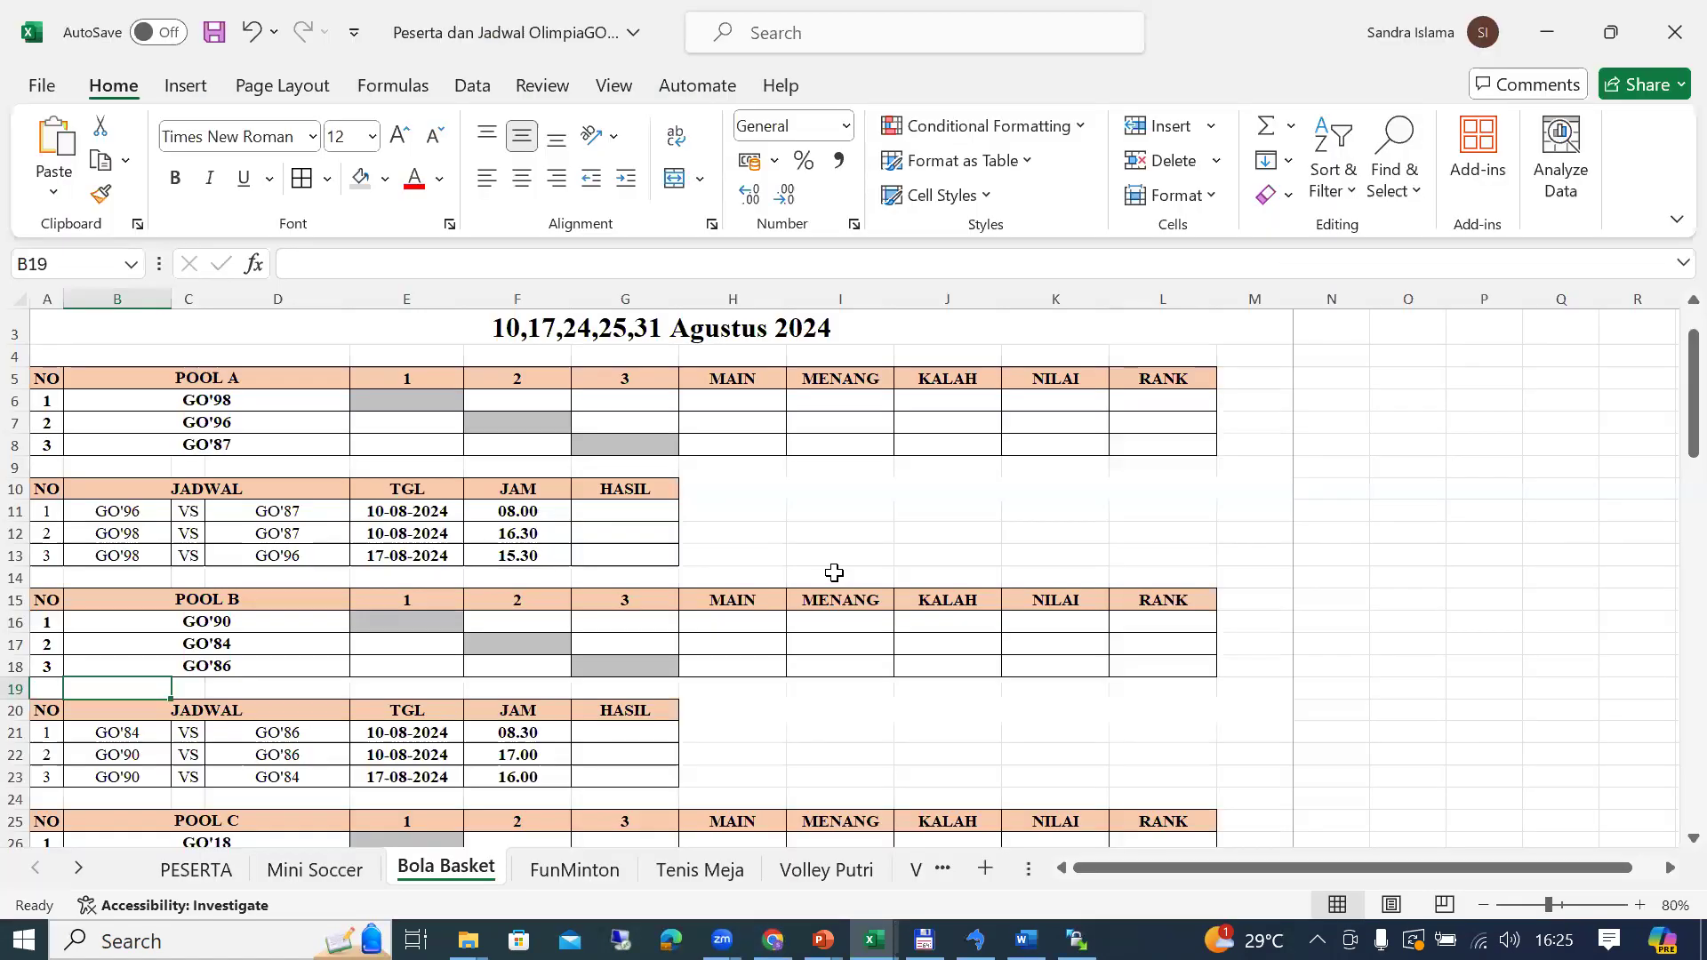
pyautogui.press('Down')
pyautogui.press('Down')
pyautogui.press('Down')
pyautogui.press('Down')
pyautogui.press('Down')
pyautogui.press('Down')
pyautogui.press('Down')
pyautogui.press('Down')
pyautogui.press('Down')
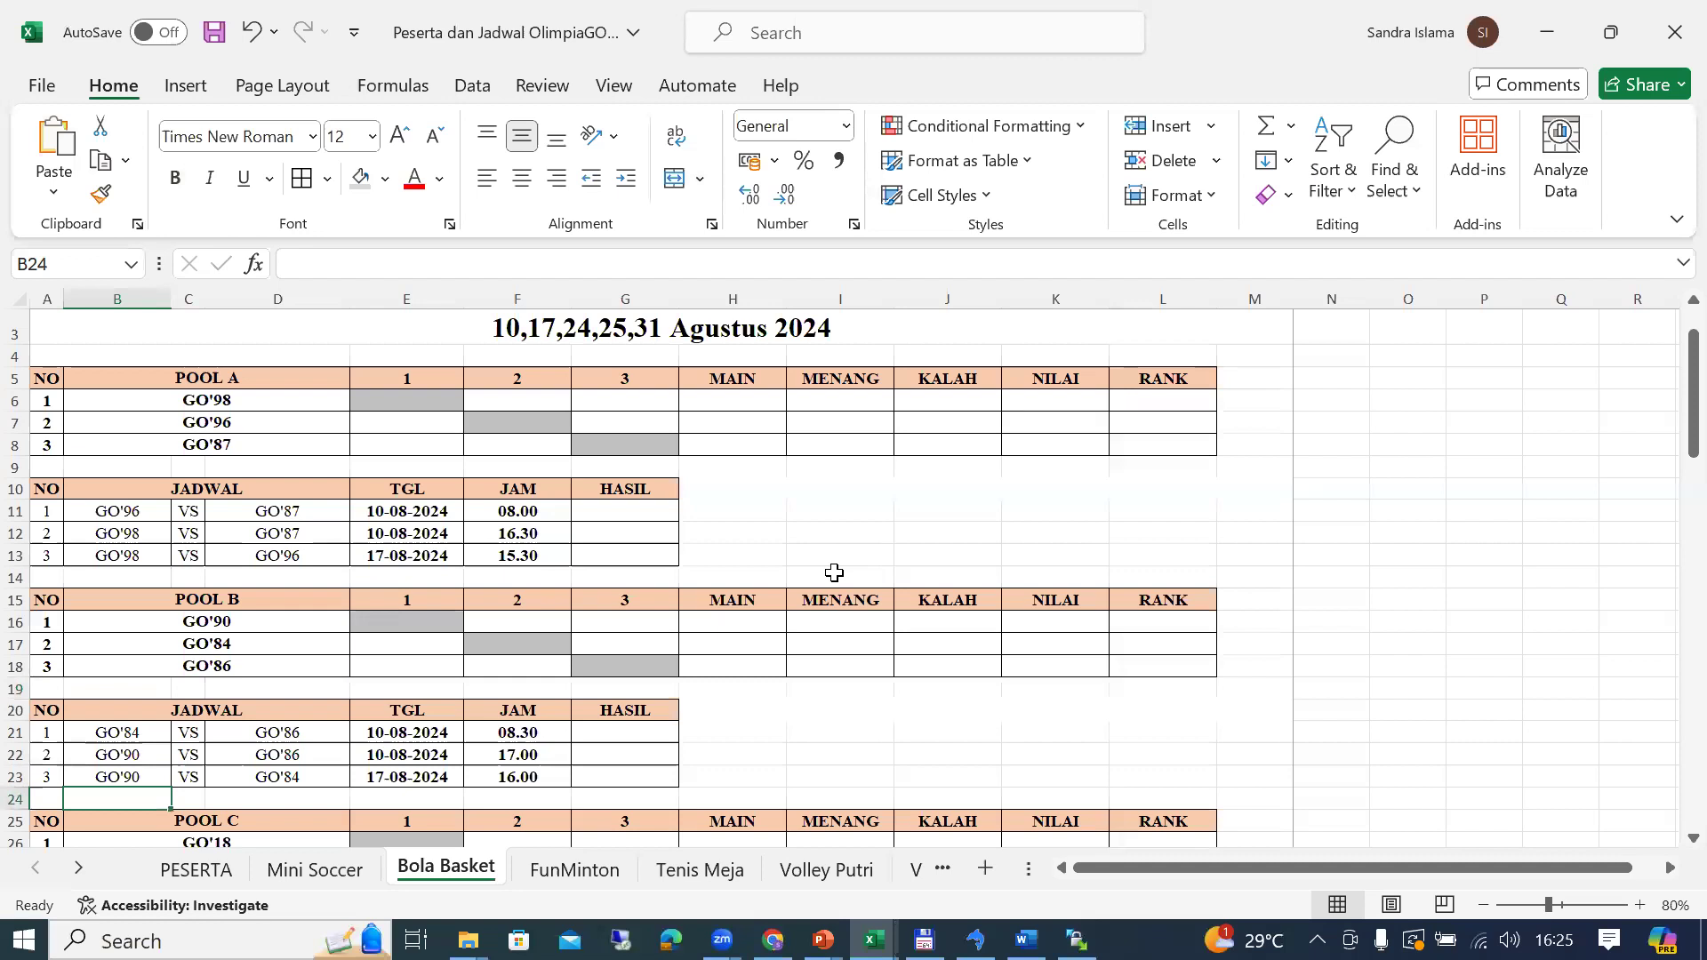
pyautogui.press('F2')
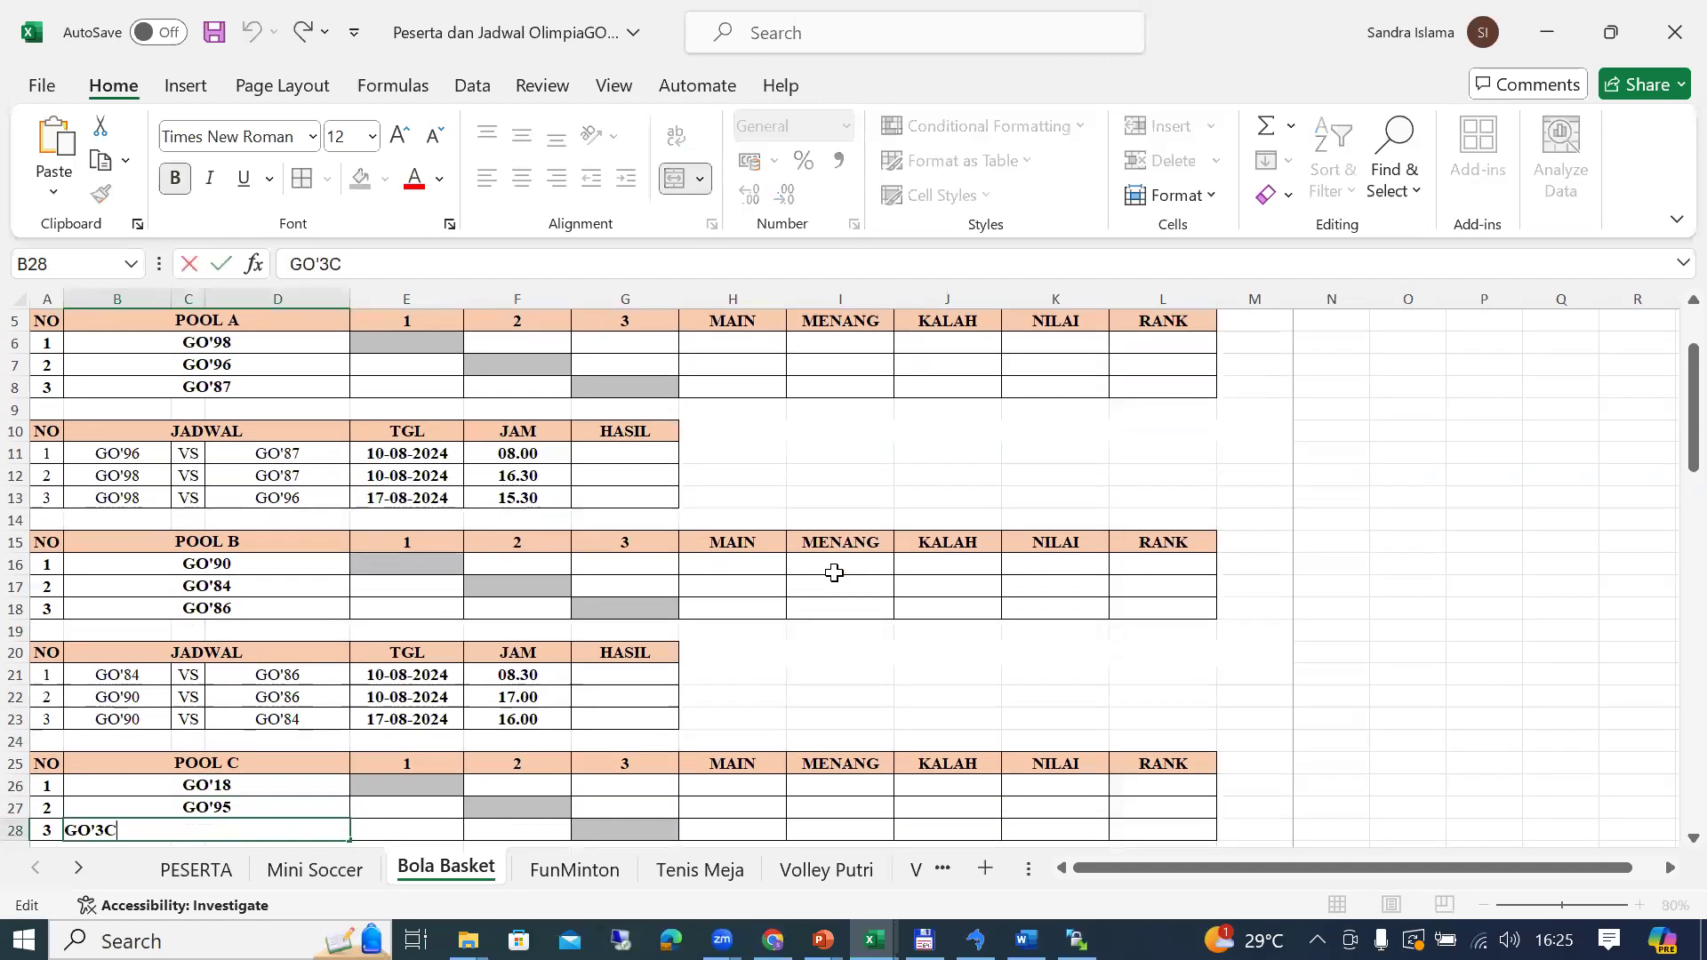
pyautogui.press('BackSpace')
pyautogui.press('BackSpace')
pyautogui.write('99')
pyautogui.press('Return')
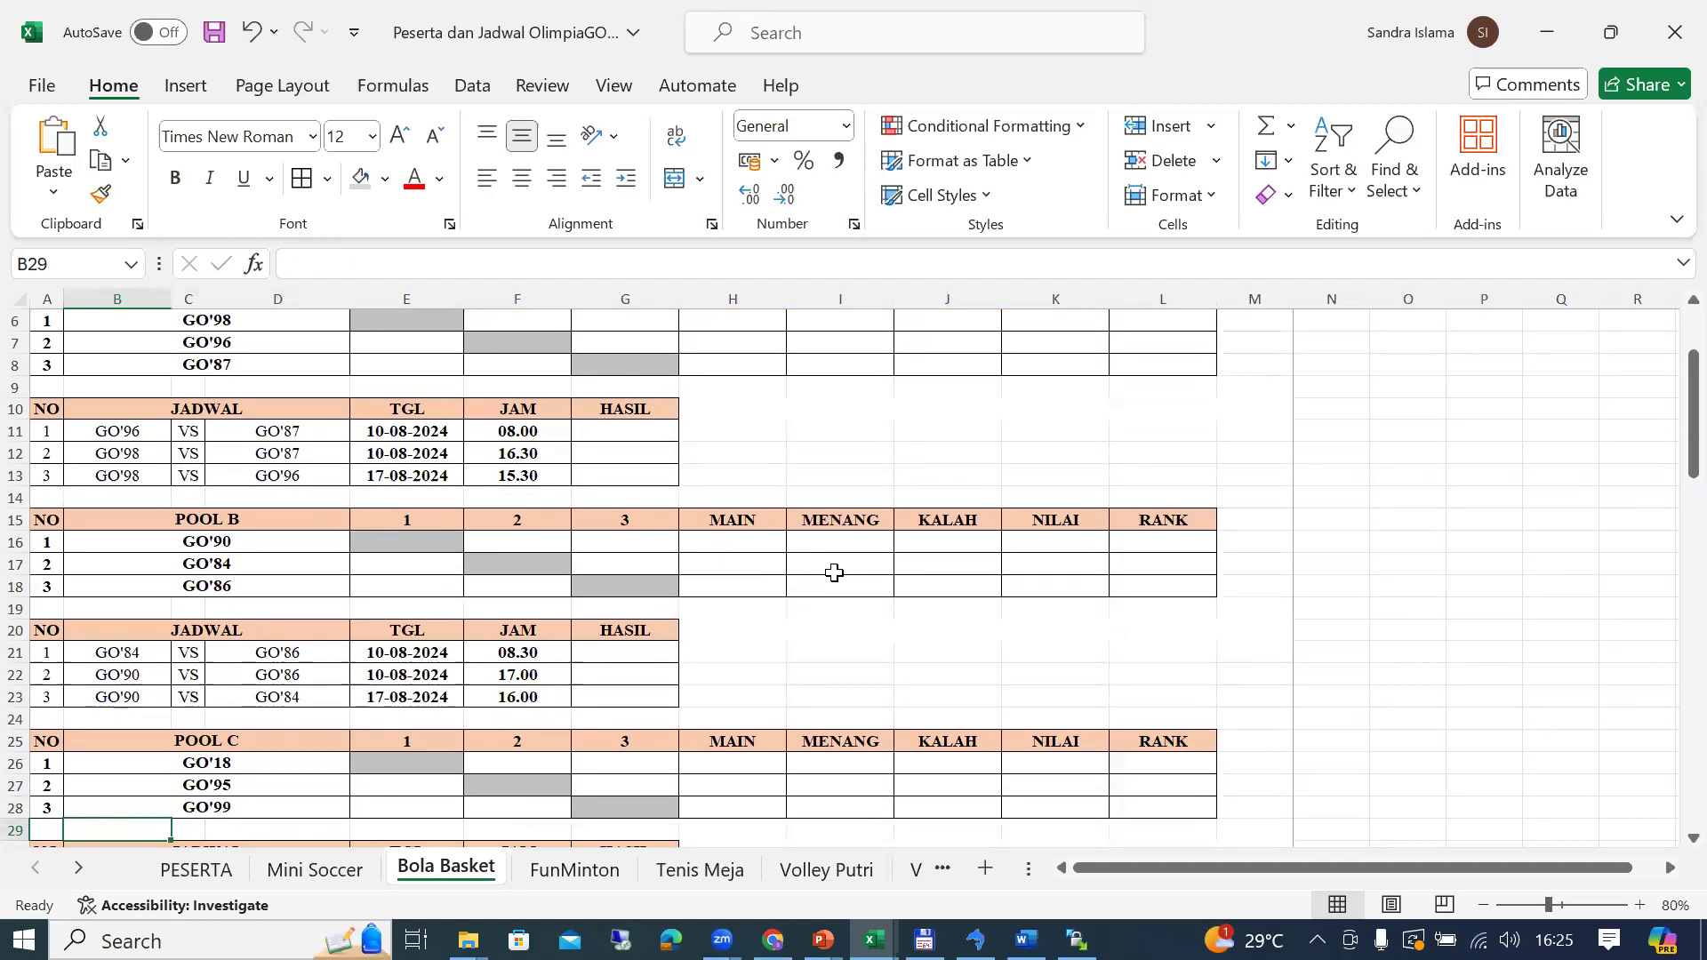
# Step: Set the third team of Pool D on the Bola Basket sheet to GO'01
pyautogui.press('Down')
pyautogui.press('Down')
pyautogui.press('Down')
pyautogui.press('Down')
pyautogui.press('Down')
pyautogui.press('Down')
pyautogui.press('Down')
pyautogui.press('Down')
pyautogui.press('Down')
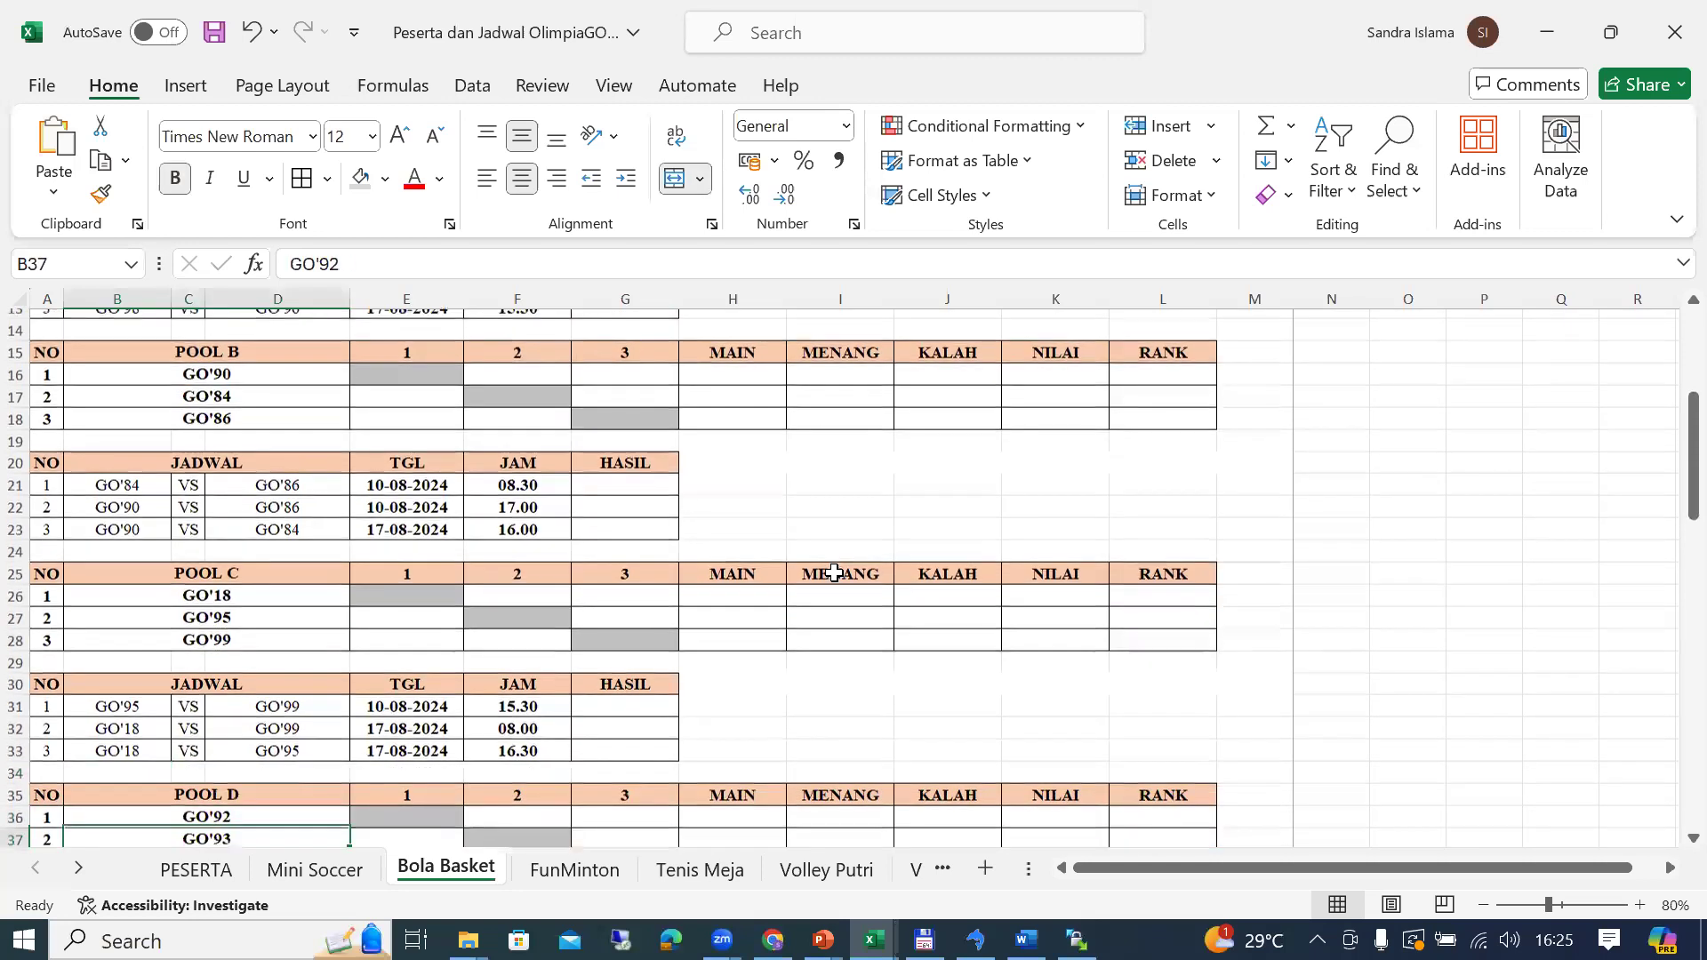
pyautogui.press('F2')
pyautogui.press('BackSpace')
pyautogui.press('BackSpace')
pyautogui.write('01')
pyautogui.press('Return')
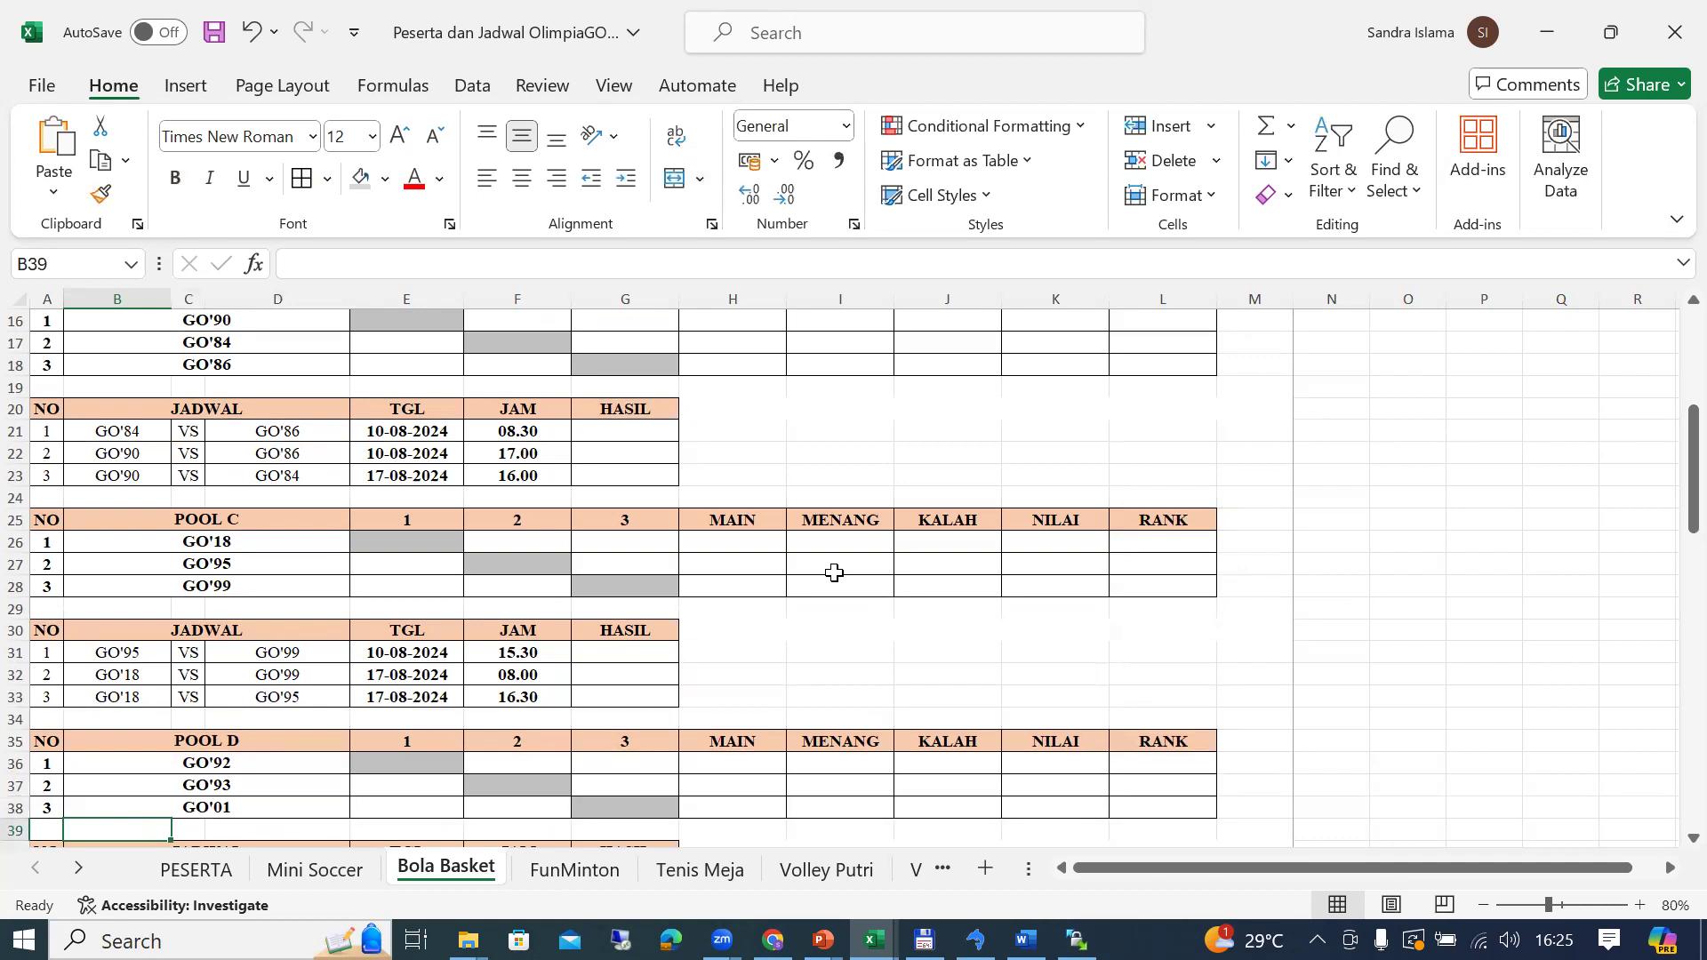
# Step: Review the knockout brackets and BABAK LANJUTAN 8 BESAR section below the pools, ending back at the OlimpiaGO 2024 title
pyautogui.press('Down')
pyautogui.press('Down')
pyautogui.press('Down')
pyautogui.press('Down')
pyautogui.press('Down')
pyautogui.press('Down')
pyautogui.press('Down')
pyautogui.press('Down')
pyautogui.press('Down')
pyautogui.press('Down')
pyautogui.press('Down')
pyautogui.press('Down')
pyautogui.press('Down')
pyautogui.press('Down')
pyautogui.press('Down')
pyautogui.press('Down')
pyautogui.press('Down')
pyautogui.press('Down')
pyautogui.press('Down')
pyautogui.press('Down')
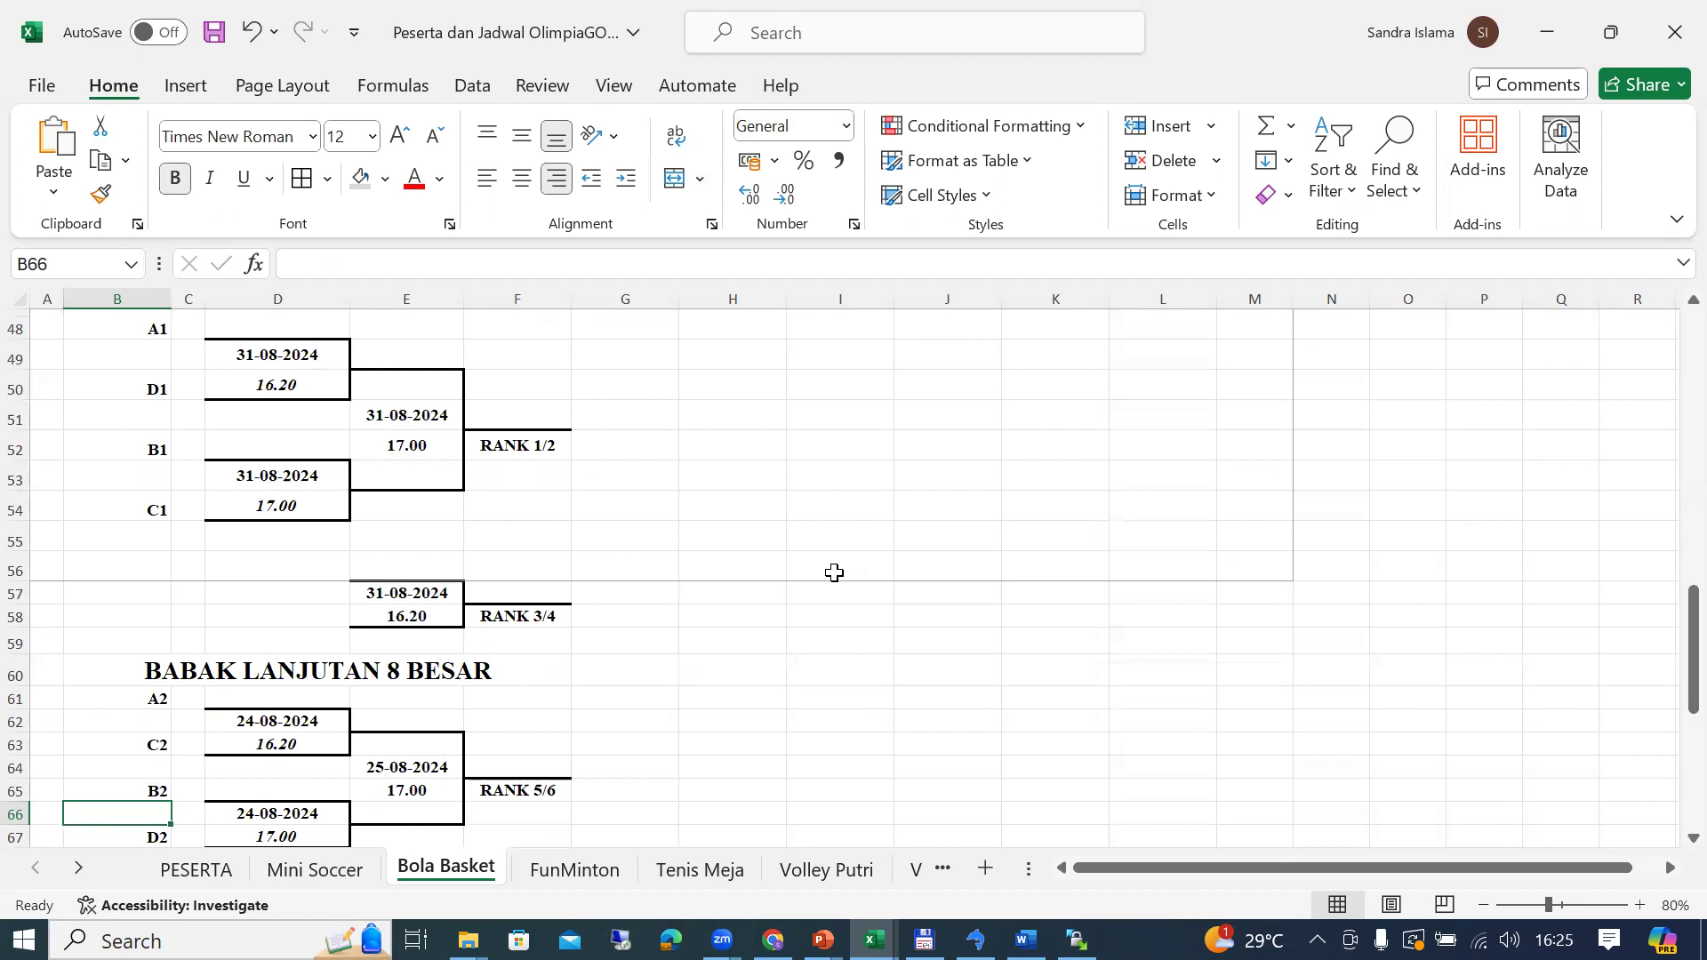
pyautogui.press('Down')
pyautogui.press('Down')
pyautogui.press('Down')
pyautogui.press('Down')
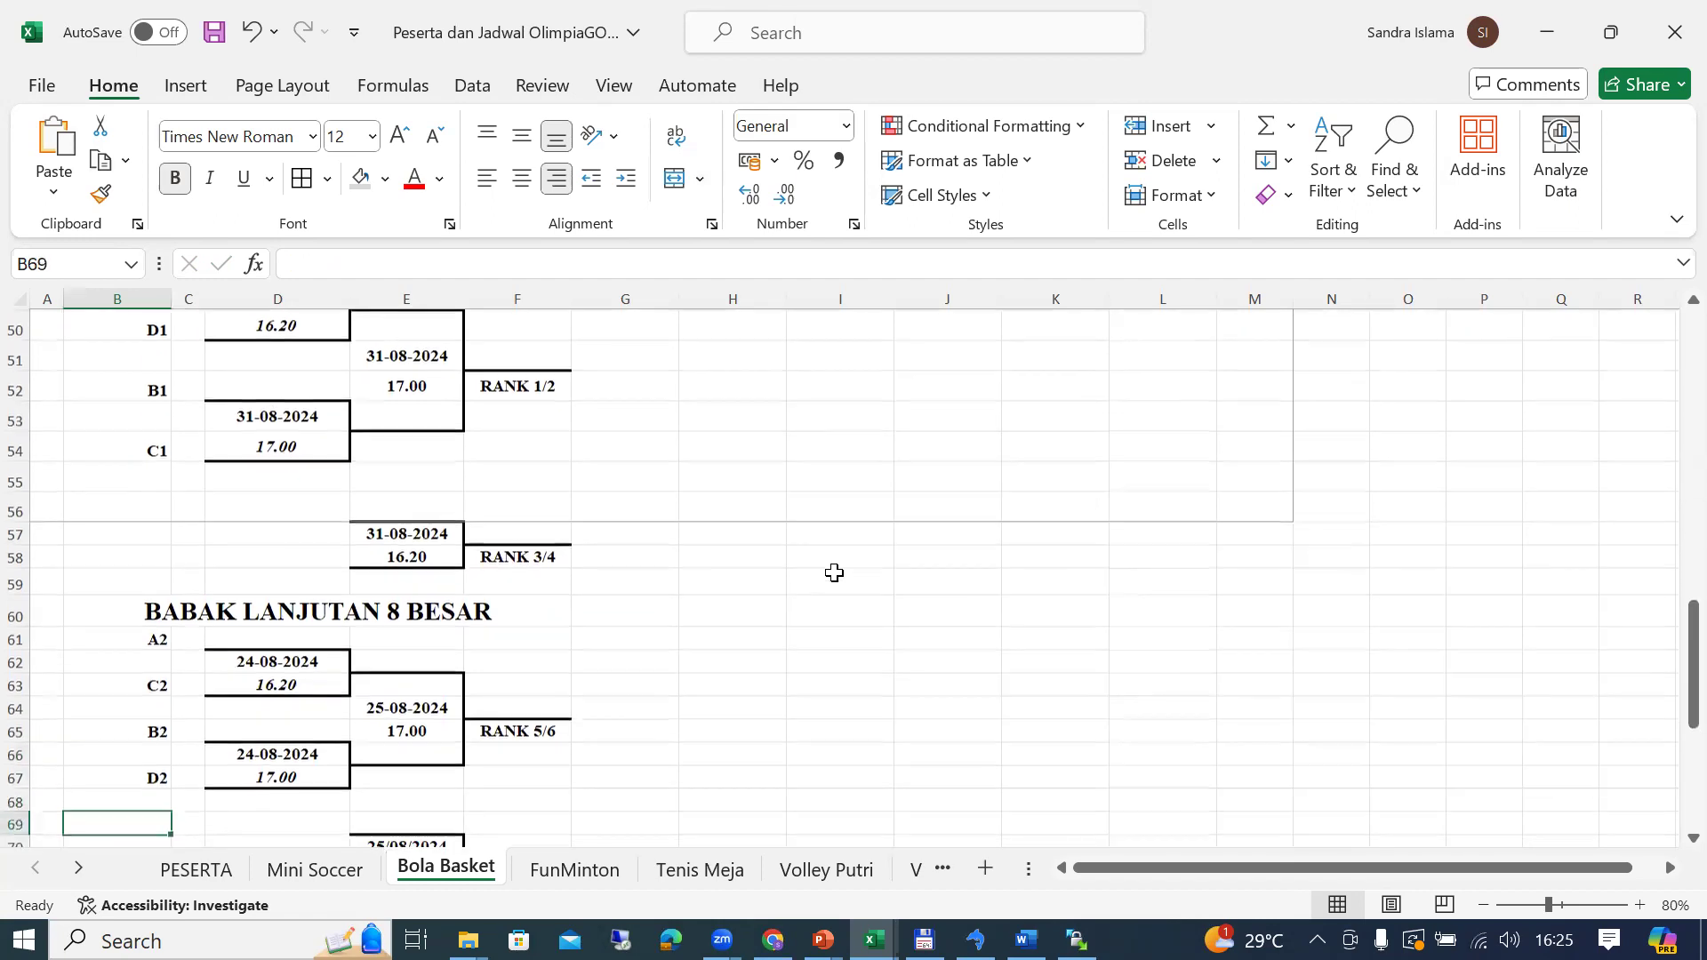
pyautogui.press('Up')
pyautogui.press('Up')
pyautogui.press('Up')
pyautogui.press('Up')
pyautogui.press('Up')
pyautogui.press('Up')
pyautogui.press('Up')
pyautogui.press('Up')
pyautogui.press('Up')
pyautogui.press('Up')
pyautogui.press('Up')
pyautogui.press('Up')
pyautogui.press('Up')
pyautogui.press('Up')
pyautogui.press('Up')
pyautogui.press('Up')
pyautogui.press('Up')
pyautogui.press('Up')
pyautogui.press('Up')
pyautogui.press('Up')
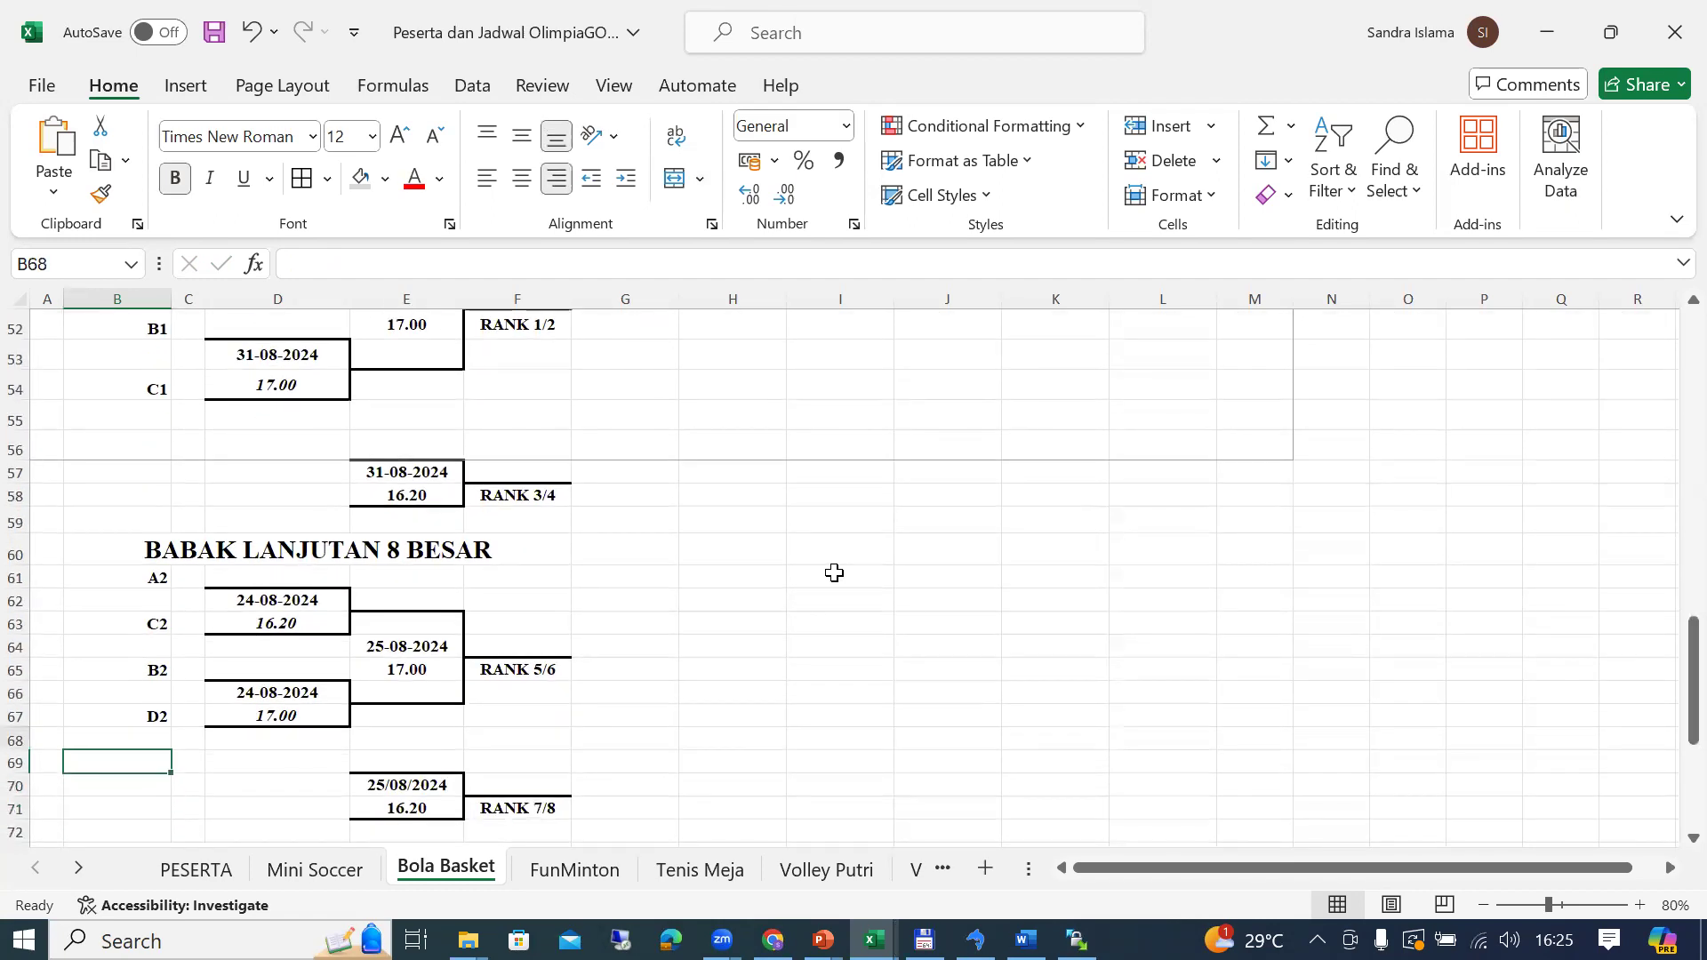
pyautogui.press('Up')
pyautogui.press('Up')
pyautogui.press('Up')
pyautogui.press('Up')
pyautogui.press('Up')
pyautogui.press('Up')
pyautogui.press('Up')
pyautogui.press('Up')
pyautogui.press('Up')
pyautogui.press('Up')
pyautogui.press('Up')
pyautogui.press('Up')
pyautogui.press('Up')
pyautogui.press('Up')
pyautogui.press('Up')
pyautogui.press('Up')
pyautogui.press('Up')
pyautogui.press('Up')
pyautogui.press('Up')
pyautogui.press('Up')
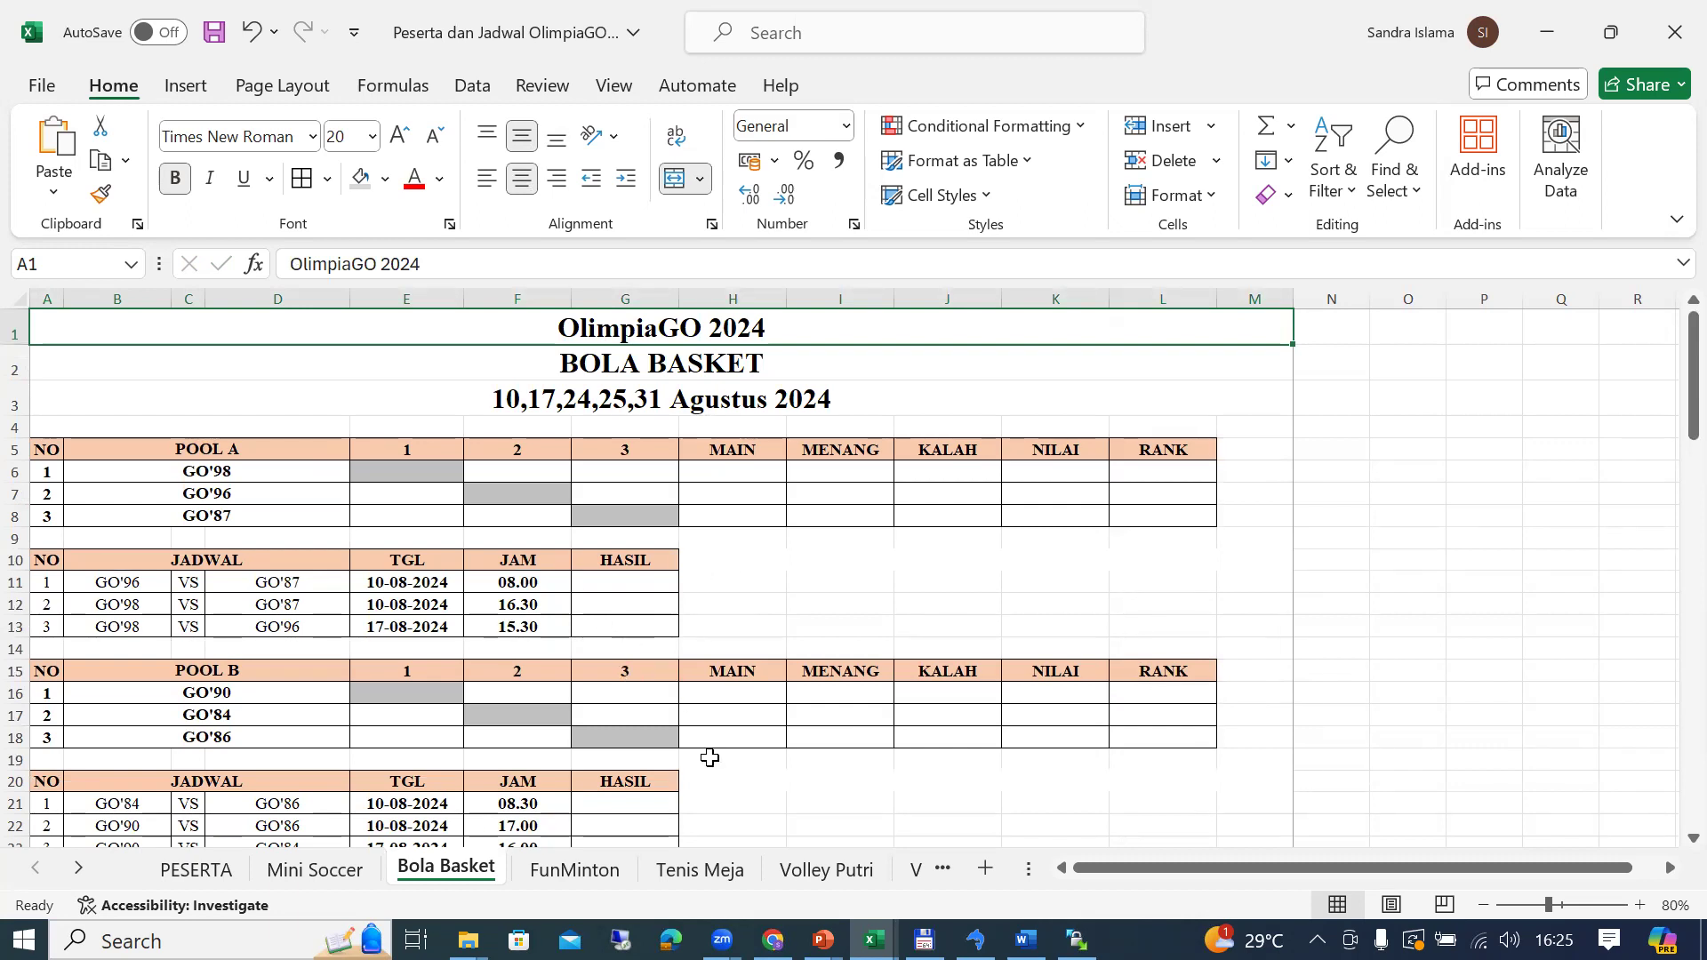
# Step: Switch to OLIMPIAGO 2024.docx in Word and go to the TENIS MEJA rules on page 2
pyautogui.click(722, 939)
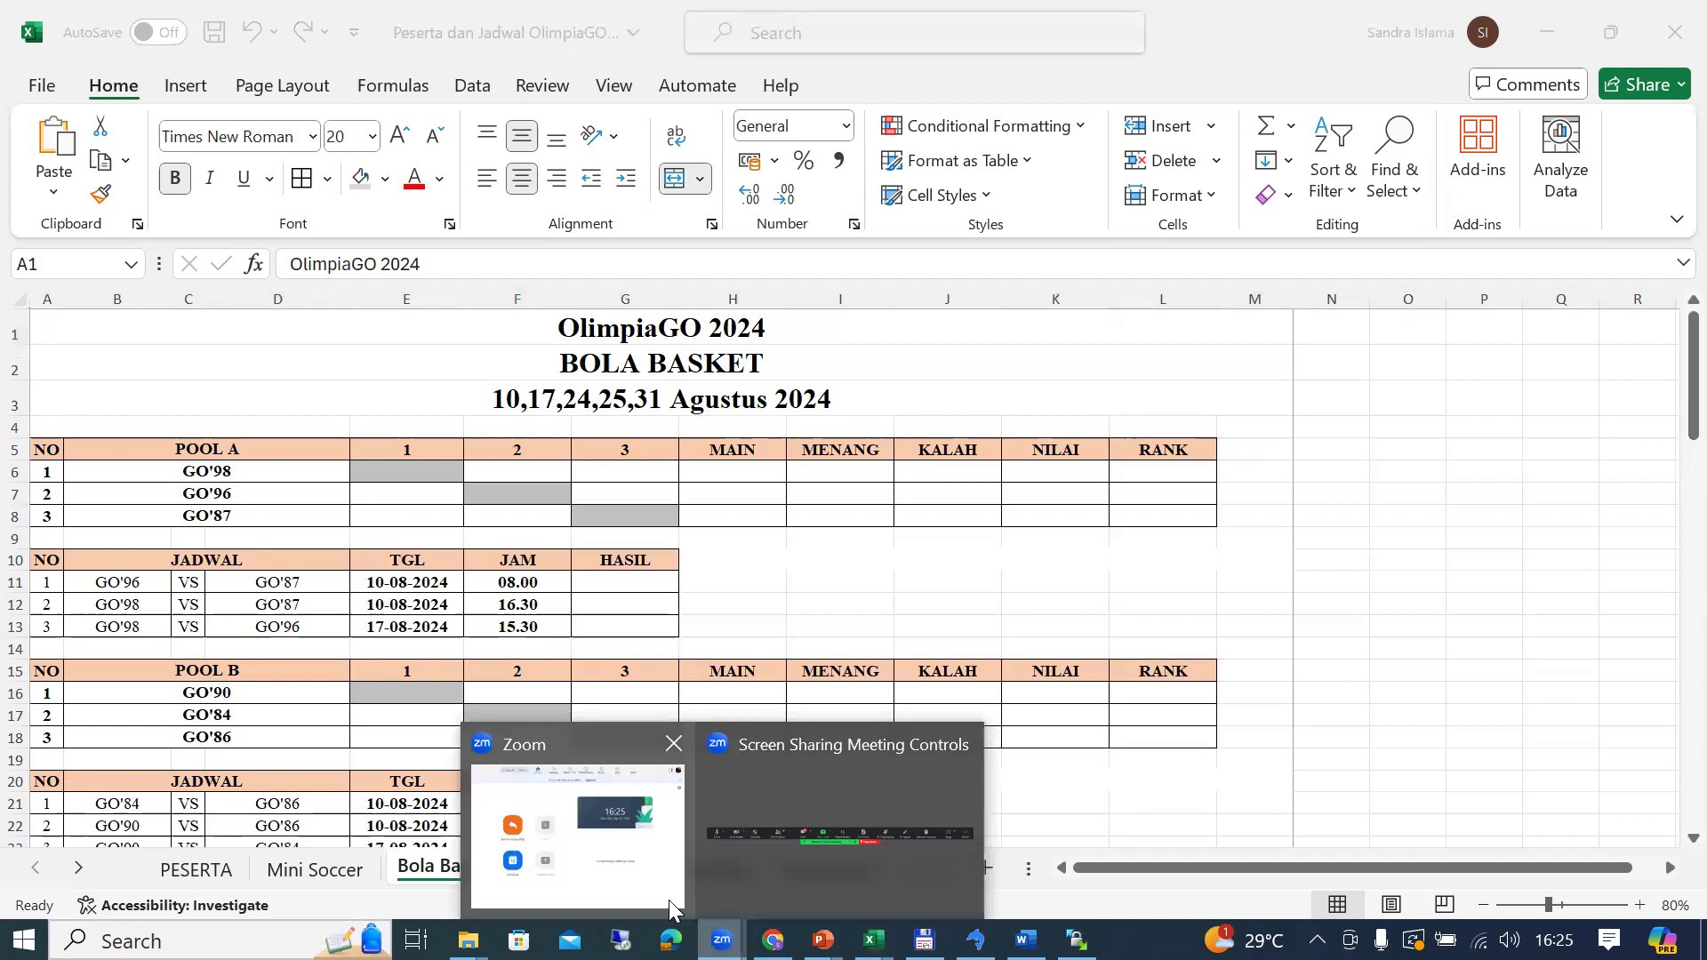
pyautogui.click(940, 551)
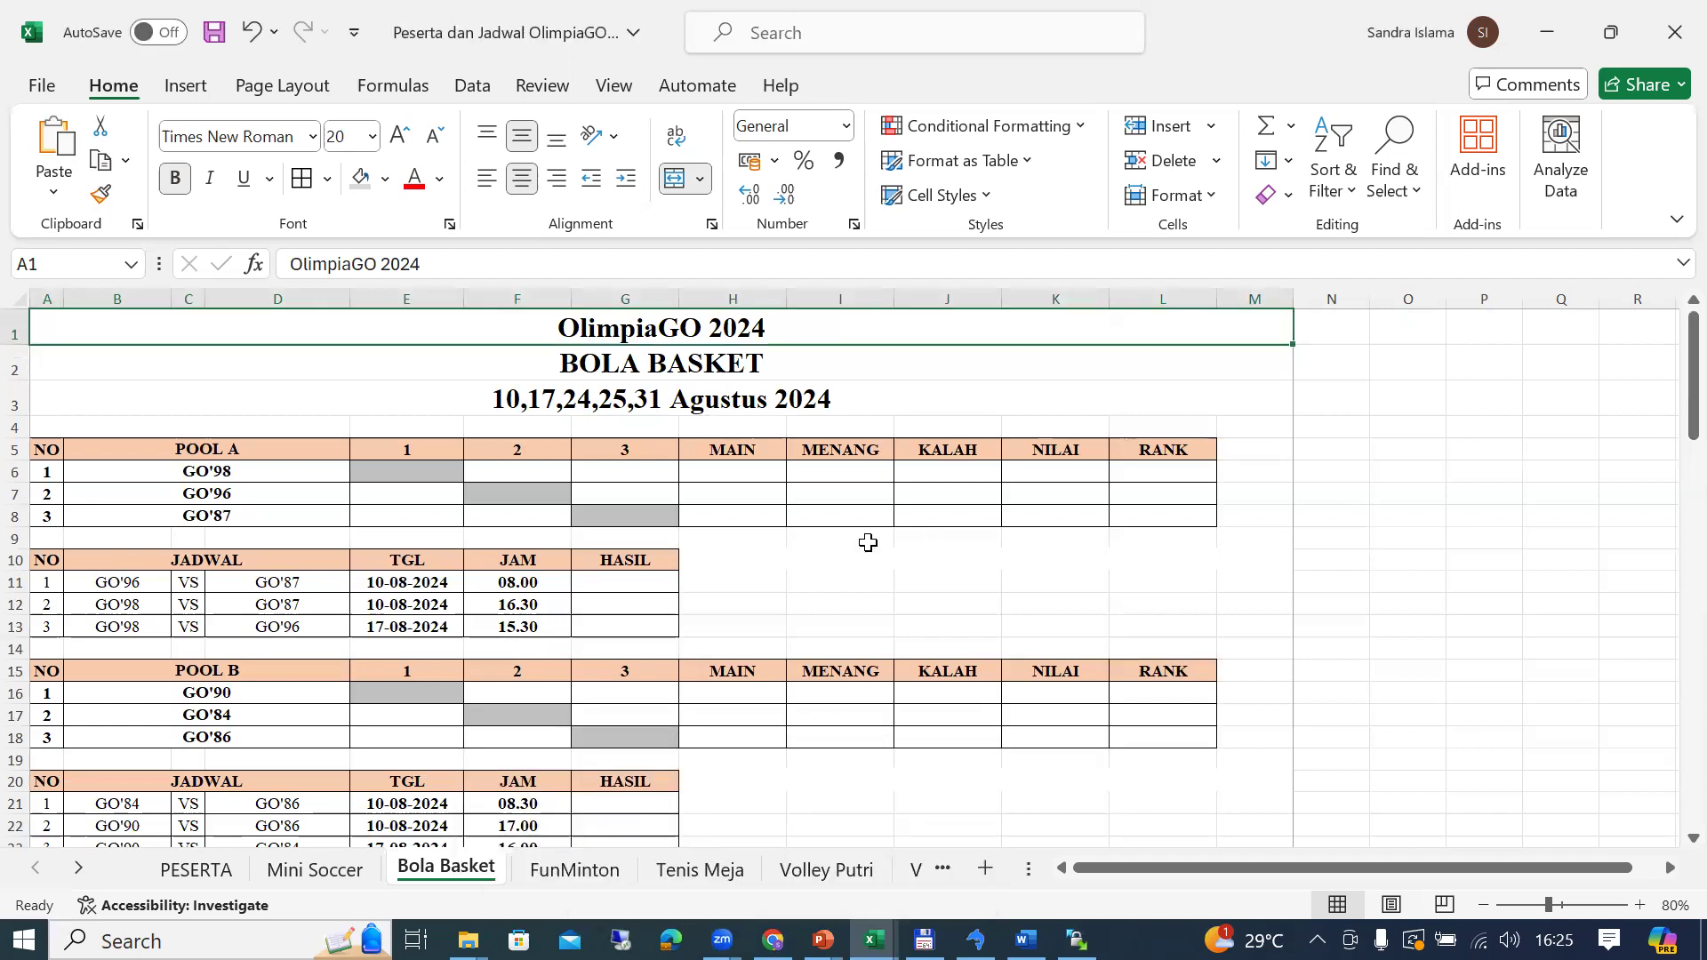
pyautogui.click(1027, 940)
pyautogui.click(860, 598)
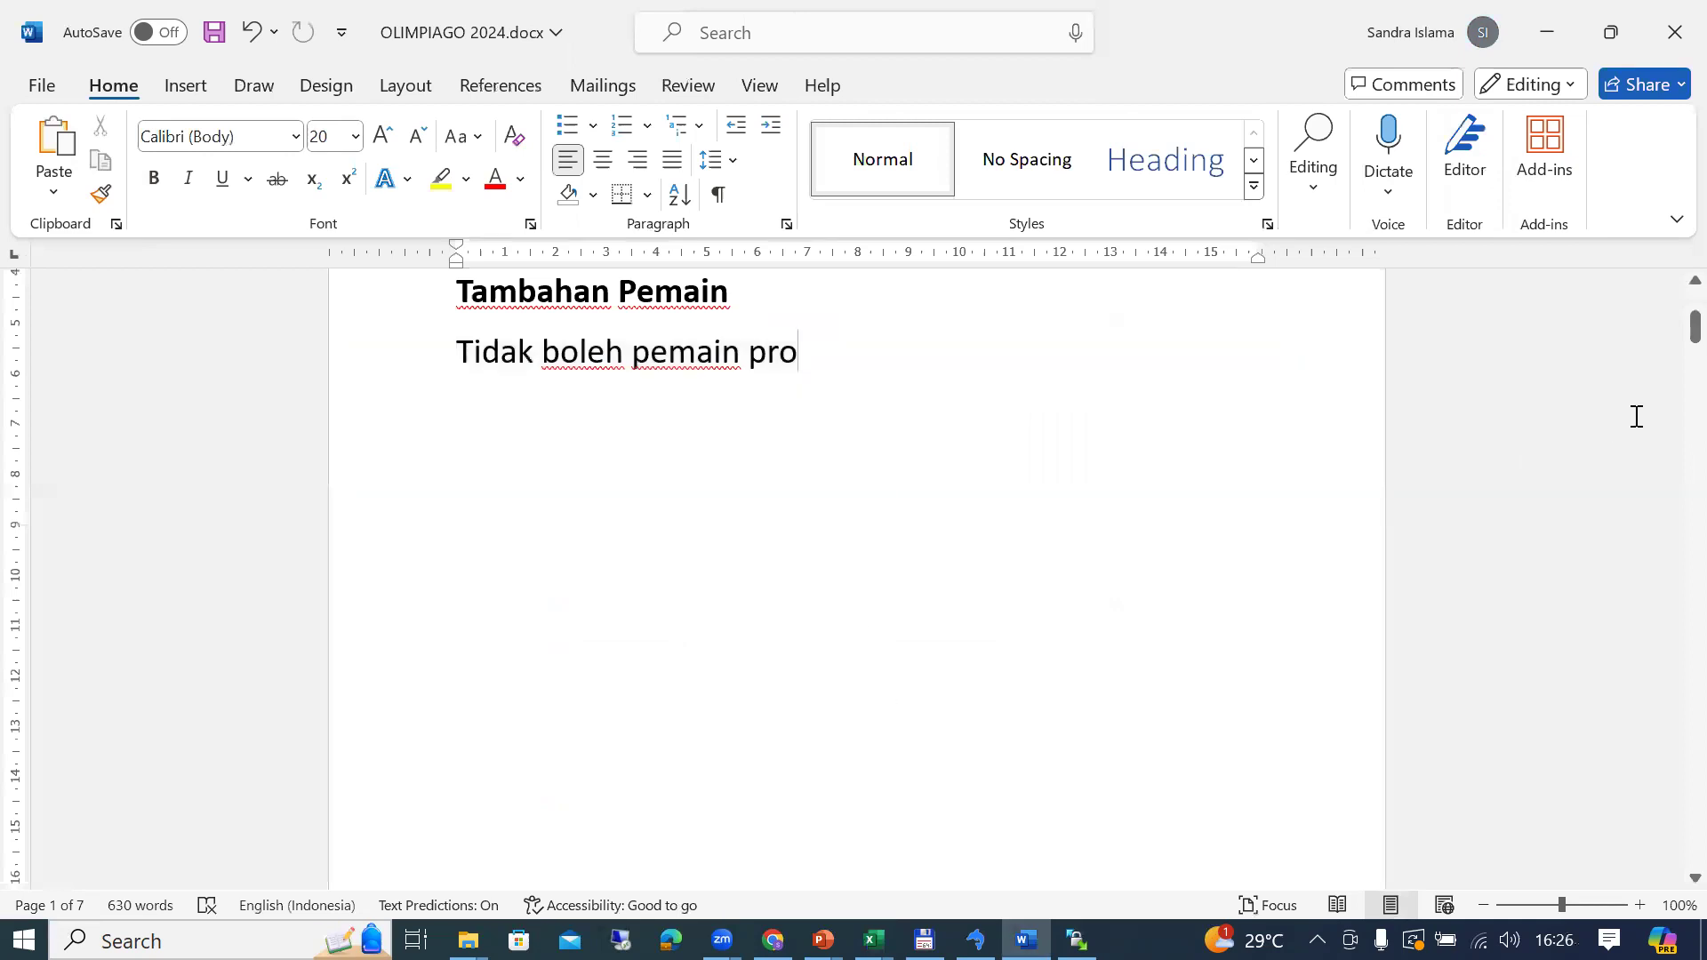
pyautogui.scroll(-10, 1670, 382)
pyautogui.scroll(4, 1670, 400)
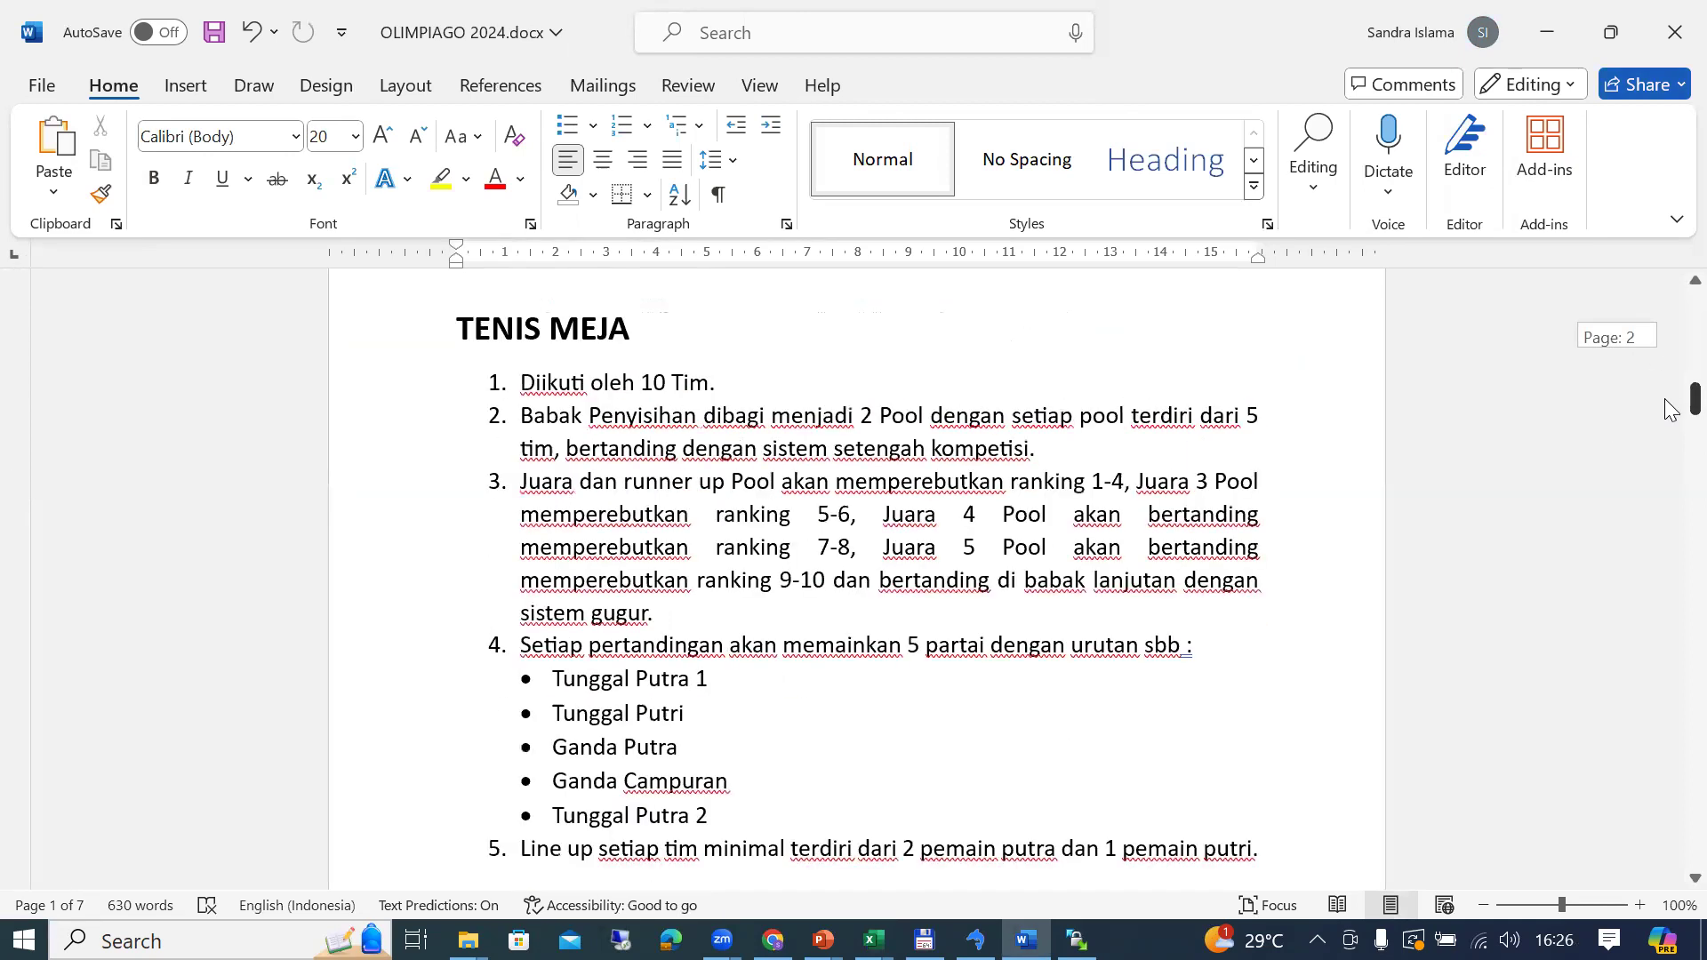
pyautogui.moveTo(1670, 407); pyautogui.dragTo(1670, 416)
pyautogui.click(795, 472)
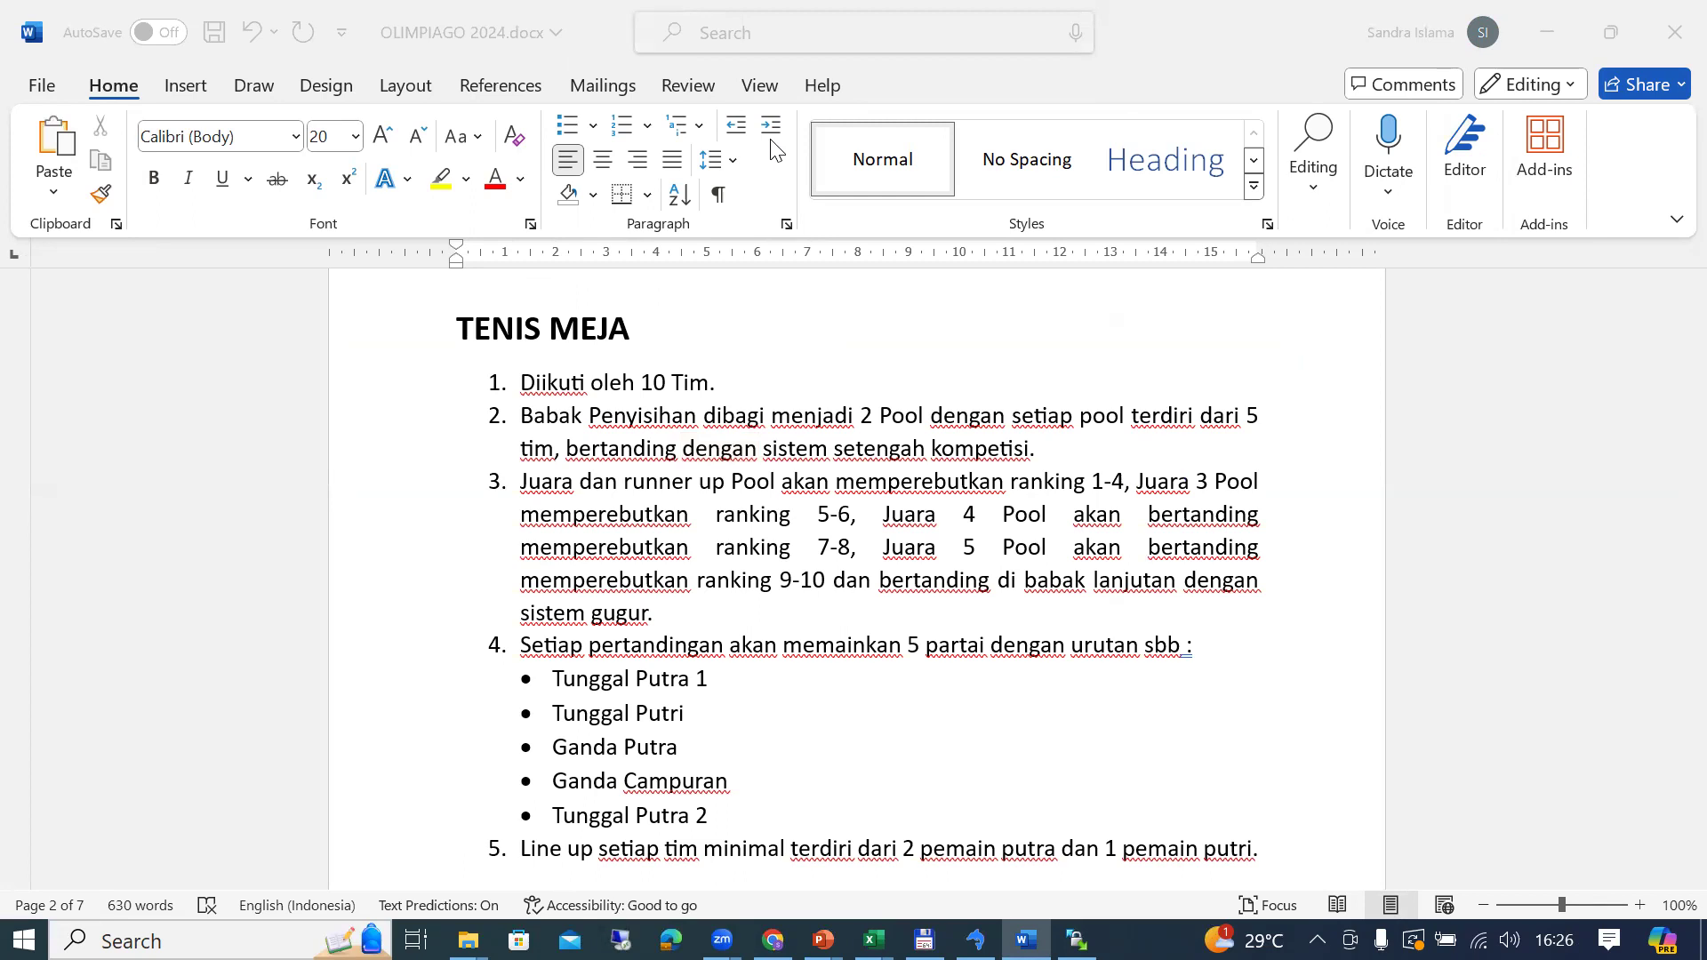
pyautogui.click(852, 412)
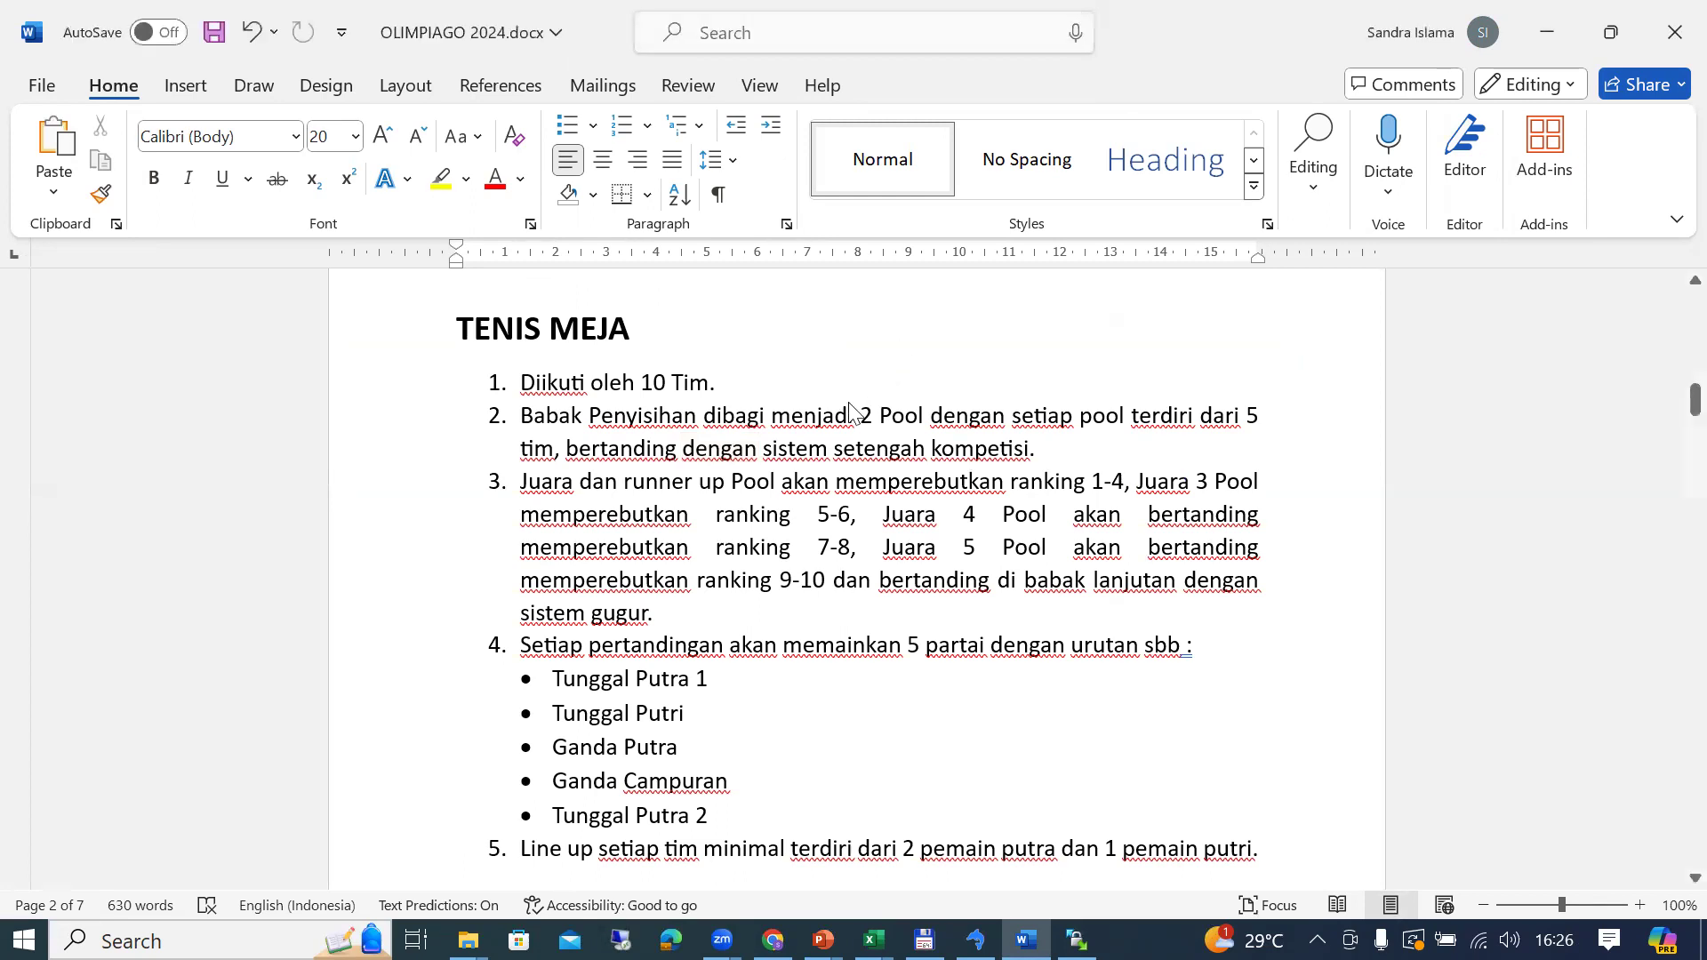
pyautogui.rightClick(823, 415)
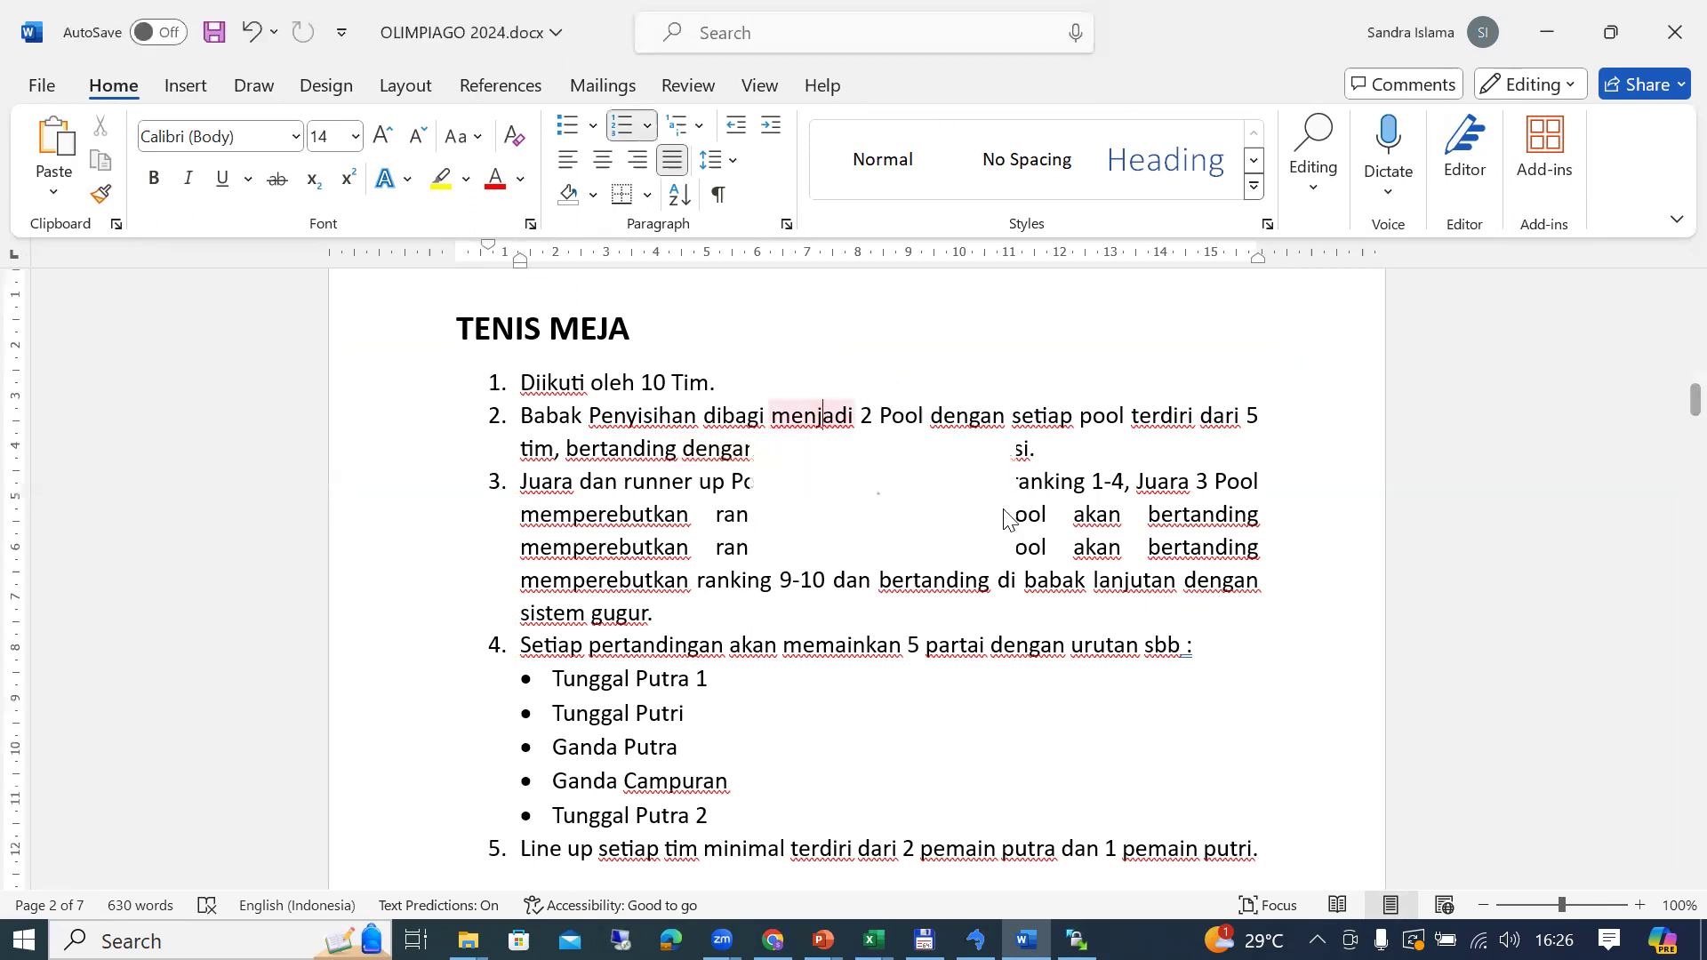
pyautogui.rightClick(1345, 507)
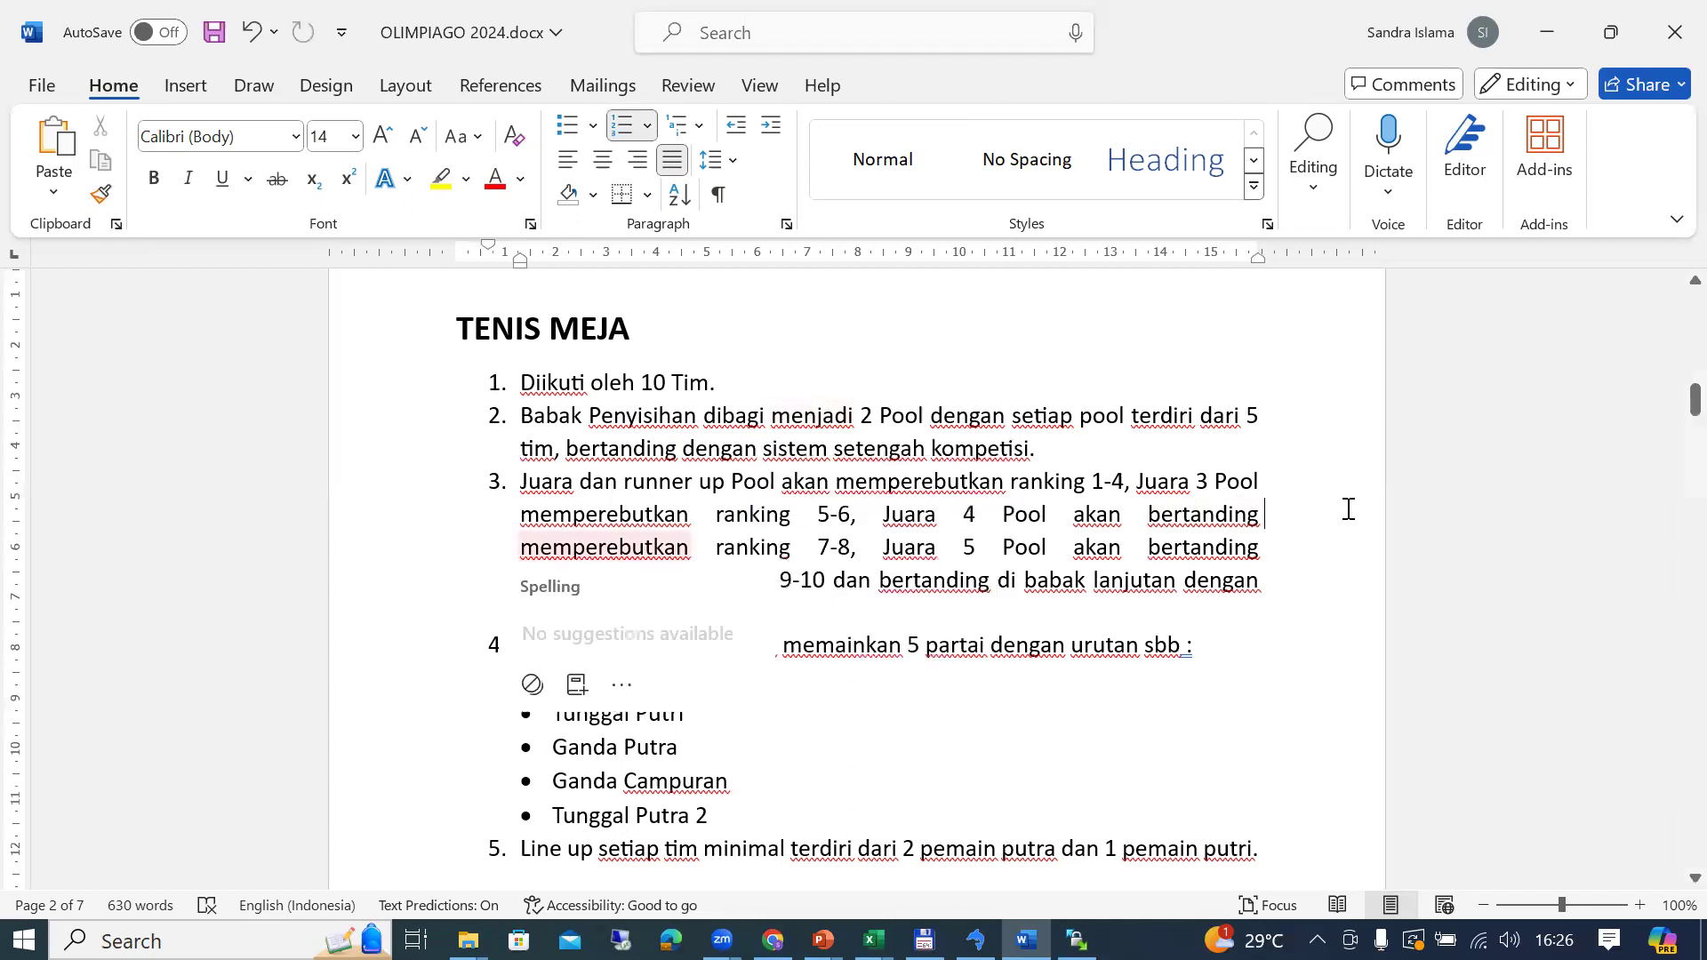
pyautogui.click(1359, 687)
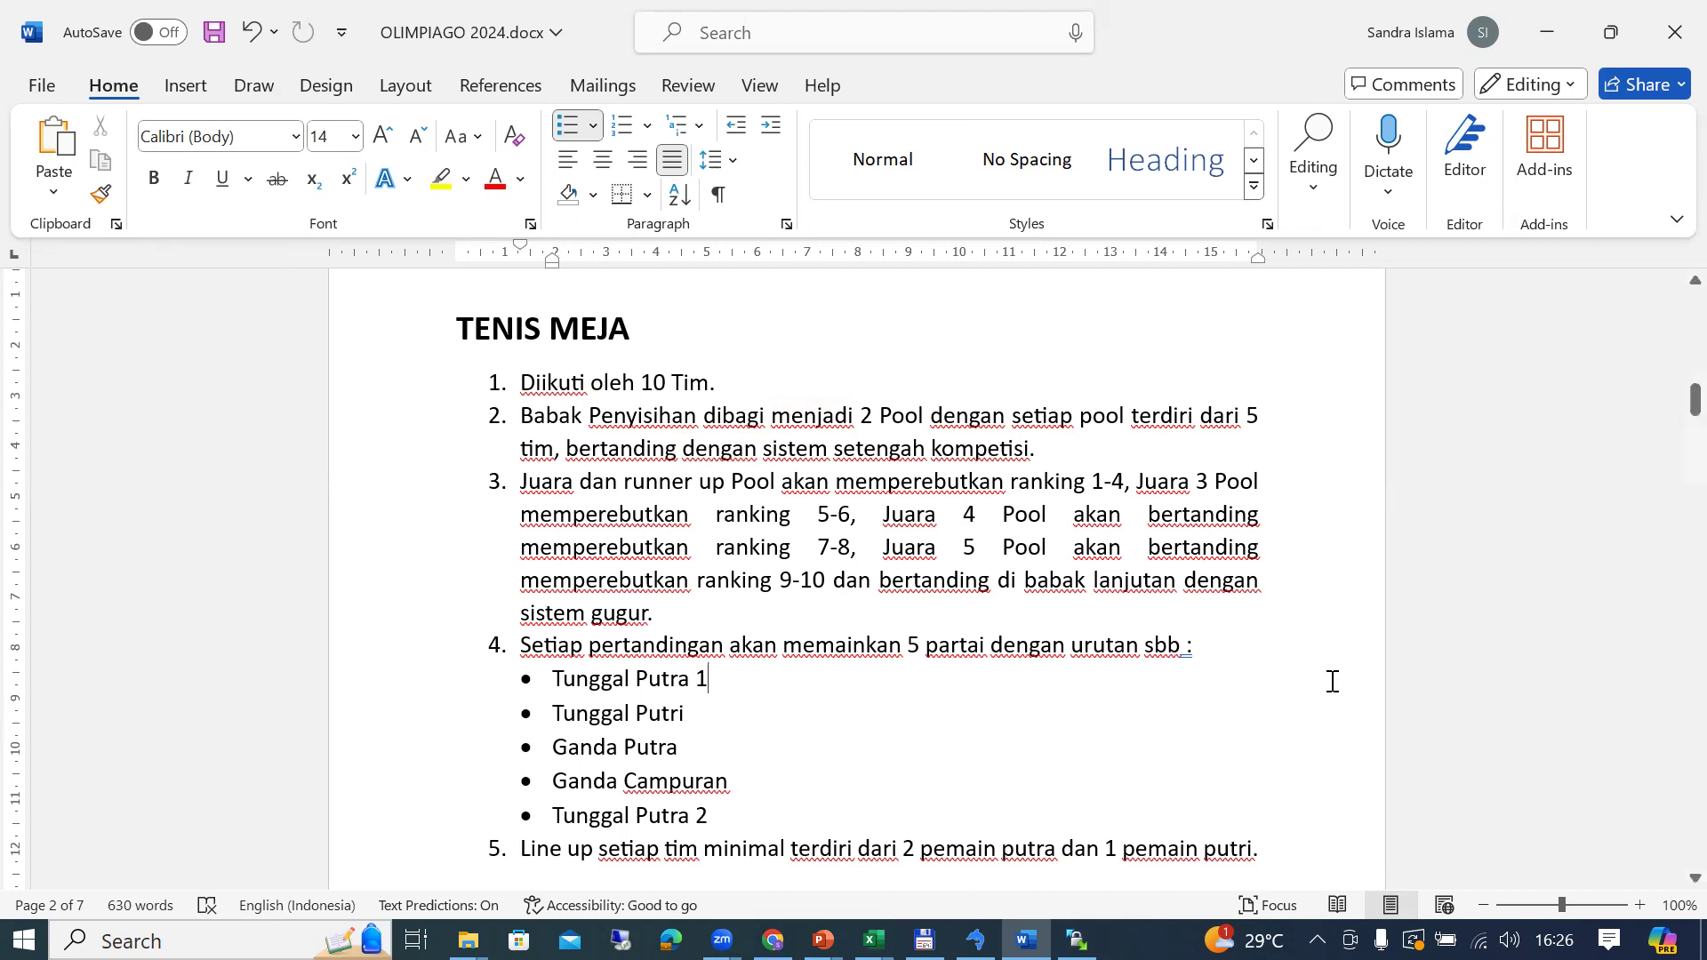
# Step: Copy the TENIS MEJA rule "Line up setiap tim minimal terdiri dari 2 pemain putra dan 1 pemain putri." and delete it from the list's end
pyautogui.scroll(-1, 1671, 416)
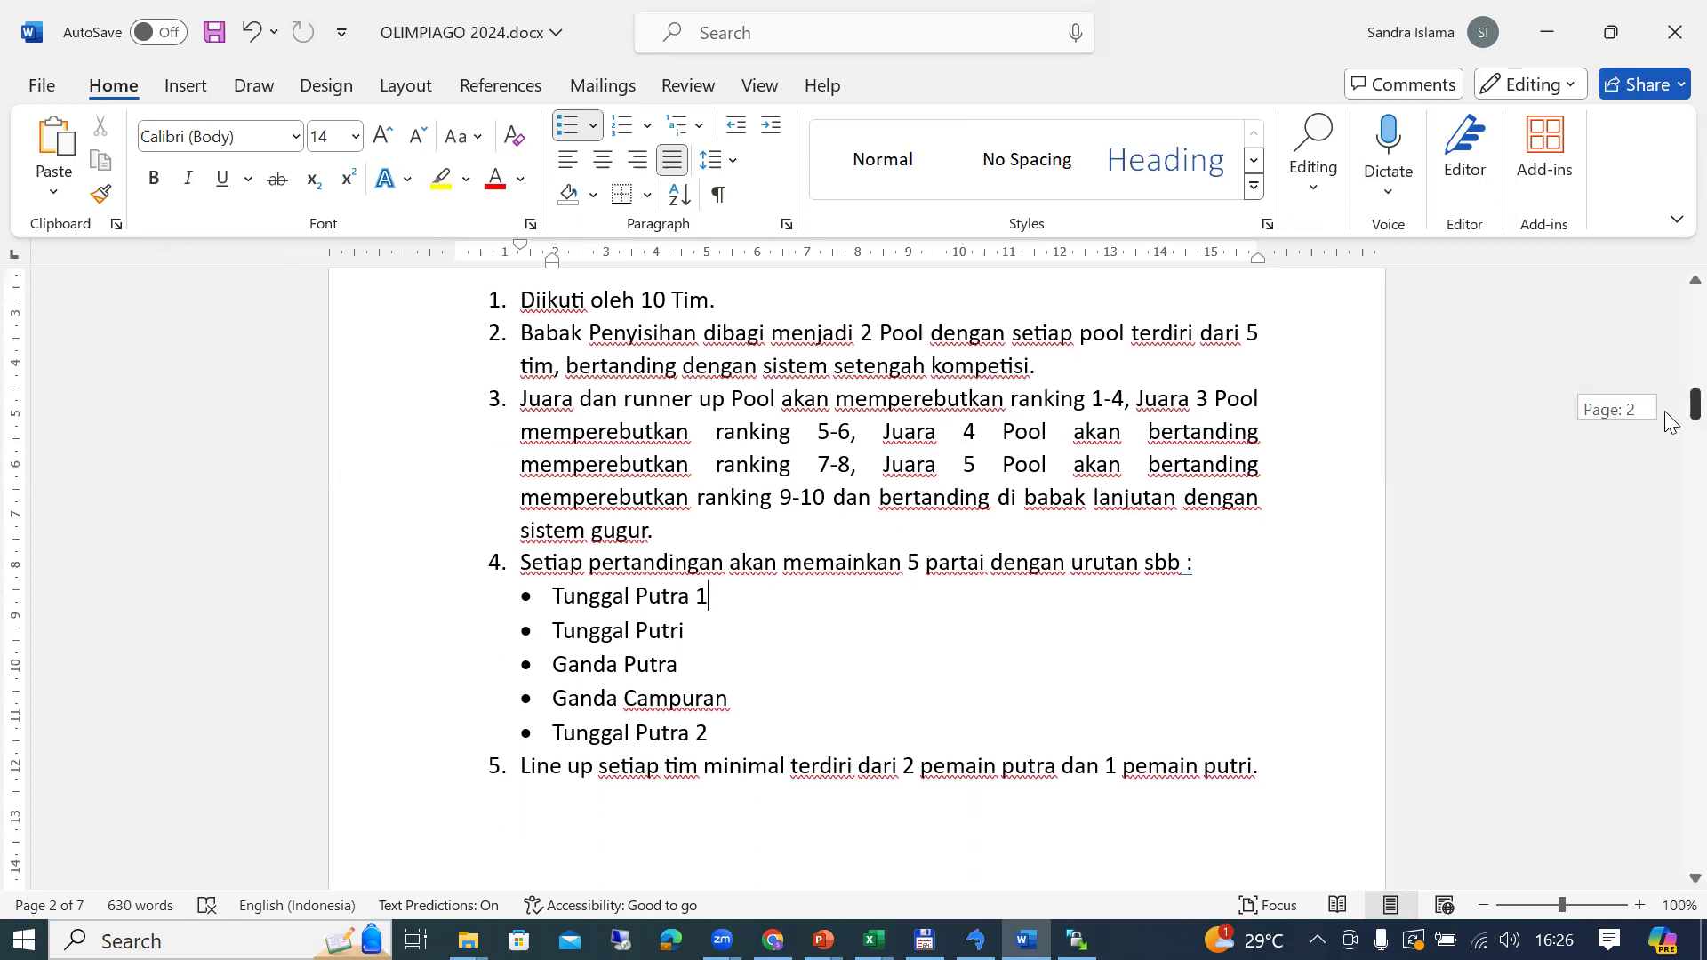
pyautogui.click(520, 765)
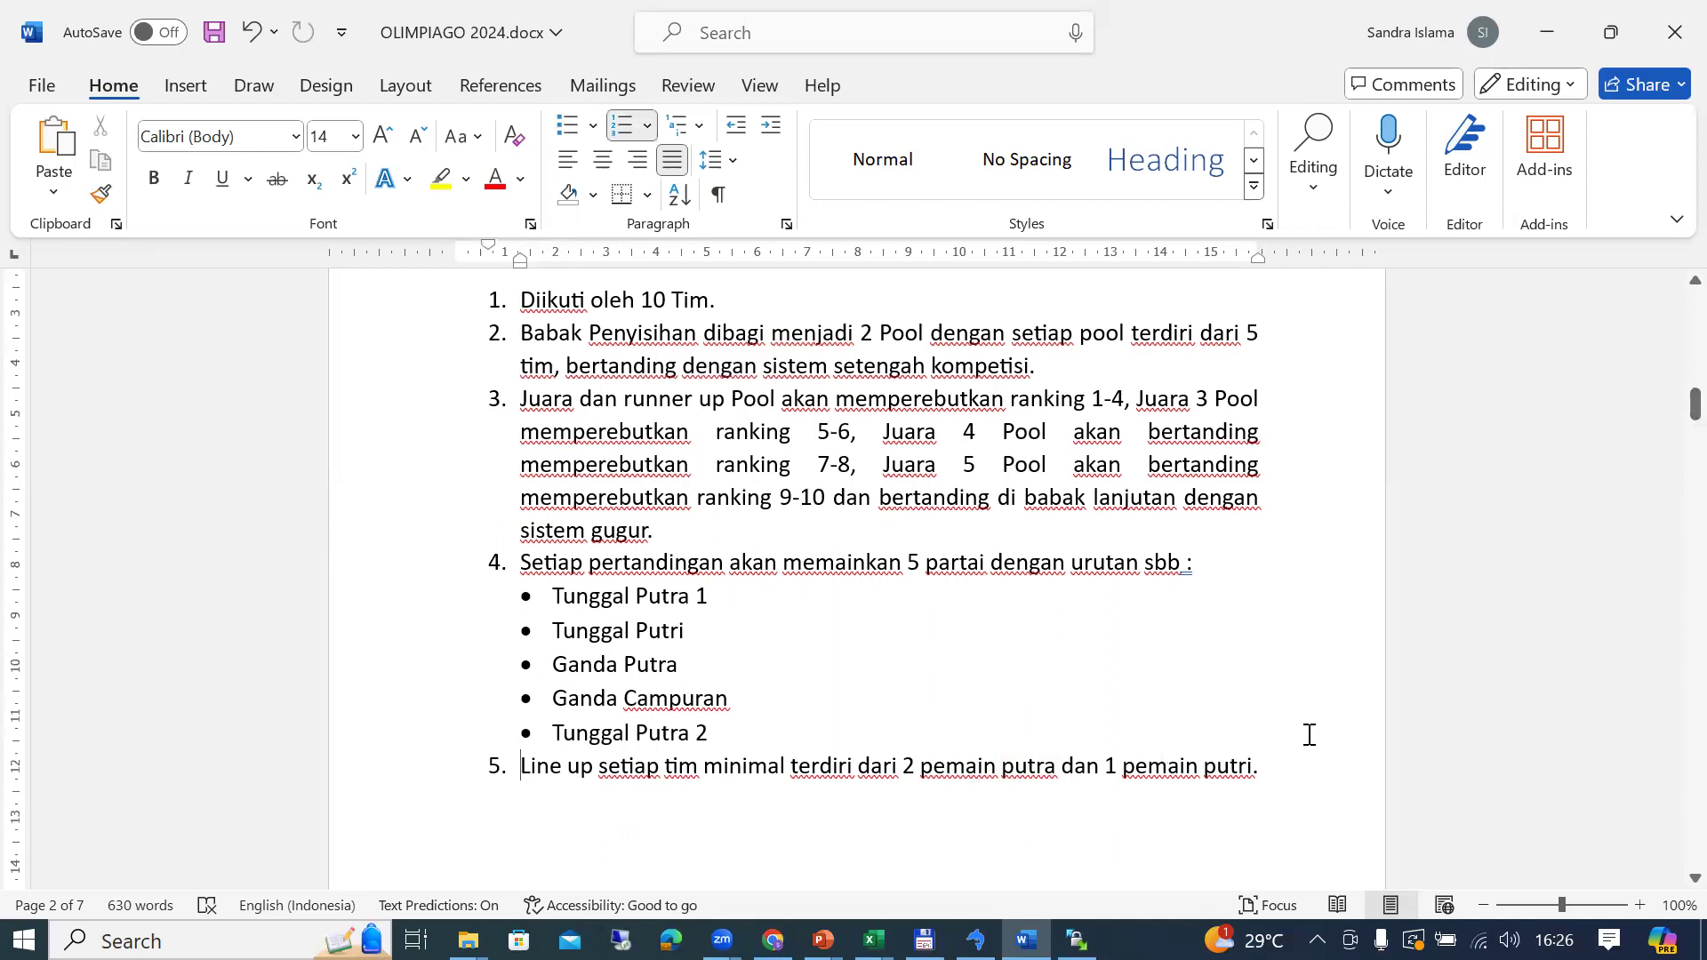
pyautogui.keyDown('shift'); pyautogui.click(1314, 766); pyautogui.keyUp('shift')
pyautogui.hotkey('ctrl', 'c')
pyautogui.press('Delete')
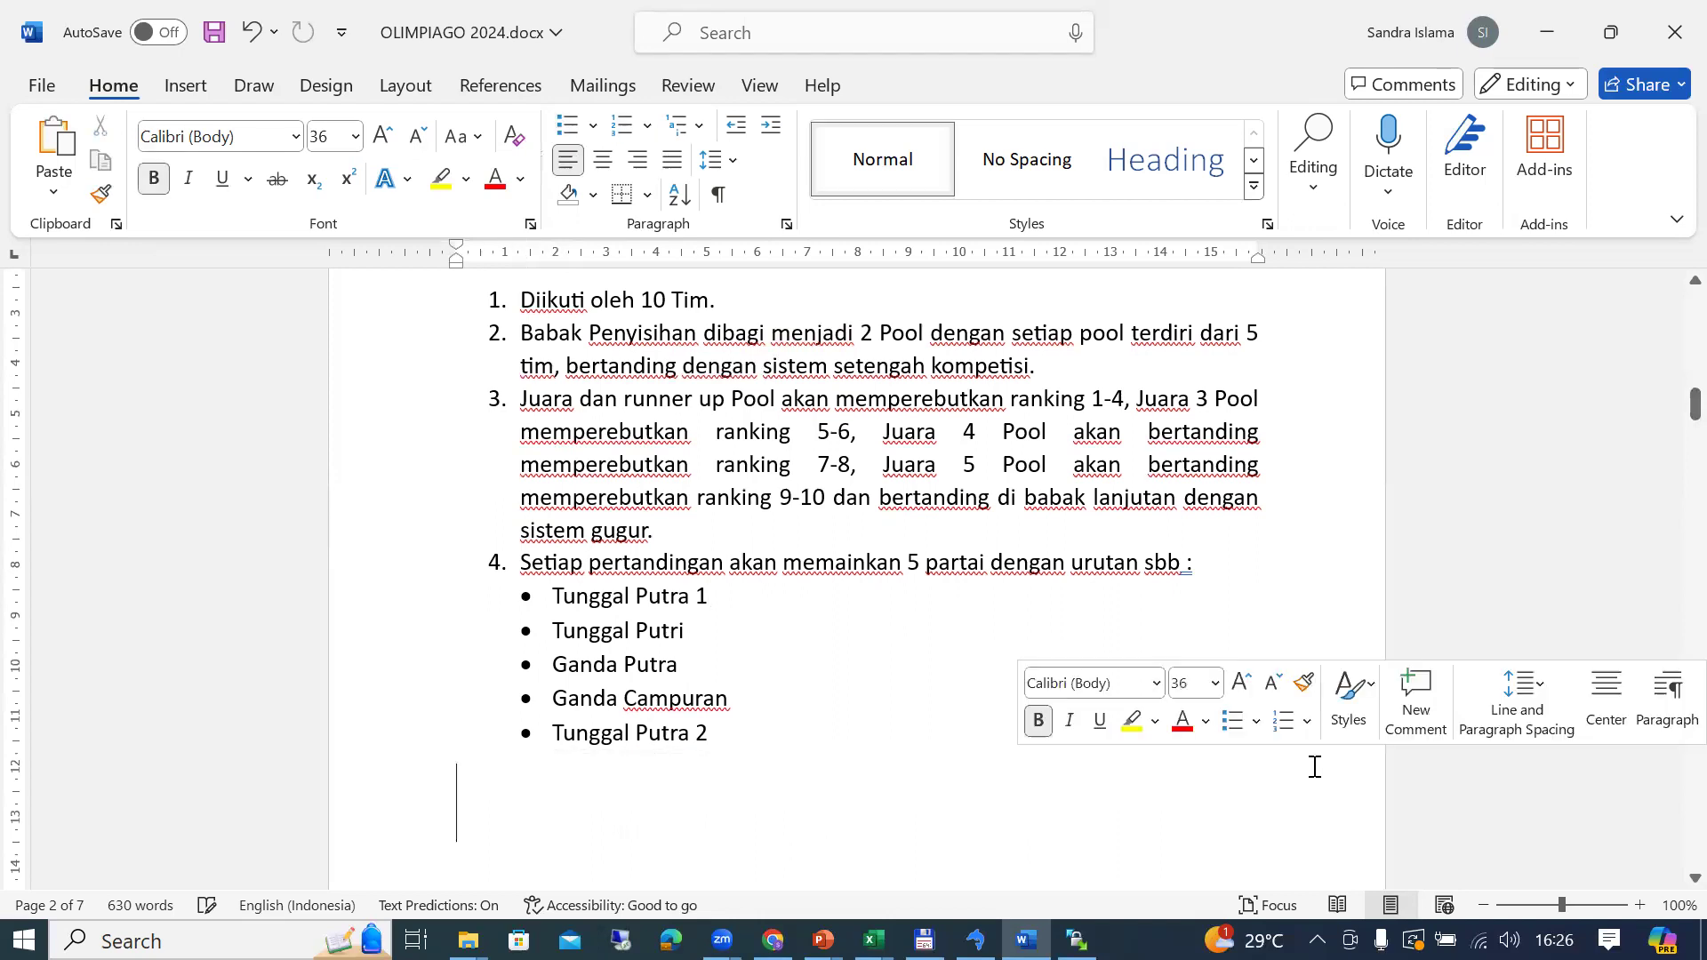
# Step: Paste the line-up rule as item 4, above "Setiap pertandingan akan memainkan 5 partai", and remove the leftover empty item
pyautogui.press('Up')
pyautogui.press('Up')
pyautogui.press('Up')
pyautogui.press('Up')
pyautogui.press('Up')
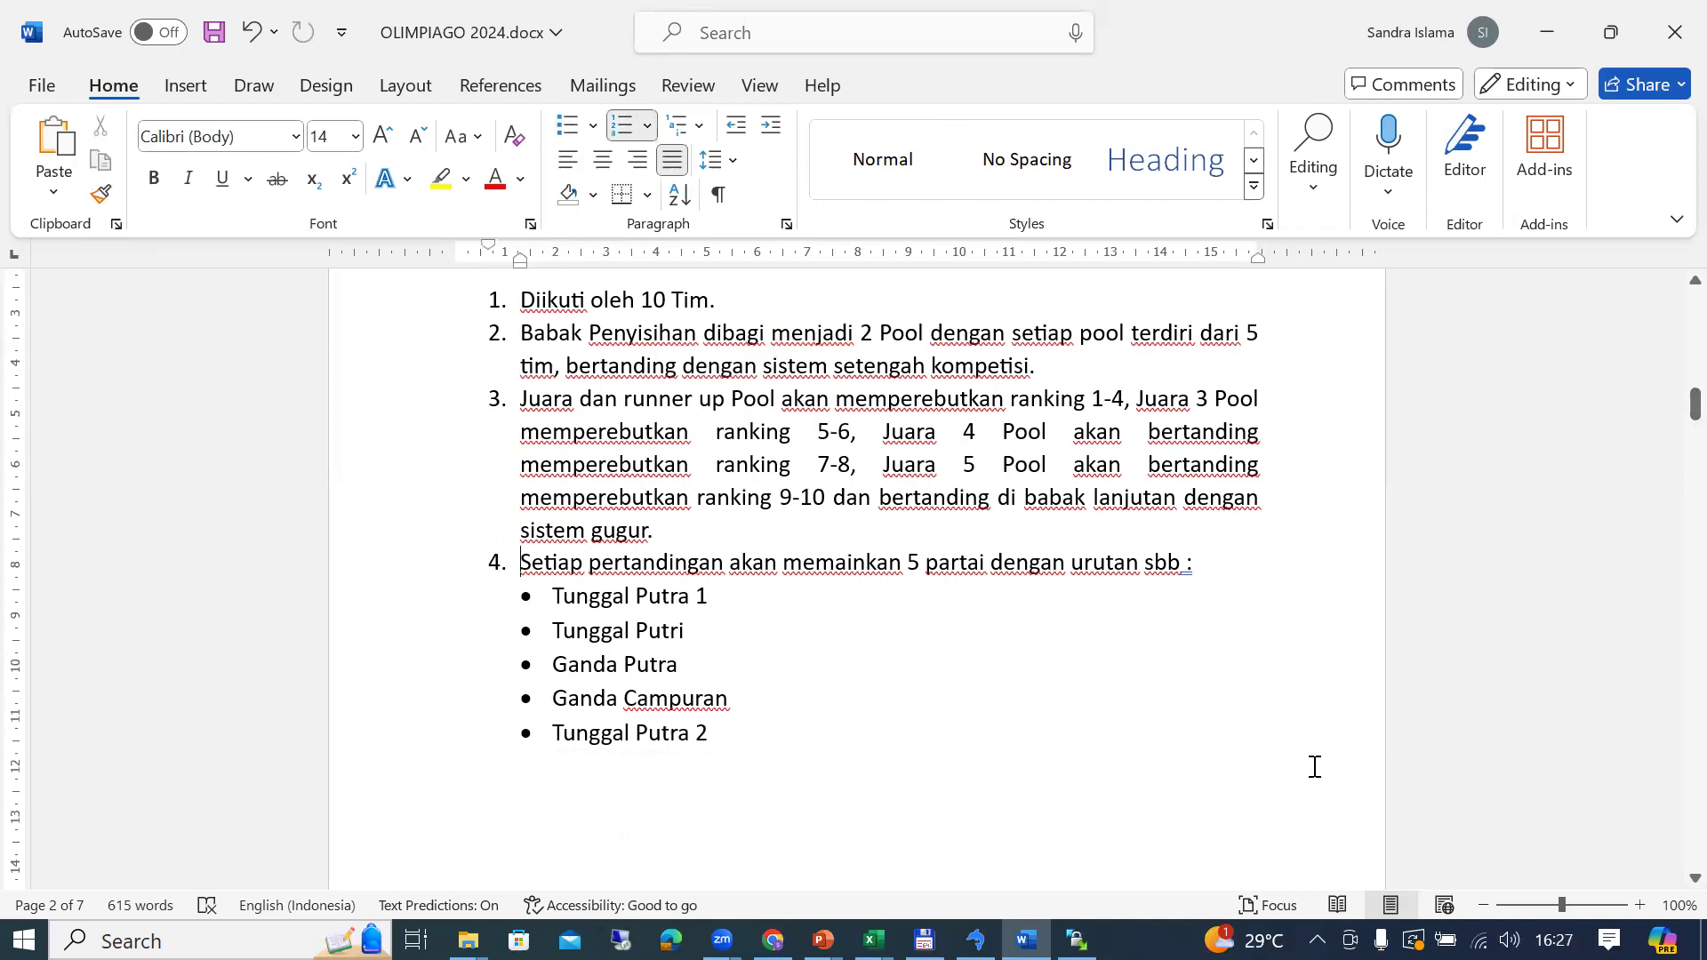
pyautogui.press('Return')
pyautogui.hotkey('ctrl', 'v')
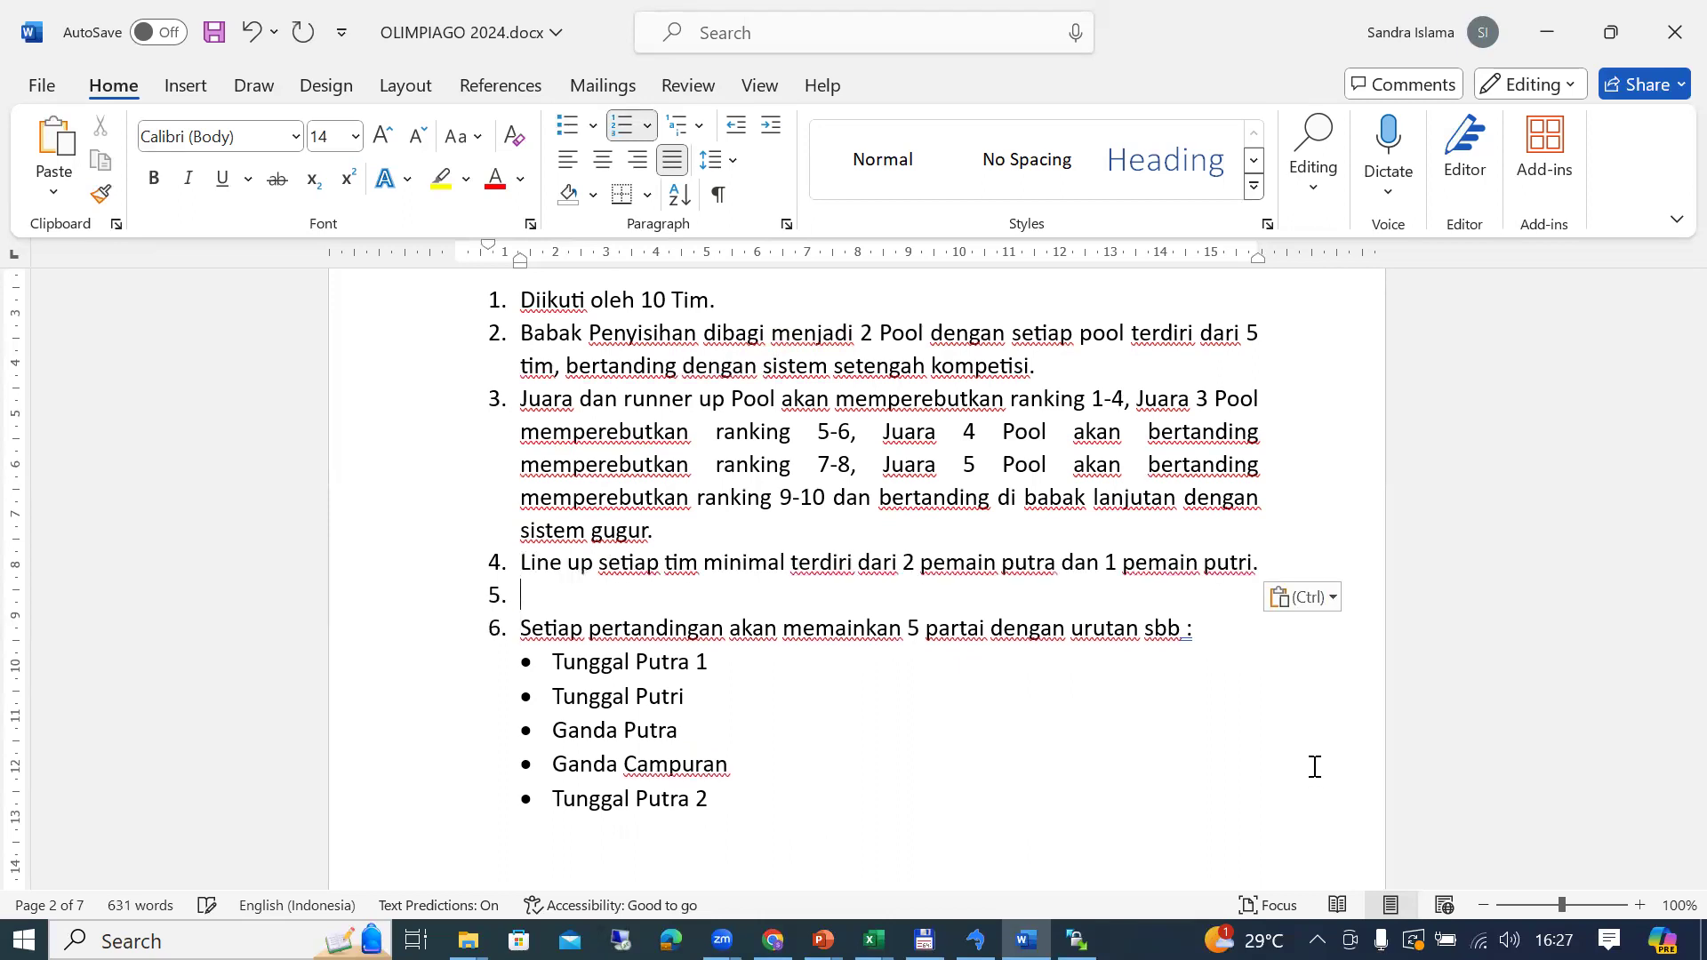
pyautogui.press('Return')
pyautogui.press('BackSpace')
pyautogui.press('BackSpace')
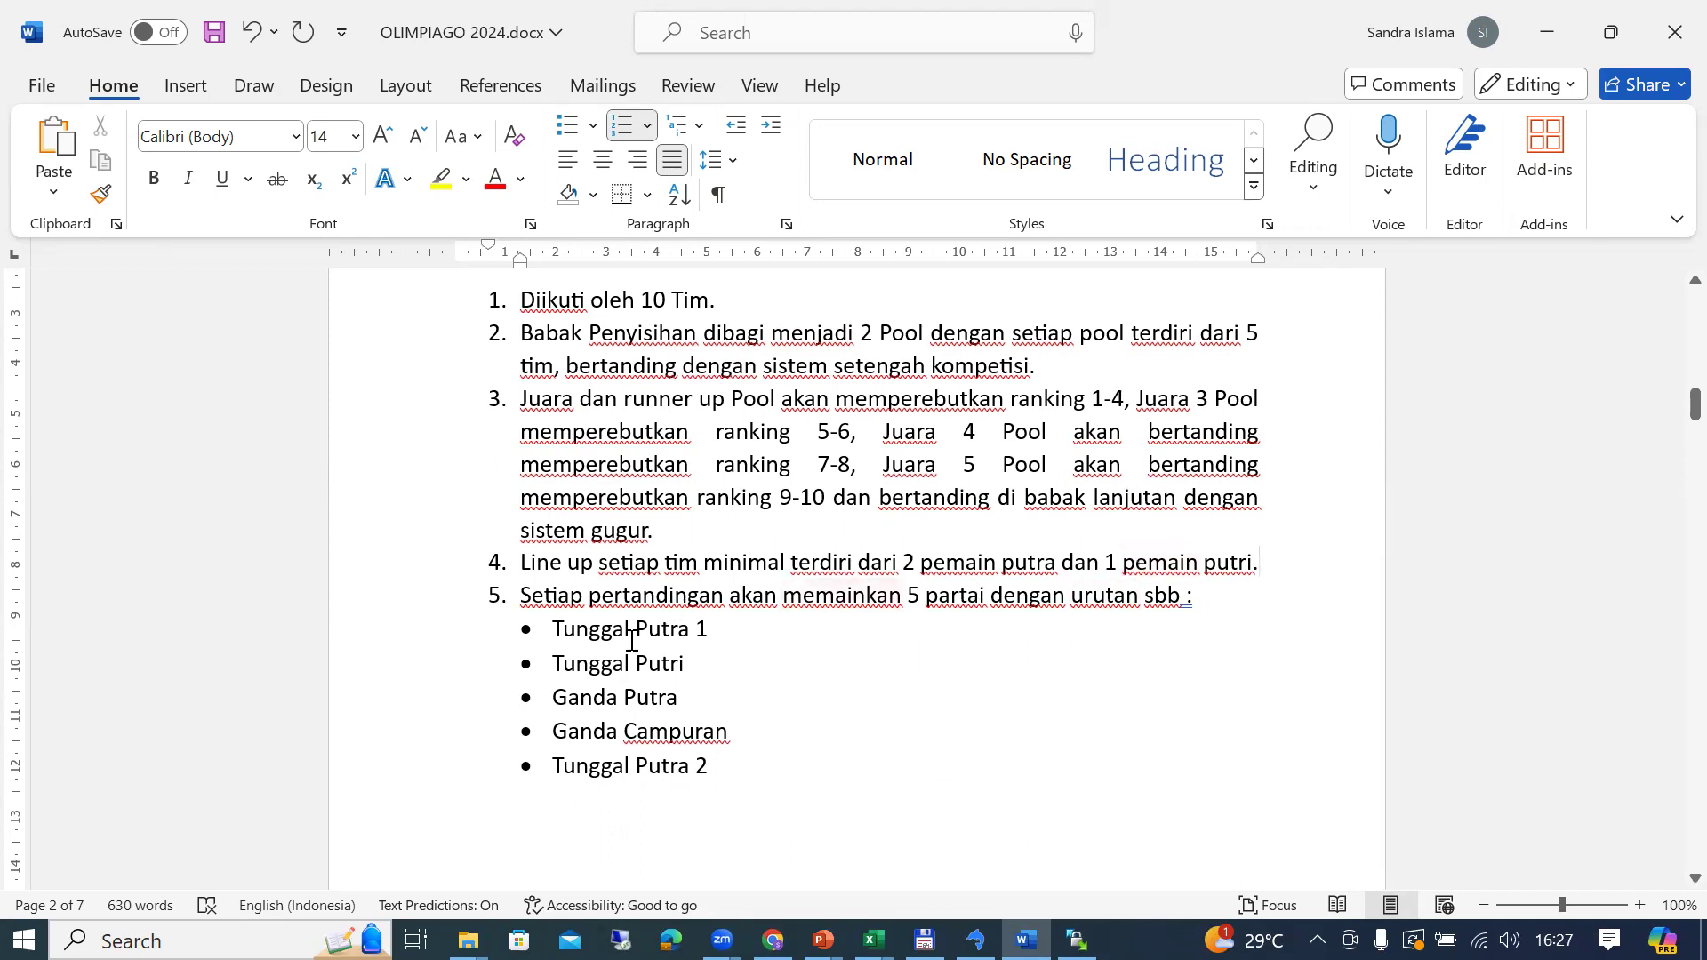
# Step: Go through the TENIS MEJA line-up rule and the order of the five matches listed under item 5
pyautogui.click(688, 766)
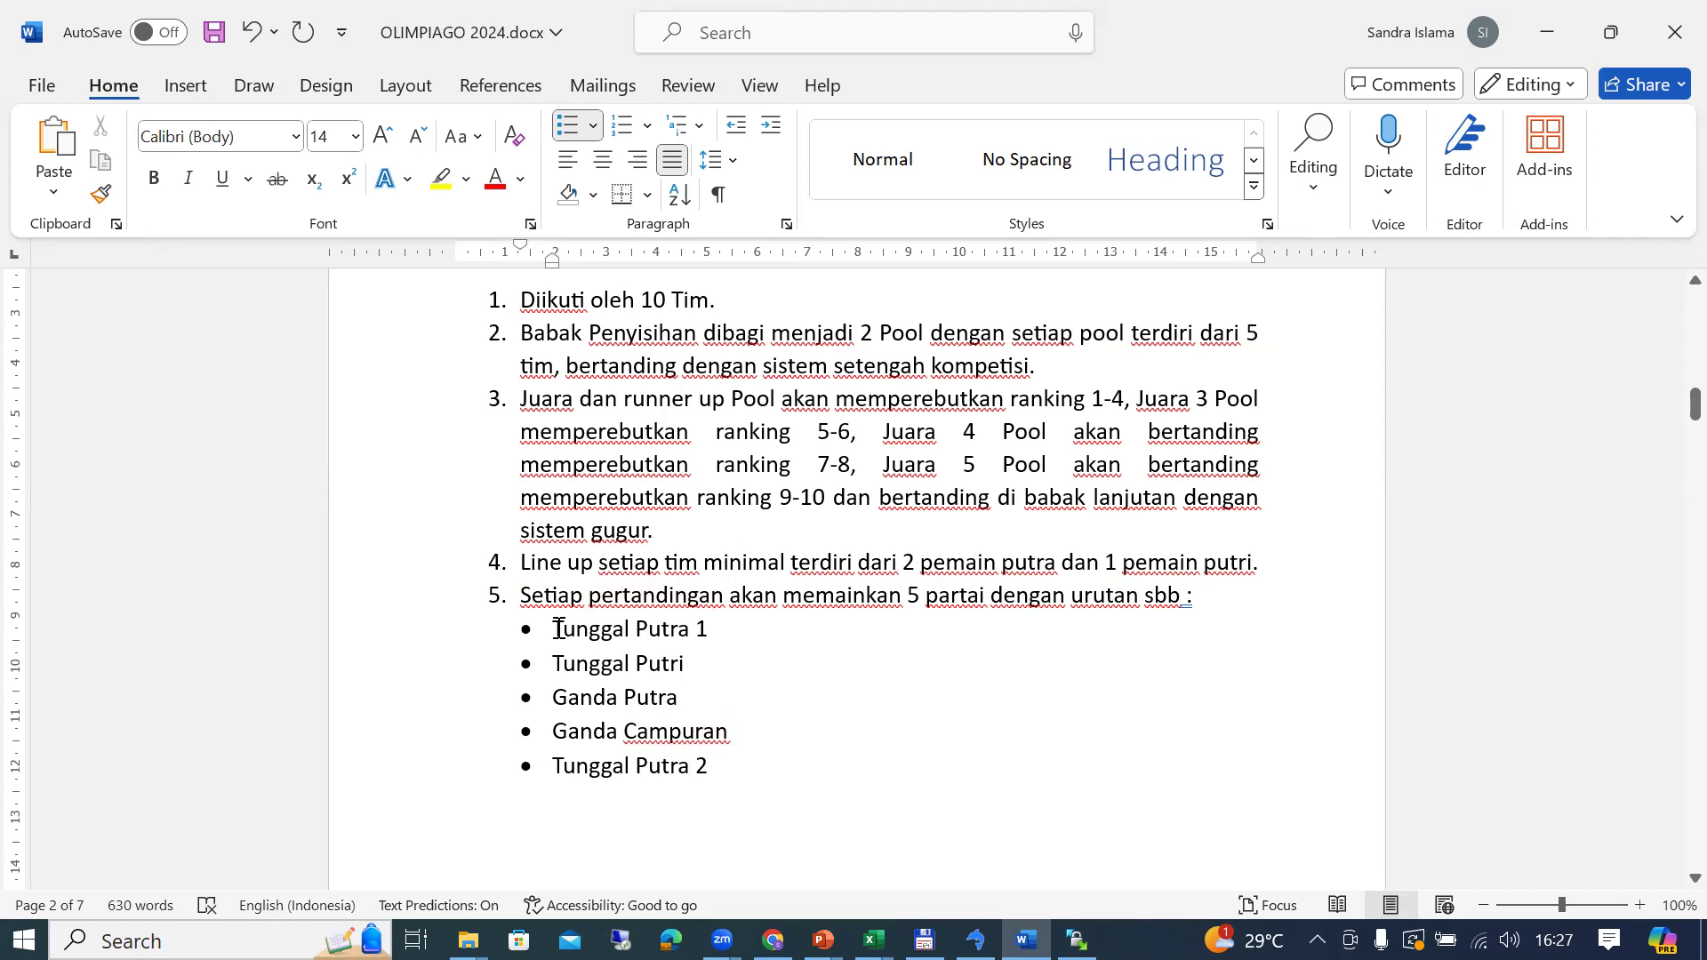
pyautogui.click(693, 690)
pyautogui.press('Down')
pyautogui.press('Up')
pyautogui.press('Up')
pyautogui.press('Up')
pyautogui.press('Up')
pyautogui.press('Up')
pyautogui.press('Down')
pyautogui.press('Up')
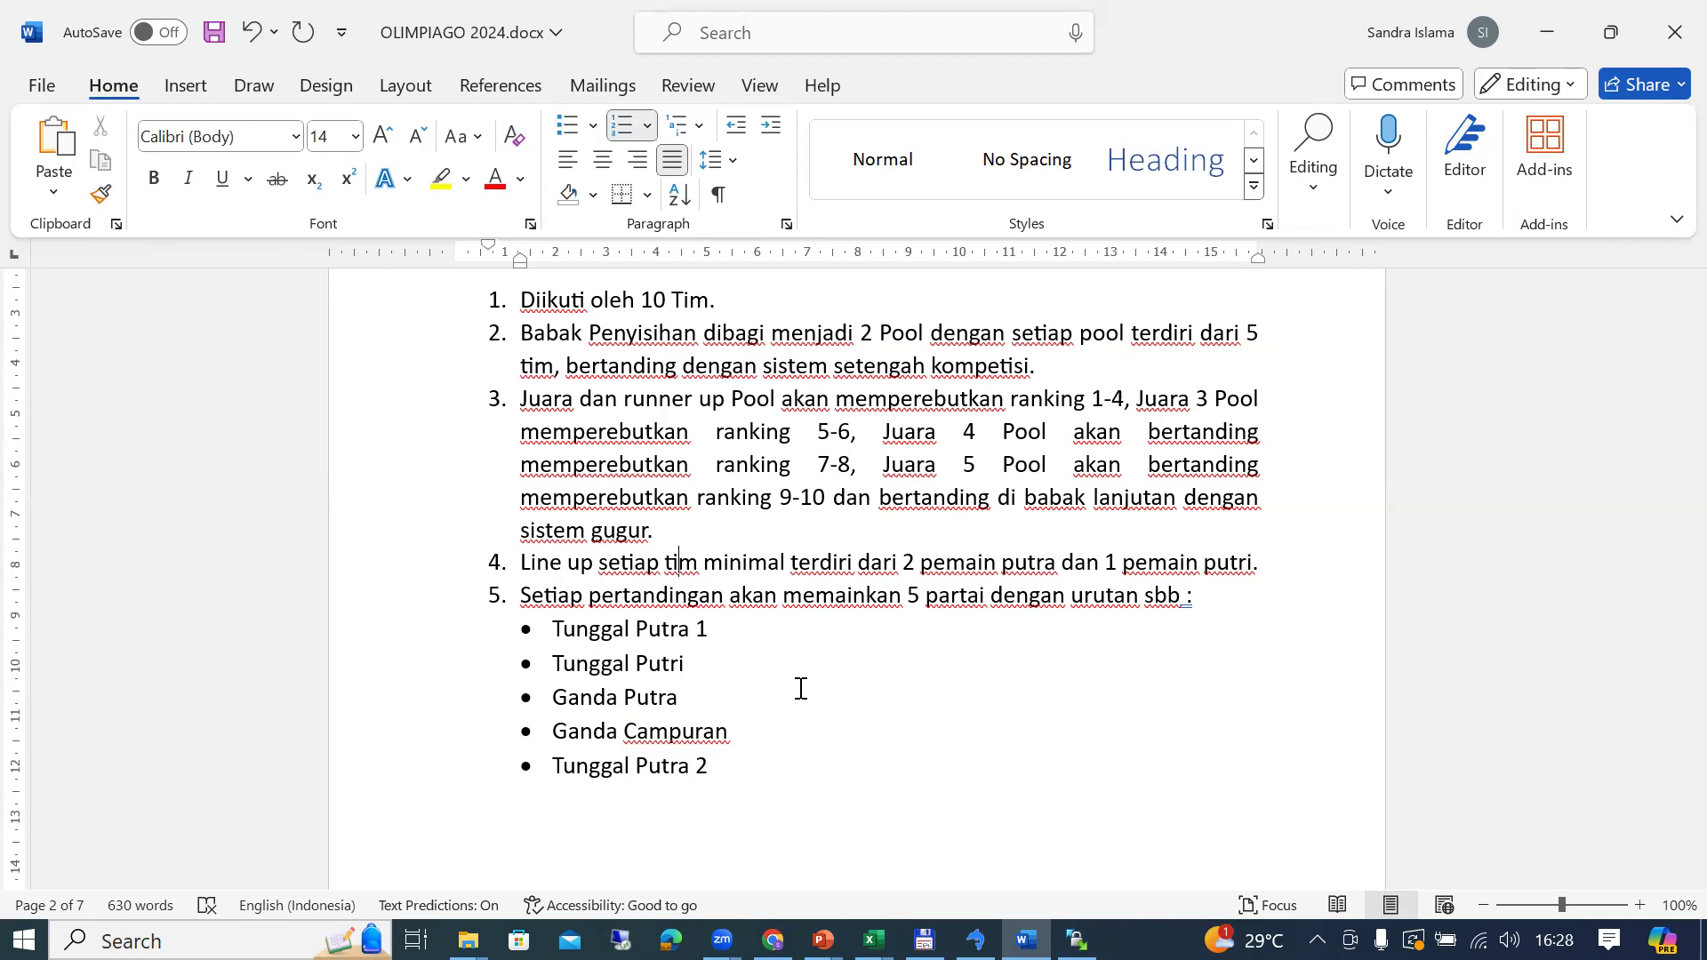
pyautogui.press('Down')
pyautogui.press('Down')
pyautogui.press('Down')
pyautogui.press('Down')
pyautogui.press('Down')
pyautogui.press('Down')
pyautogui.press('Down')
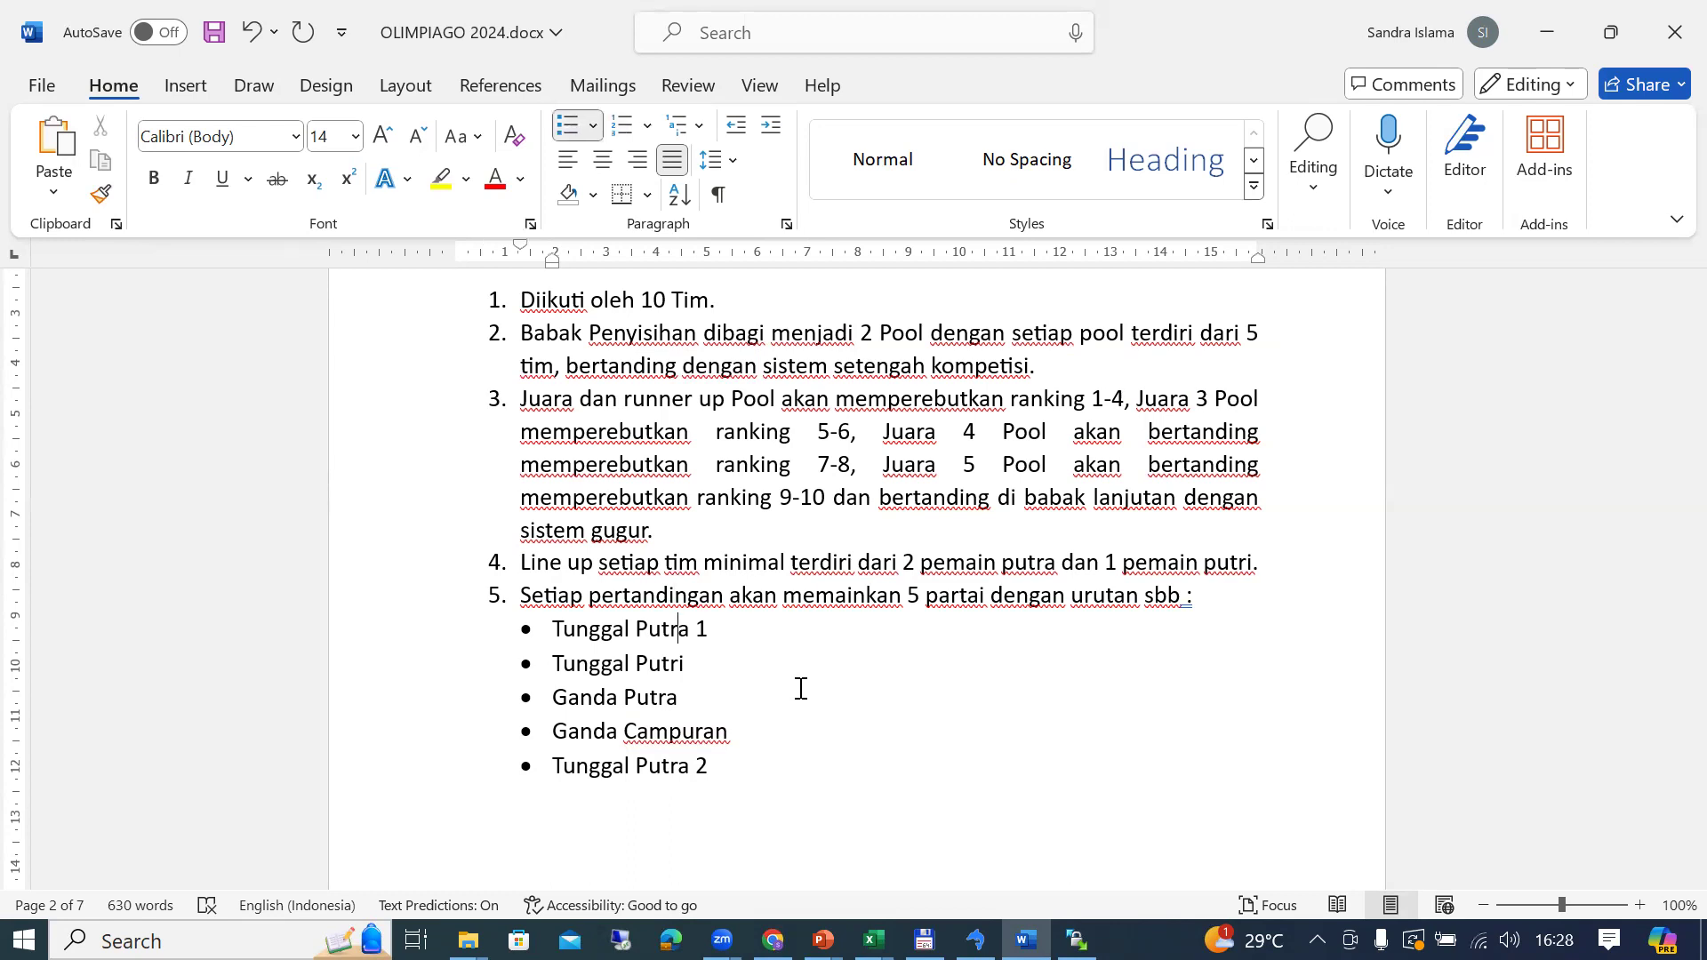
pyautogui.press('Up')
pyautogui.press('Up')
pyautogui.press('Up')
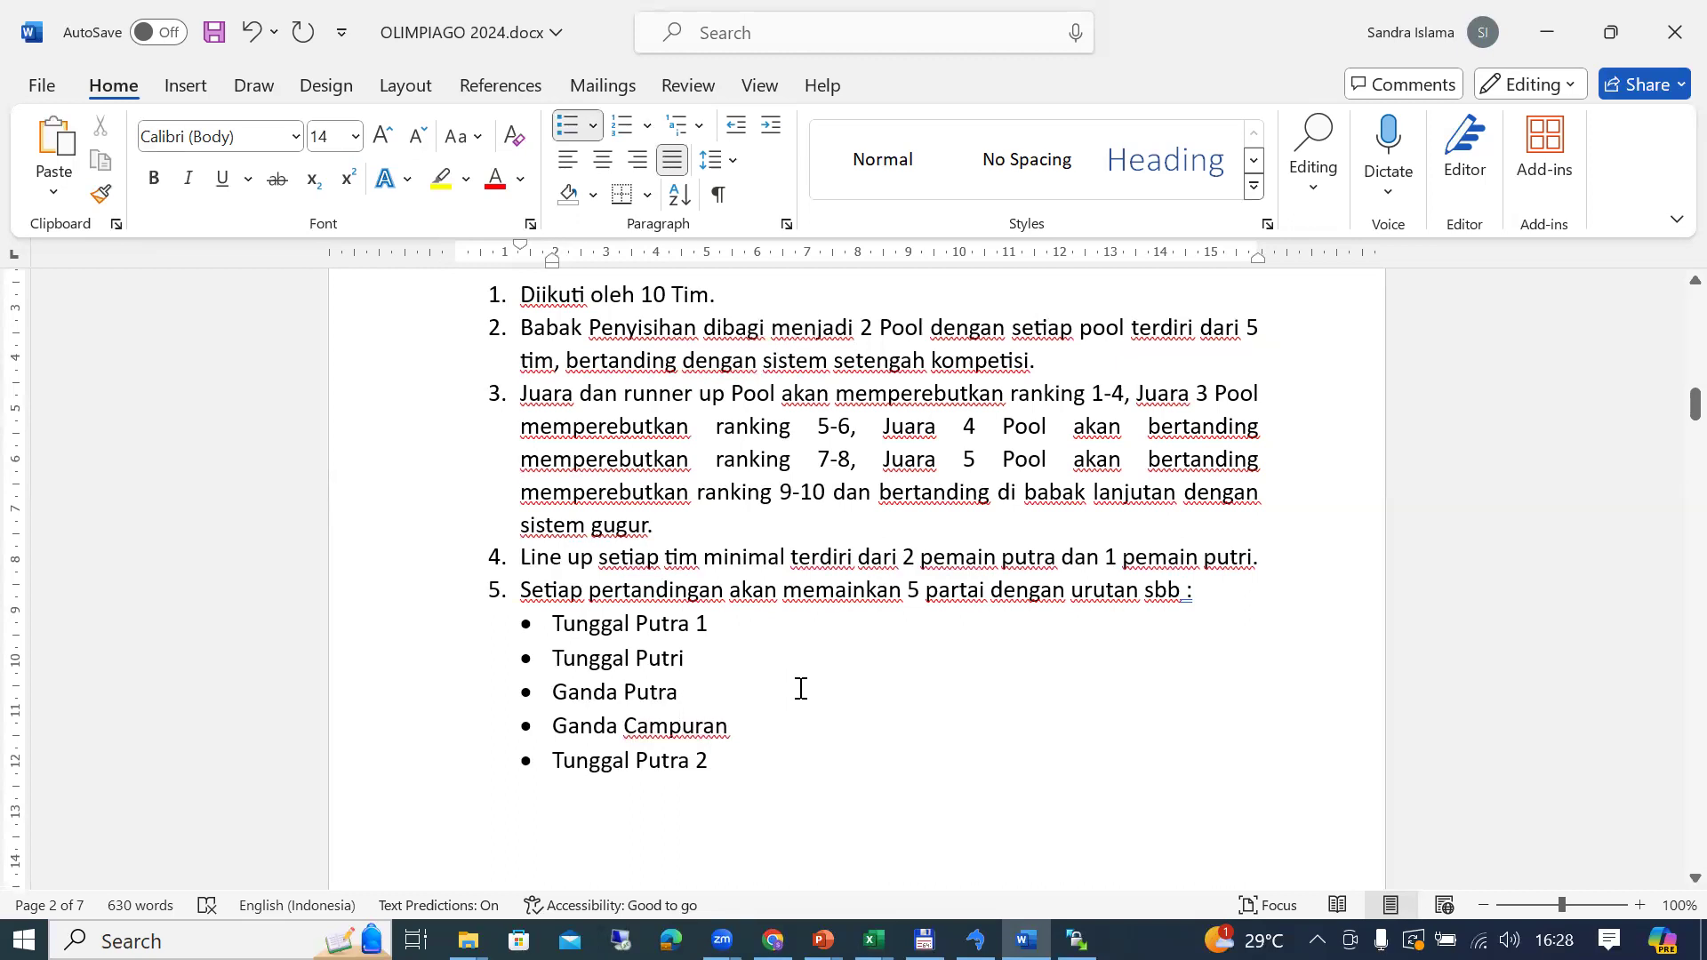
pyautogui.press('Down')
pyautogui.click(720, 656)
pyautogui.doubleClick(680, 726)
pyautogui.click(774, 734)
# Step: Switch to the Peserta dan Jadwal OlimpiaGO workbook in Excel and open the PESERTA sheet
pyautogui.click(873, 940)
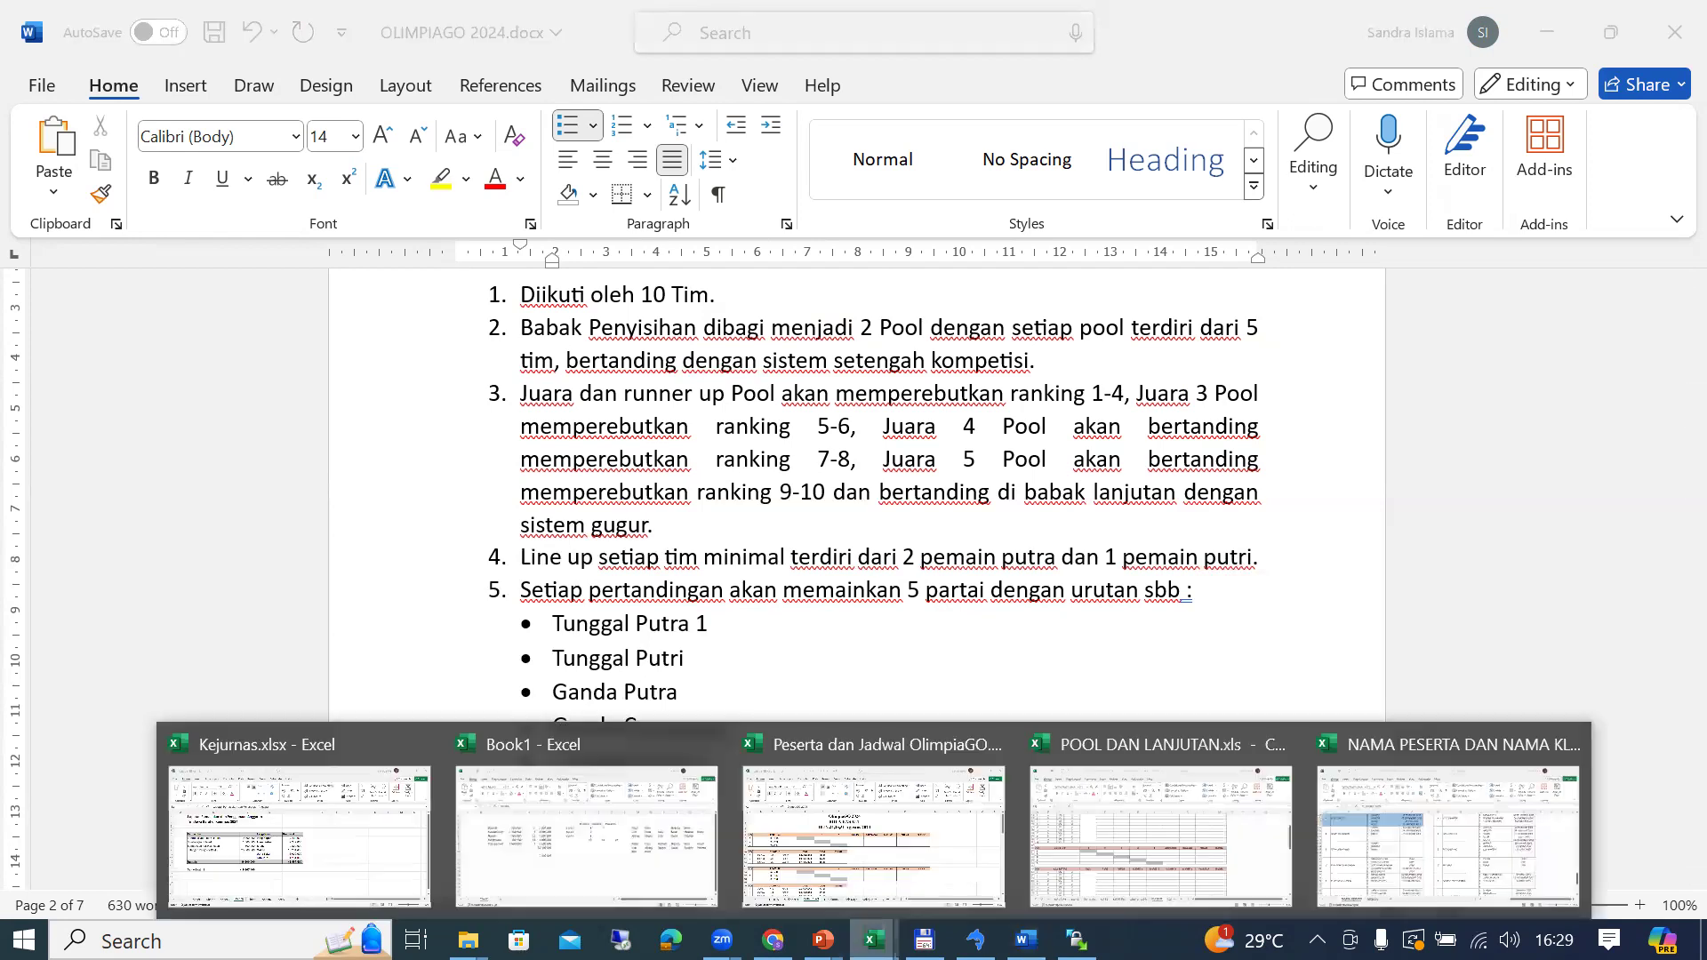
pyautogui.click(822, 853)
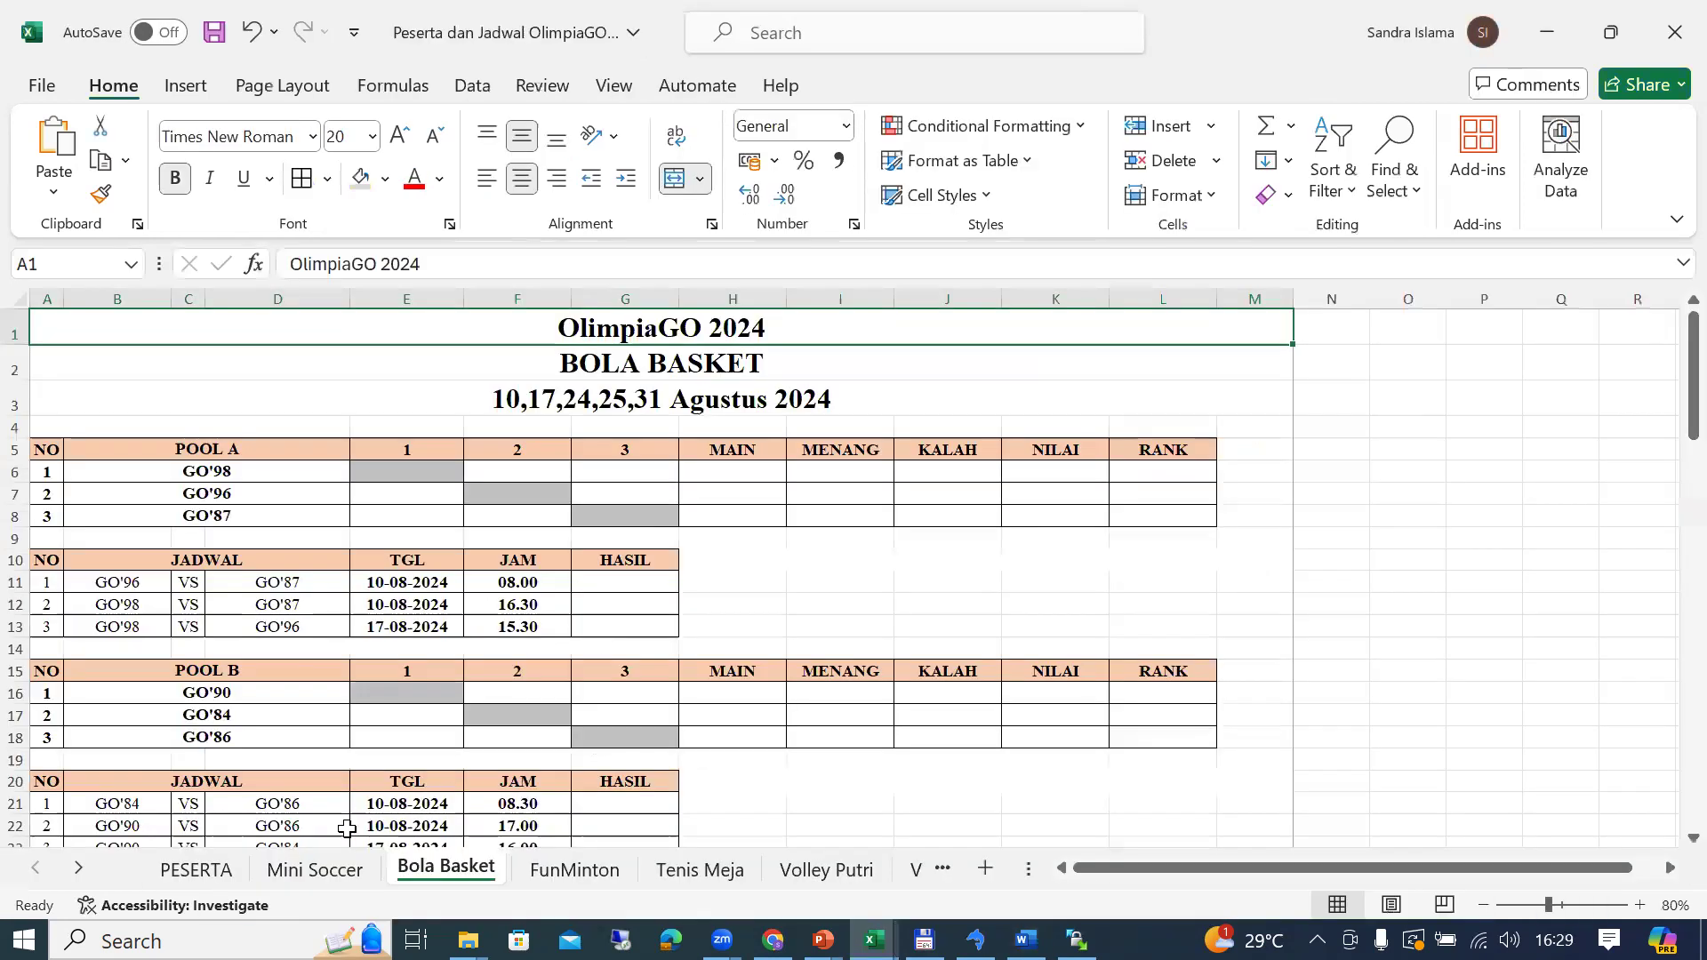
pyautogui.click(195, 869)
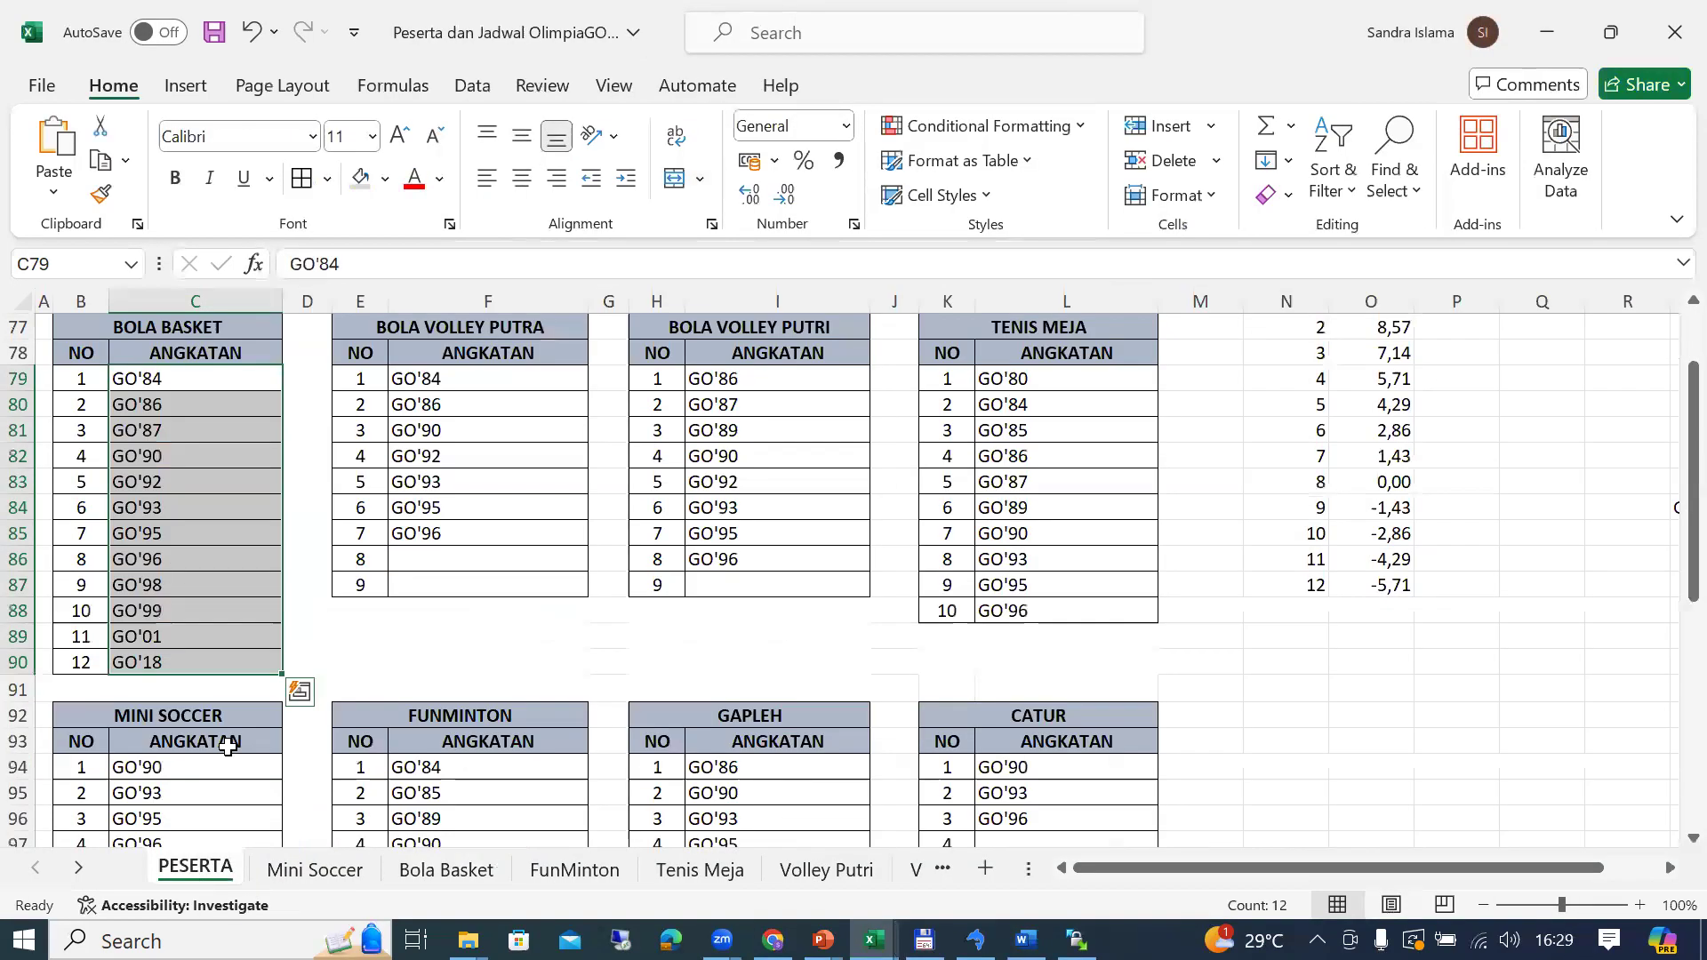
# Step: Go through the list of classes registered for TENIS MEJA on the PESERTA sheet
pyautogui.click(441, 503)
pyautogui.press('Right')
pyautogui.press('Right')
pyautogui.press('Right')
pyautogui.press('Right')
pyautogui.press('Right')
pyautogui.press('Right')
pyautogui.press('Up')
pyautogui.press('Up')
pyautogui.press('Up')
pyautogui.press('Up')
pyautogui.press('Up')
pyautogui.press('Down')
pyautogui.press('Down')
pyautogui.press('Down')
pyautogui.press('Down')
pyautogui.press('Down')
pyautogui.press('Down')
pyautogui.press('Down')
pyautogui.press('Down')
pyautogui.press('Down')
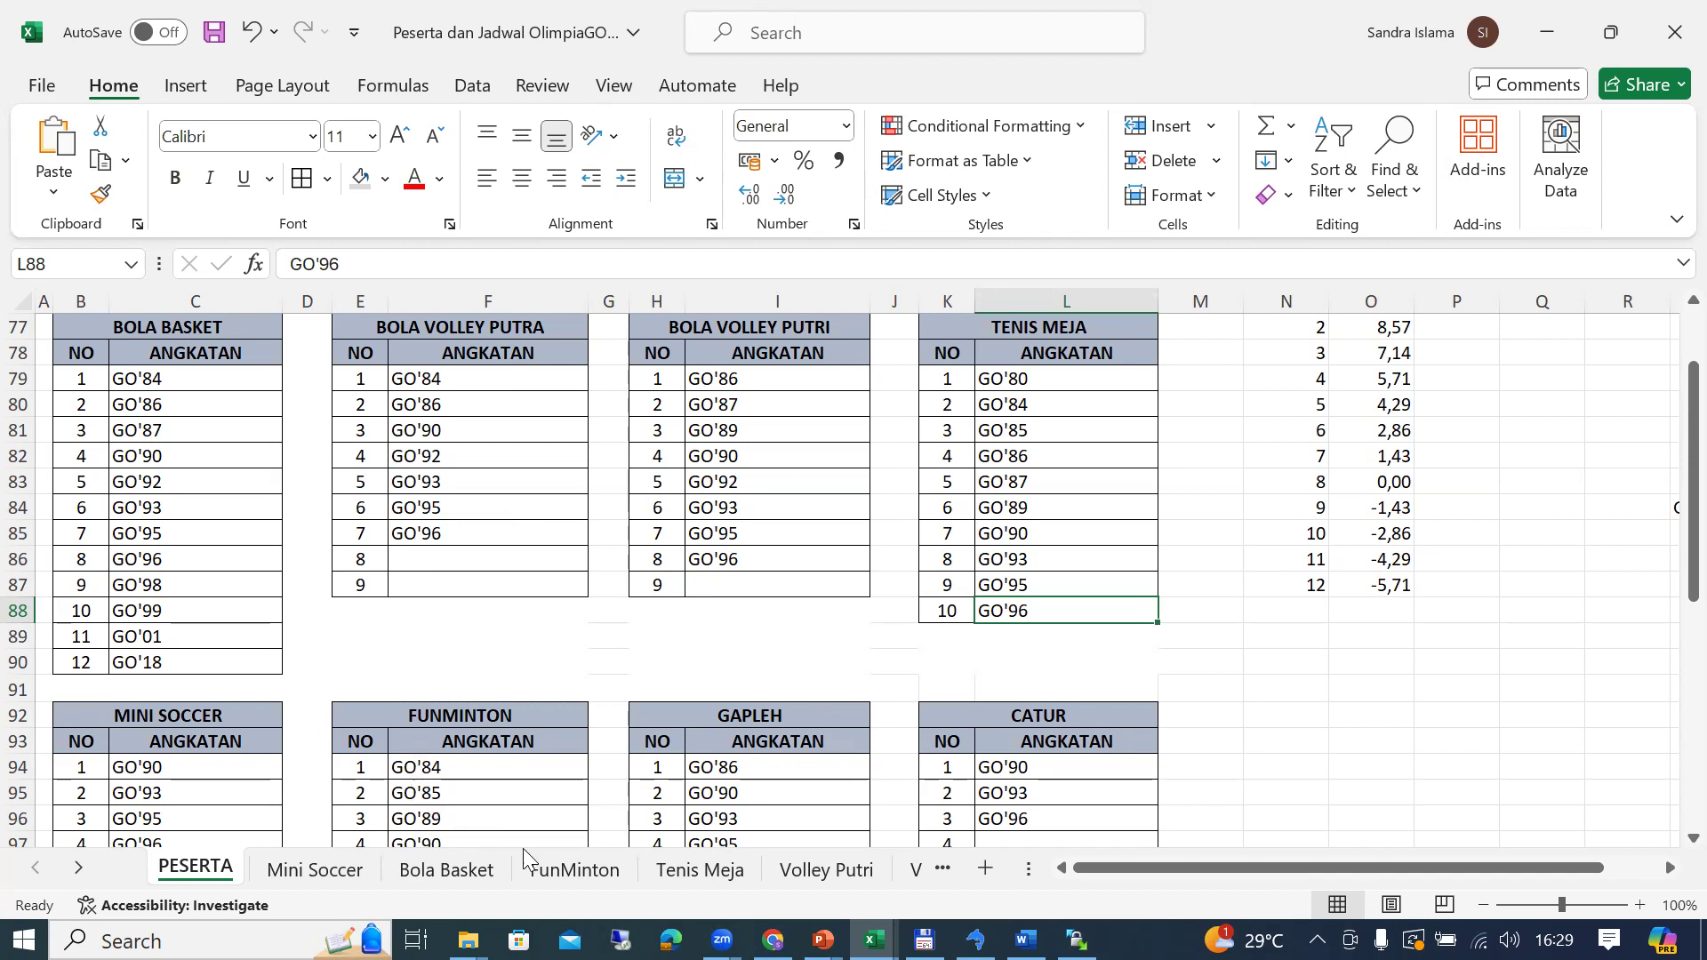
# Step: Open the Tenis Meja sheet and look over its knockout brackets, rank points and pool match schedules
pyautogui.click(715, 878)
pyautogui.click(549, 648)
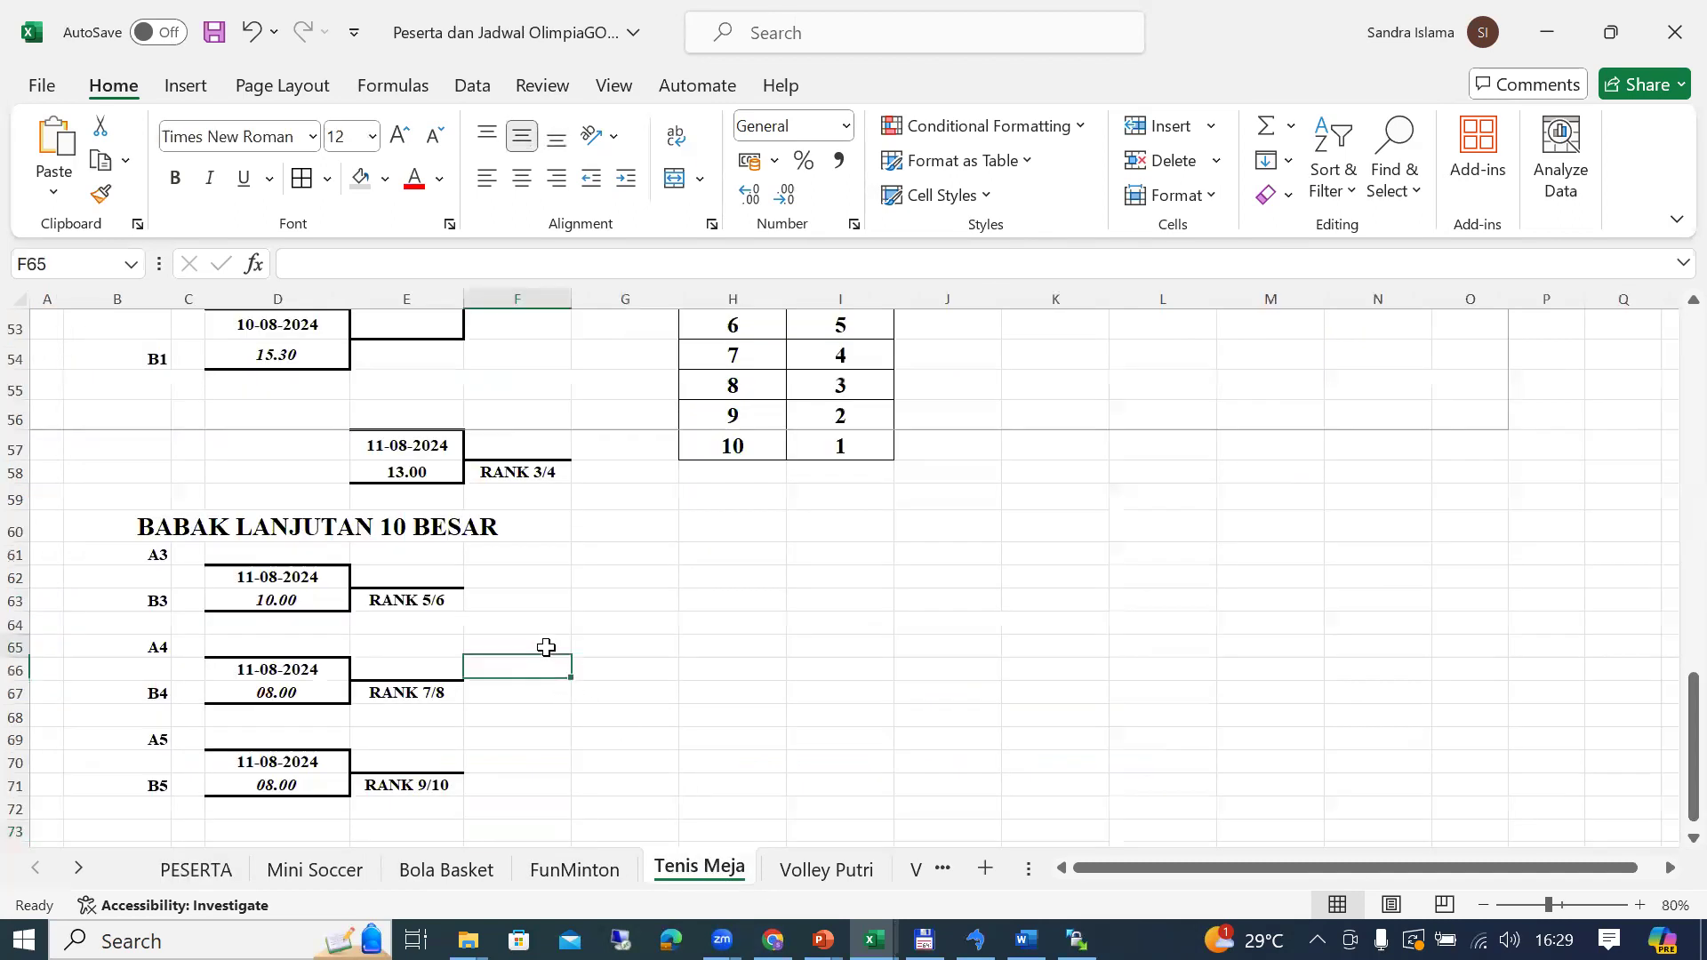
pyautogui.press('Up')
pyautogui.press('Up')
pyautogui.press('Up')
pyautogui.press('Up')
pyautogui.press('Up')
pyautogui.press('Up')
pyautogui.press('Up')
pyautogui.press('Up')
pyautogui.press('Up')
pyautogui.press('Up')
pyautogui.press('Up')
pyautogui.press('Up')
pyautogui.press('Up')
pyautogui.press('Up')
pyautogui.press('Up')
pyautogui.press('Up')
pyautogui.press('Up')
pyautogui.press('Up')
pyautogui.press('Up')
pyautogui.press('Up')
pyautogui.press('Up')
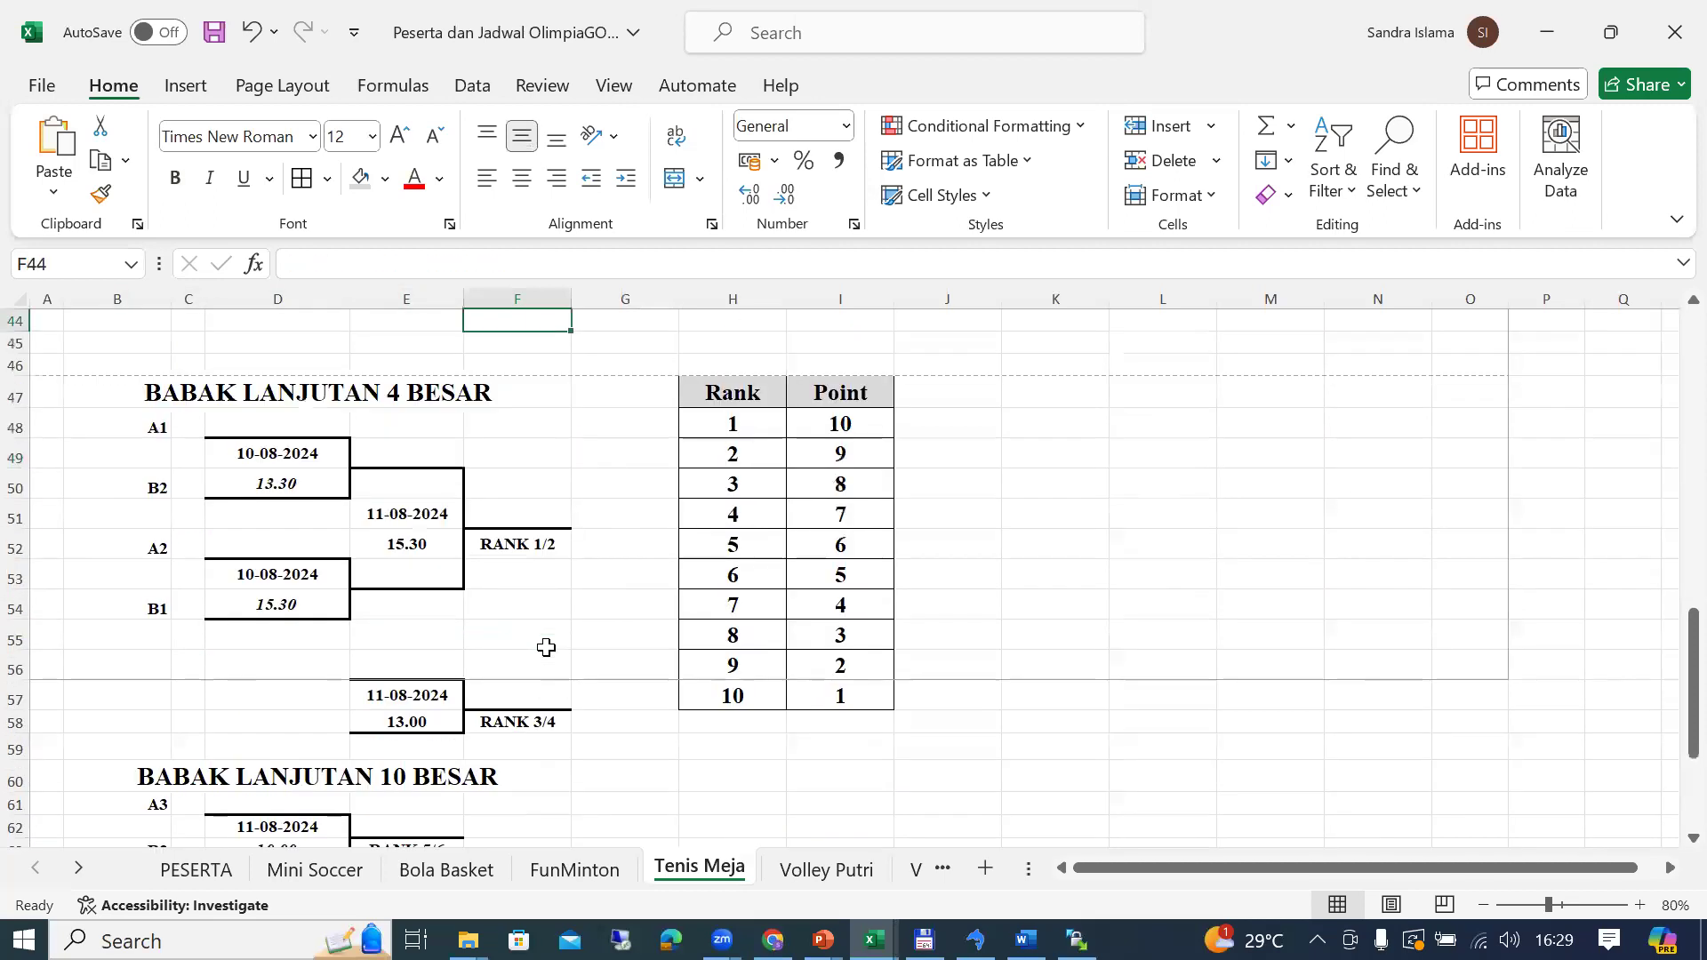
pyautogui.press('Up')
pyautogui.press('Up')
pyautogui.press('Up')
pyautogui.press('Up')
pyautogui.press('Up')
pyautogui.press('Up')
pyautogui.press('Up')
pyautogui.press('Up')
pyautogui.press('Up')
pyautogui.press('Up')
pyautogui.press('Up')
pyautogui.press('Up')
pyautogui.press('Up')
pyautogui.press('Up')
pyautogui.press('Up')
pyautogui.press('Up')
pyautogui.press('Up')
pyautogui.press('Up')
pyautogui.press('Up')
pyautogui.press('Up')
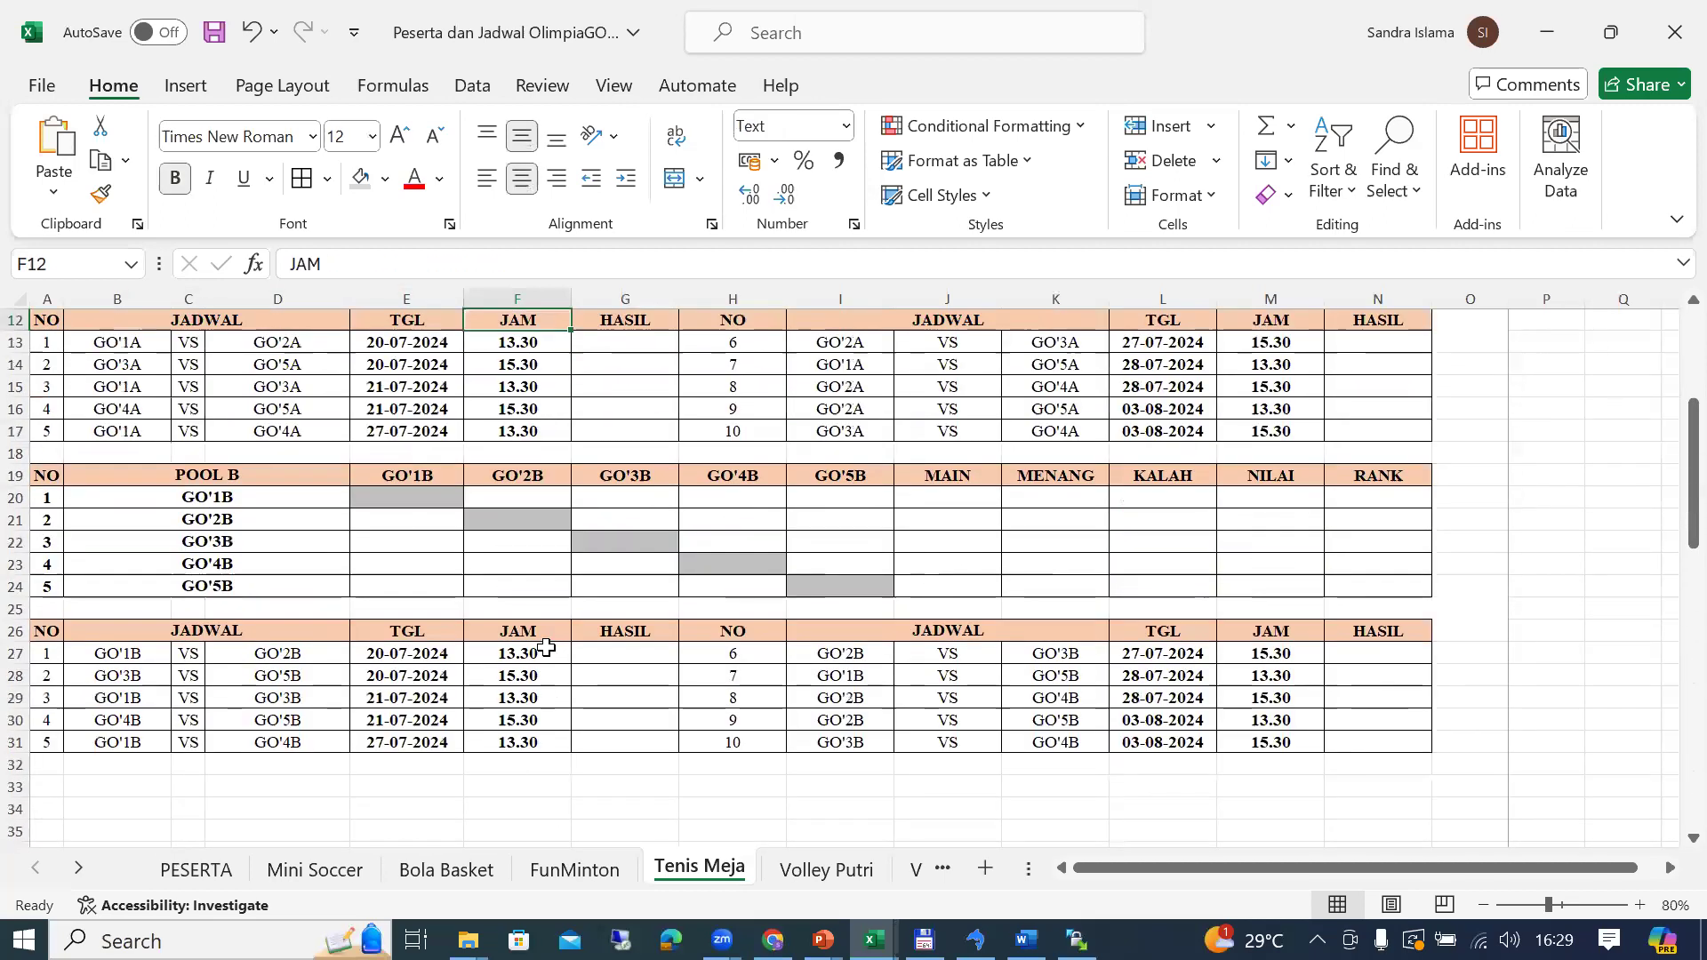
# Step: Replace the placeholder of the first Pool A team with GO'89 on the Tenis Meja sheet
pyautogui.press('Down')
pyautogui.press('Down')
pyautogui.press('Down')
pyautogui.press('Down')
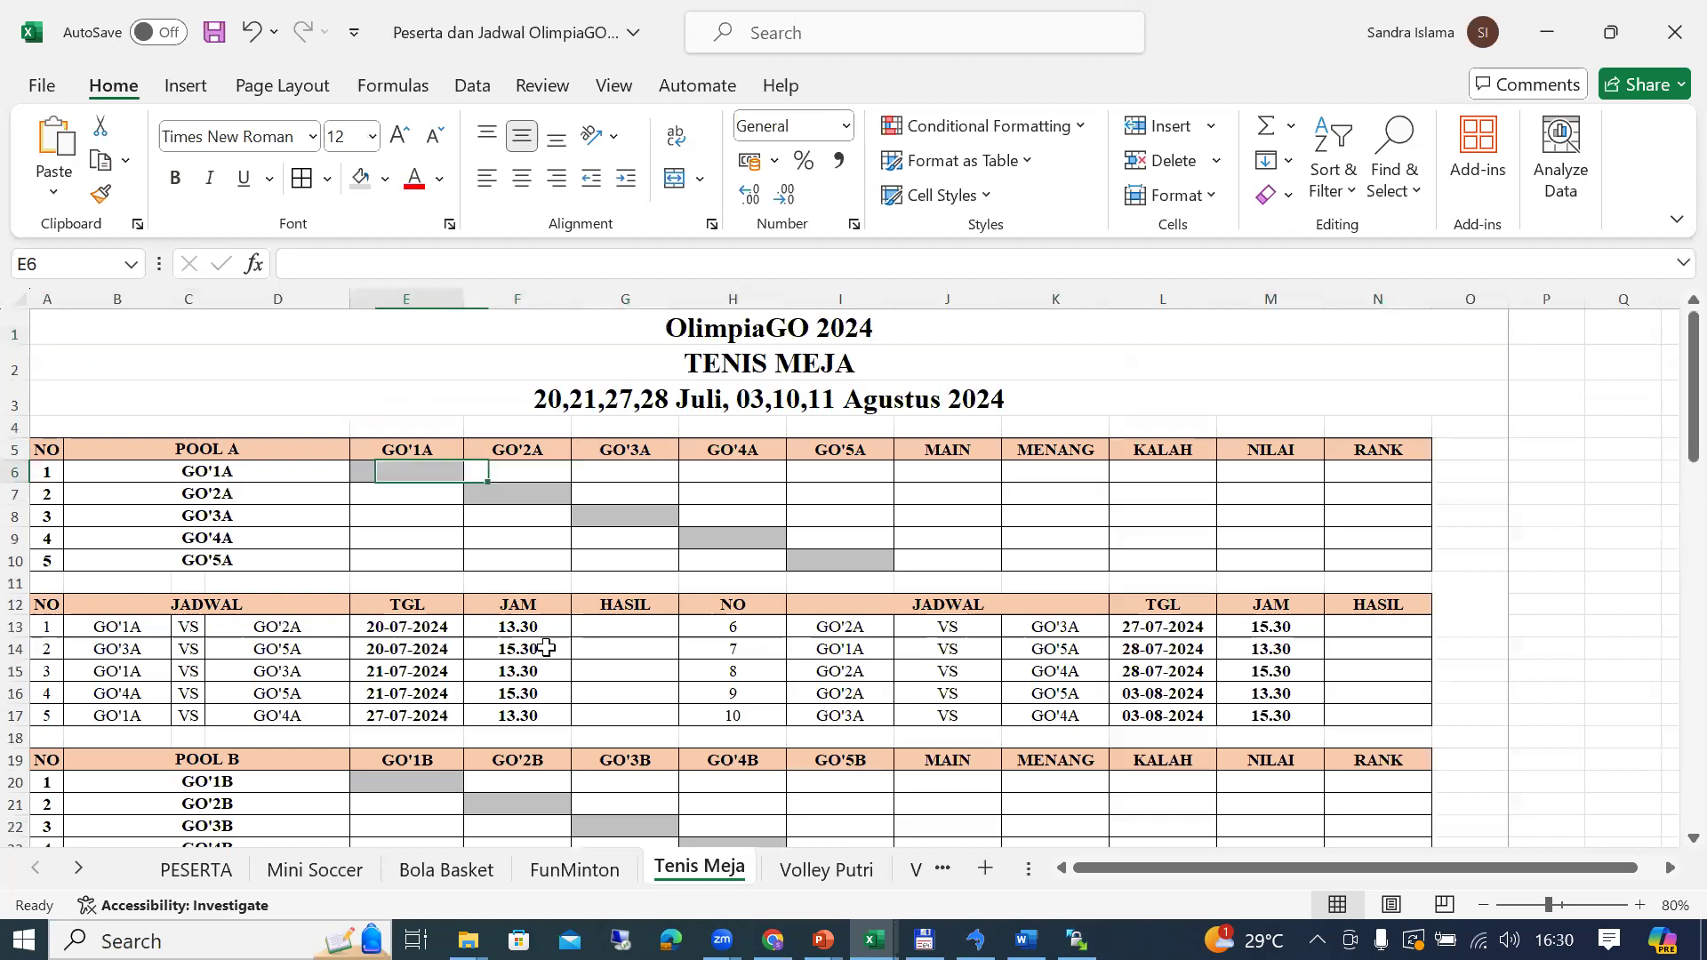
pyautogui.press('Left')
pyautogui.press('Left')
pyautogui.press('F2')
pyautogui.press('BackSpace')
pyautogui.press('BackSpace')
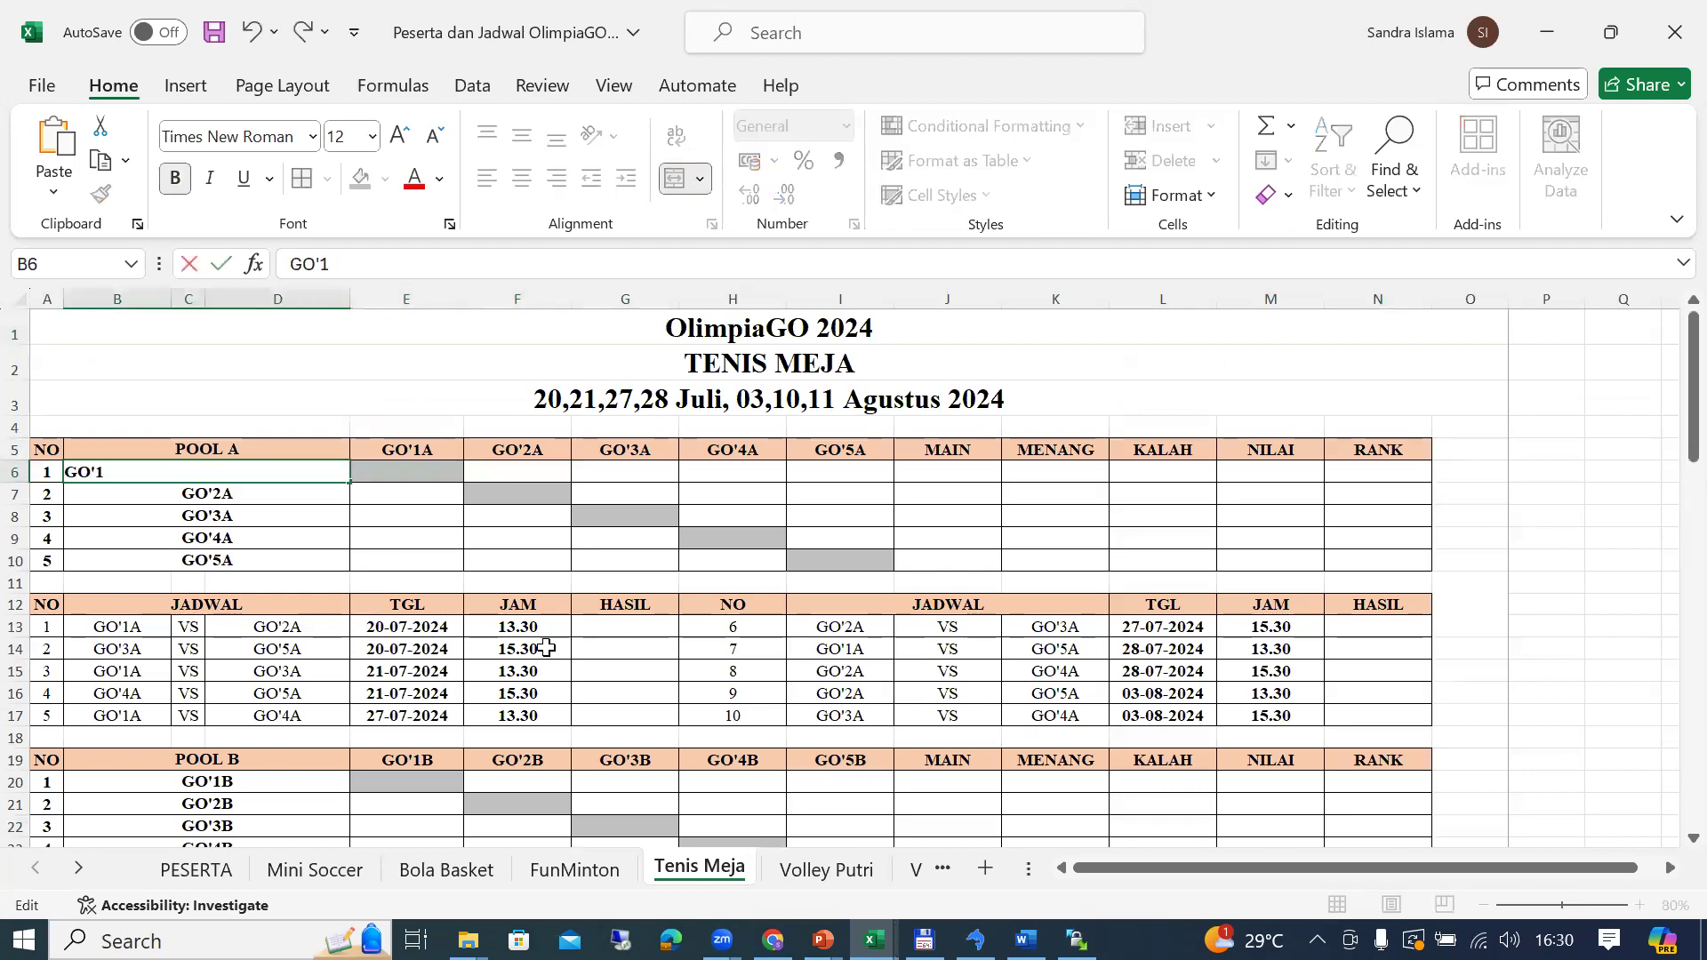
pyautogui.write('89')
pyautogui.press('Return')
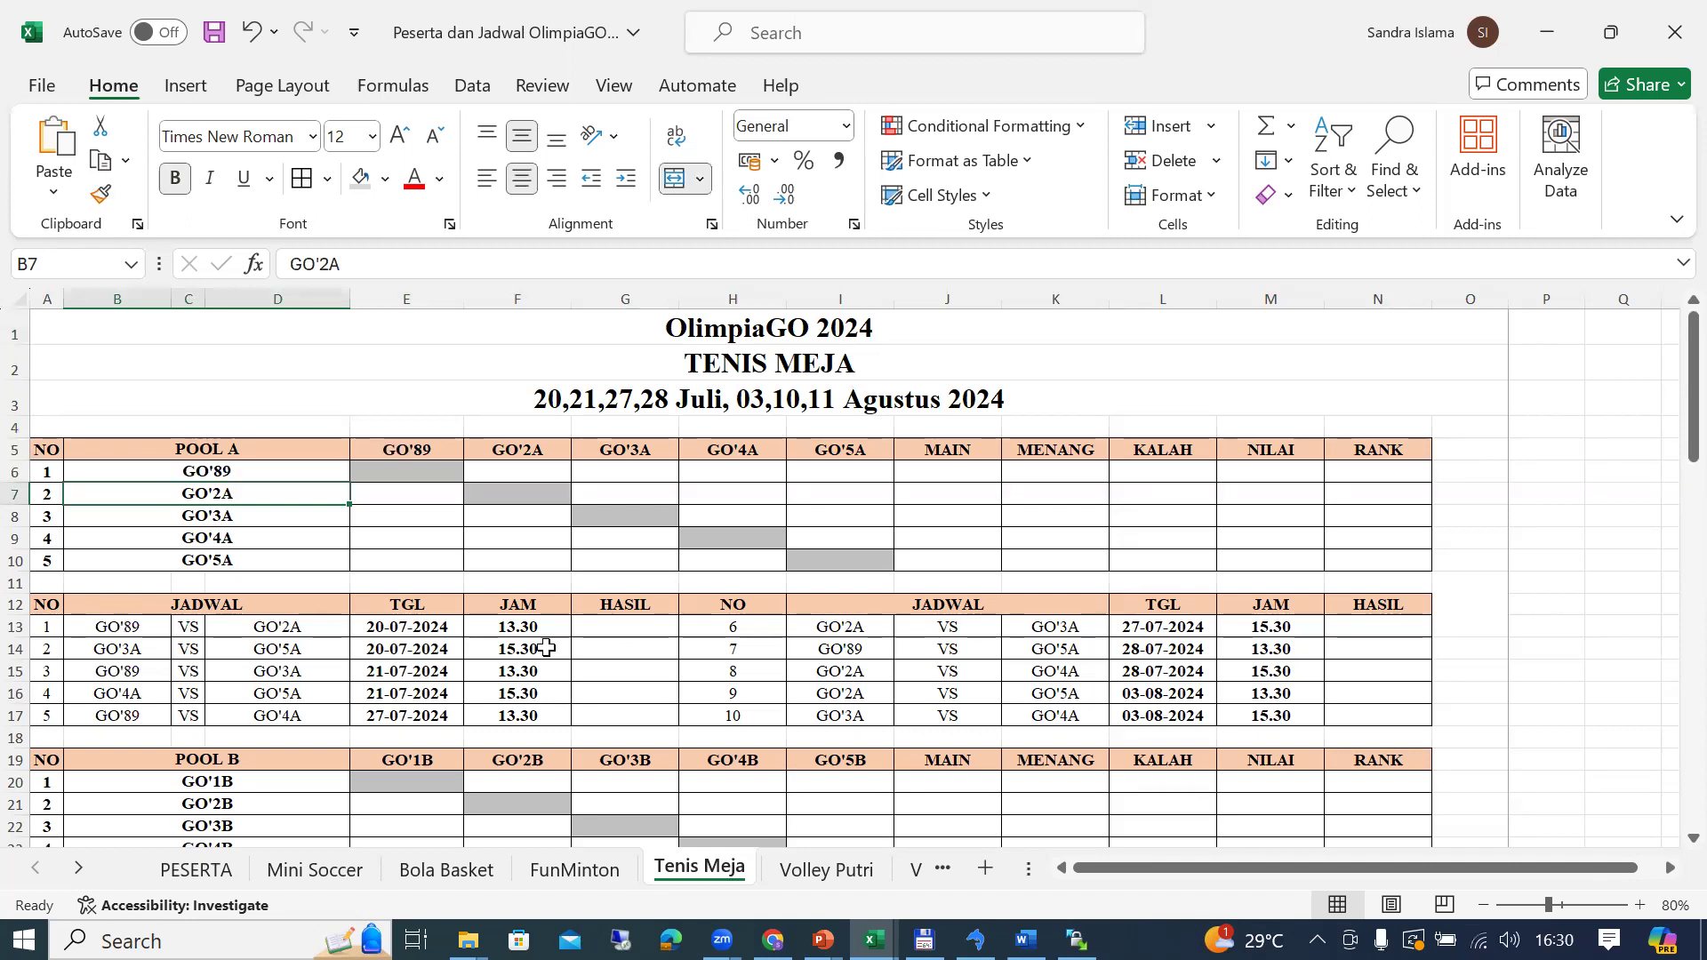
# Step: Glance at the TENIS MEJA rules in Word, and replace the first Pool B placeholder in the workbook with GO'80
pyautogui.hotkey('alt', 'Tab')
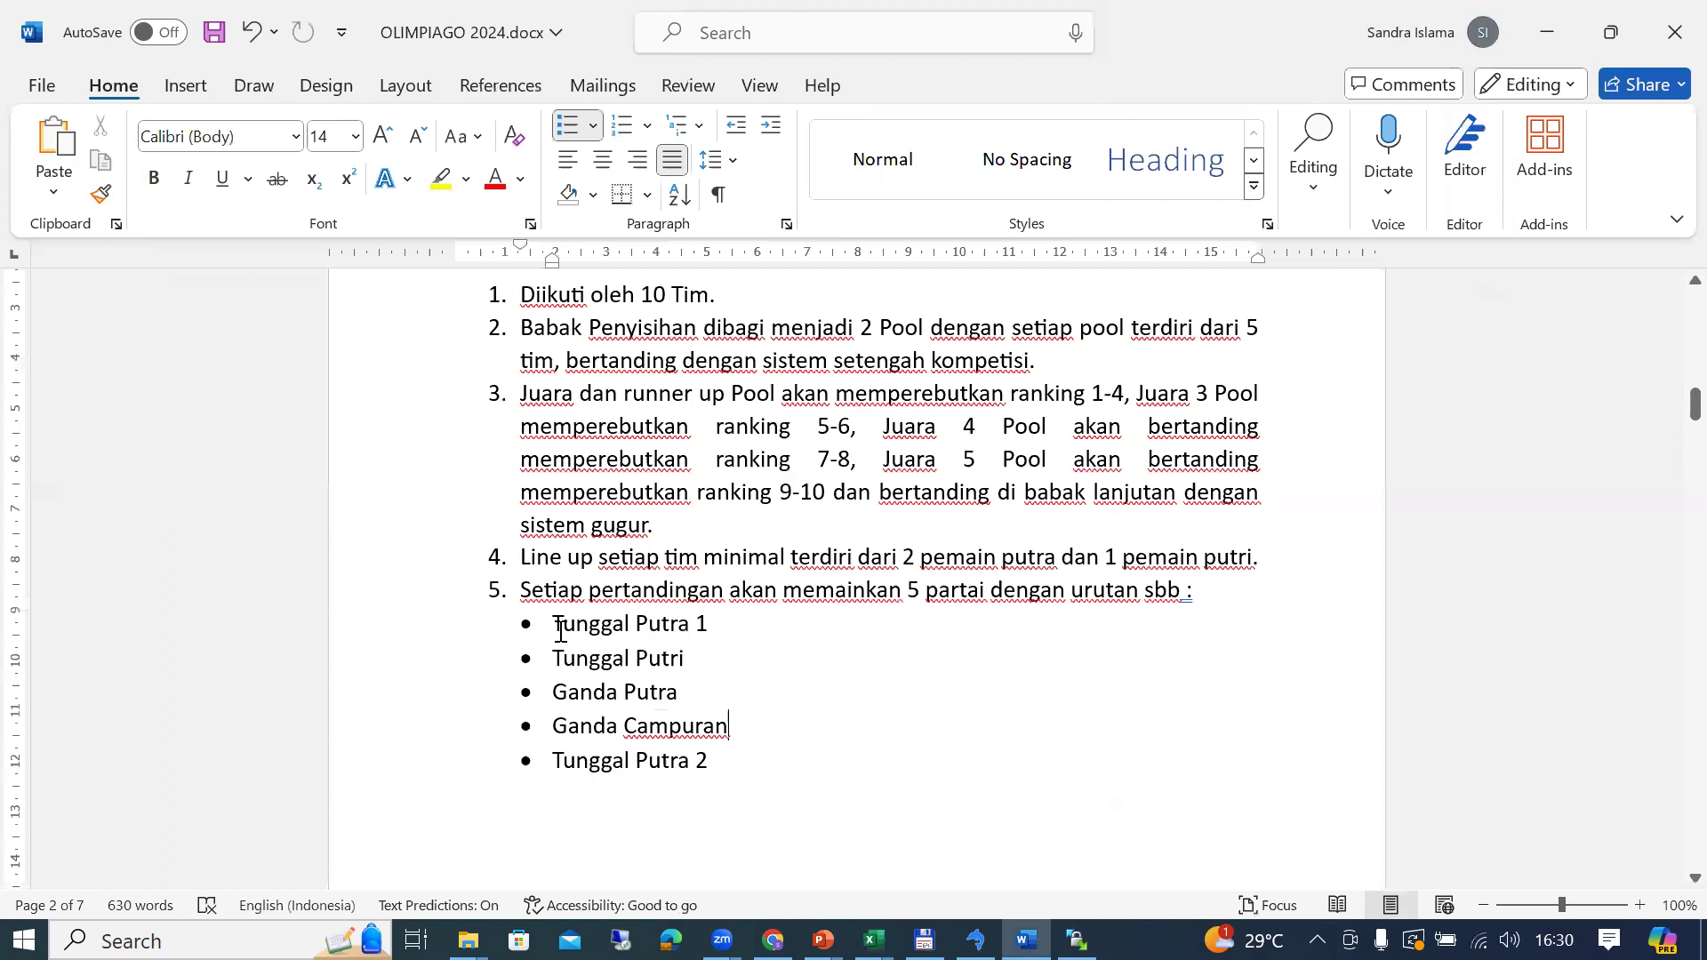
pyautogui.hotkey('alt', 'Tab')
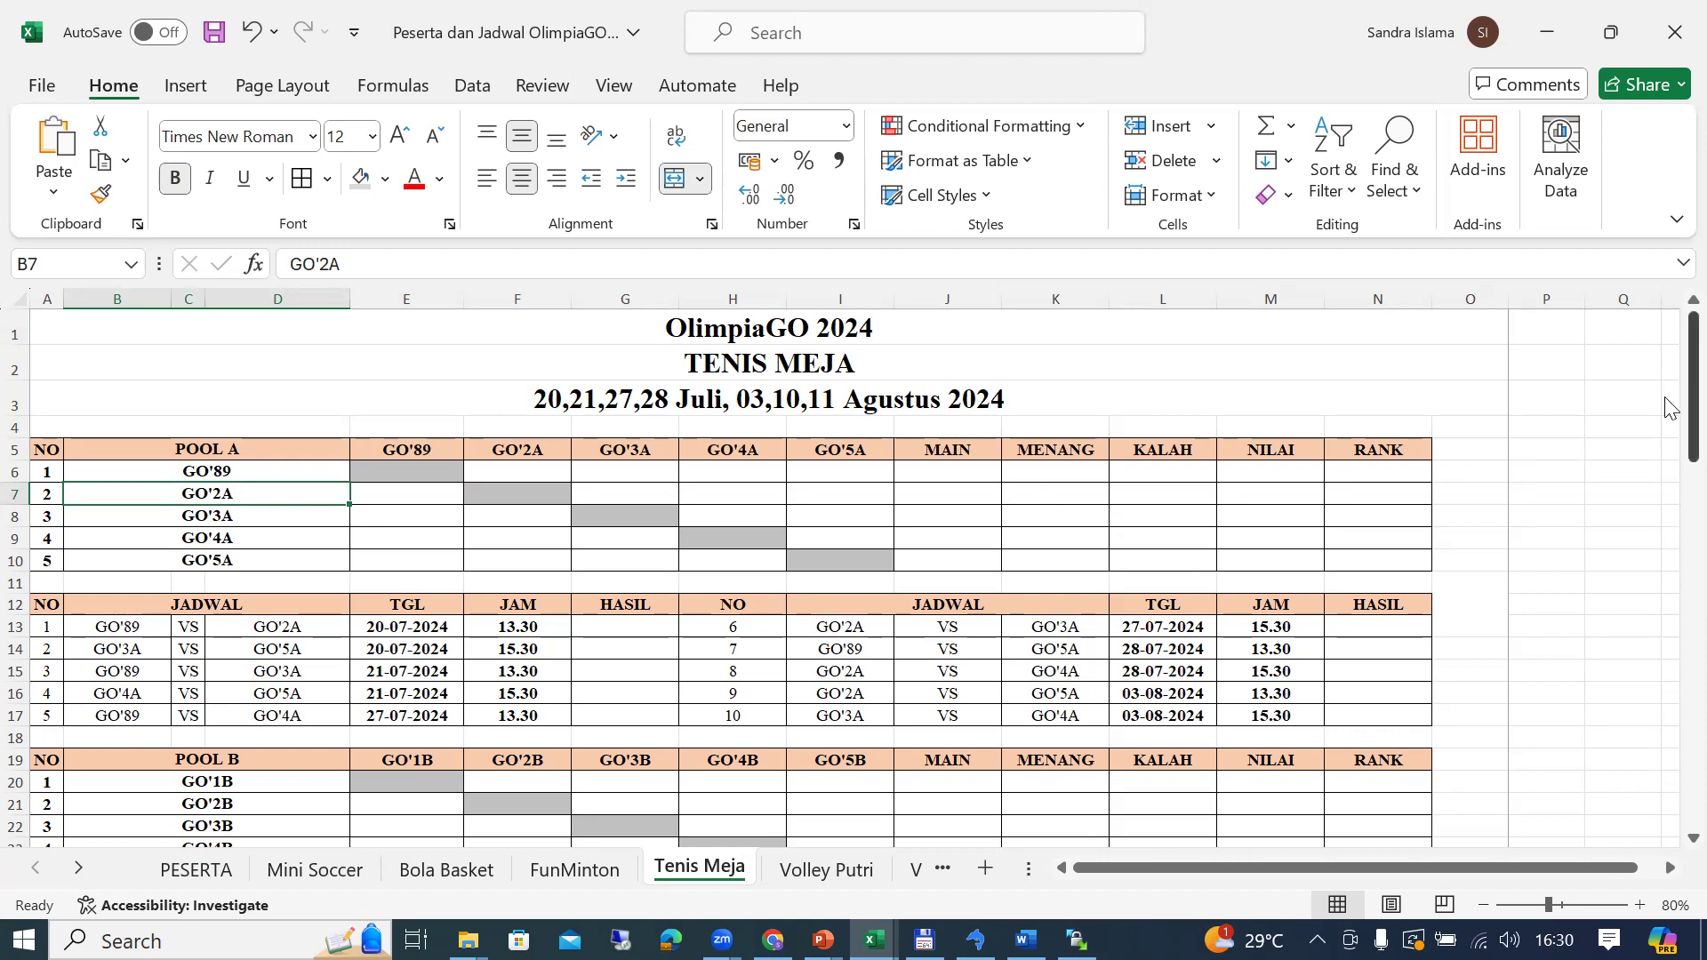
pyautogui.moveTo(1668, 405); pyautogui.dragTo(1668, 512)
pyautogui.doubleClick(240, 449)
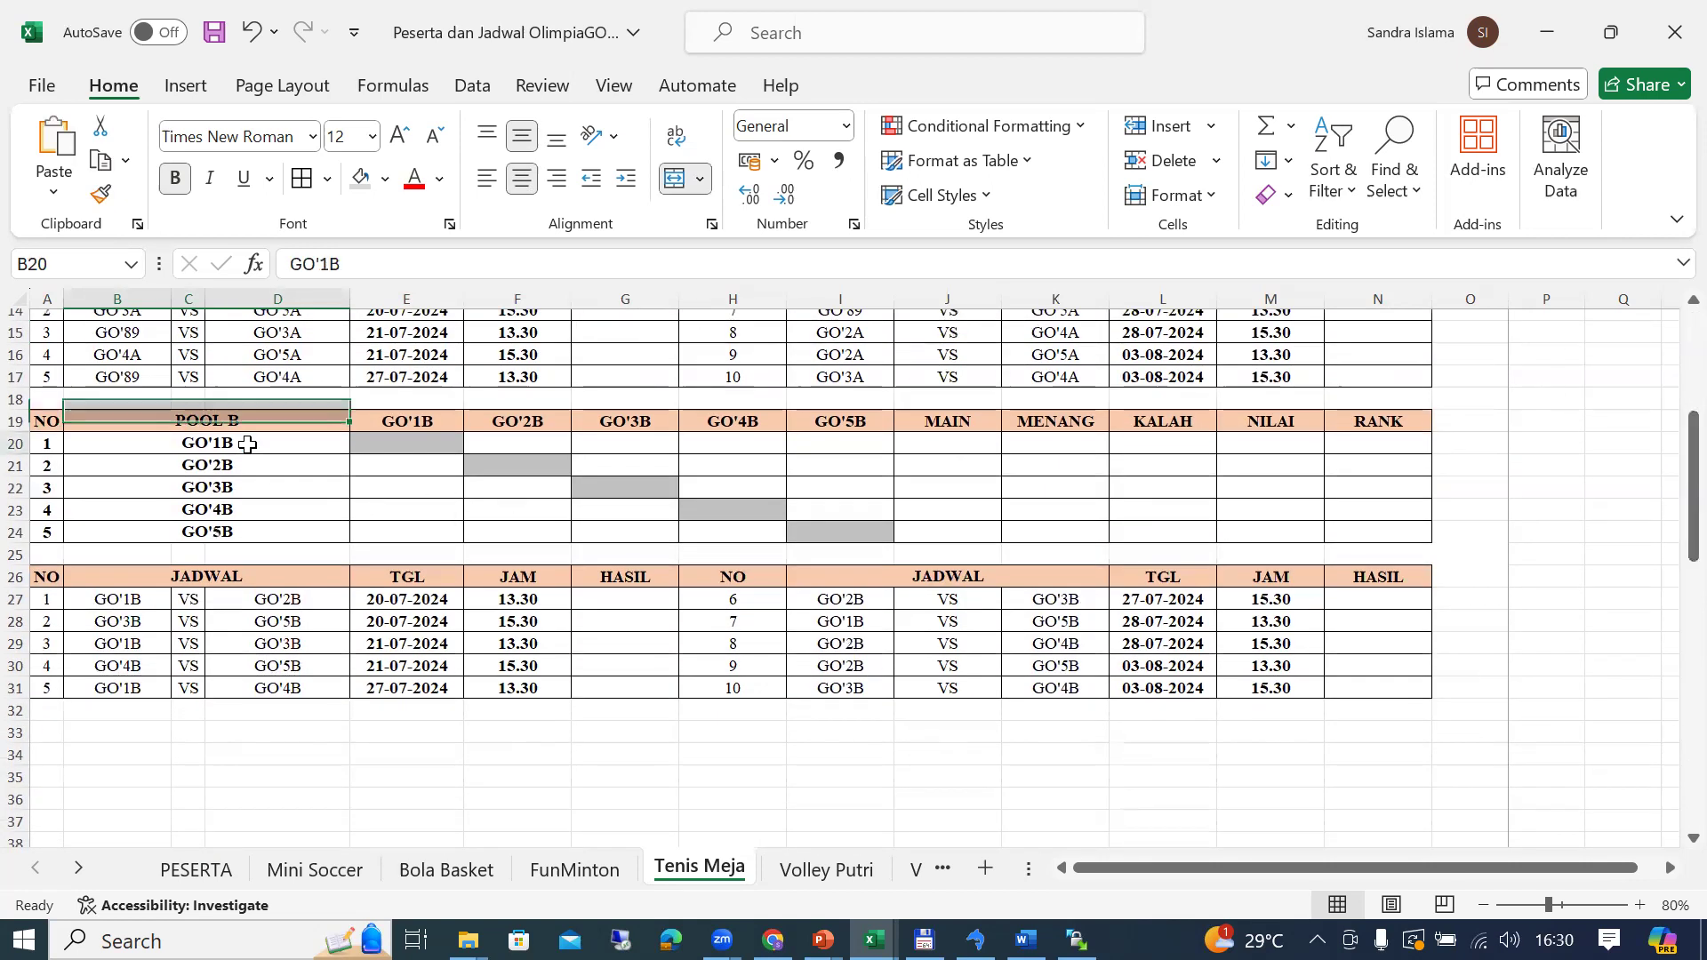
pyautogui.press('BackSpace')
pyautogui.press('BackSpace')
pyautogui.write('80')
pyautogui.press('Return')
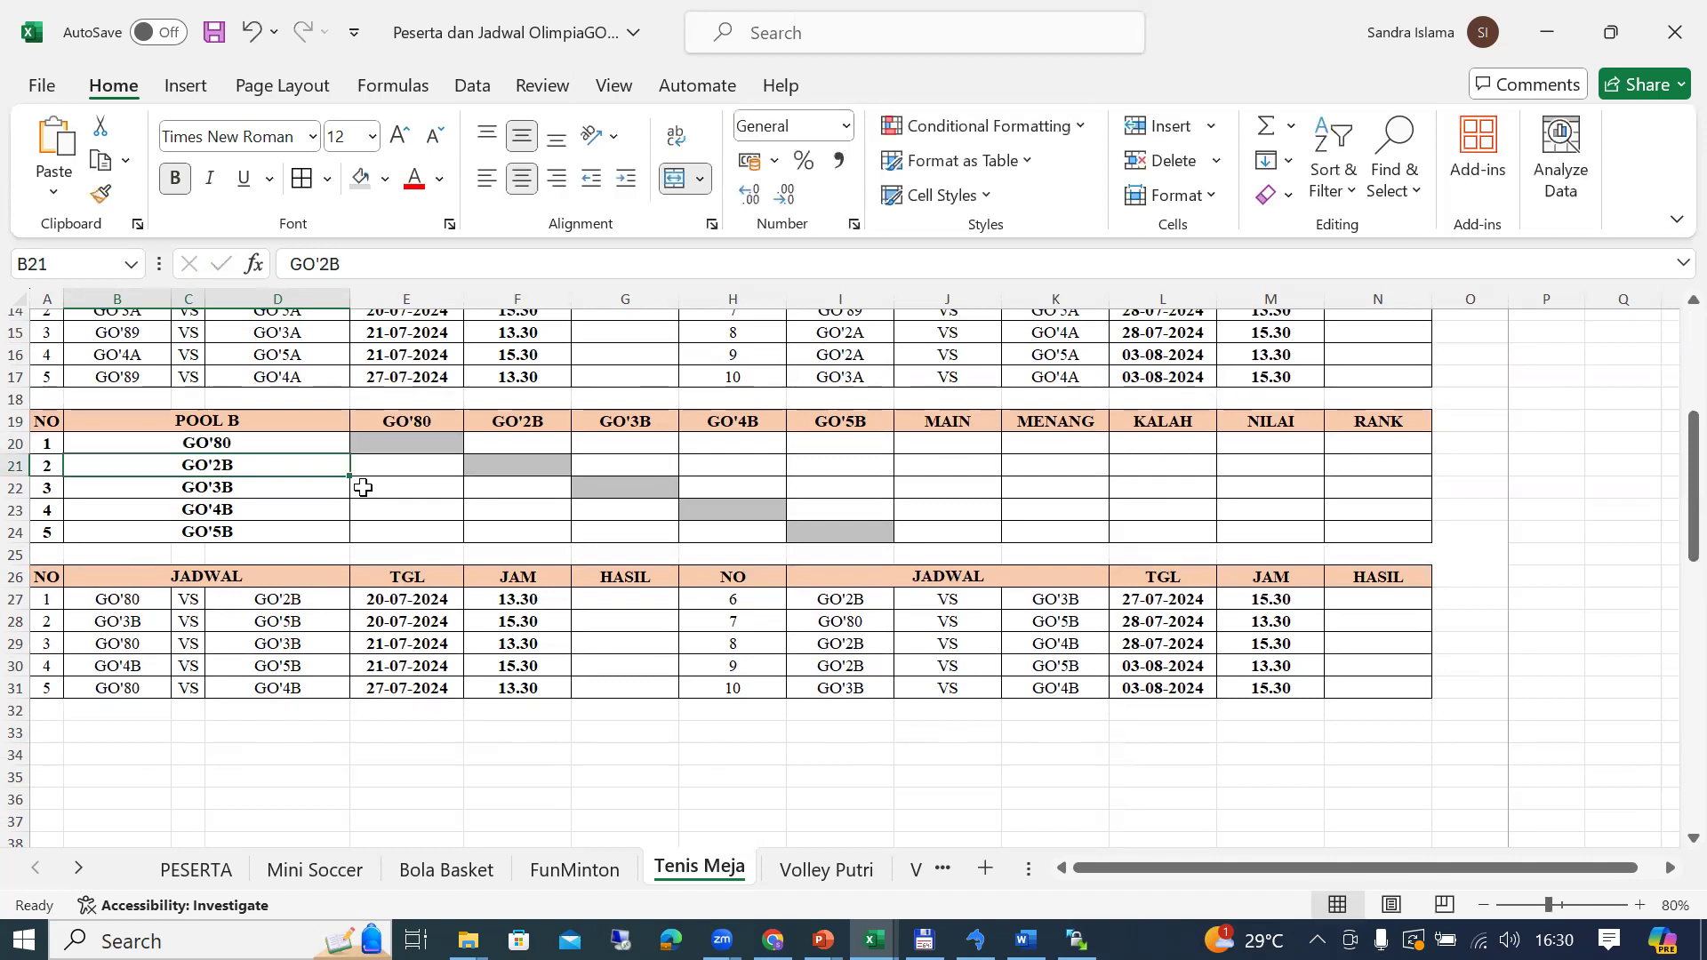
# Step: Look over the Pool A table and match schedule, comparing them with the TENIS MEJA rules in the Word document
pyautogui.press('Up')
pyautogui.press('Up')
pyautogui.press('Up')
pyautogui.press('Up')
pyautogui.press('Up')
pyautogui.press('Up')
pyautogui.press('Up')
pyautogui.press('Up')
pyautogui.press('Up')
pyautogui.press('Up')
pyautogui.press('Up')
pyautogui.press('Up')
pyautogui.press('Up')
pyautogui.press('Up')
pyautogui.press('Up')
pyautogui.press('Up')
pyautogui.press('Up')
pyautogui.press('Up')
pyautogui.press('Up')
pyautogui.press('Up')
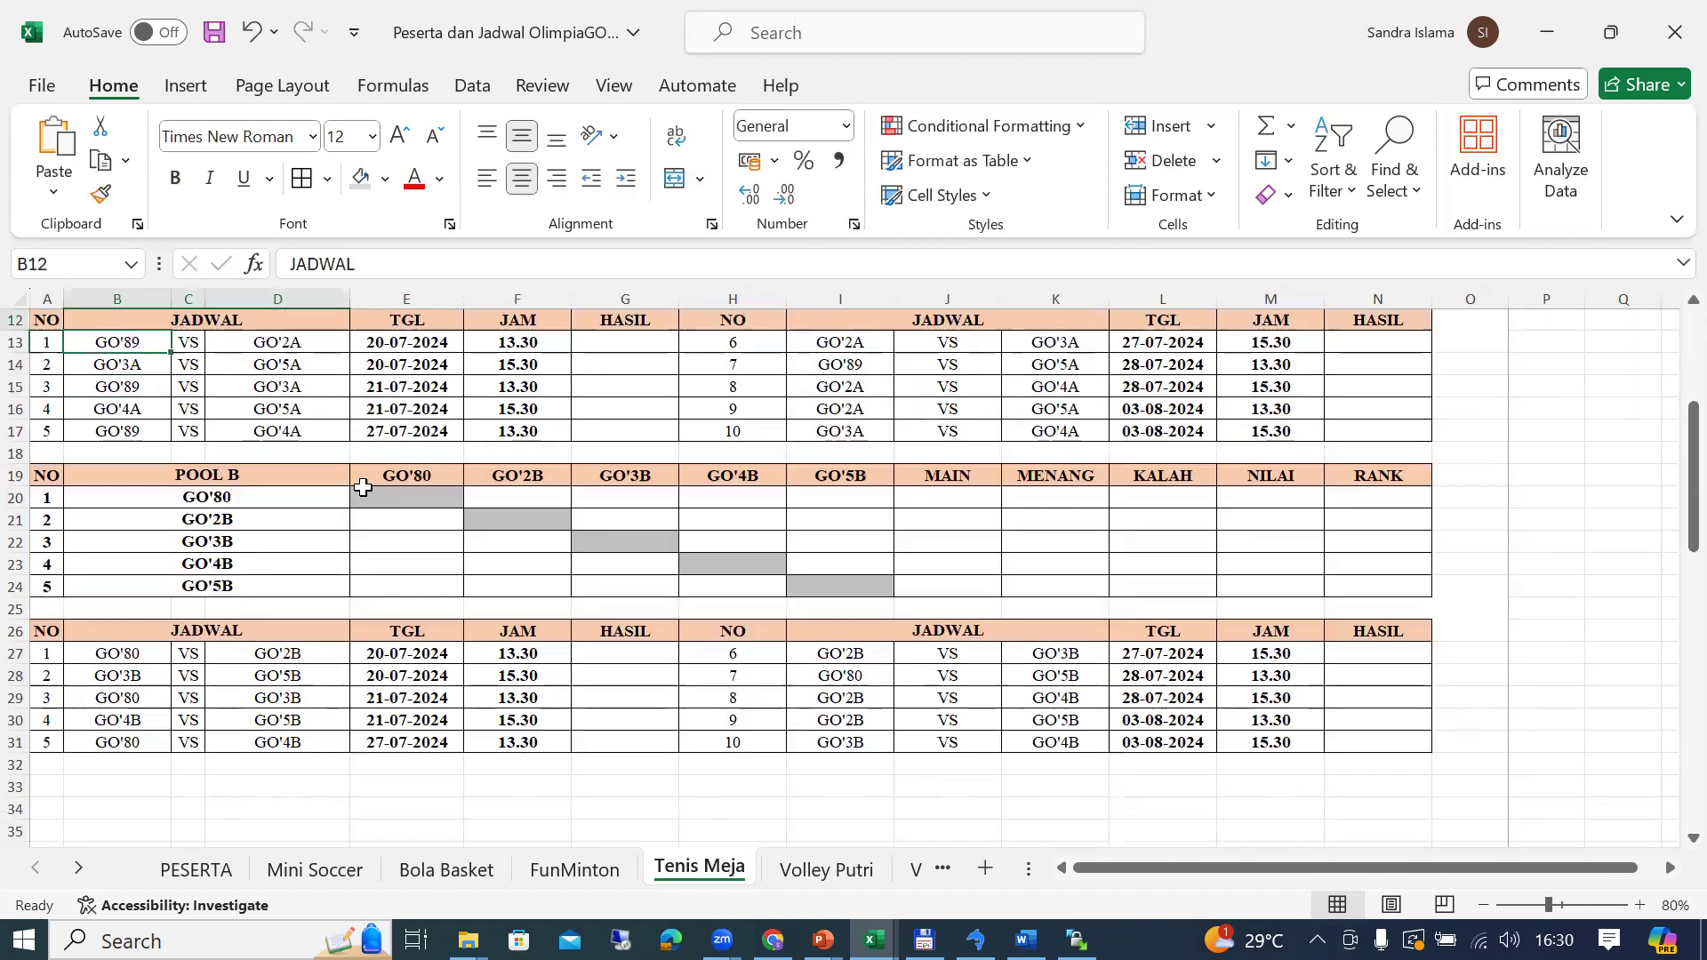
pyautogui.press('Down')
pyautogui.press('Down')
pyautogui.press('Down')
pyautogui.press('Down')
pyautogui.press('Down')
pyautogui.press('Down')
pyautogui.press('Down')
pyautogui.press('Down')
pyautogui.press('Right')
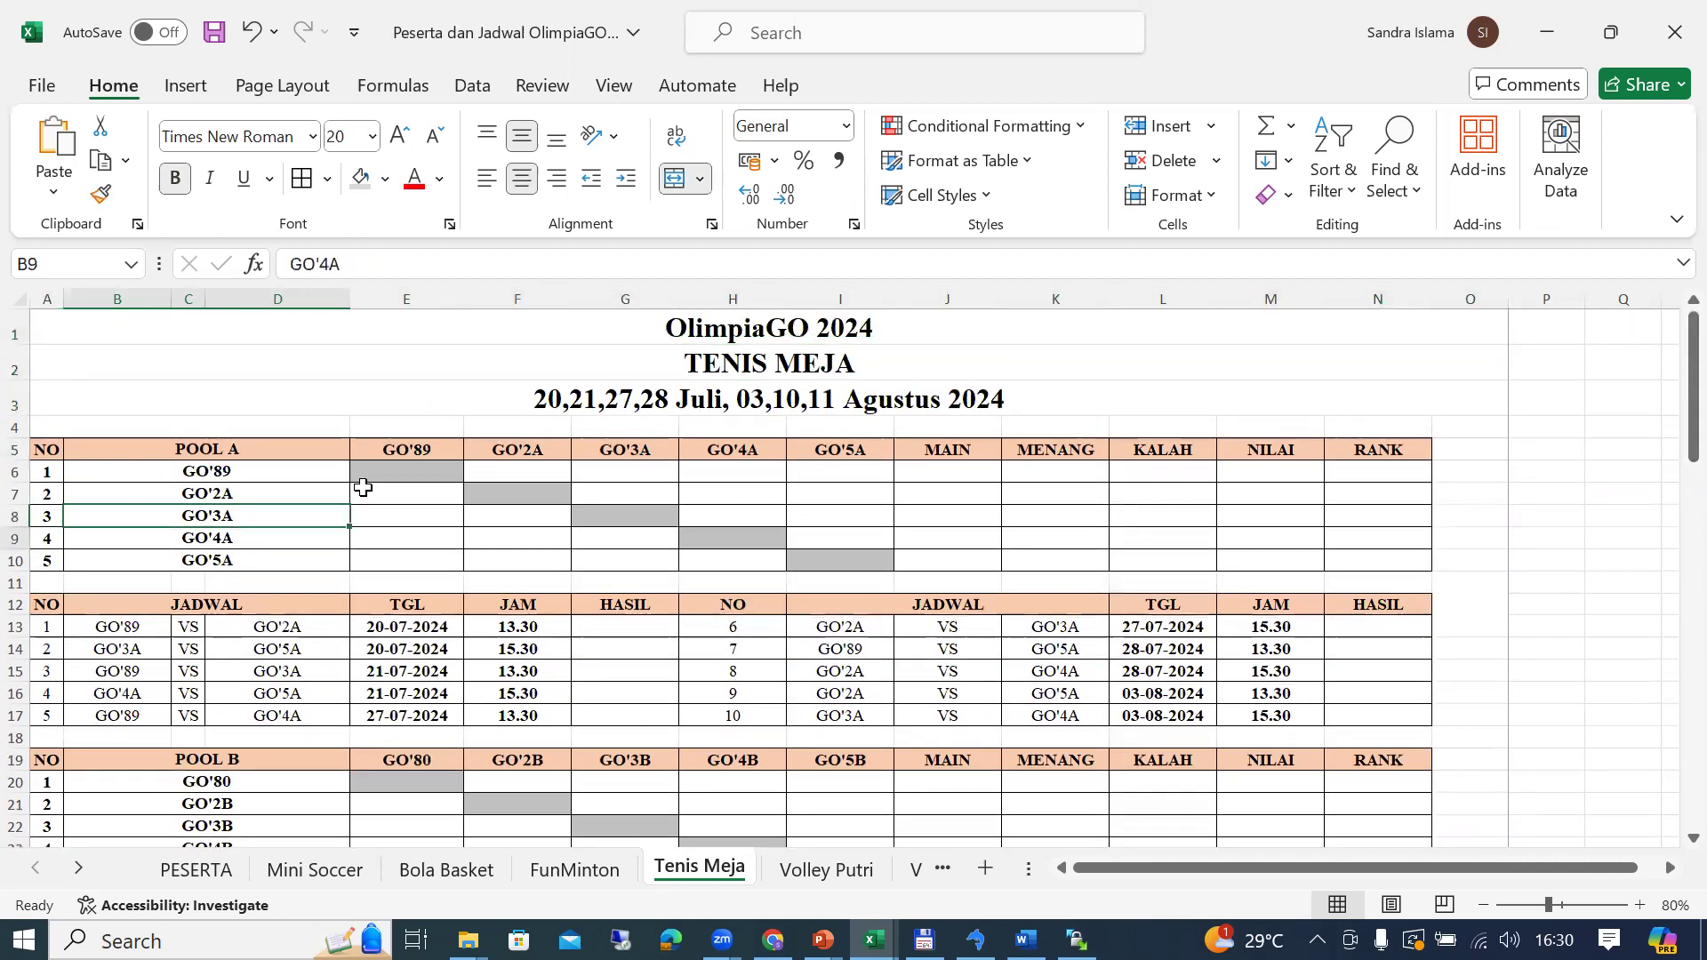
pyautogui.press('Down')
pyautogui.press('Down')
pyautogui.press('Down')
pyautogui.press('Down')
pyautogui.press('Down')
pyautogui.press('Down')
pyautogui.press('Down')
pyautogui.hotkey('alt', 'Tab')
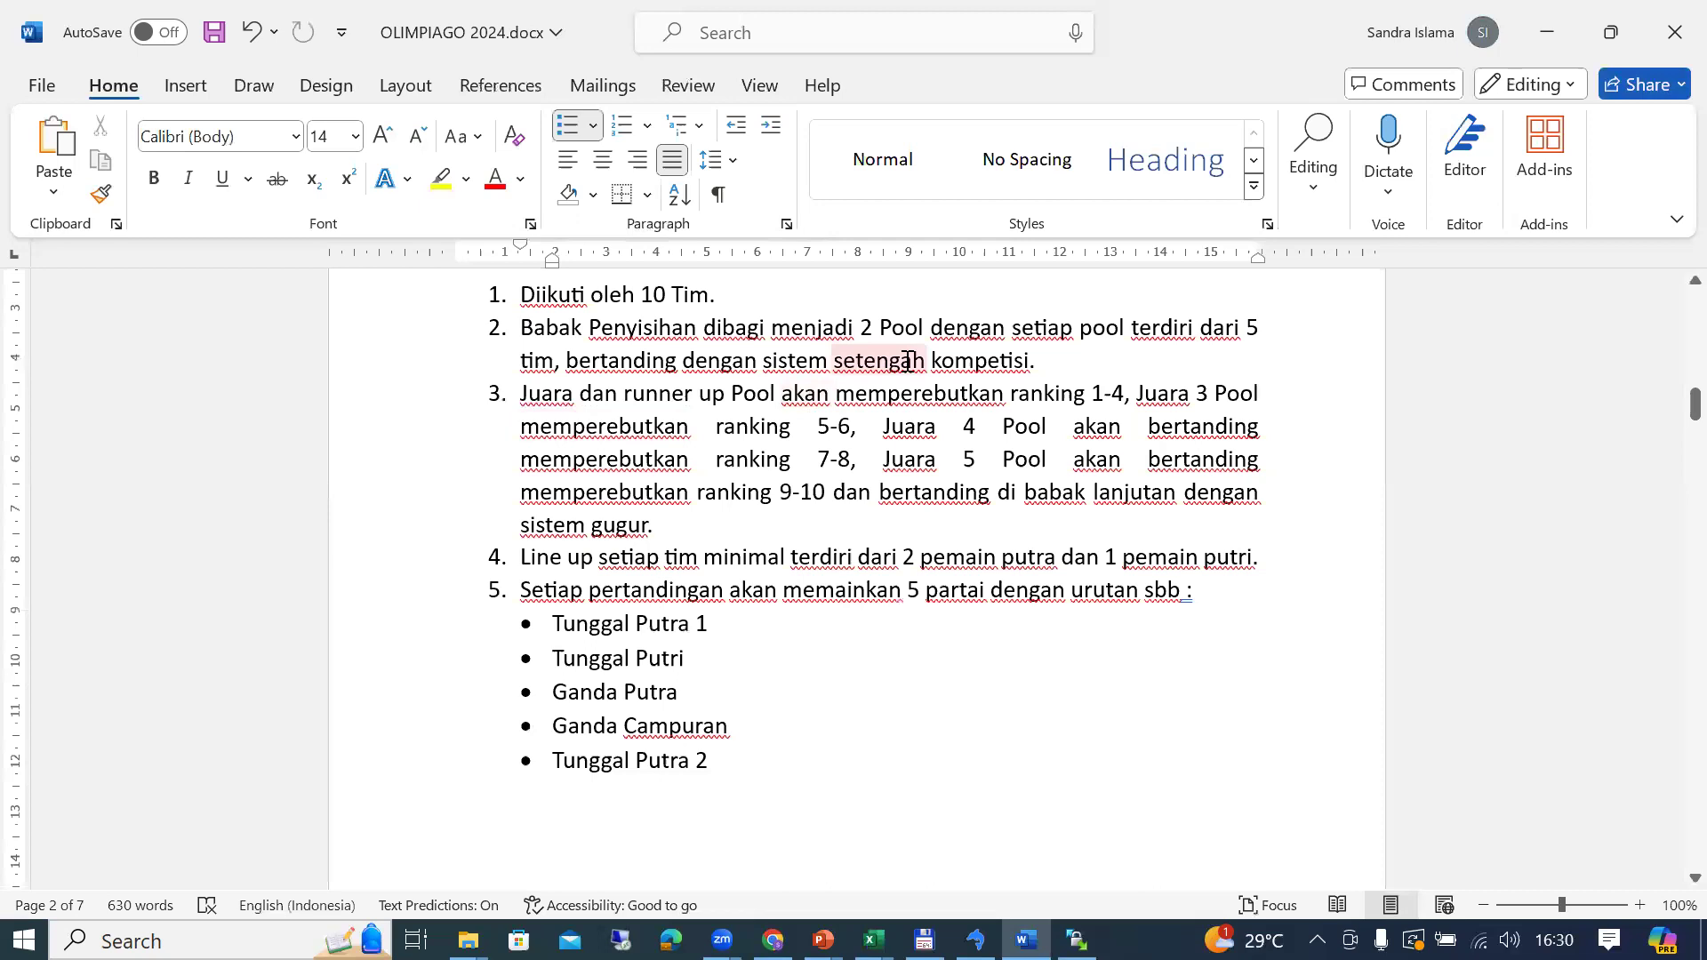
pyautogui.hotkey('alt', 'Tab')
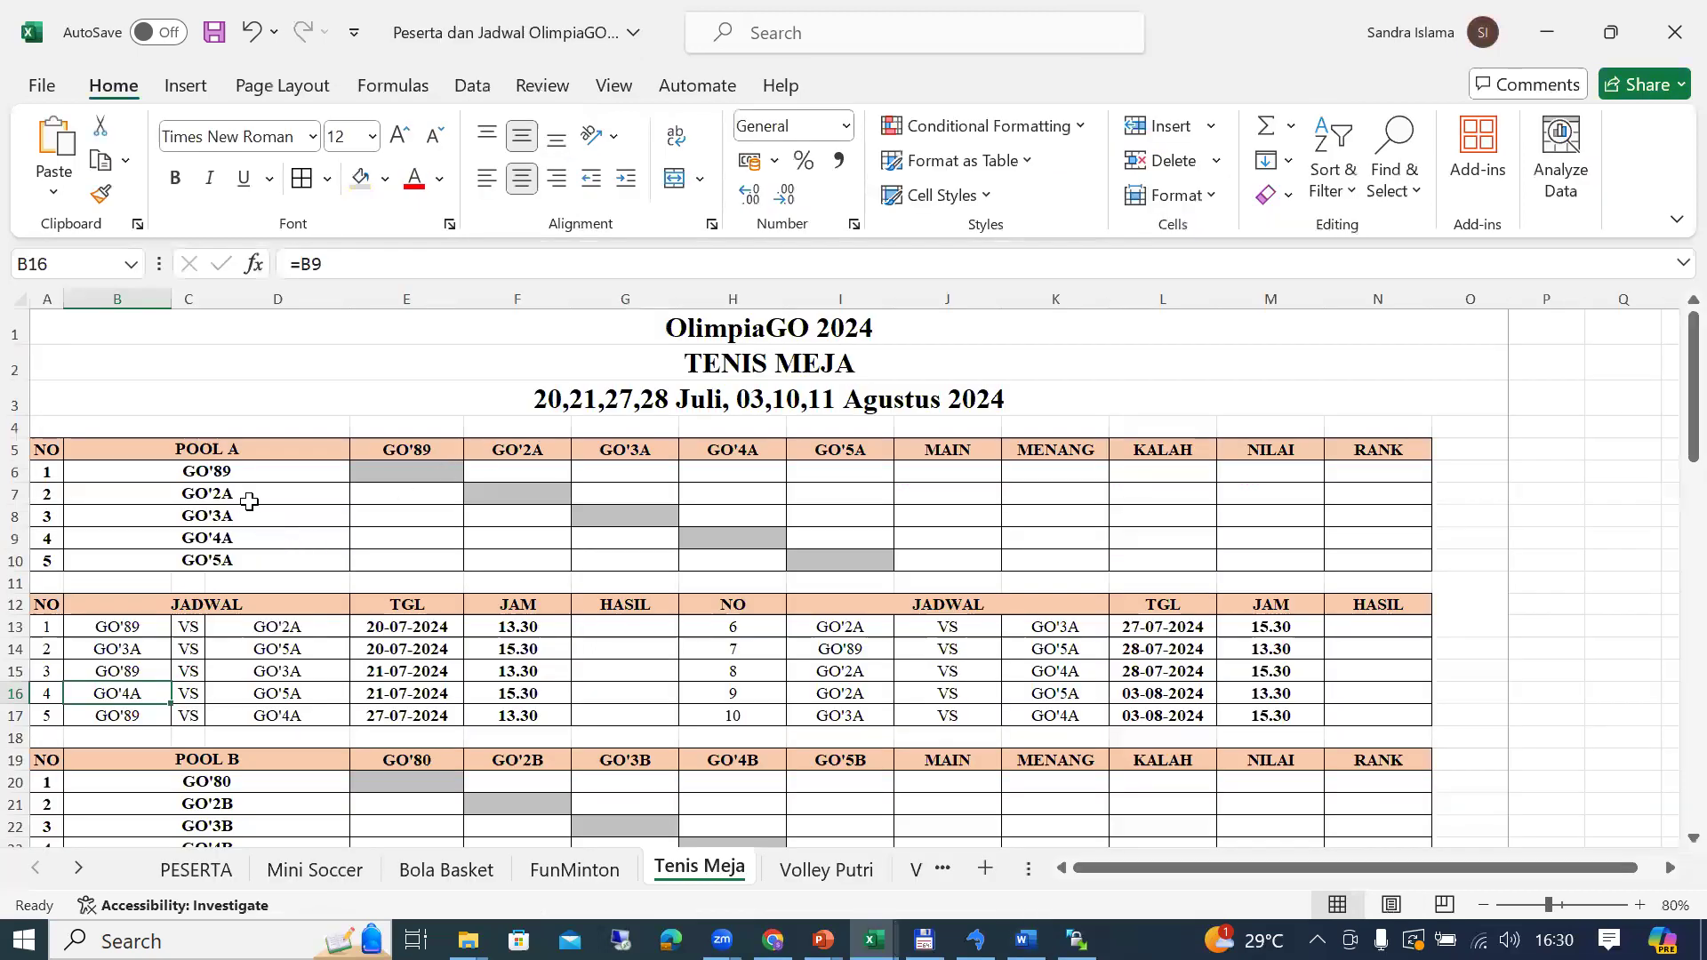
# Step: Replace the placeholder of the second Pool B team with GO'95
pyautogui.doubleClick(253, 805)
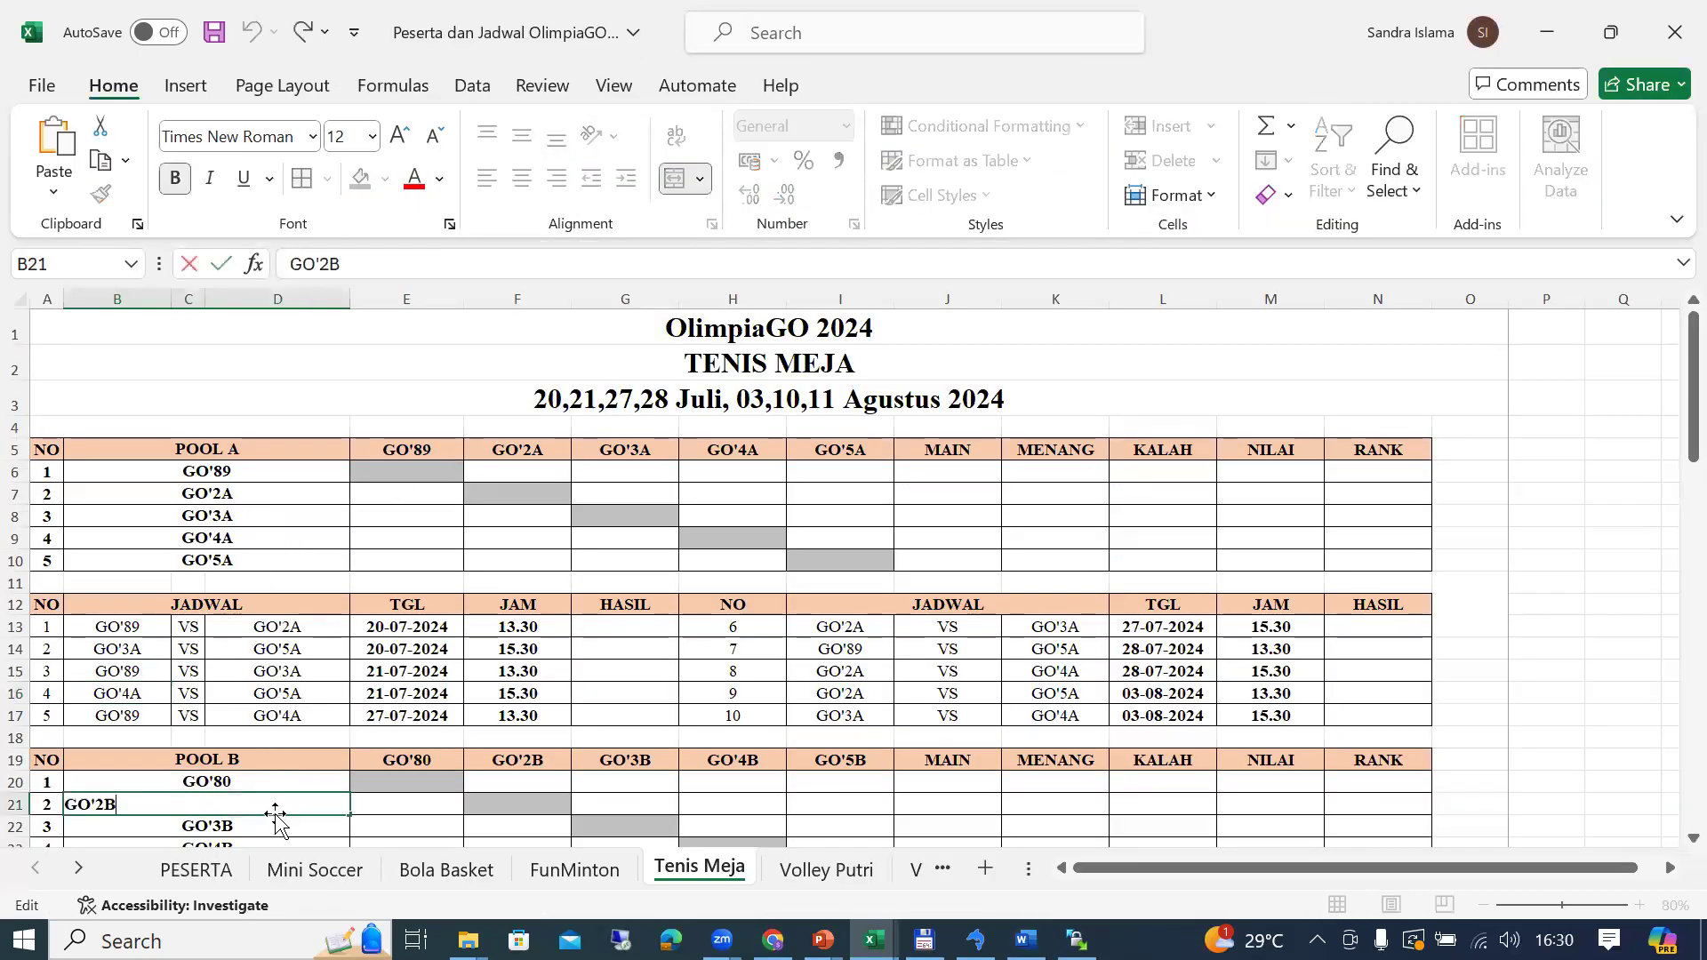
pyautogui.press('BackSpace')
pyautogui.press('BackSpace')
pyautogui.write('95')
pyautogui.press('Return')
# Step: Enter GO'90 as the second team of Pool A
pyautogui.click(276, 811)
pyautogui.hotkey('ctrl', 'z')
pyautogui.press('F2')
pyautogui.press('BackSpace')
pyautogui.press('BackSpace')
pyautogui.write('90')
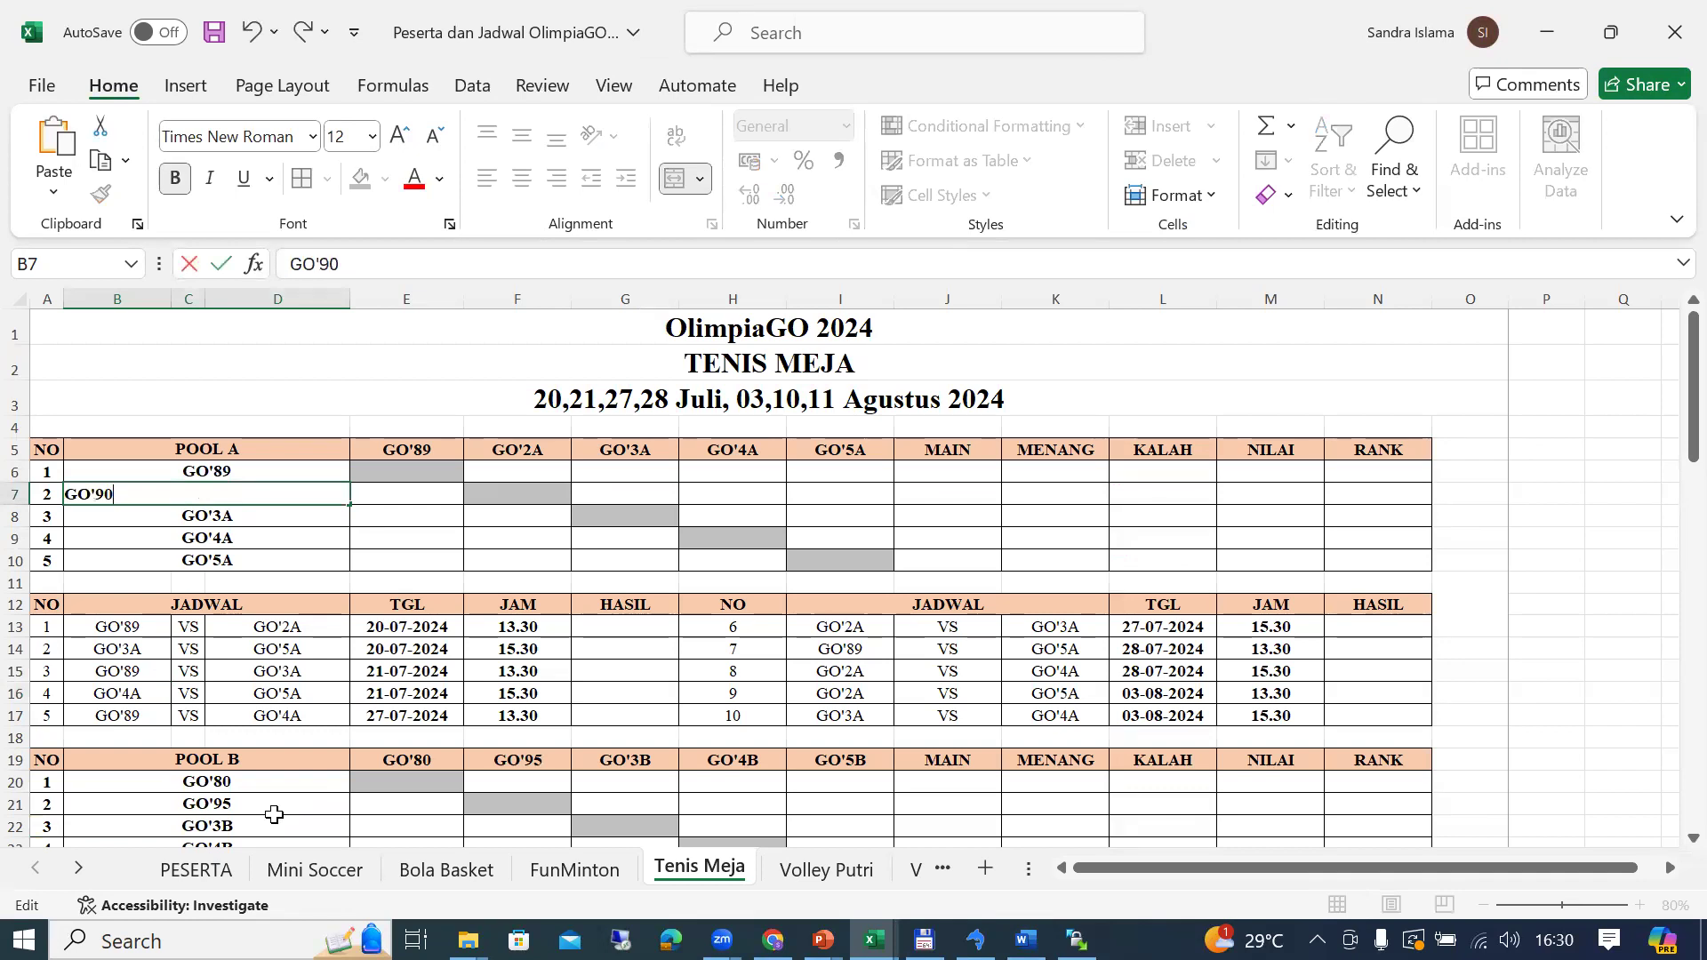
pyautogui.press('Return')
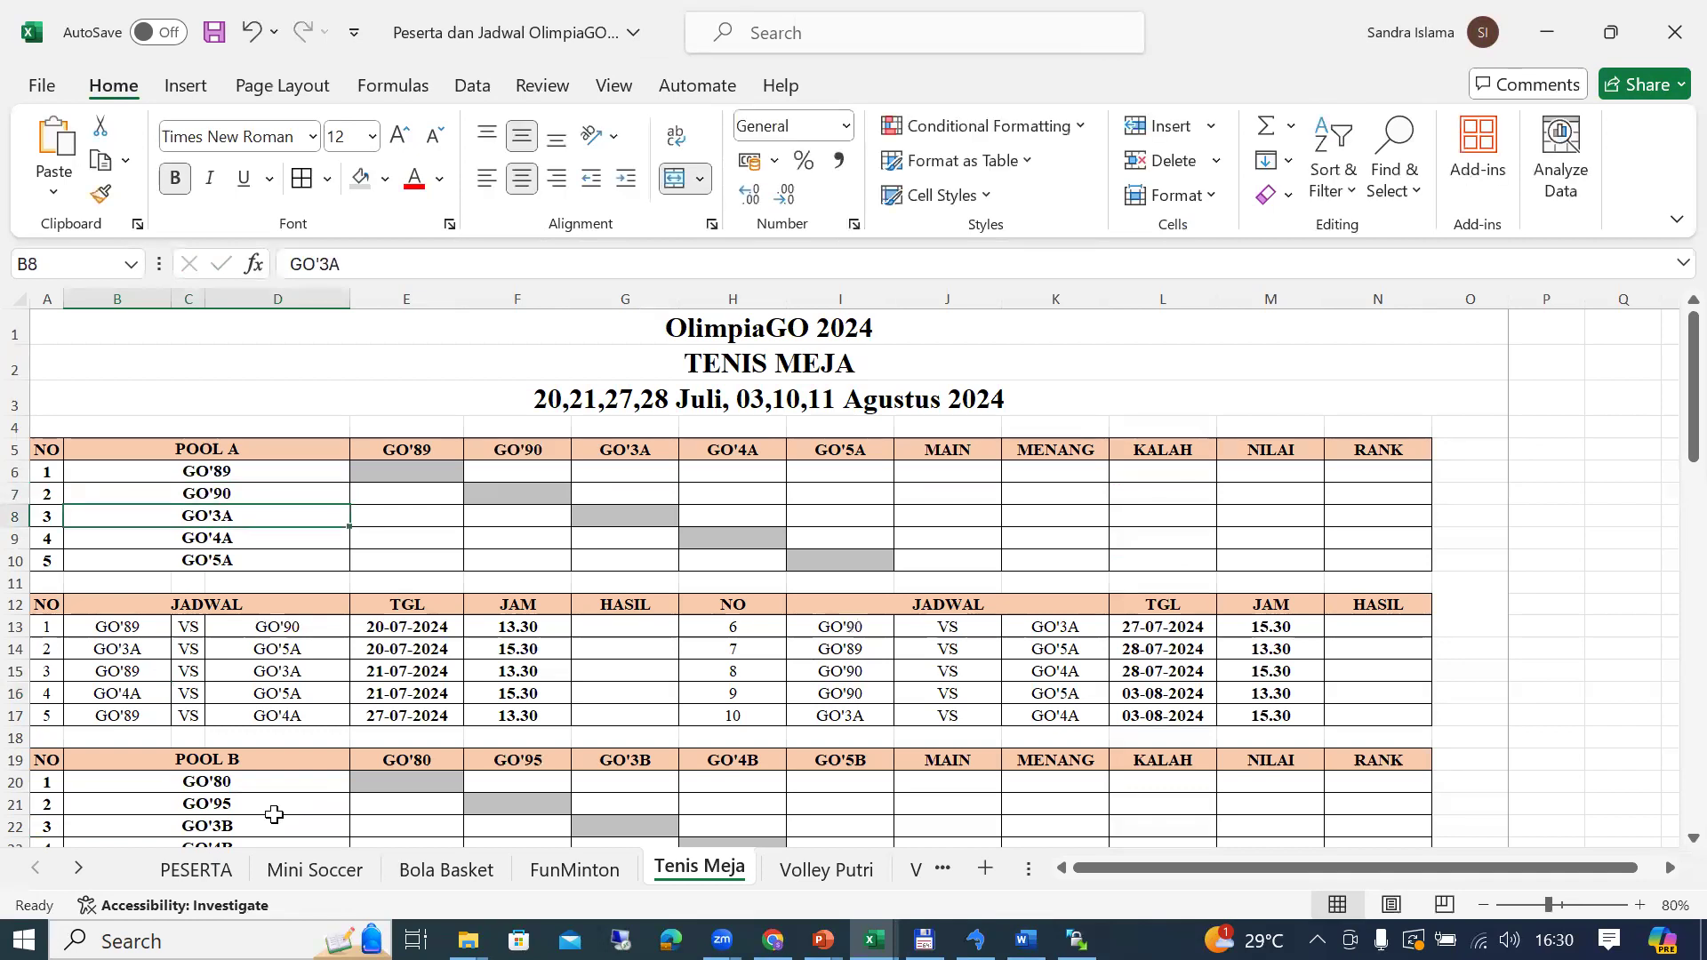
# Step: Check the TENIS MEJA participants on the PESERTA sheet and set the second Pool A team to GO'84 on the Tenis Meja sheet
pyautogui.click(203, 869)
pyautogui.click(996, 379)
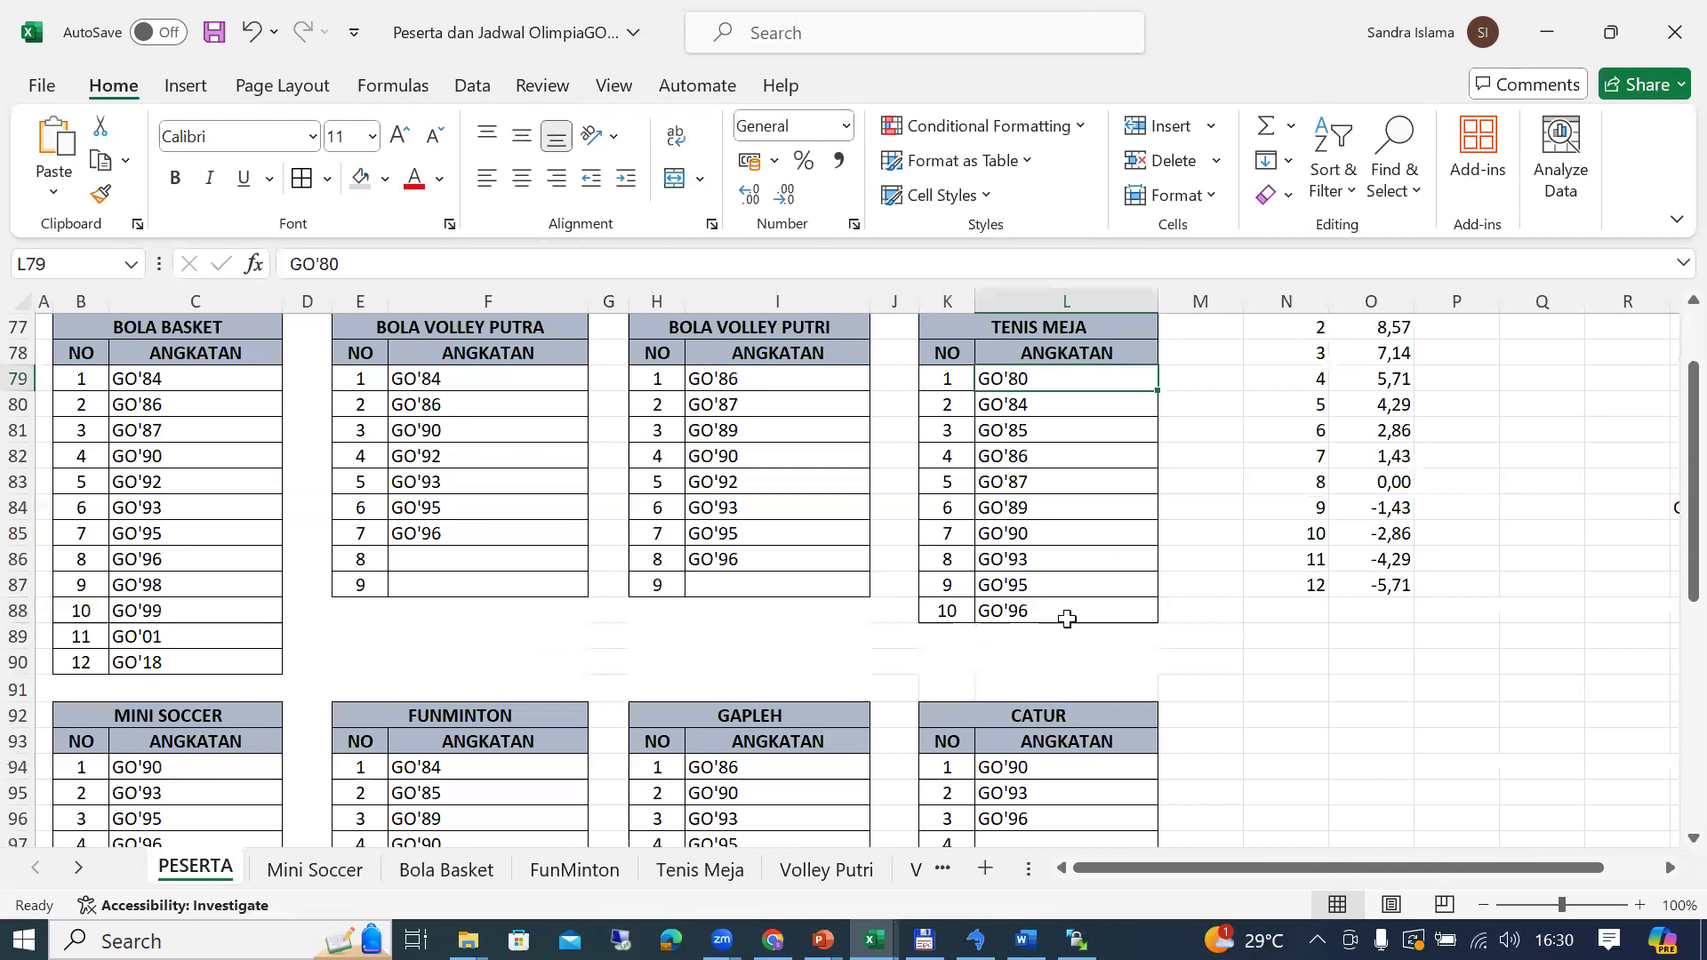
pyautogui.hotkey('alt', 'Tab')
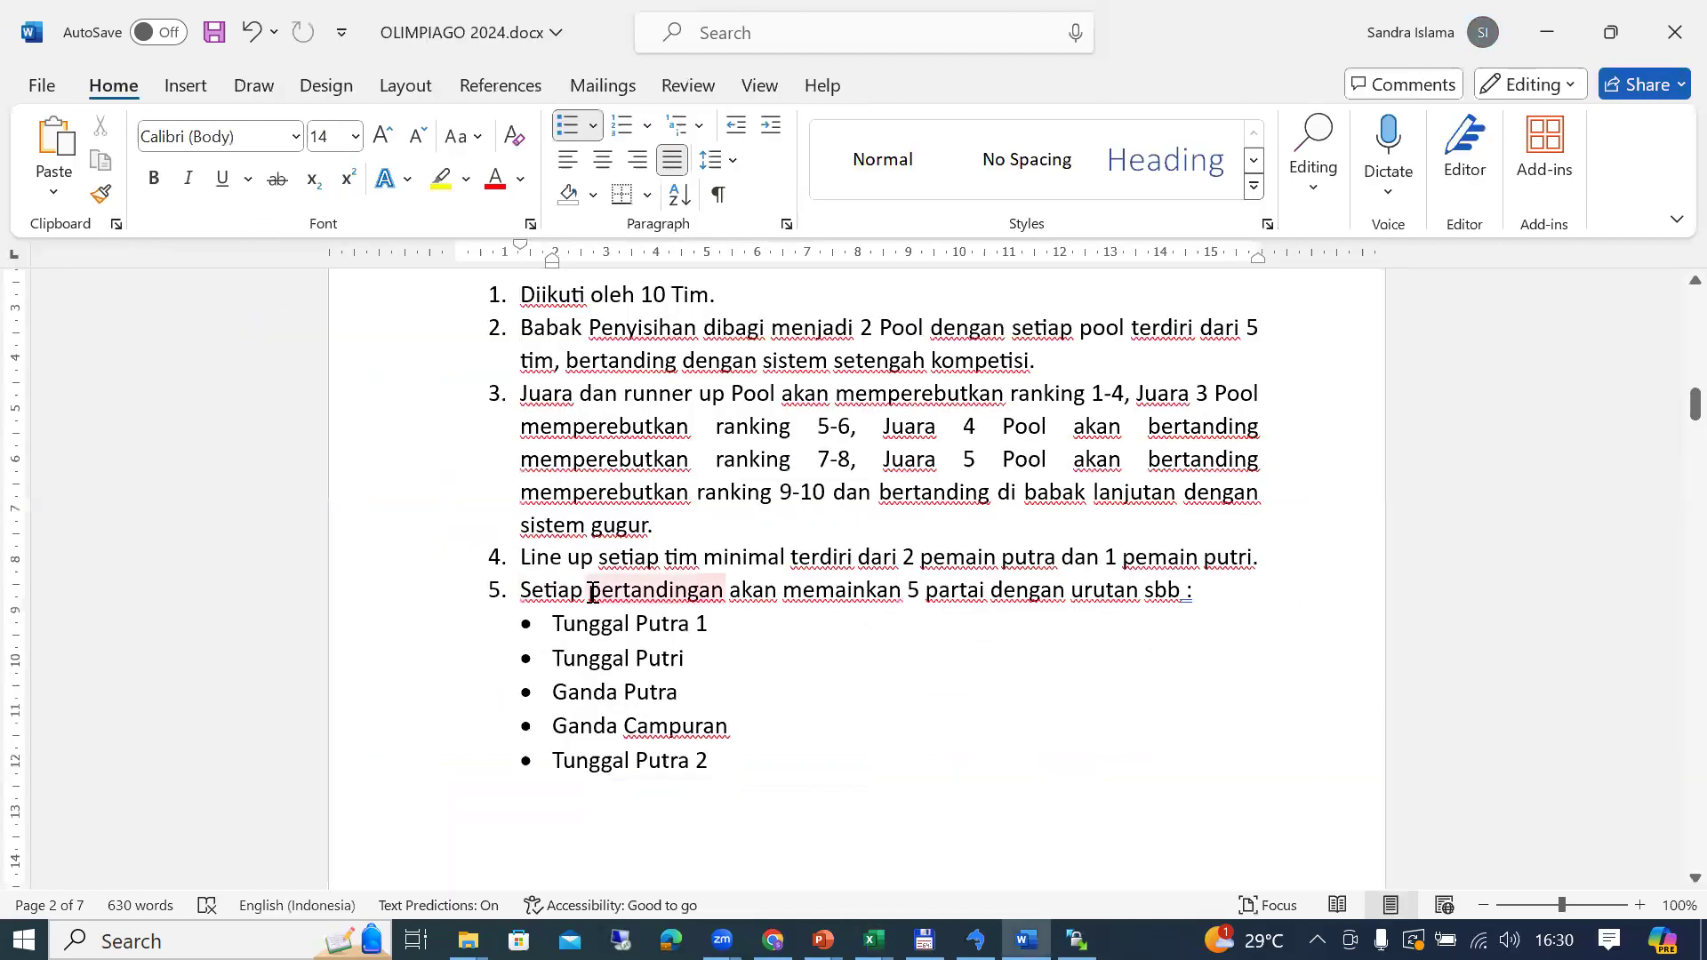
pyautogui.hotkey('alt', 'Tab')
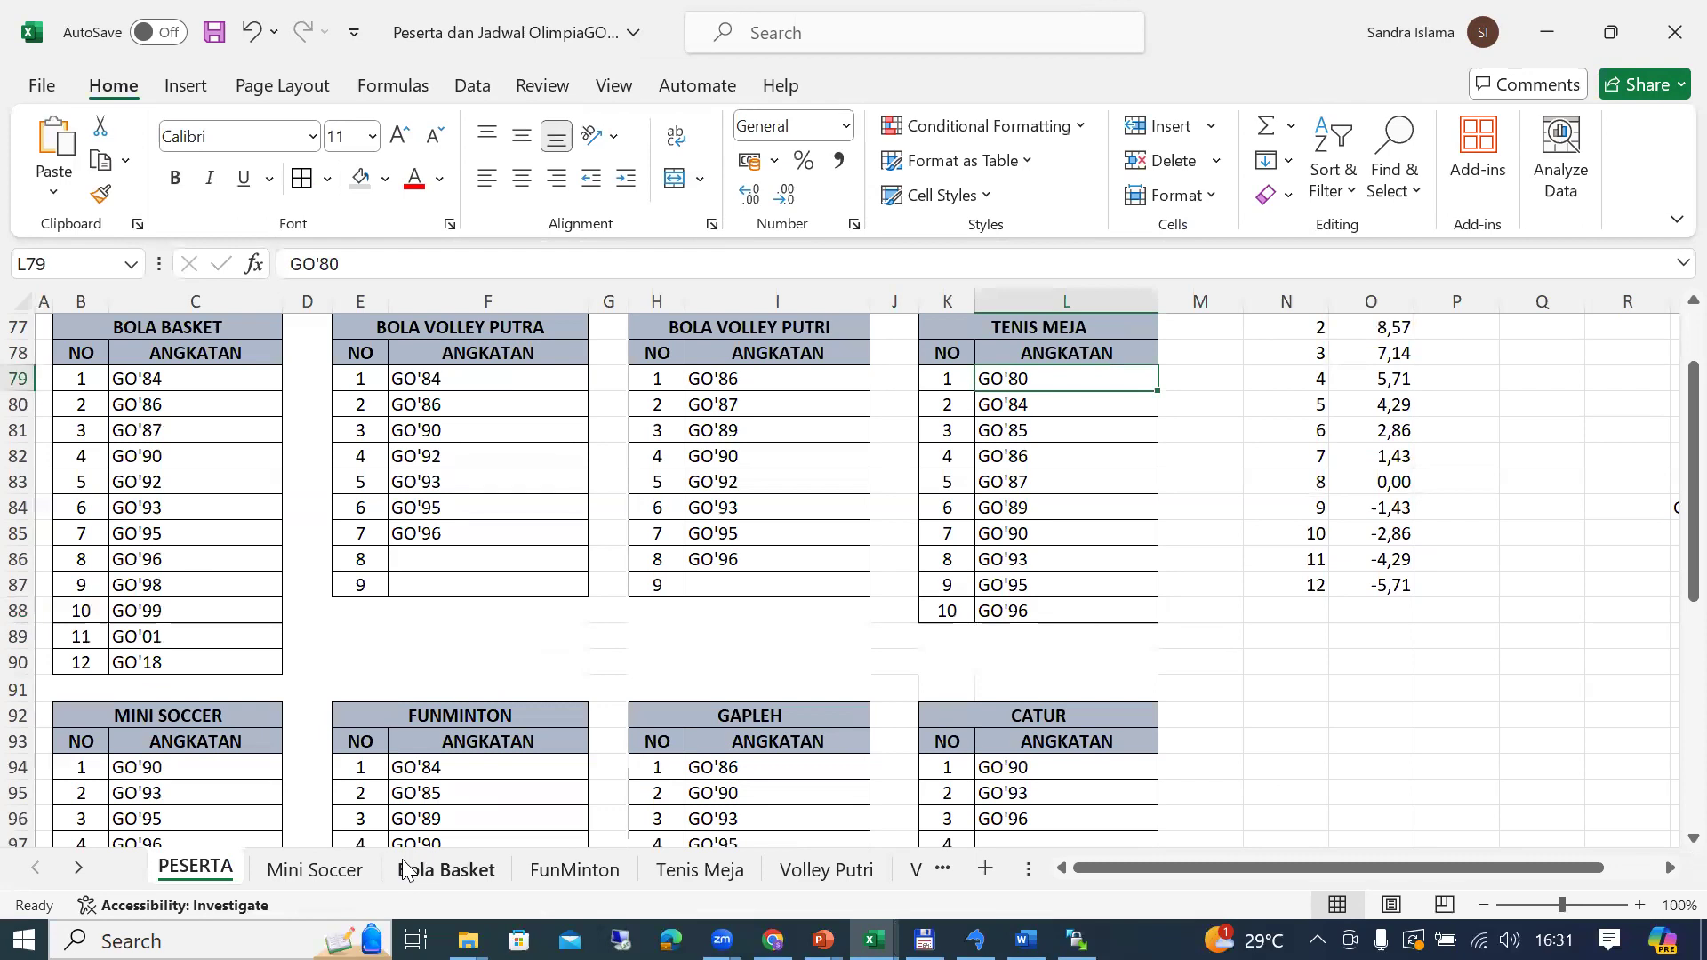
pyautogui.click(722, 872)
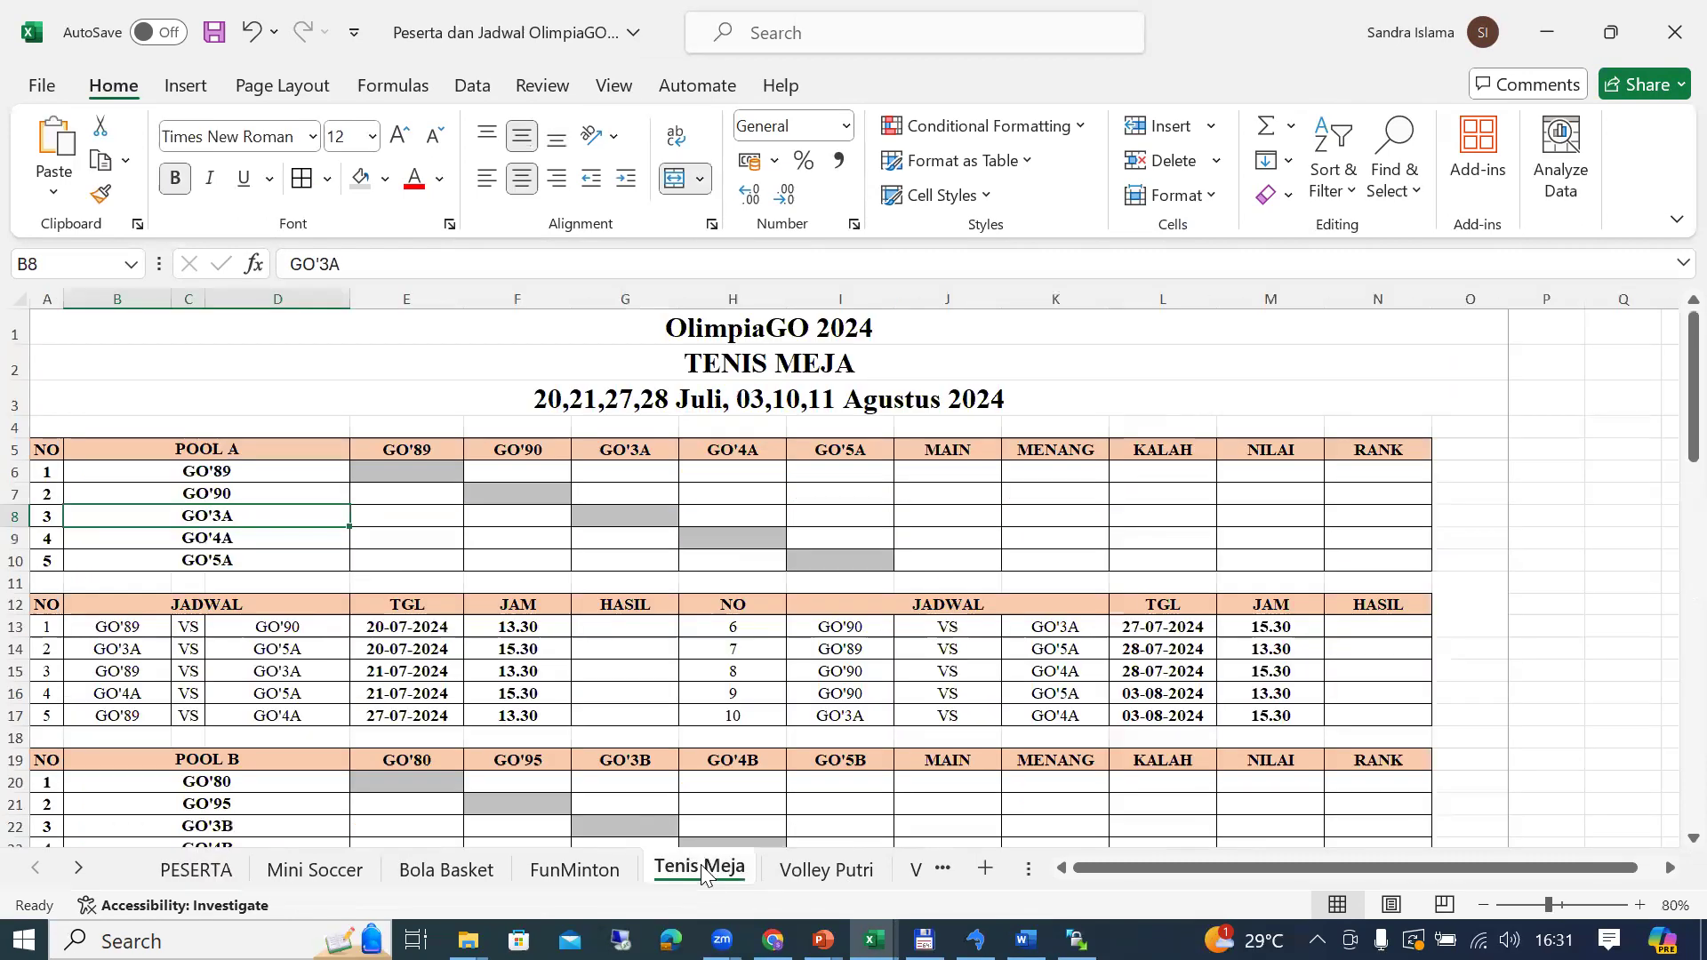
pyautogui.doubleClick(258, 492)
pyautogui.press('BackSpace')
pyautogui.press('BackSpace')
pyautogui.write('84')
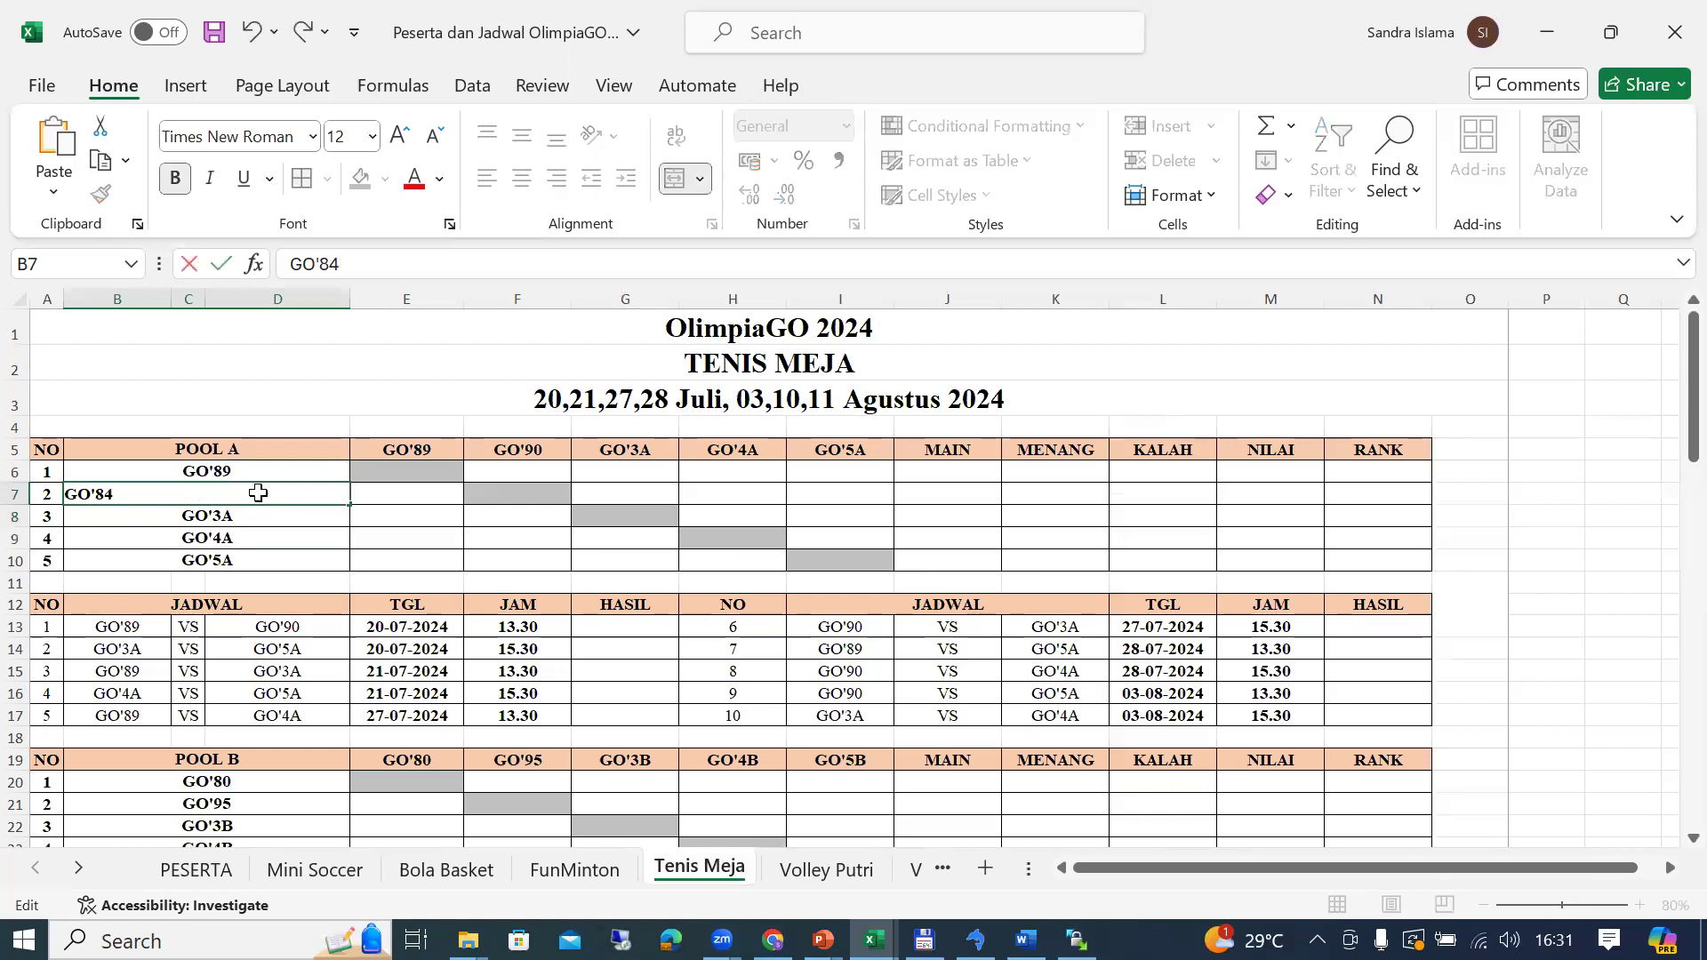
pyautogui.press('Return')
# Step: Copy the ten TENIS MEJA classes, GO'80 through GO'96, from the PESERTA sheet
pyautogui.hotkey('alt', 'Tab')
pyautogui.hotkey('alt', 'Tab')
pyautogui.click(200, 870)
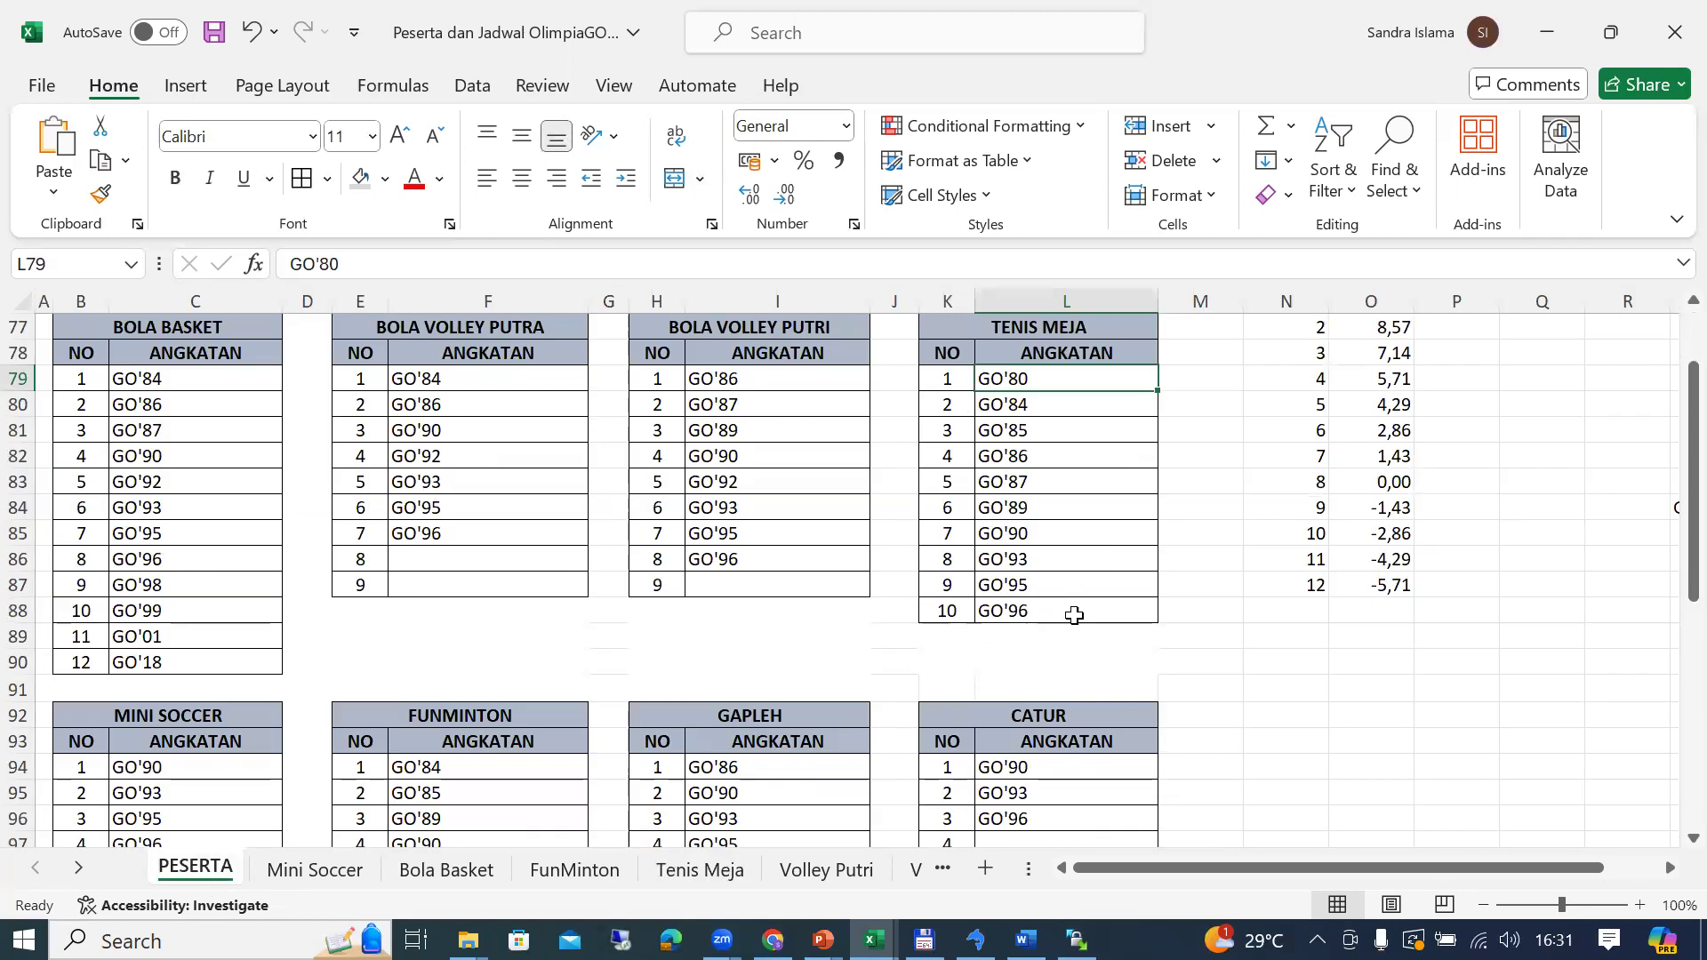
pyautogui.keyDown('shift'); pyautogui.click(1074, 615); pyautogui.keyUp('shift')
pyautogui.click(1052, 378)
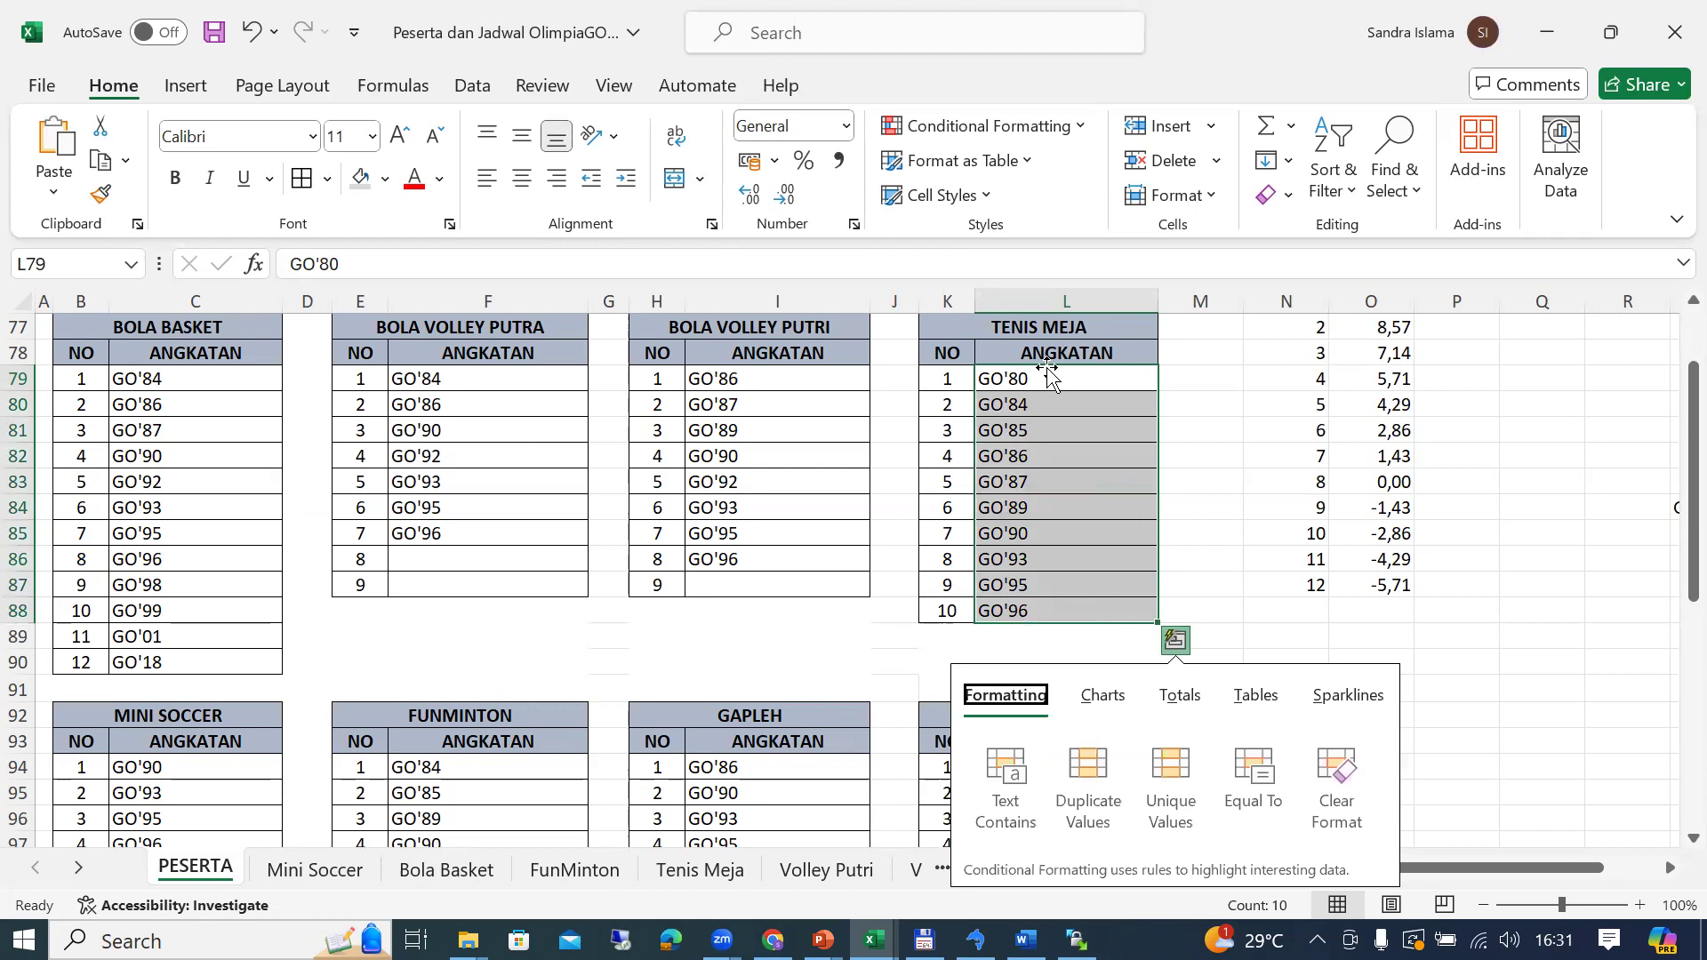
pyautogui.keyDown('shift'); pyautogui.click(1087, 610); pyautogui.keyUp('shift')
pyautogui.hotkey('ctrl', 'c')
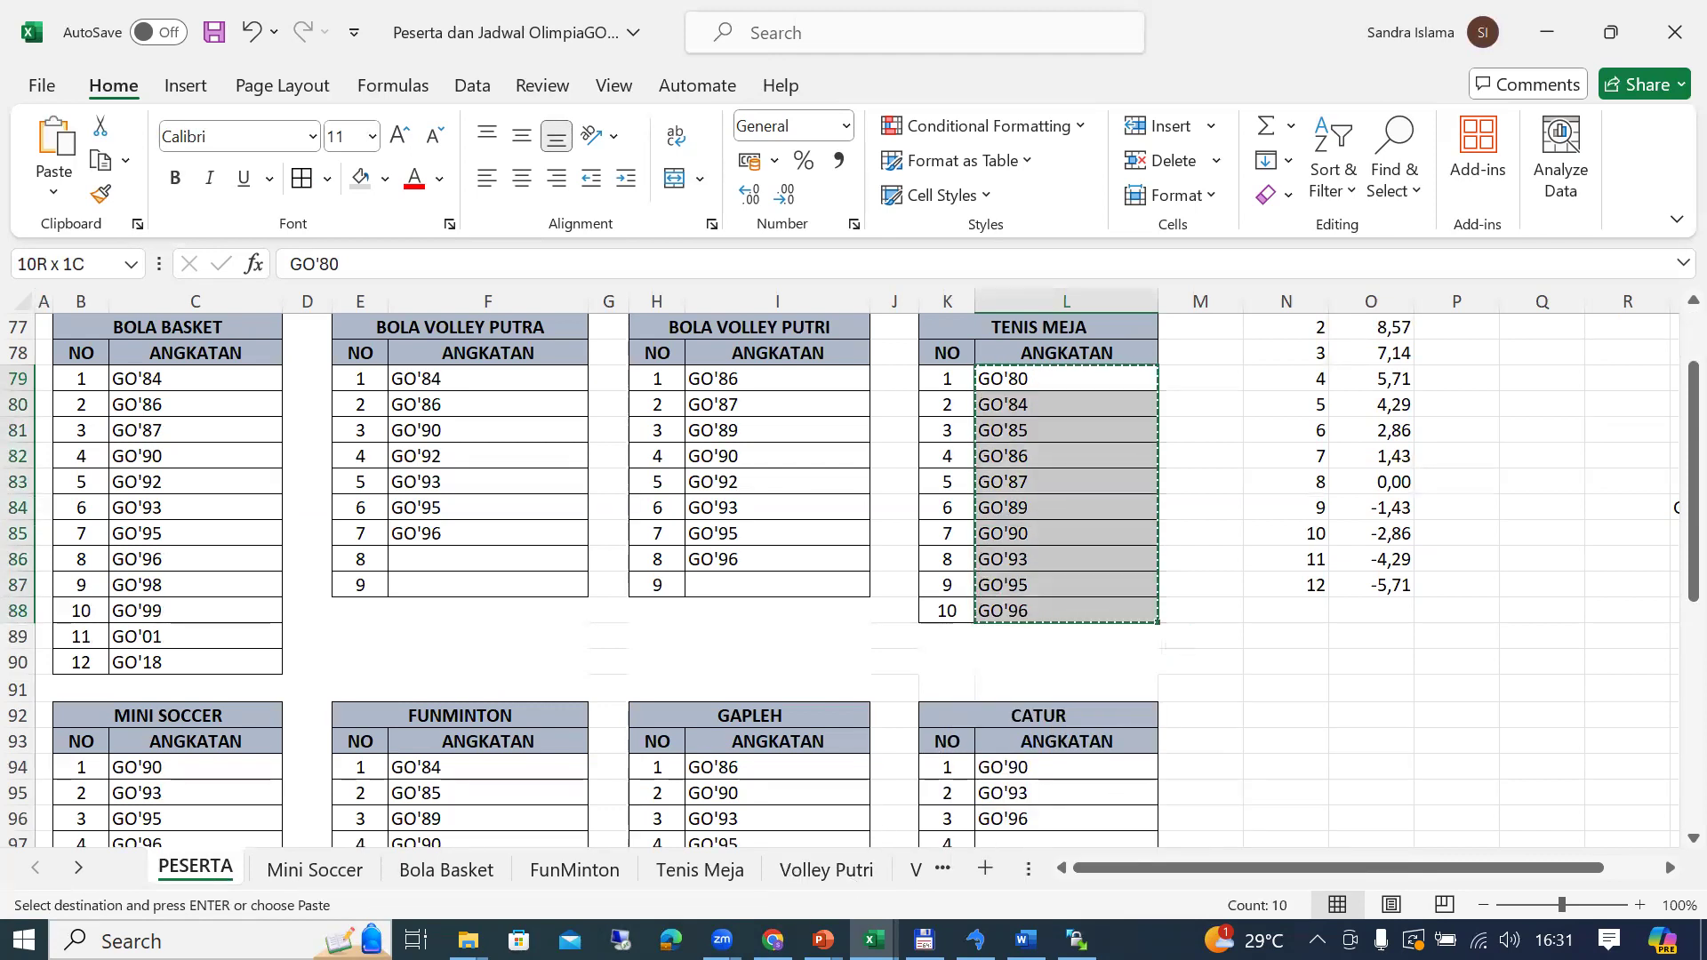
# Step: Switch to wheelofnames.com in Chrome, remove the drawn GO'99, replace all wheel entries with the copied classes, and check the pasted list
pyautogui.click(773, 939)
pyautogui.click(1225, 615)
pyautogui.click(1448, 423)
pyautogui.hotkey('ctrl', 'a')
pyautogui.hotkey('ctrl', 'v')
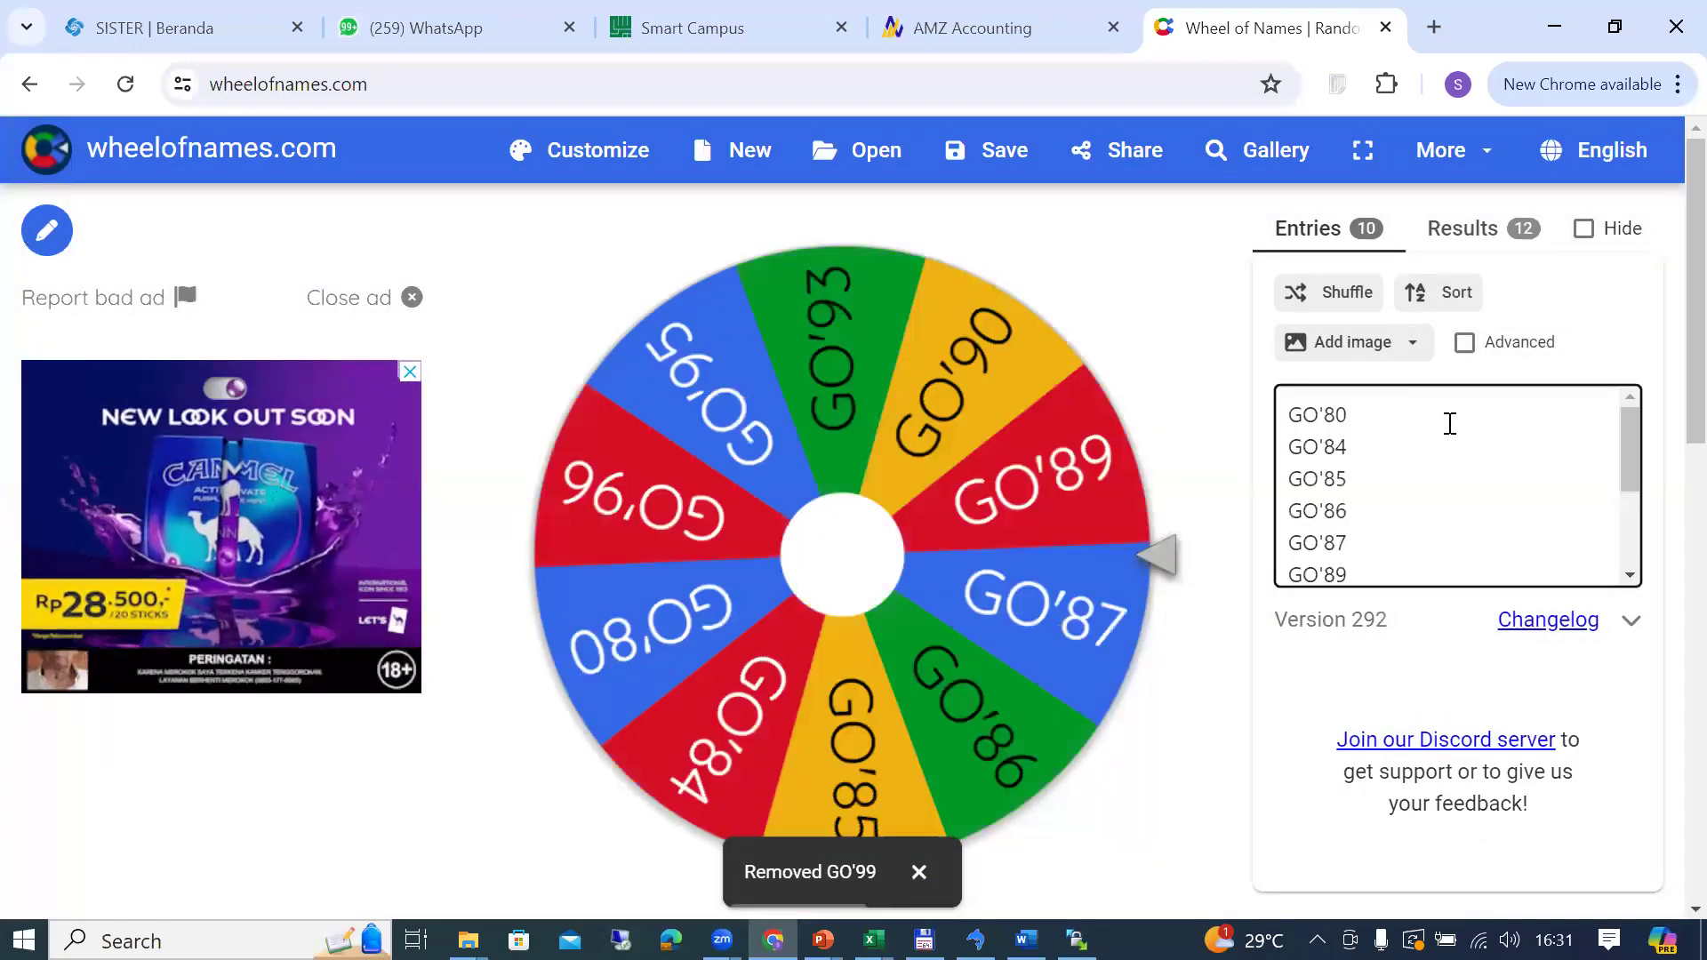
pyautogui.scroll(-2, 1448, 423)
pyautogui.press('Up')
pyautogui.press('Up')
pyautogui.press('Up')
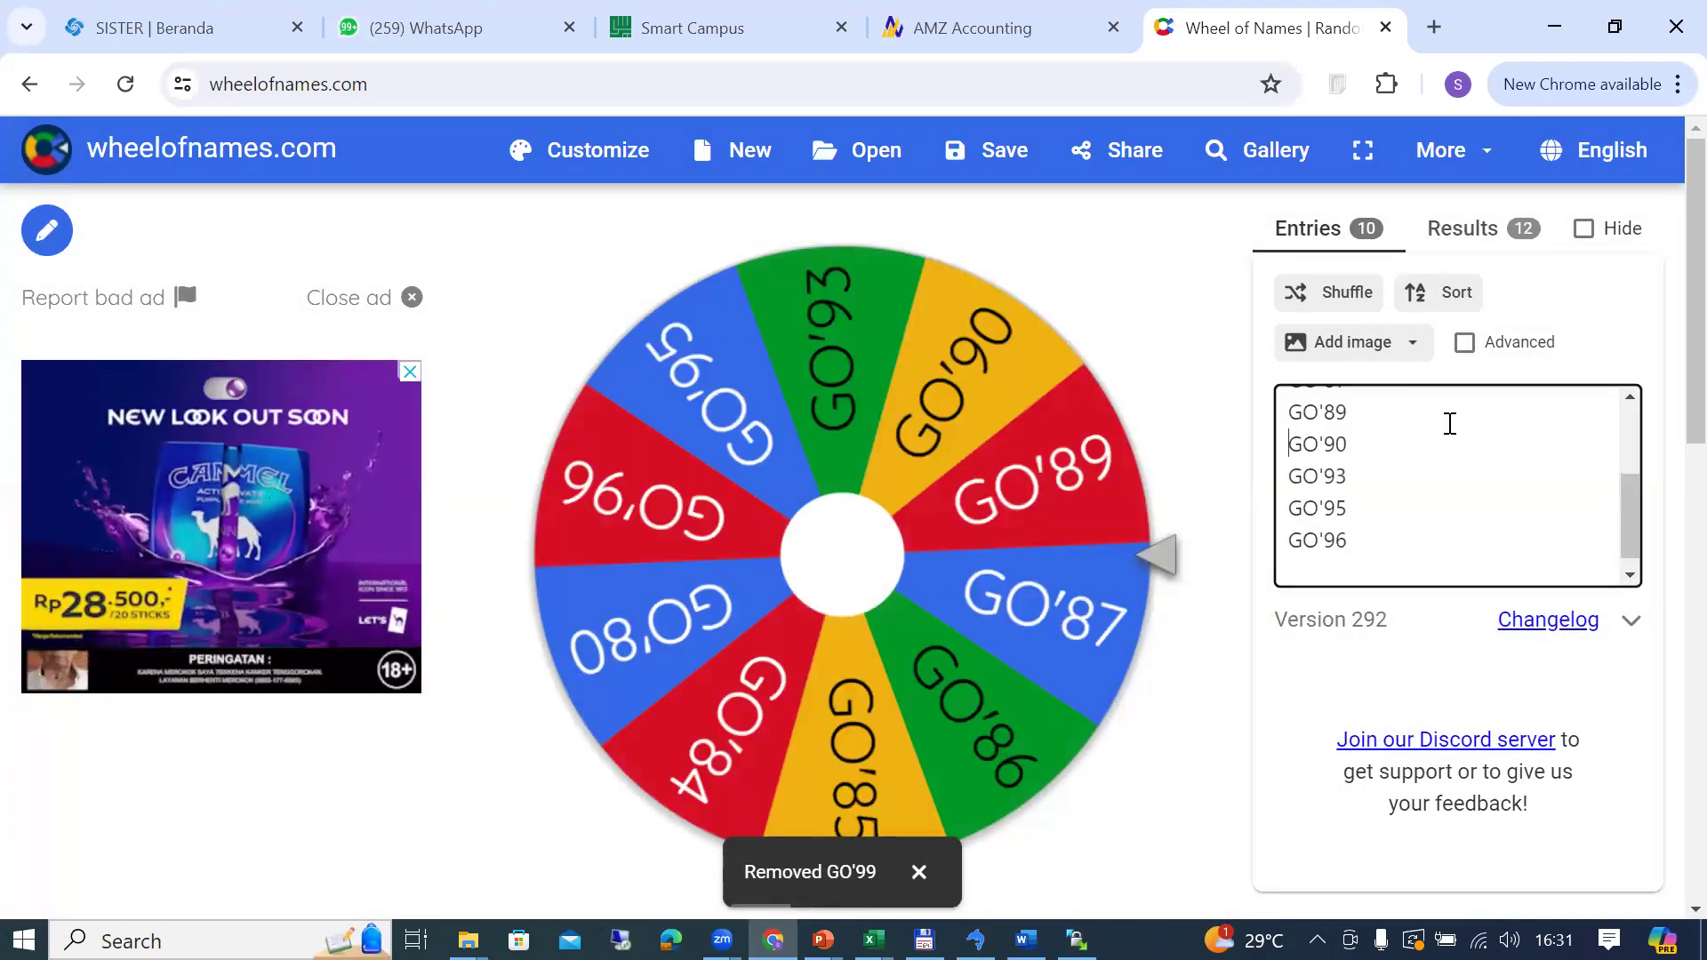
# Step: Delete GO'89 and GO'95 from the wheel's entry list
pyautogui.hotkey('shift', 'End')
pyautogui.press('Delete')
pyautogui.press('Delete')
pyautogui.press('Down')
pyautogui.press('Down')
pyautogui.hotkey('shift', 'End')
pyautogui.press('Delete')
pyautogui.press('Delete')
pyautogui.scroll(2, 1448, 423)
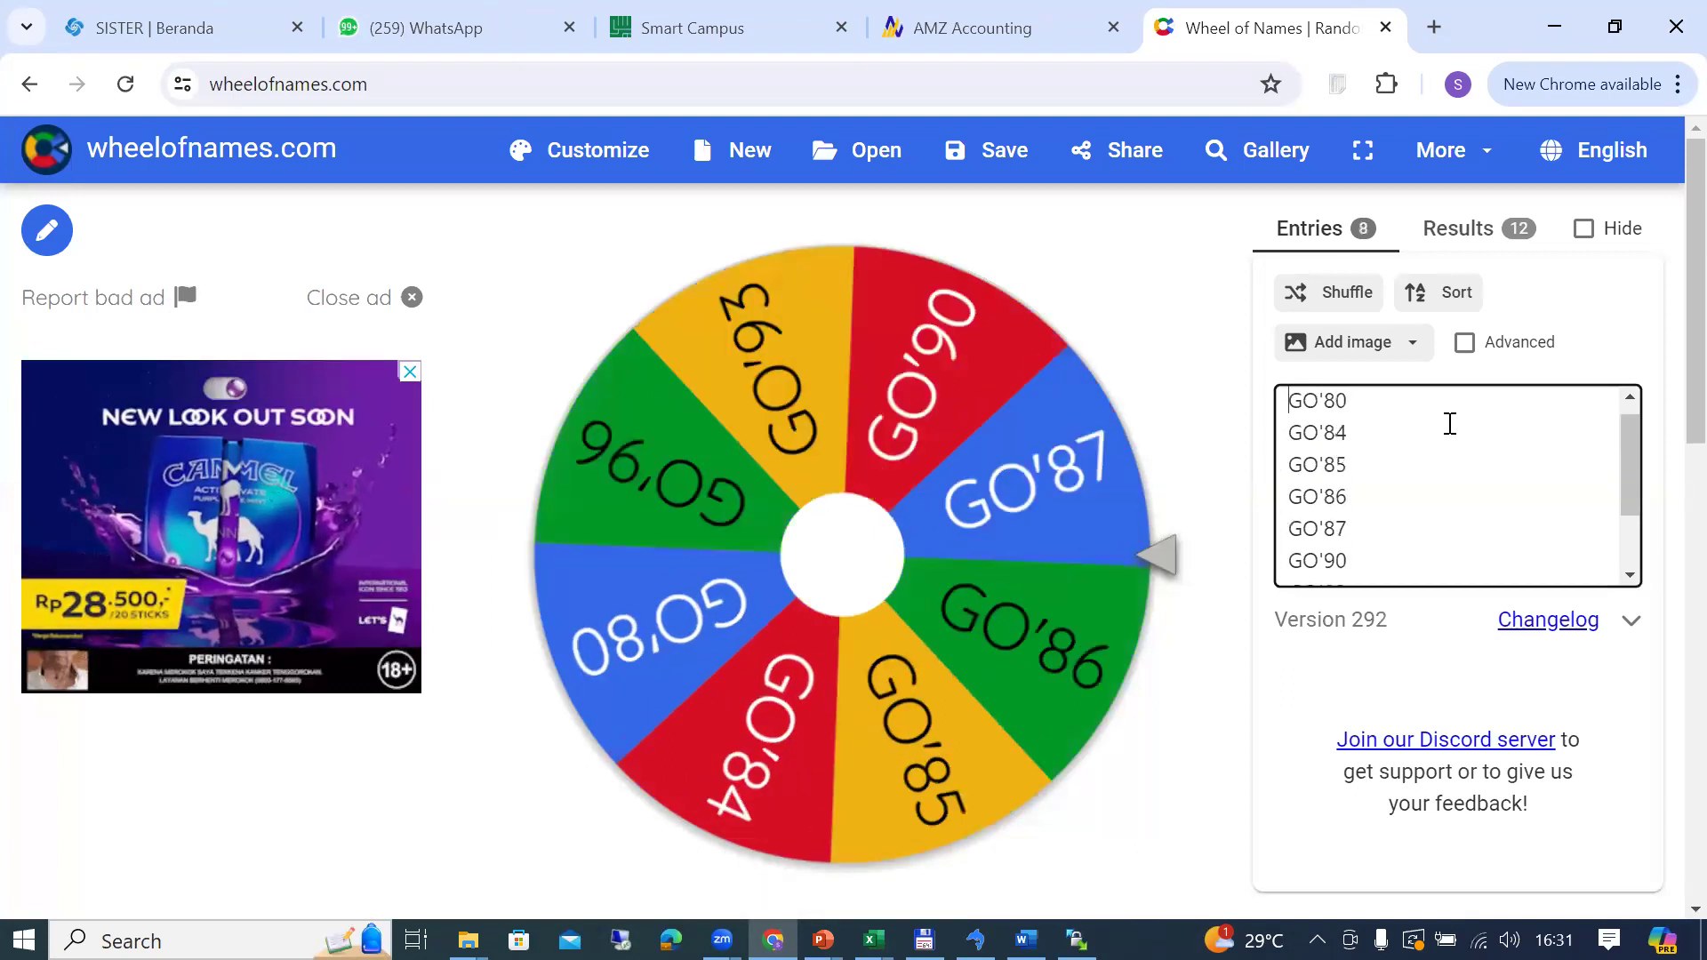
# Step: Delete the already placed GO'84 and GO'80 from the wheel's entry list
pyautogui.press('Up')
pyautogui.press('Up')
pyautogui.press('Up')
pyautogui.press('Up')
pyautogui.press('Up')
pyautogui.press('Up')
pyautogui.hotkey('shift', 'End')
pyautogui.press('Delete')
pyautogui.press('Delete')
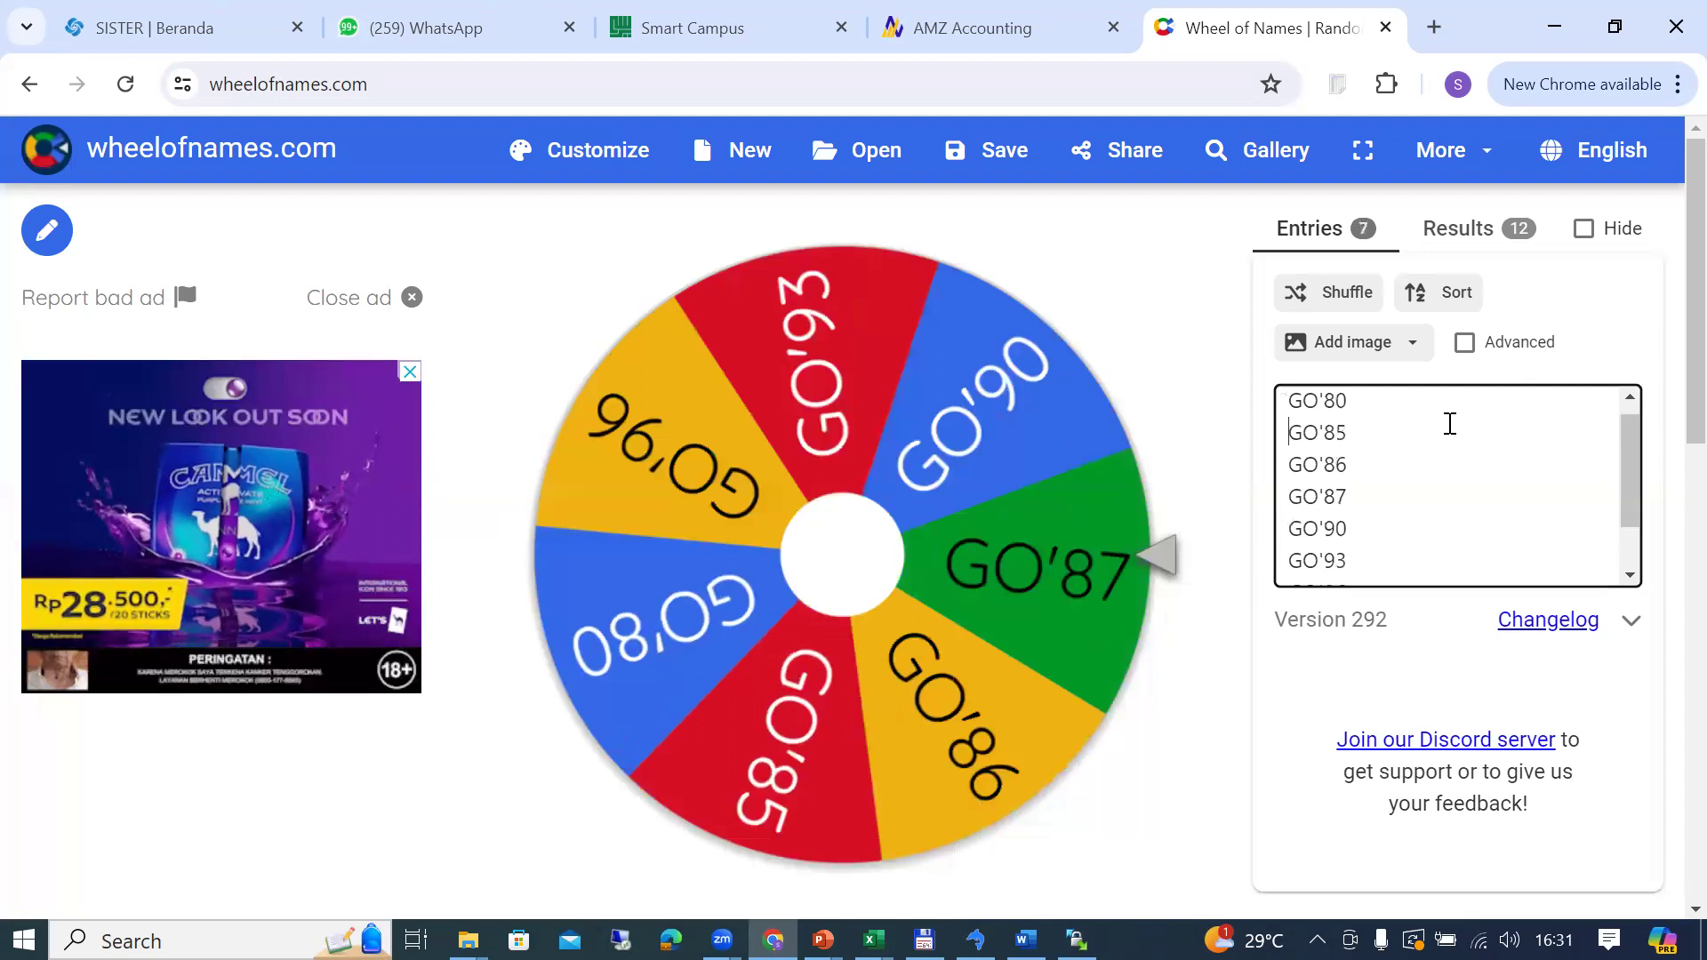
pyautogui.hotkey('shift', 'End')
pyautogui.press('Delete')
pyautogui.press('Delete')
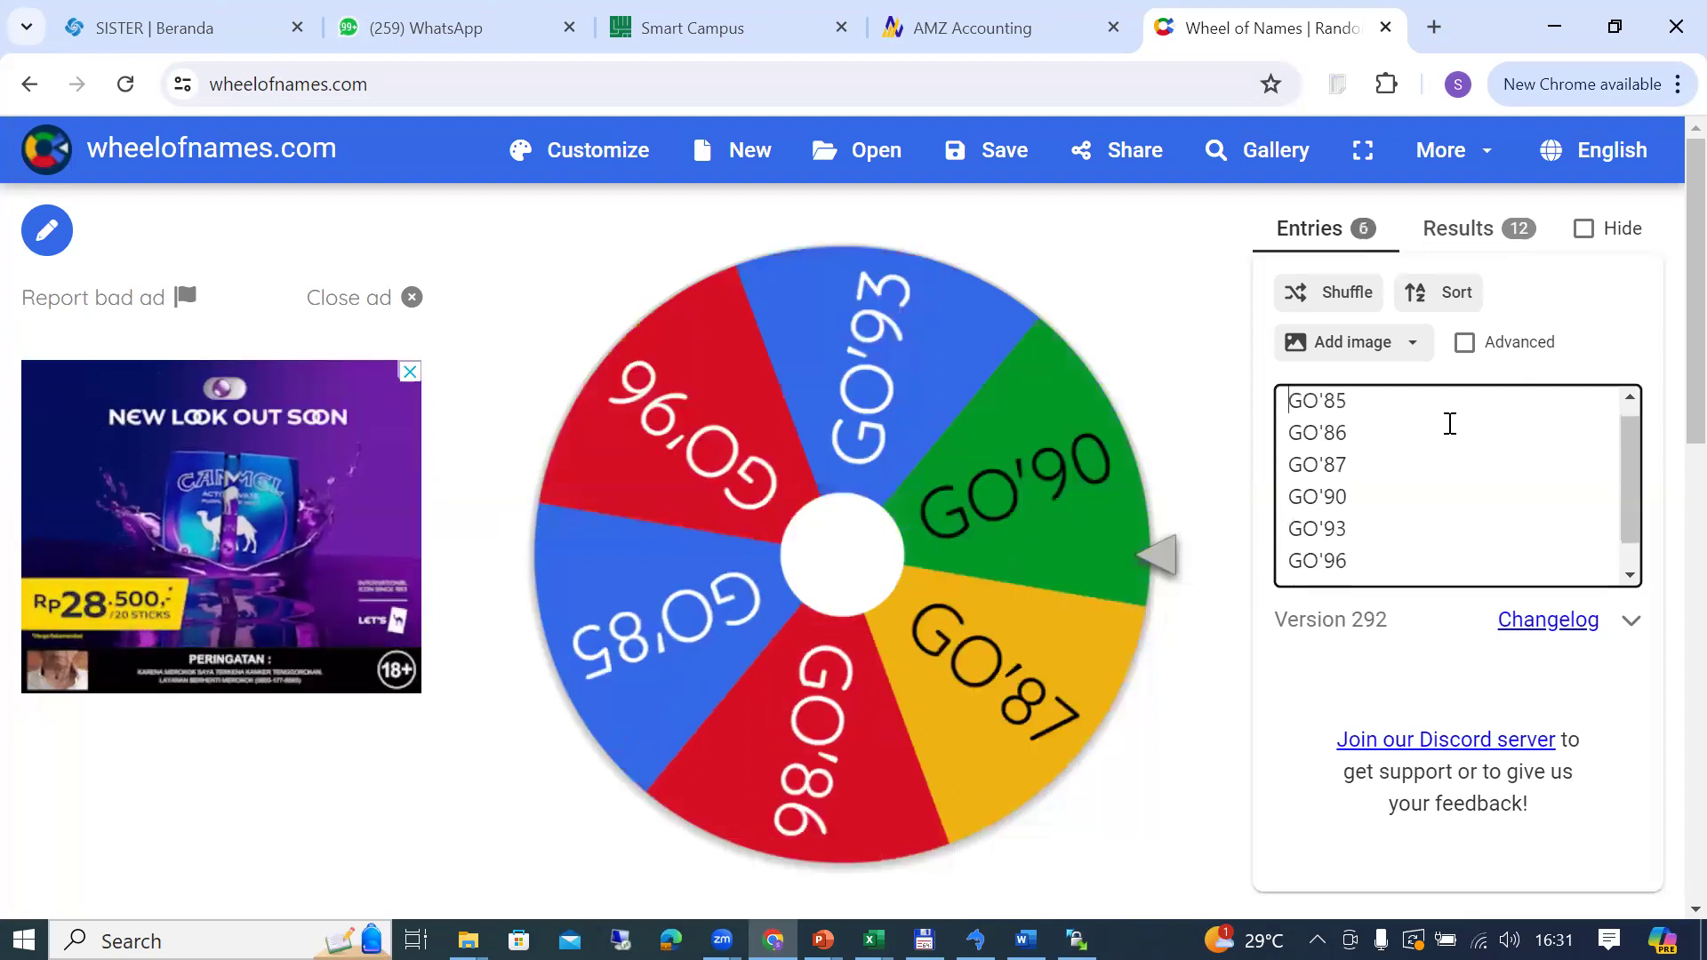
# Step: Shuffle the remaining wheel entries and check the list
pyautogui.click(1324, 293)
pyautogui.click(1324, 293)
pyautogui.click(1324, 293)
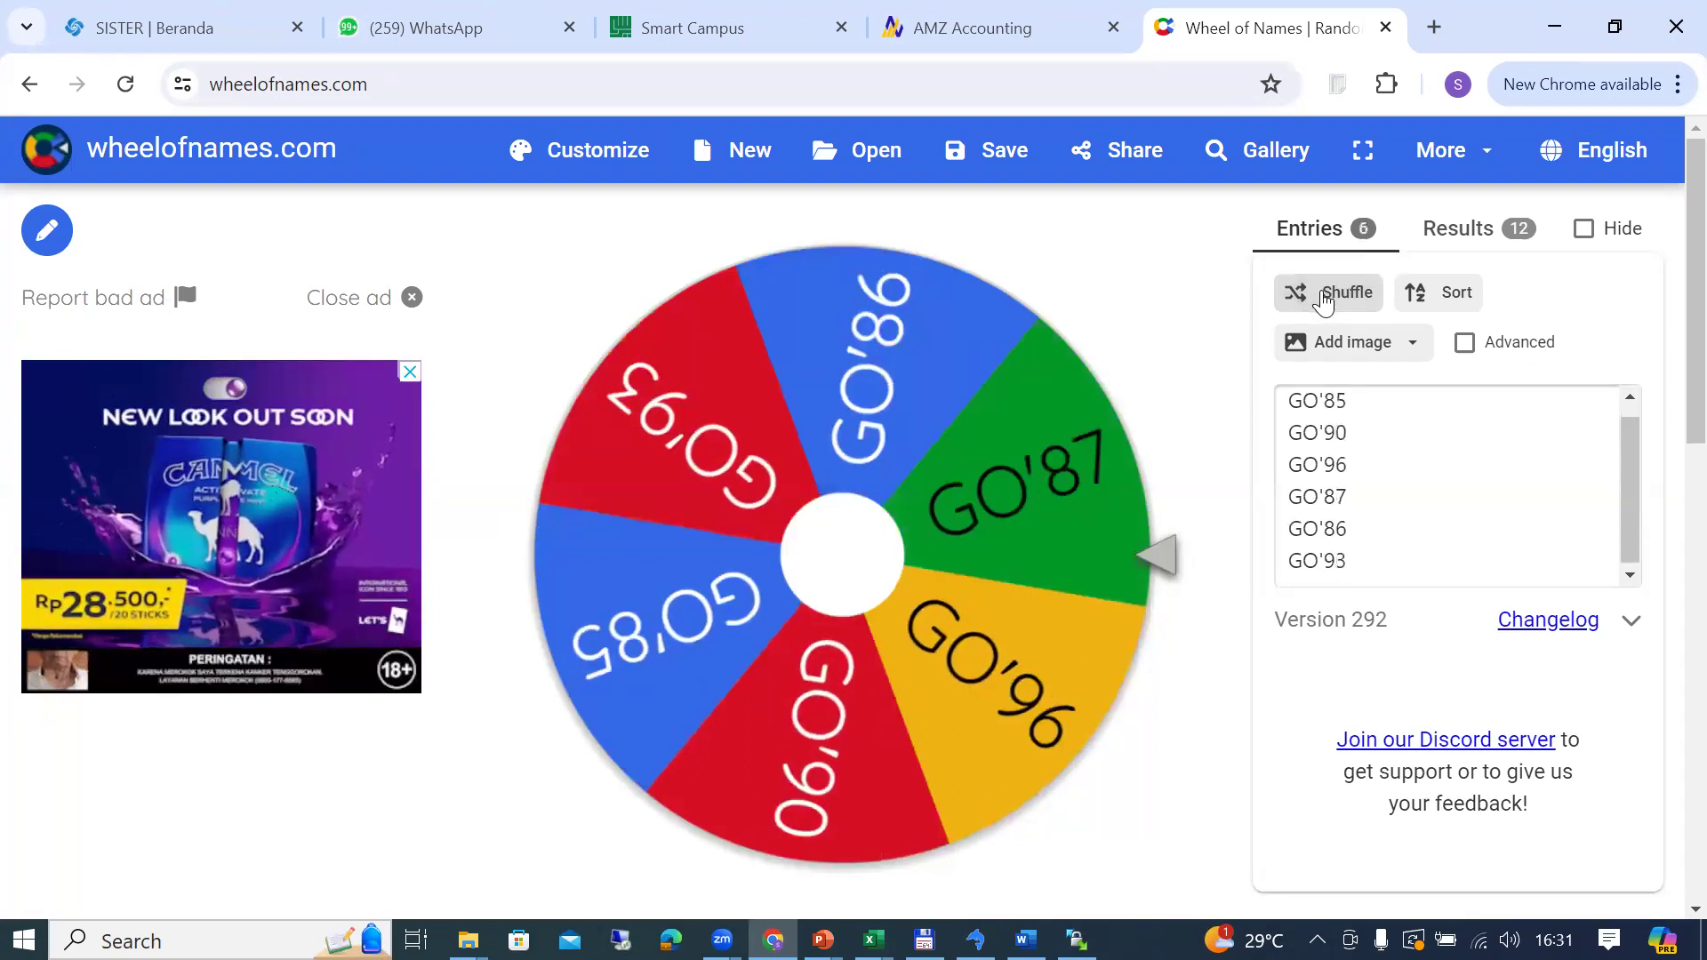
pyautogui.click(1592, 445)
pyautogui.scroll(1, 1592, 446)
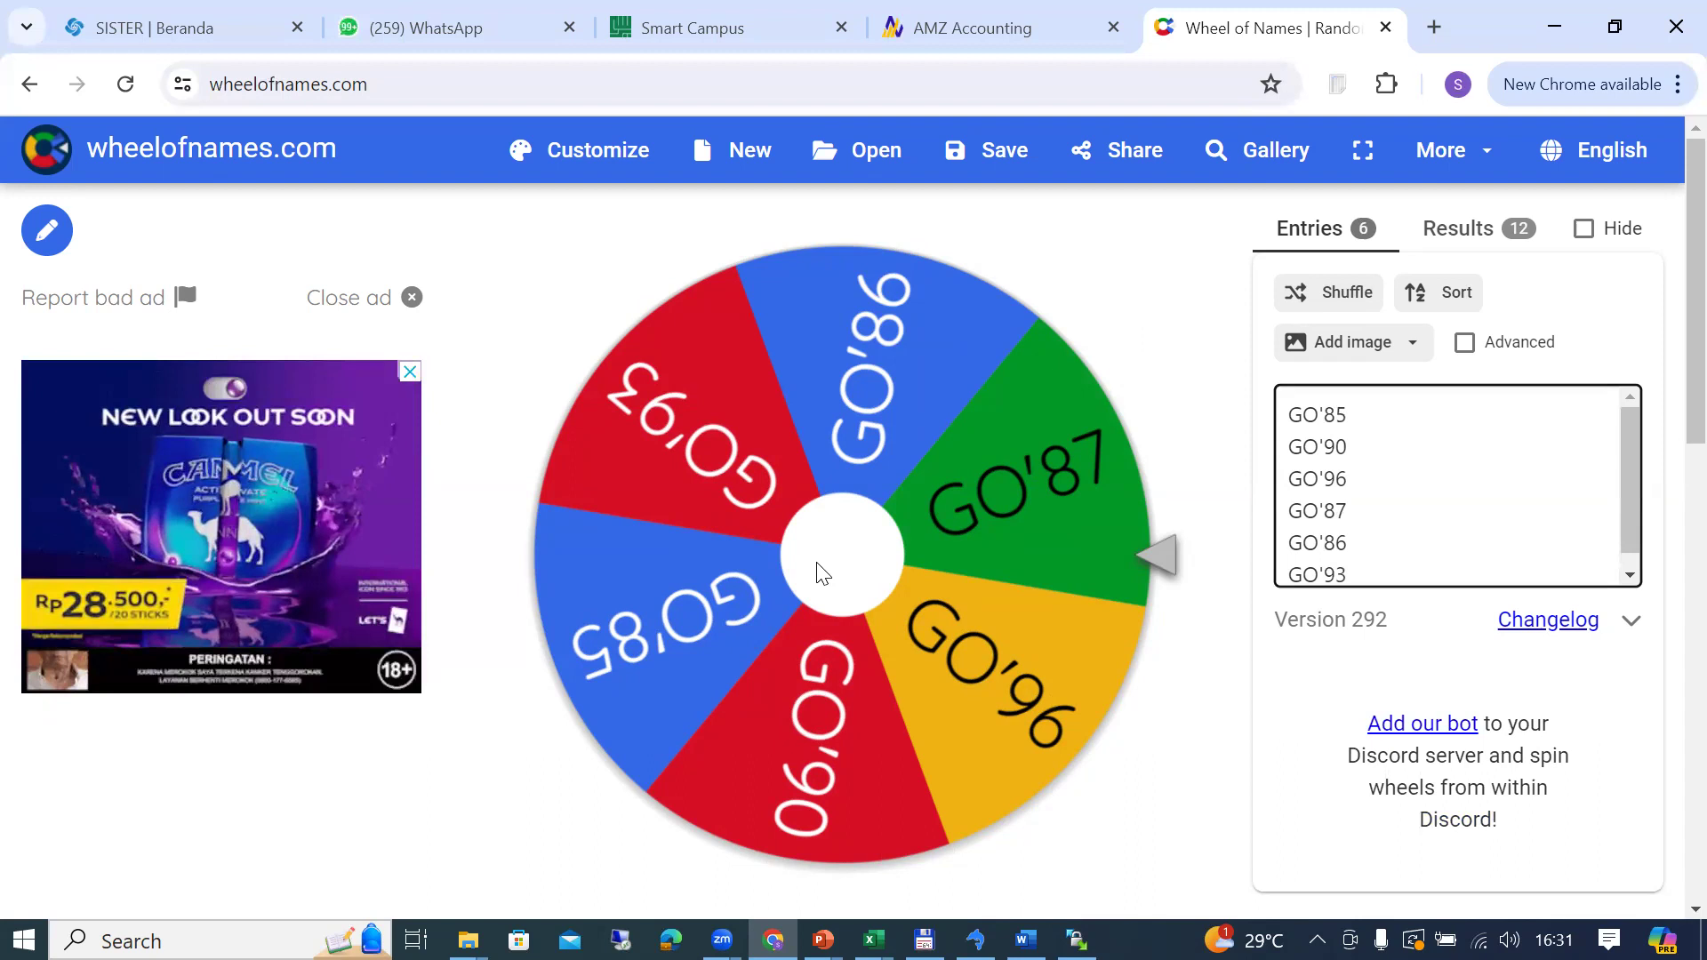
# Step: Check the Pool A line-up on the Tenis Meja sheet in Excel, return to wheelofnames.com and spin the wheel
pyautogui.hotkey('alt', 'Tab')
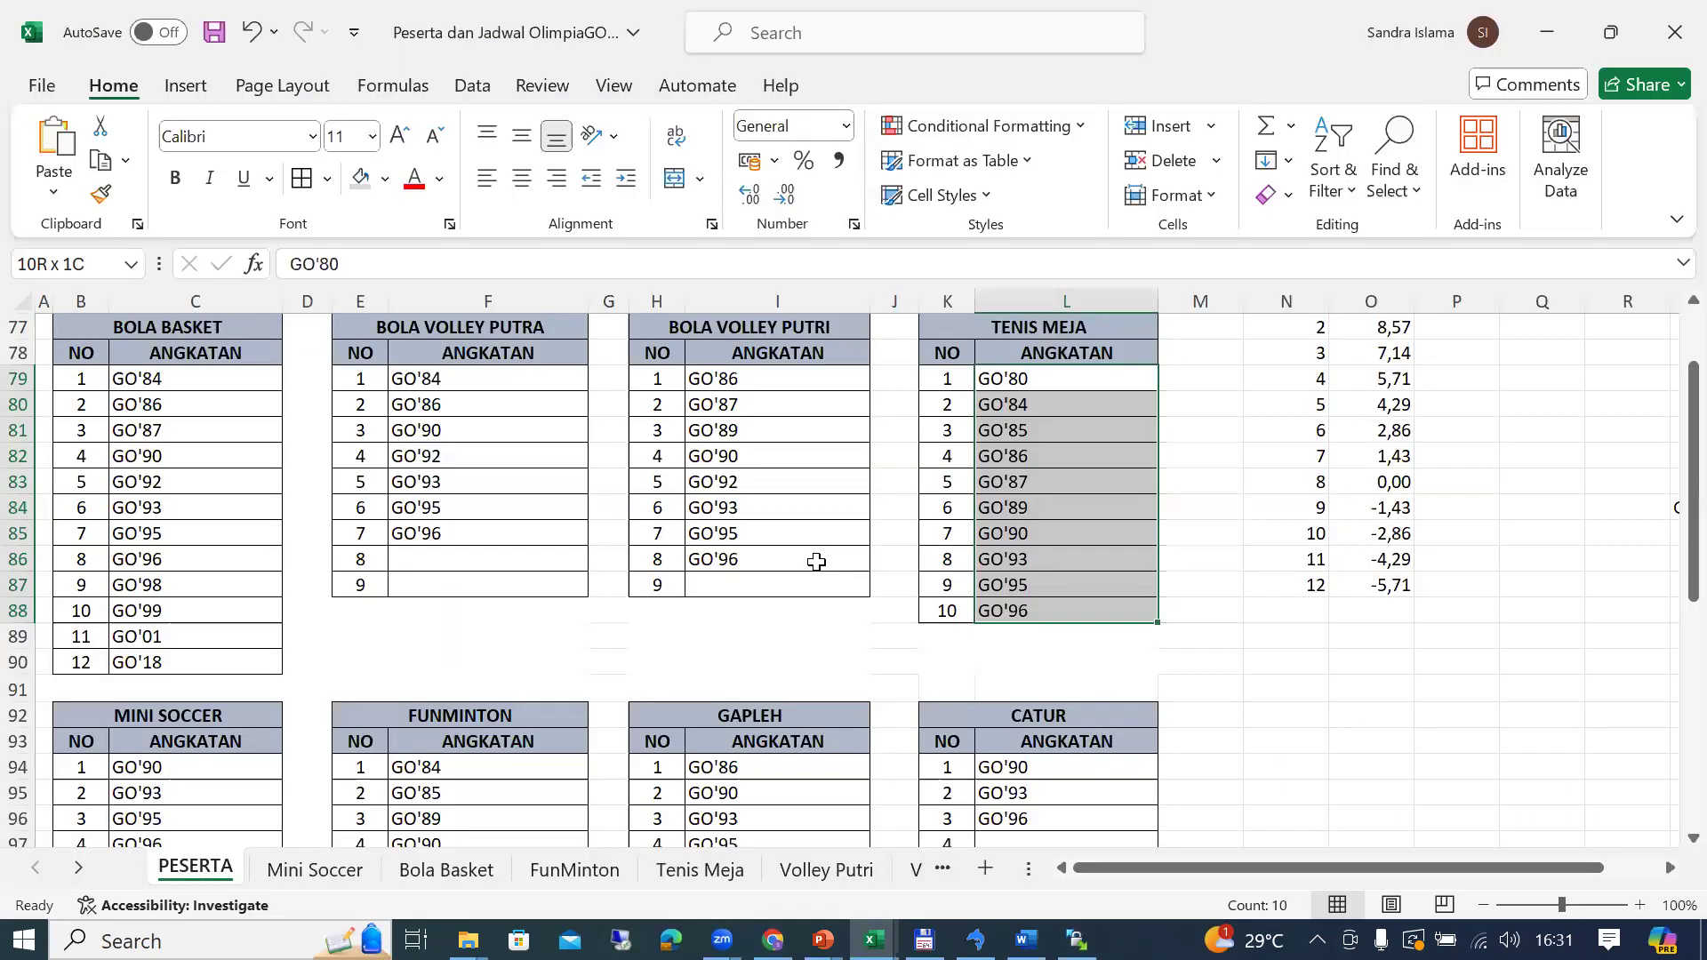
pyautogui.click(700, 868)
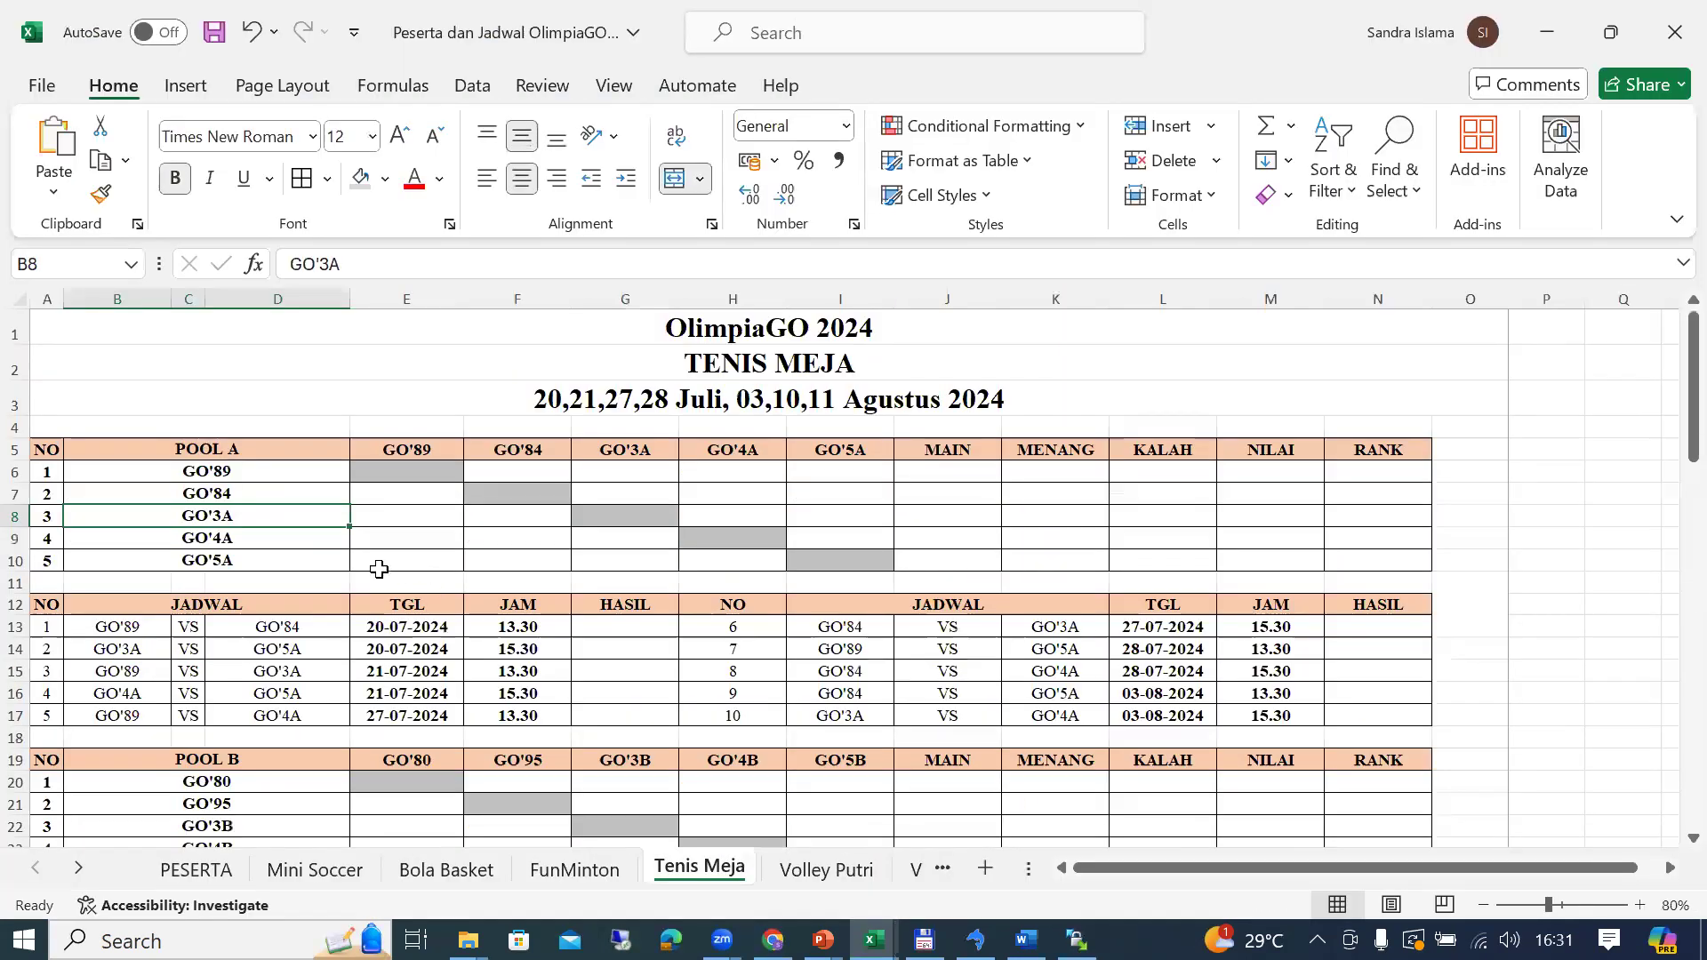
pyautogui.hotkey('alt', 'Tab')
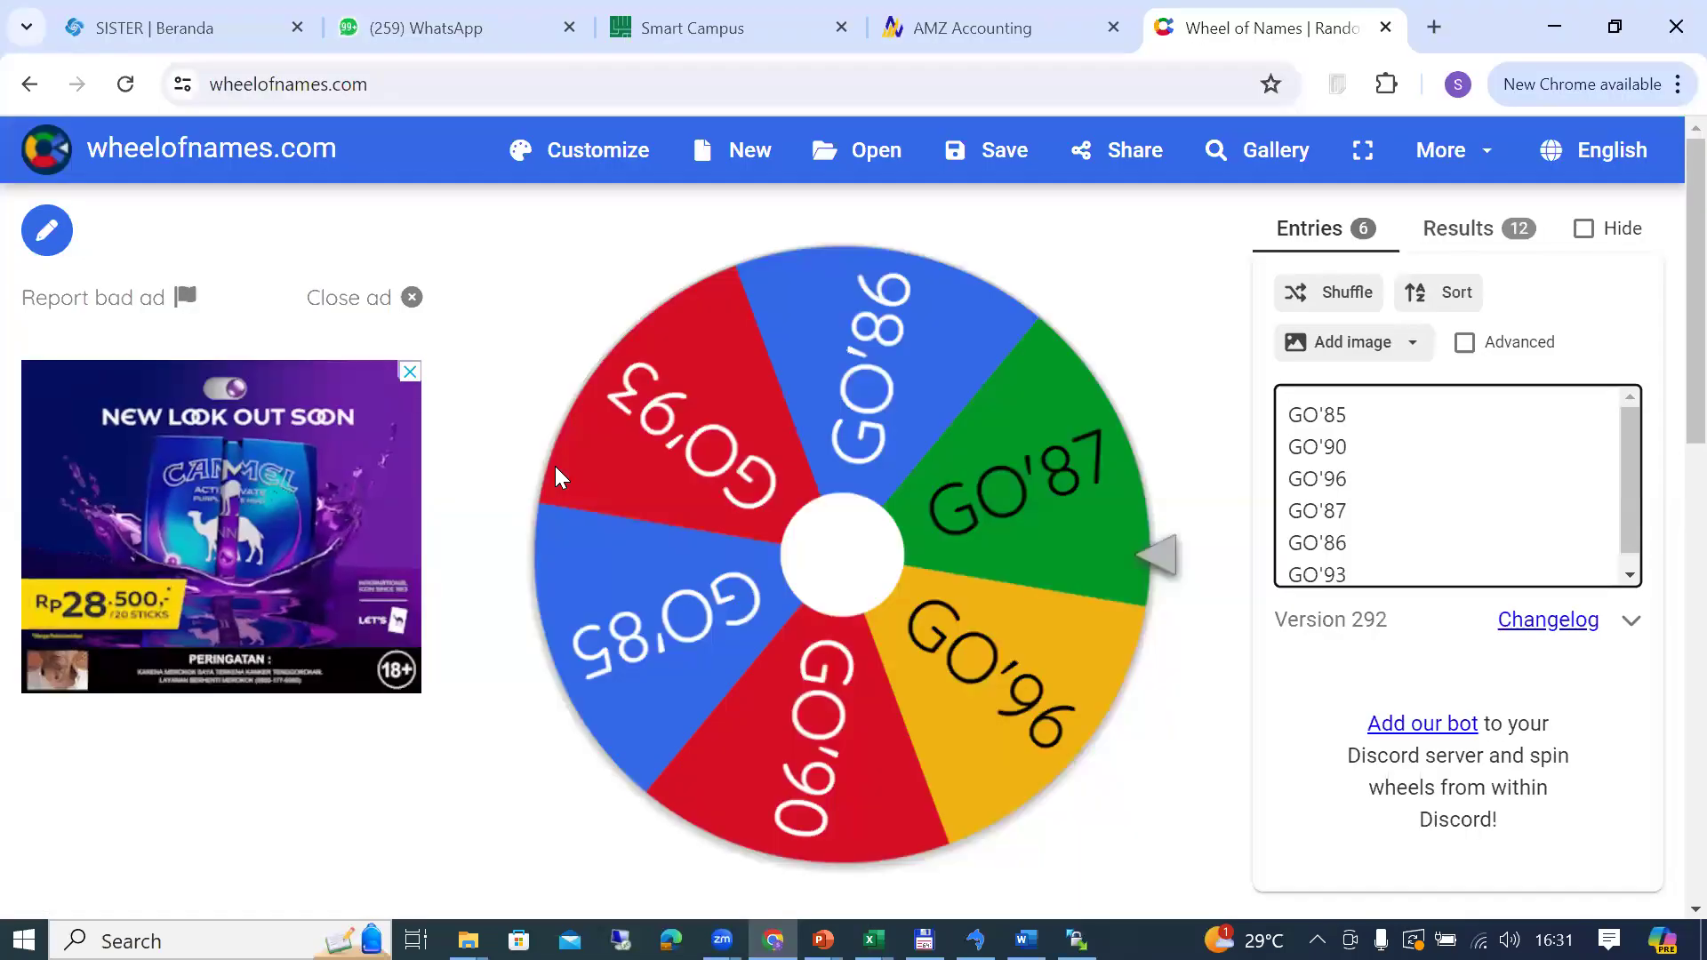
pyautogui.click(829, 569)
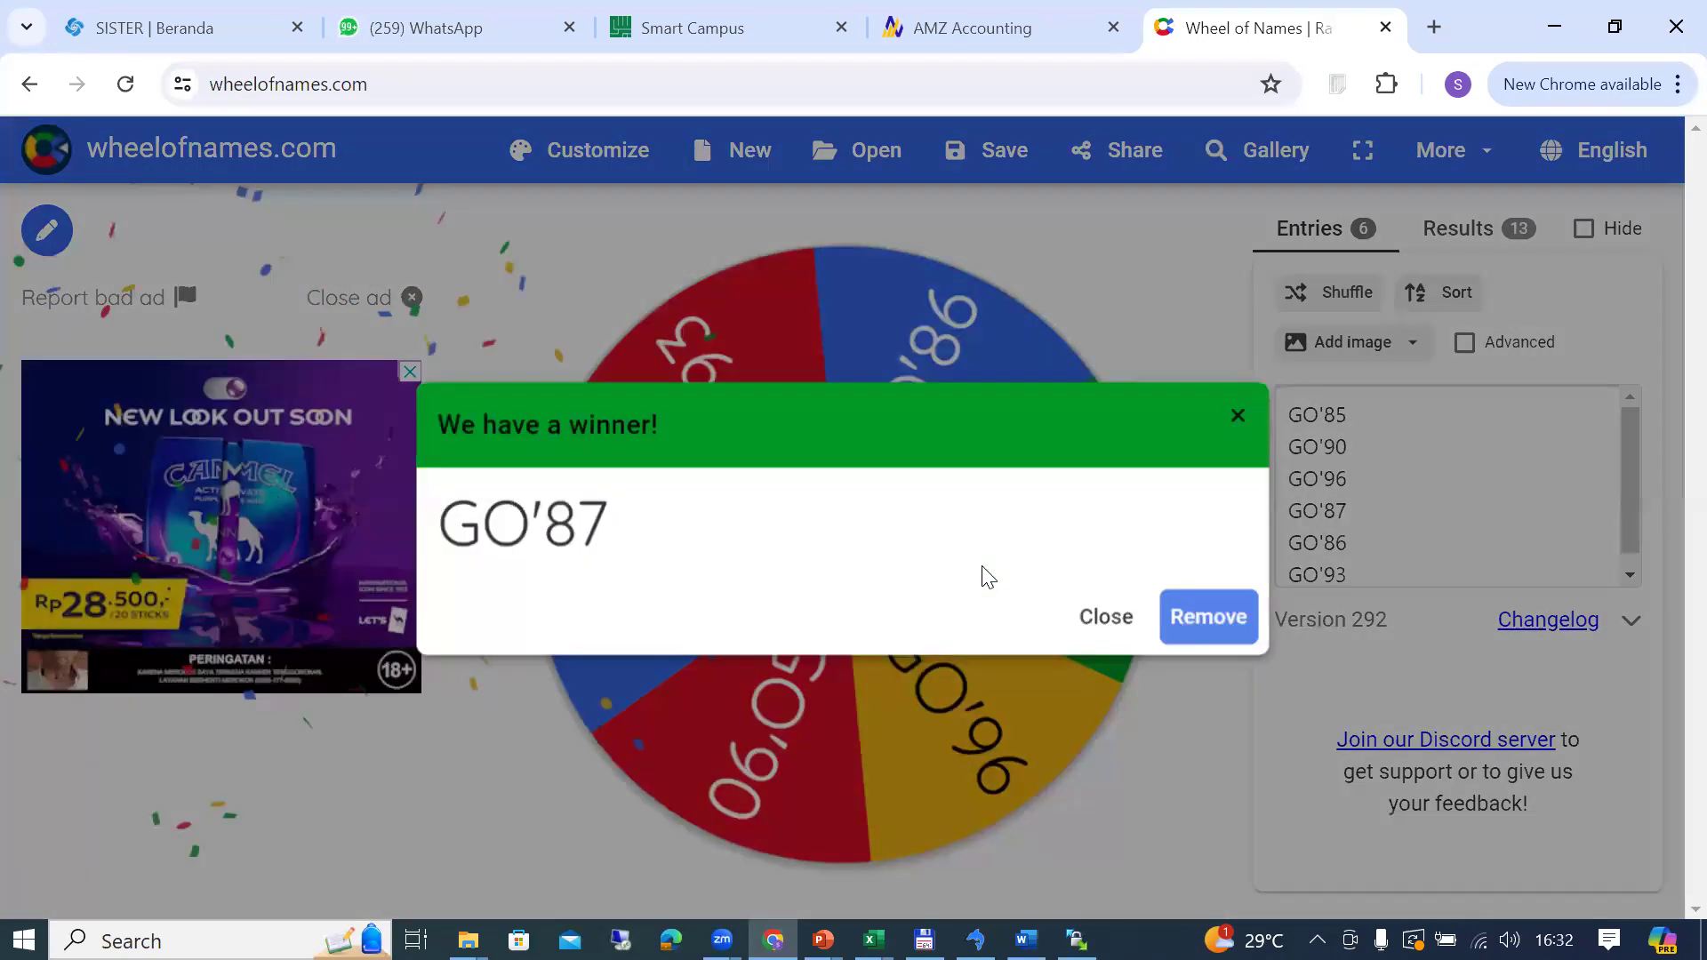
# Step: Switch to Excel and set the third Pool A team on the Tenis Meja sheet to GO'87
pyautogui.hotkey('alt', 'Tab')
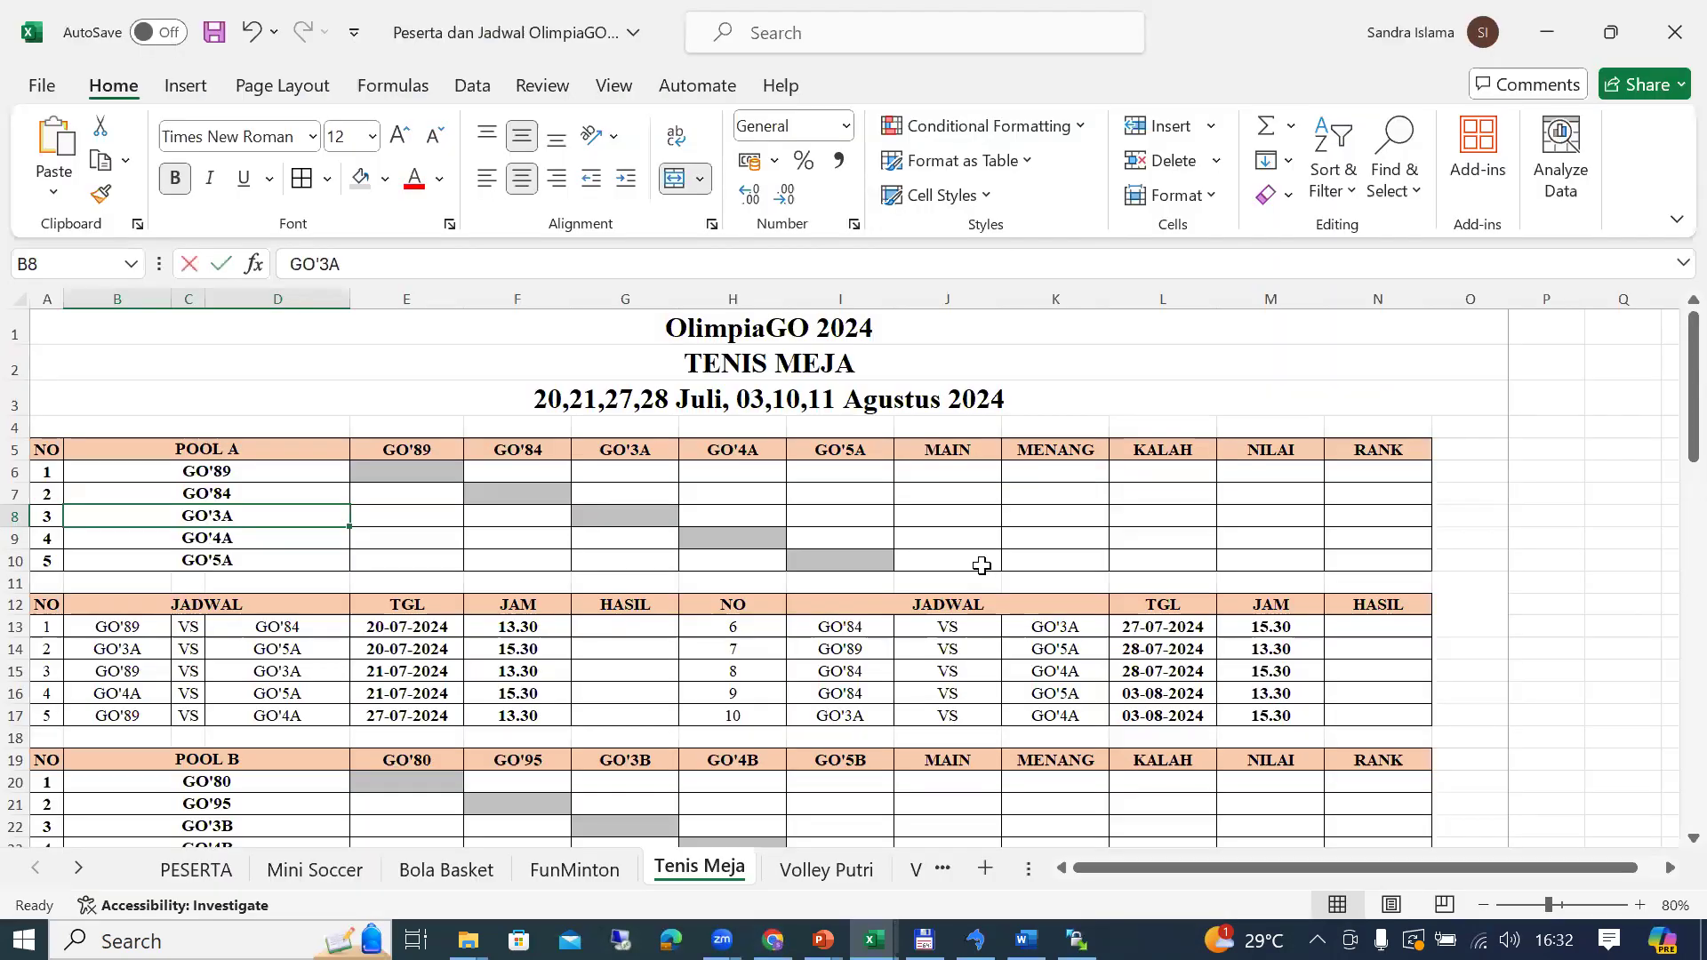
pyautogui.press('F2')
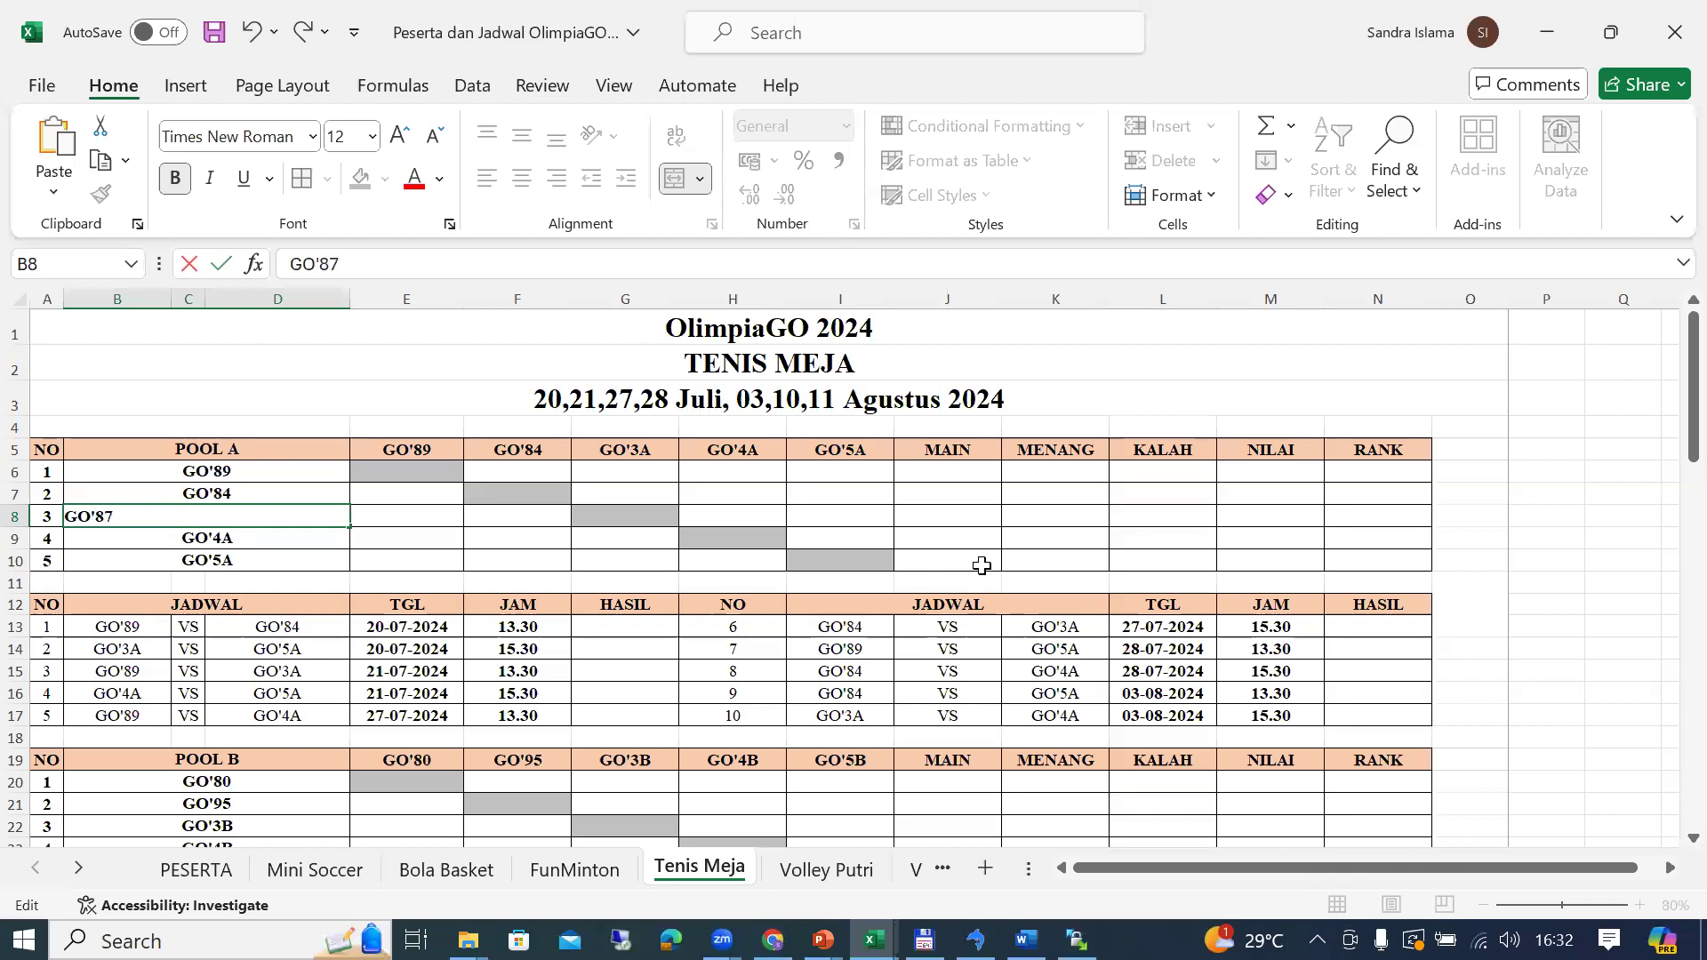
pyautogui.write('87')
pyautogui.press('Return')
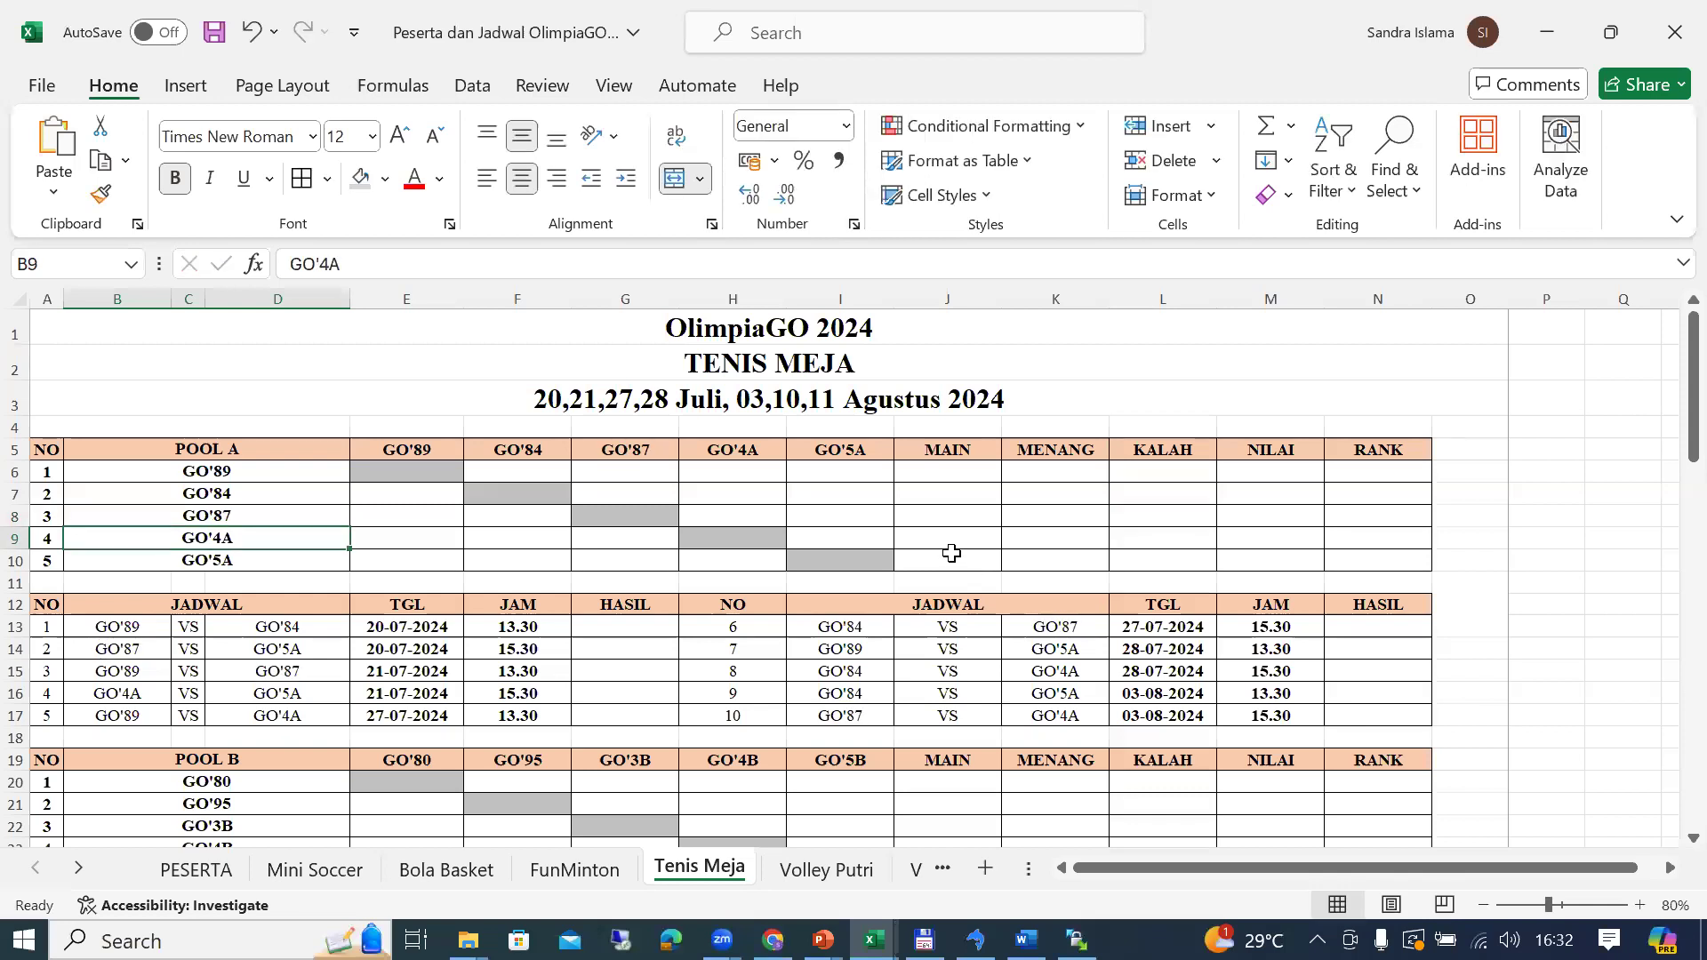
# Step: Switch to wheelofnames.com, remove the drawn GO'87, and shuffle and spin the remaining entries
pyautogui.hotkey('alt', 'Tab')
pyautogui.click(1205, 618)
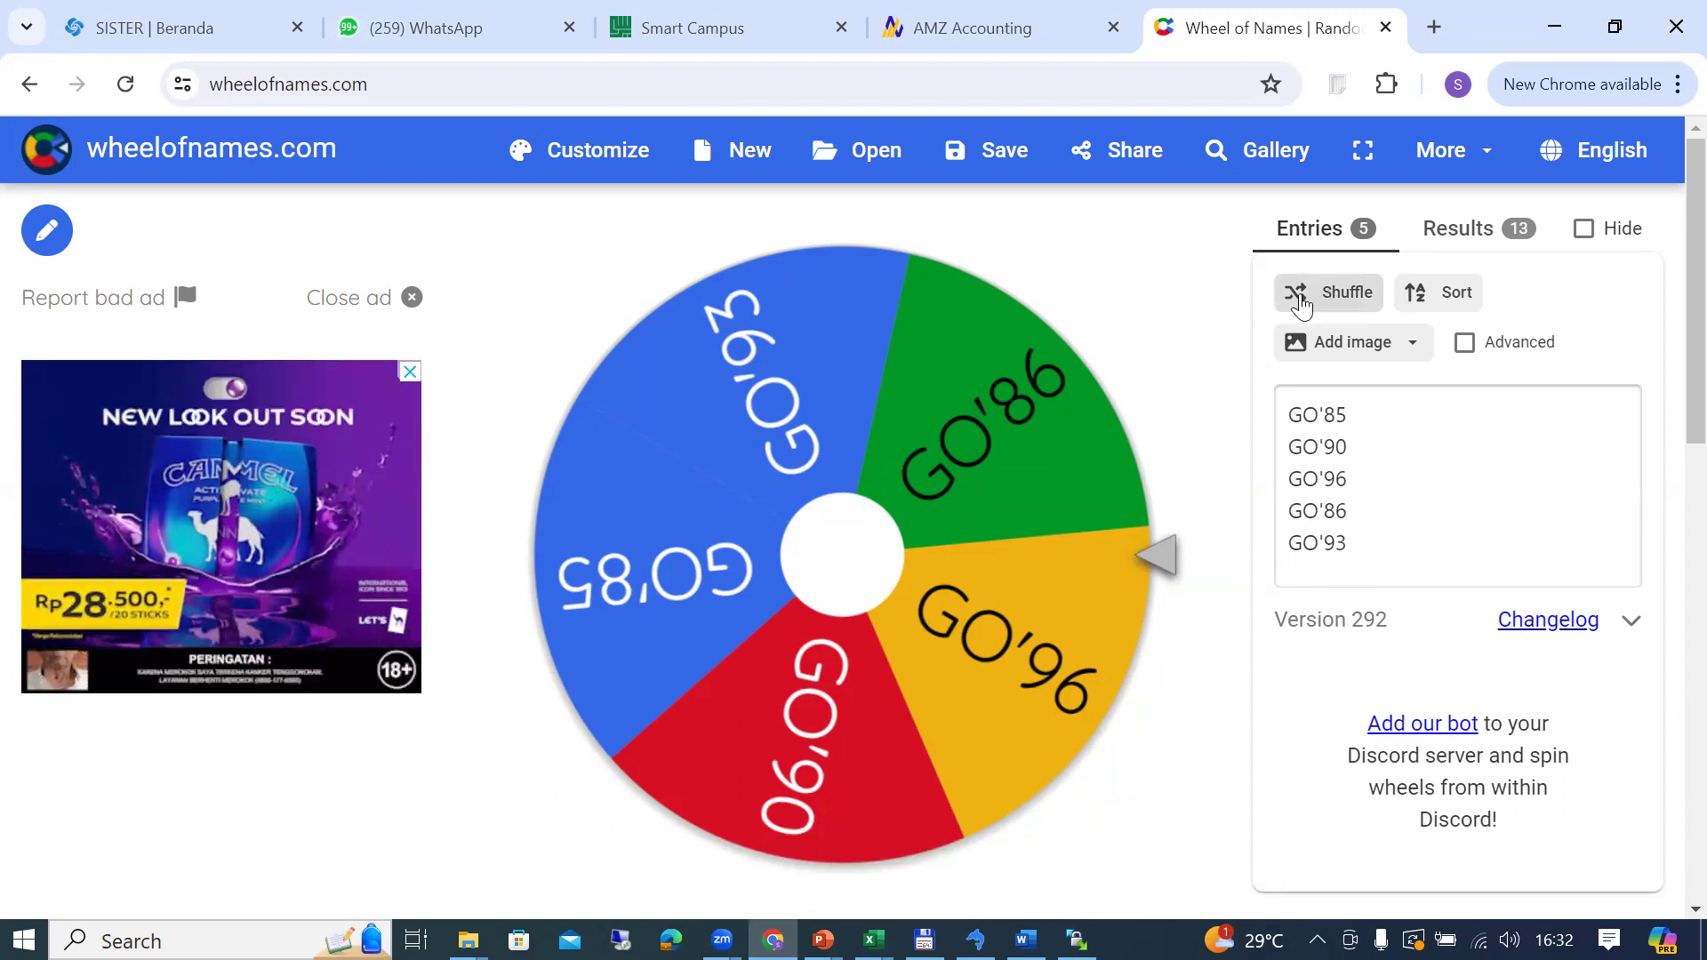
pyautogui.click(1331, 295)
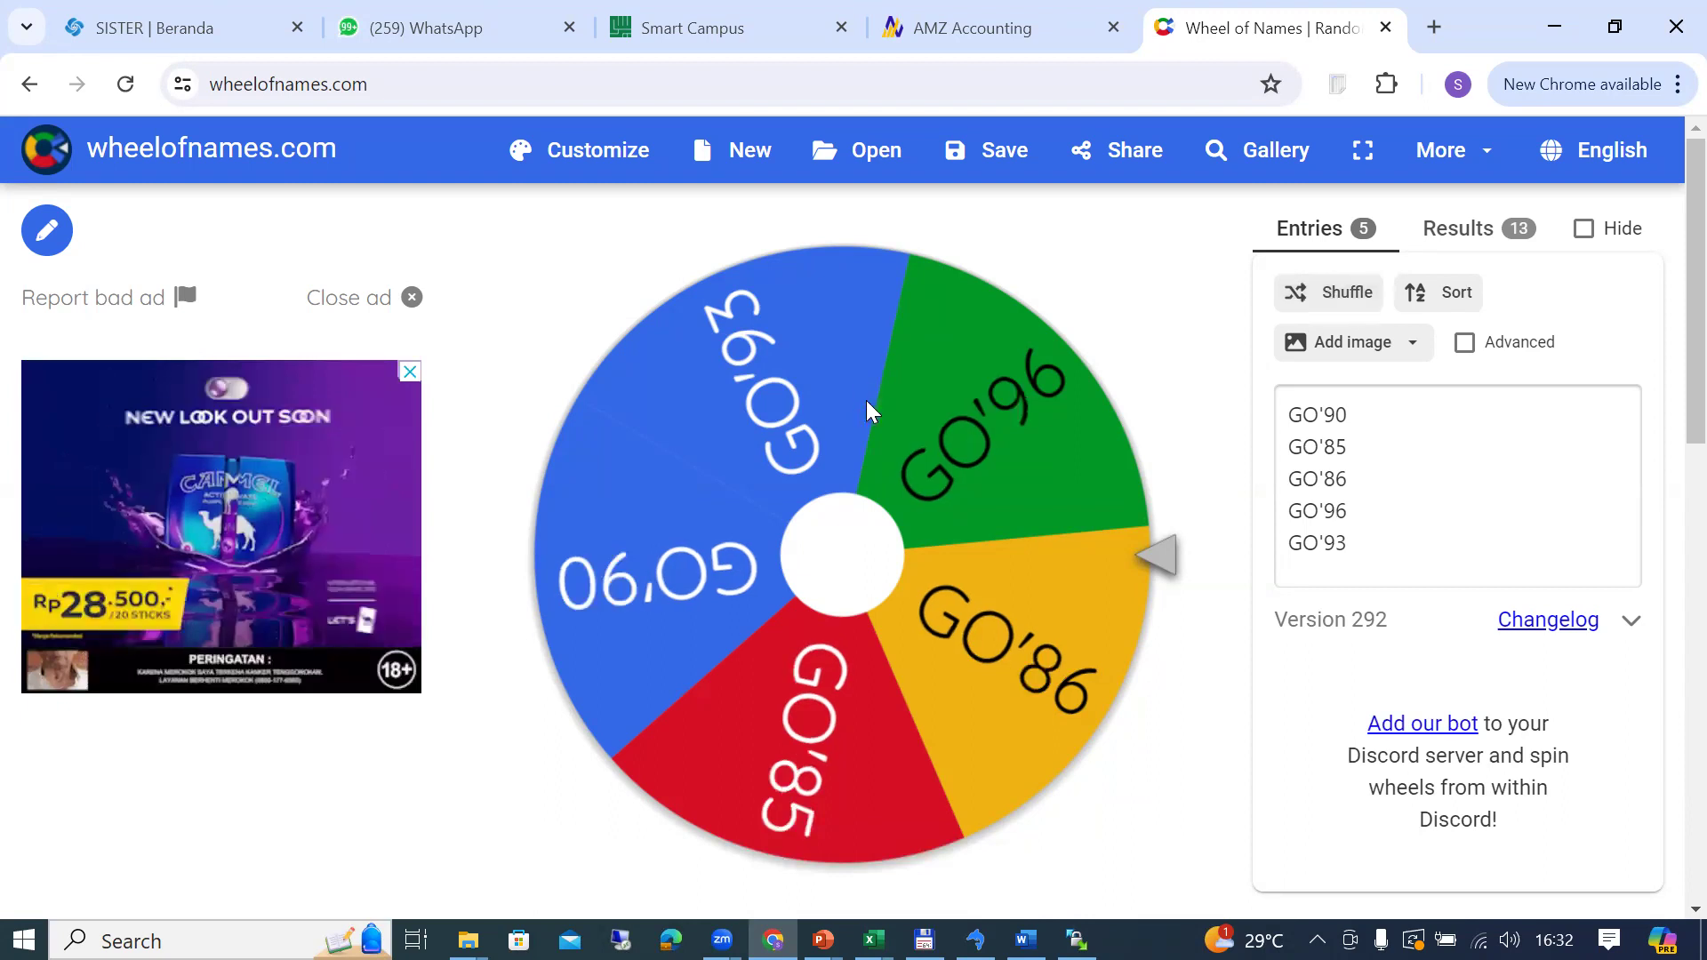
pyautogui.click(827, 572)
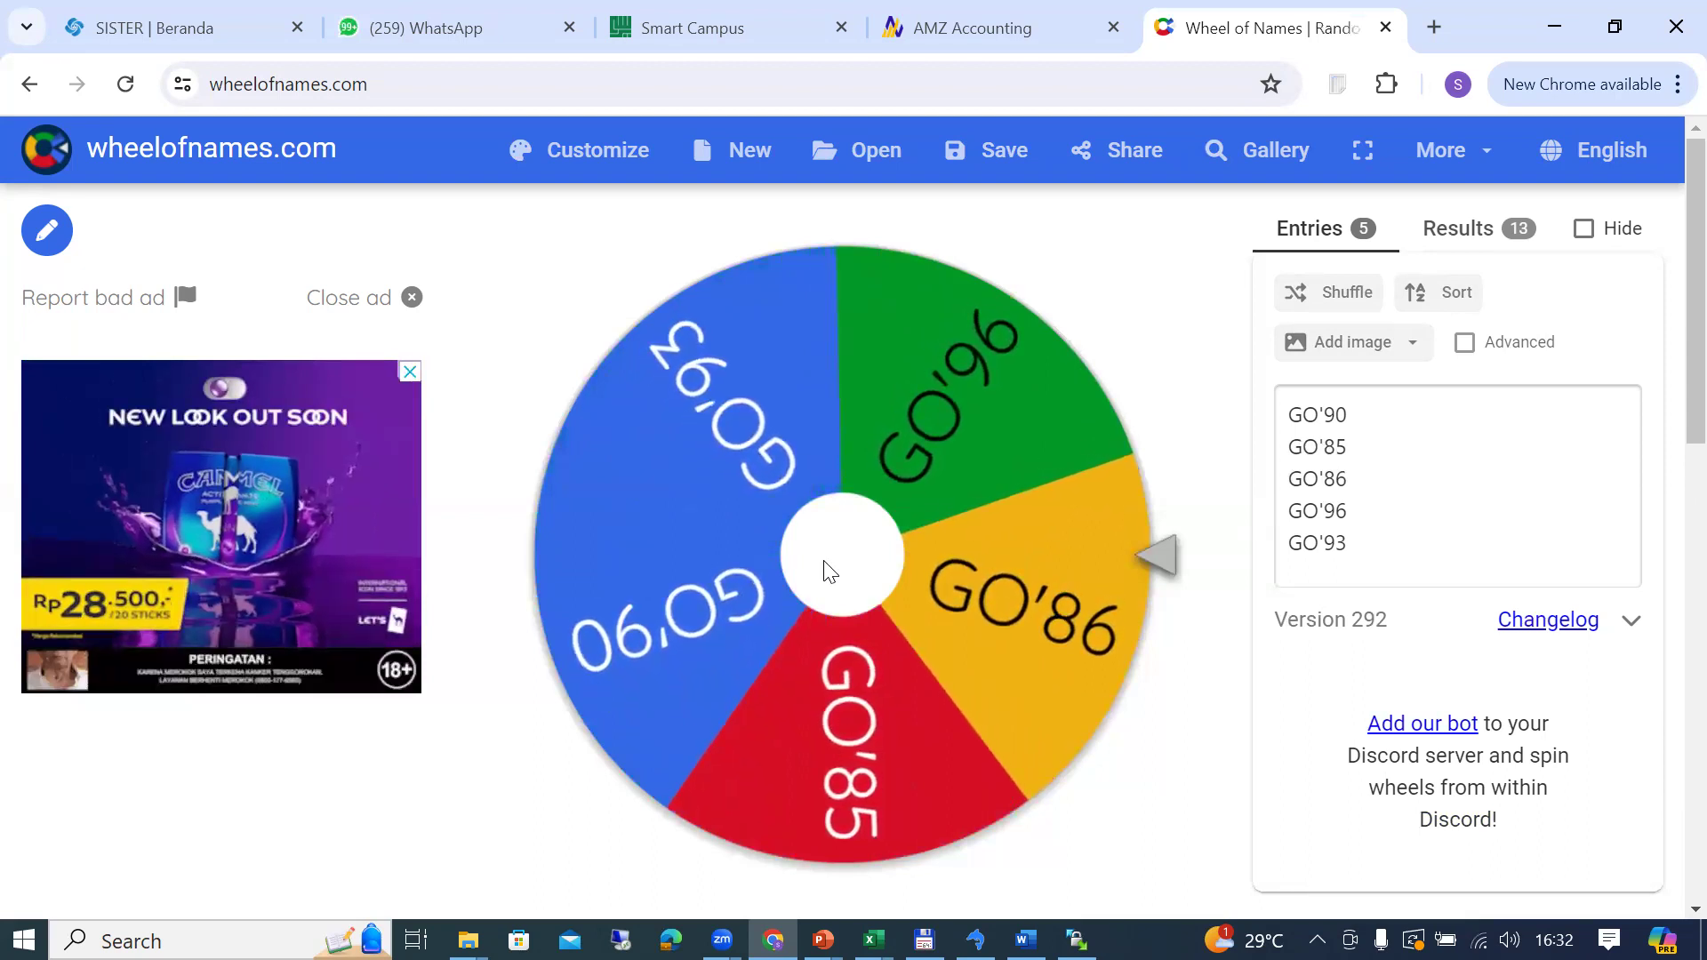
# Step: Switch to Excel, set the third Pool B team to GO'86, and go back to the fourth team of Pool A
pyautogui.hotkey('alt', 'Tab')
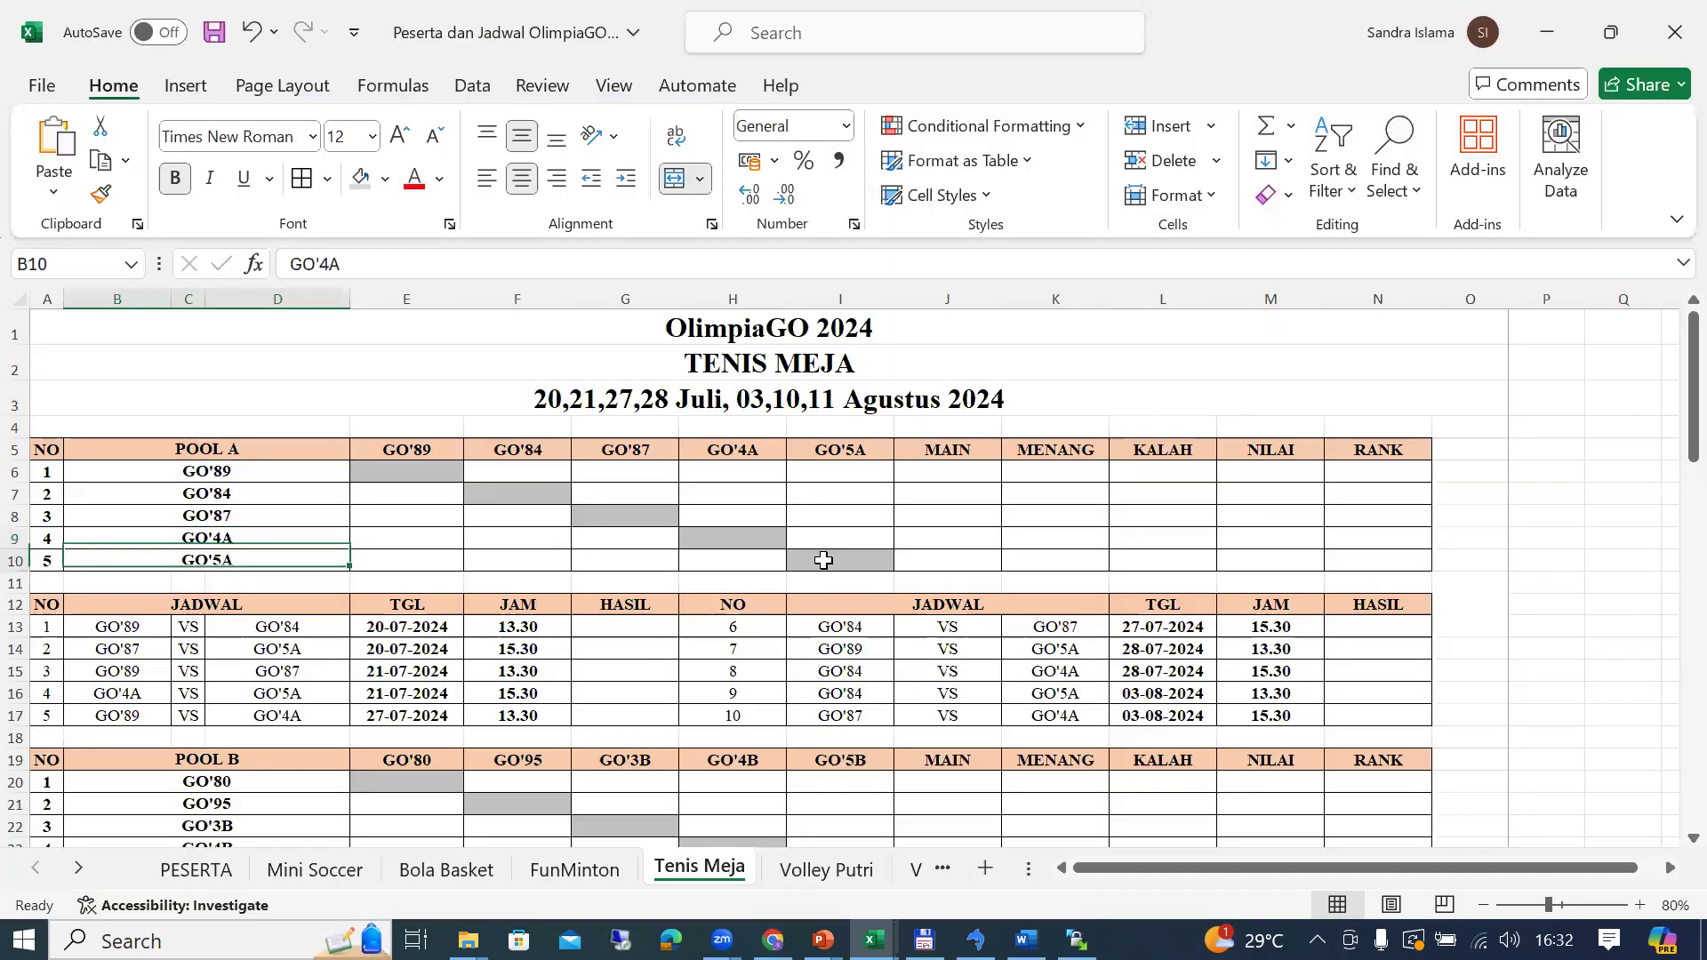
pyautogui.press('Down')
pyautogui.press('Down')
pyautogui.press('Down')
pyautogui.press('Down')
pyautogui.press('Down')
pyautogui.press('Down')
pyautogui.press('Down')
pyautogui.press('Down')
pyautogui.press('Down')
pyautogui.press('Down')
pyautogui.press('Down')
pyautogui.press('Down')
pyautogui.press('F2')
pyautogui.press('BackSpace')
pyautogui.press('BackSpace')
pyautogui.write('86')
pyautogui.press('Return')
pyautogui.press('Up')
pyautogui.press('Up')
pyautogui.press('Up')
pyautogui.press('Up')
pyautogui.press('Up')
pyautogui.press('Up')
pyautogui.press('Up')
pyautogui.press('Up')
pyautogui.press('Up')
pyautogui.press('Up')
pyautogui.press('Up')
pyautogui.press('Up')
pyautogui.press('Up')
pyautogui.press('Up')
# Step: Switch to wheelofnames.com, remove the drawn GO'86 from the wheel and spin the remaining entries
pyautogui.hotkey('alt', 'Tab')
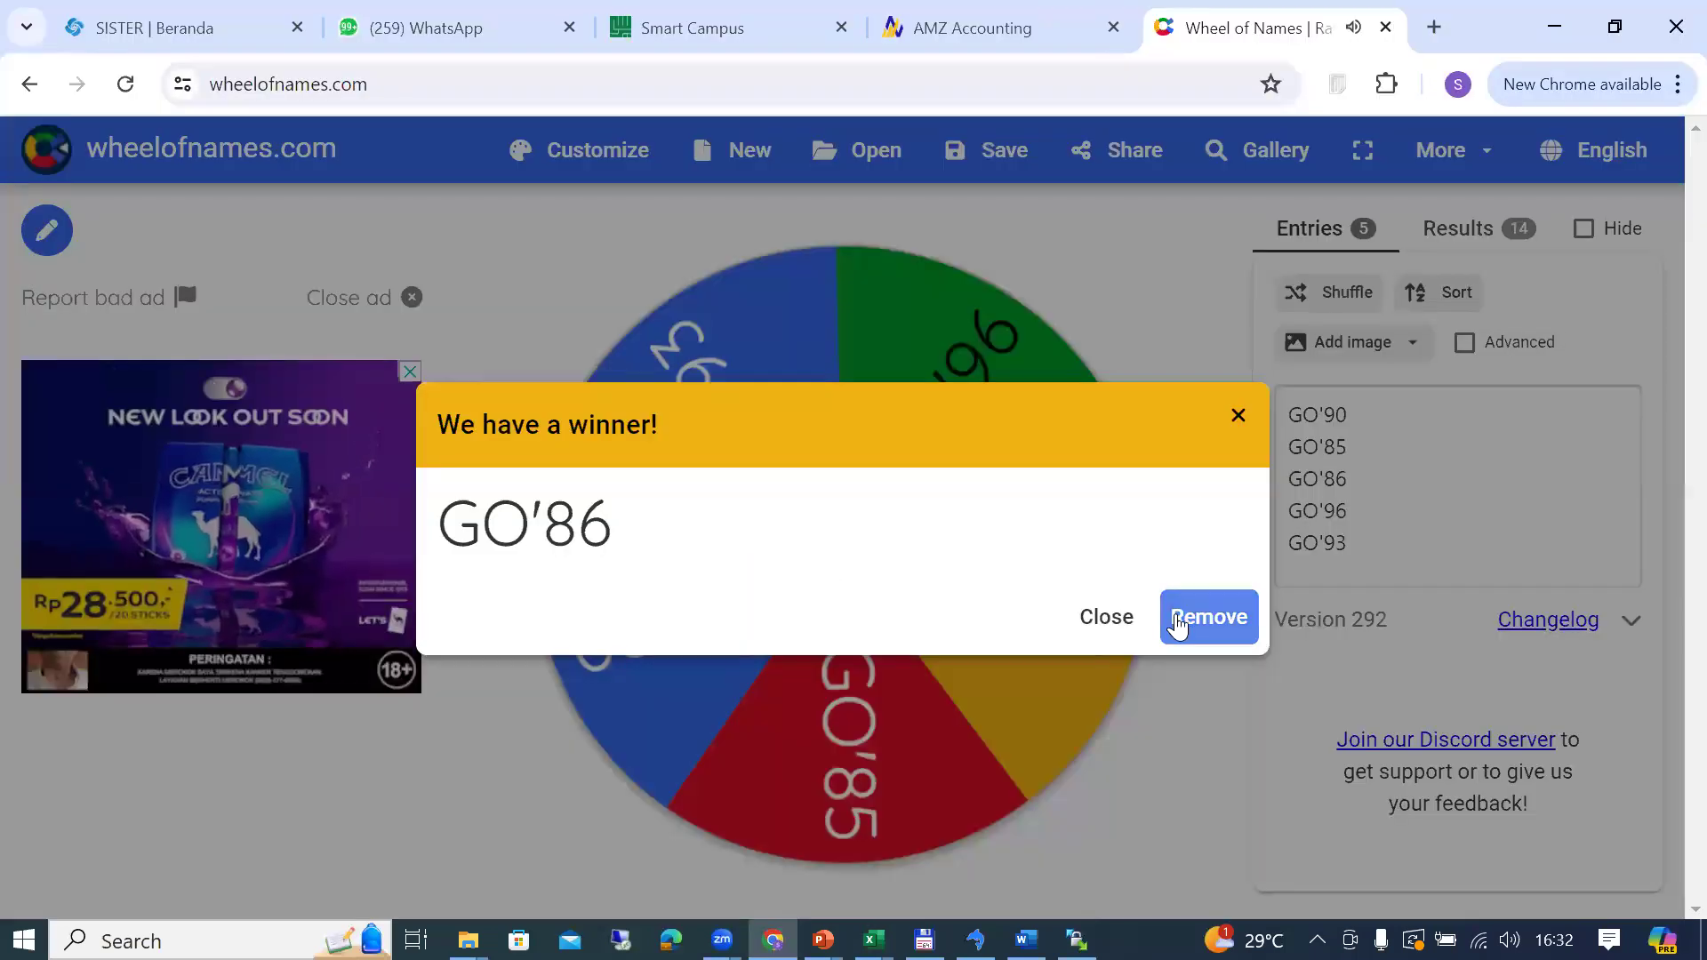
pyautogui.click(1204, 613)
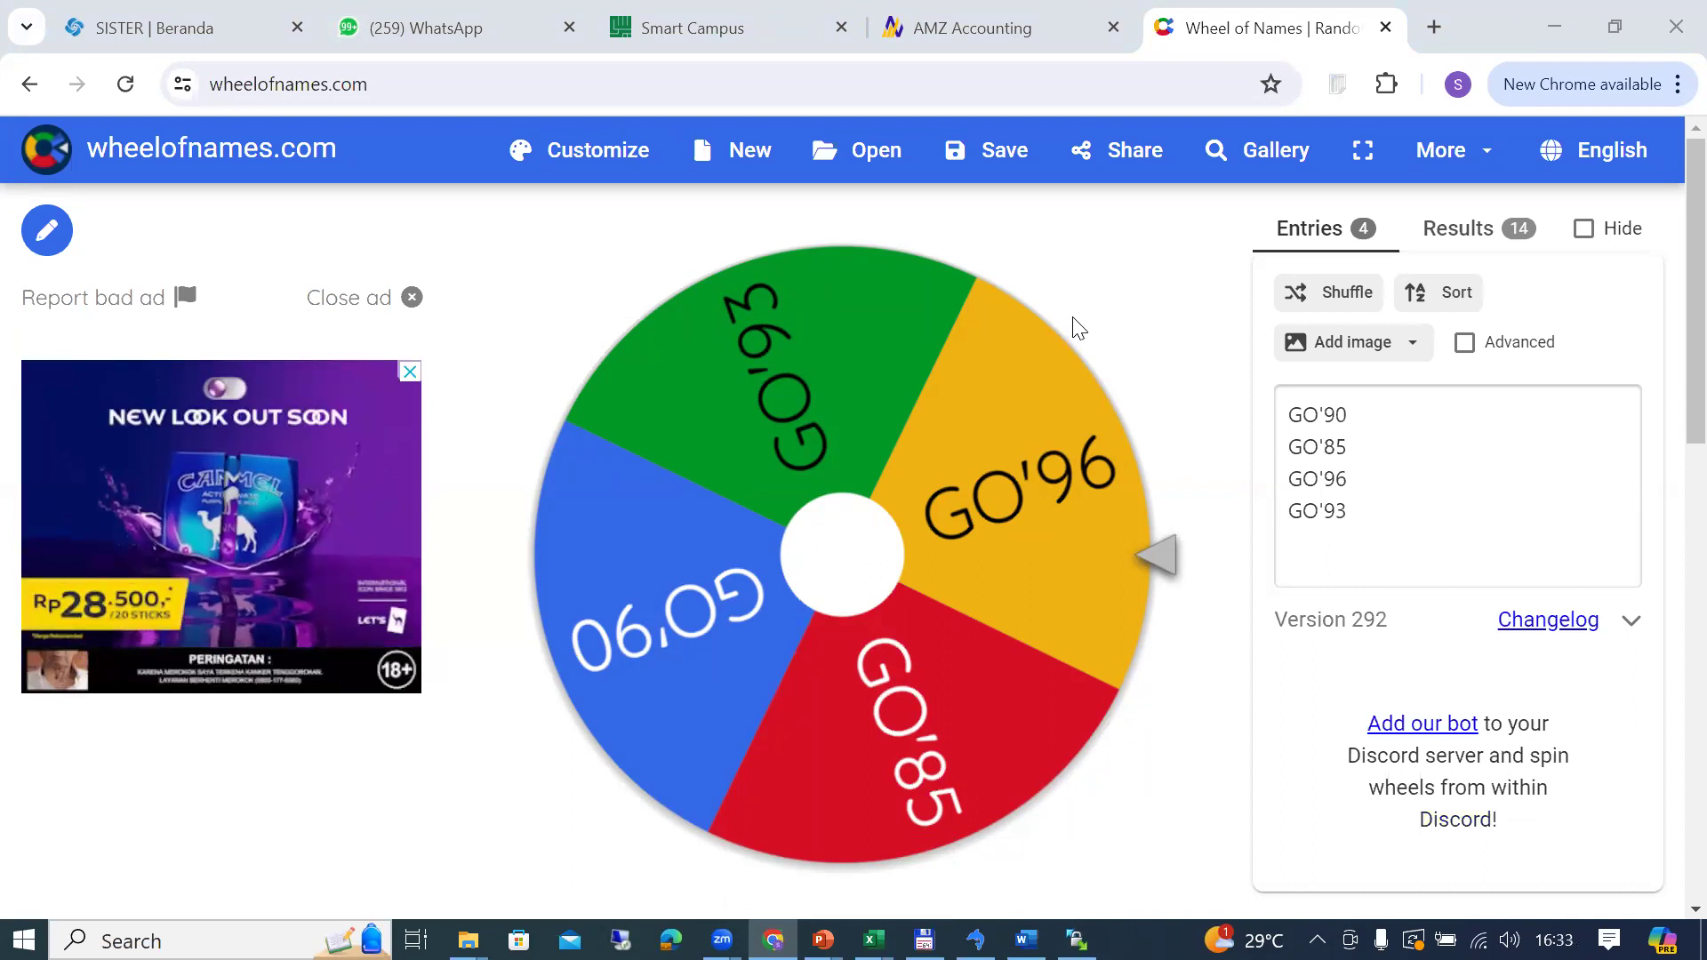
pyautogui.click(851, 560)
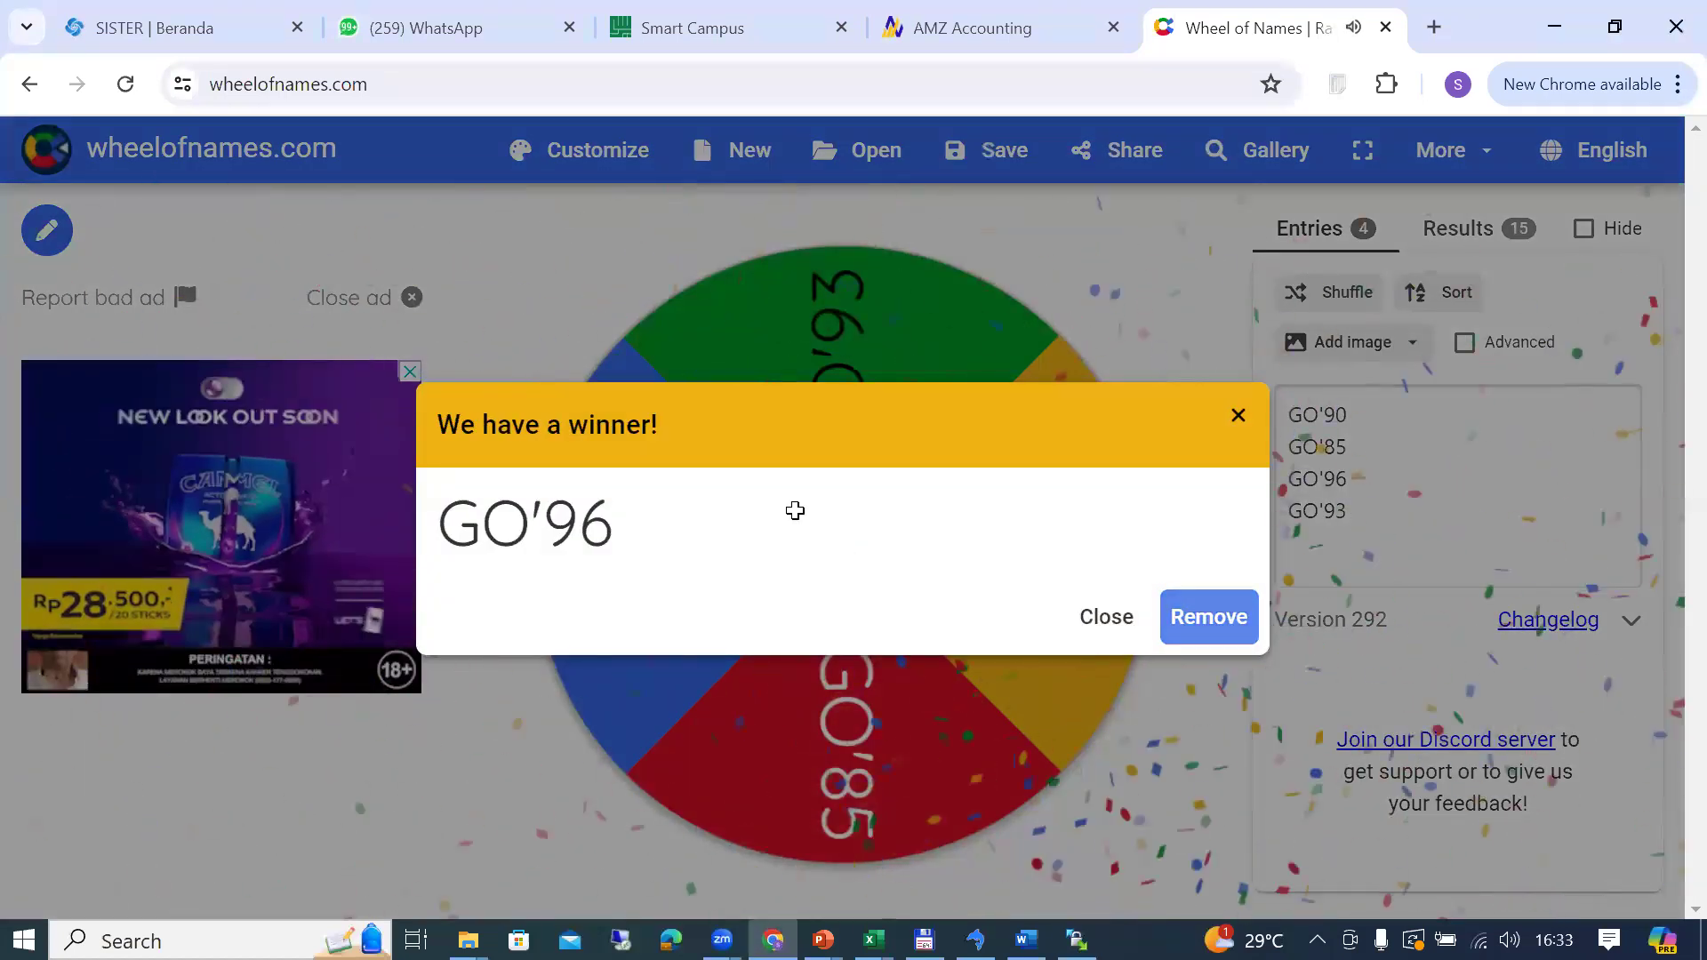
# Step: Switch to Excel and set the fourth Pool A team to GO'96
pyautogui.hotkey('alt', 'Tab')
pyautogui.press('F2')
pyautogui.write('96')
pyautogui.press('Return')
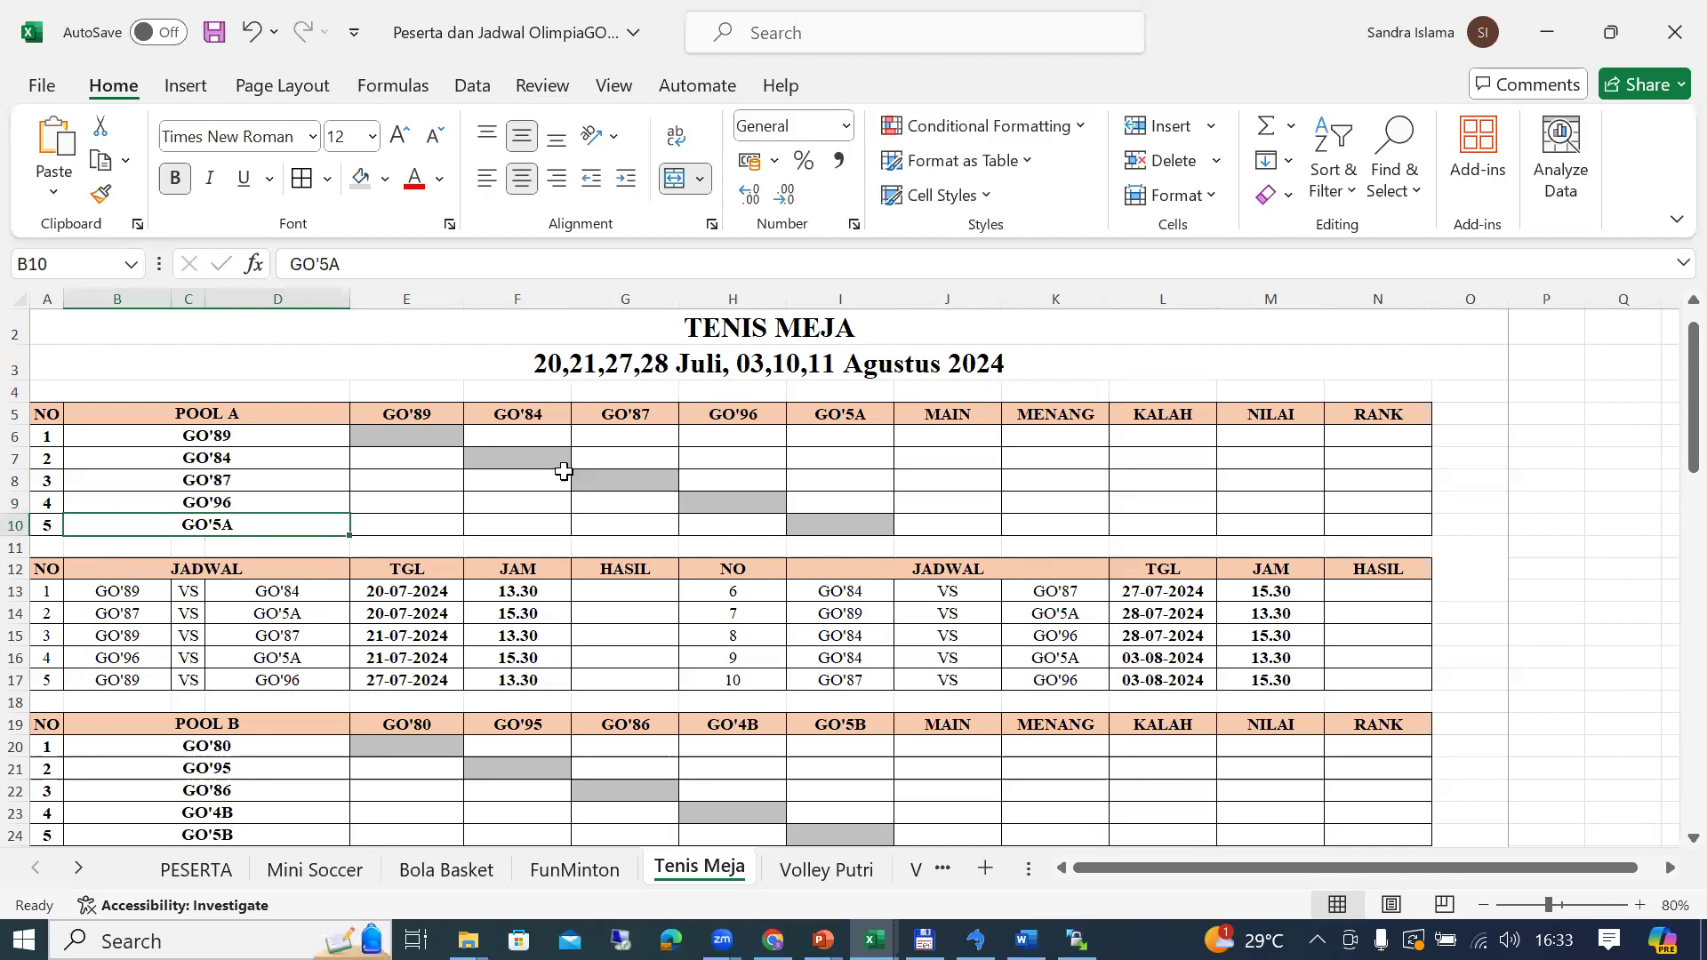
# Step: Switch to wheelofnames.com, remove GO'96, spin the wheel and remove the newly drawn GO'90
pyautogui.hotkey('alt', 'Tab')
pyautogui.click(1203, 619)
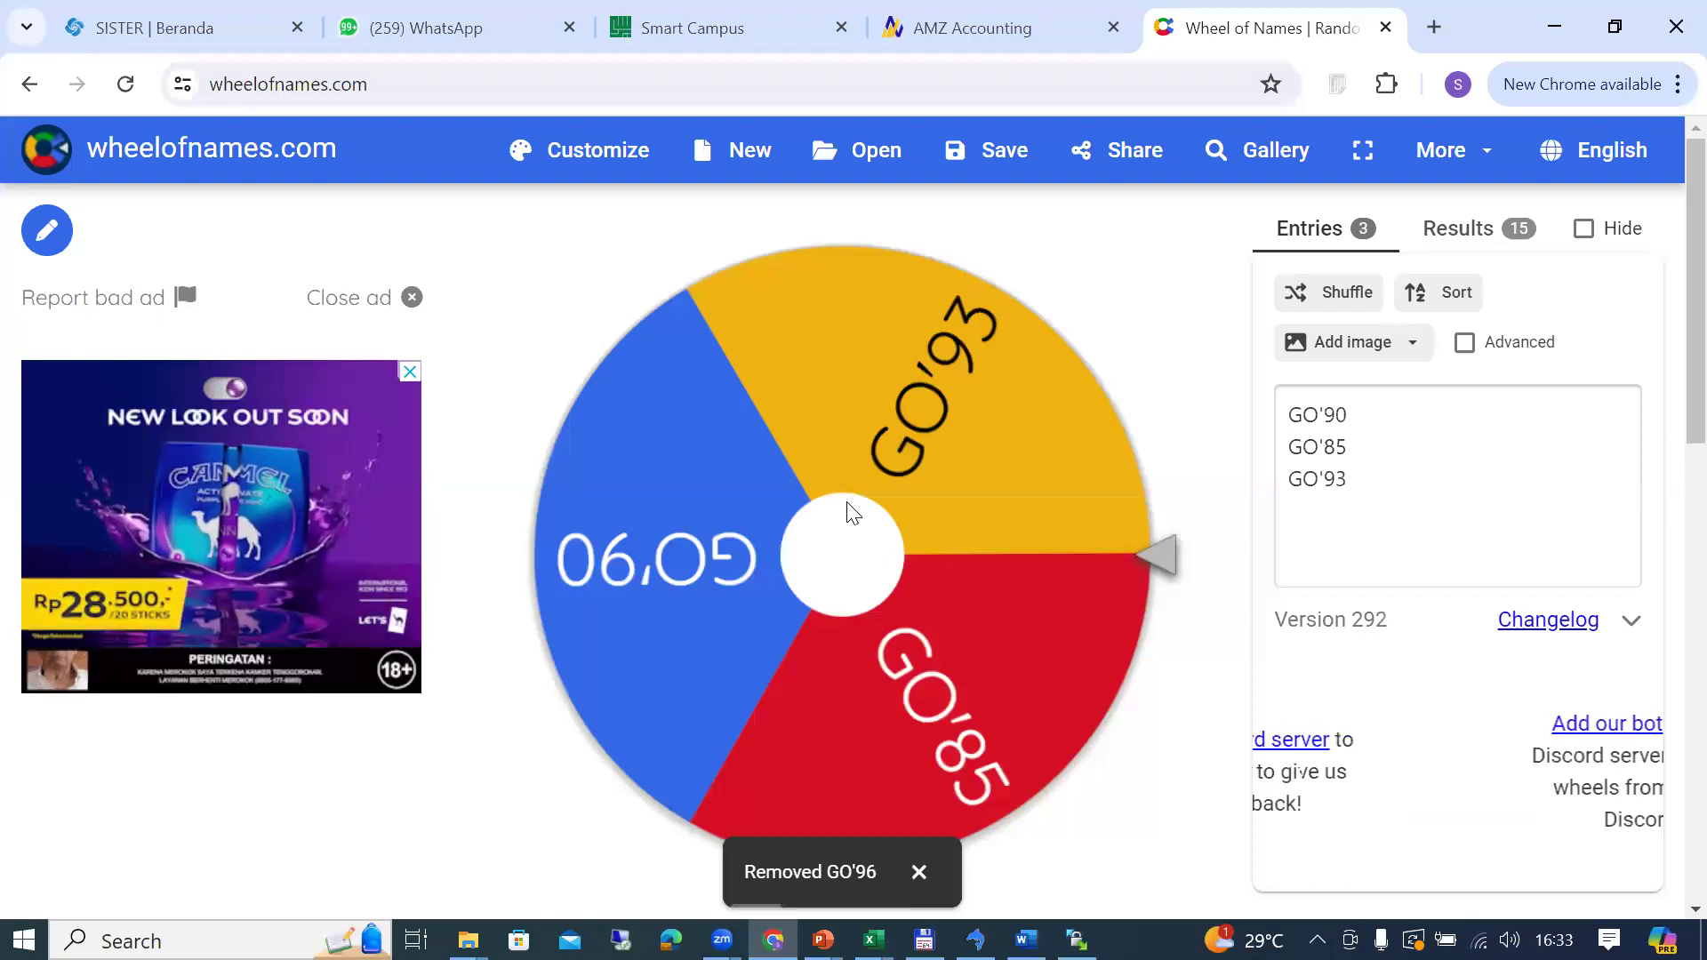
pyautogui.click(848, 548)
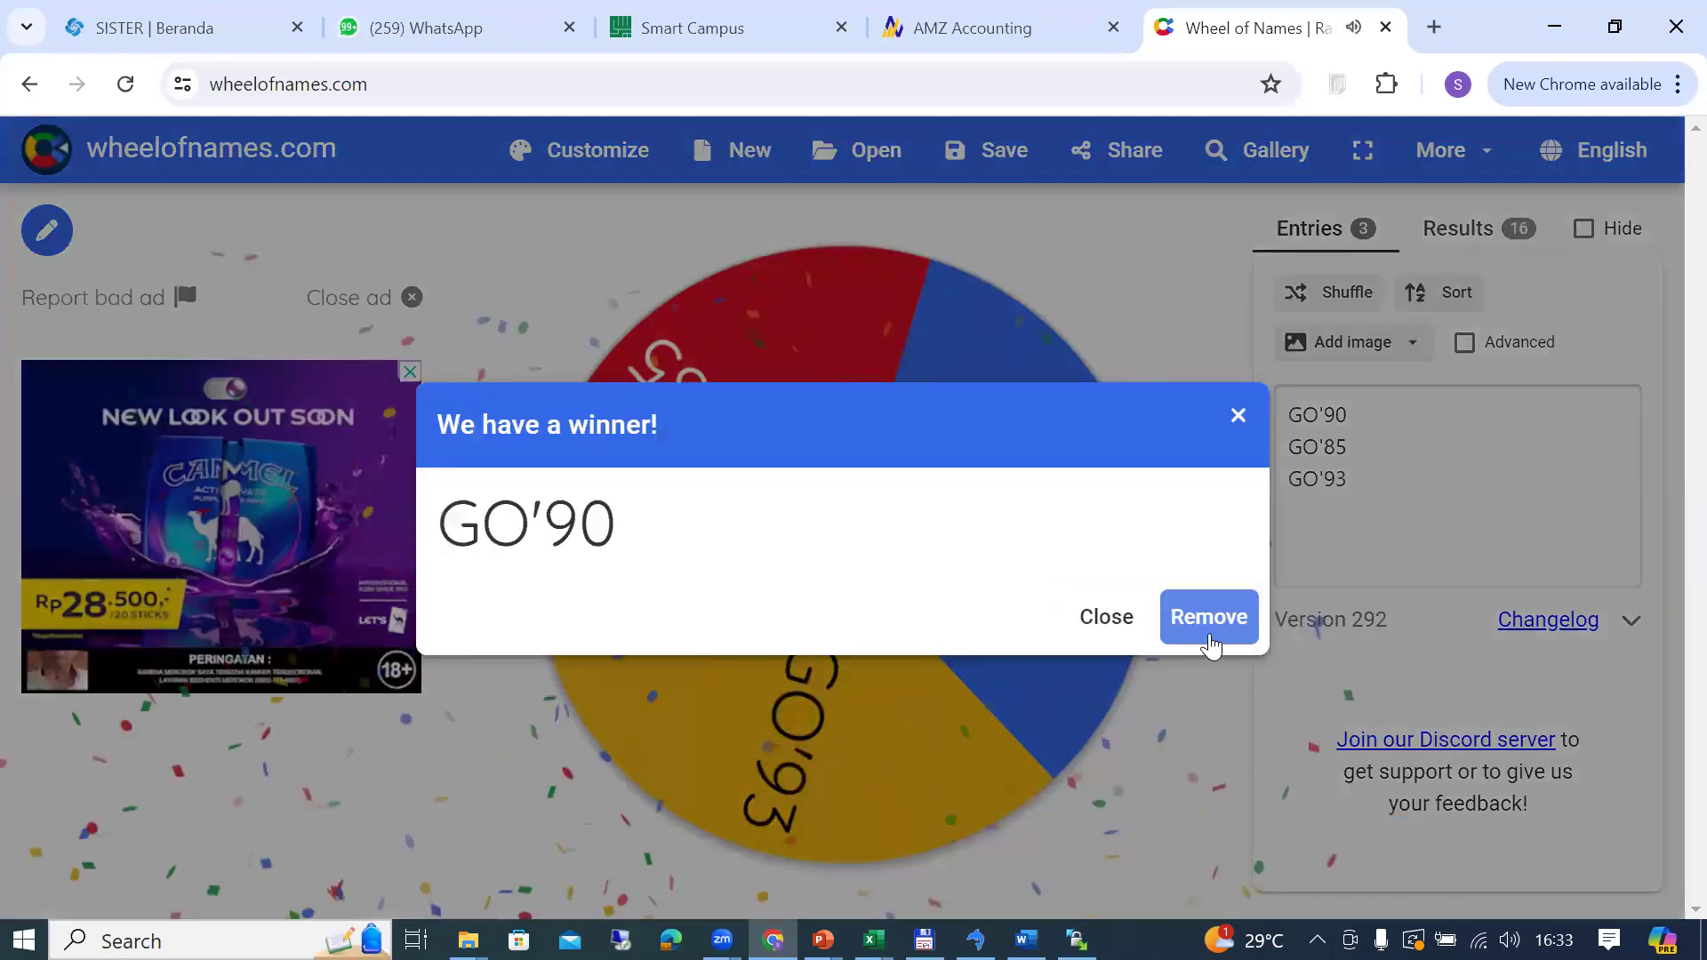
pyautogui.click(1209, 638)
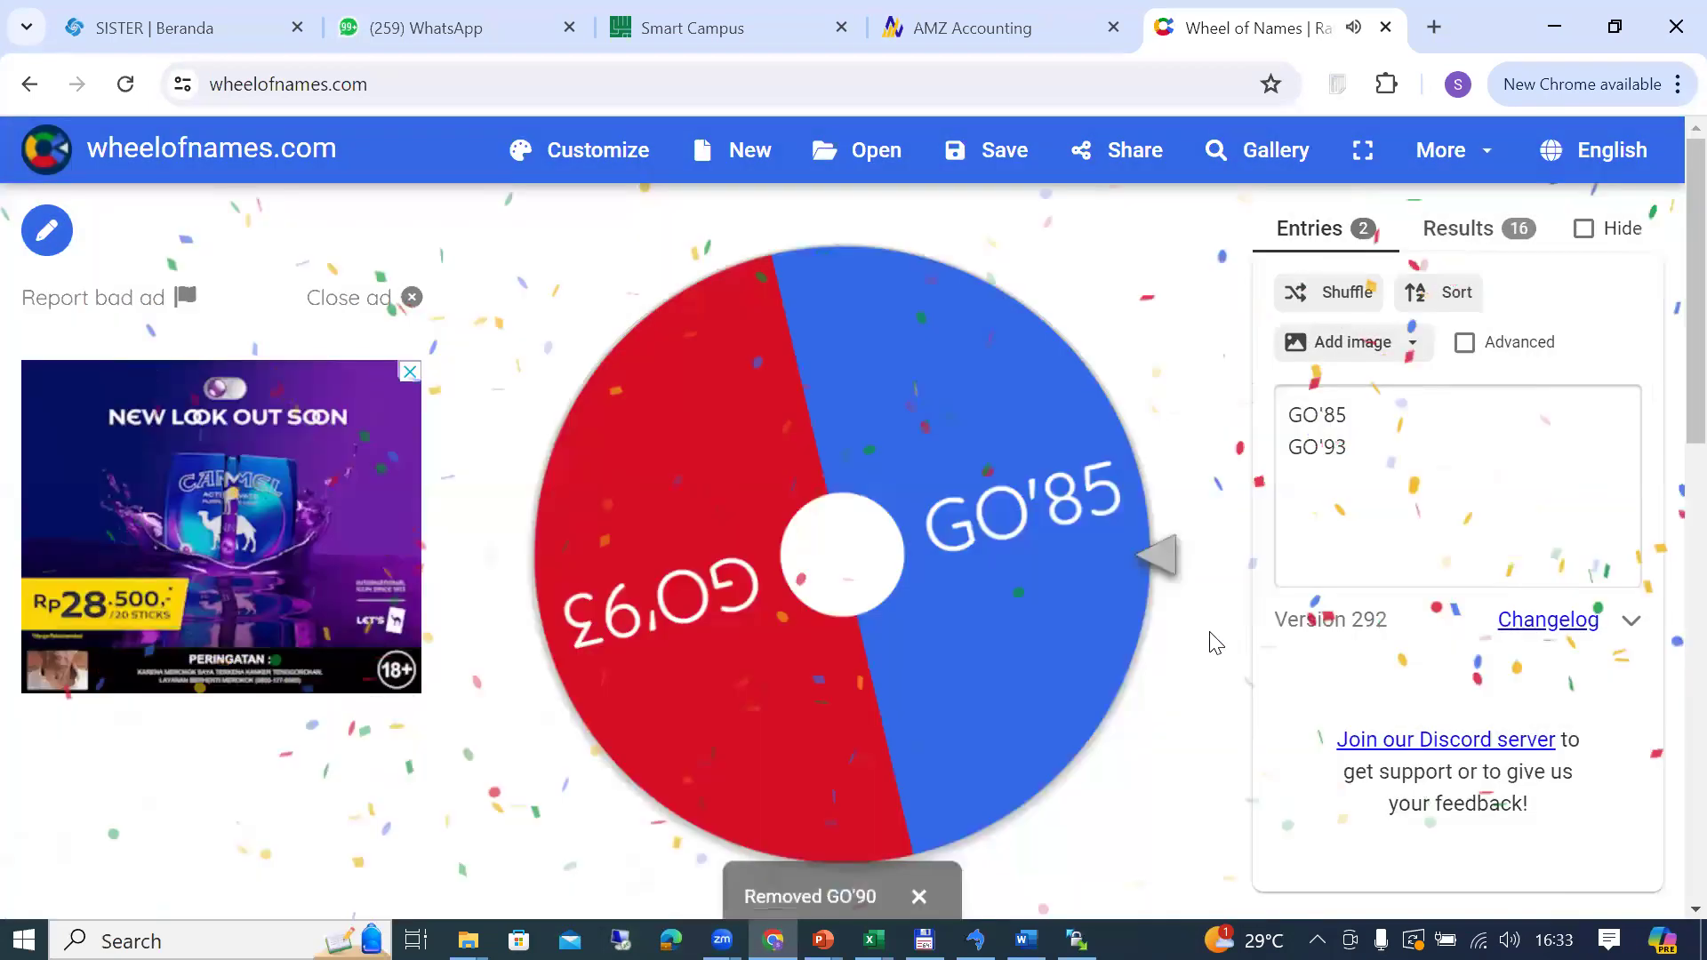
# Step: Switch to Excel, set the fourth Pool B team to GO'90, and go back up to the fifth team of Pool A
pyautogui.hotkey('alt', 'Tab')
pyautogui.press('Down')
pyautogui.press('Down')
pyautogui.press('Down')
pyautogui.press('Down')
pyautogui.press('Down')
pyautogui.press('Down')
pyautogui.press('Down')
pyautogui.press('Down')
pyautogui.press('Down')
pyautogui.press('Down')
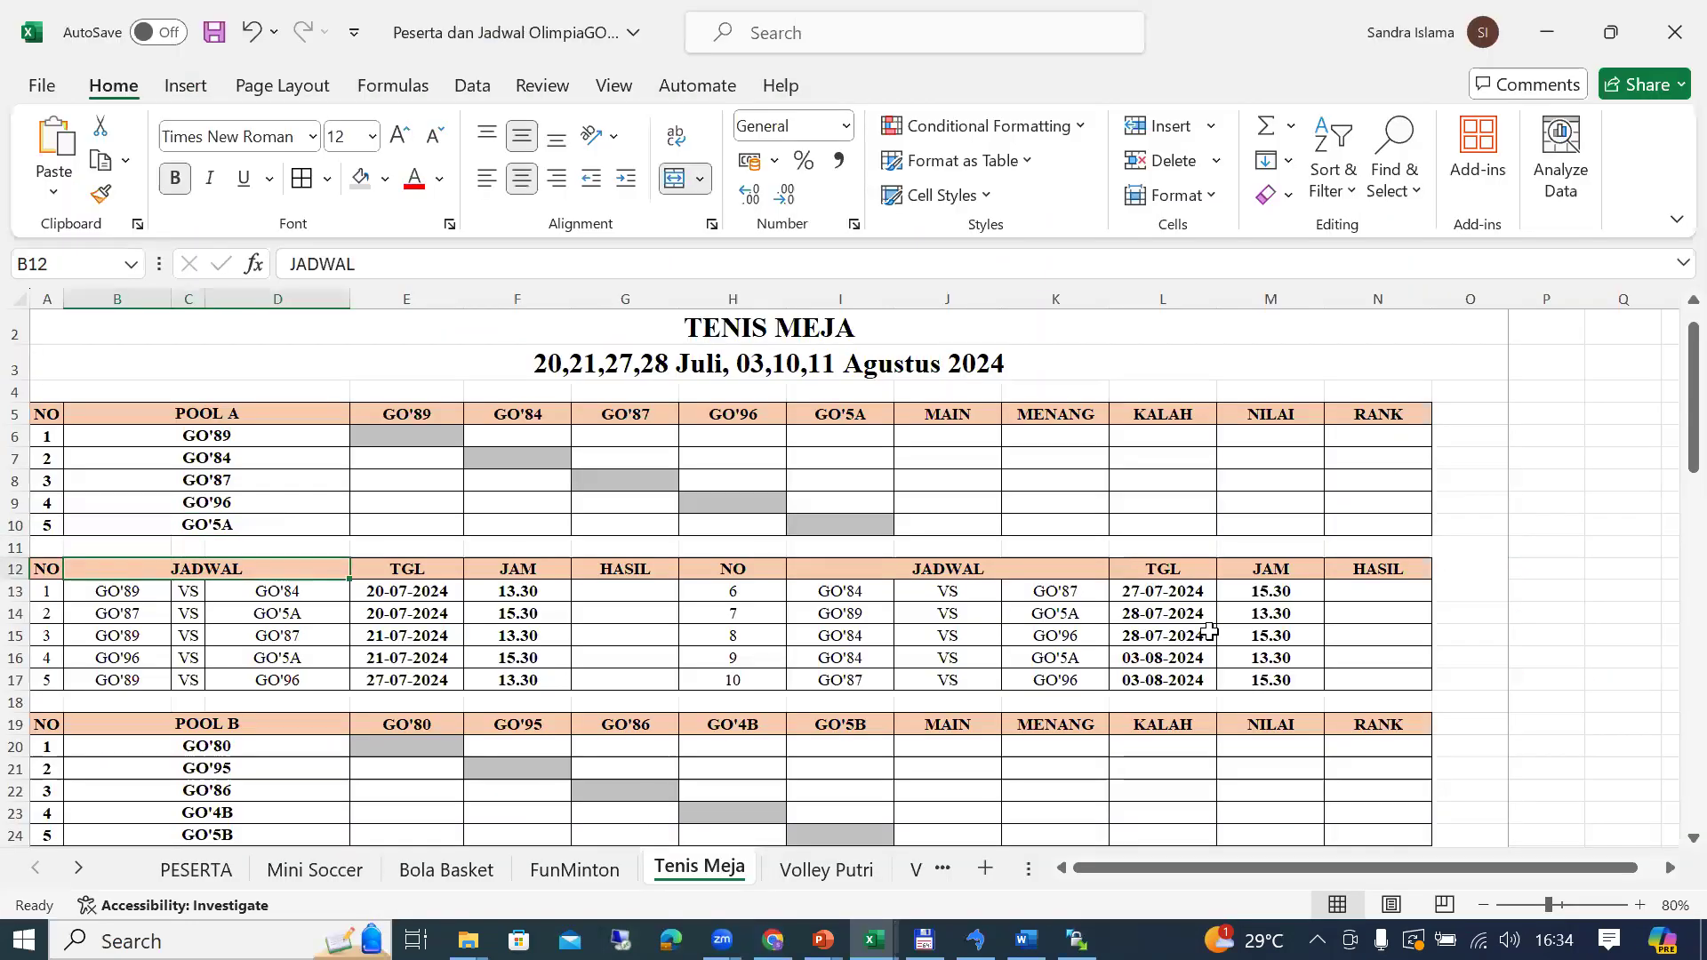
pyautogui.press('Down')
pyautogui.press('Down')
pyautogui.press('Down')
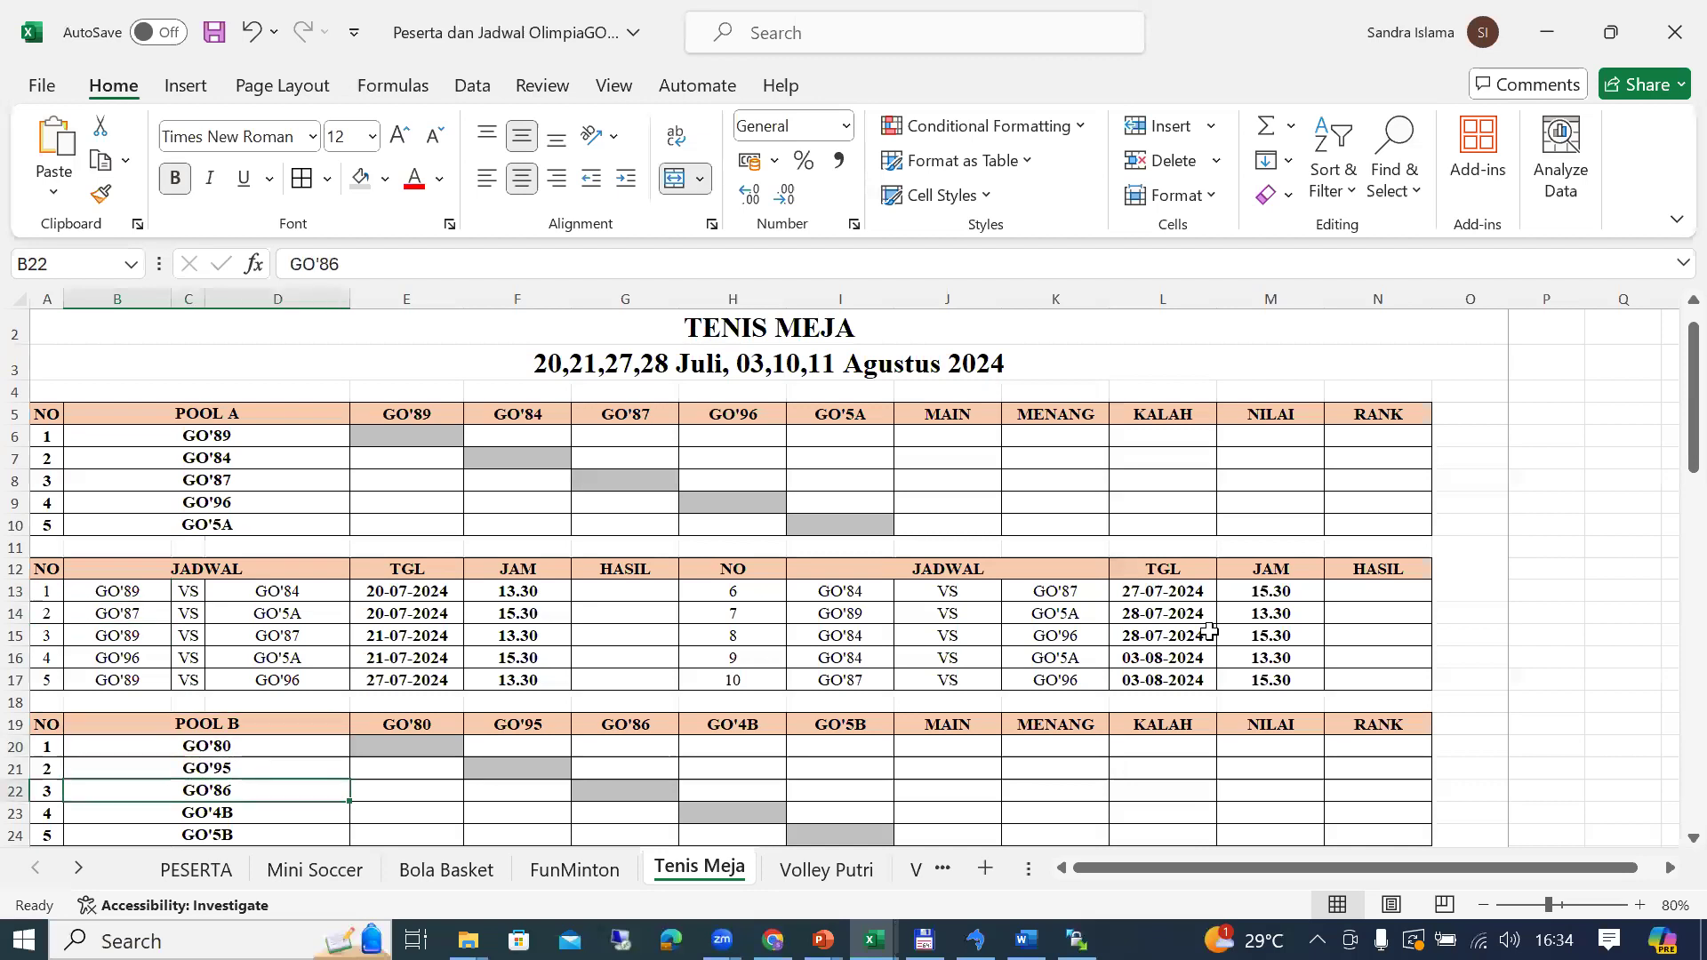
pyautogui.press('F2')
pyautogui.press('BackSpace')
pyautogui.press('BackSpace')
pyautogui.write('90')
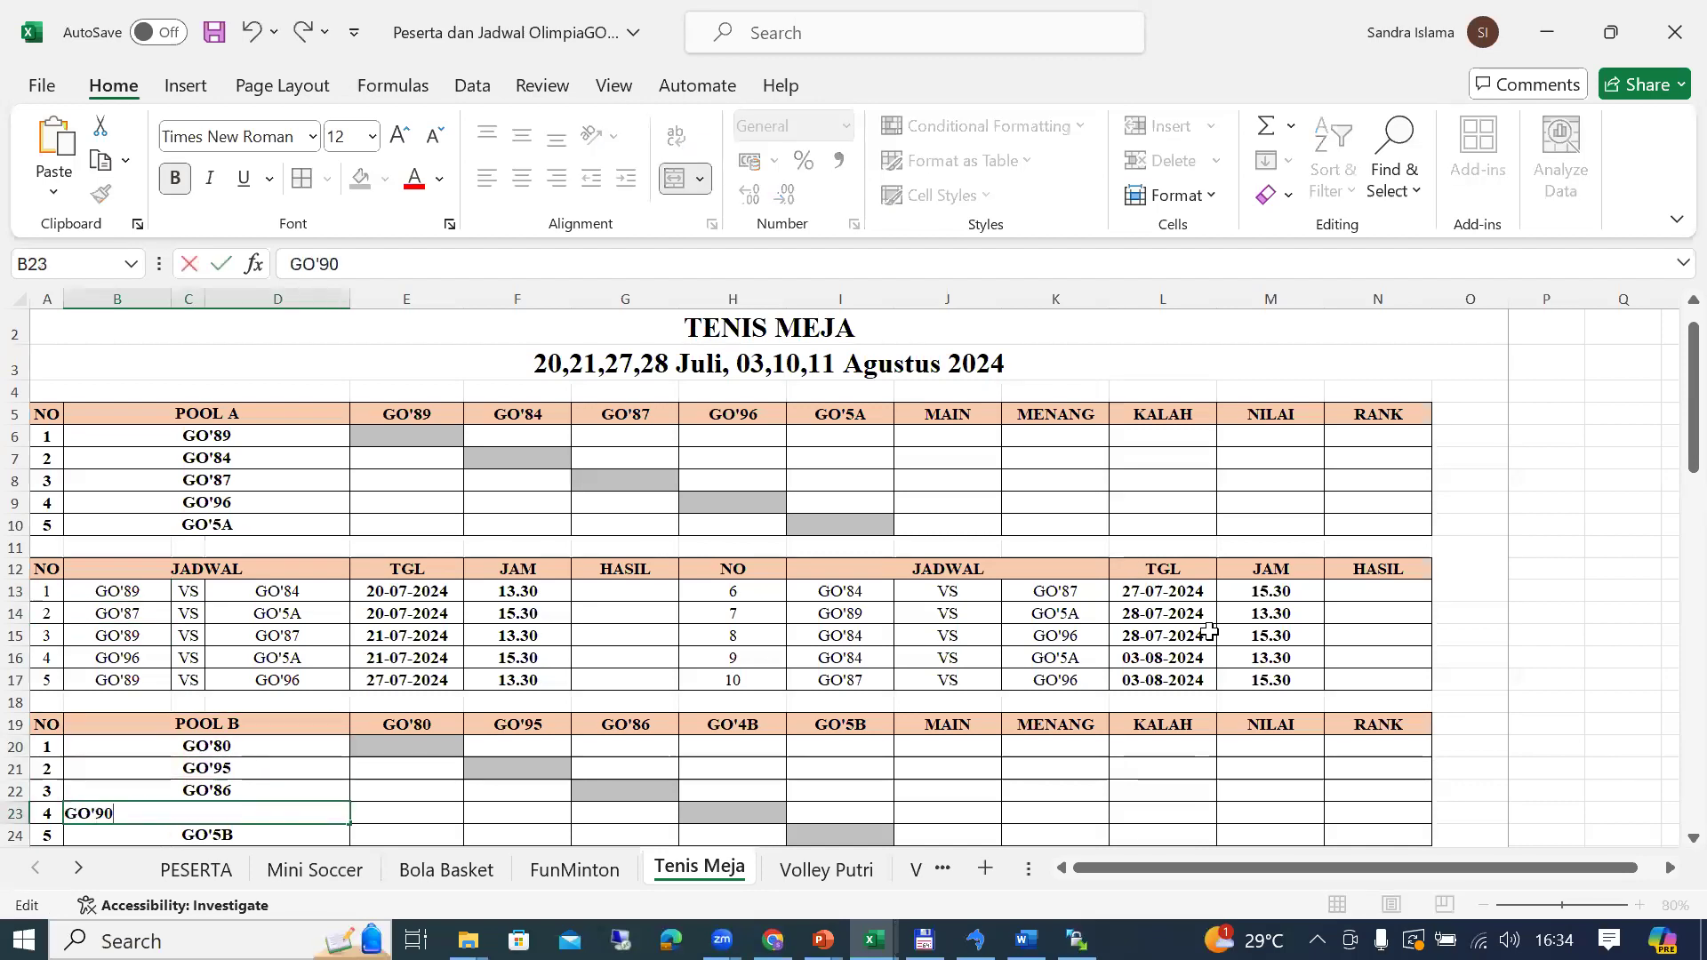
pyautogui.press('Return')
pyautogui.press('Up')
pyautogui.press('Up')
pyautogui.press('Up')
pyautogui.press('Up')
pyautogui.press('Up')
pyautogui.press('Up')
pyautogui.press('Up')
pyautogui.press('Up')
pyautogui.press('Up')
pyautogui.press('Up')
pyautogui.press('Up')
pyautogui.press('Up')
pyautogui.press('Up')
pyautogui.press('Up')
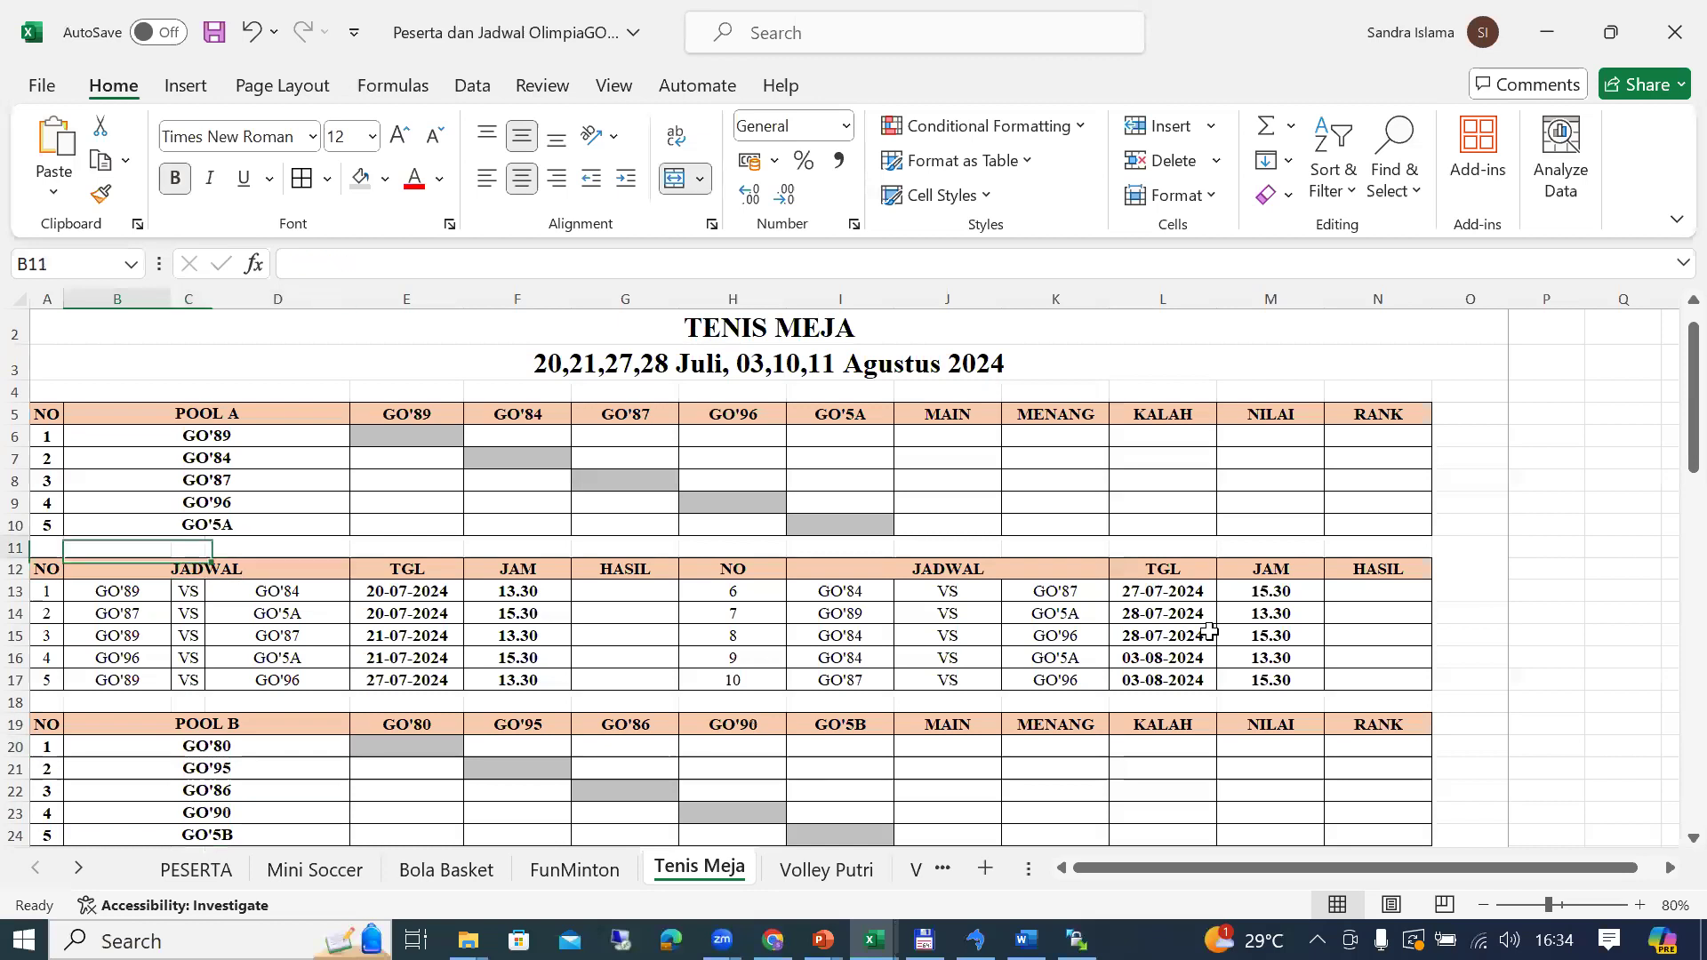
# Step: Spin the last two entries on wheelofnames.com and enter the drawn GO'85 as the fifth Pool A team in Excel
pyautogui.hotkey('alt', 'Tab')
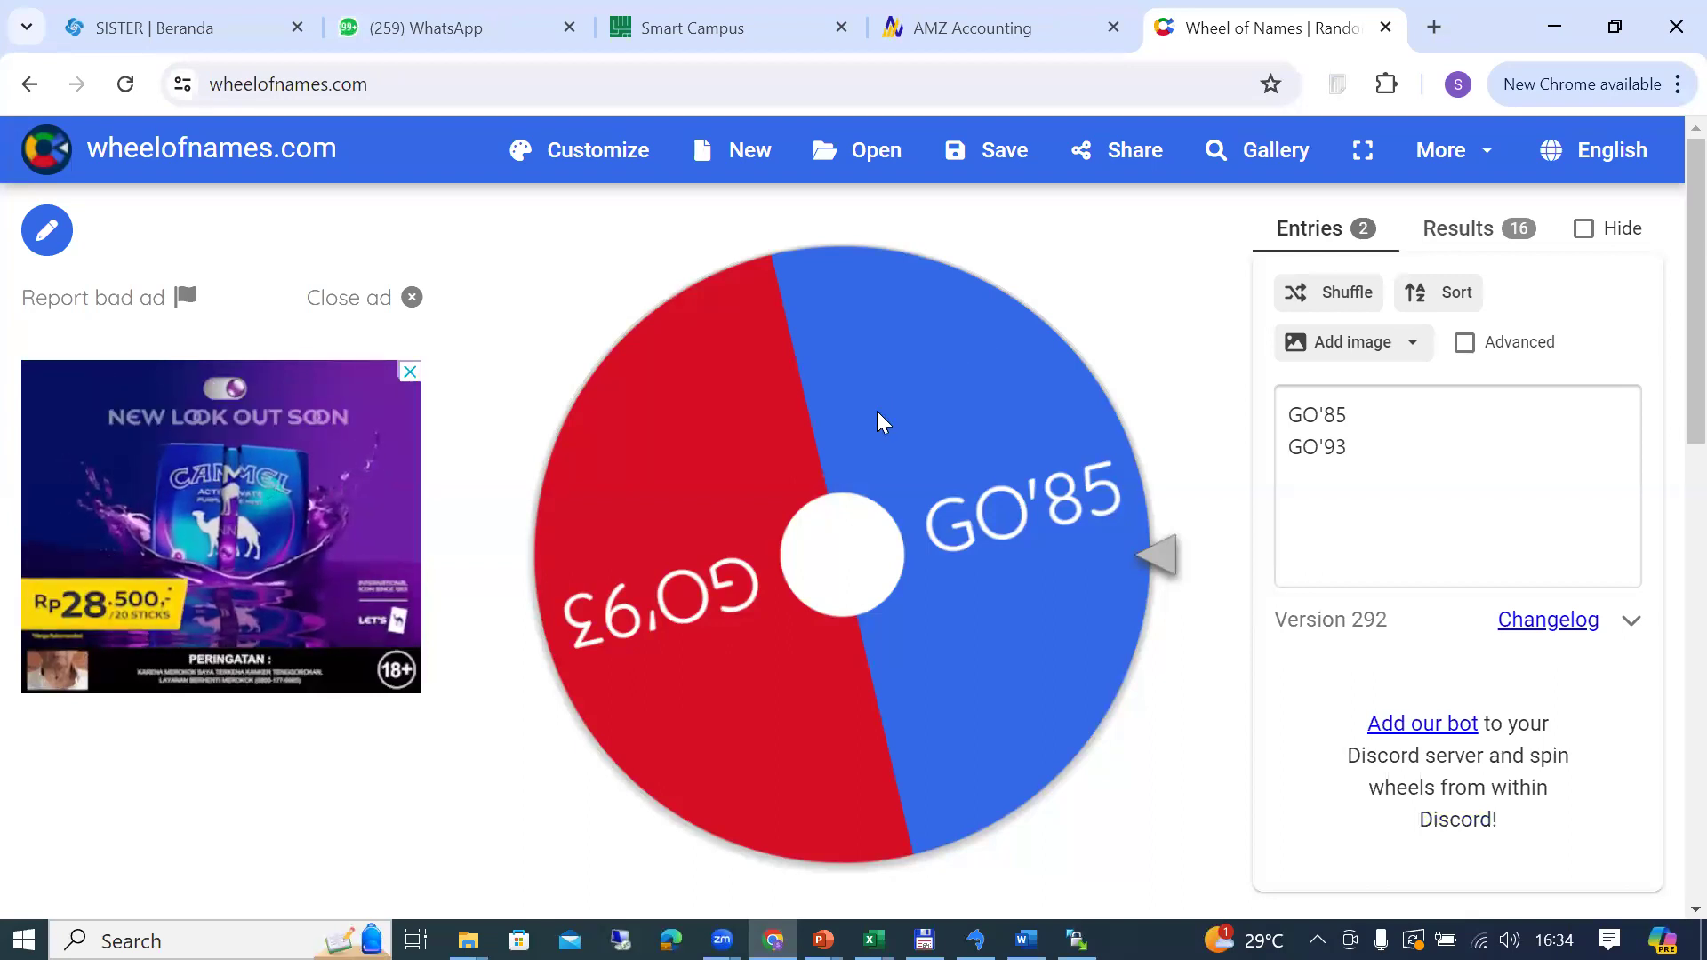
pyautogui.click(823, 480)
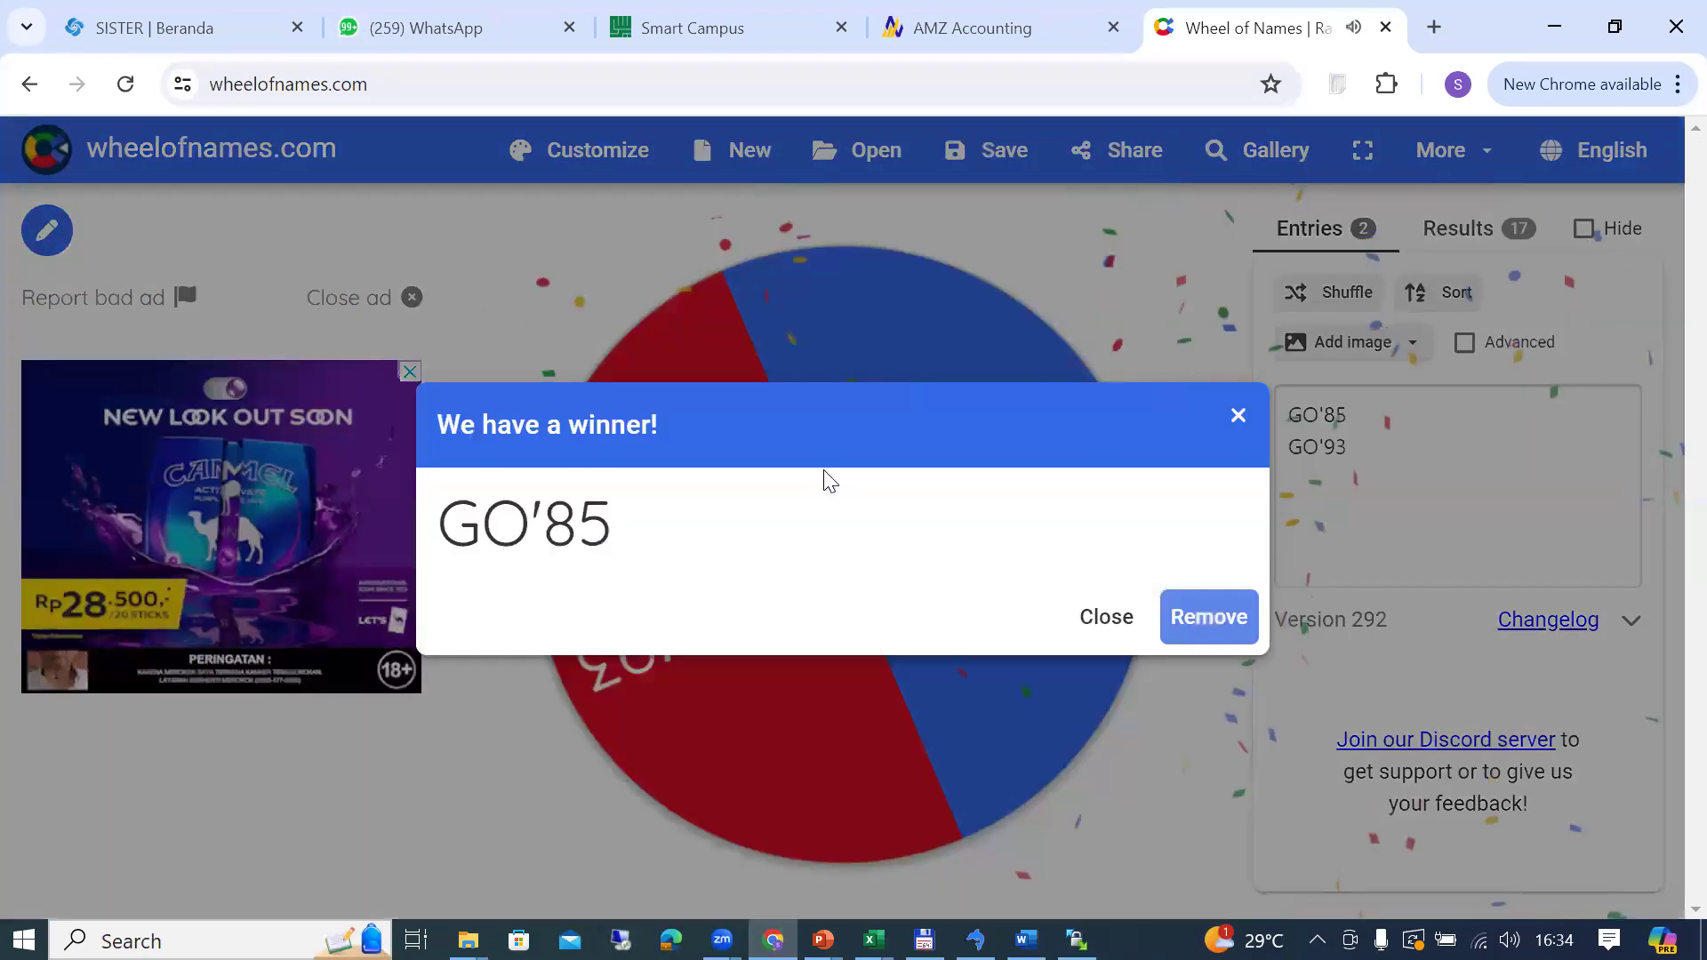
pyautogui.hotkey('alt', 'Tab')
pyautogui.doubleClick(261, 524)
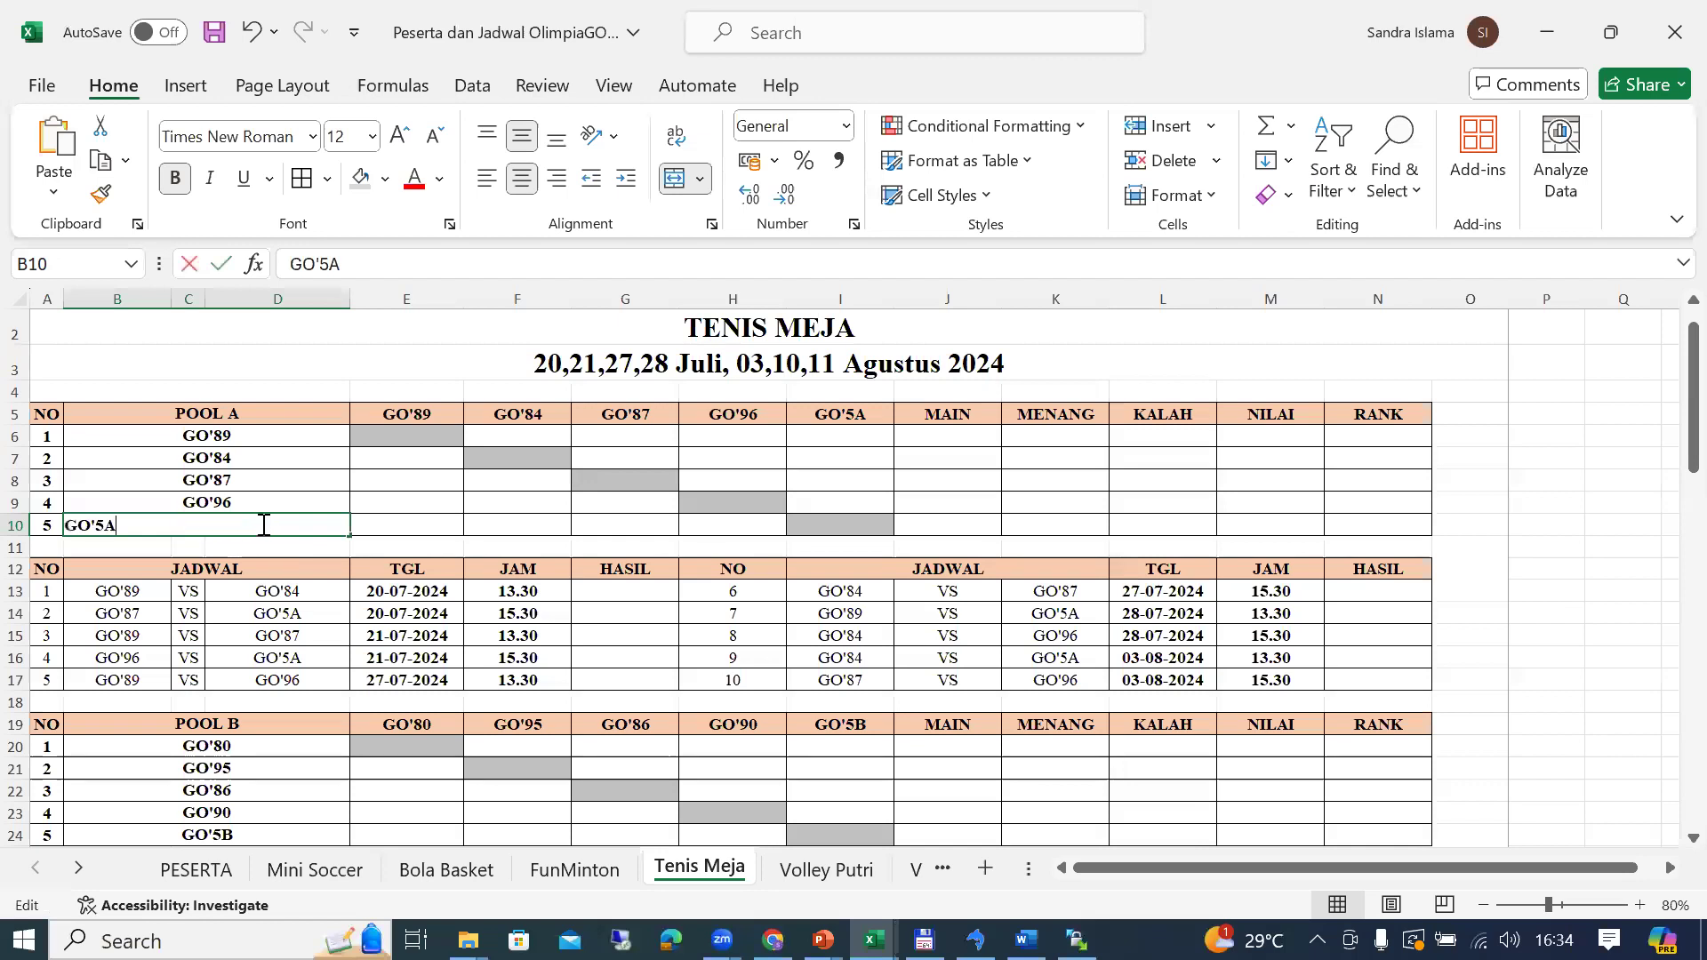
pyautogui.press('Return')
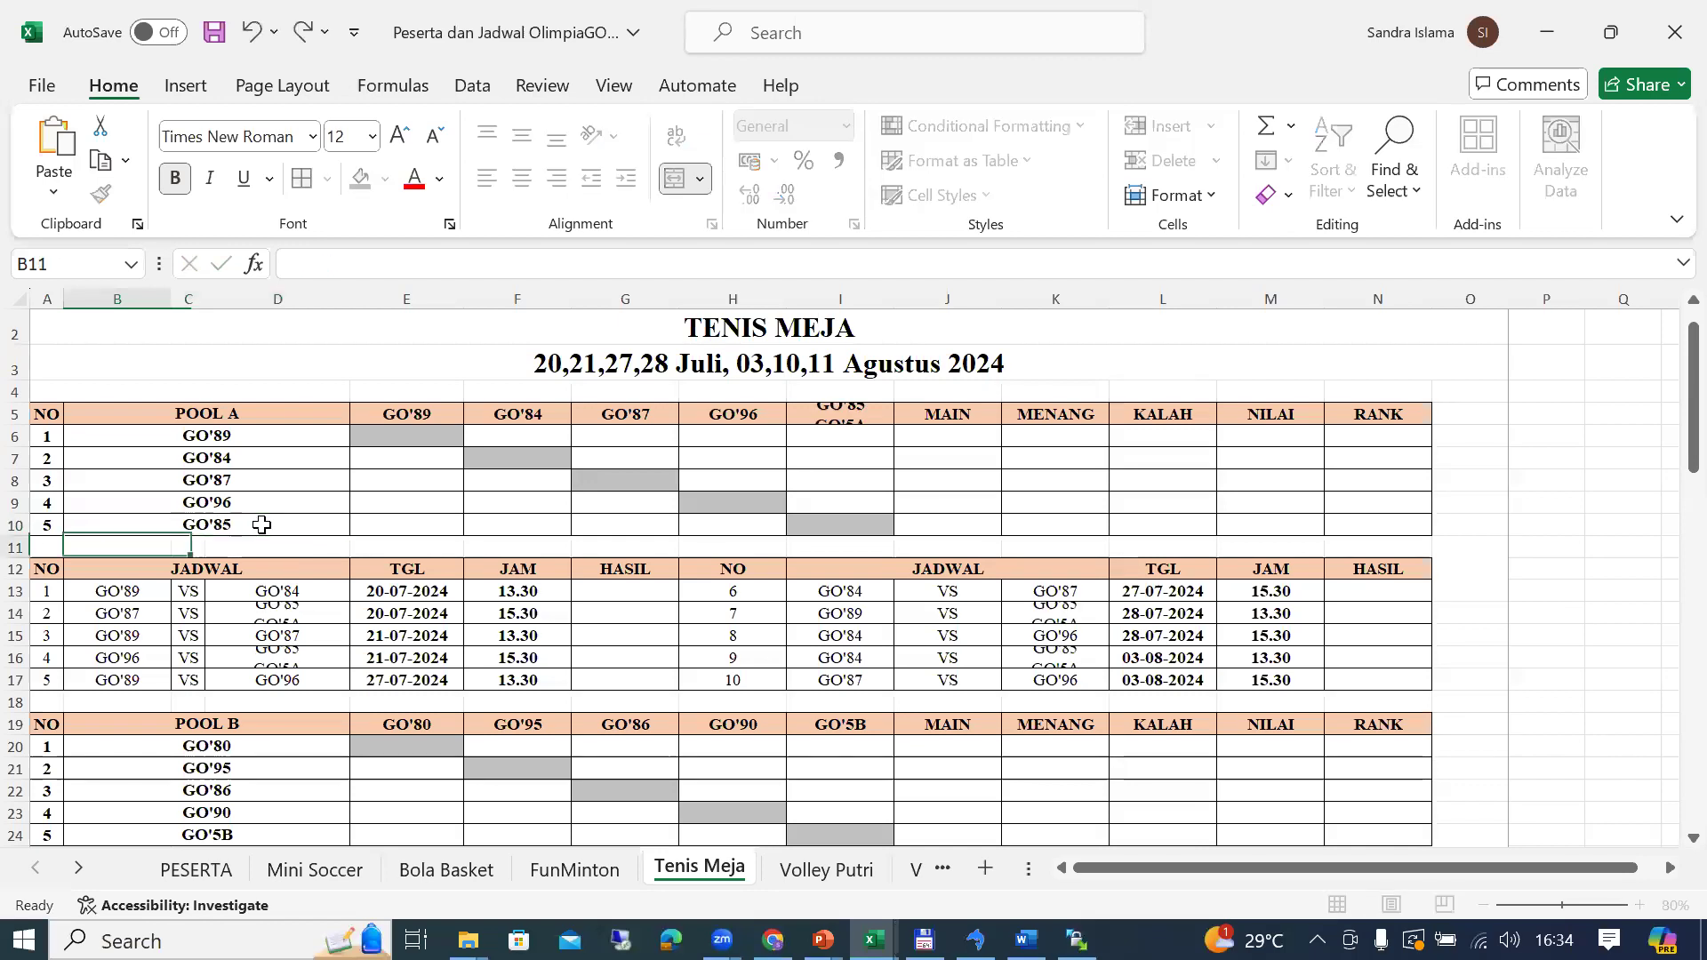
# Step: Set the fifth Pool B team to GO'93 and select the date heading above the Tenis Meja pools
pyautogui.press('Down')
pyautogui.press('Down')
pyautogui.press('Down')
pyautogui.press('Down')
pyautogui.press('Down')
pyautogui.press('Down')
pyautogui.press('Down')
pyautogui.press('Down')
pyautogui.press('Down')
pyautogui.press('Down')
pyautogui.press('Down')
pyautogui.press('Down')
pyautogui.press('Down')
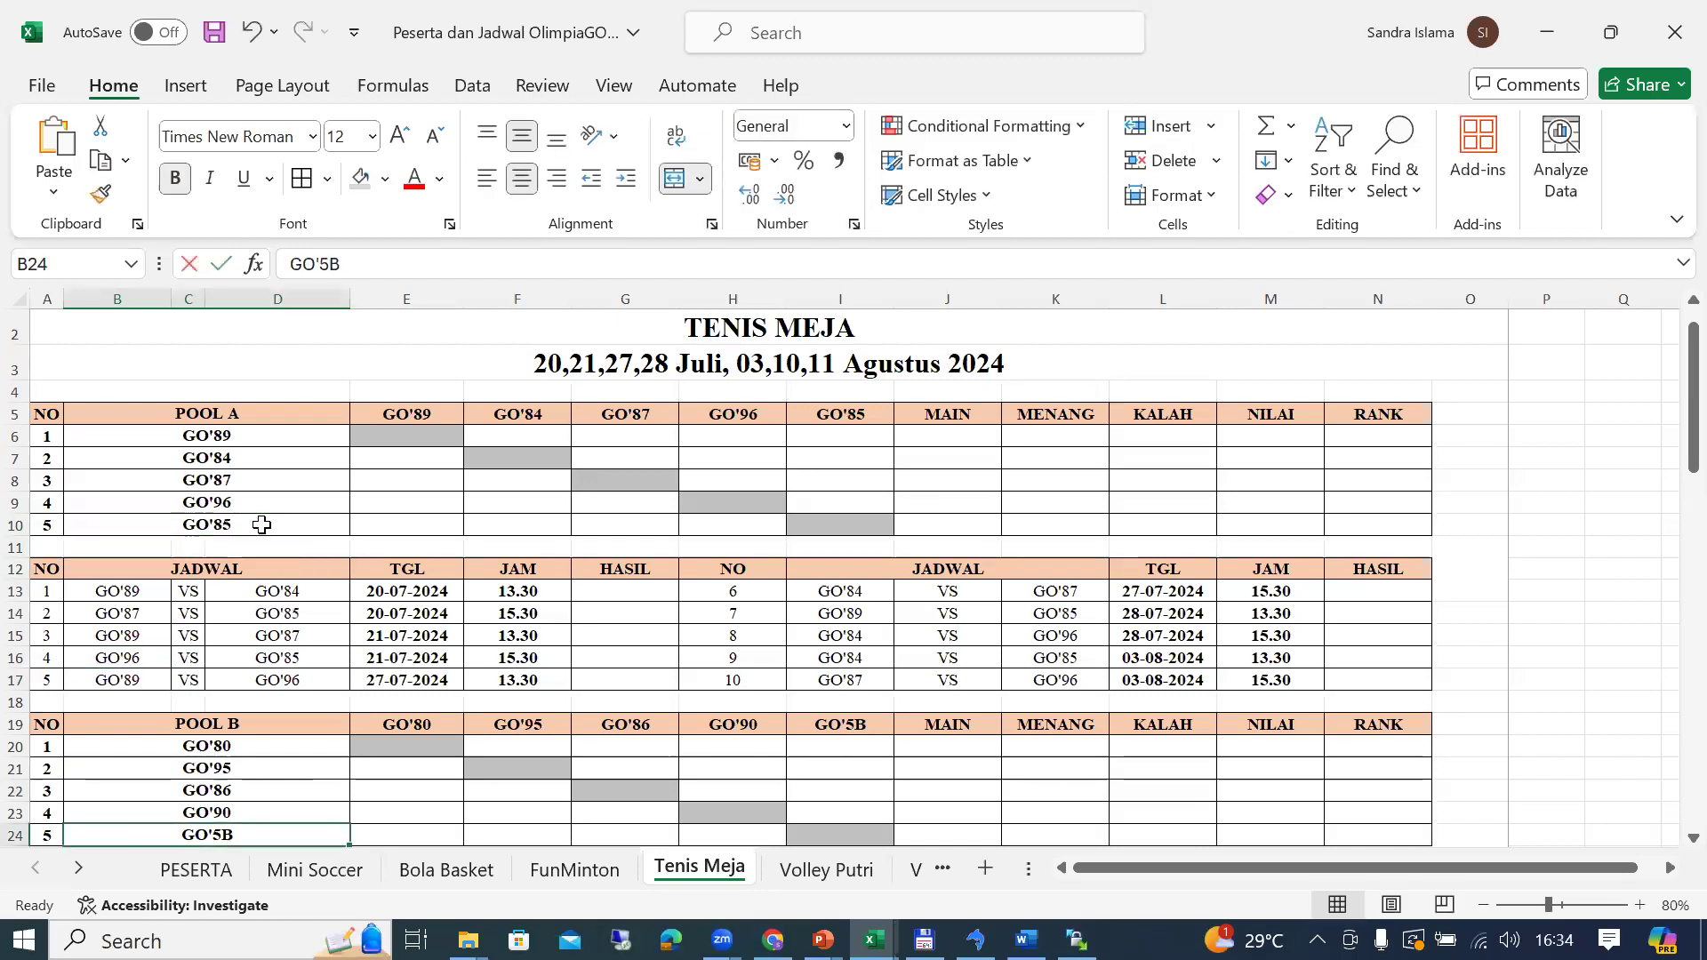
pyautogui.press('F2')
pyautogui.press('BackSpace')
pyautogui.press('BackSpace')
pyautogui.write('9')
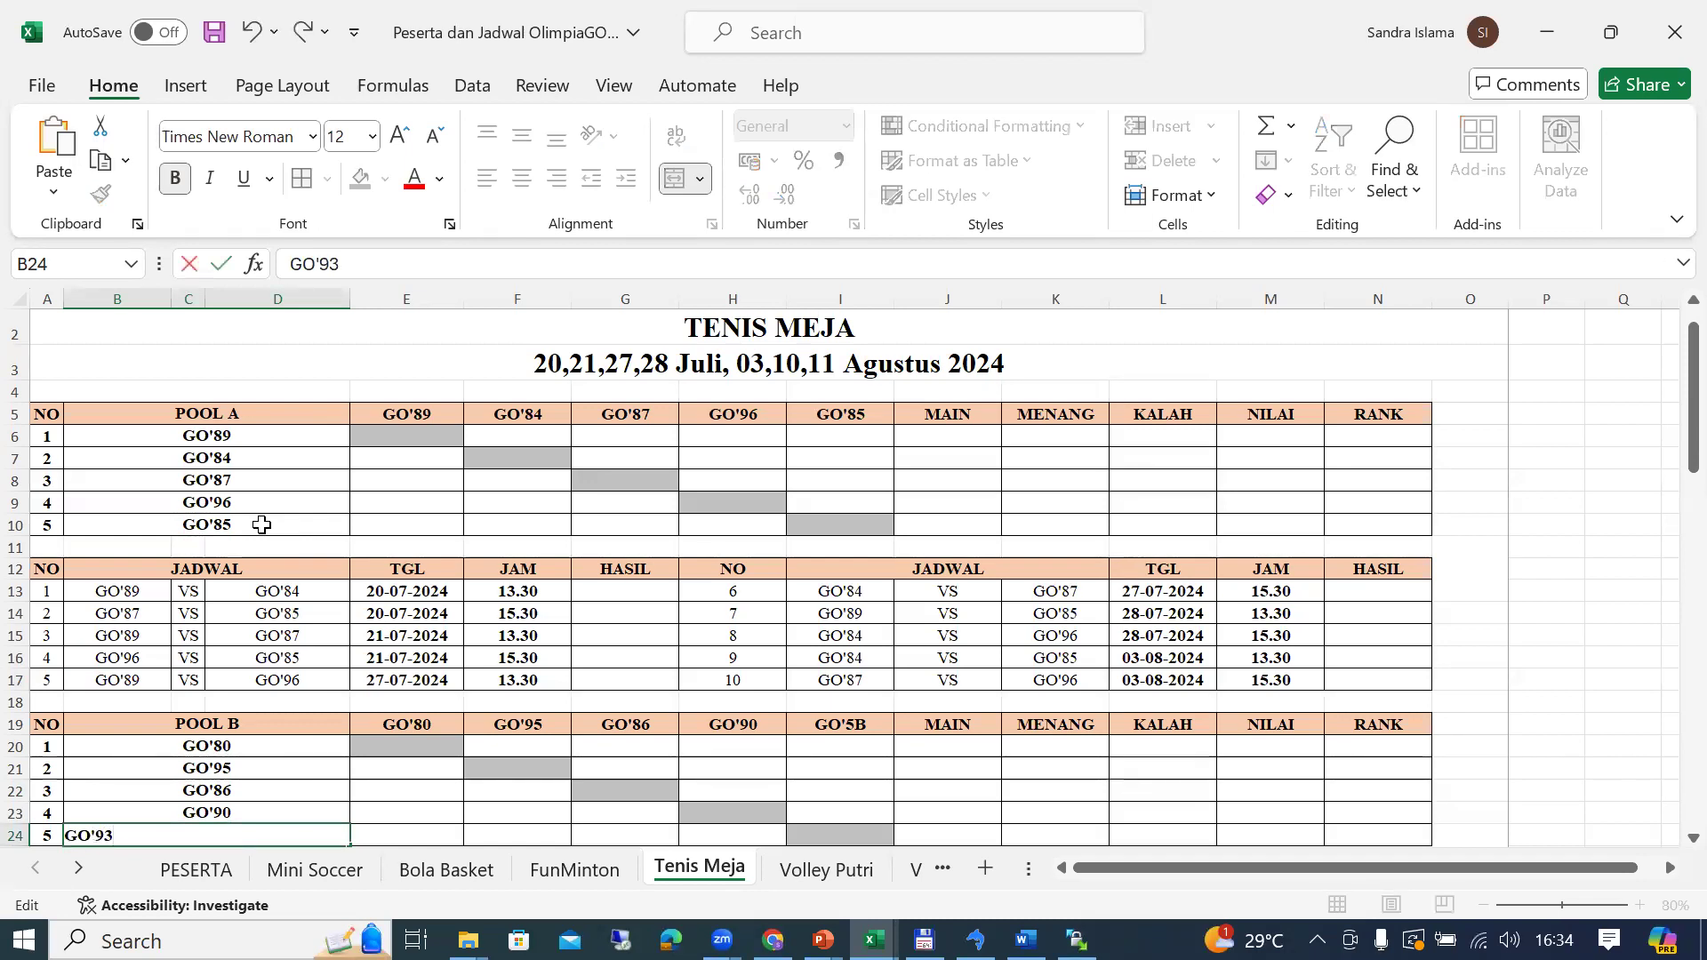
pyautogui.write('3')
pyautogui.press('Return')
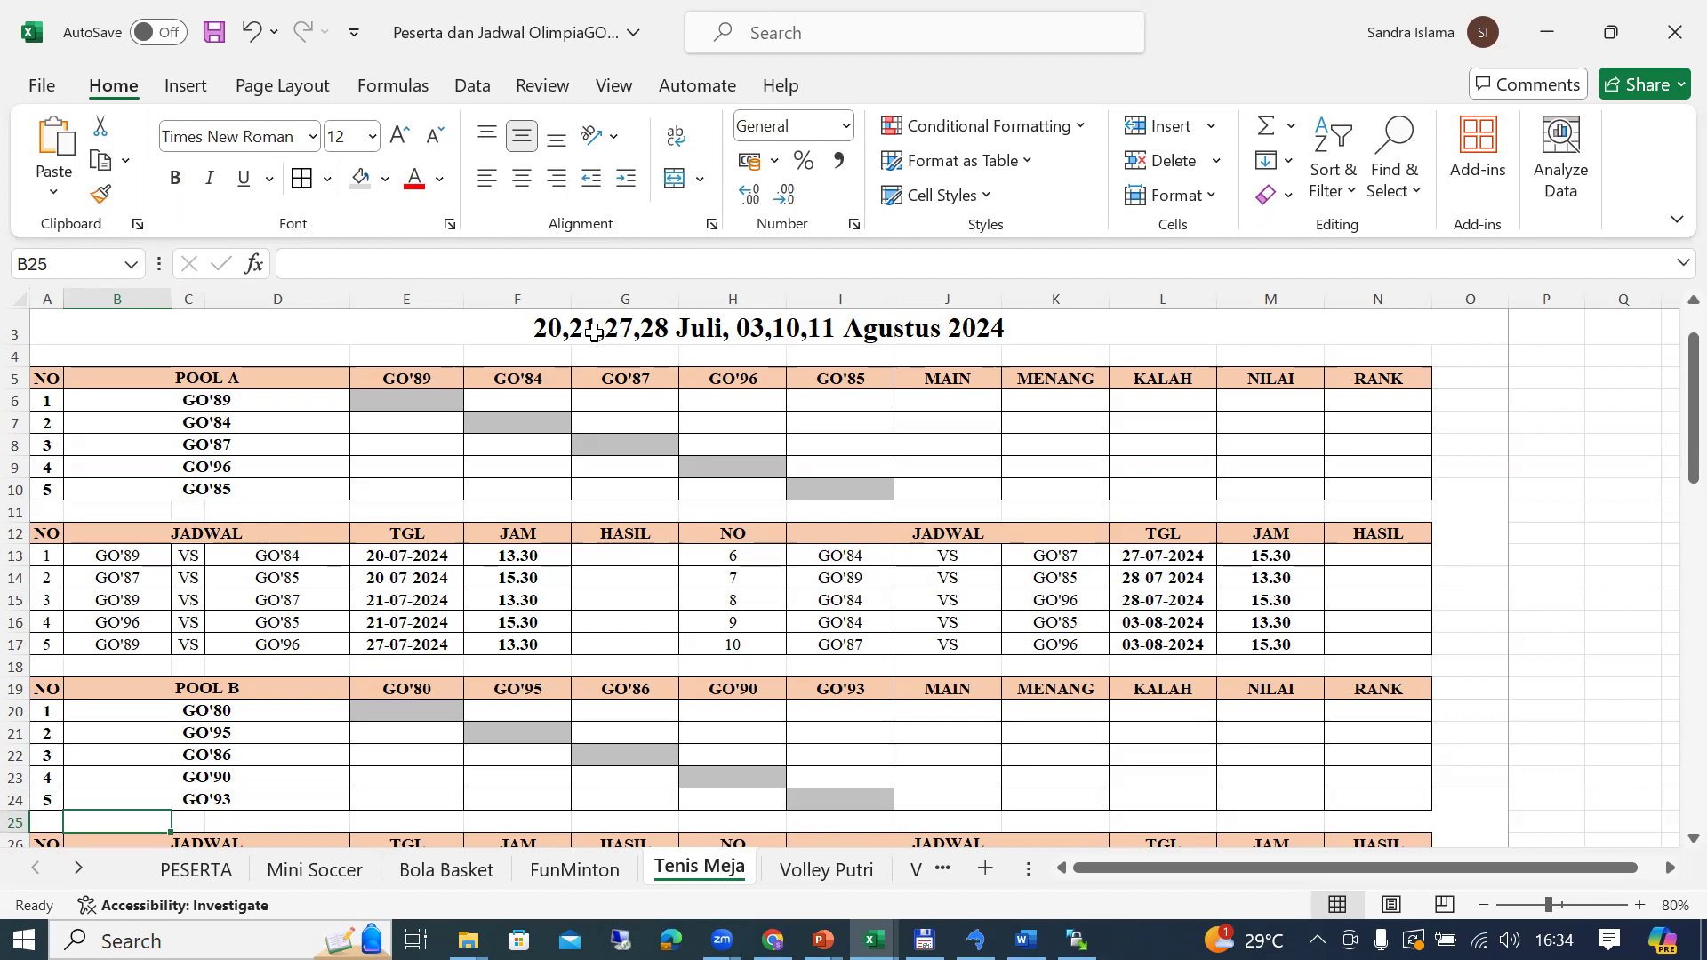
pyautogui.click(593, 333)
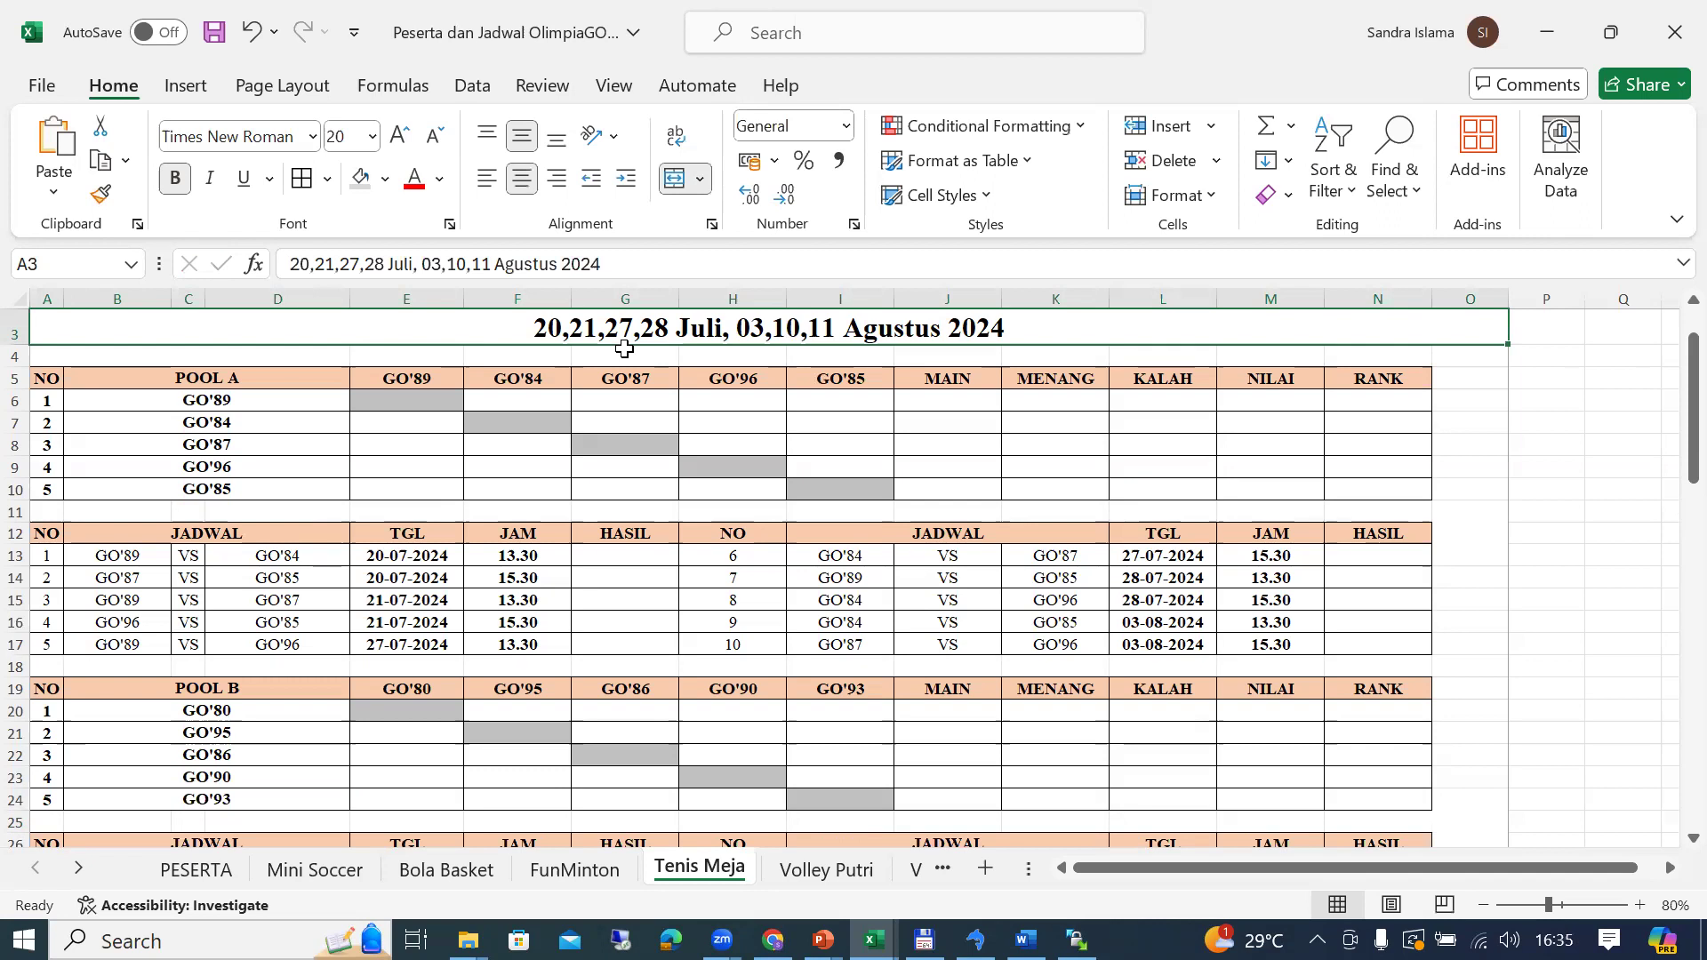
# Step: Switch to the OLIMPIAGO 2024 Word document and duplicate rule 4 of the Bola Volley Putri section as rule 5
pyautogui.moveTo(1660, 356)
pyautogui.mouseDown()
pyautogui.moveTo(1665, 377)
pyautogui.moveTo(1668, 348)
pyautogui.mouseUp()
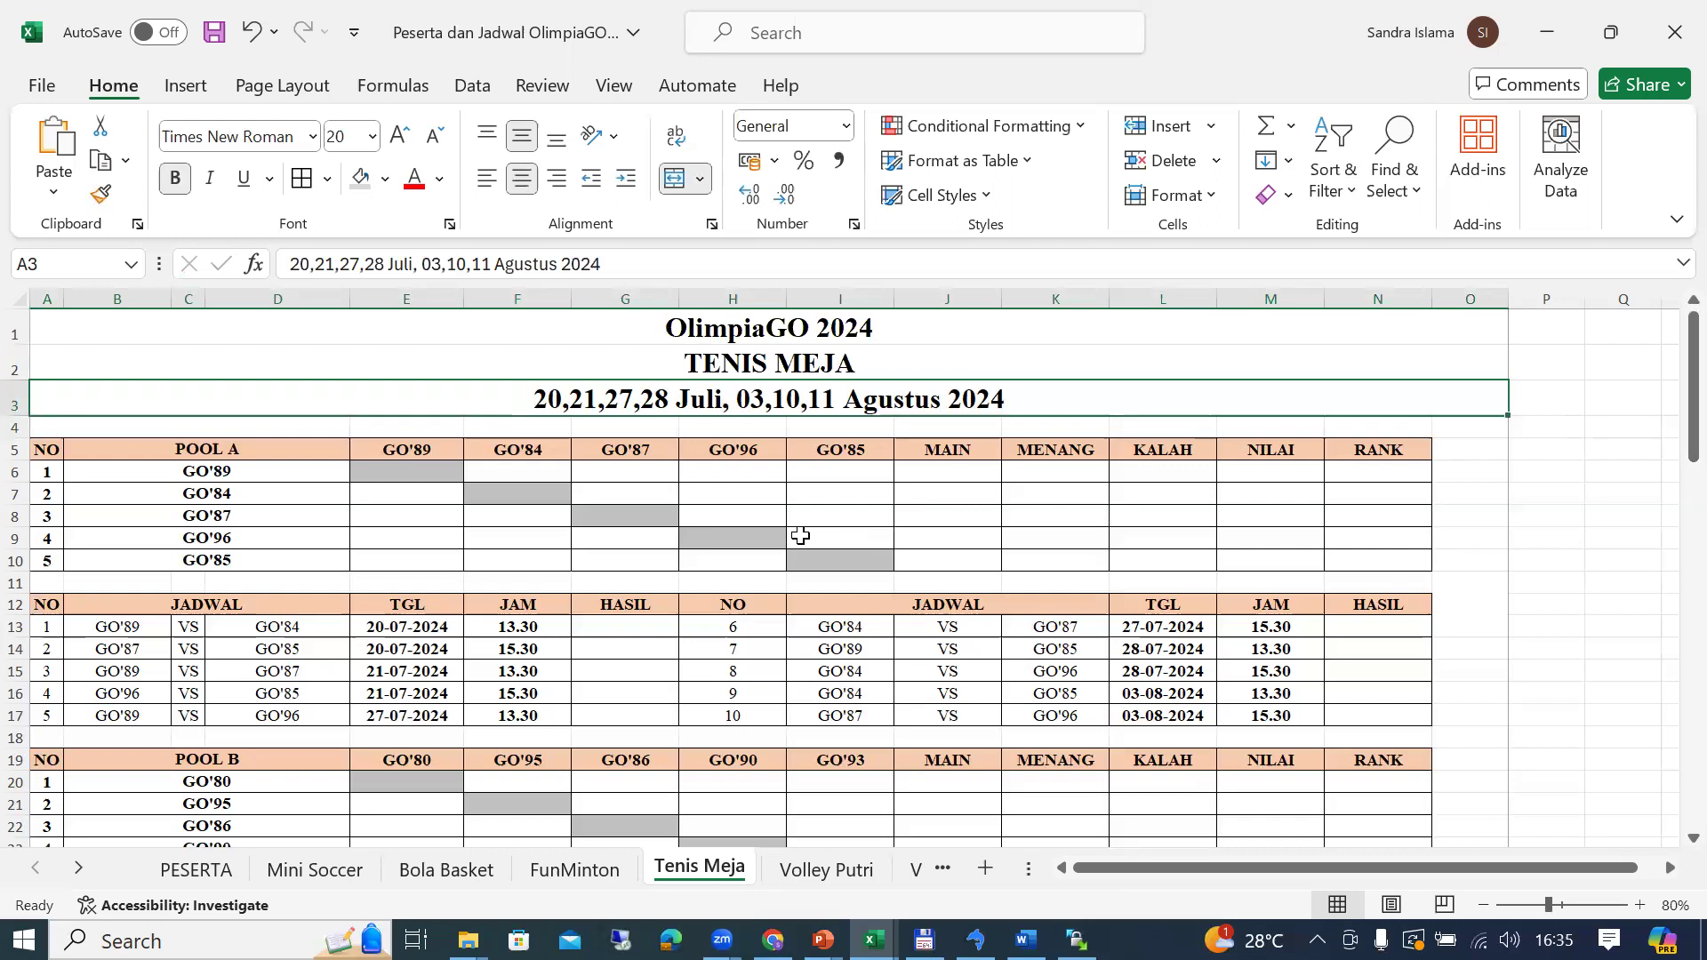
pyautogui.click(1026, 940)
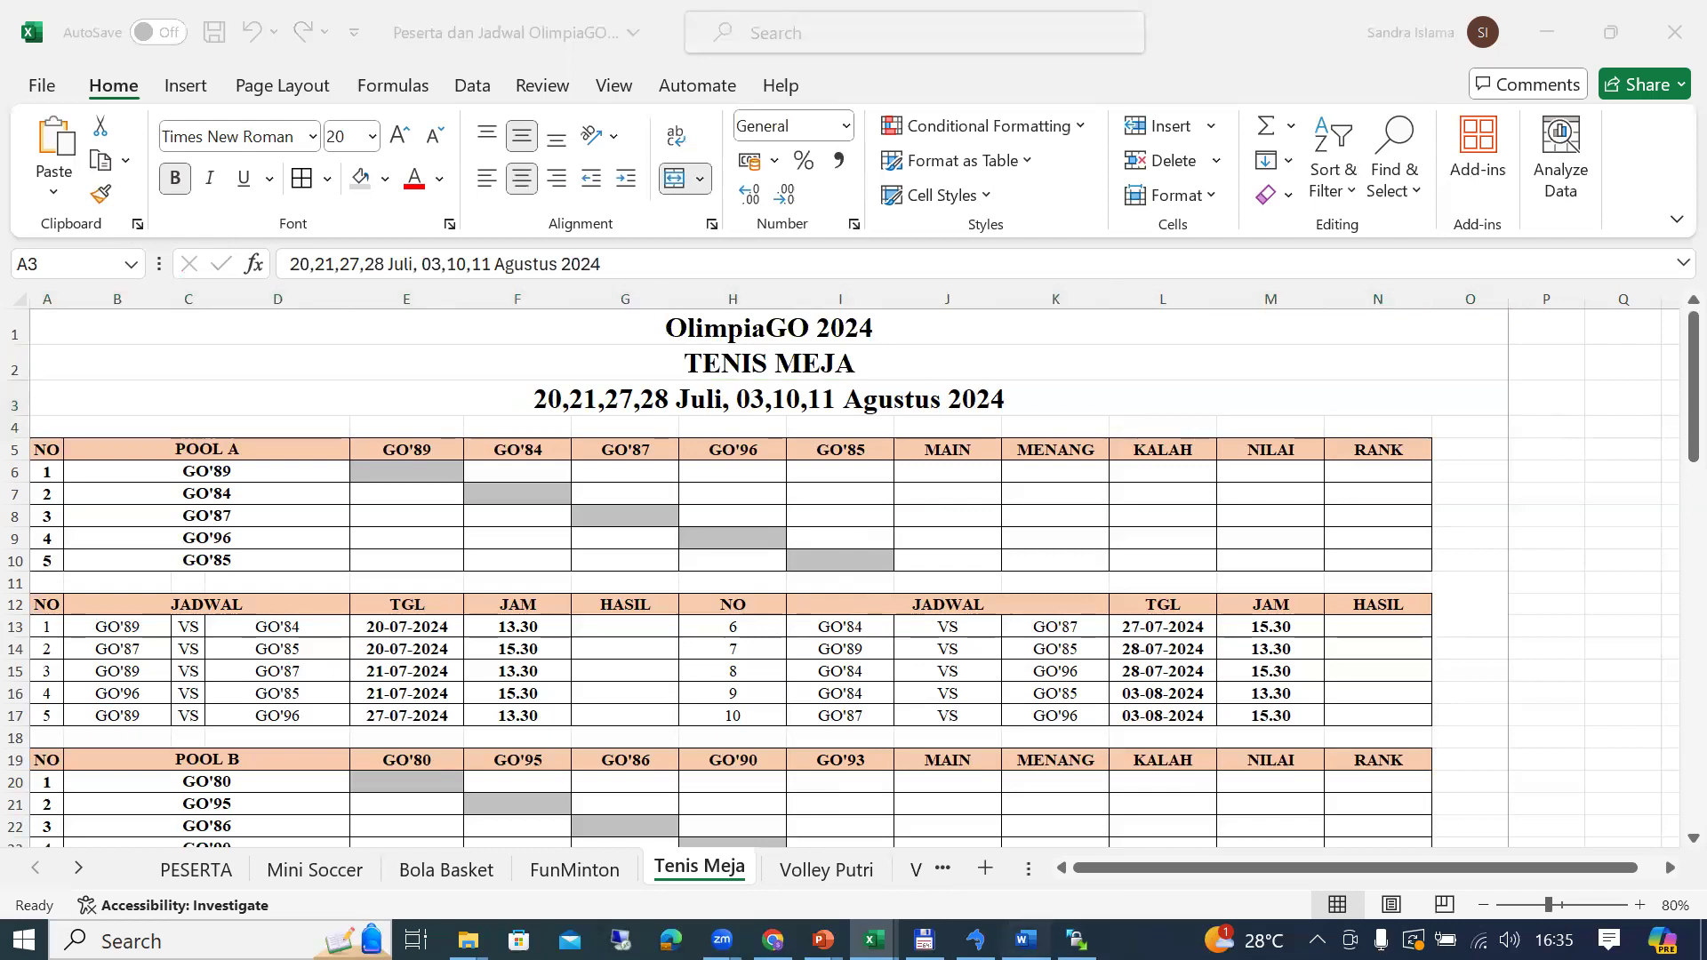
pyautogui.moveTo(1669, 416); pyautogui.dragTo(1671, 743)
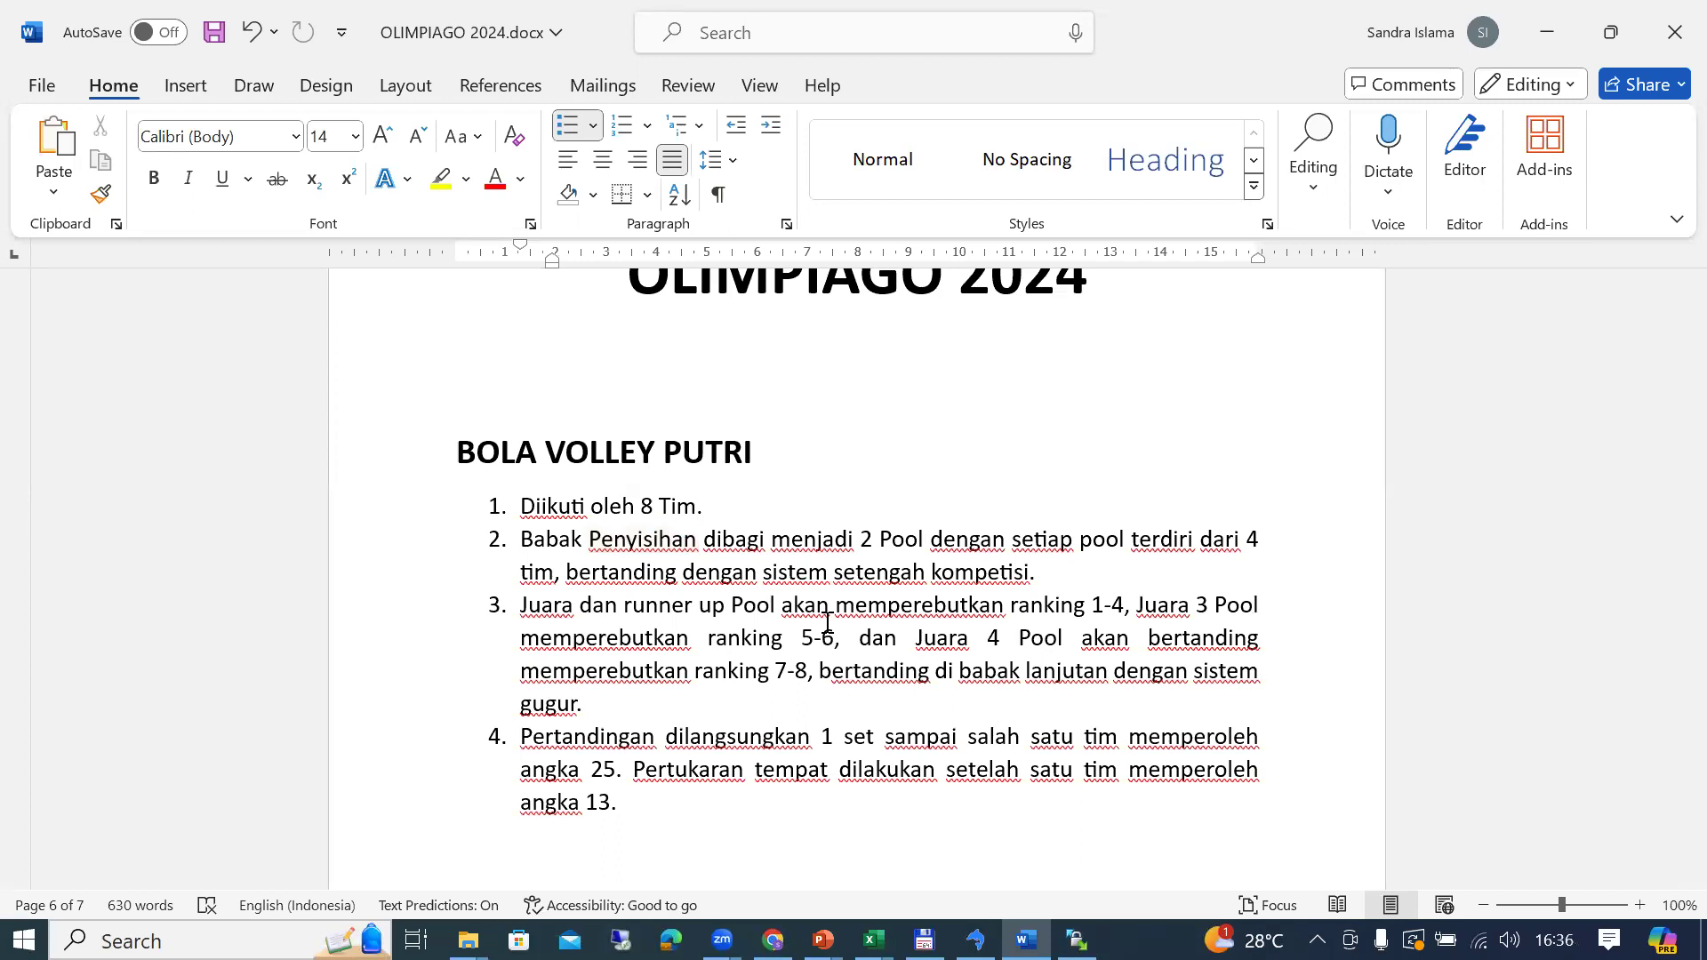
pyautogui.click(698, 794)
pyautogui.press('Return')
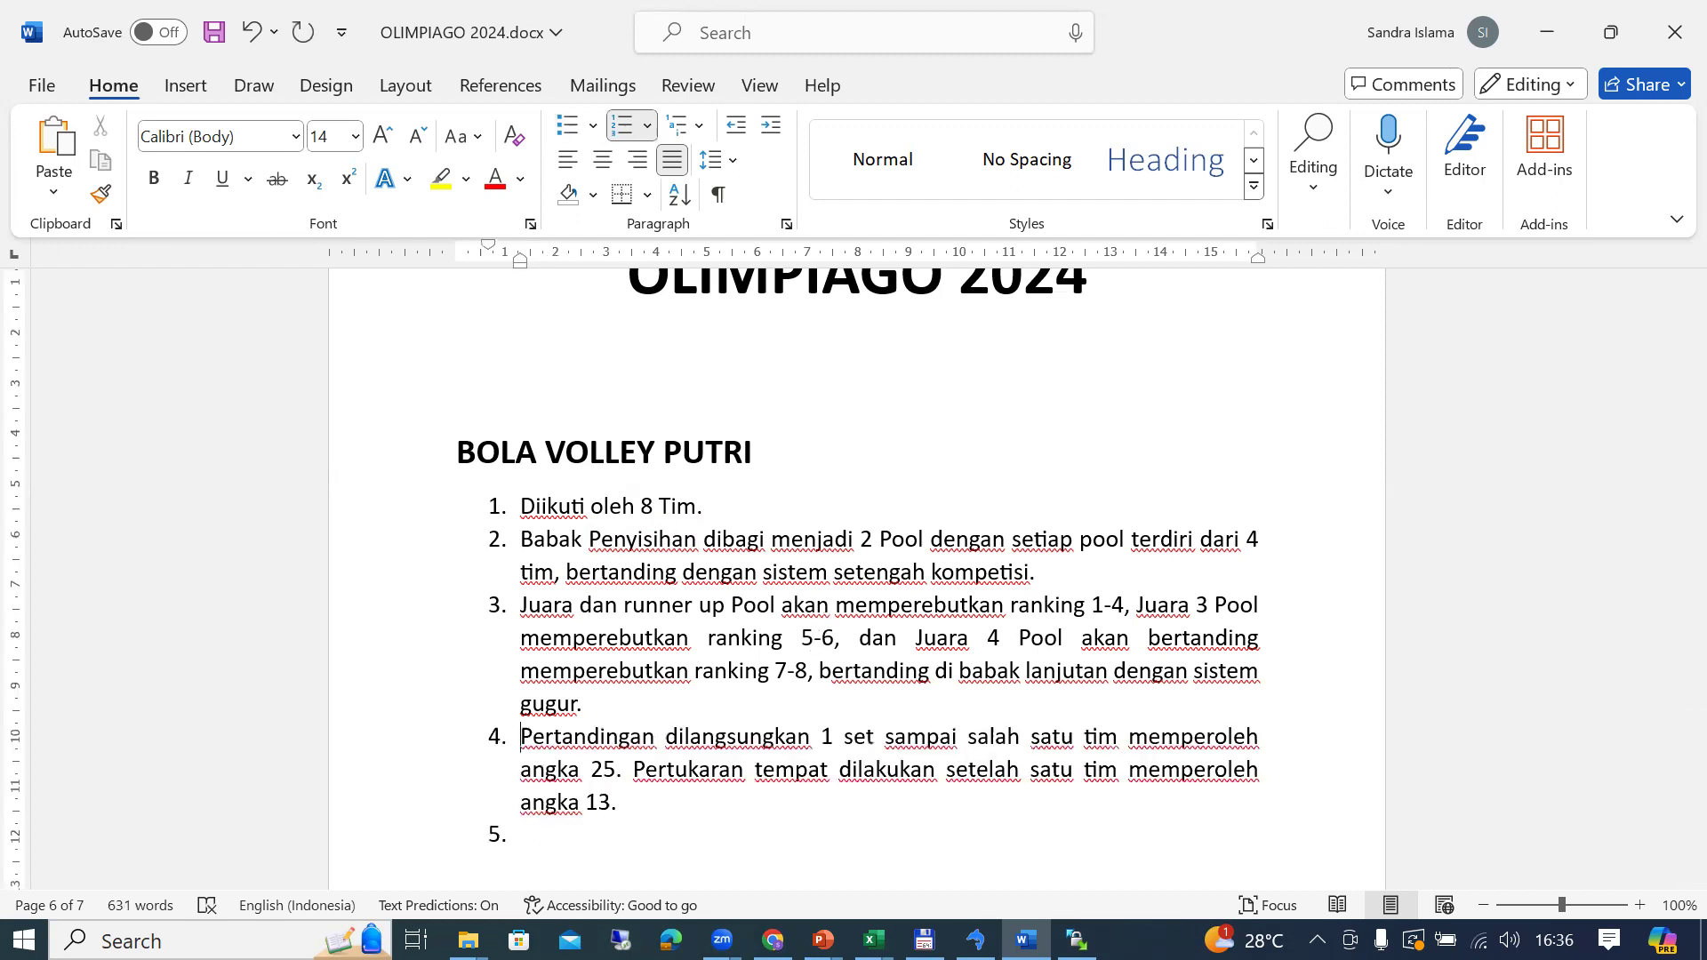
pyautogui.tripleClick(698, 794)
pyautogui.hotkey('ctrl', 'c')
pyautogui.scroll(-1, 701, 804)
pyautogui.click(697, 793)
pyautogui.hotkey('ctrl', 'v')
pyautogui.hotkey('ctrl', 'Right')
pyautogui.hotkey('ctrl', 'Right')
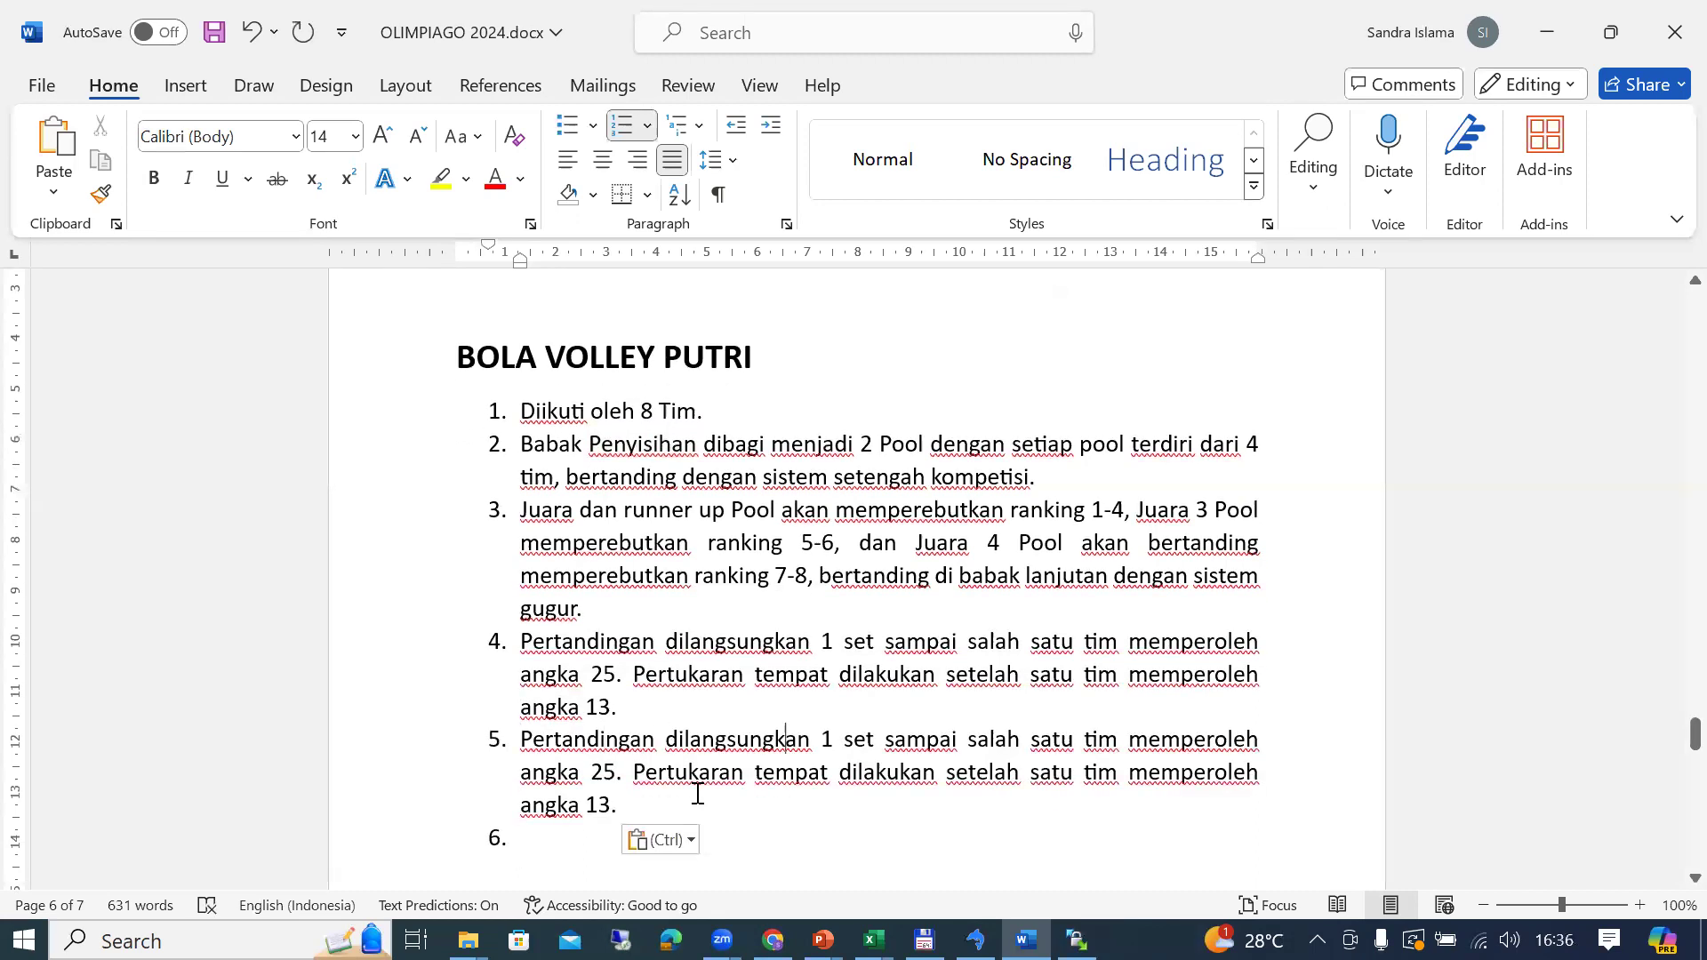
# Step: Replace the set count in Bola Volley Putri rule 5 with "B" and begin rule 4 with "Babak Penyisihan"
pyautogui.hotkey('shift', 'Right')
pyautogui.write('3')
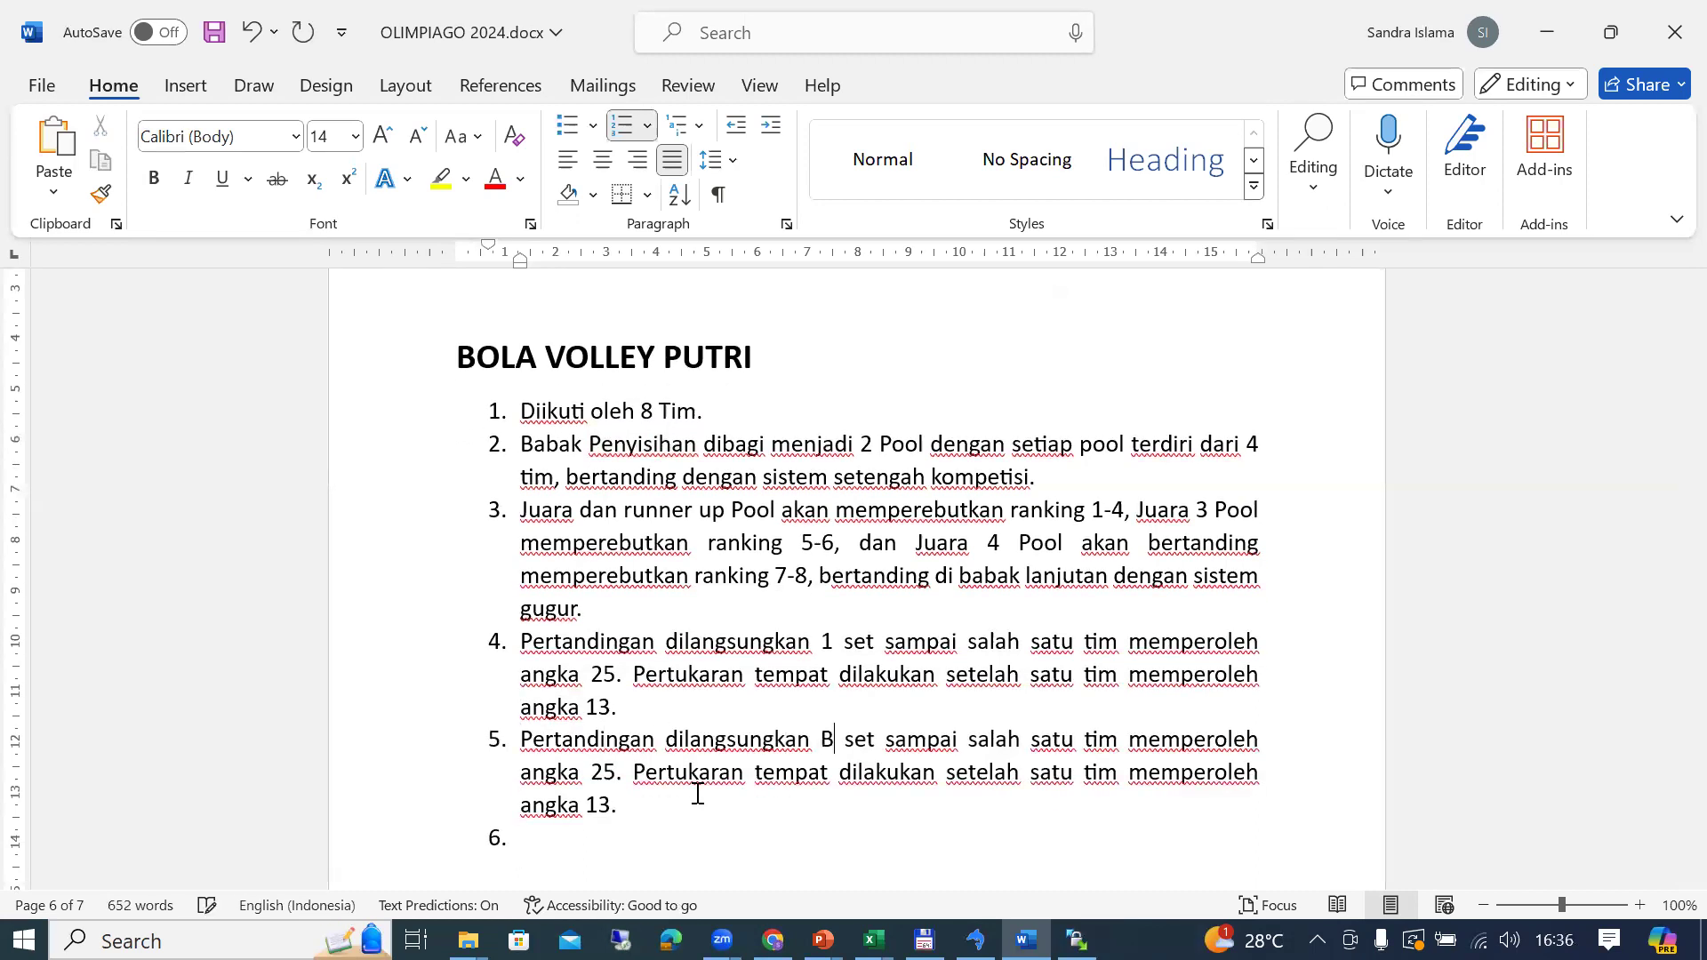
pyautogui.press('Home')
pyautogui.write('Babak Peny')
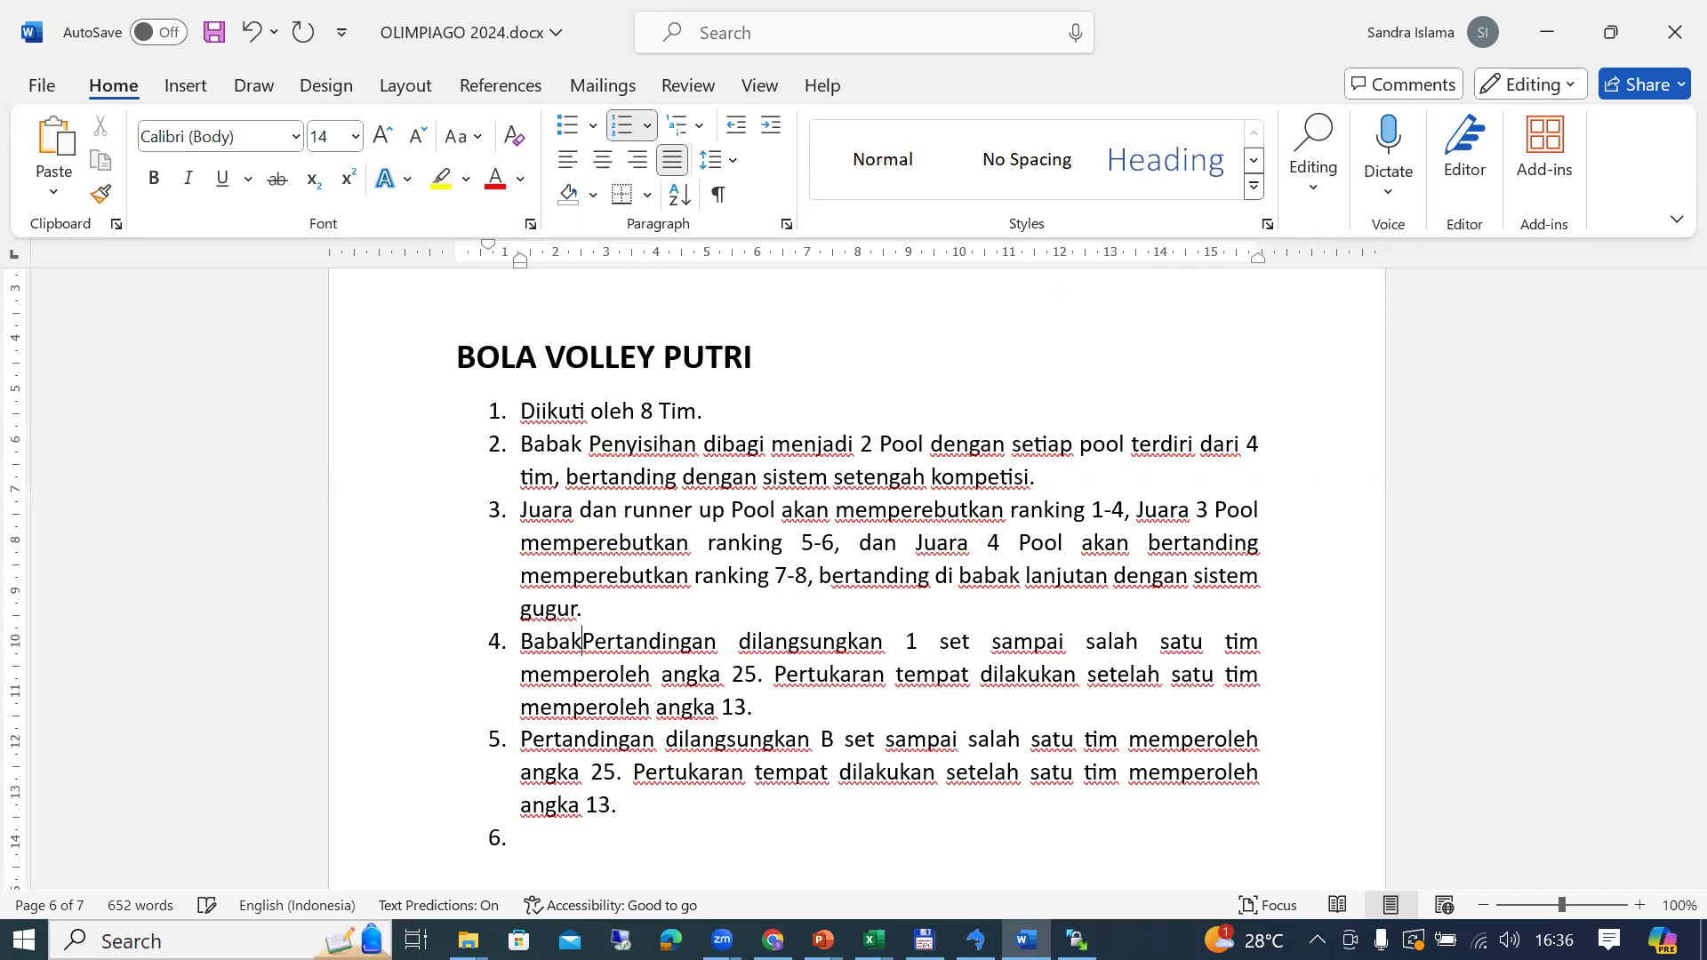
pyautogui.write('isihan')
# Step: Begin rule 5 with the words "Babak Lanutan"
pyautogui.click(703, 739)
pyautogui.hotkey('ctrl', 'Left')
pyautogui.hotkey('ctrl', 'Left')
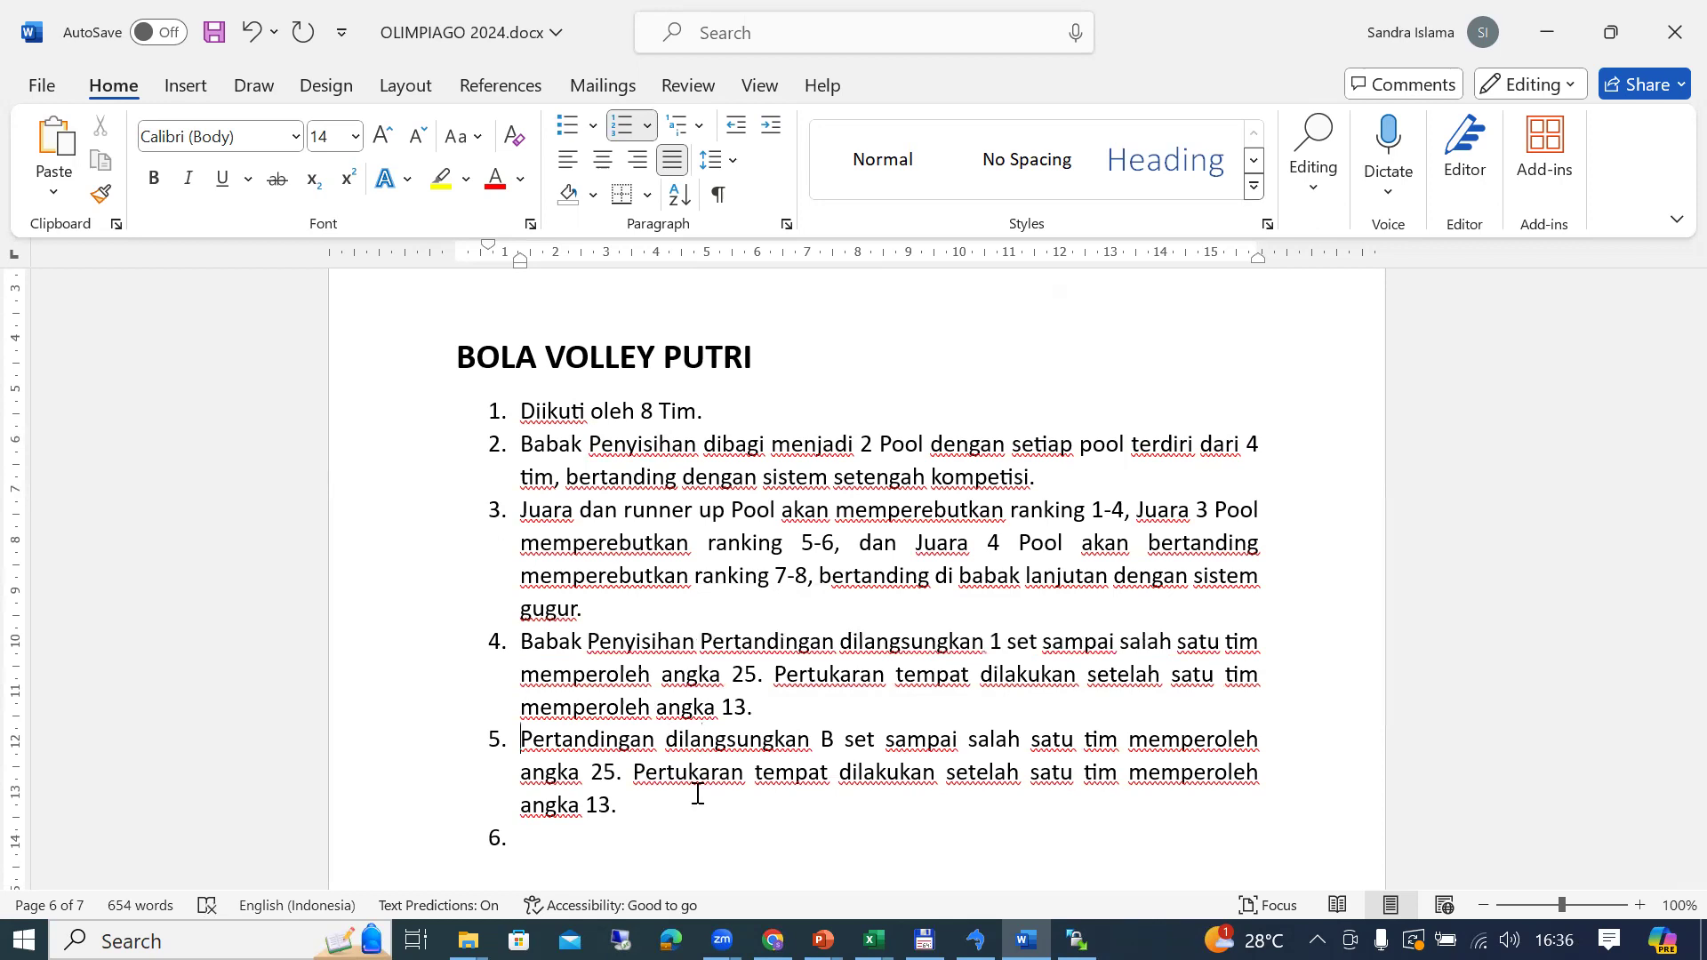
pyautogui.write('Babak Lanu')
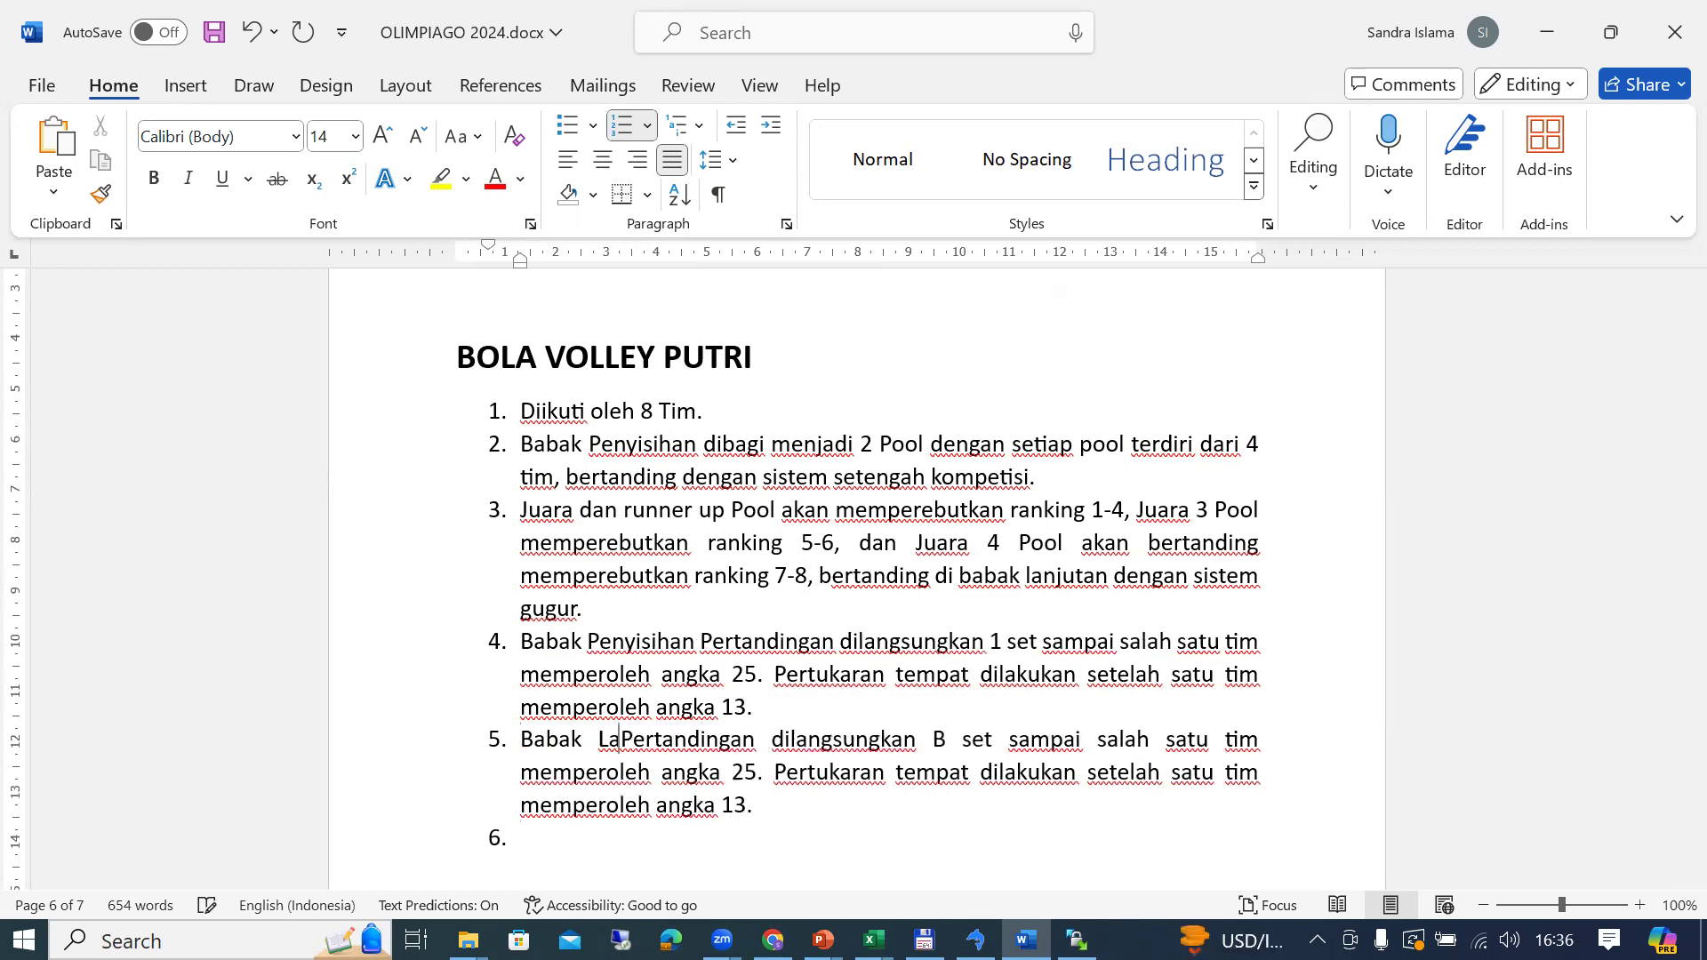
pyautogui.write('tan')
# Step: Complete the set format in rule 5 as "Best of Three"
pyautogui.press('Right')
pyautogui.press('Right')
pyautogui.press('Right')
pyautogui.press('Right')
pyautogui.press('Right')
pyautogui.press('Right')
pyautogui.press('Right')
pyautogui.press('Right')
pyautogui.press('Right')
pyautogui.press('Right')
pyautogui.press('Right')
pyautogui.press('Right')
pyautogui.press('Right')
pyautogui.press('Right')
pyautogui.press('Right')
pyautogui.press('Right')
pyautogui.press('Right')
pyautogui.press('Right')
pyautogui.press('Right')
pyautogui.press('Right')
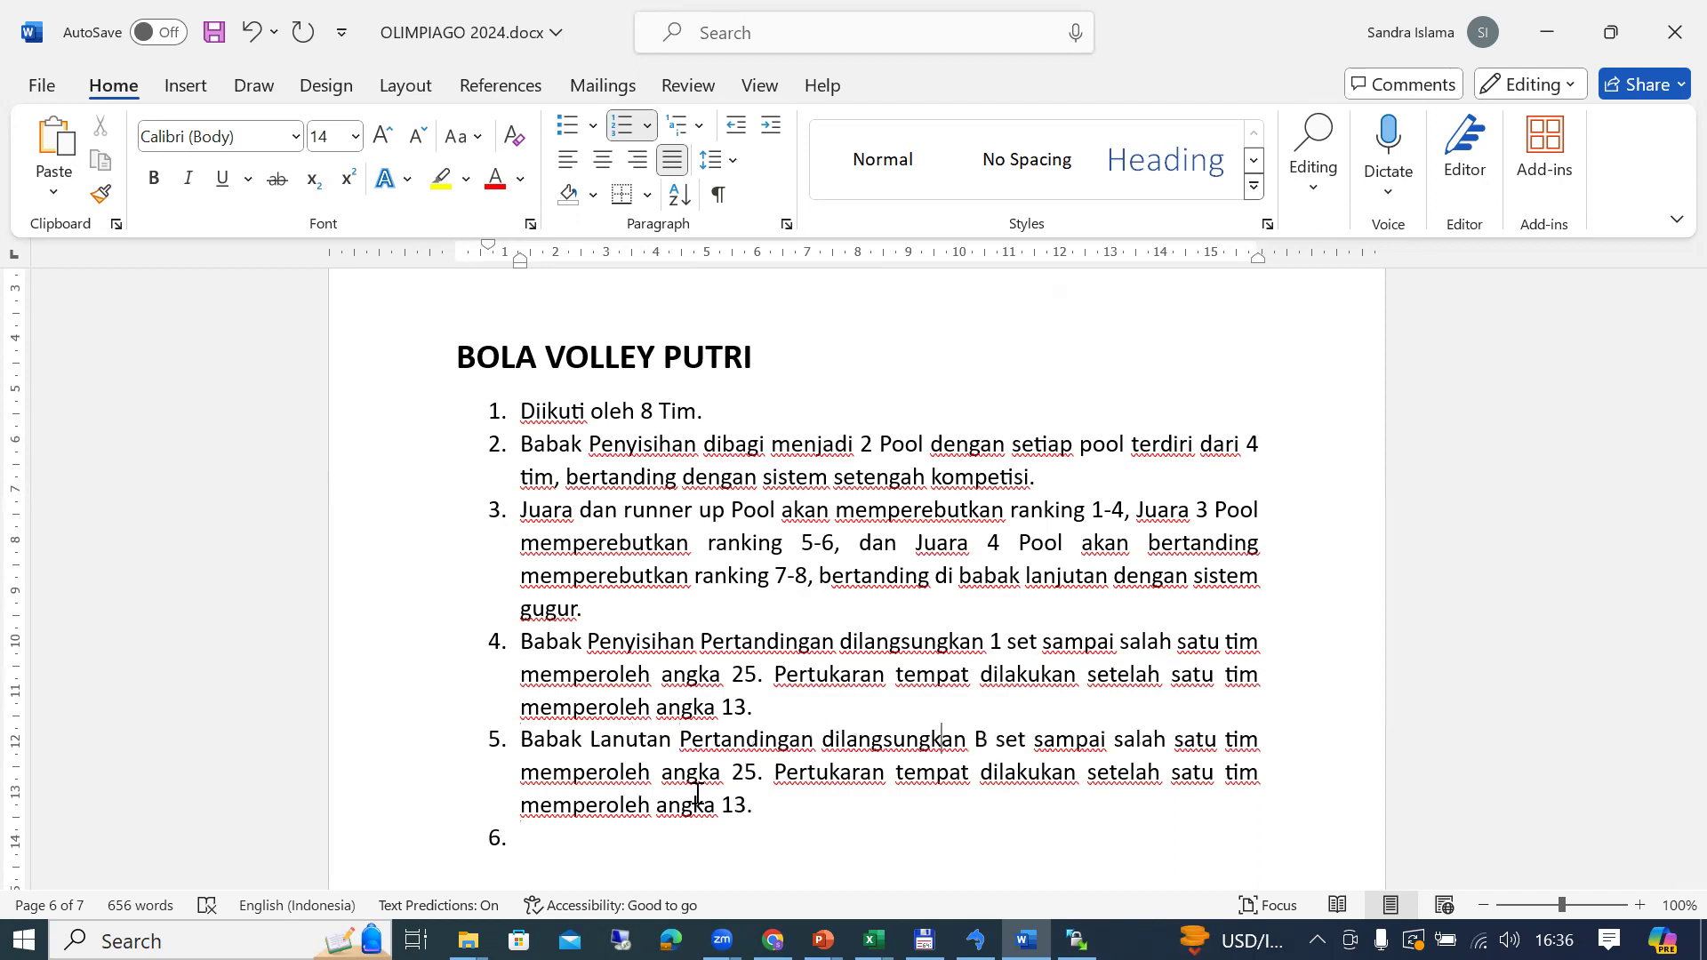
pyautogui.write('Best of T')
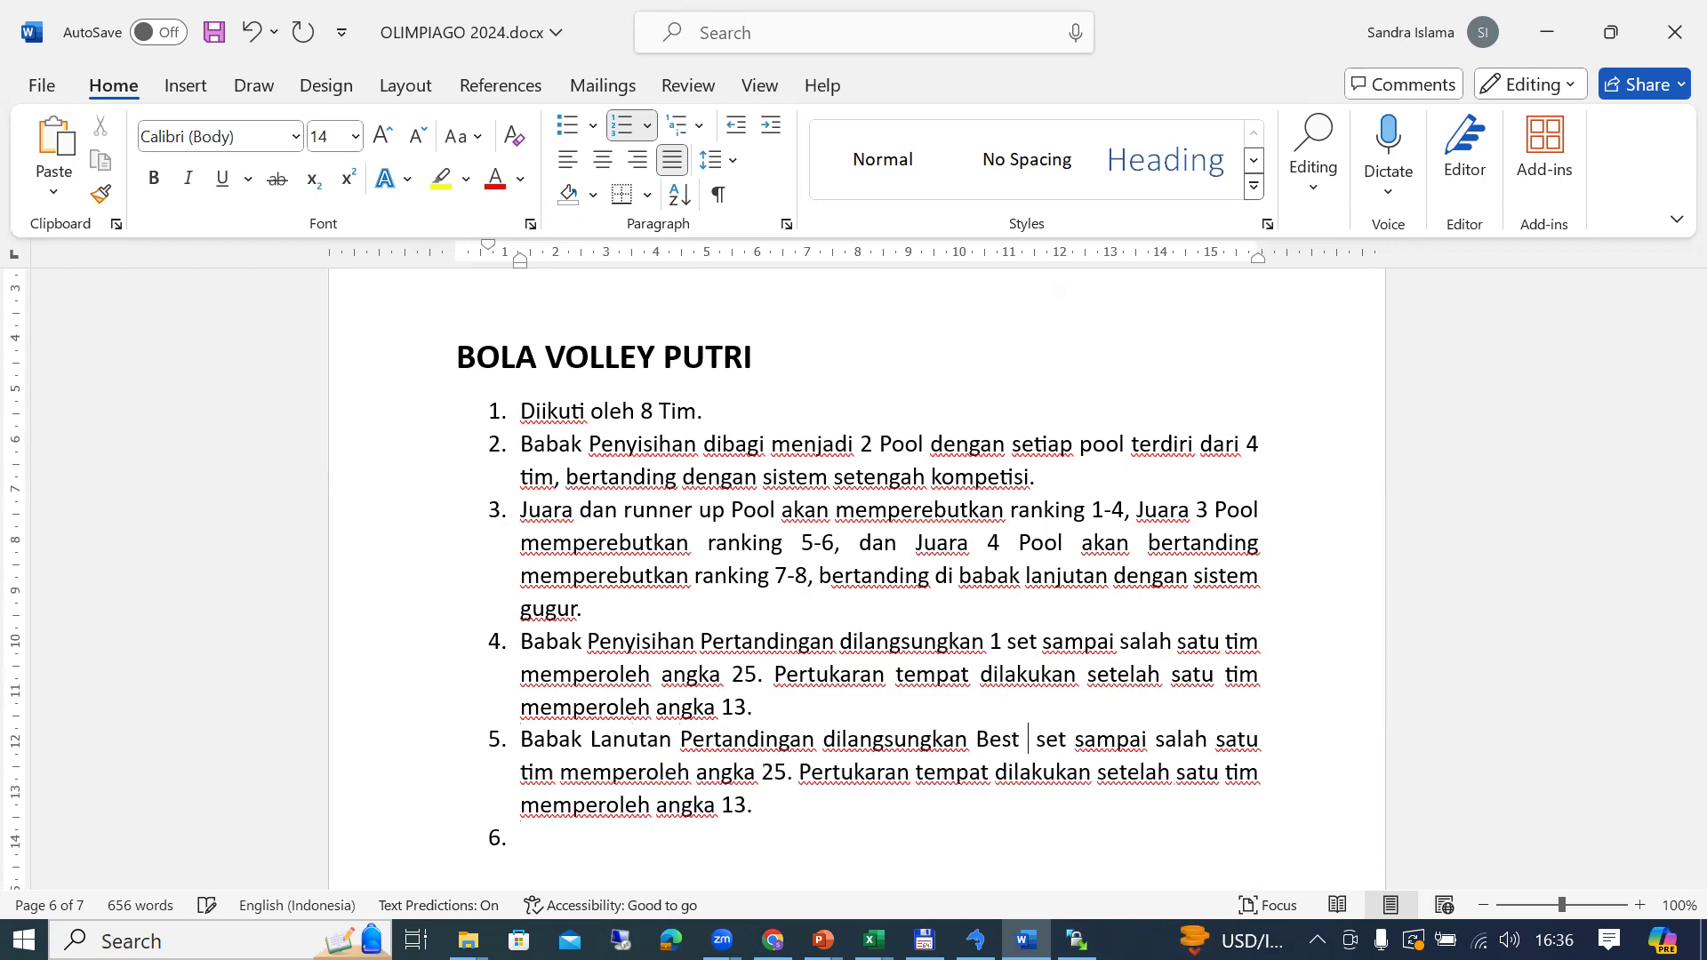
pyautogui.write('hree')
# Step: Set the winning score in rule 5 to 15
pyautogui.press('Right')
pyautogui.hotkey('ctrl', 'Right')
pyautogui.hotkey('ctrl', 'Right')
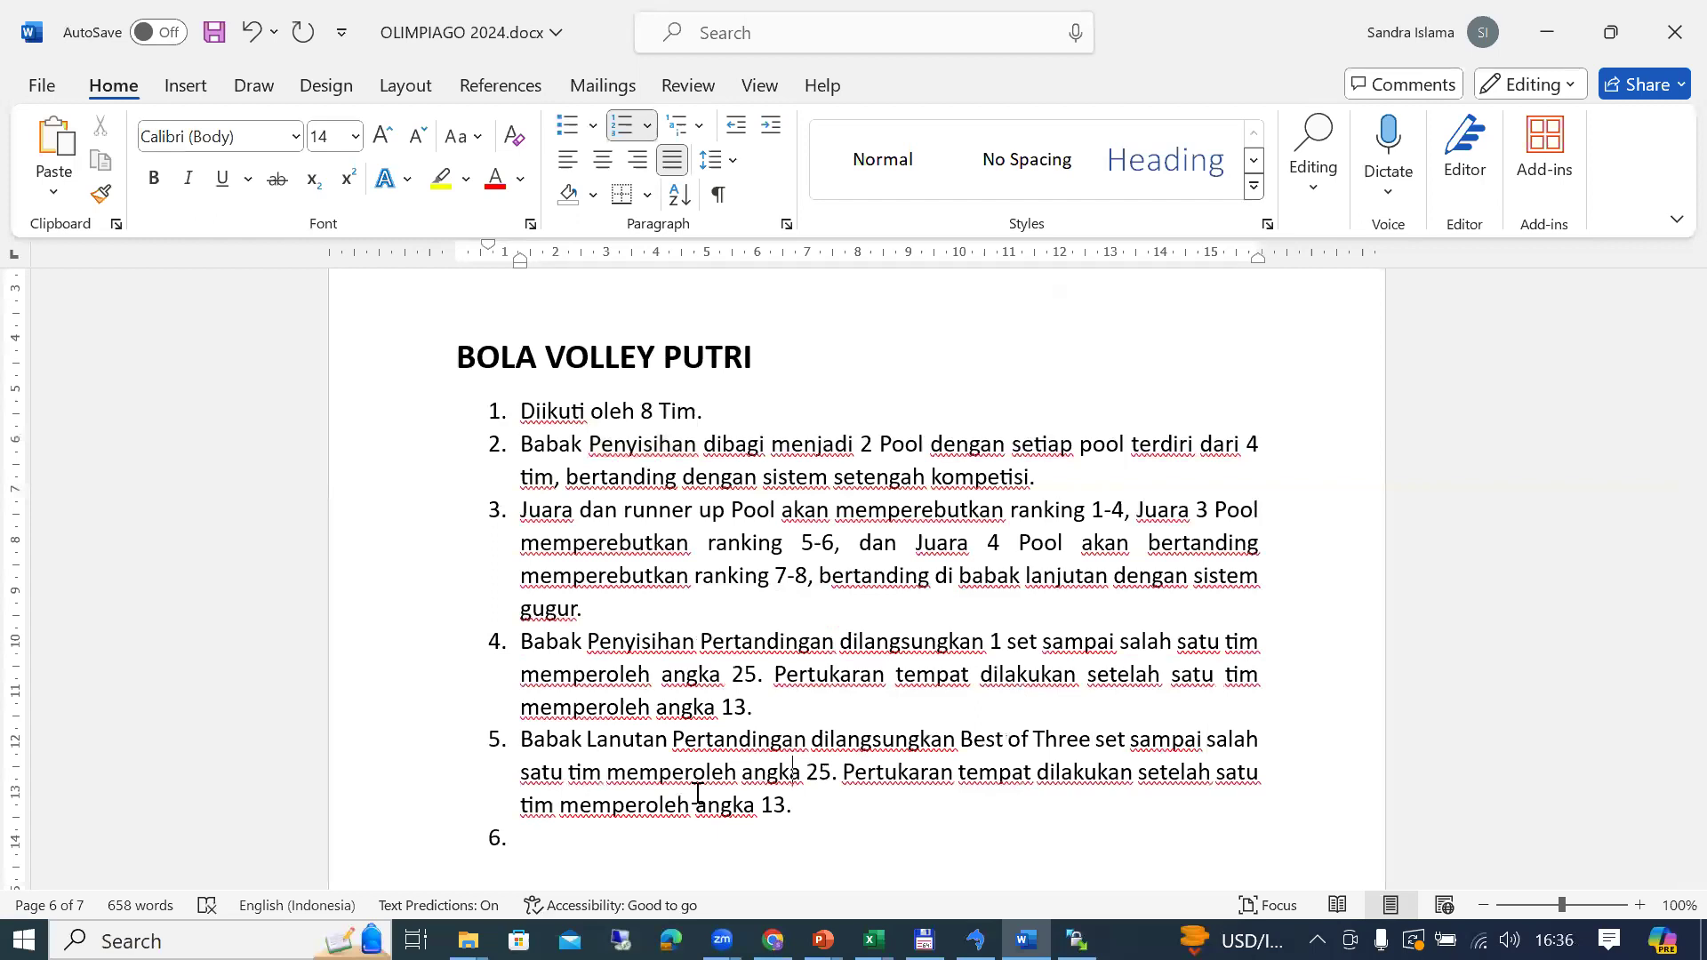
pyautogui.write('11')
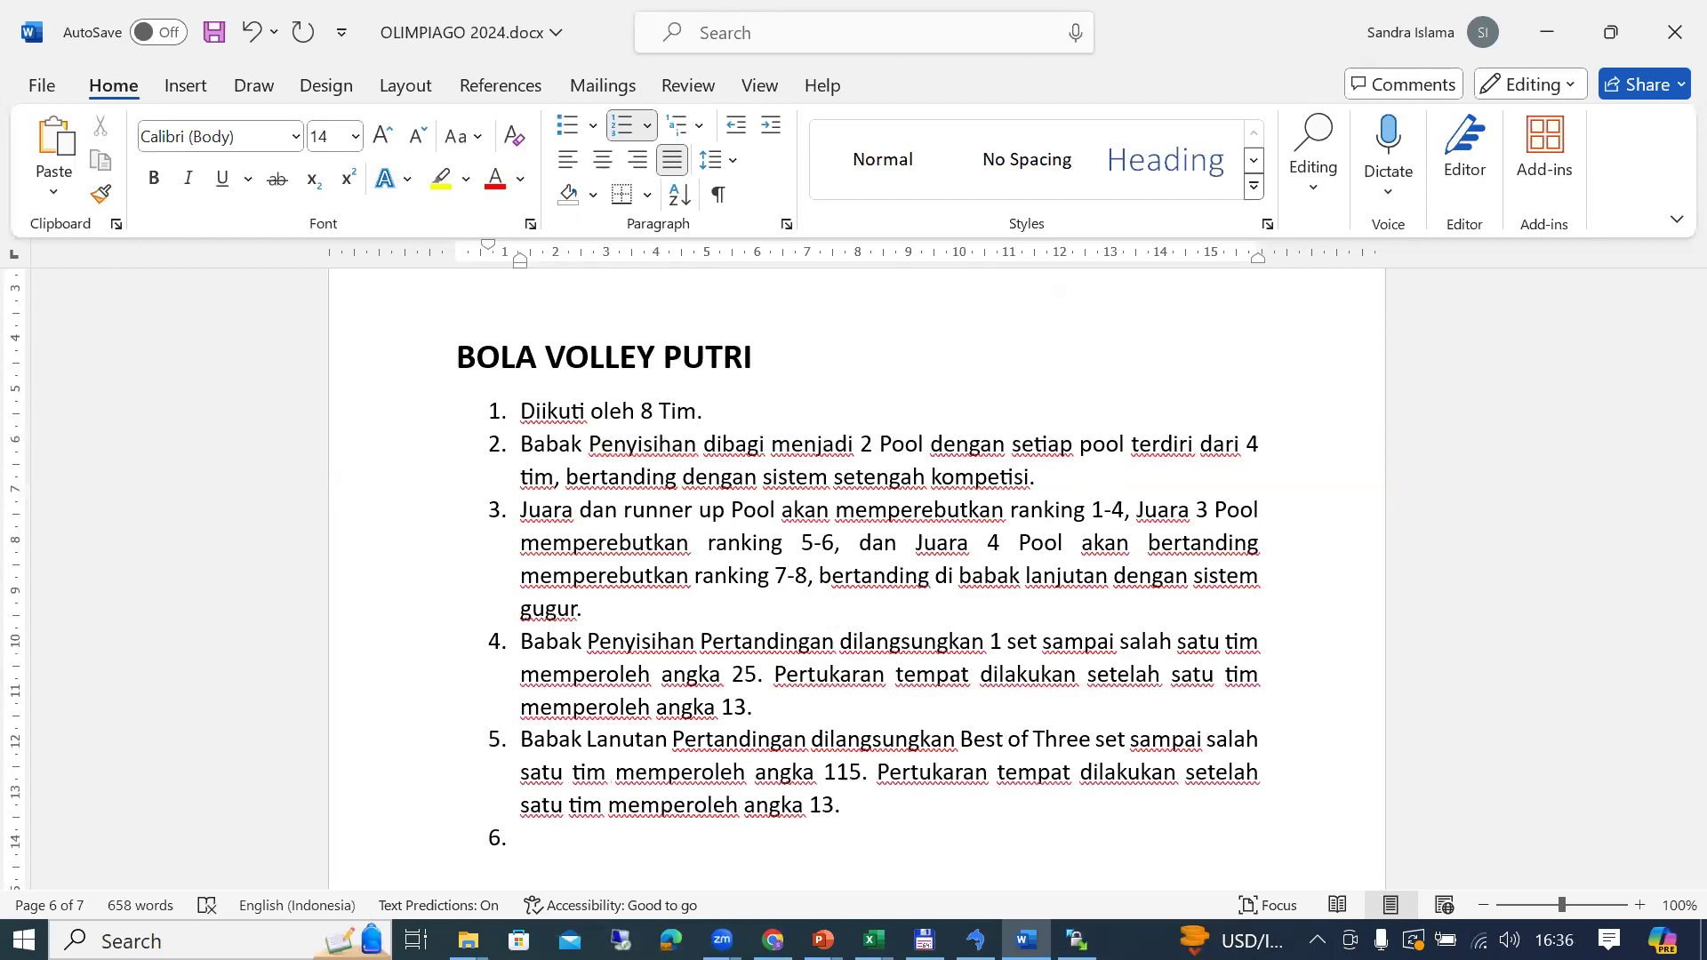
pyautogui.press('Delete')
pyautogui.hotkey('ctrl', 'Right')
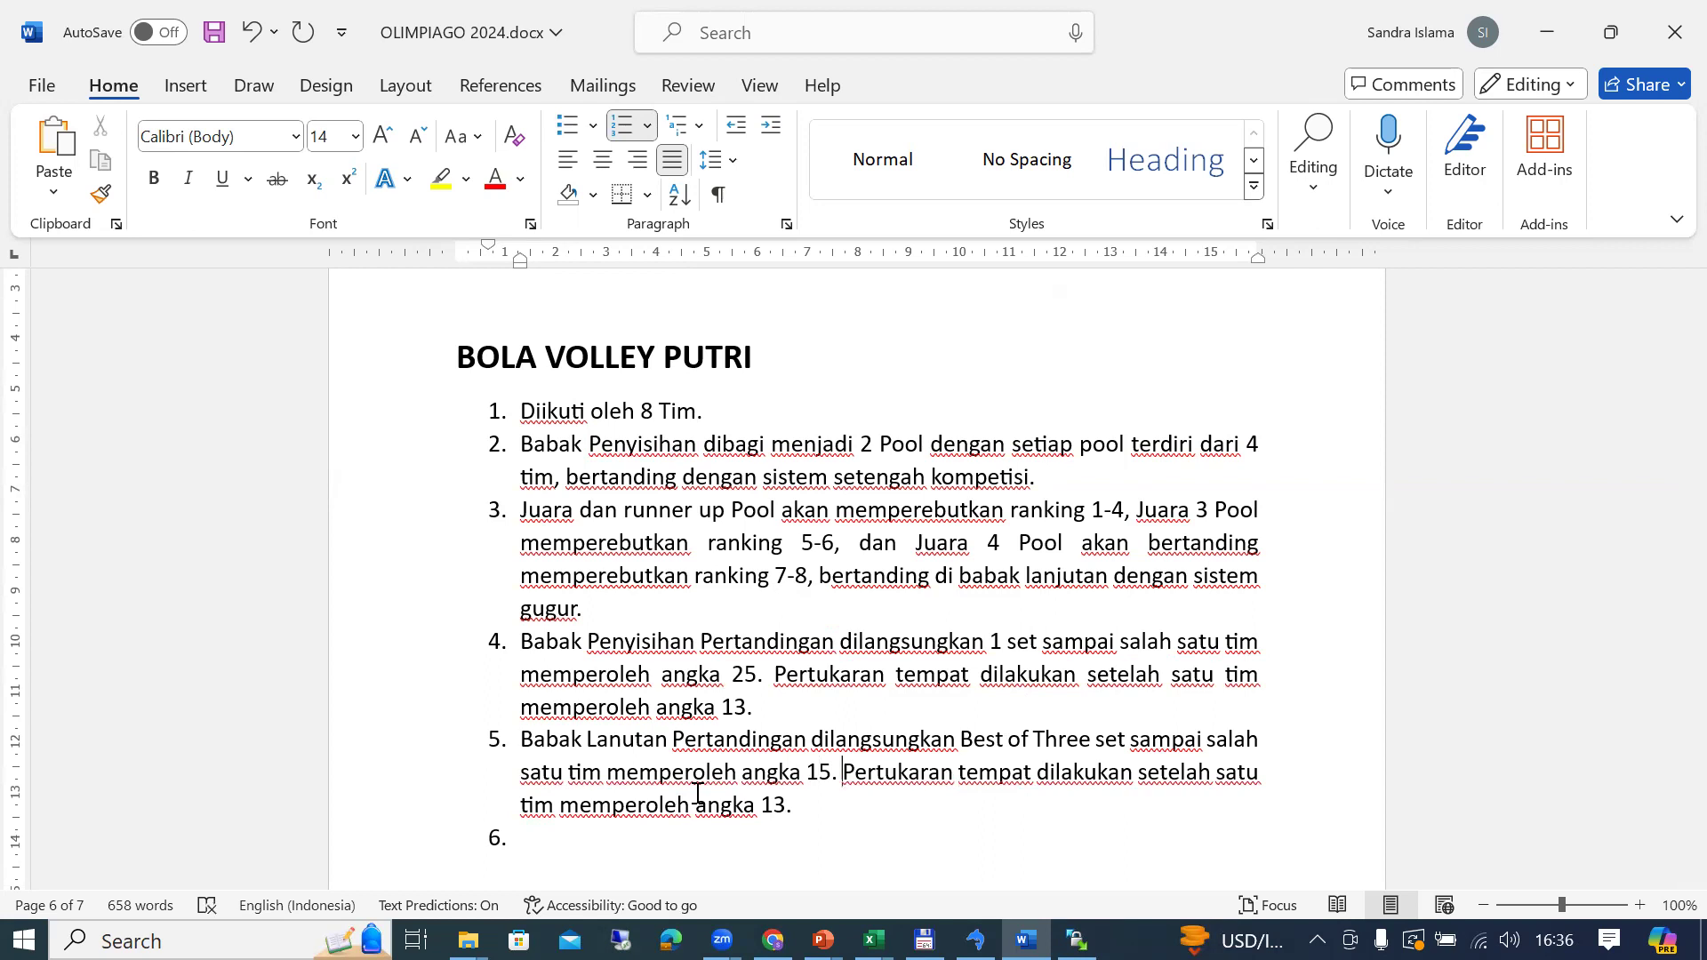
# Step: Insert "Jika dilangsungkan set ke 3" before "Pertukaran tempat" in rule 5
pyautogui.write('Jali')
pyautogui.press('BackSpace')
pyautogui.press('BackSpace')
pyautogui.press('BackSpace')
pyautogui.write('ika dilan')
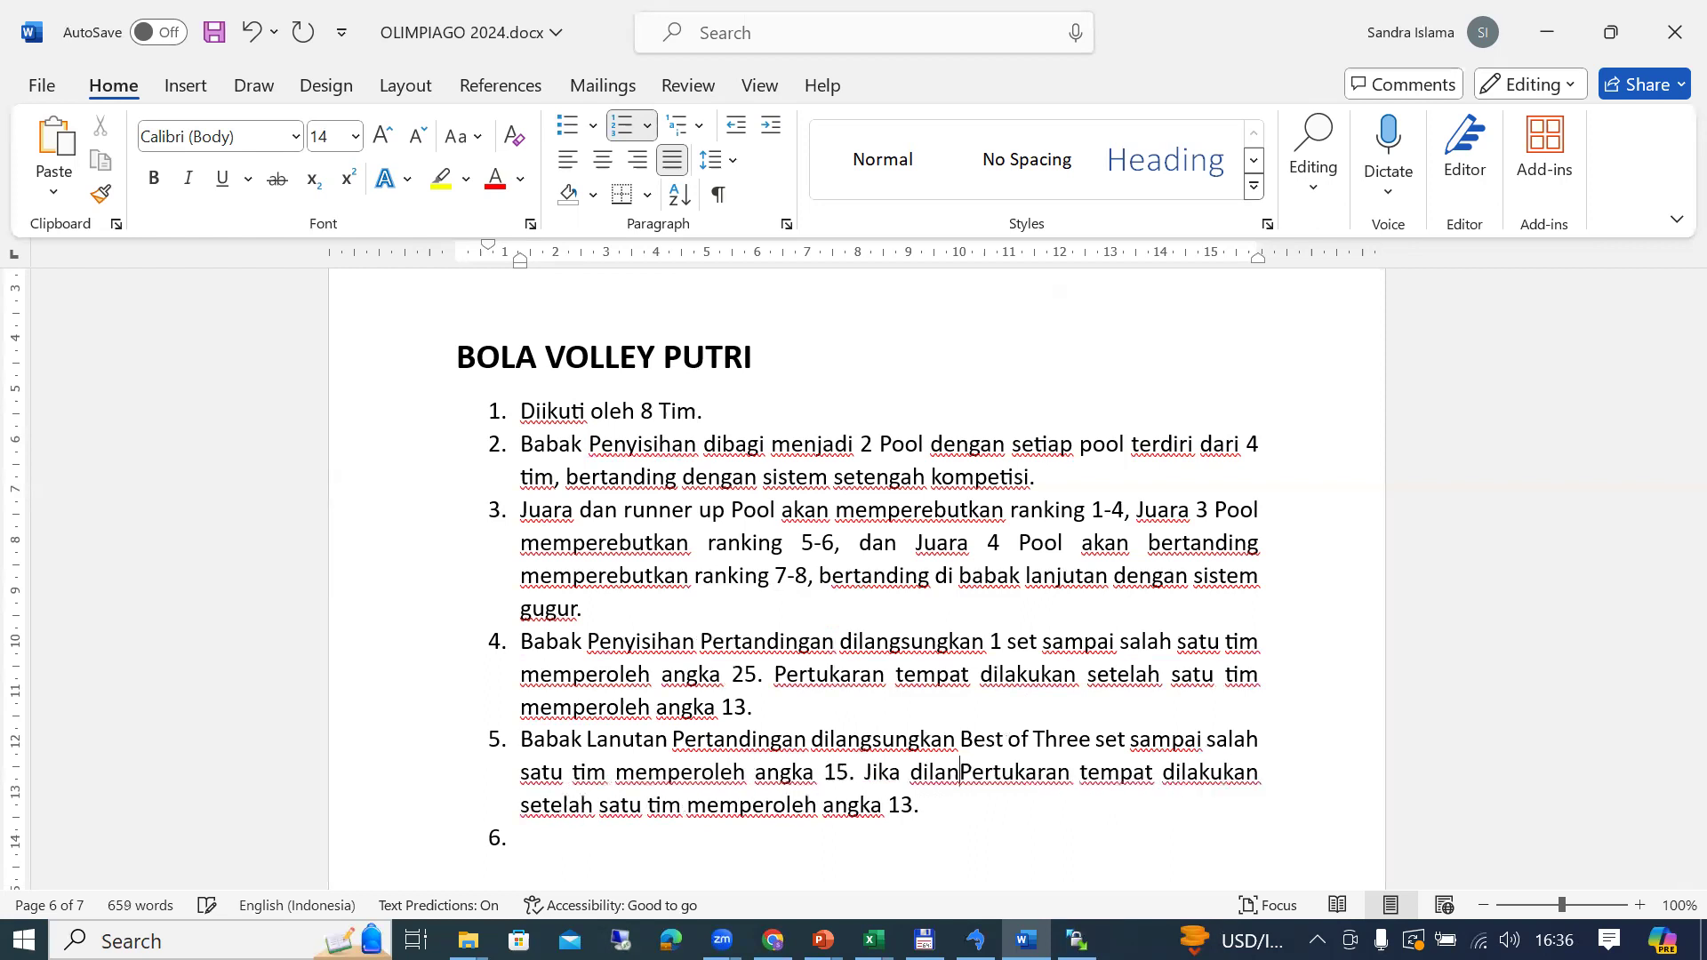
pyautogui.write('gsungkan set ')
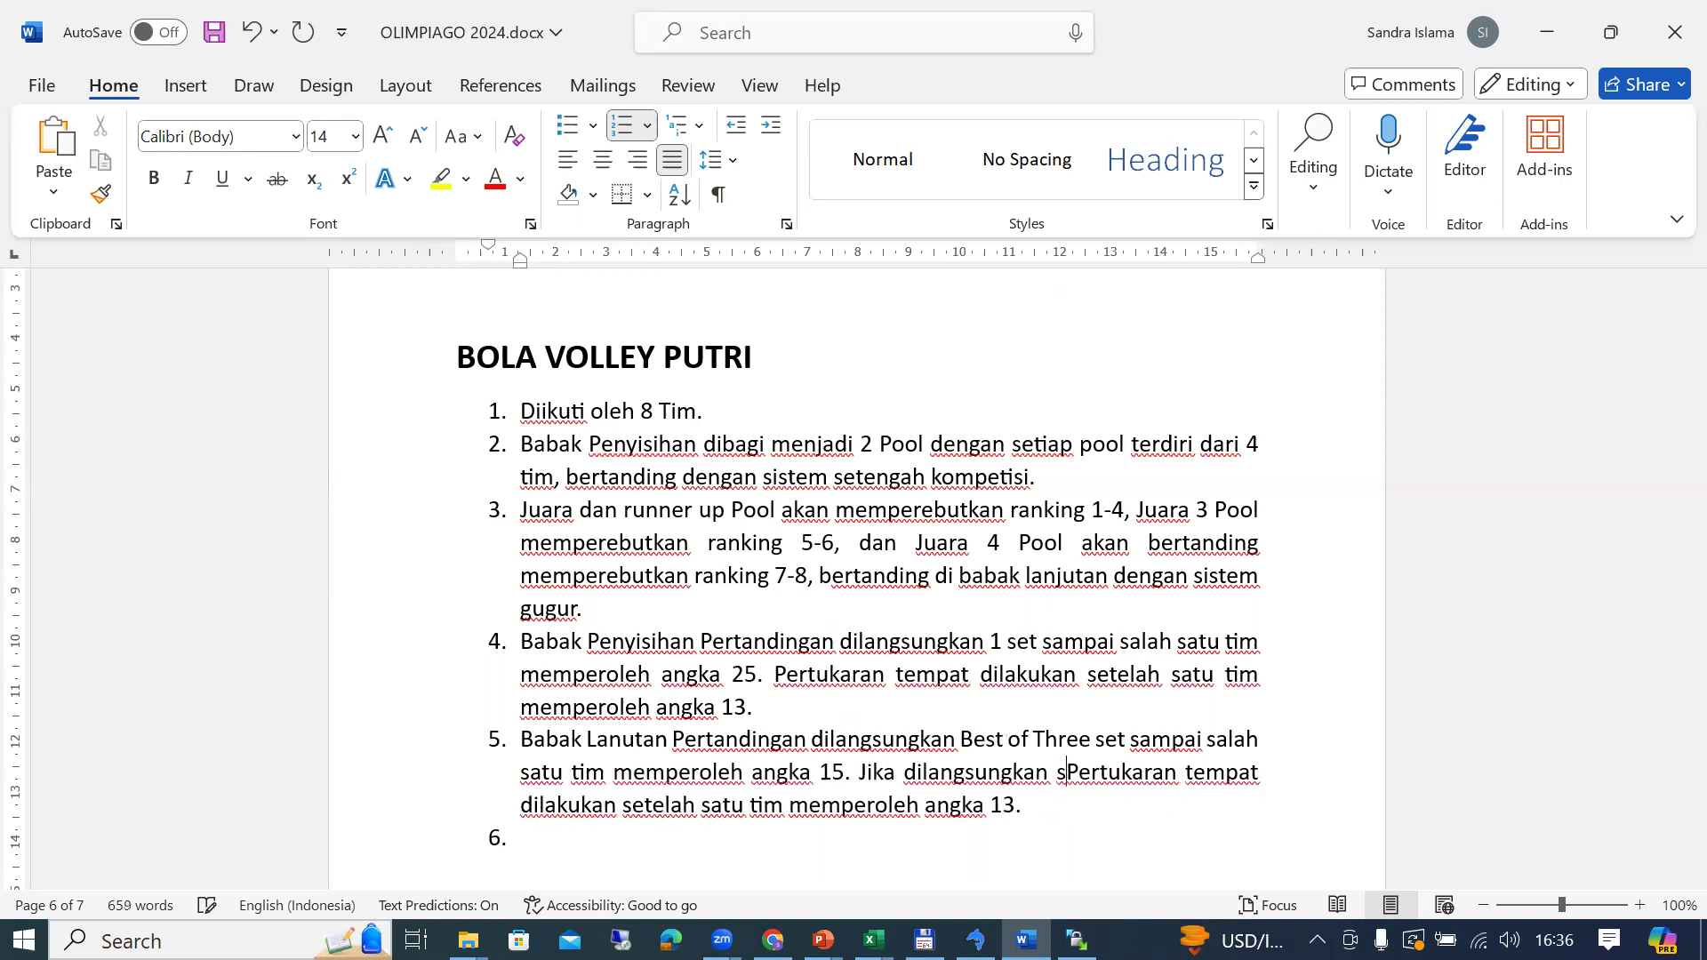
pyautogui.write('ke 3')
# Step: Set the side-change score at the end of rule 5 to 8 and remove the empty item 6
pyautogui.press('End')
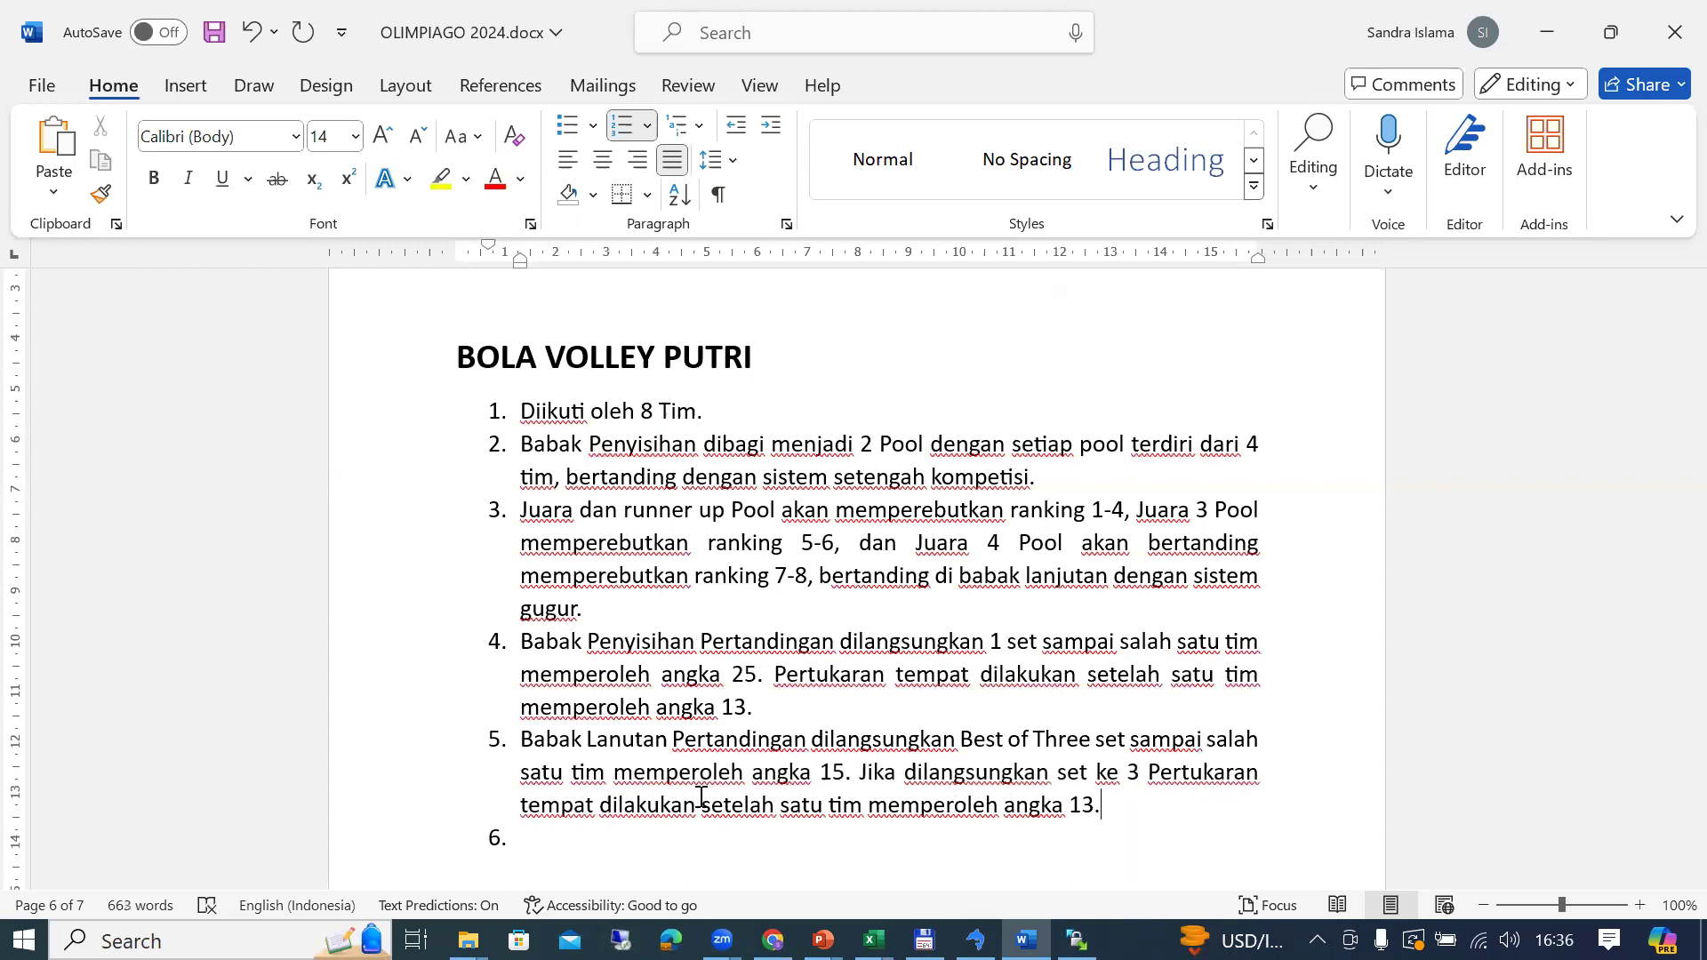
pyautogui.hotkey('shift', 'Left')
pyautogui.hotkey('shift', 'Left')
pyautogui.write('8')
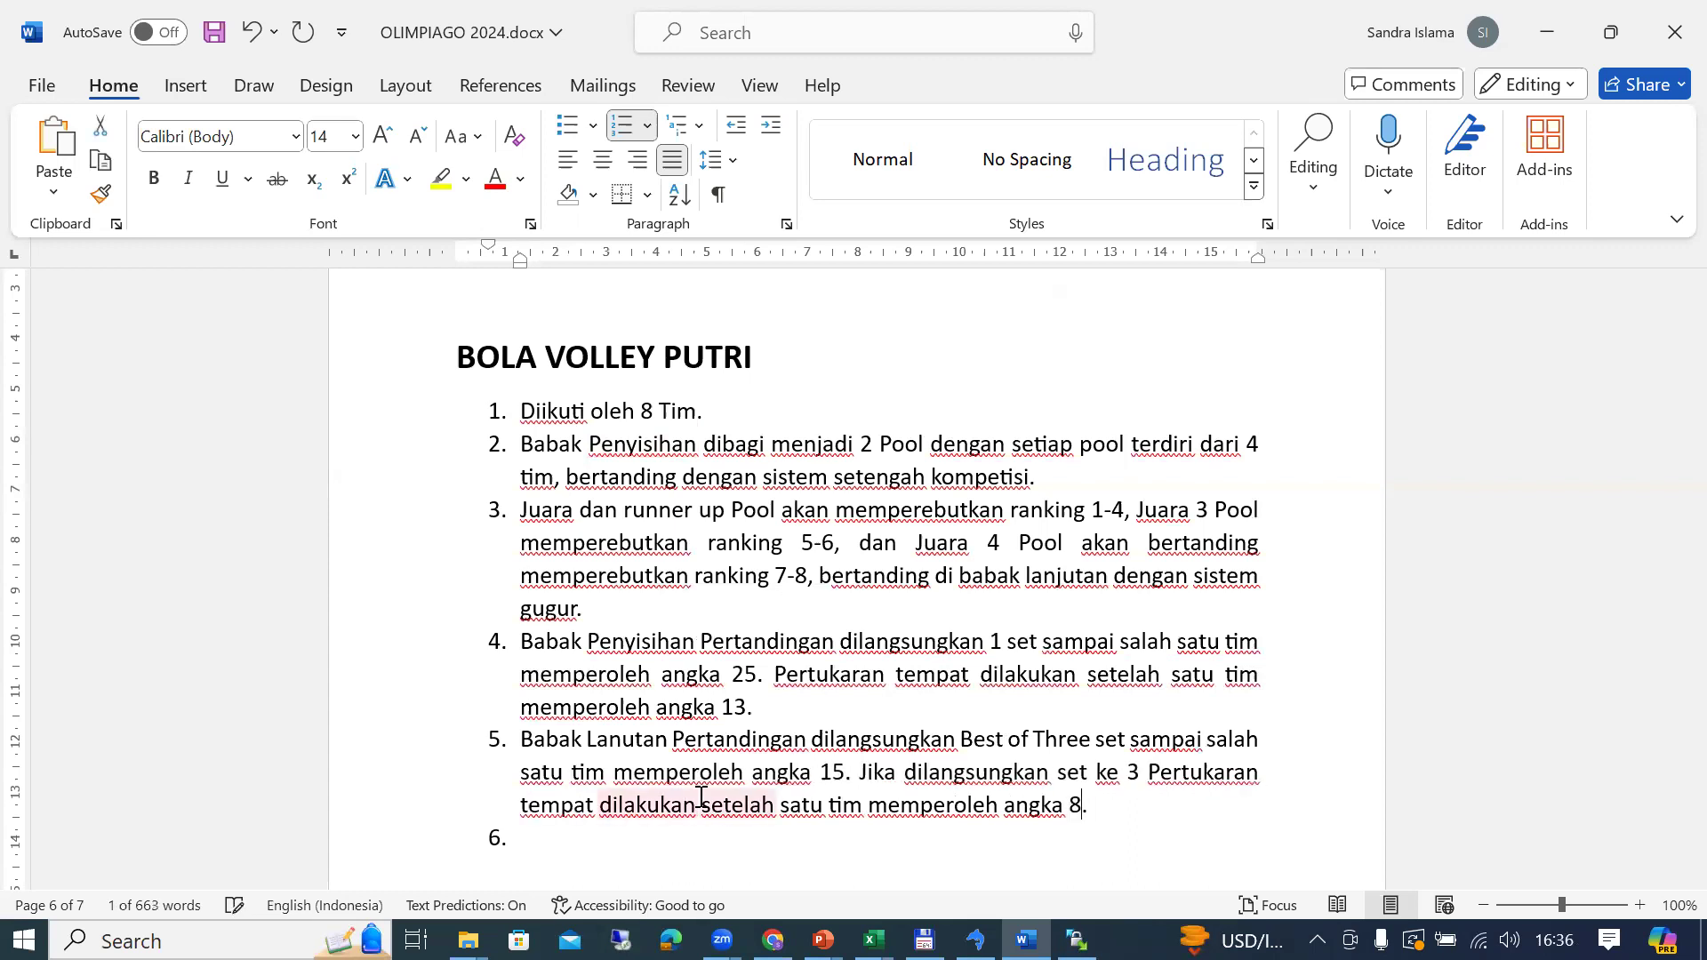
pyautogui.press('BackSpace')
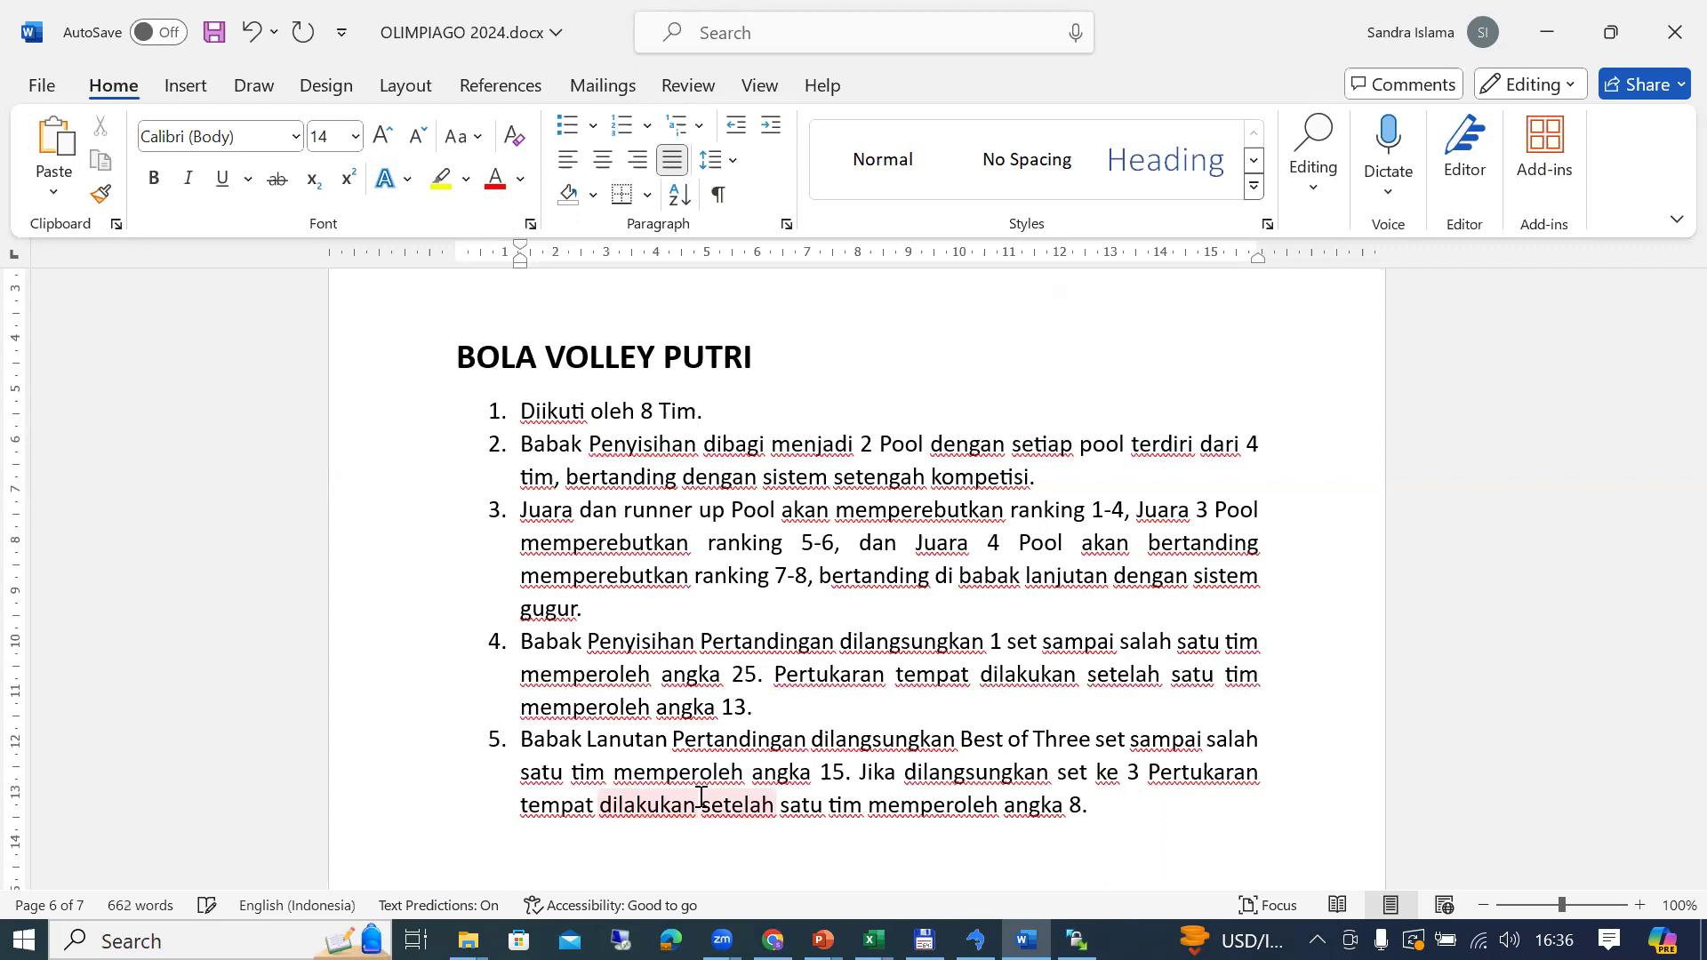
# Step: Correct the misspelled "Lanutan" at the start of rule 5 to "Lanjutan"
pyautogui.press('Up')
pyautogui.press('Up')
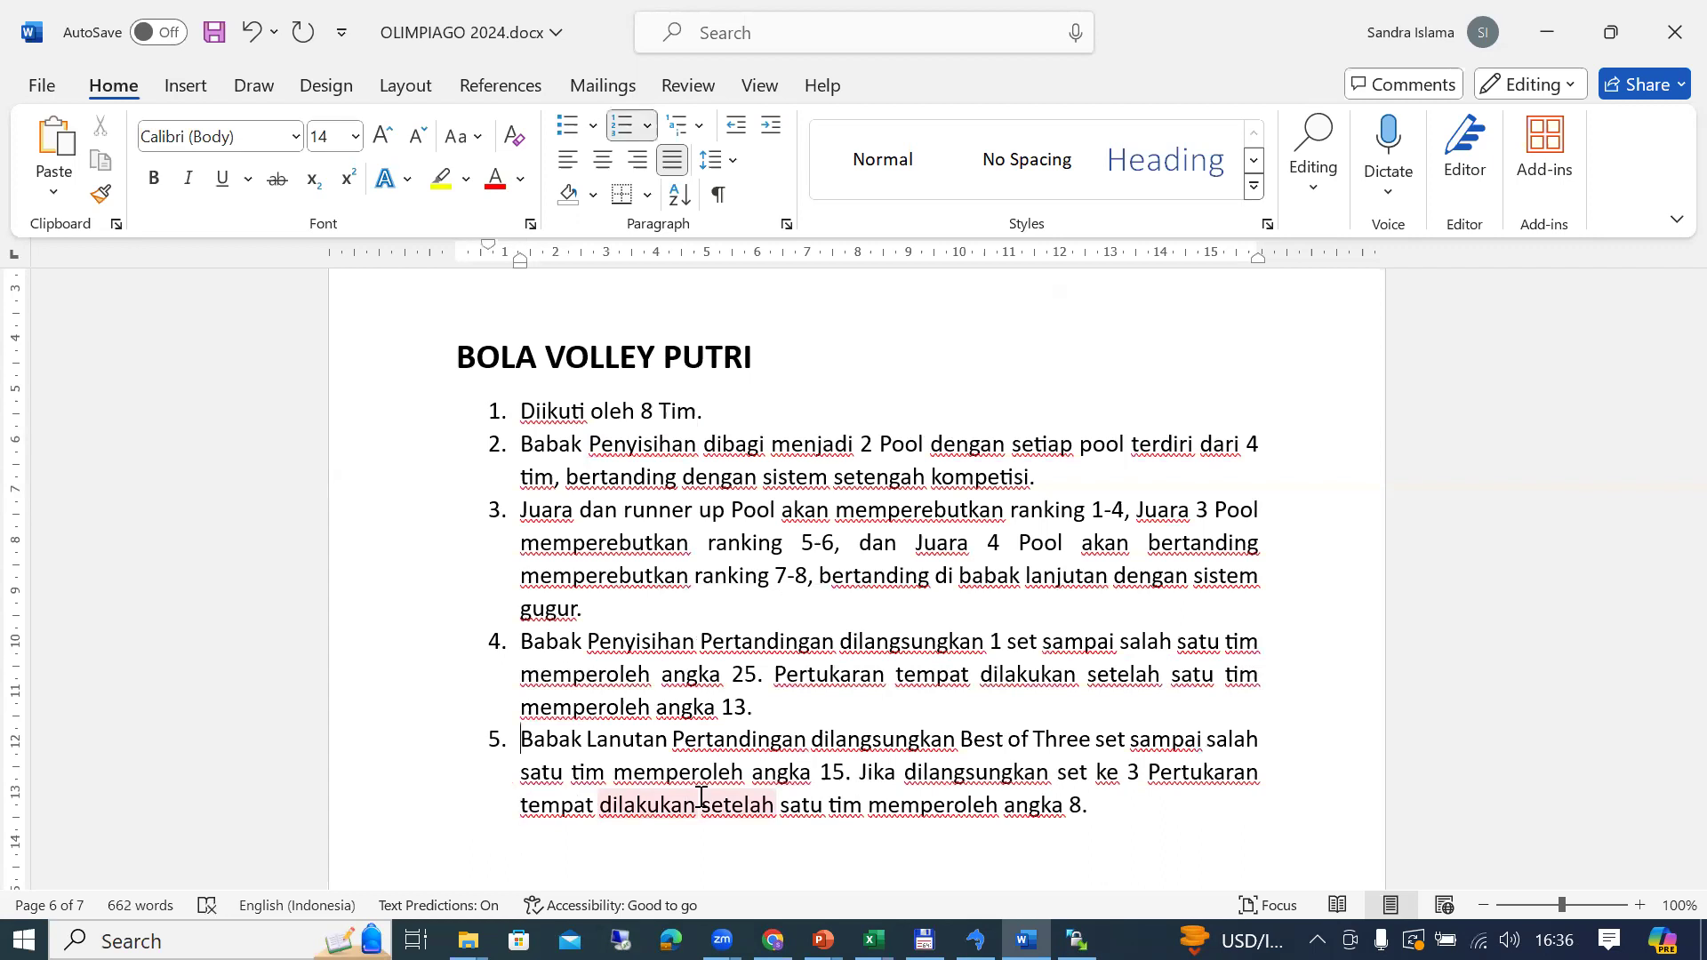
pyautogui.press('Left')
pyautogui.press('Left')
pyautogui.press('Left')
pyautogui.press('Left')
pyautogui.write('j')
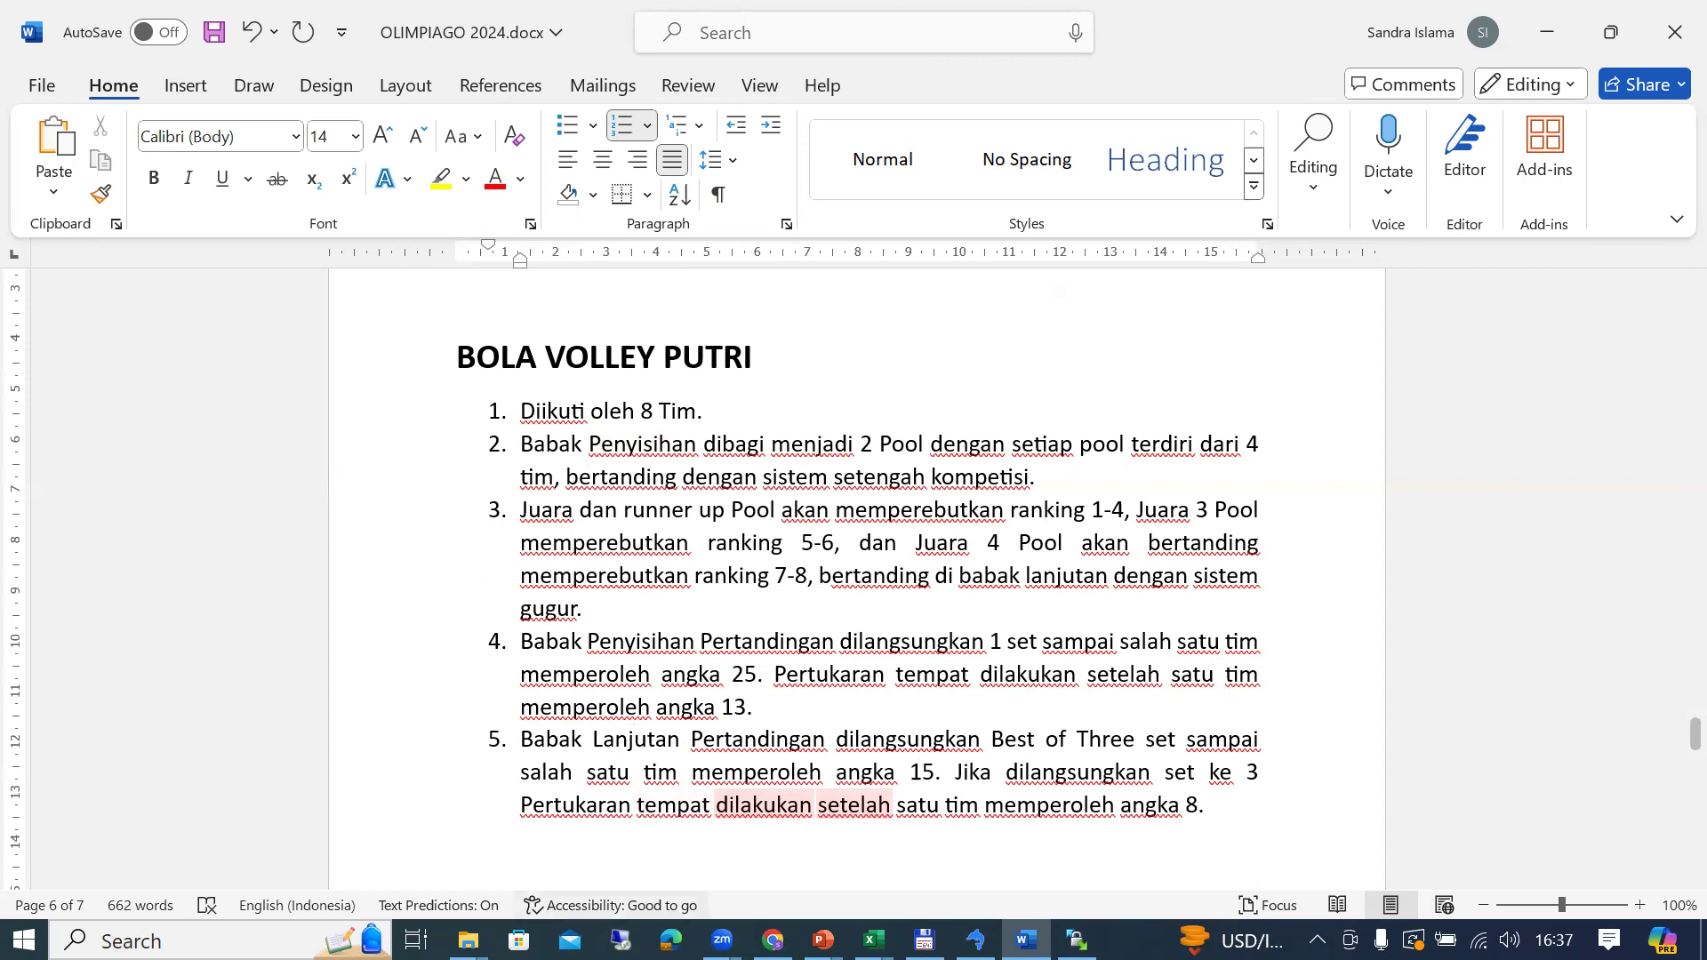
# Step: Switch to the Excel schedule workbook and copy the eight Bola Volley Putri teams from the PESERTA sheet
pyautogui.click(873, 939)
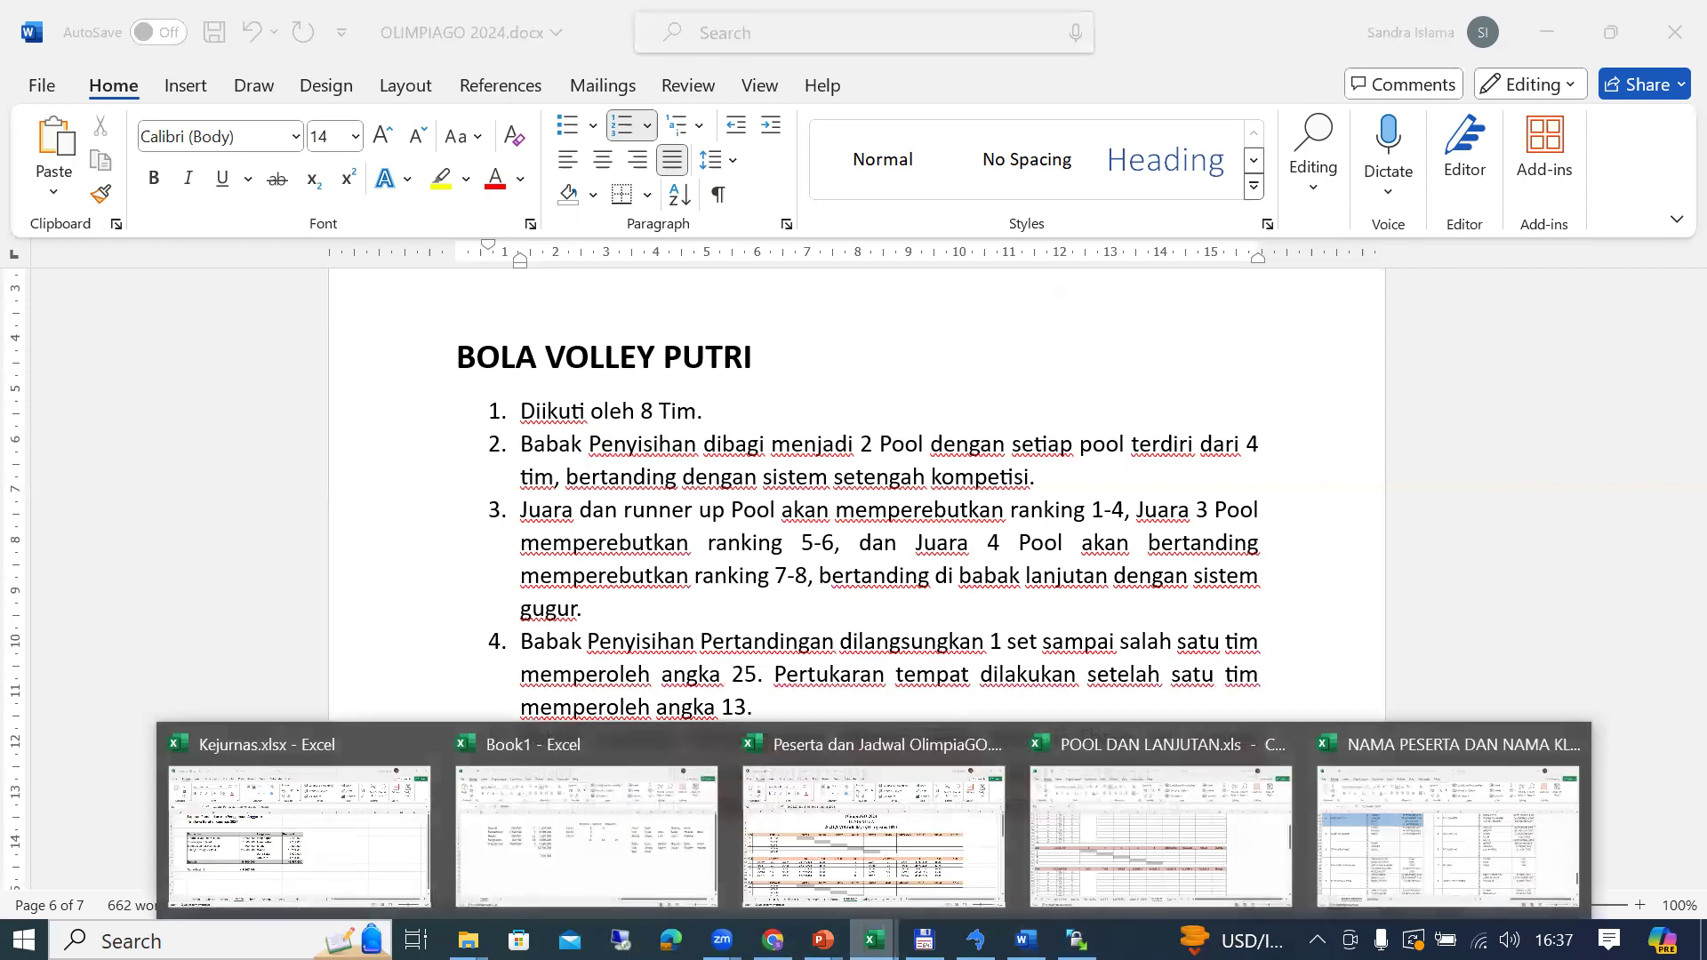
pyautogui.click(810, 884)
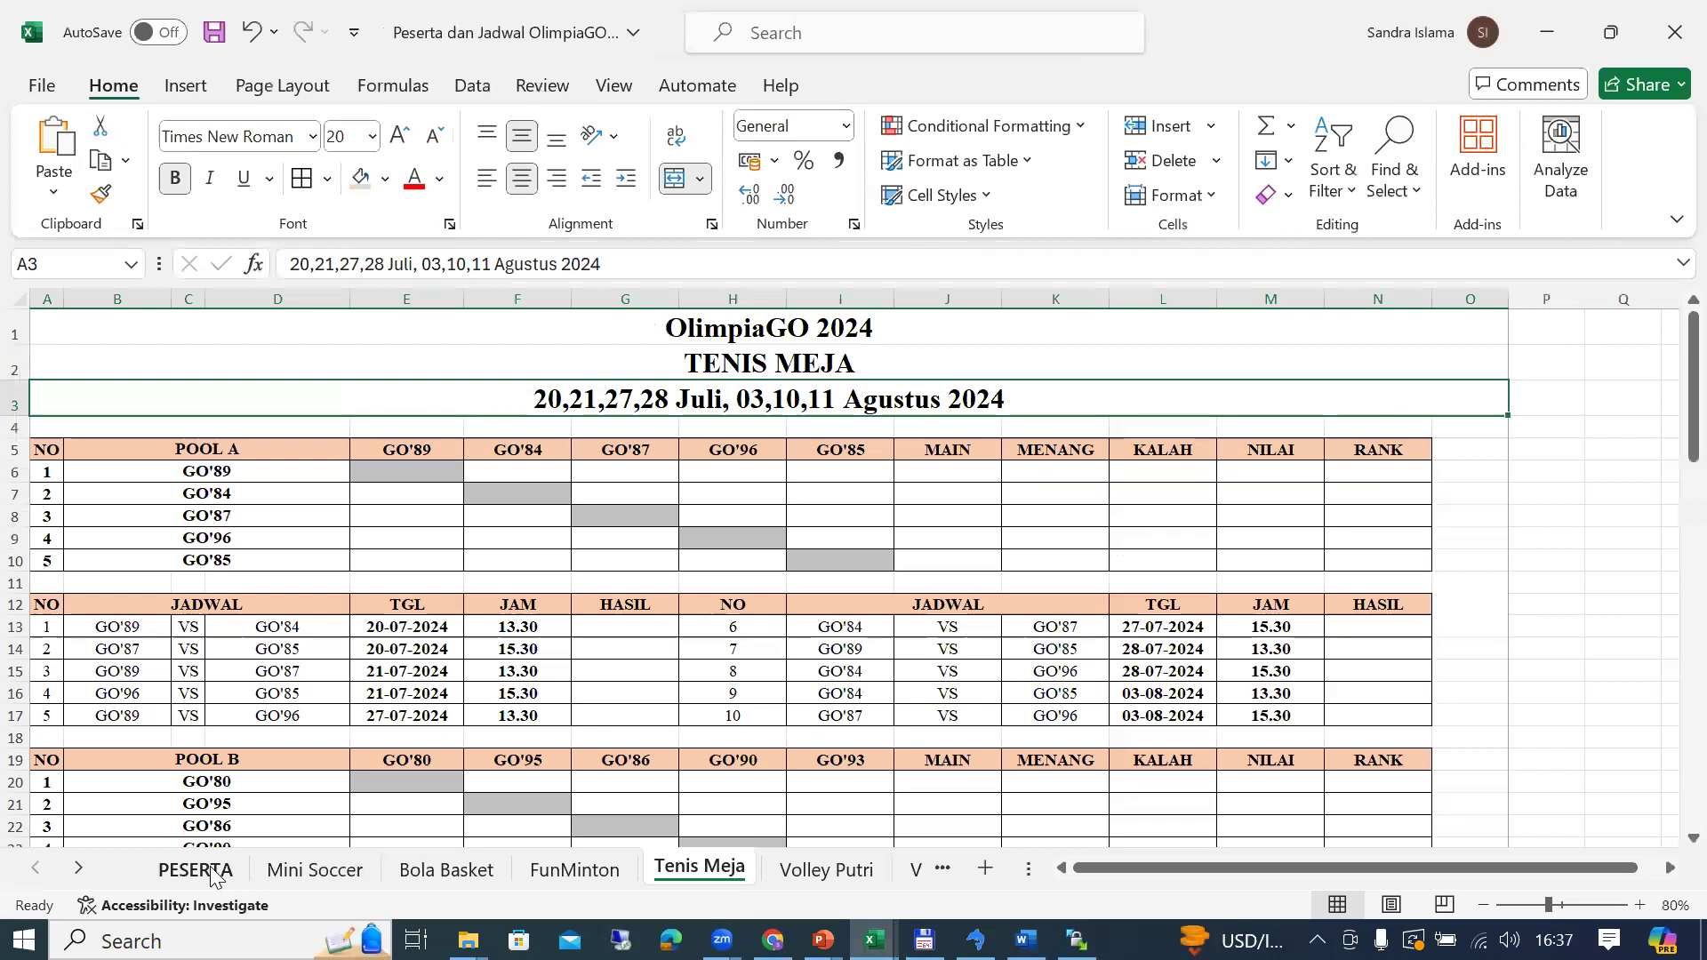
pyautogui.click(196, 867)
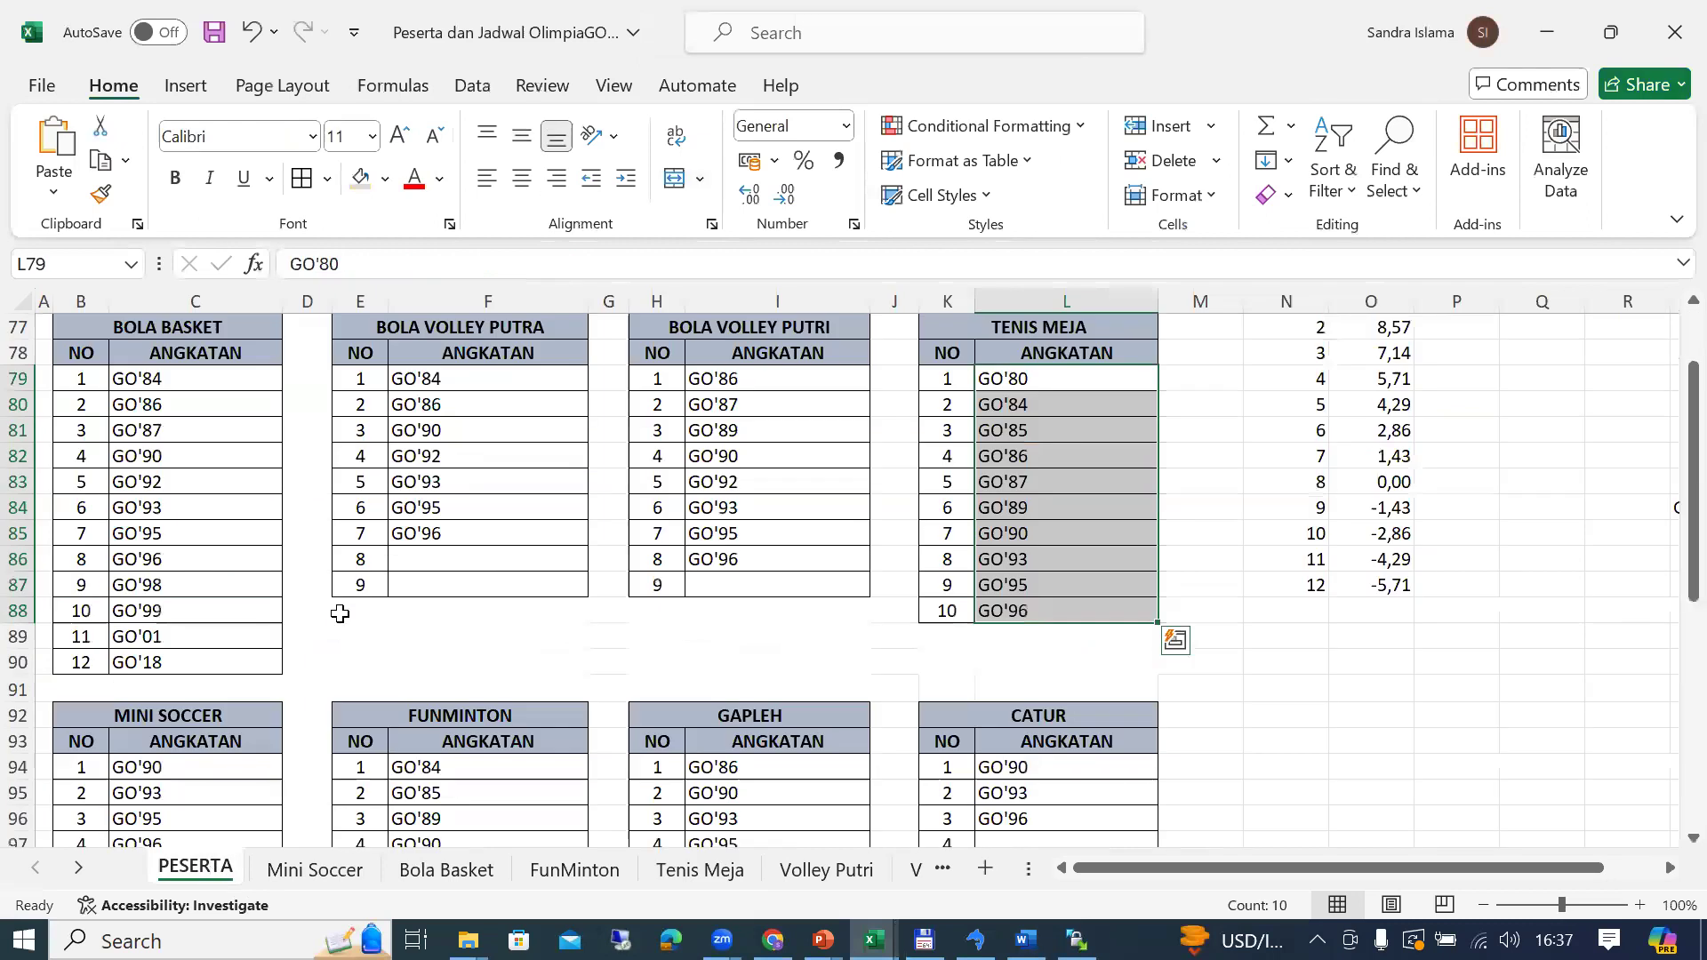
pyautogui.click(754, 384)
pyautogui.keyDown('shift'); pyautogui.click(806, 560); pyautogui.keyUp('shift')
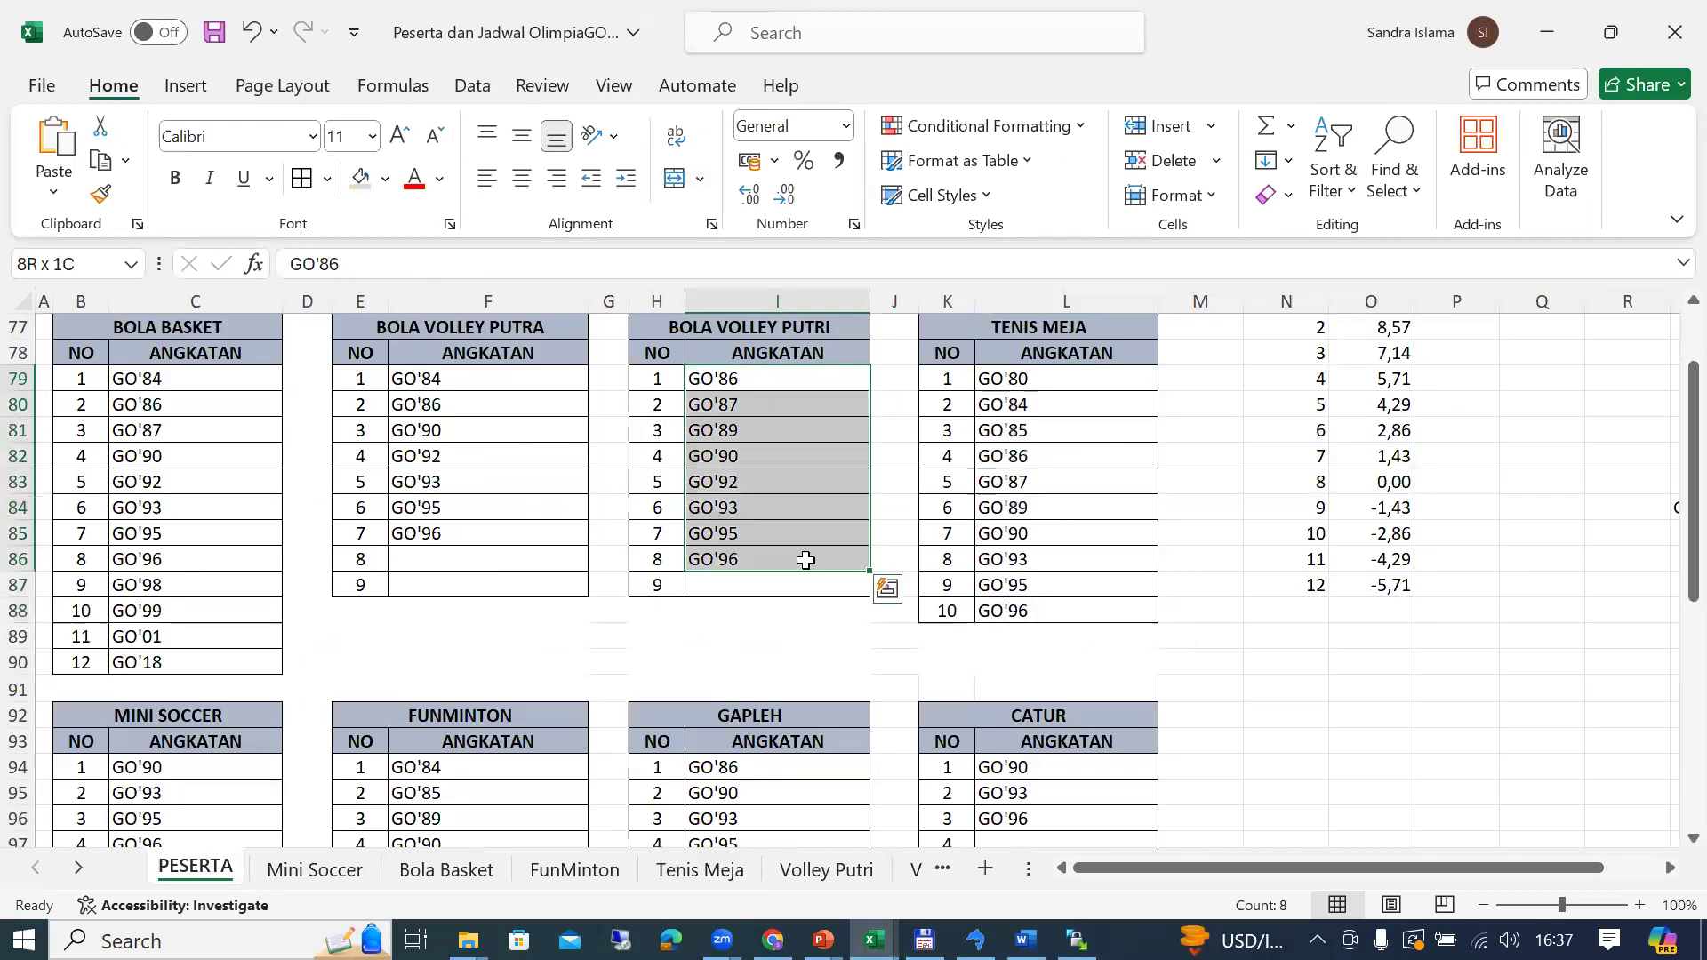
pyautogui.hotkey('ctrl', 'c')
# Step: Switch to wheelofnames.com, remove the drawn GO'85 and replace the remaining entries with the copied Bola Volley Putri teams
pyautogui.hotkey('alt', 'Tab')
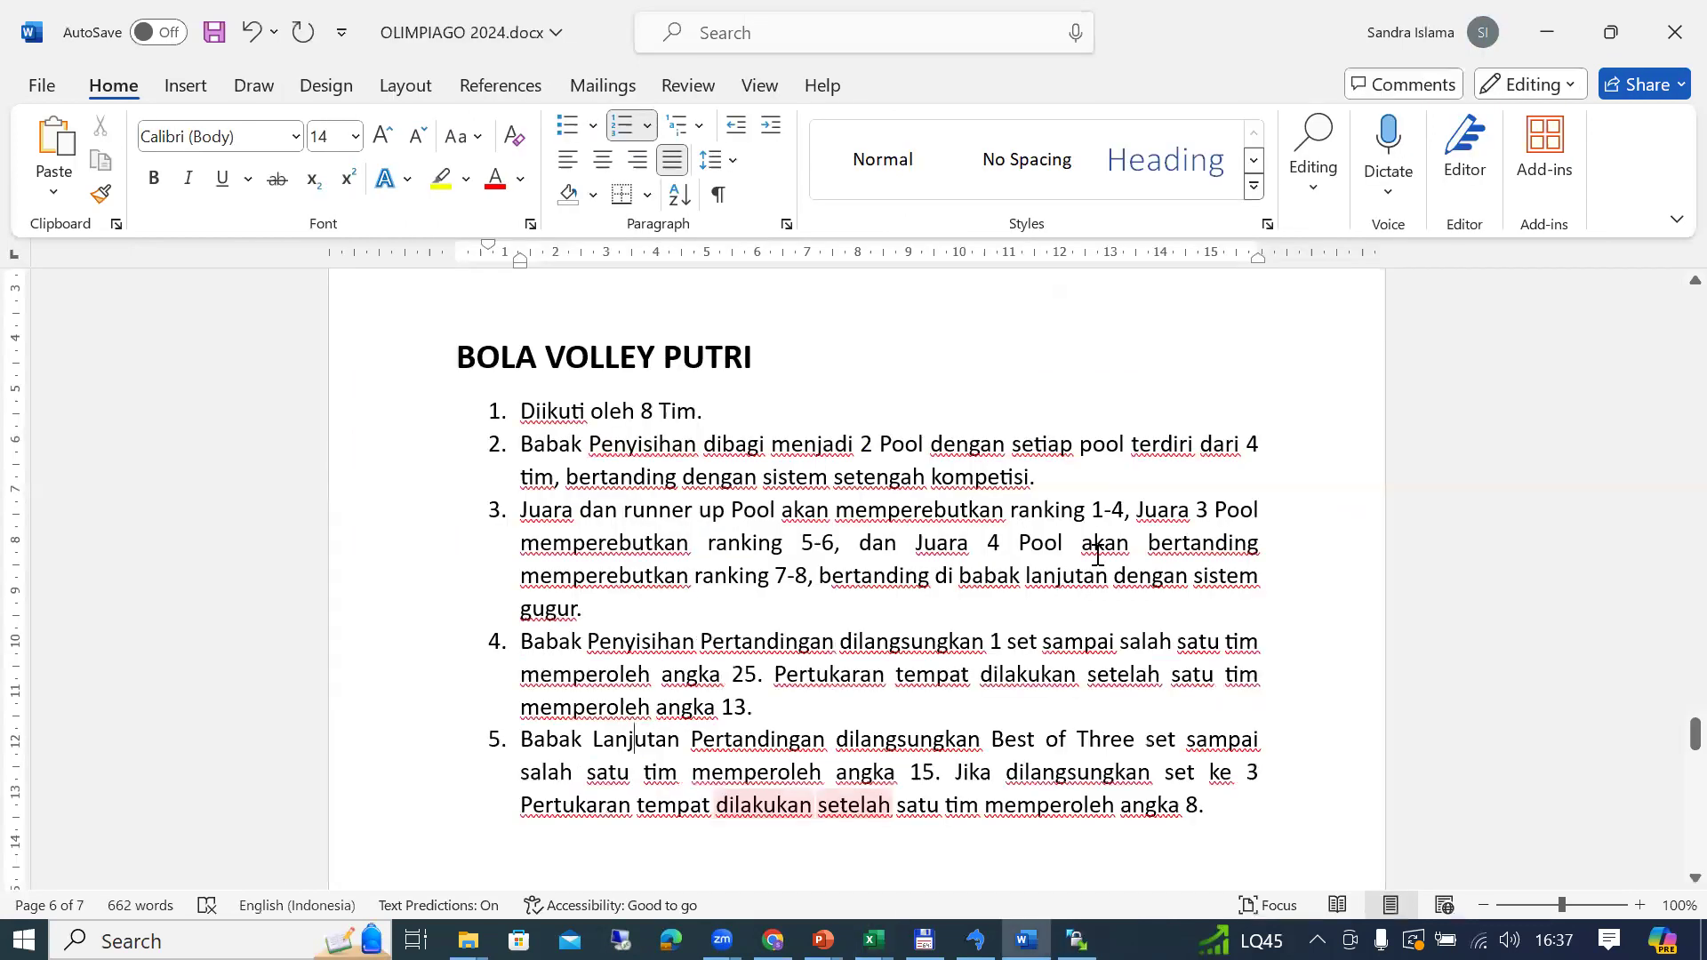
pyautogui.click(772, 940)
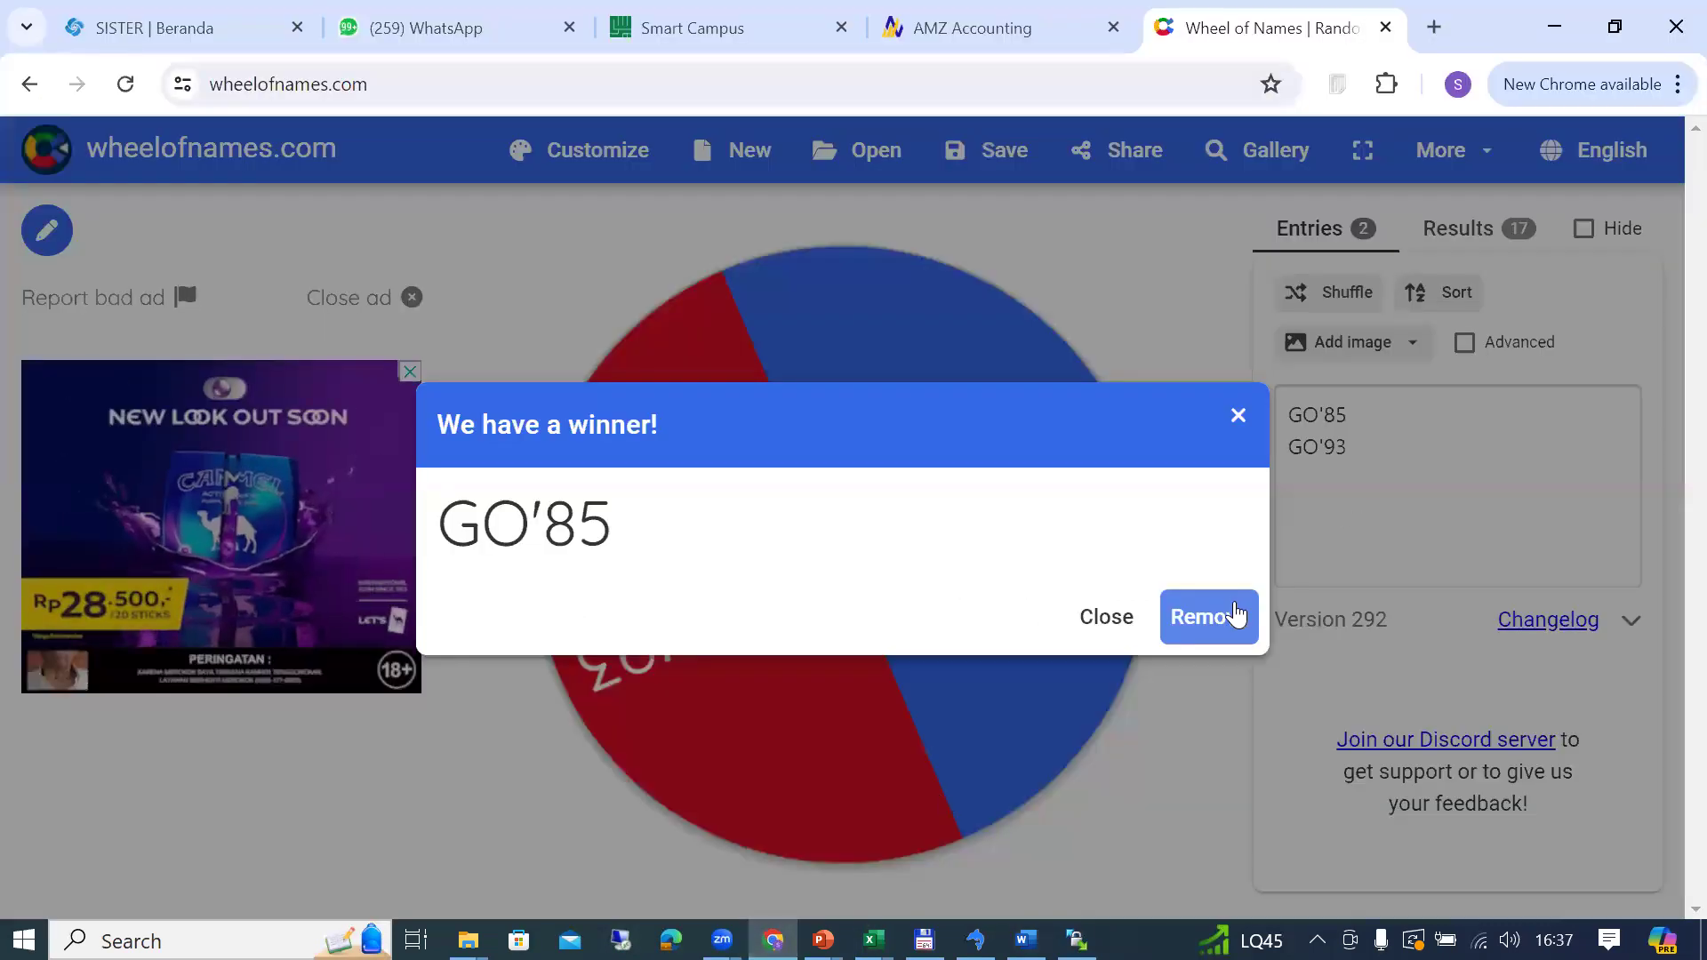
pyautogui.click(1232, 614)
pyautogui.click(1410, 431)
pyautogui.hotkey('ctrl', 'a')
pyautogui.hotkey('ctrl', 'v')
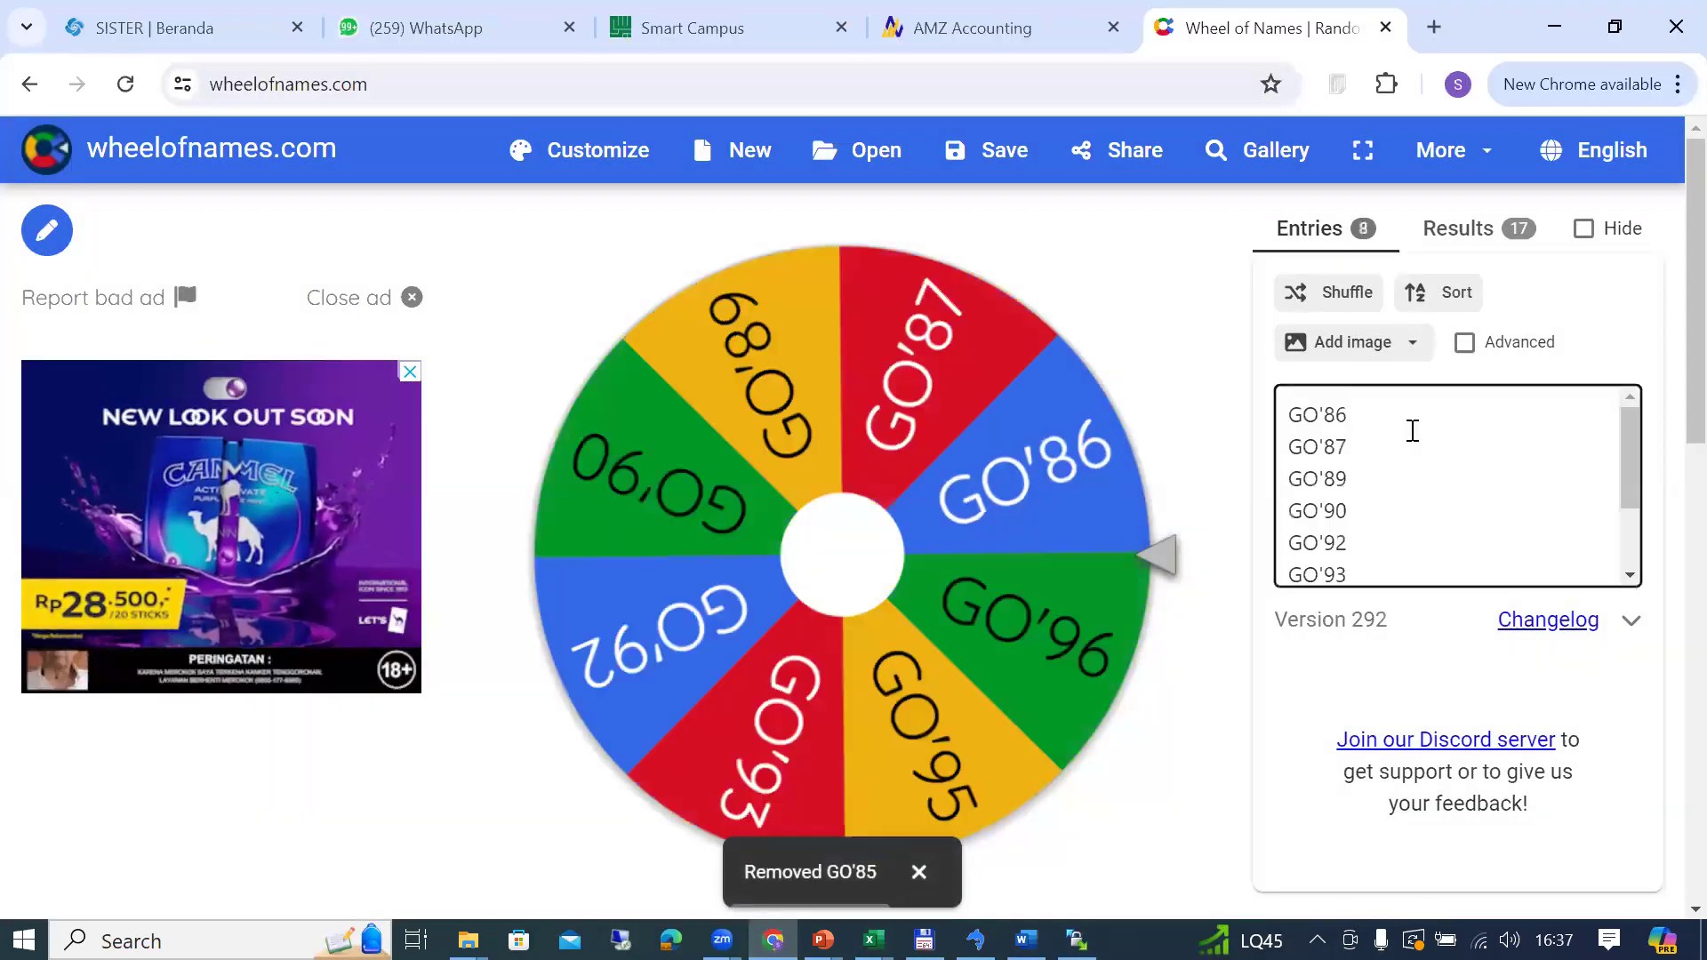
# Step: Shuffle the wheel entries several times and spin the wheel for the first Volley Putri team
pyautogui.click(1359, 311)
pyautogui.click(1356, 307)
pyautogui.click(1356, 307)
pyautogui.click(1356, 307)
pyautogui.click(1355, 307)
pyautogui.click(1356, 307)
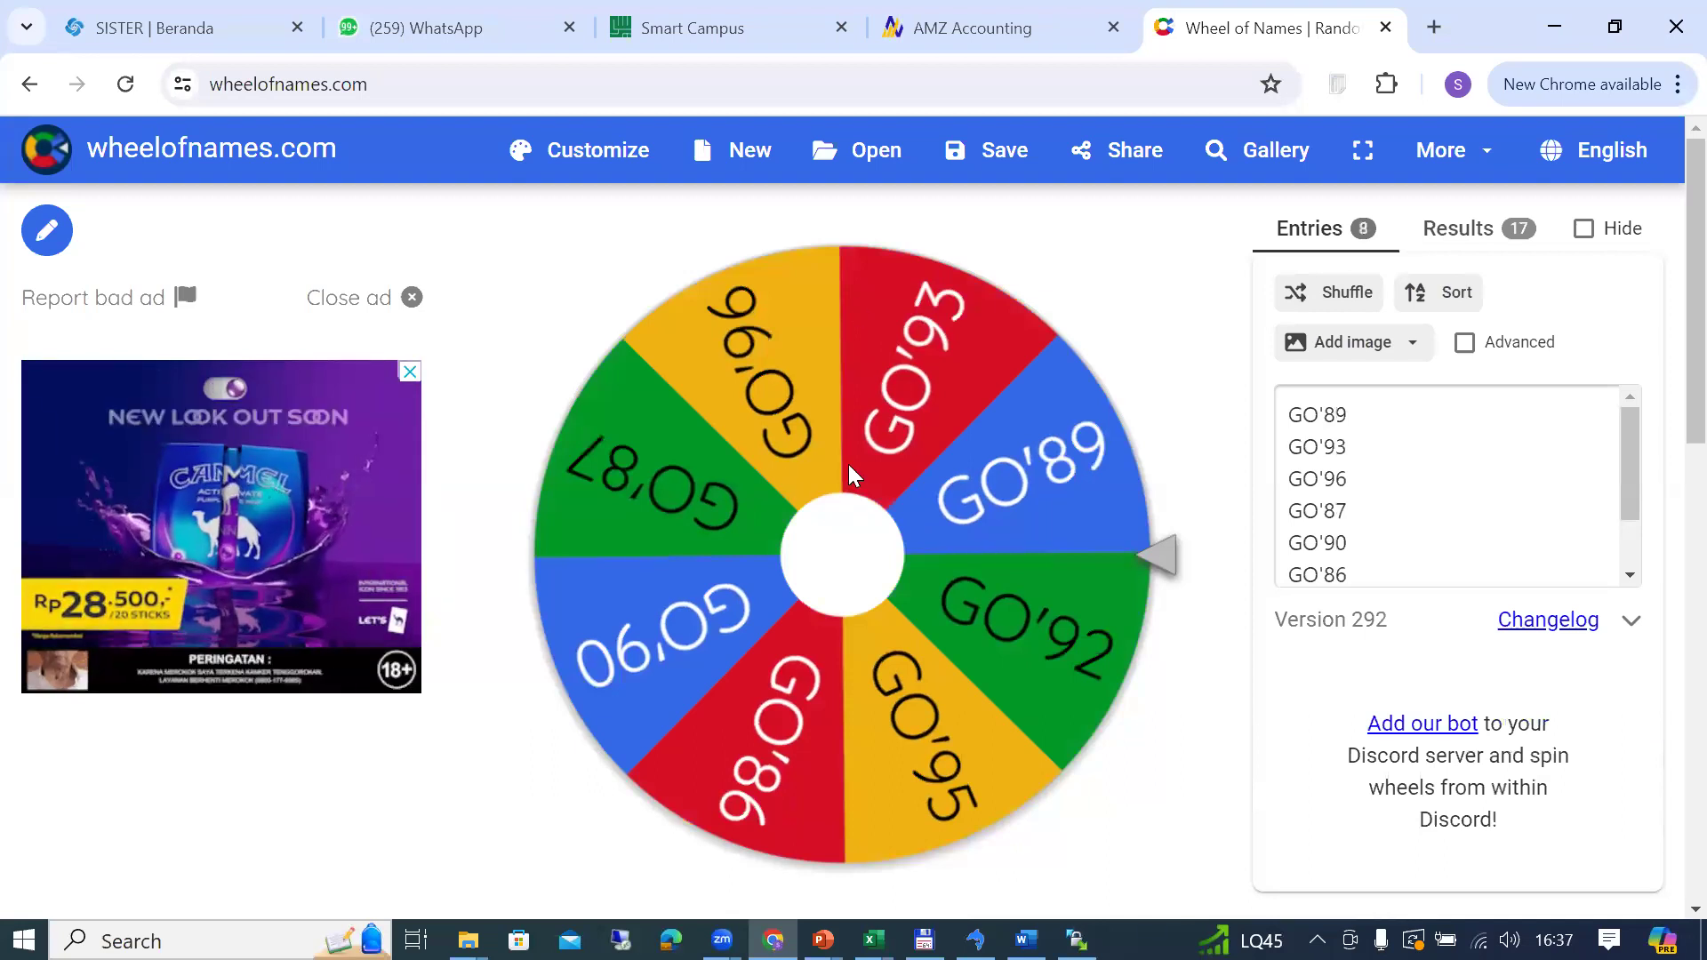
pyautogui.click(838, 562)
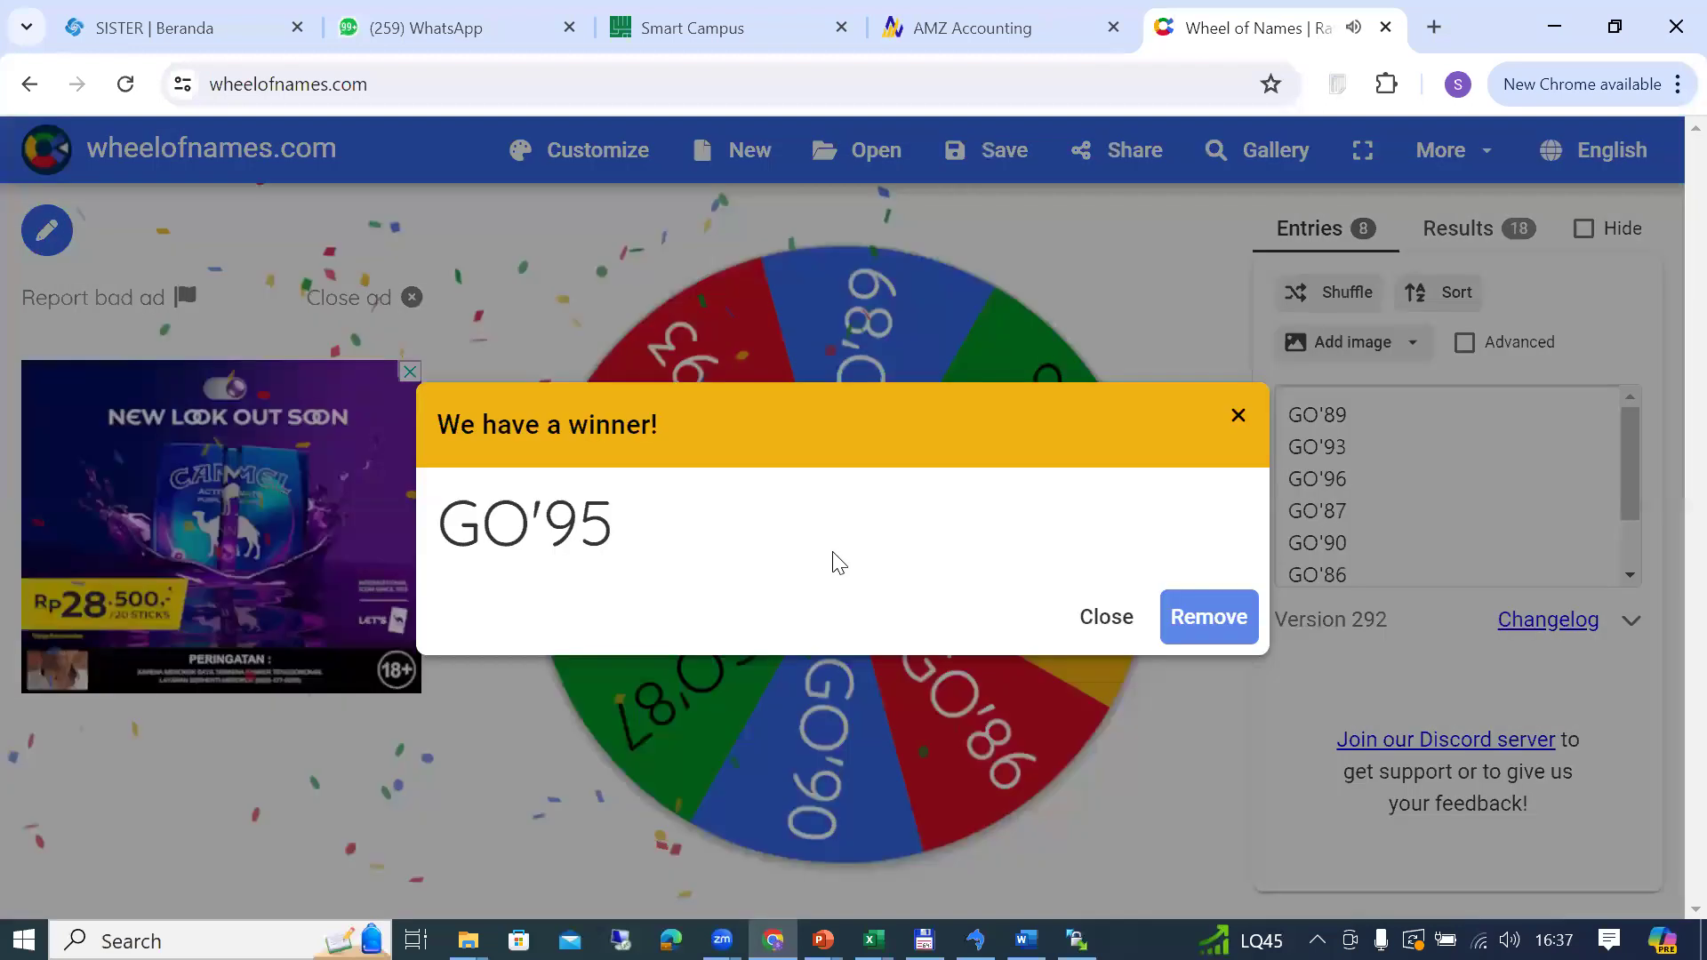
# Step: Switch to Excel and set the first Pool A team on the Volley Putri sheet to GO'95
pyautogui.hotkey('alt', 'Tab')
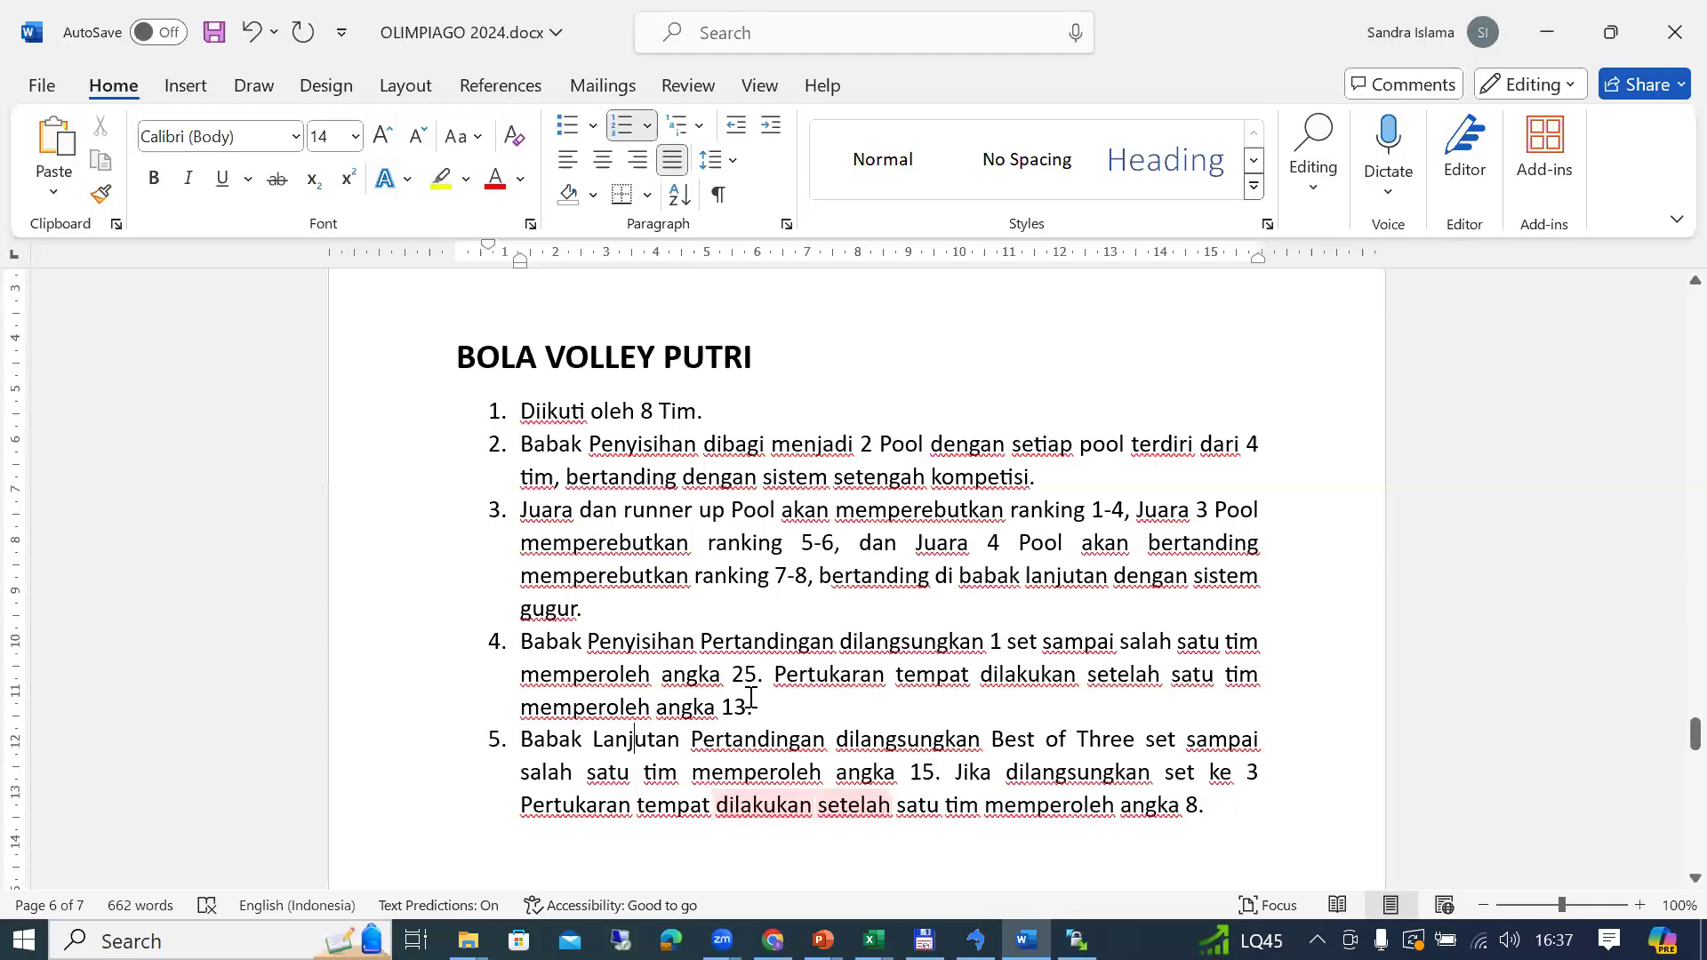
pyautogui.moveTo(872, 940)
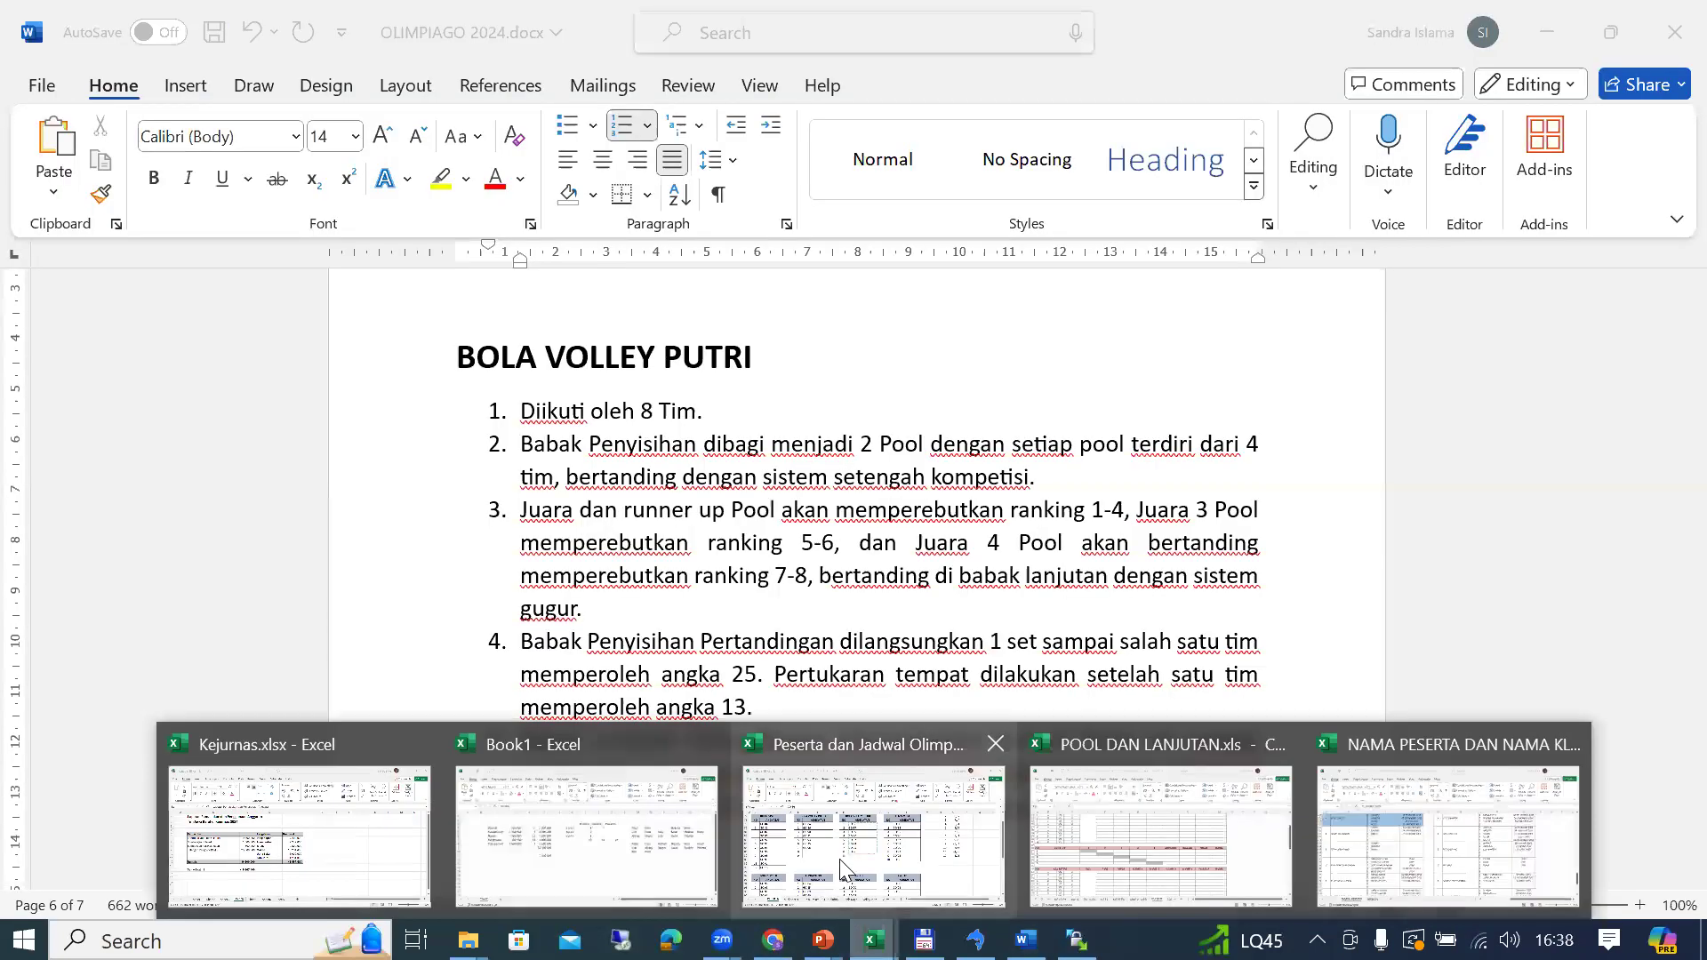
pyautogui.click(845, 867)
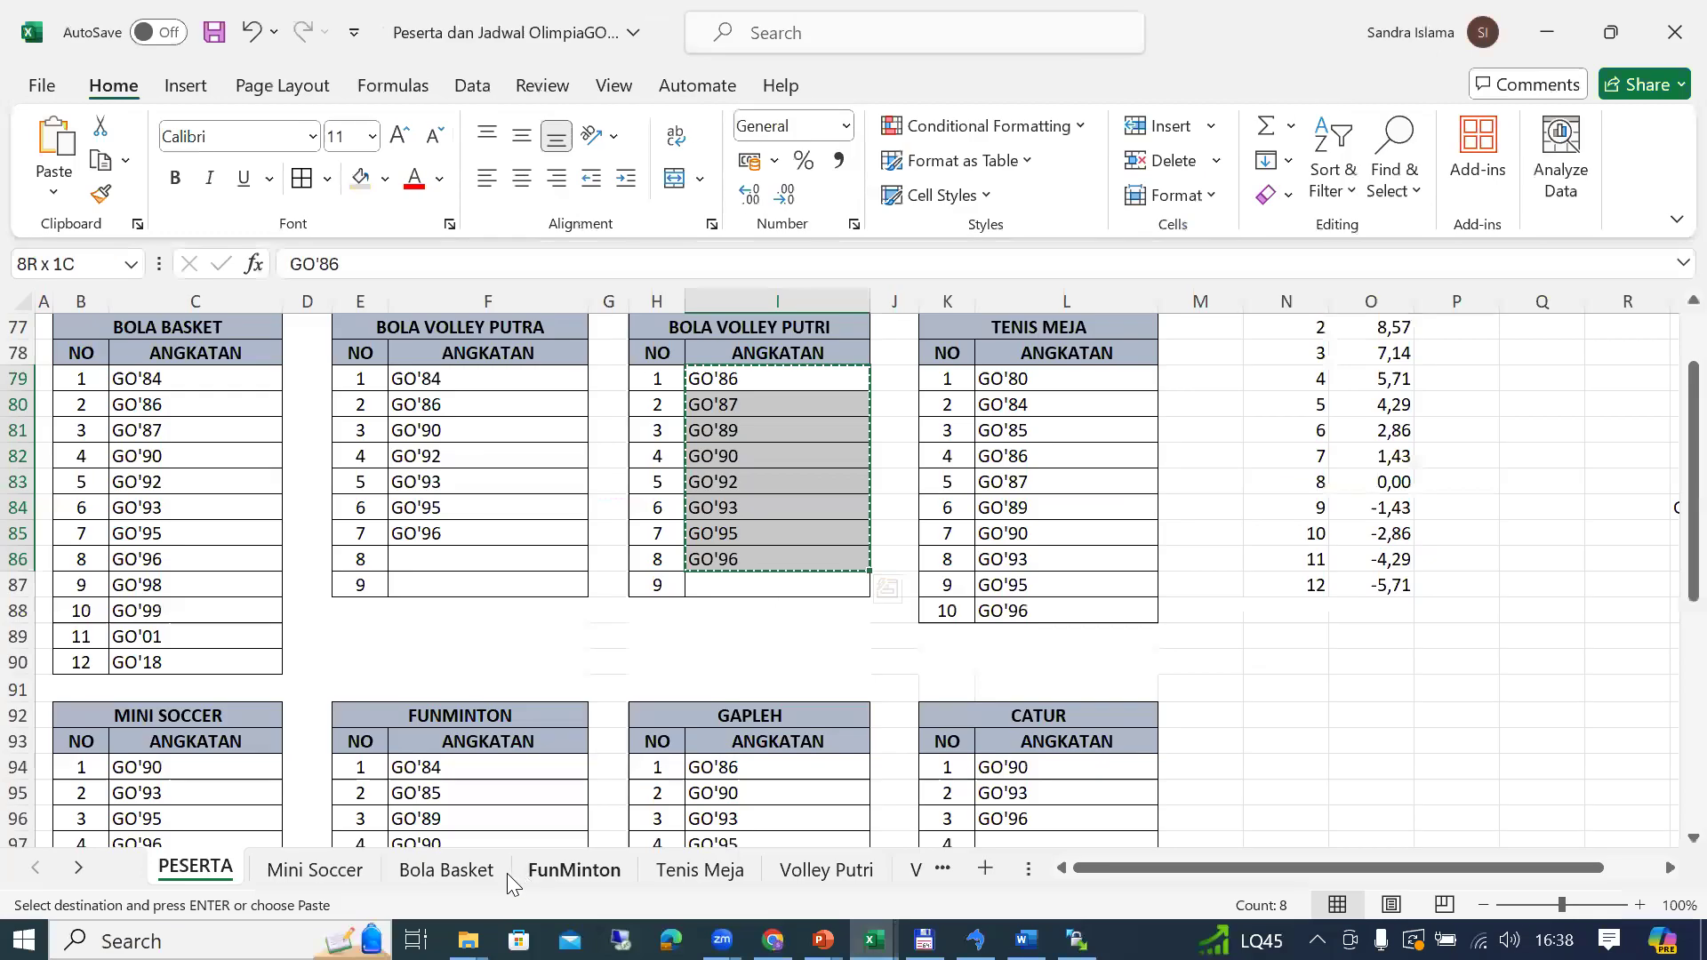
pyautogui.click(826, 869)
pyautogui.click(281, 368)
pyautogui.doubleClick(281, 368)
pyautogui.press('BackSpace')
pyautogui.press('BackSpace')
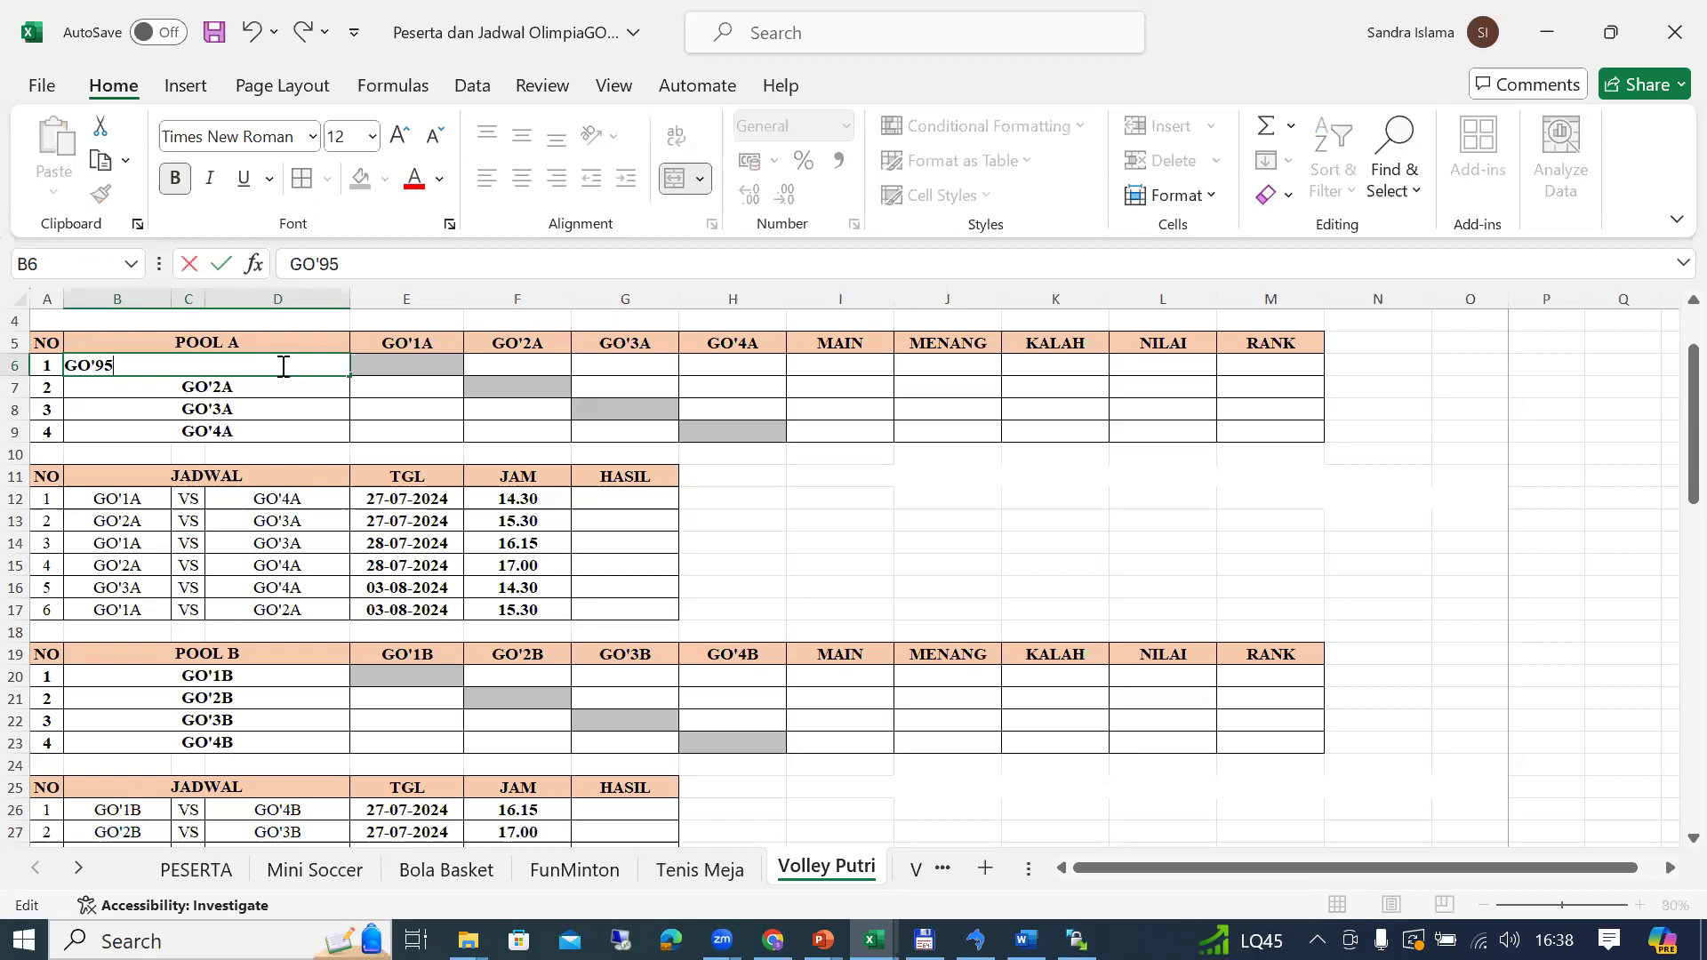
pyautogui.press('Return')
pyautogui.hotkey('alt', 'Tab')
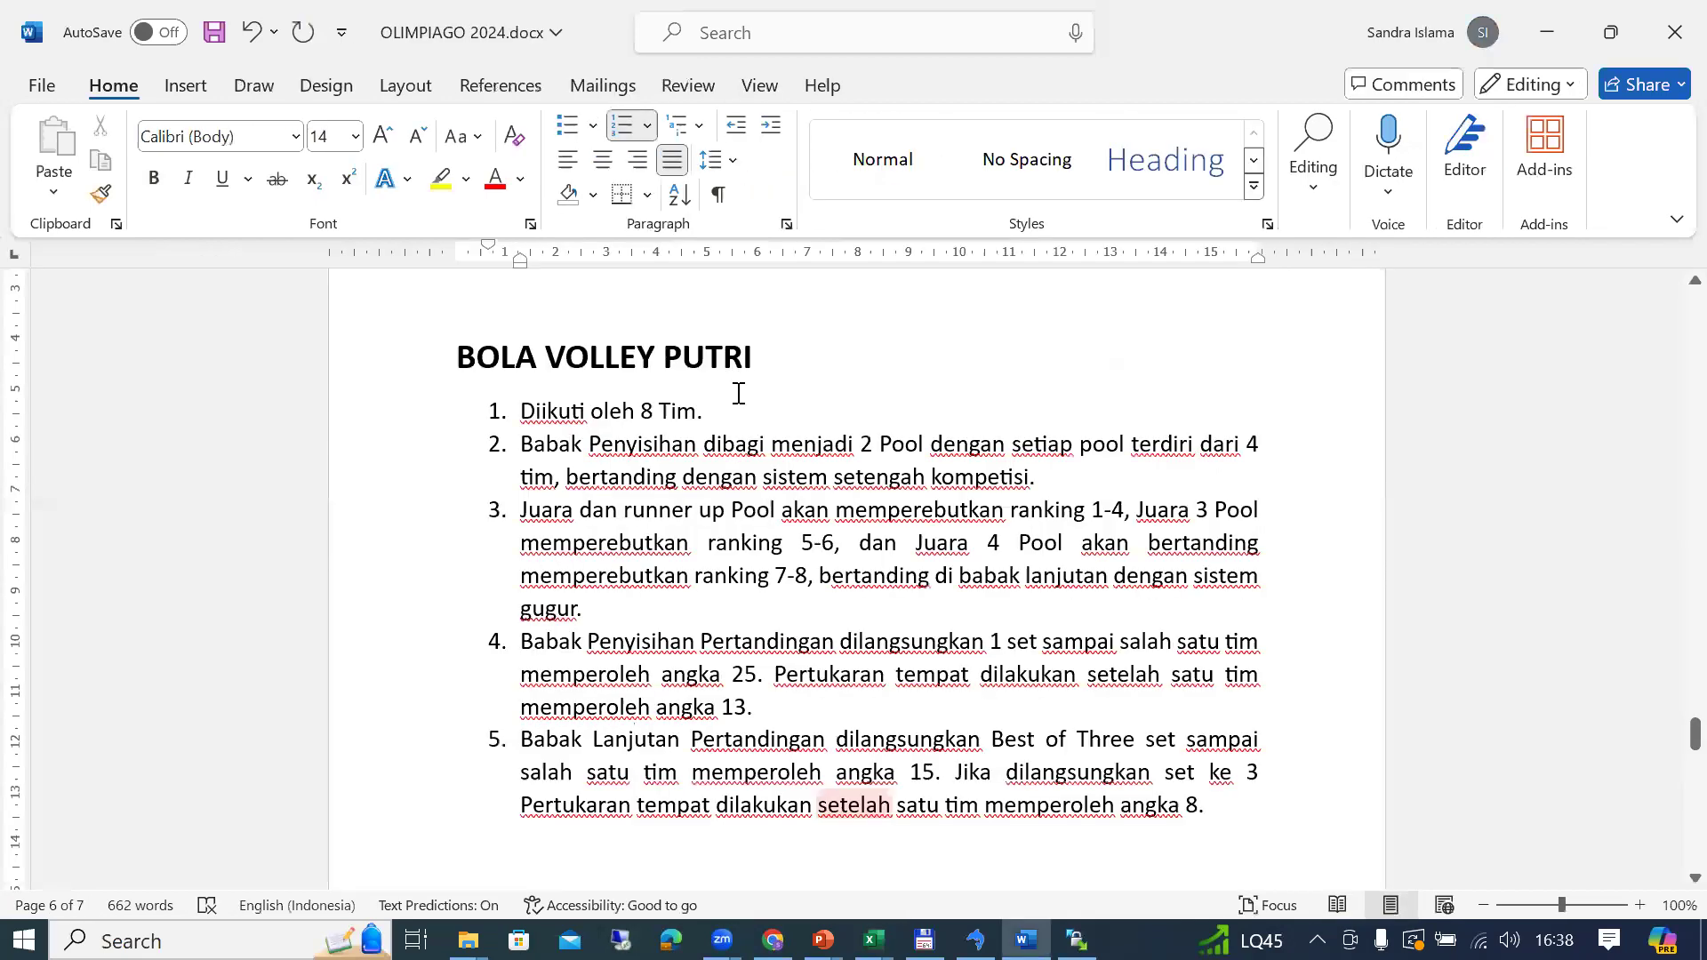
# Step: Switch to wheelofnames.com, remove the drawn GO'95, shuffle the remaining entries and spin the wheel for the first Pool B team
pyautogui.hotkey('alt', 'Tab')
pyautogui.hotkey('alt', 'Tab')
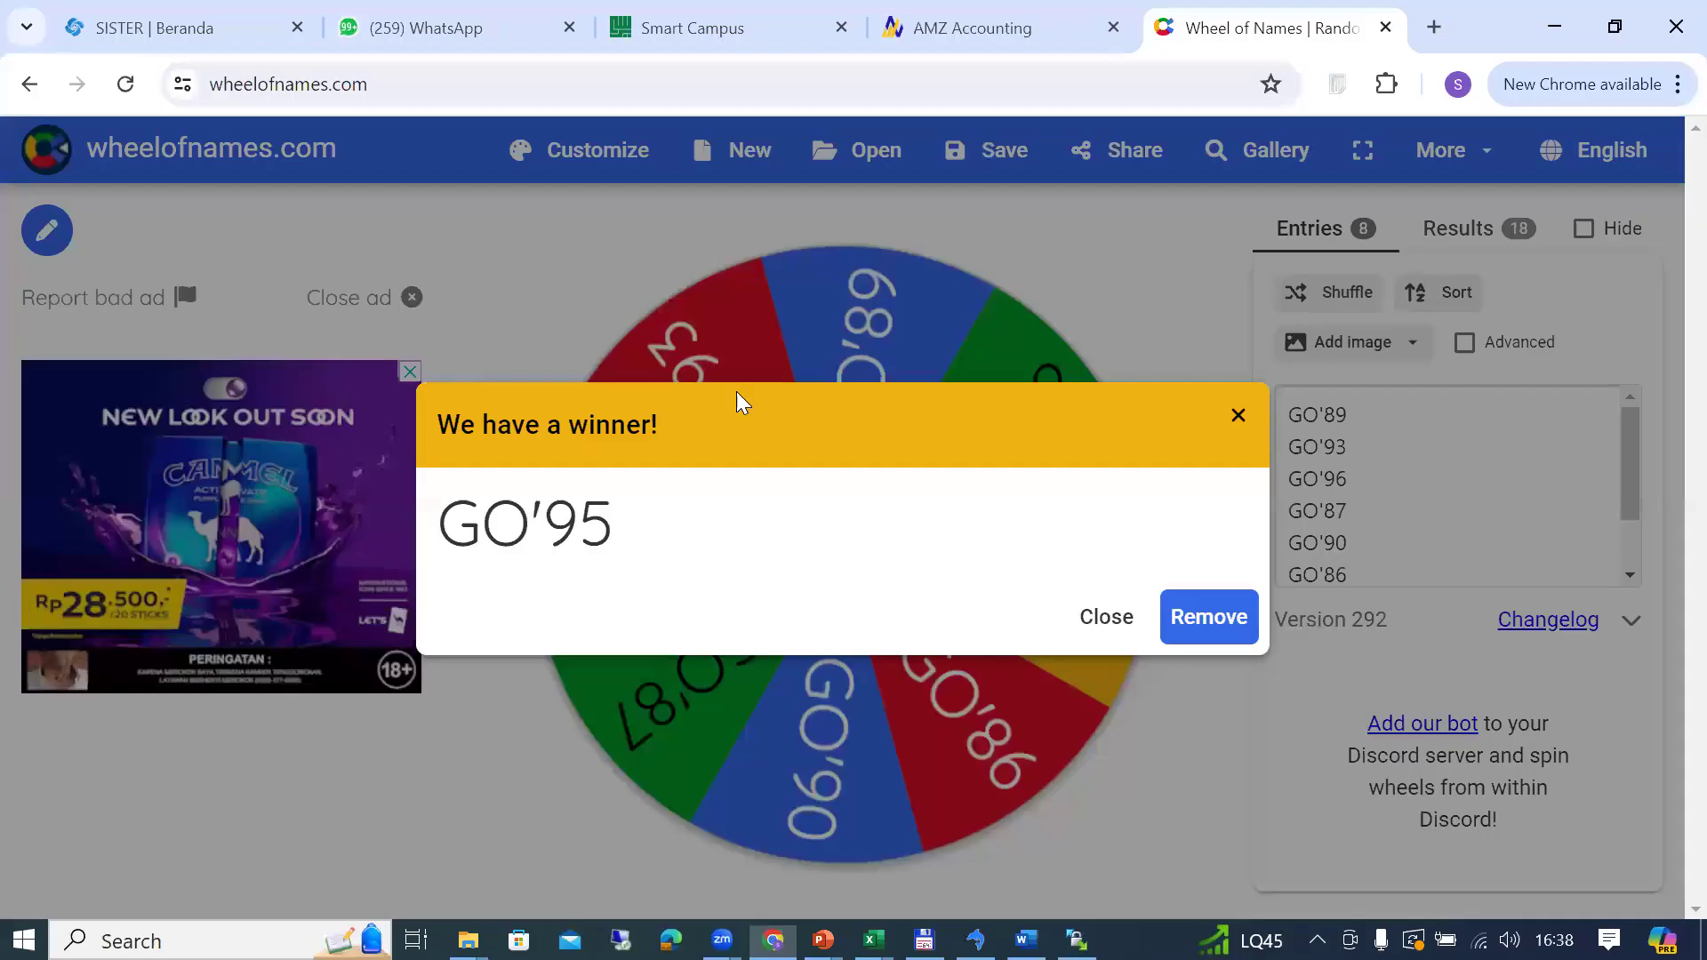
pyautogui.click(1218, 614)
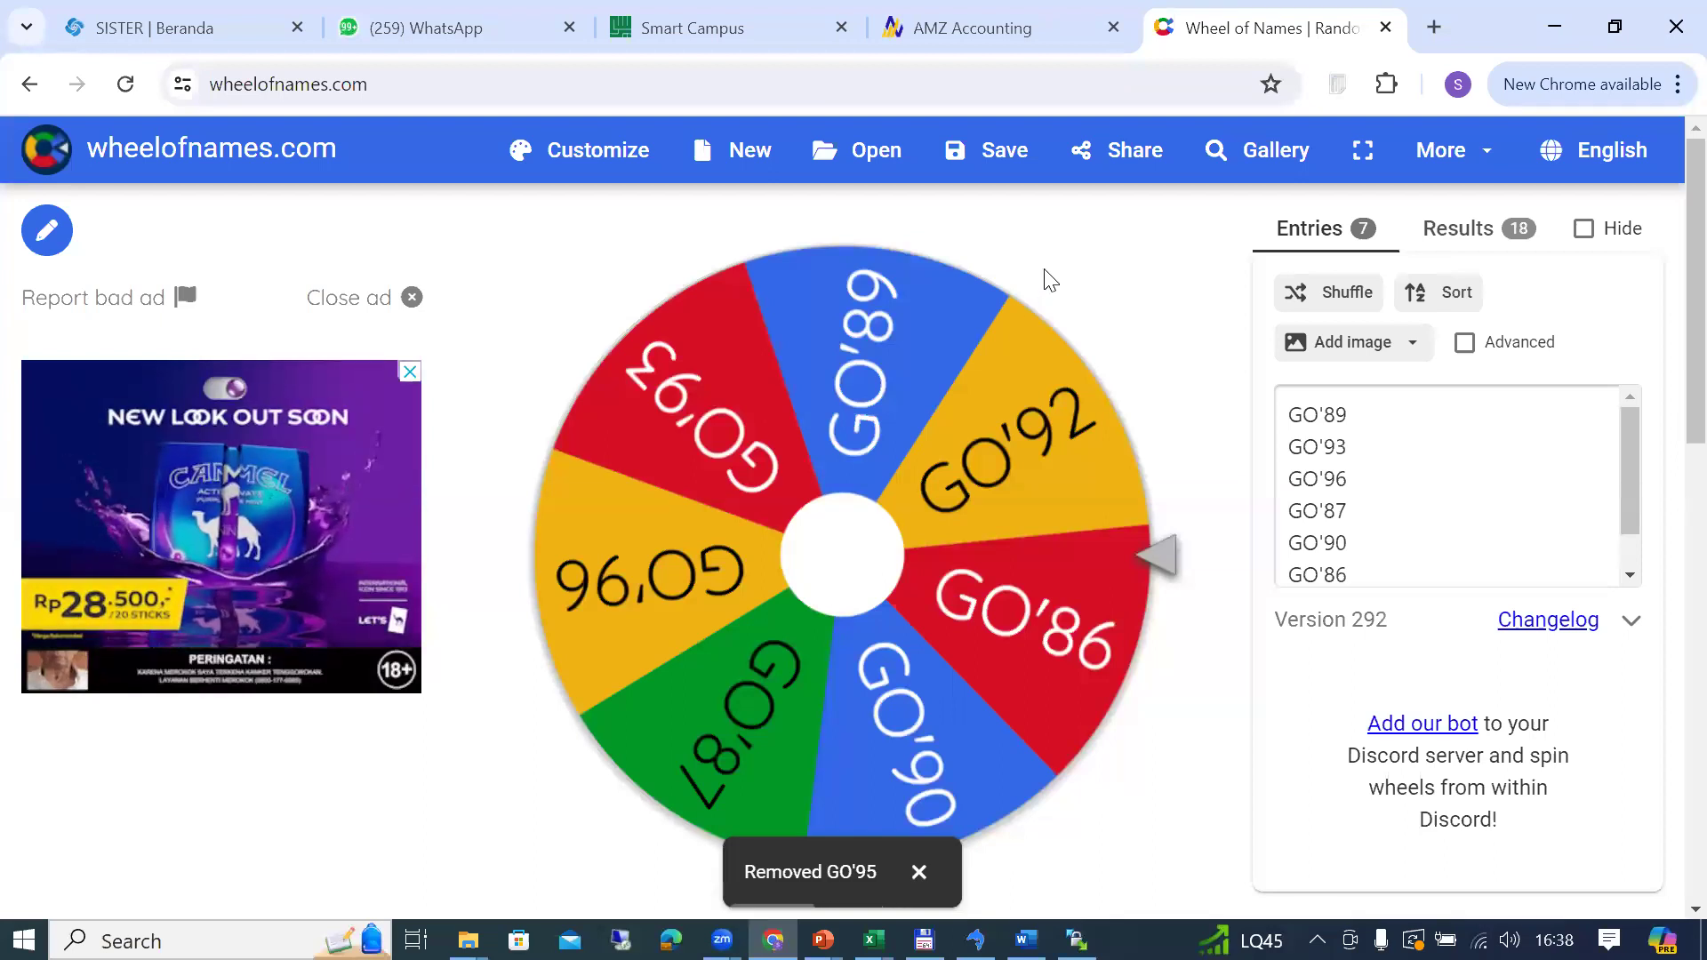
pyautogui.click(1314, 296)
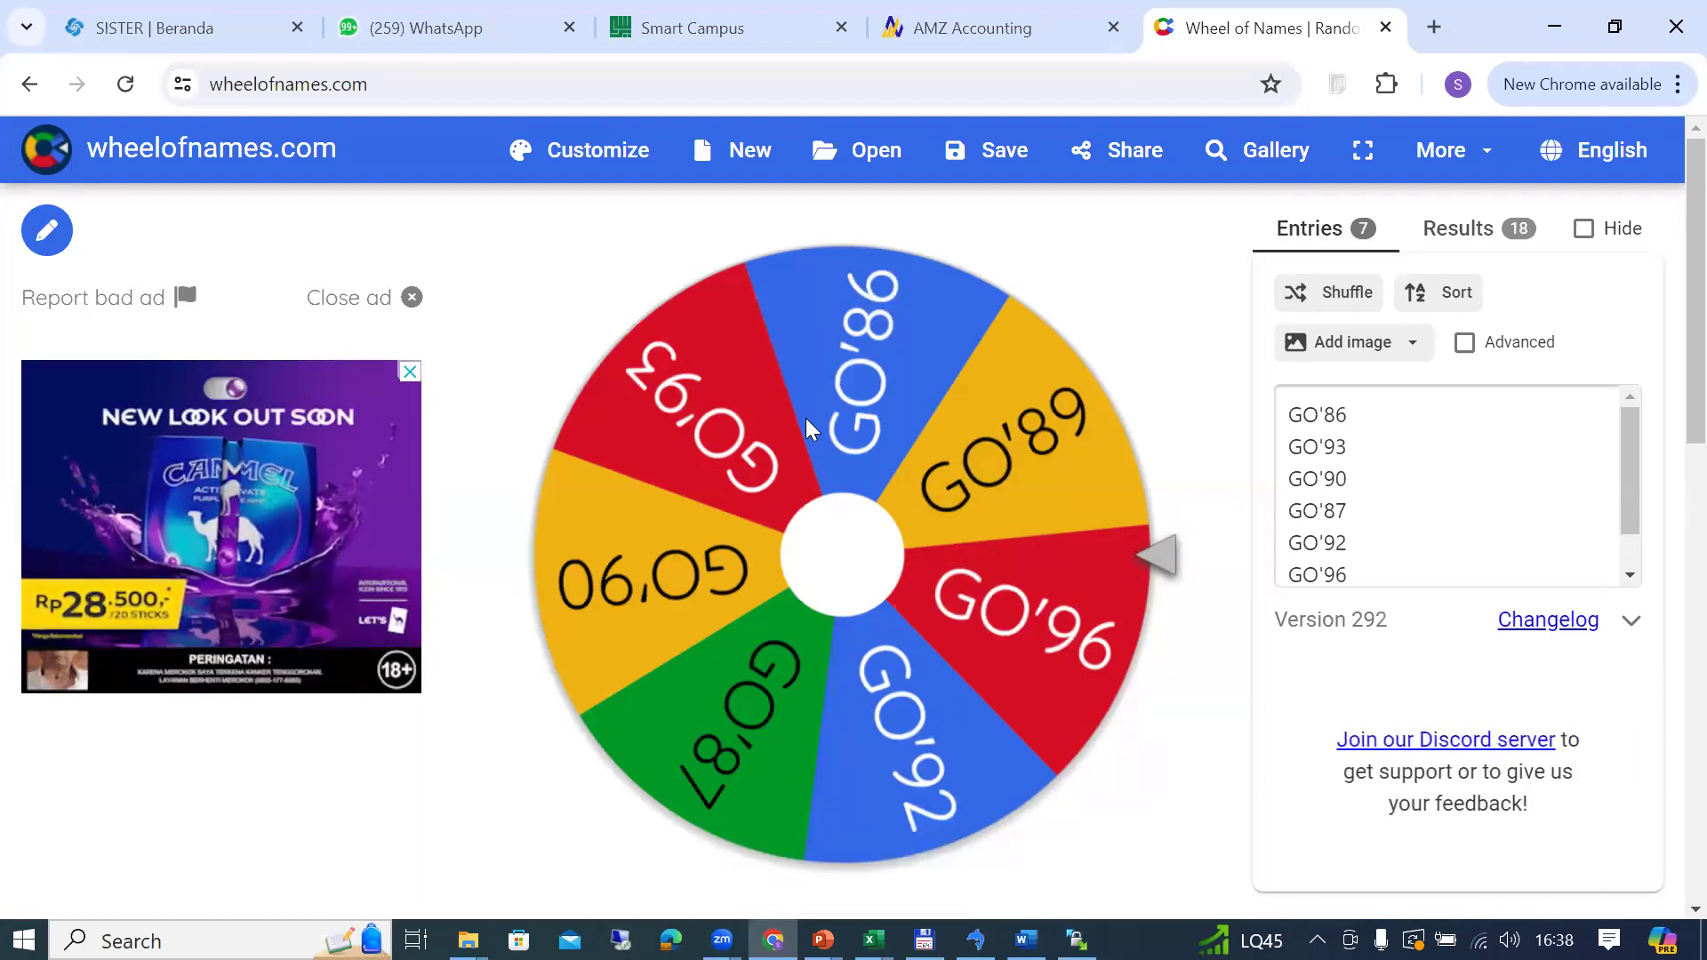
pyautogui.click(854, 582)
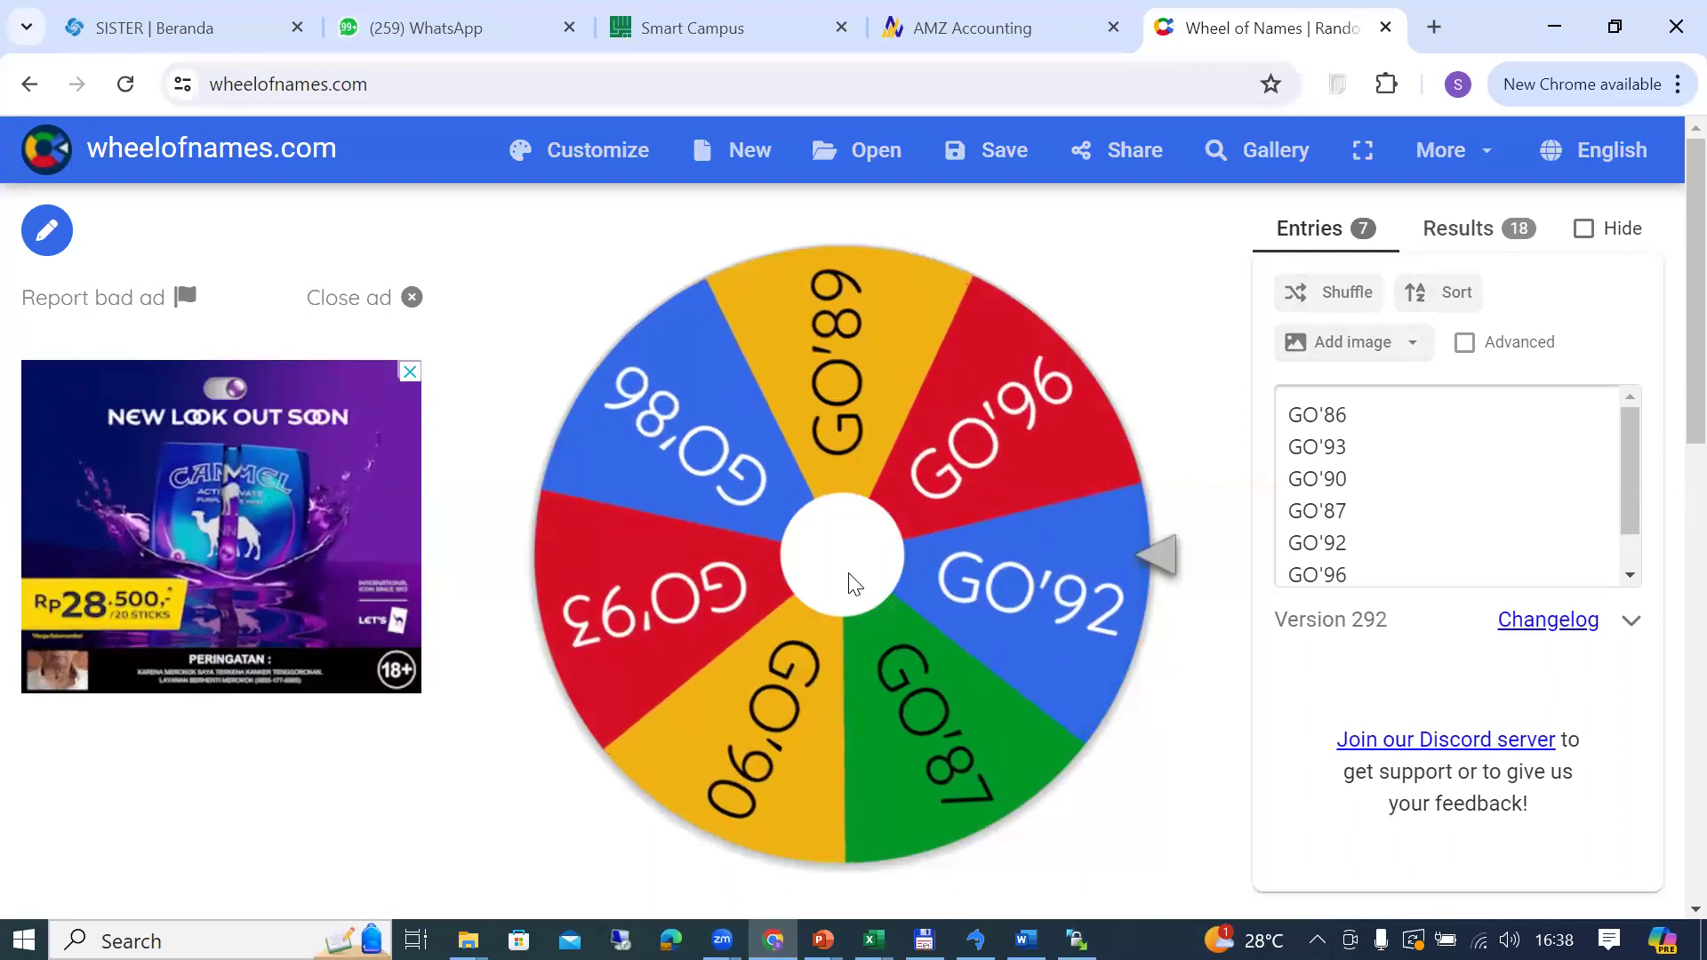
# Step: Switch to the Excel schedule workbook and set the first Pool B team on the Volley Putri sheet to GO'92
pyautogui.hotkey('alt', 'Tab')
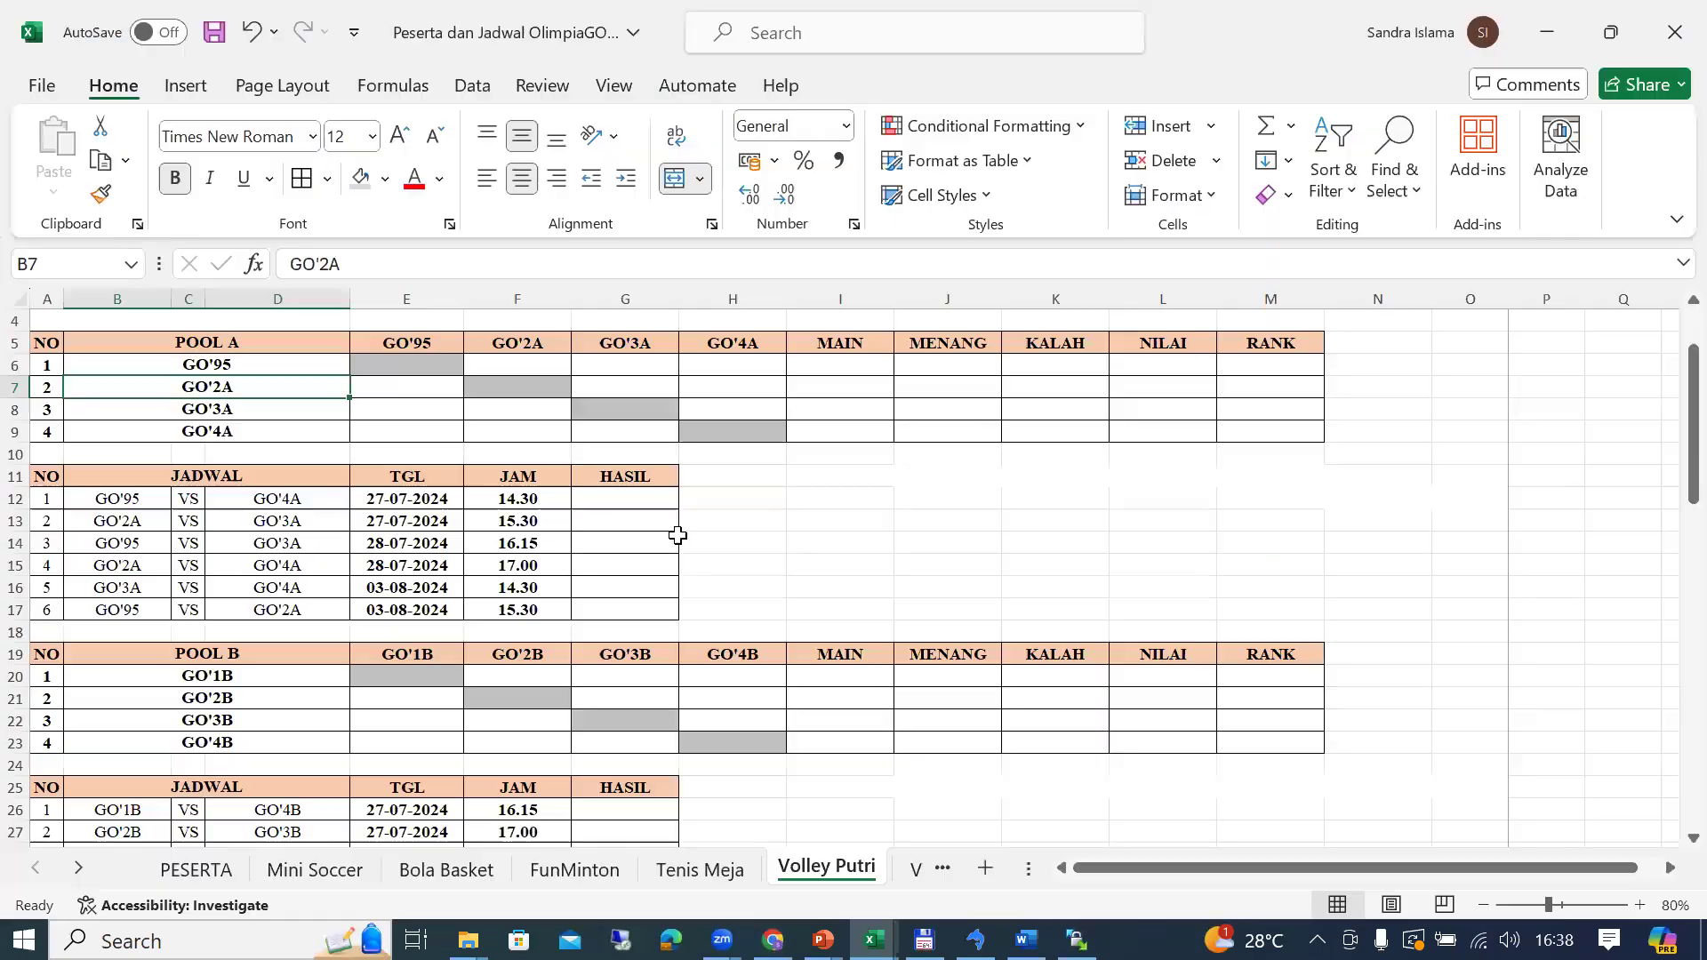
pyautogui.doubleClick(264, 678)
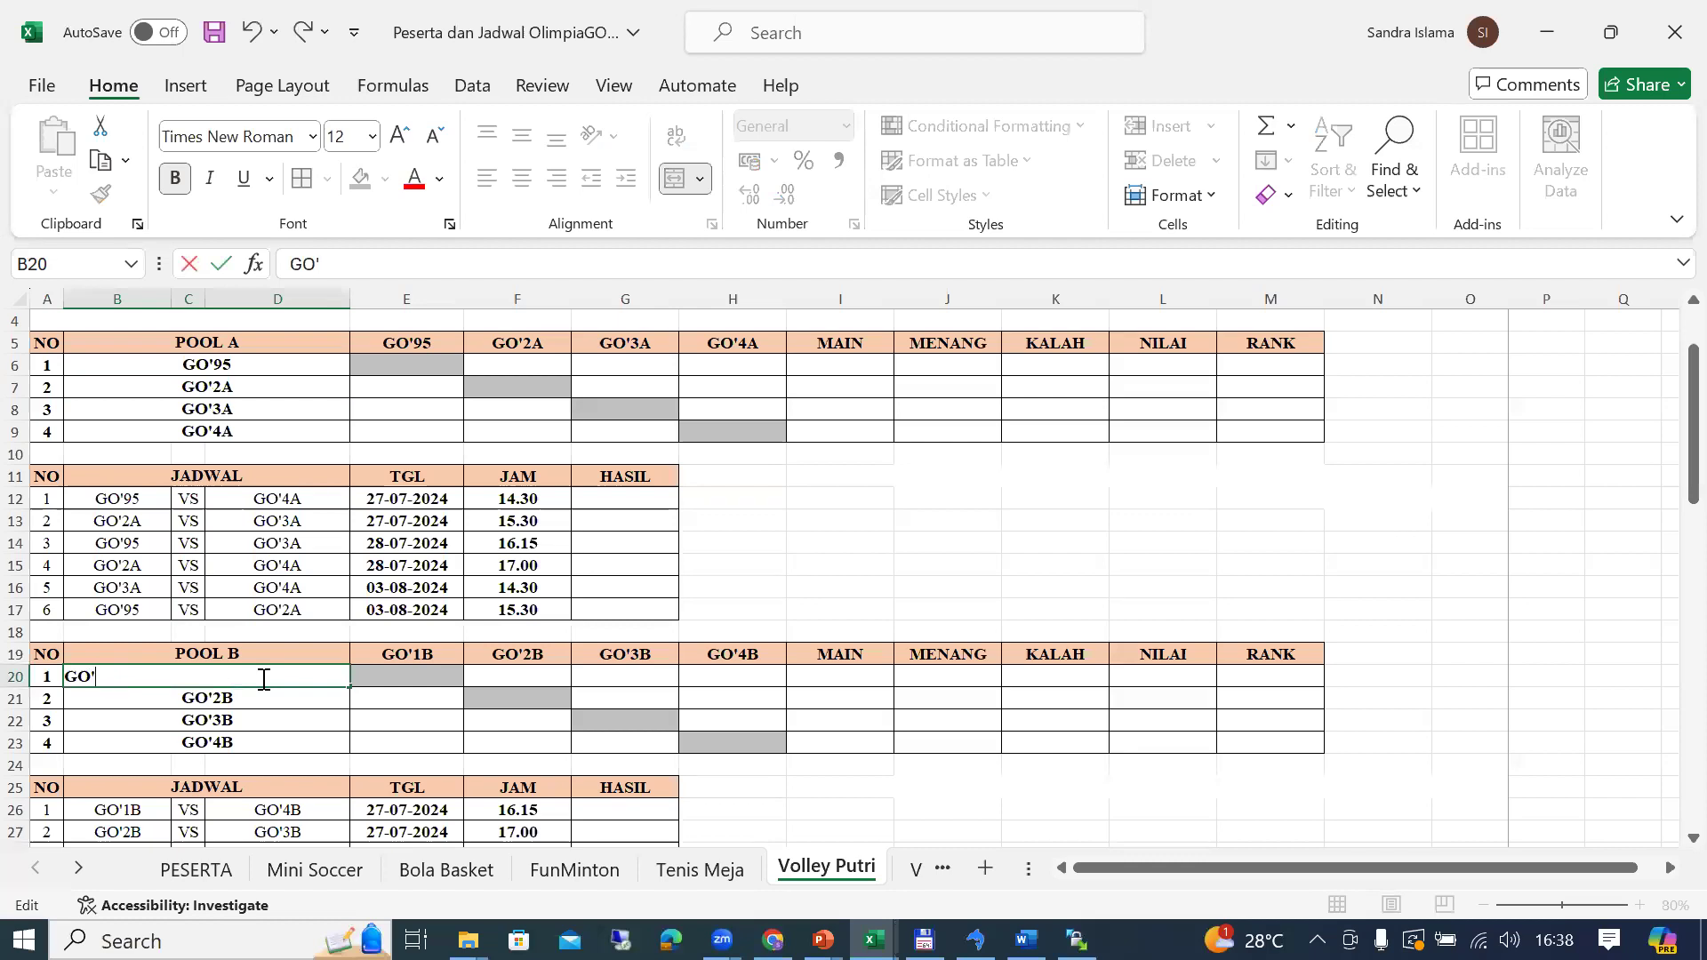
pyautogui.write('92')
pyautogui.press('Return')
pyautogui.press('Up')
pyautogui.press('Up')
pyautogui.press('Up')
pyautogui.press('Up')
pyautogui.press('Up')
pyautogui.press('Up')
pyautogui.press('Up')
pyautogui.press('Up')
pyautogui.press('Up')
pyautogui.press('Up')
pyautogui.press('Up')
pyautogui.press('Up')
pyautogui.press('Up')
pyautogui.press('Up')
# Step: Switch to wheelofnames.com, remove GO'92, spin for the second Pool A team and remove the drawn GO'89
pyautogui.hotkey('alt', 'Tab')
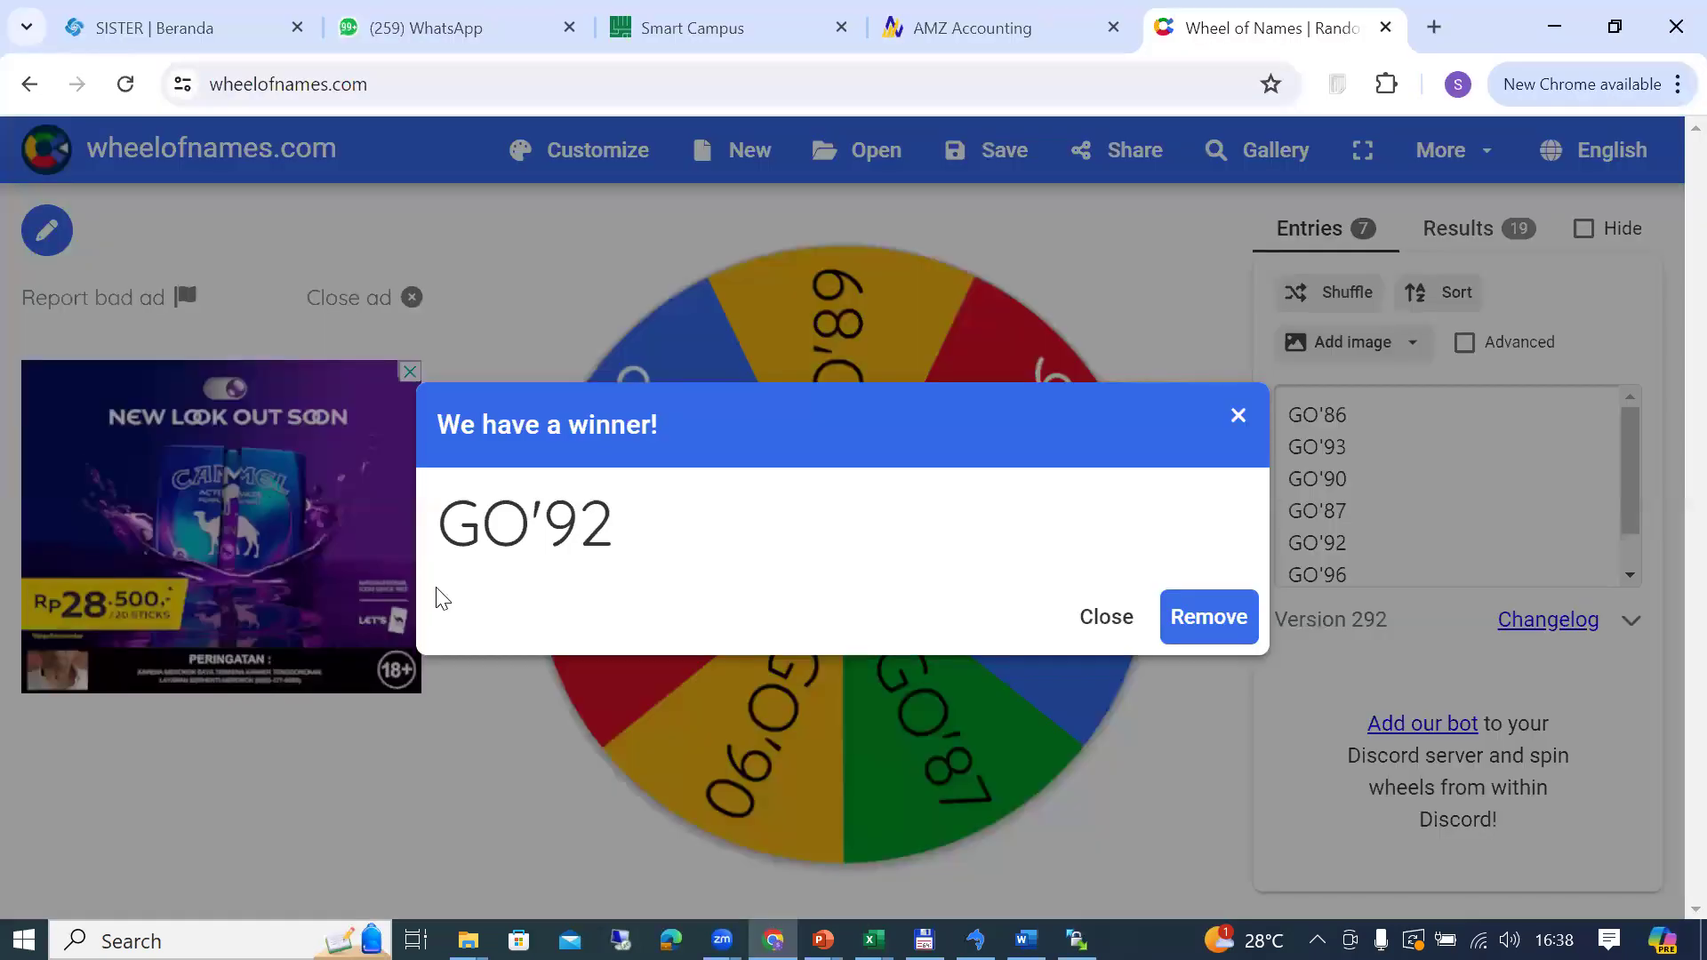
pyautogui.click(1221, 628)
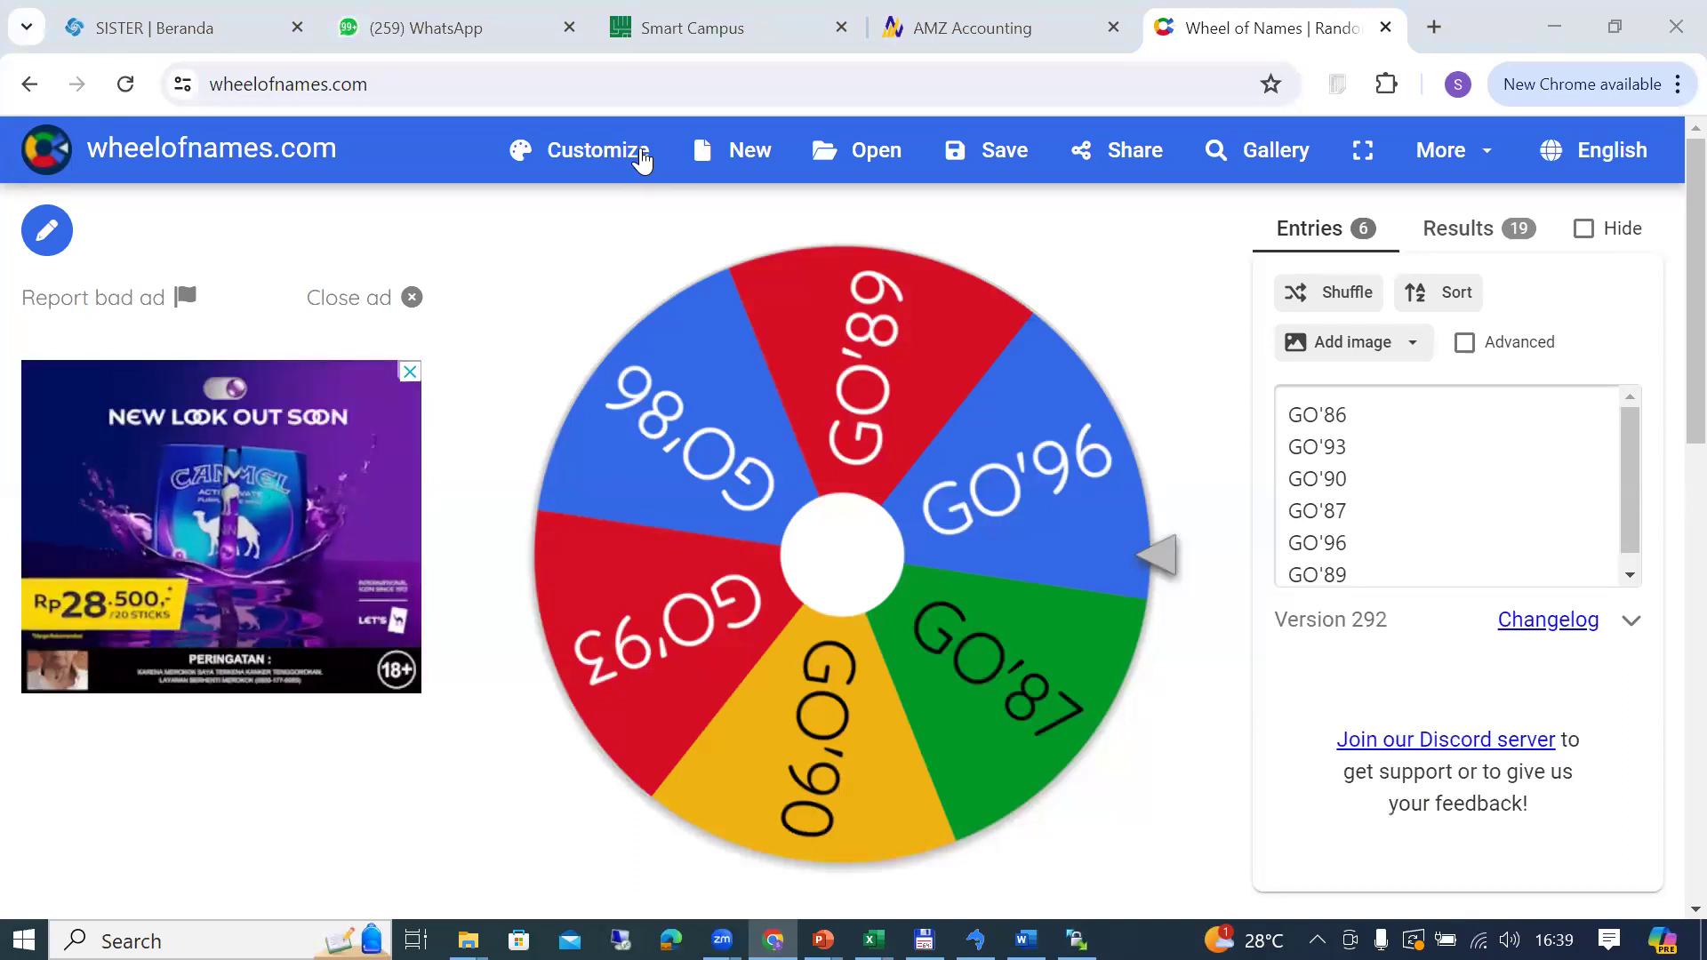
pyautogui.click(907, 731)
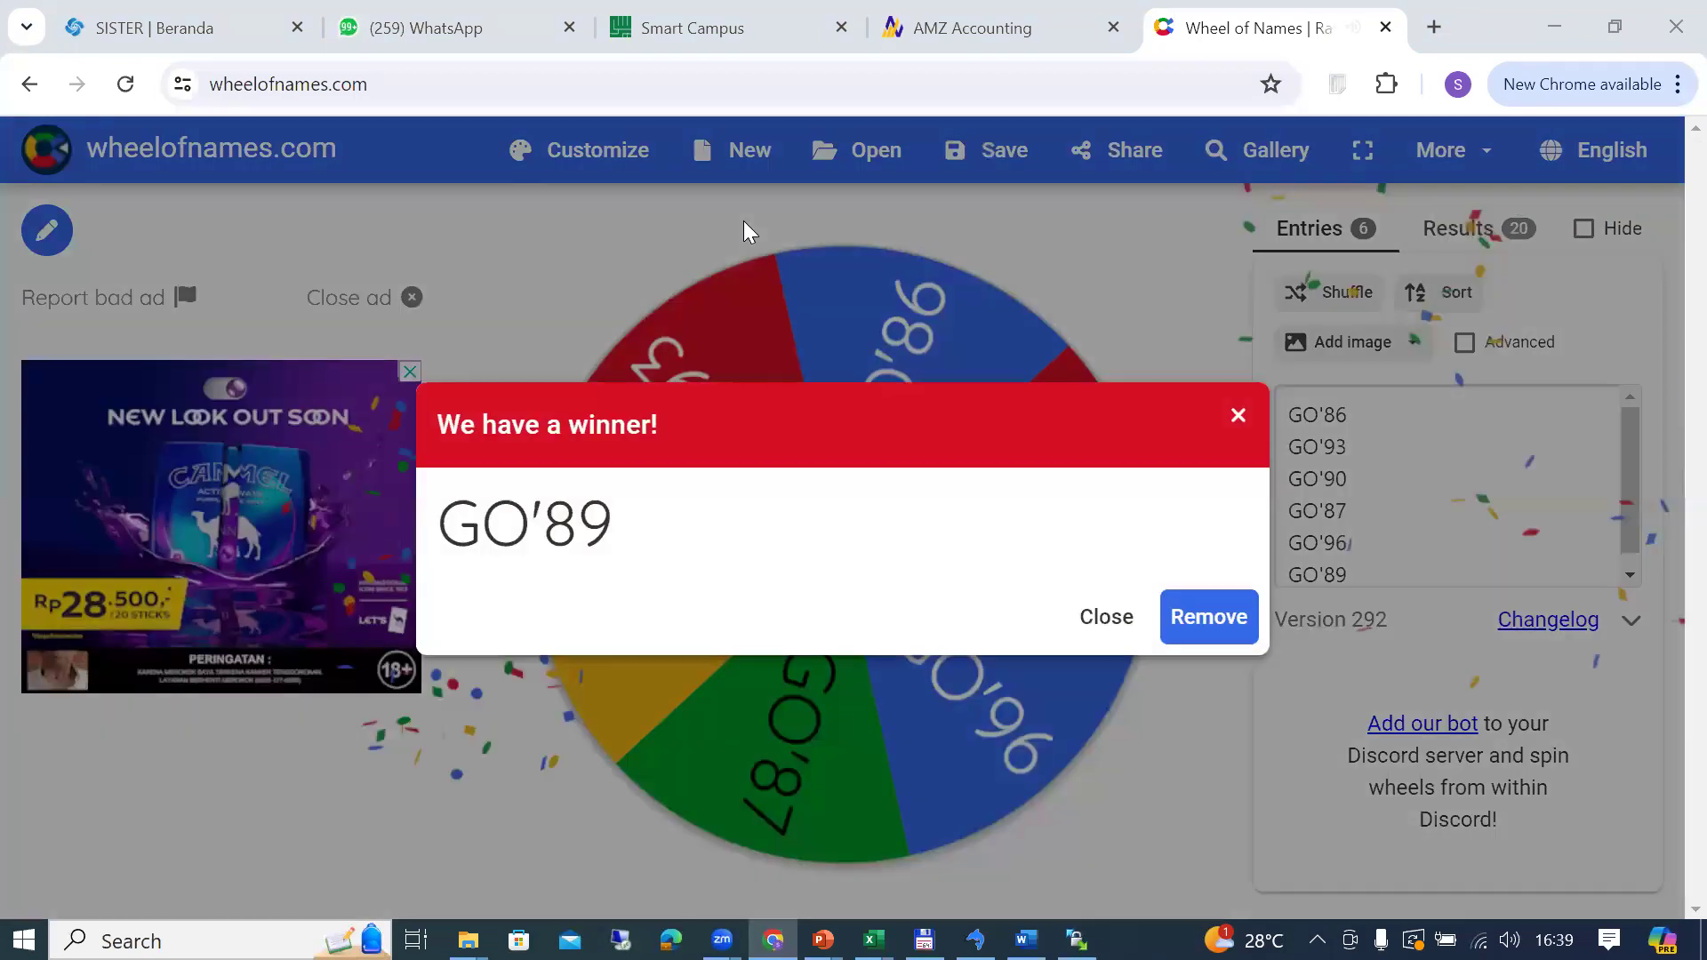
pyautogui.click(1208, 616)
# Step: Switch to Excel and set the second Pool A team on the Volley Putri sheet to GO'89
pyautogui.hotkey('alt', 'Tab')
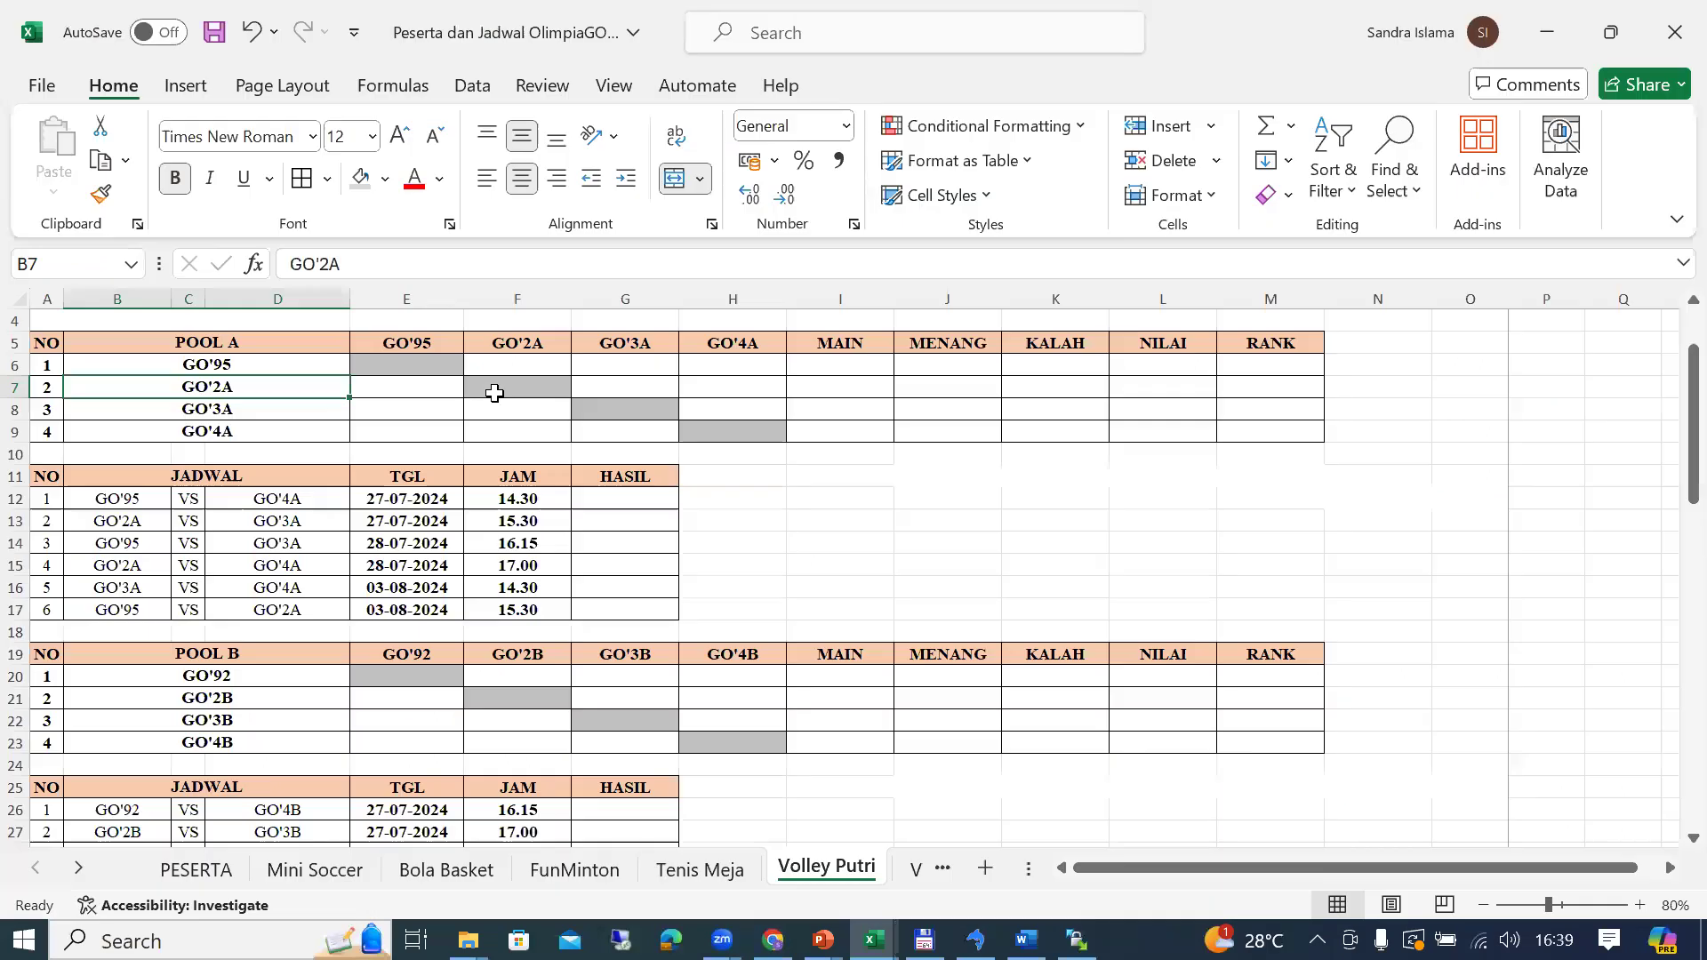
pyautogui.doubleClick(285, 386)
pyautogui.press('BackSpace')
pyautogui.press('BackSpace')
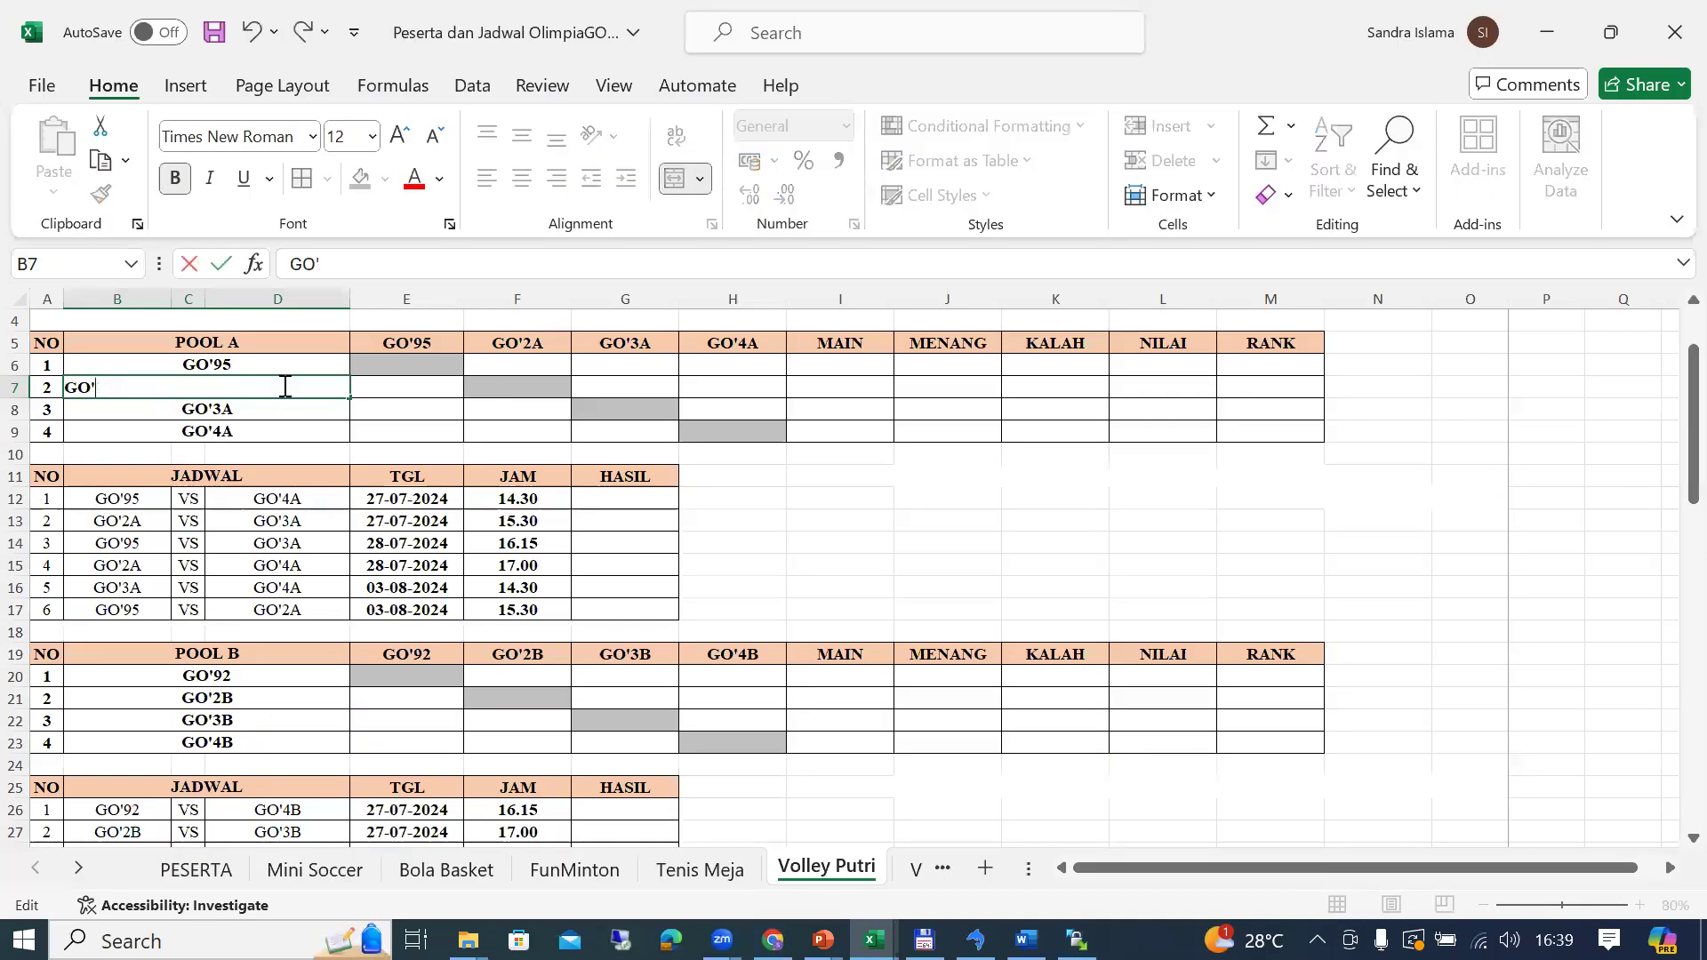
pyautogui.press('Return')
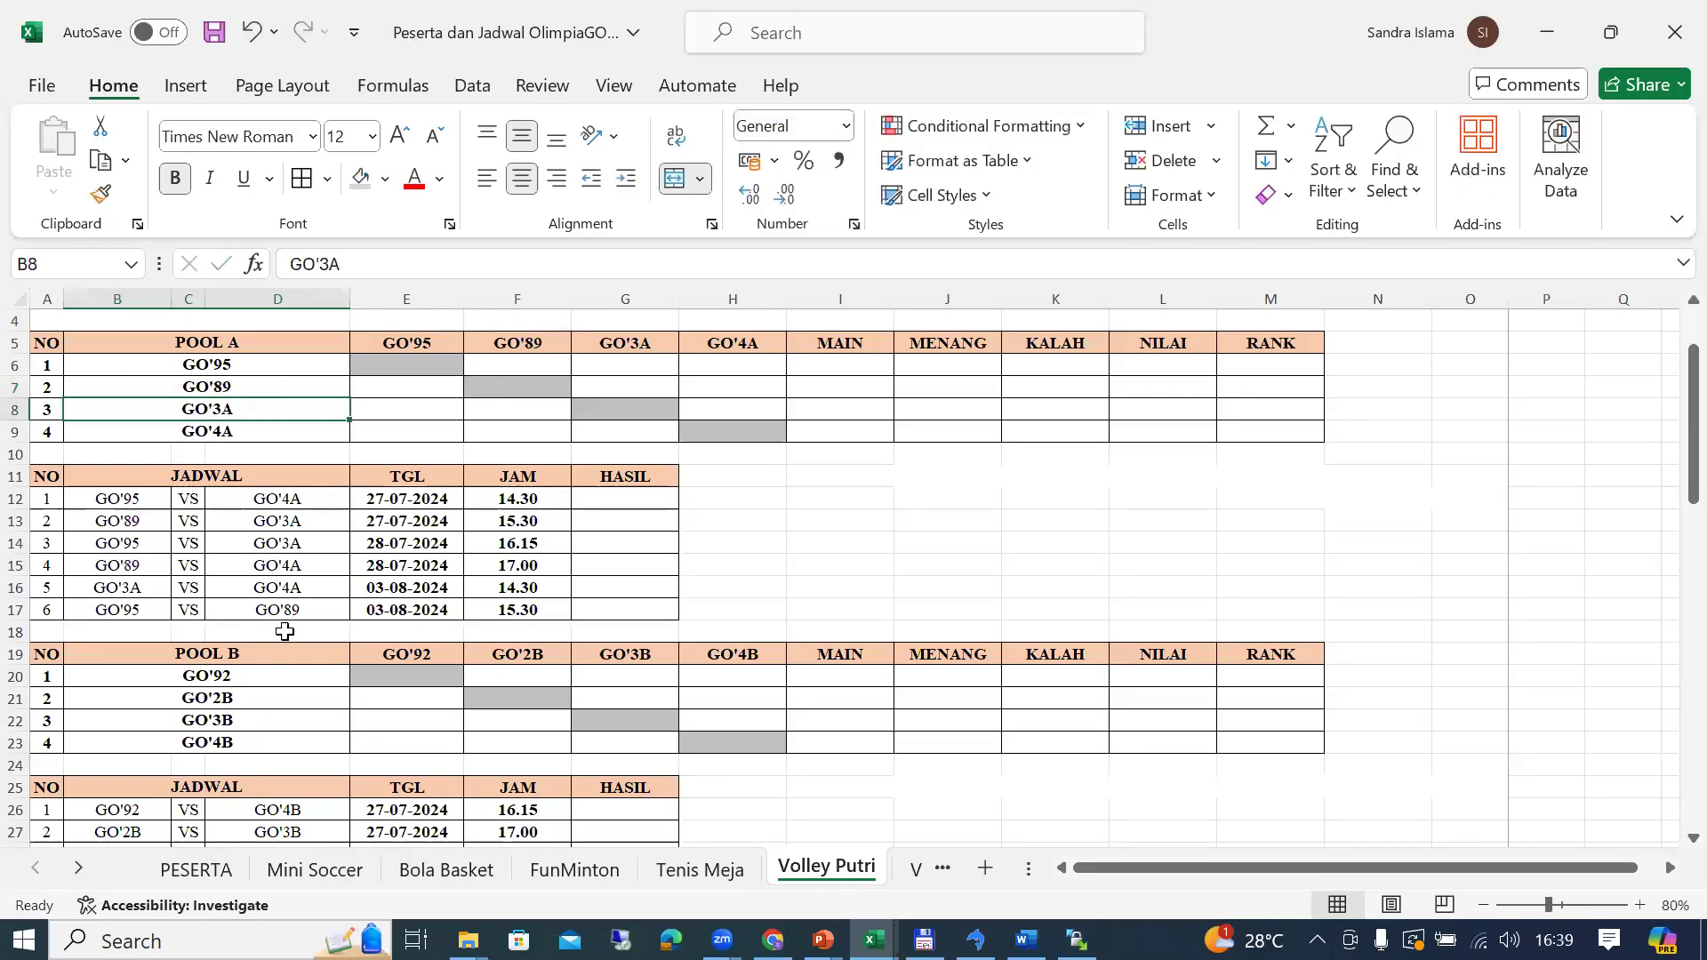
# Step: Open the second Pool B team's cell for editing, and switch to wheelofnames.com to spin the wheel for that team
pyautogui.doubleClick(256, 697)
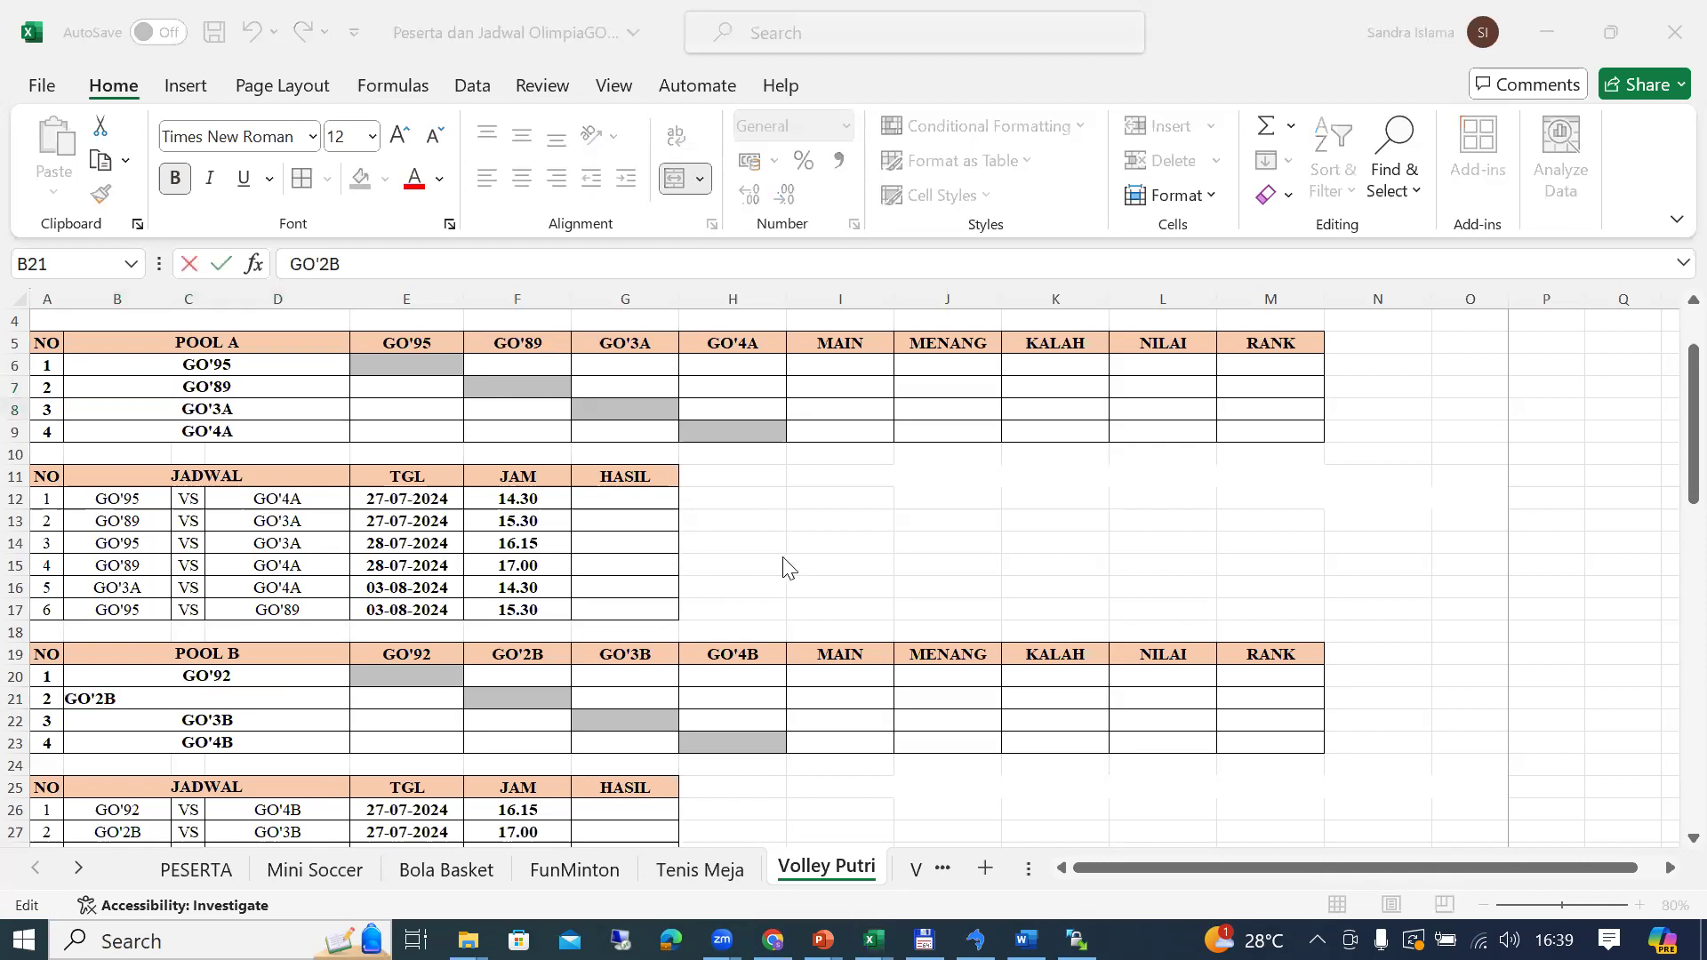
pyautogui.hotkey('alt', 'Tab')
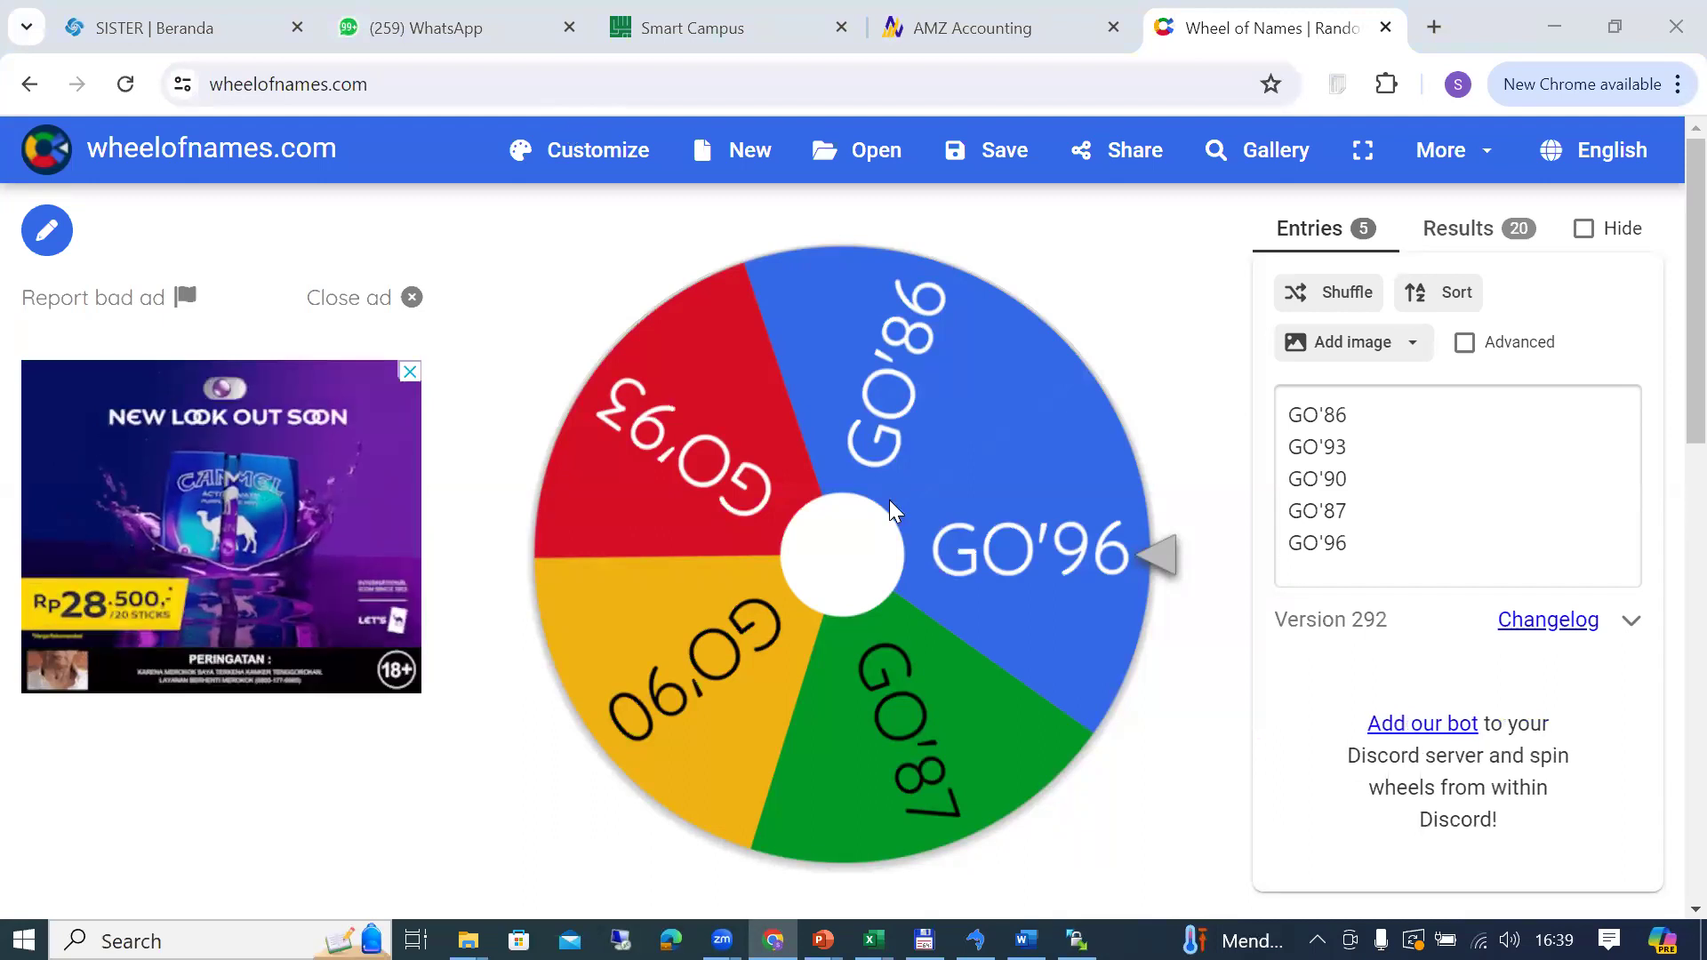
pyautogui.click(867, 569)
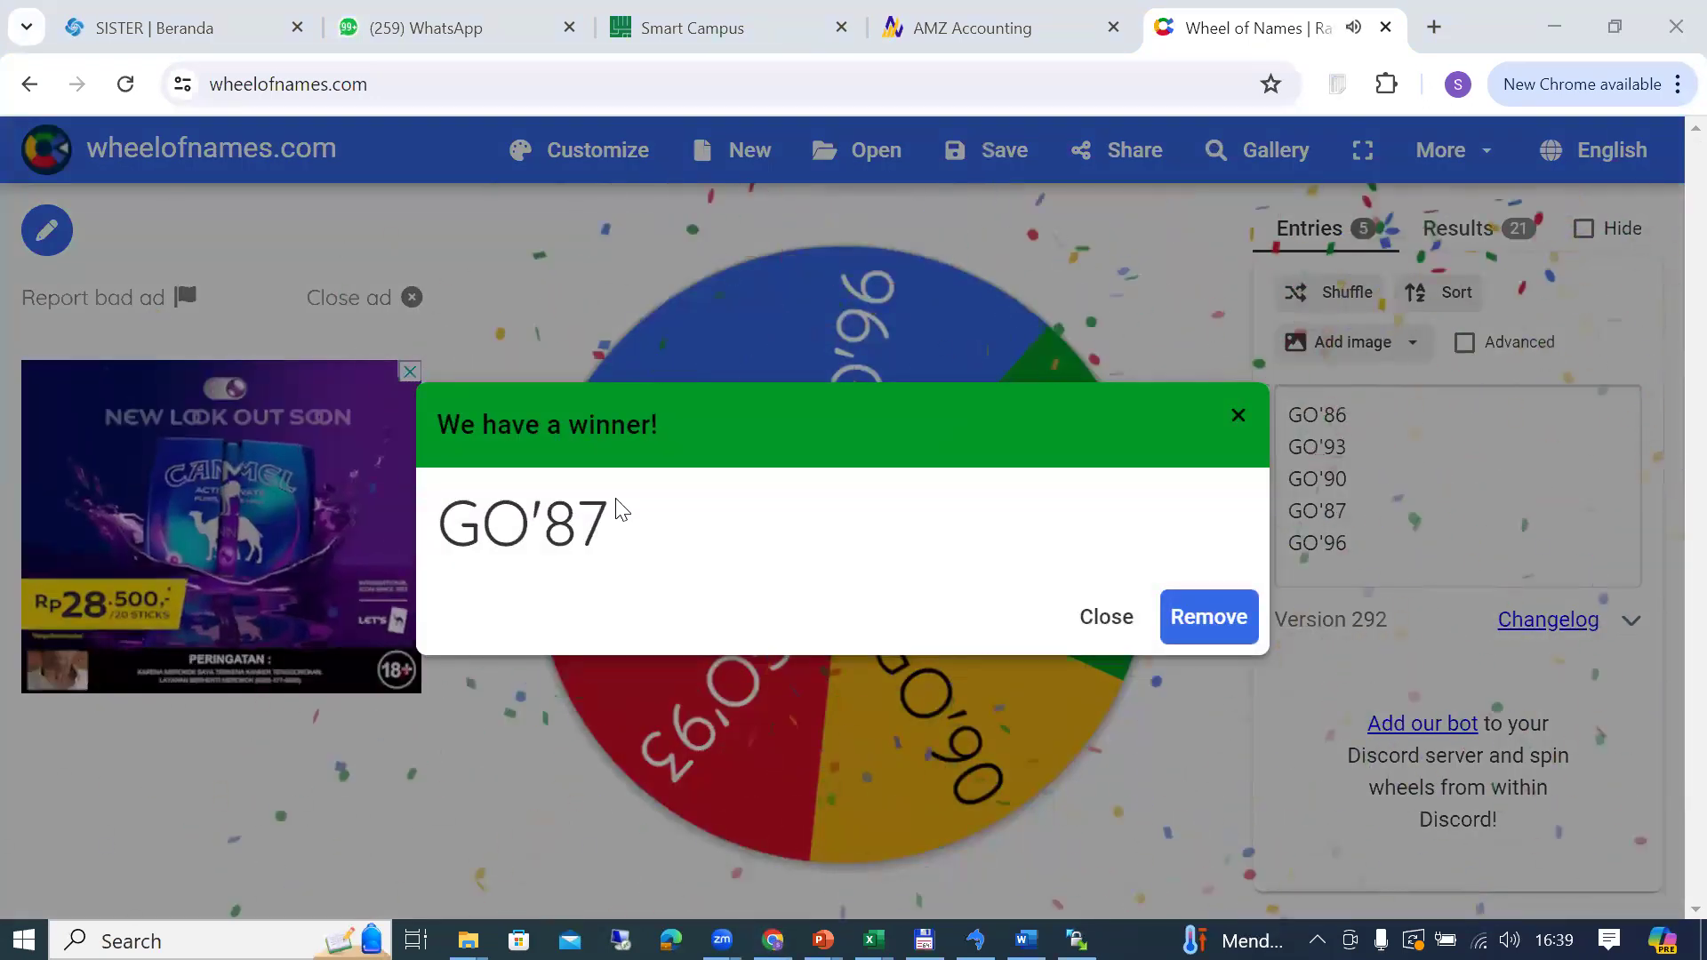
# Step: Switch to Excel and set the second Pool B team on the Volley Putri sheet to GO'87
pyautogui.hotkey('alt', 'Tab')
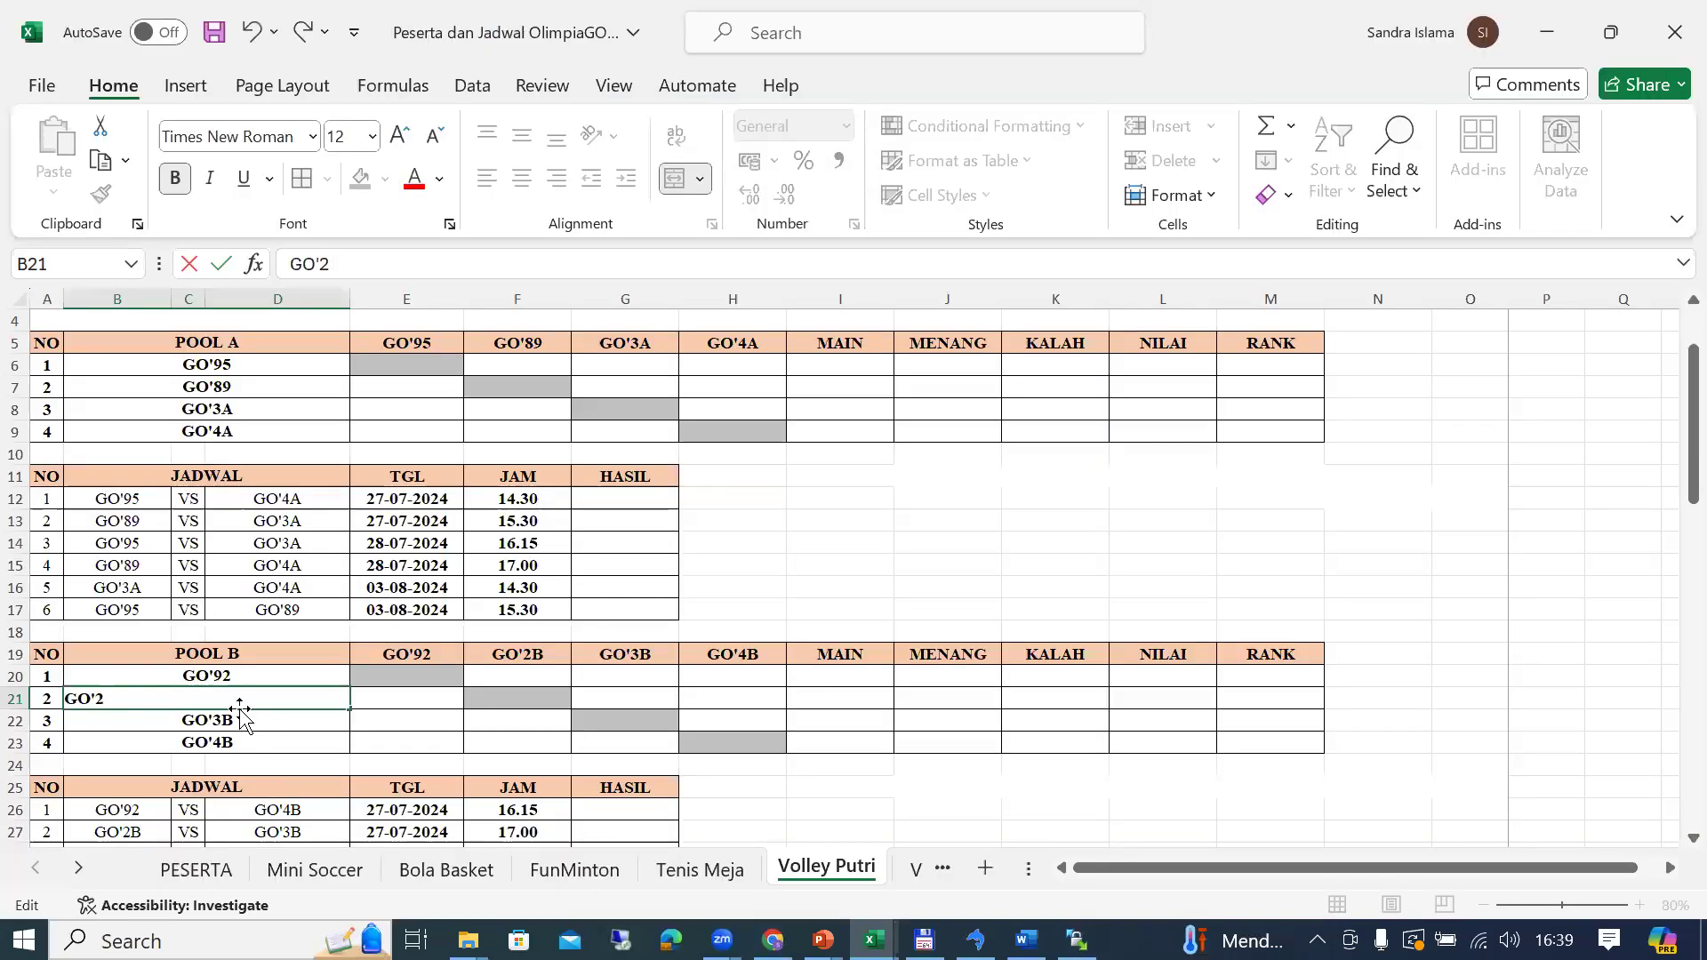
pyautogui.press('Return')
pyautogui.press('Up')
pyautogui.press('Up')
pyautogui.press('Up')
pyautogui.press('Up')
pyautogui.press('Up')
pyautogui.press('Up')
pyautogui.press('Up')
pyautogui.press('Up')
pyautogui.press('Up')
pyautogui.press('Up')
pyautogui.press('Up')
pyautogui.press('Up')
pyautogui.press('Up')
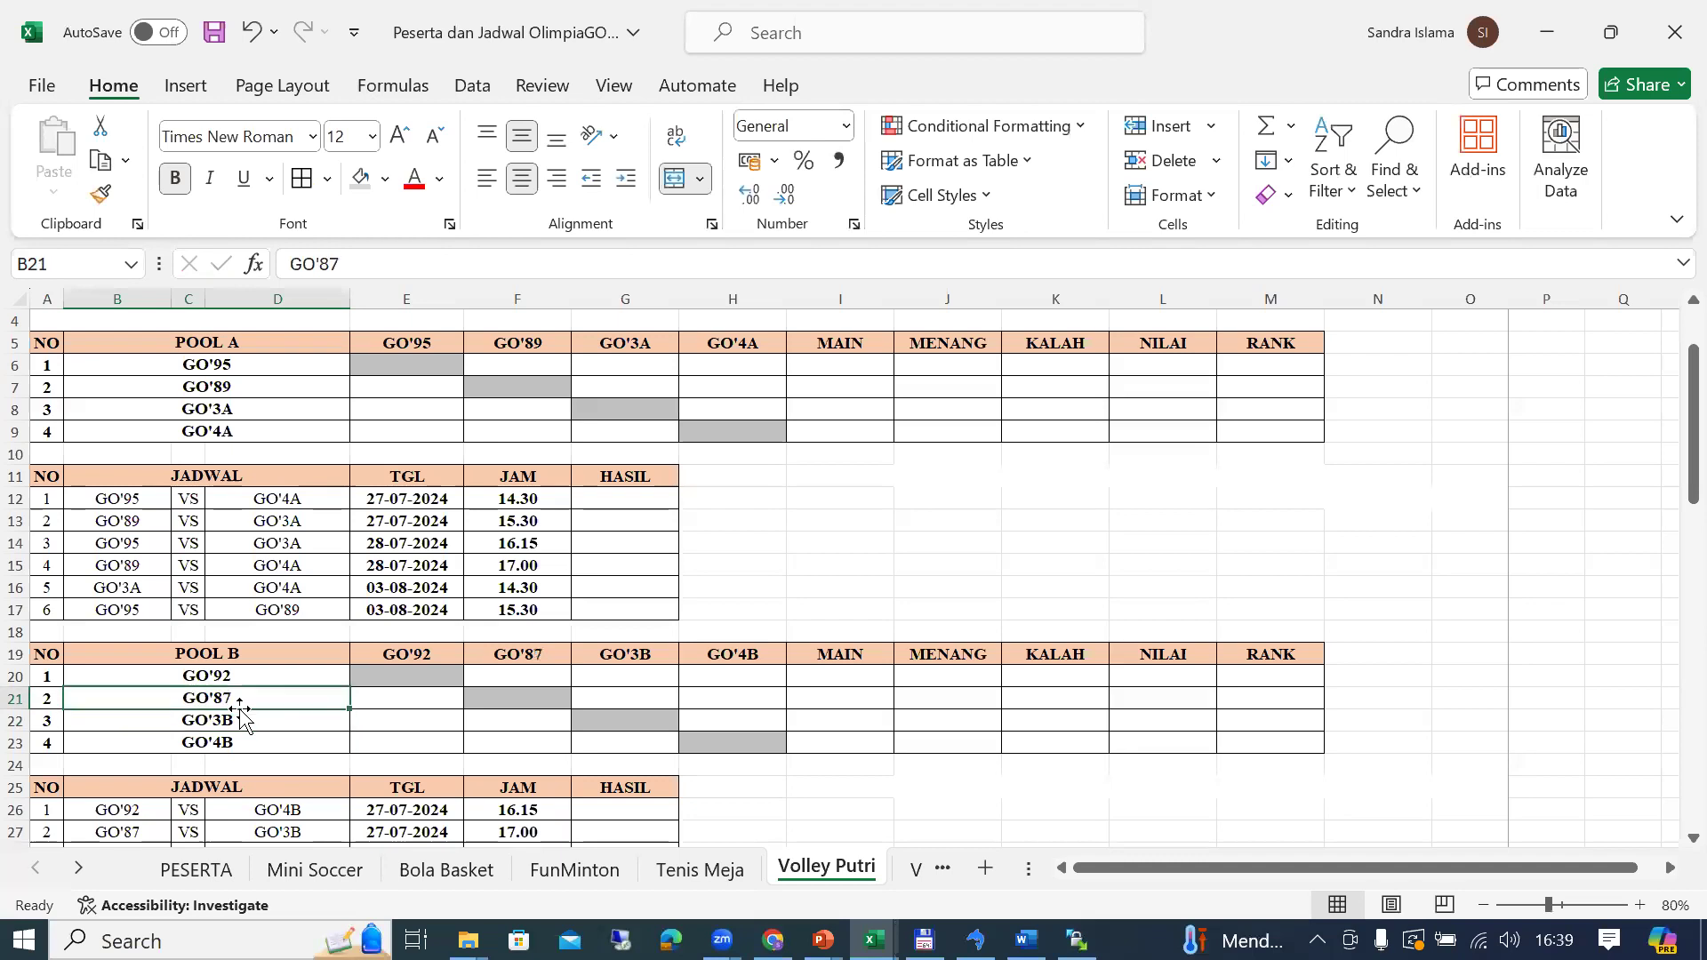
pyautogui.press('Up')
# Step: Switch to wheelofnames.com, remove GO'87, spin for the third Pool A team and remove the drawn GO'93
pyautogui.hotkey('alt', 'Tab')
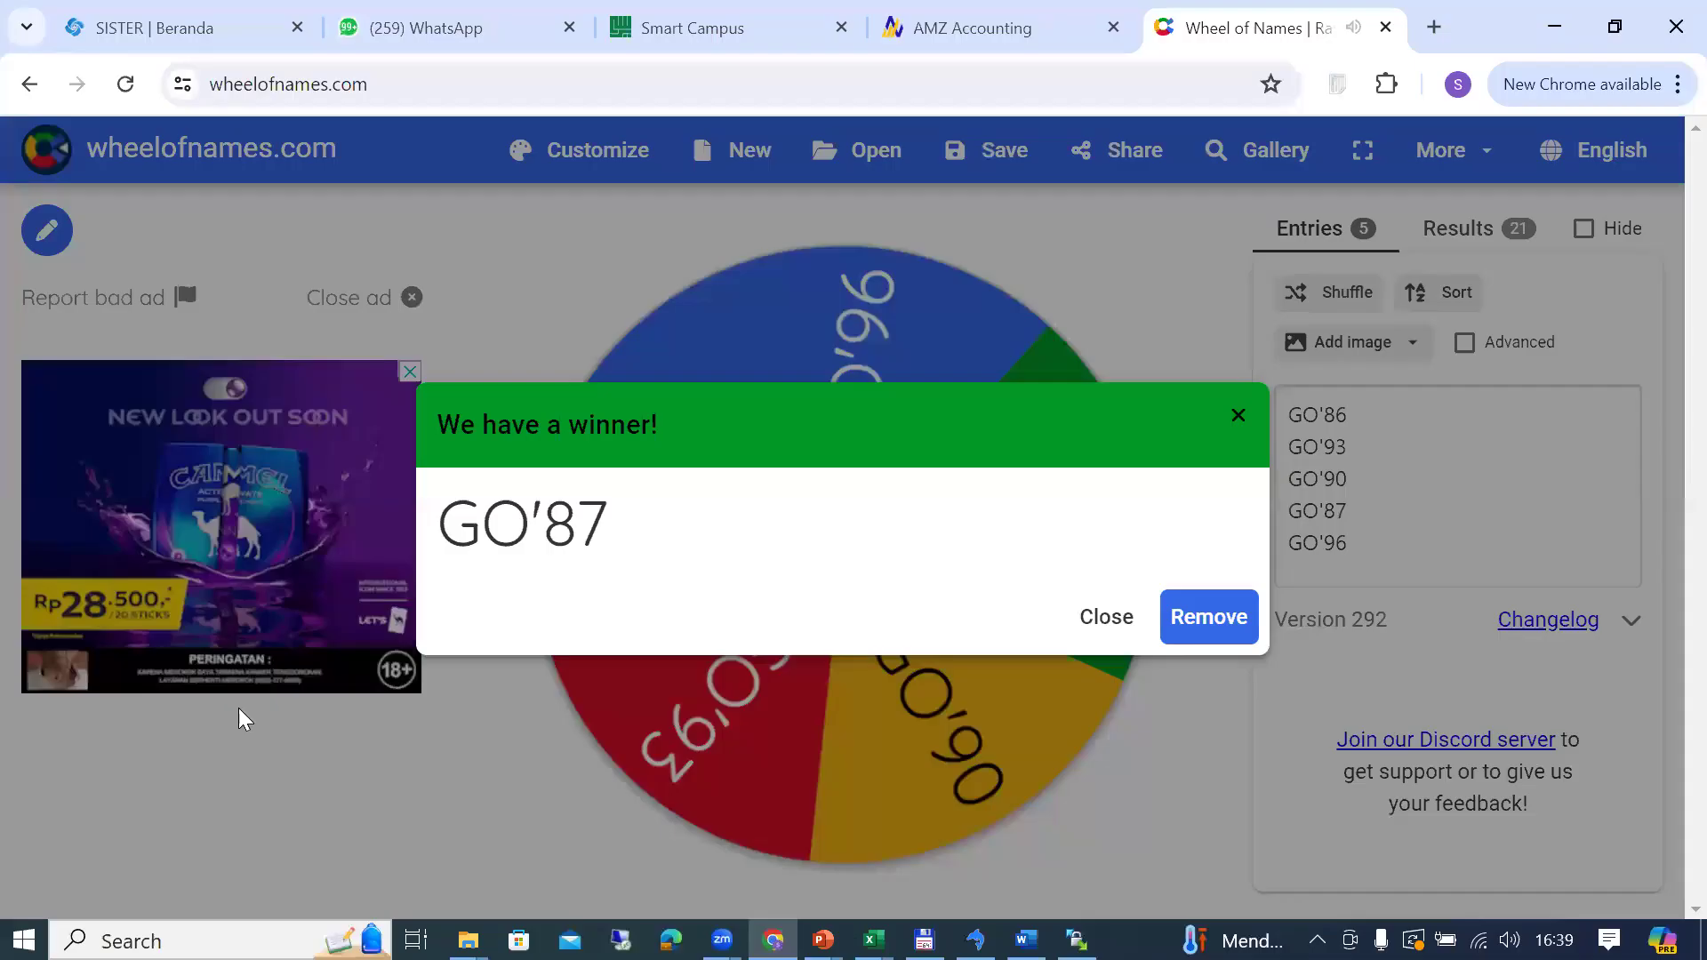
pyautogui.click(1193, 633)
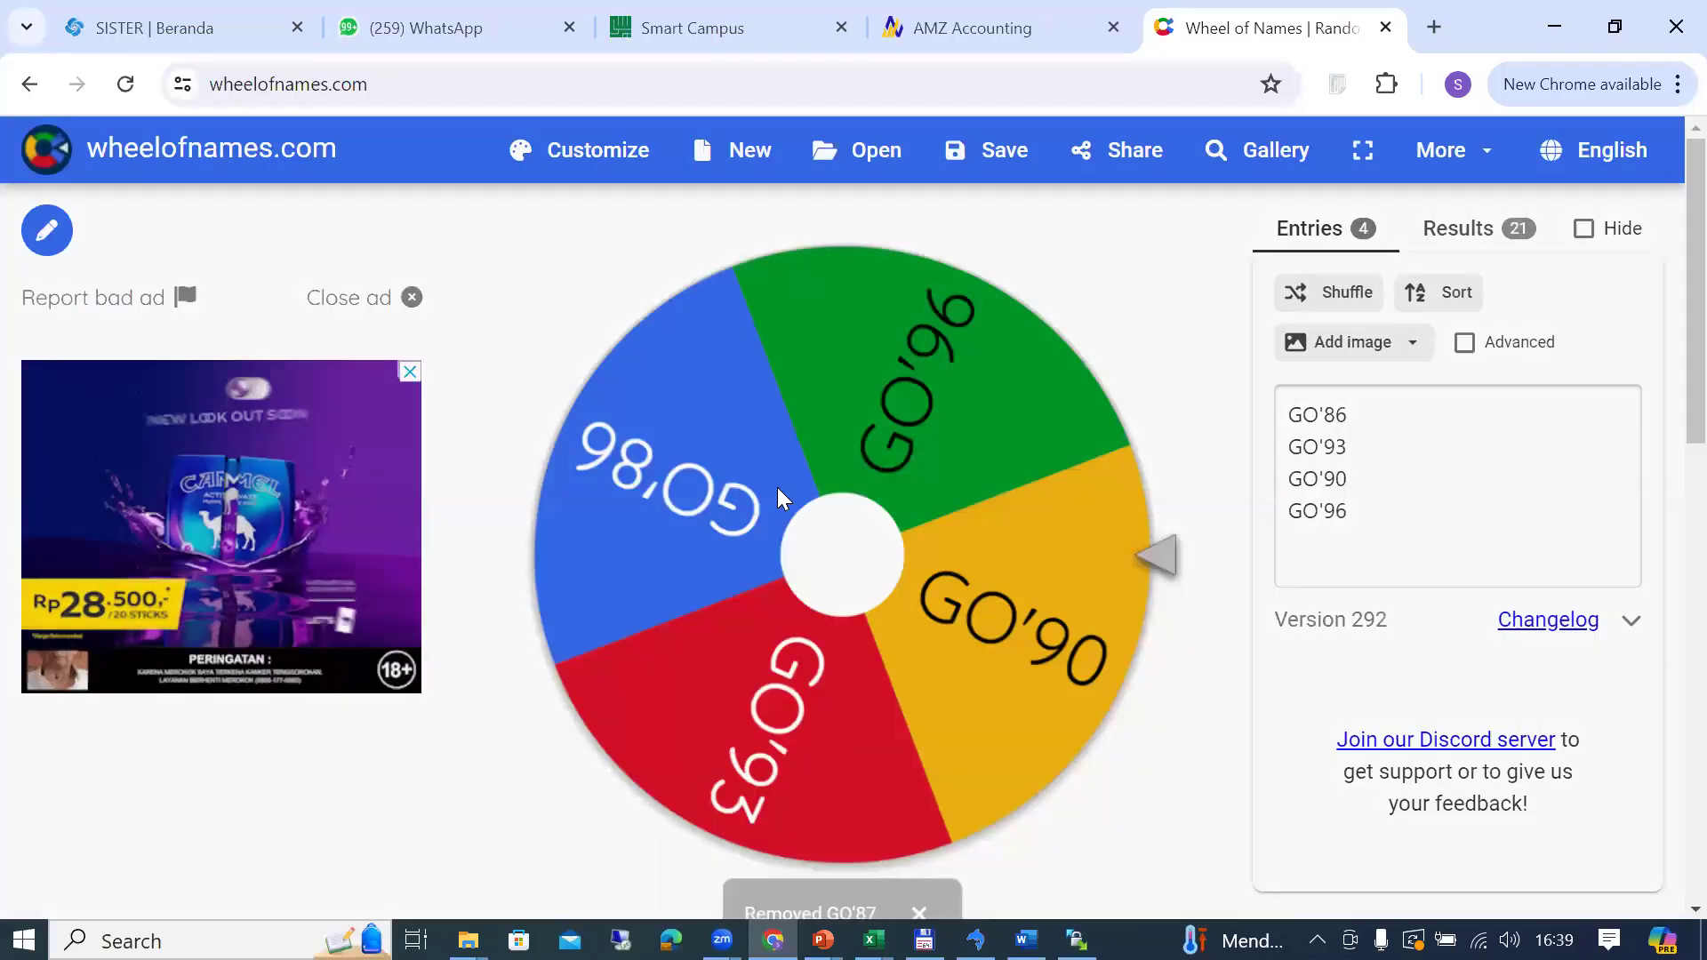
pyautogui.click(849, 588)
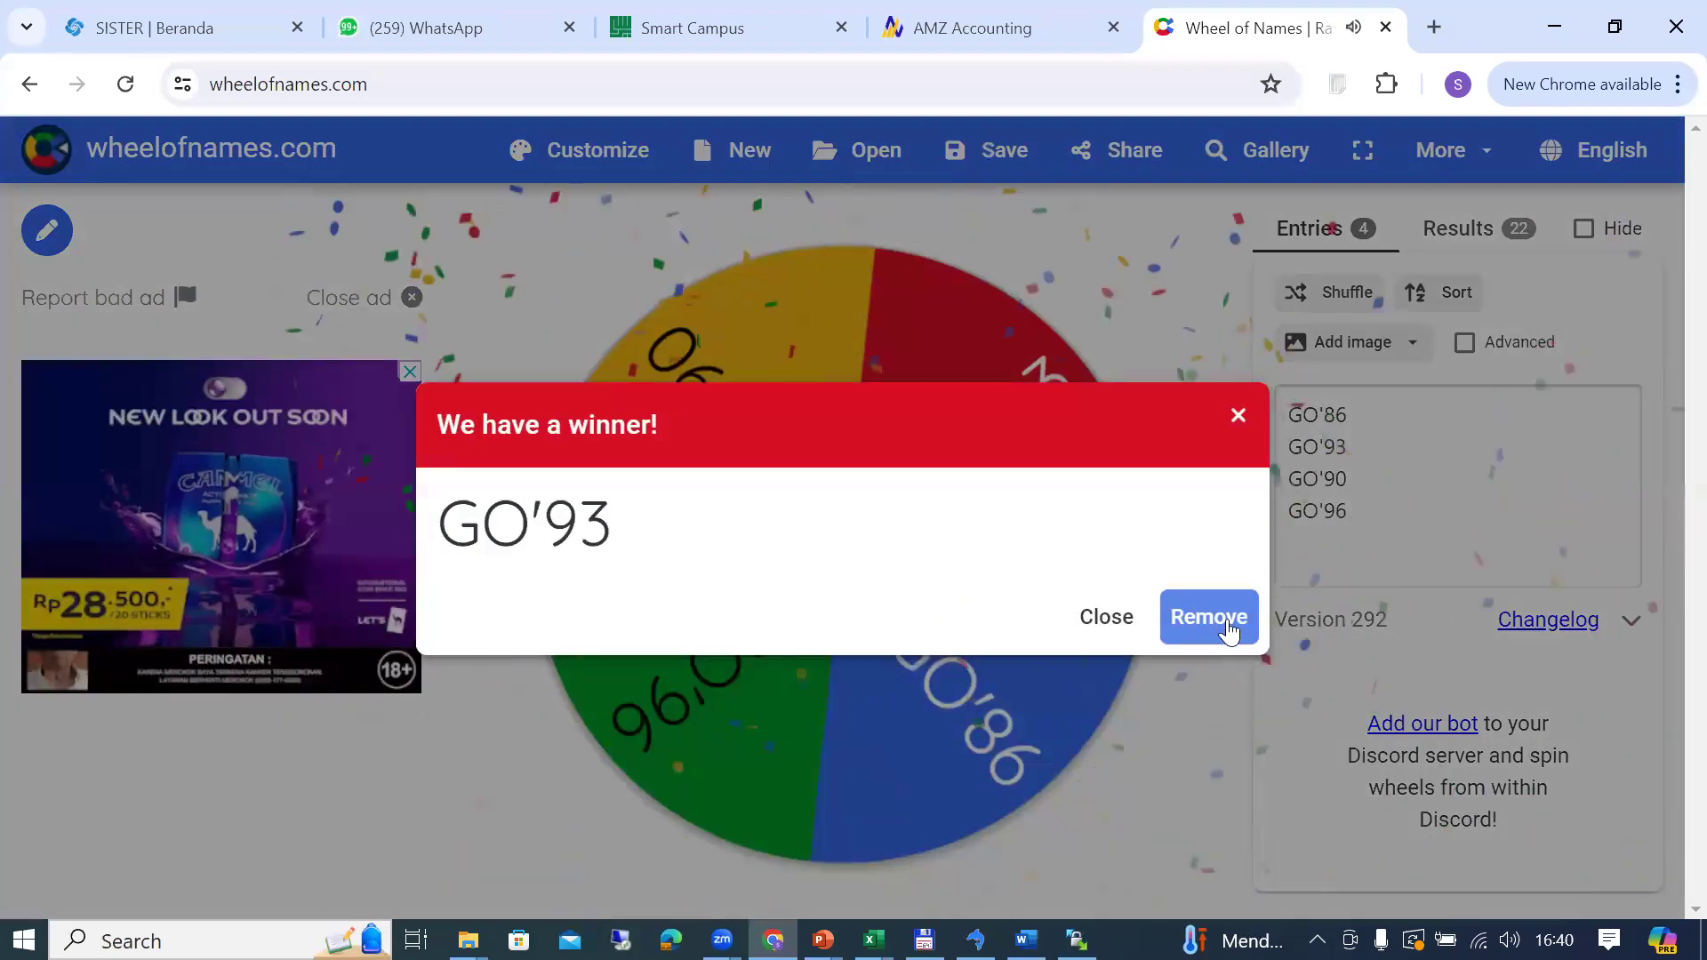
pyautogui.click(1209, 619)
# Step: Switch to Excel and set the third Pool A team on the Volley Putri sheet to GO'93
pyautogui.hotkey('alt', 'Tab')
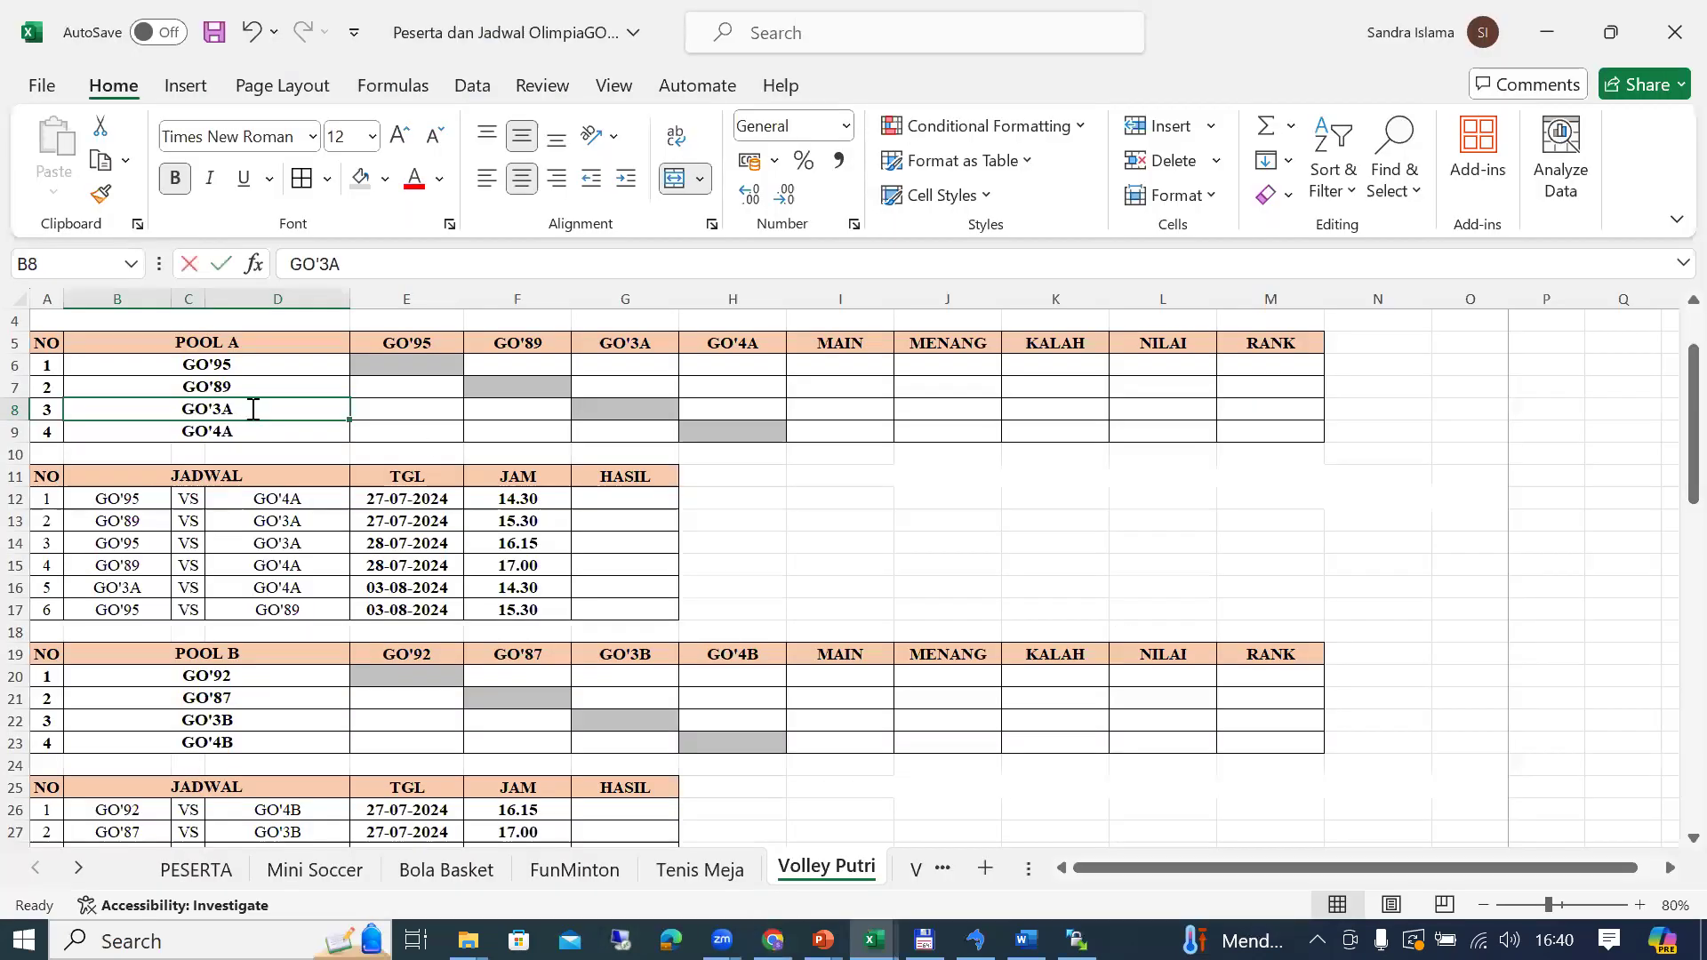
pyautogui.doubleClick(252, 409)
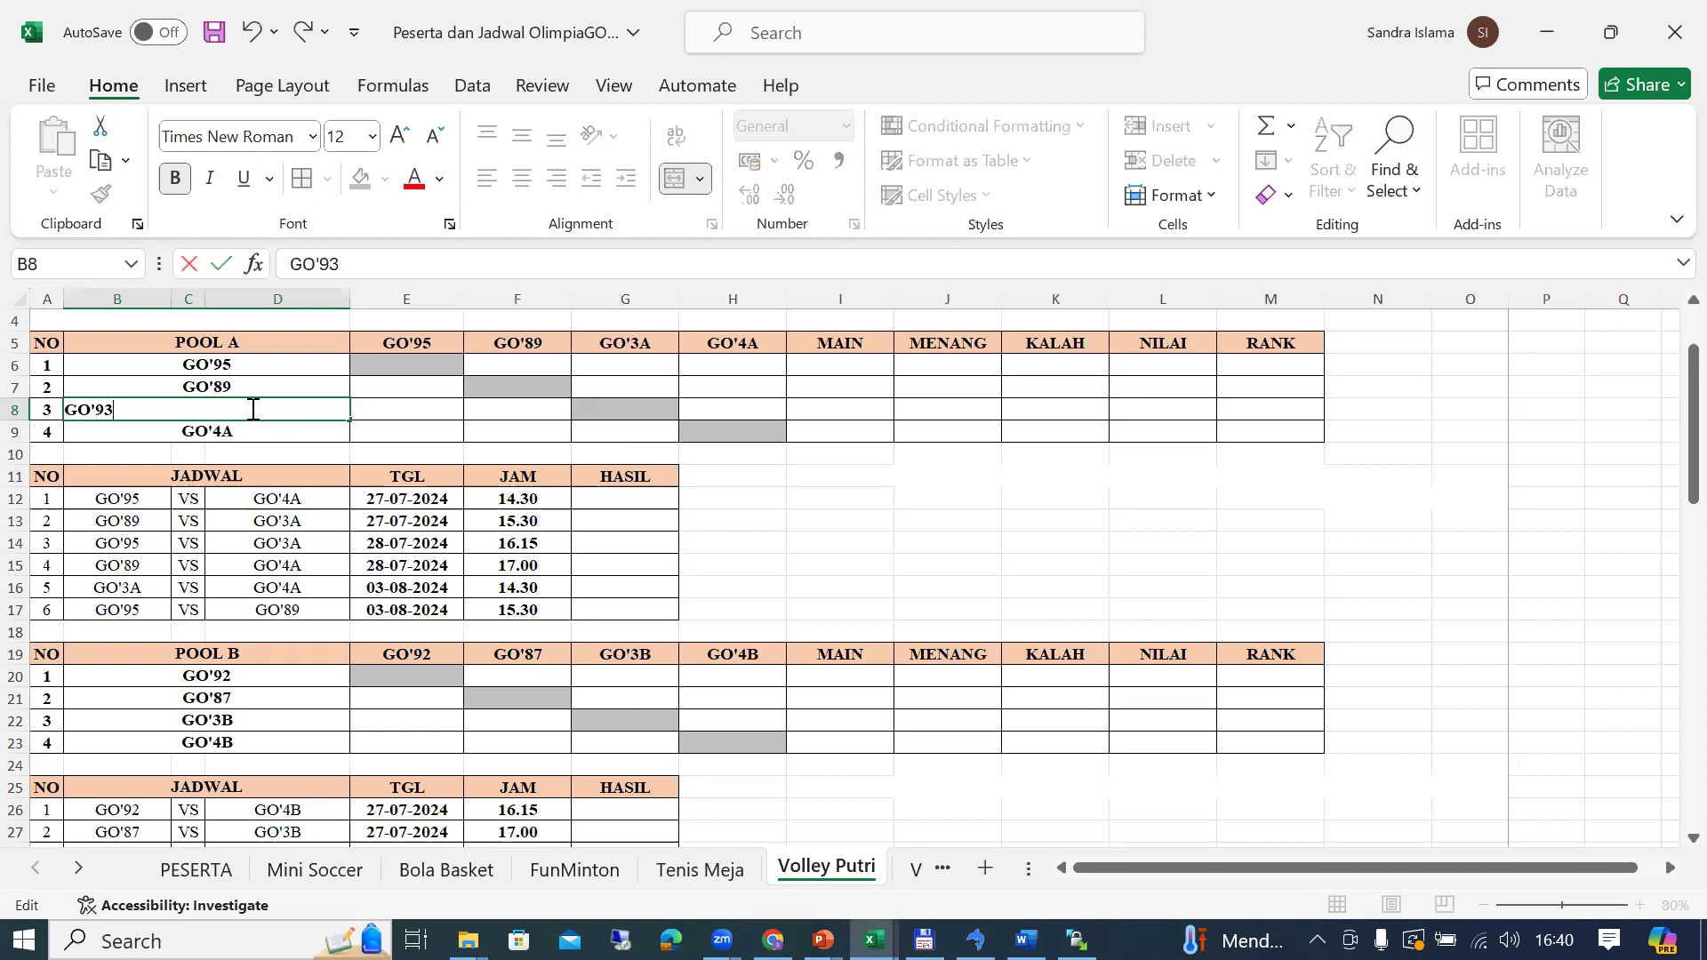
pyautogui.press('Return')
pyautogui.press('Down')
pyautogui.press('Down')
pyautogui.press('Down')
pyautogui.press('Down')
pyautogui.press('Down')
pyautogui.press('Down')
pyautogui.press('Down')
pyautogui.press('Down')
pyautogui.press('Down')
pyautogui.press('Down')
pyautogui.press('Down')
pyautogui.press('Down')
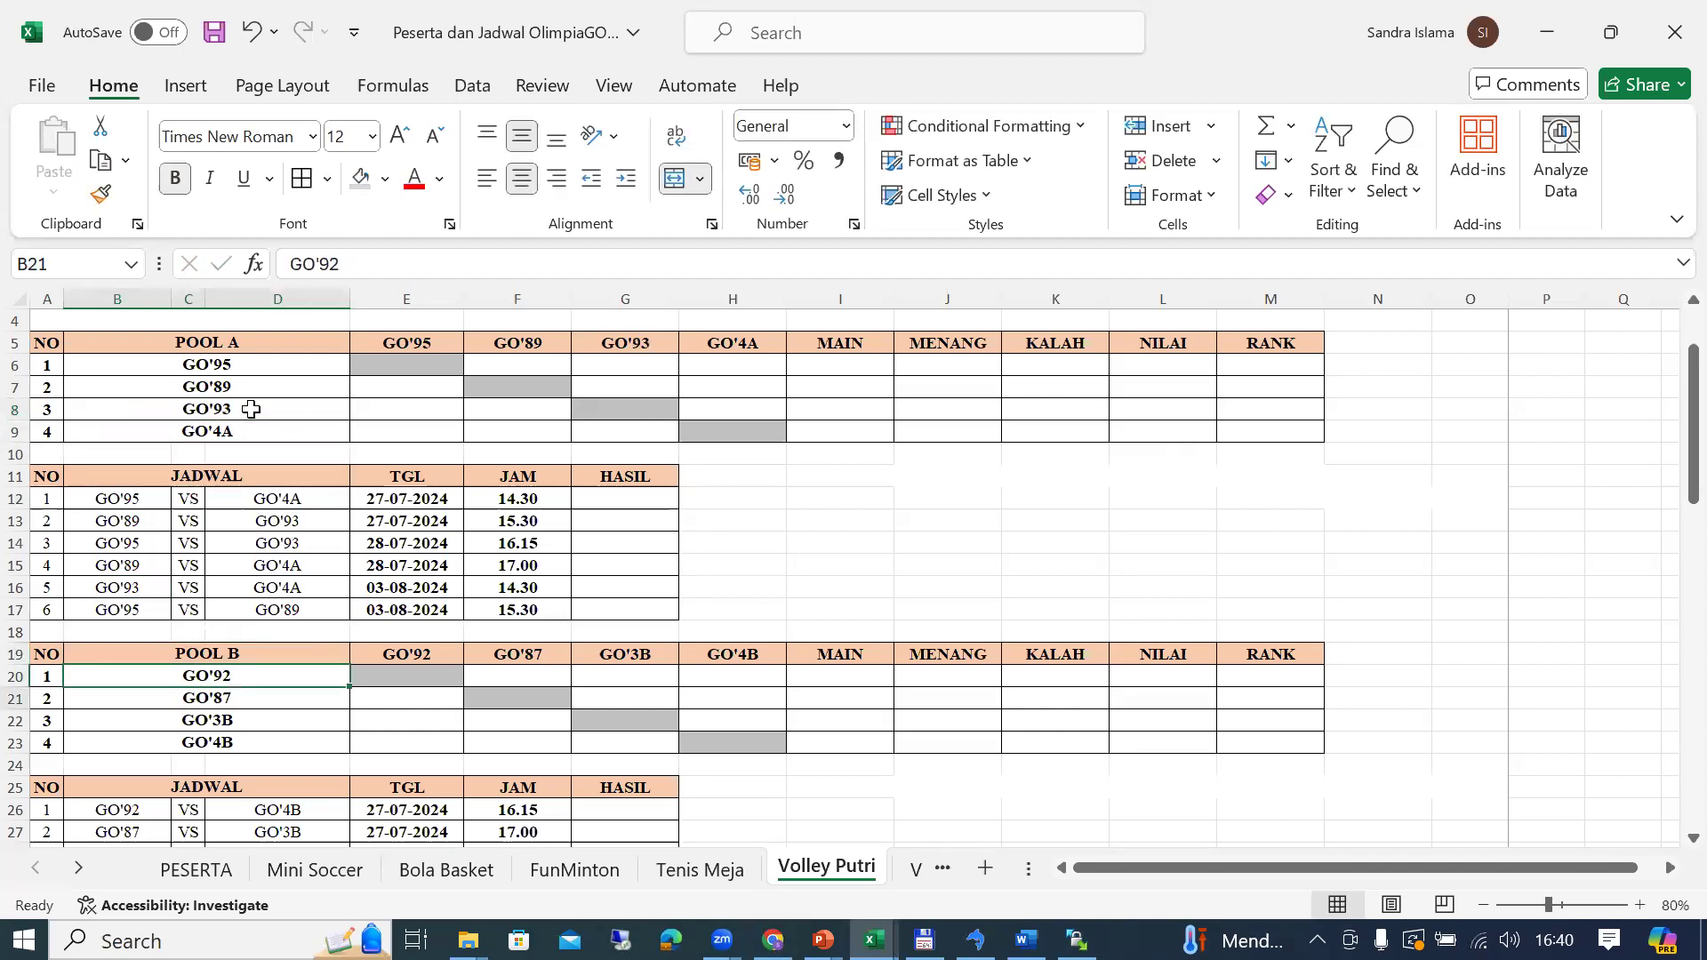
pyautogui.press('Down')
# Step: Switch to wheelofnames.com and spin the wheel with the three remaining entries for the third Pool B team
pyautogui.hotkey('alt', 'Tab')
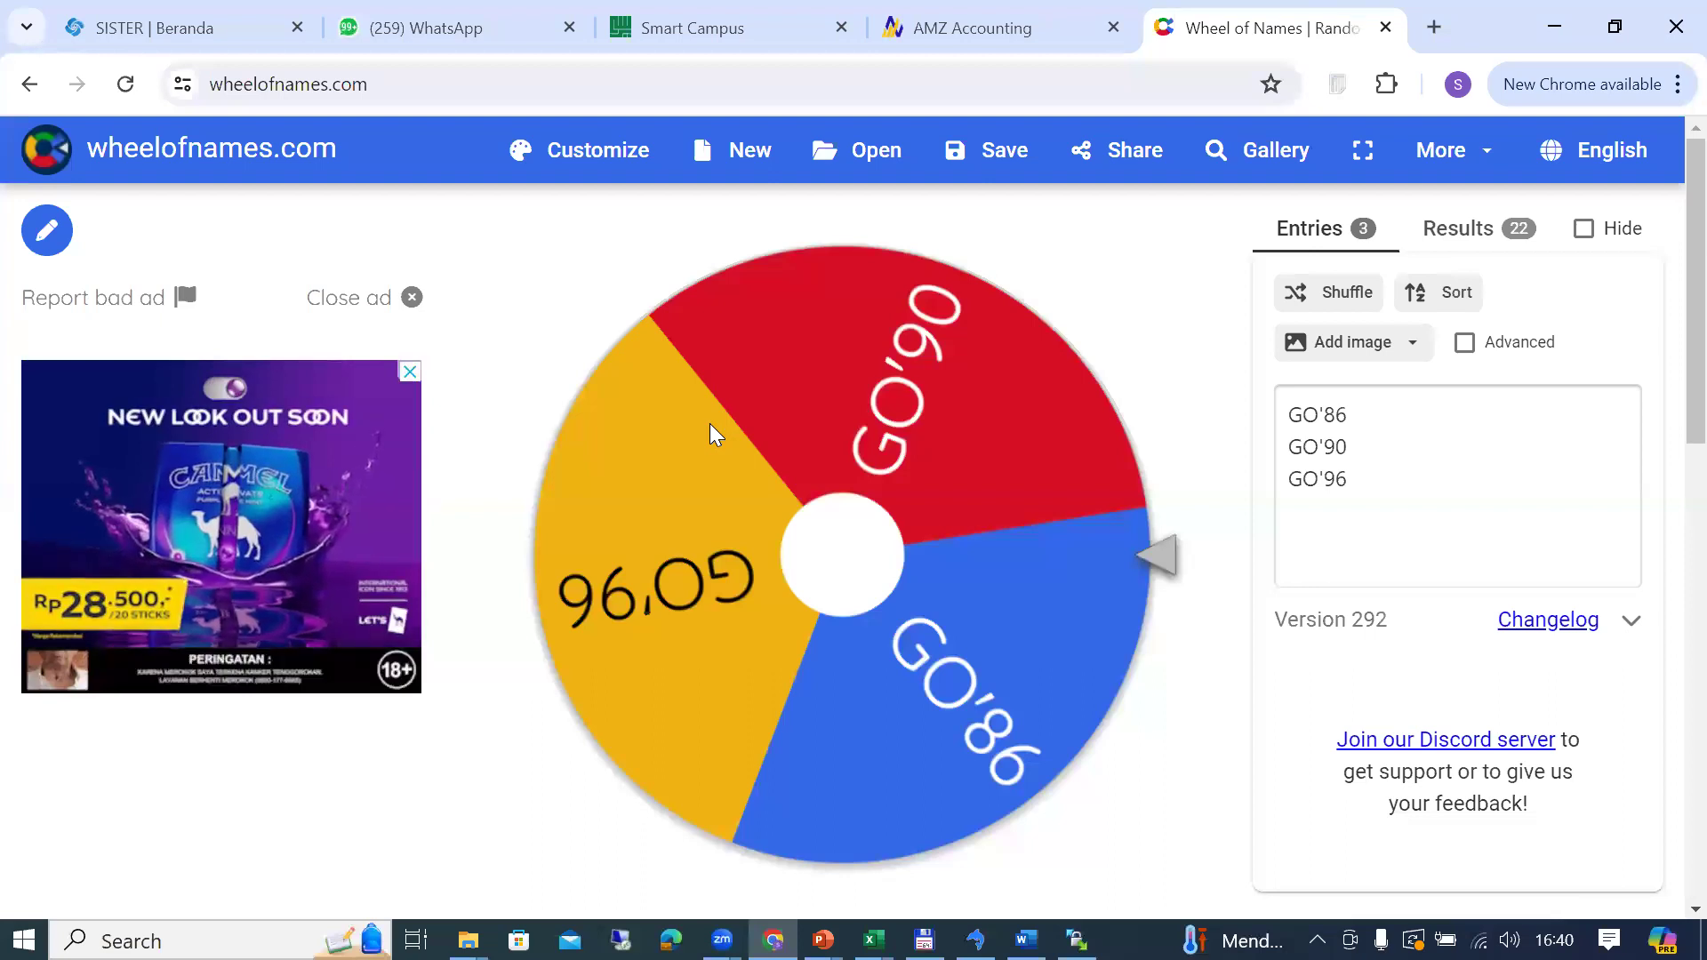
pyautogui.click(775, 503)
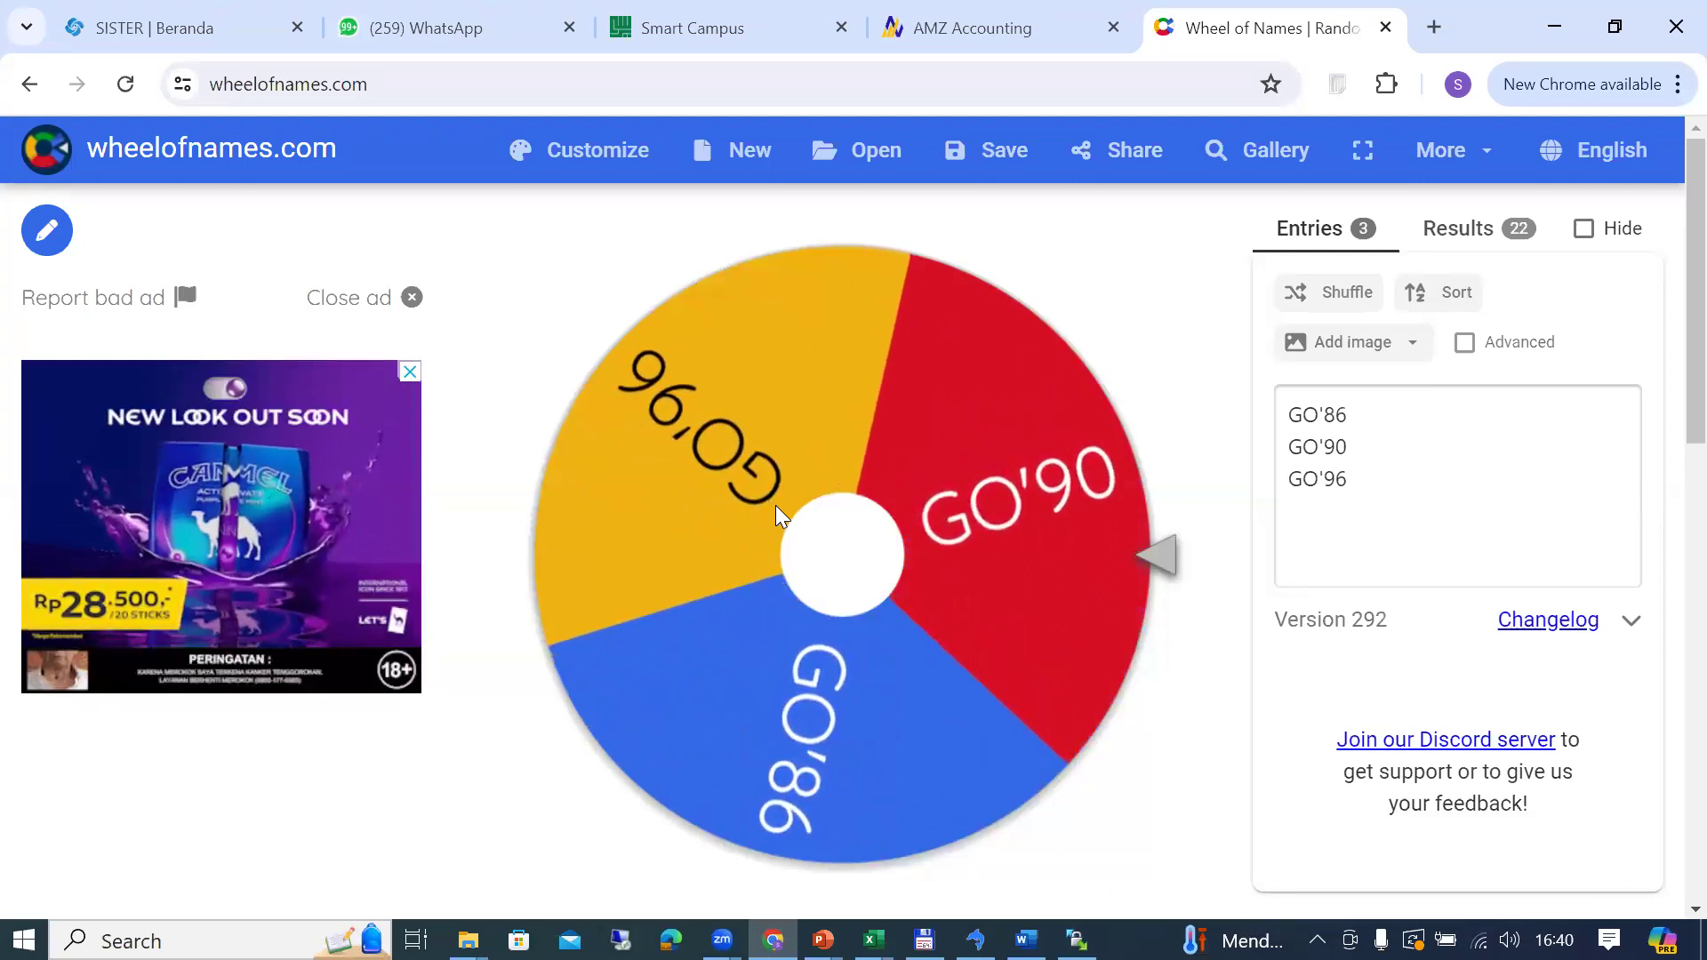
# Step: Switch to Excel and set the third Pool B team on the Volley Putri sheet to GO'90
pyautogui.hotkey('alt', 'Tab')
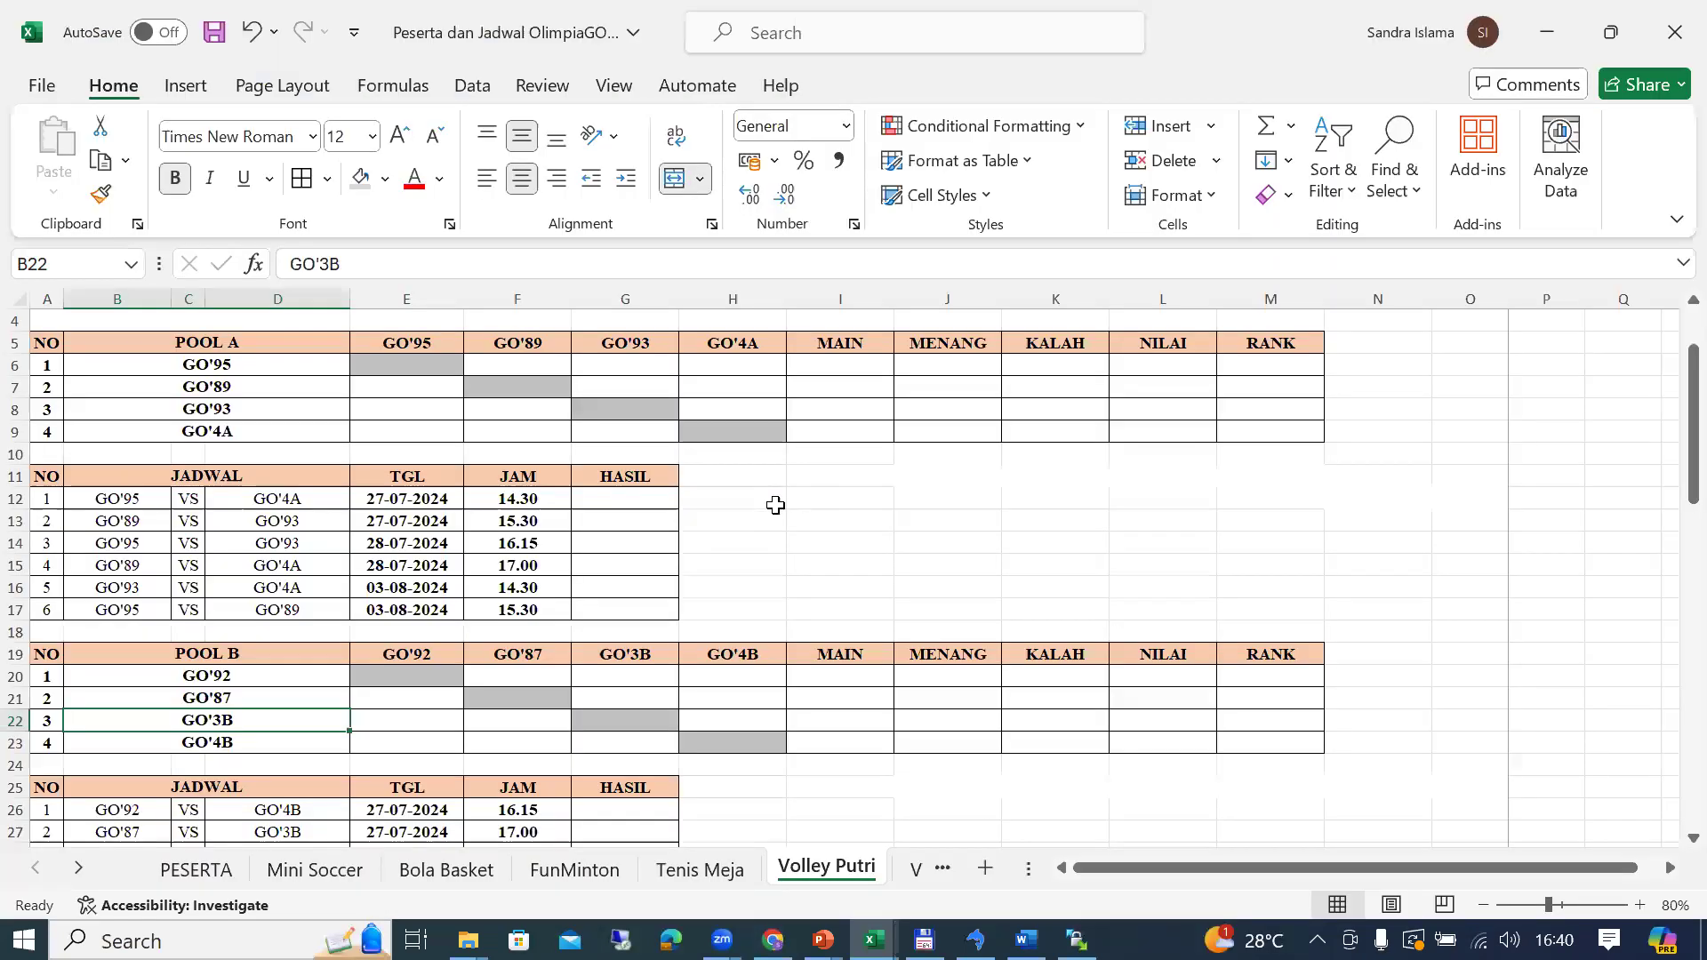
pyautogui.doubleClick(260, 724)
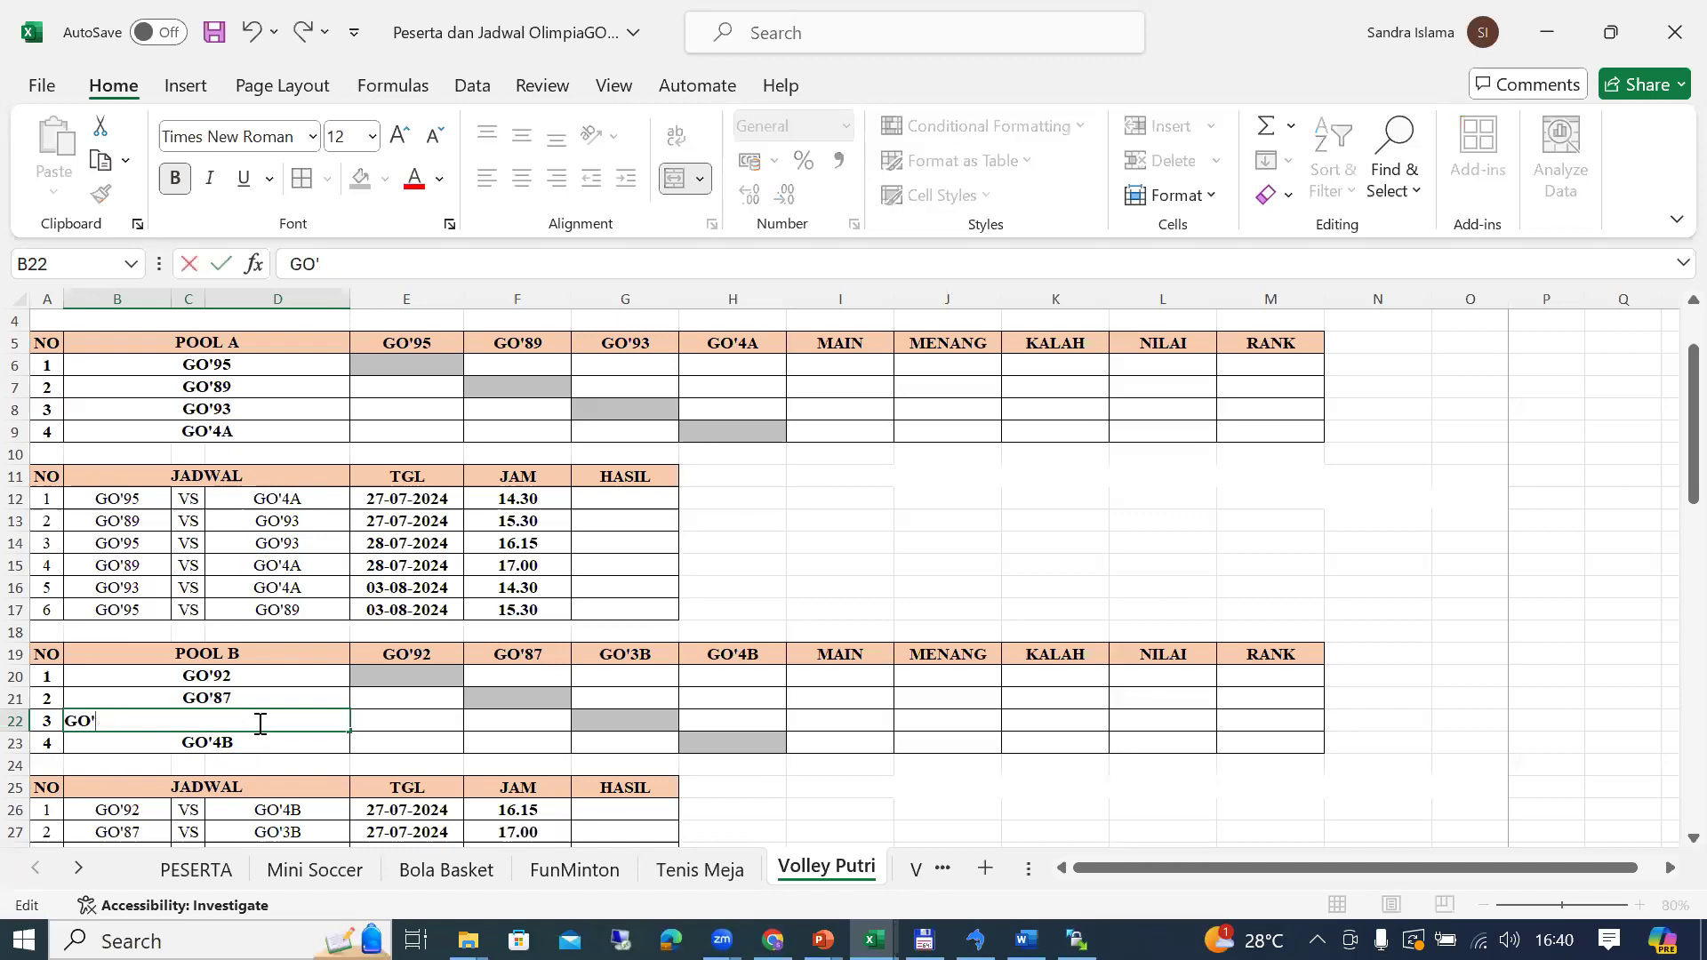
pyautogui.press('Return')
pyautogui.press('Up')
pyautogui.press('Up')
pyautogui.press('Up')
pyautogui.press('Up')
pyautogui.press('Up')
pyautogui.press('Up')
pyautogui.press('Up')
pyautogui.press('Up')
pyautogui.press('Up')
pyautogui.press('Up')
pyautogui.press('Up')
pyautogui.press('Up')
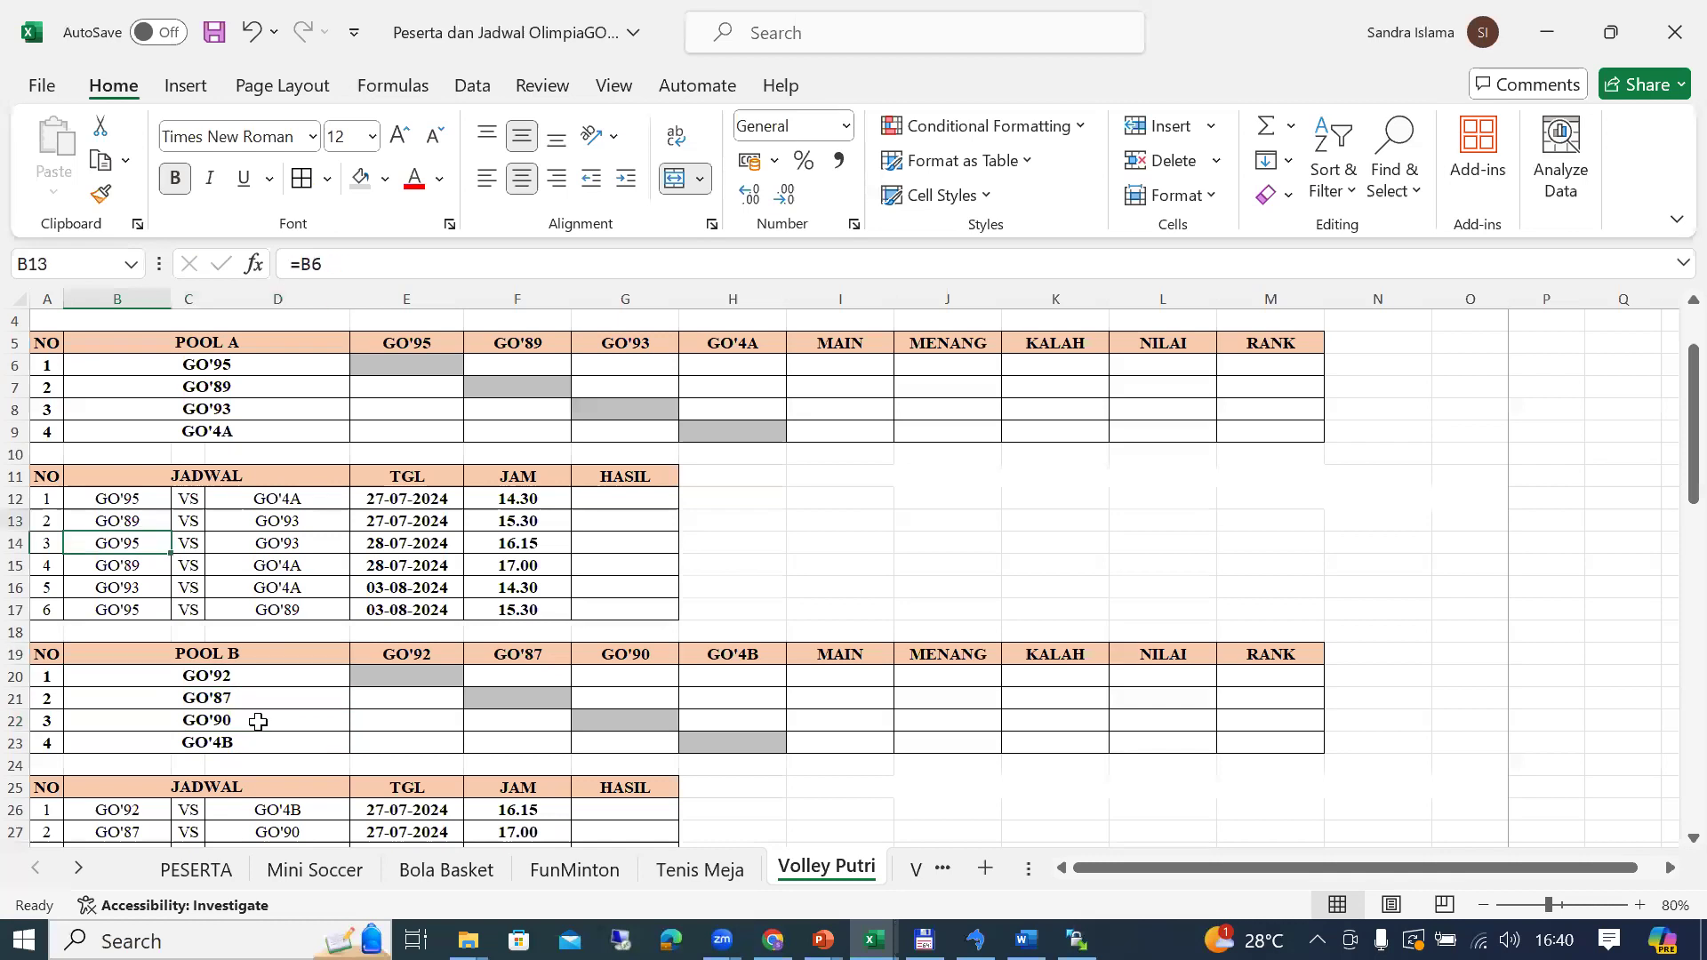
pyautogui.press('Up')
pyautogui.press('Up')
# Step: Switch to wheelofnames.com, remove the drawn GO'90 and spin the wheel for the fourth Pool A team
pyautogui.hotkey('alt', 'Tab')
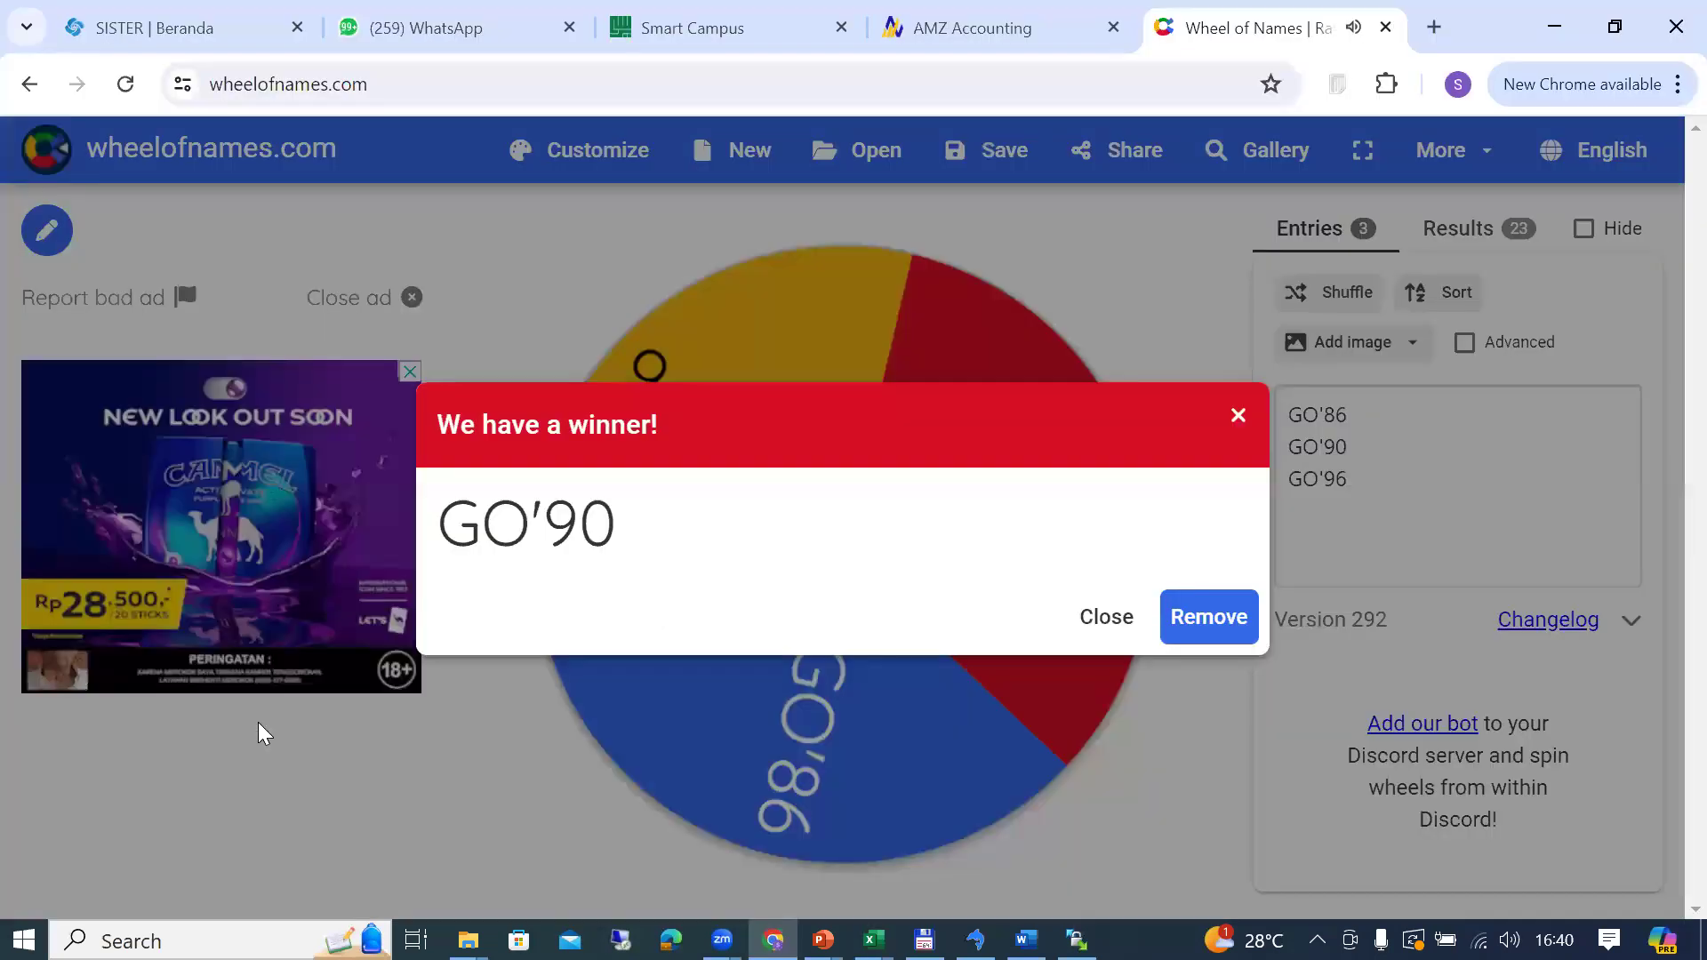
pyautogui.click(1207, 620)
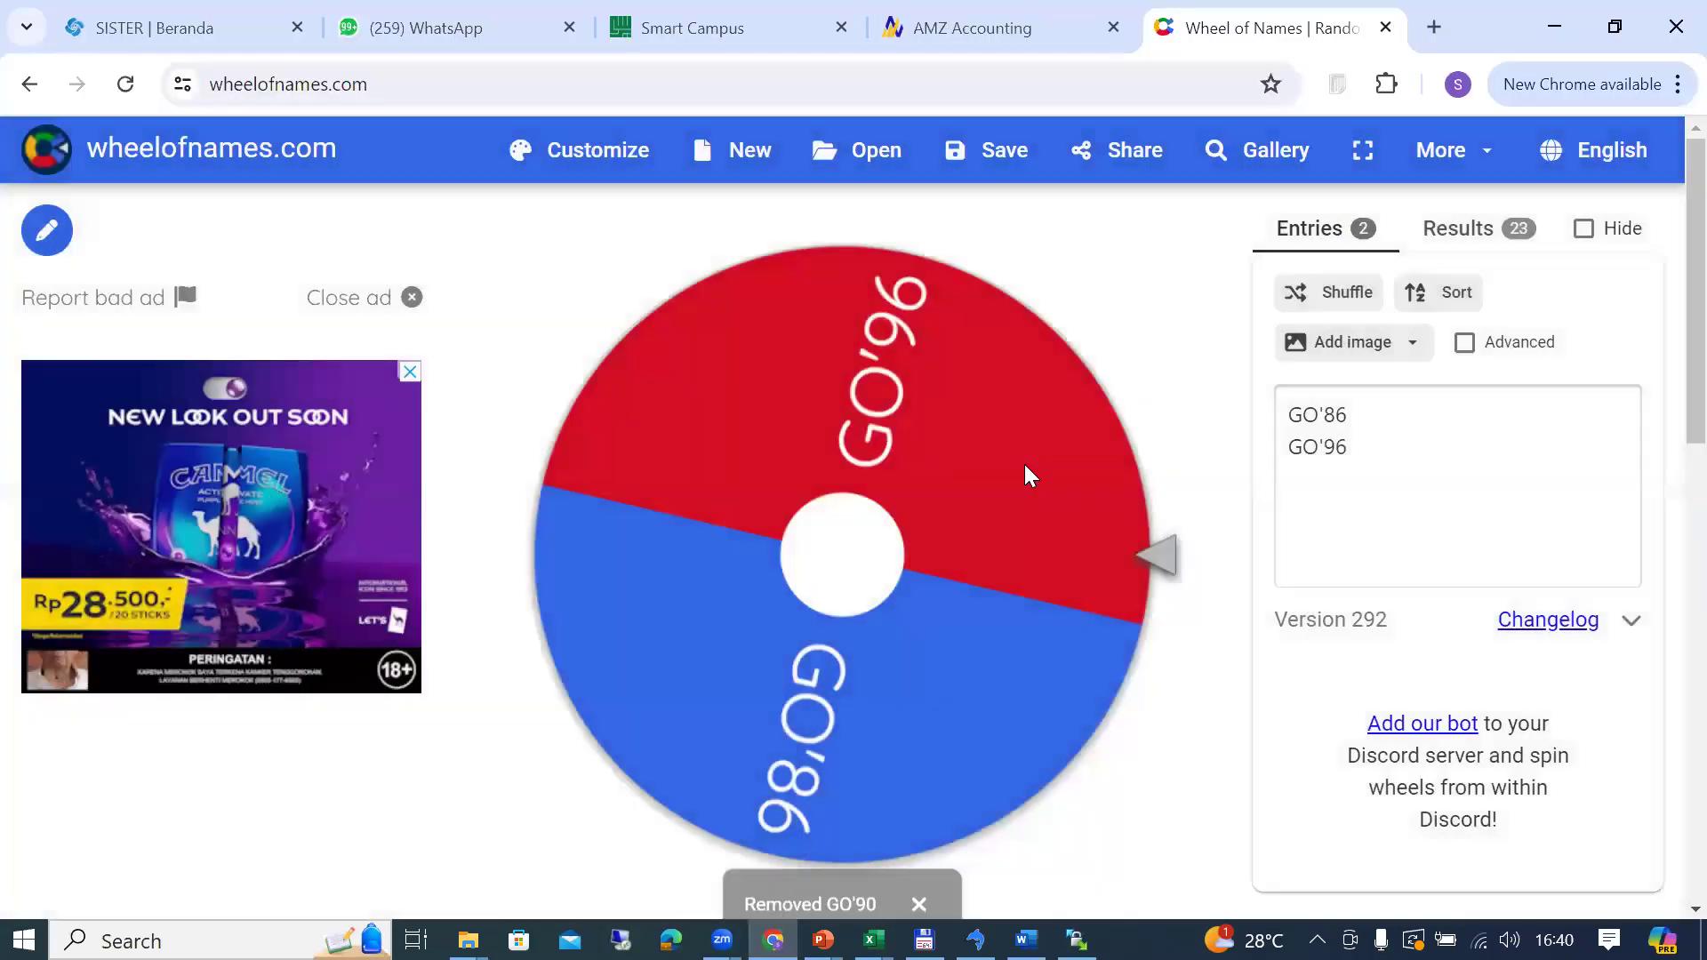
pyautogui.click(849, 566)
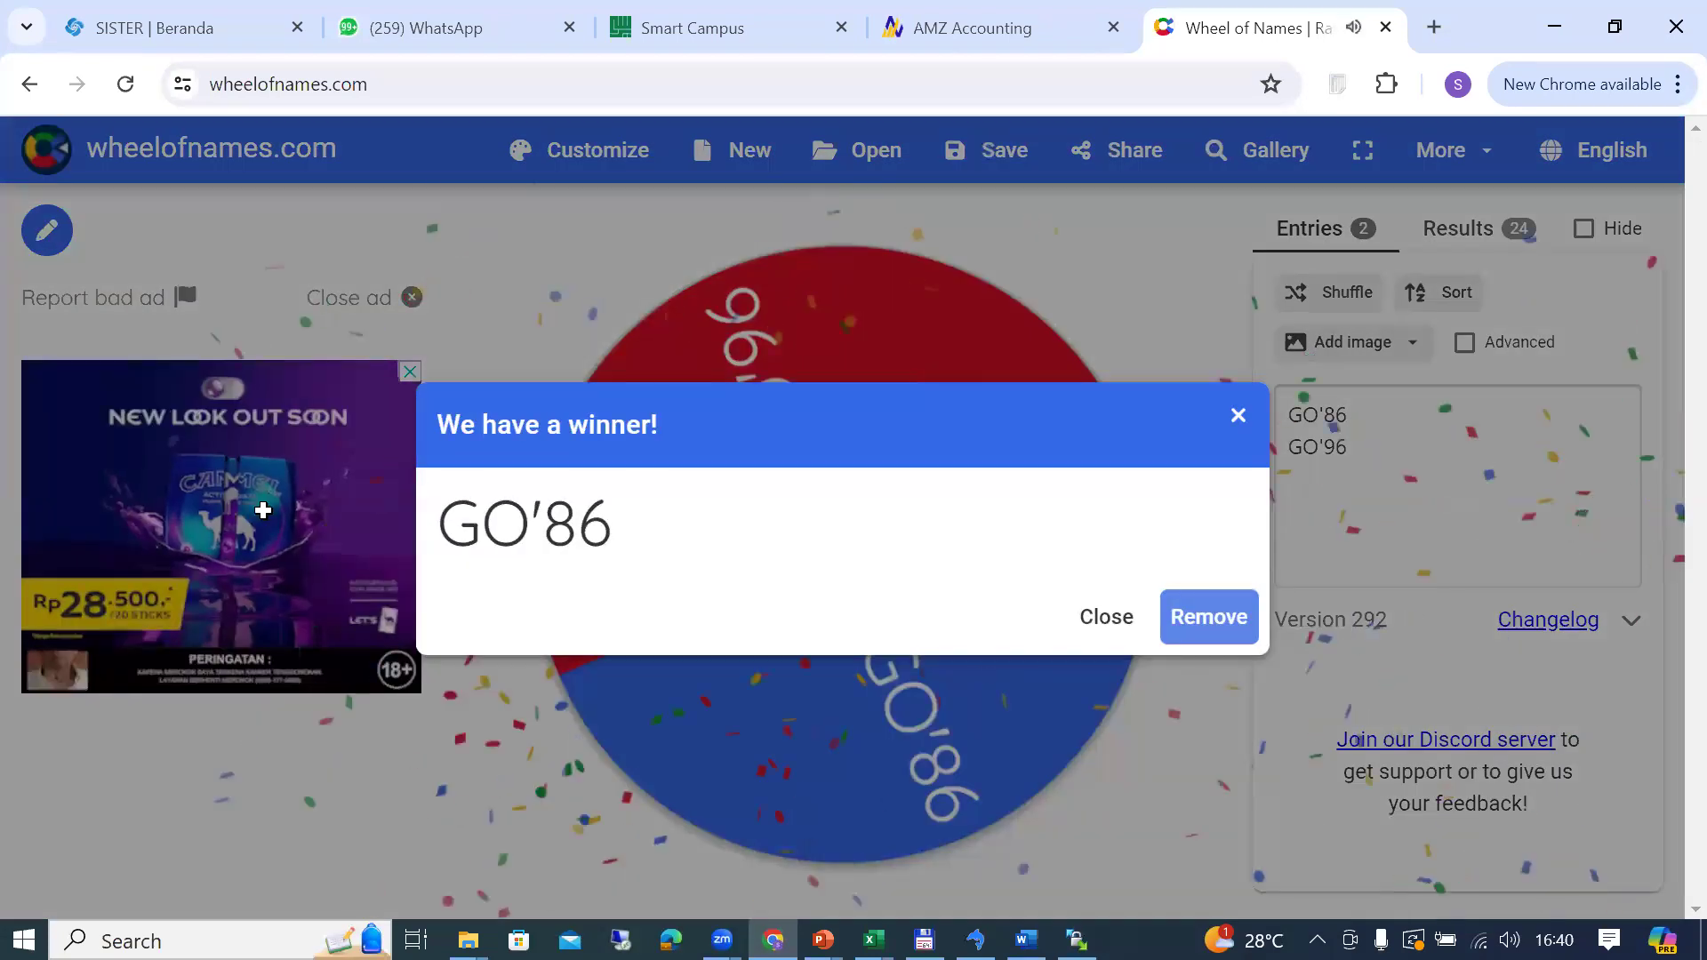
# Step: Switch to Excel and set the fourth Pool A team on the Volley Putri sheet to GO'86
pyautogui.hotkey('alt', 'Tab')
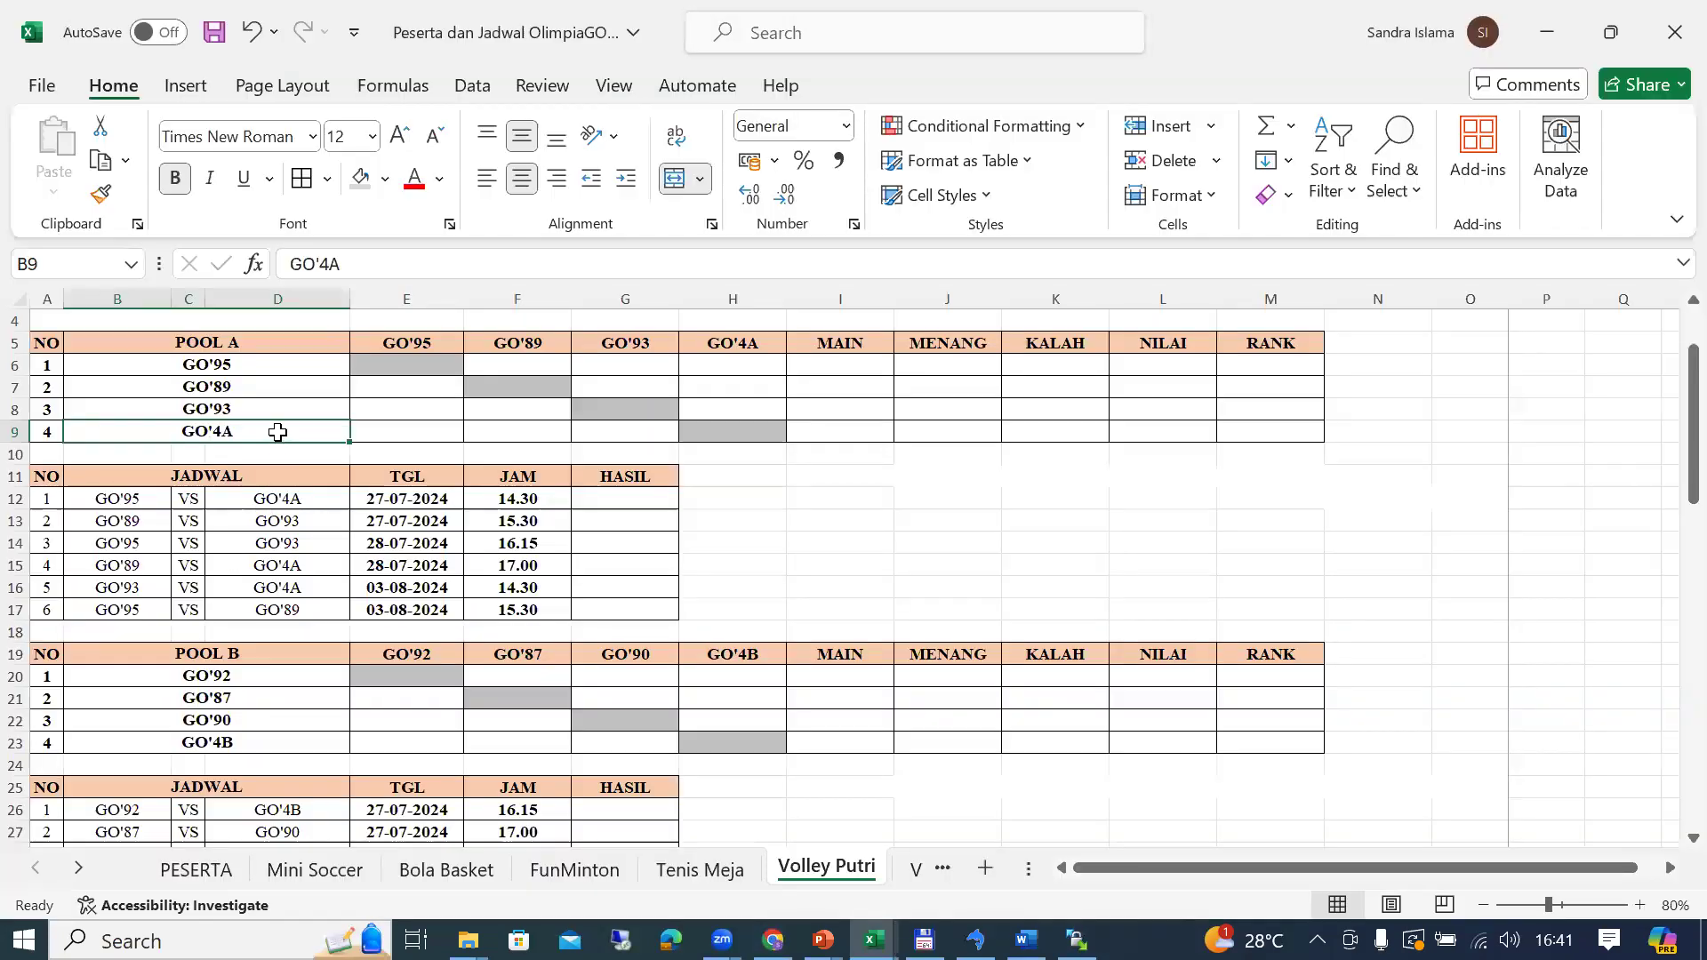
pyautogui.doubleClick(279, 433)
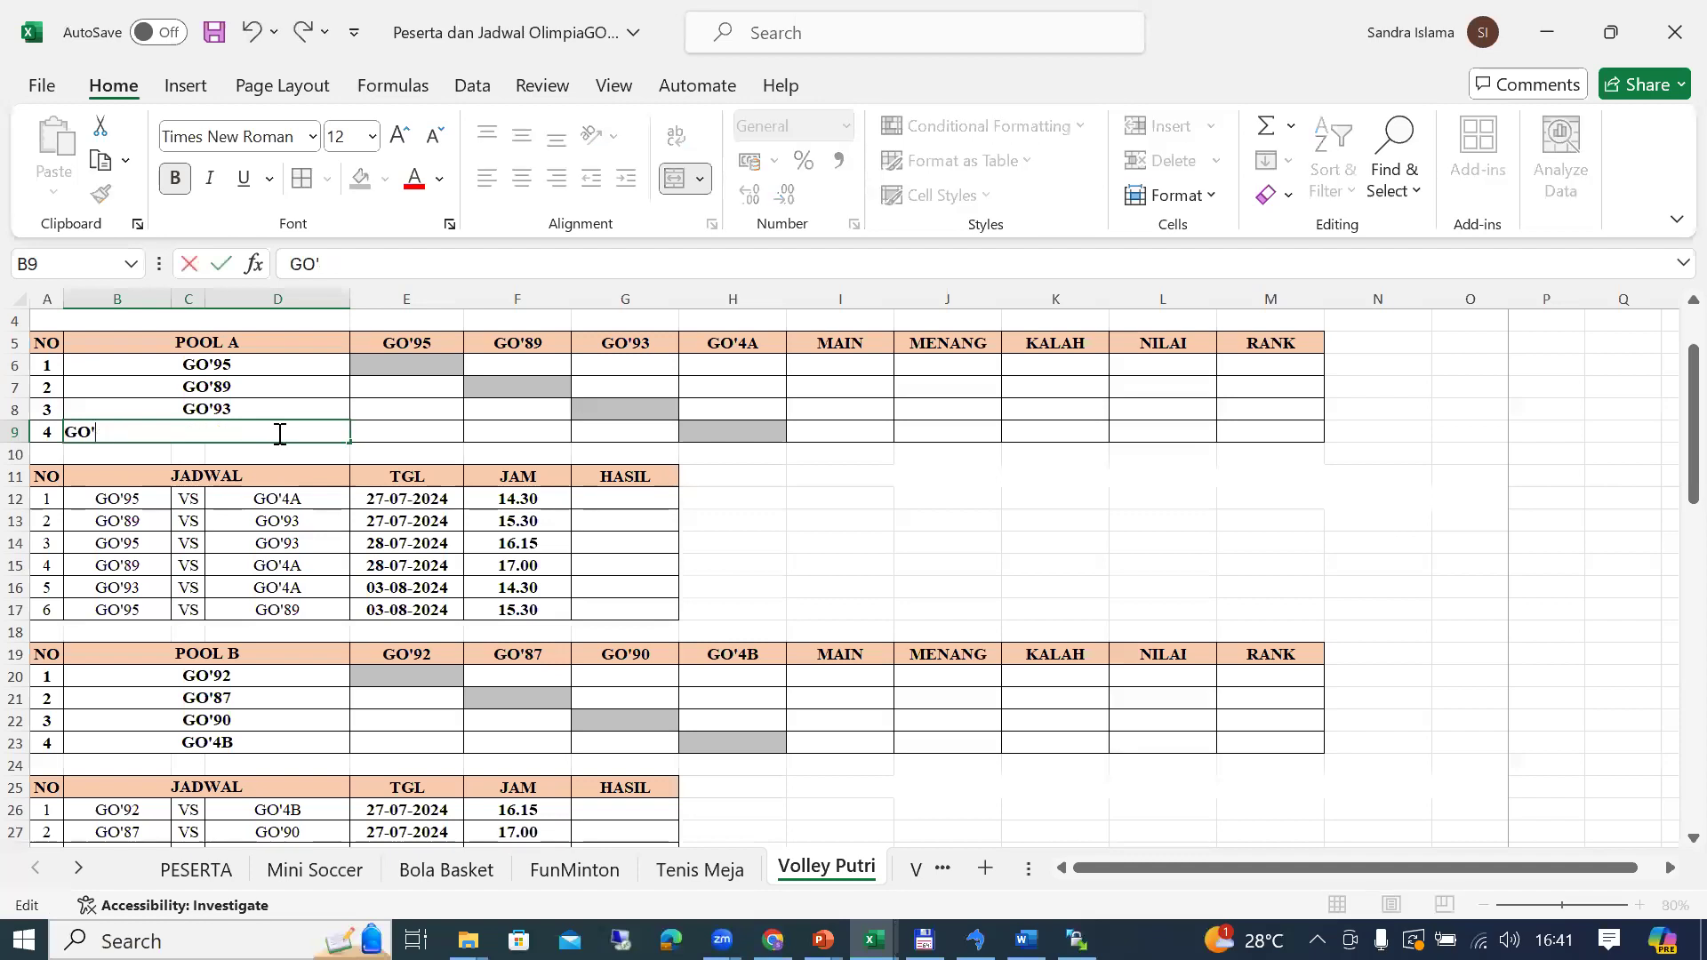
pyautogui.write('86')
pyautogui.press('Return')
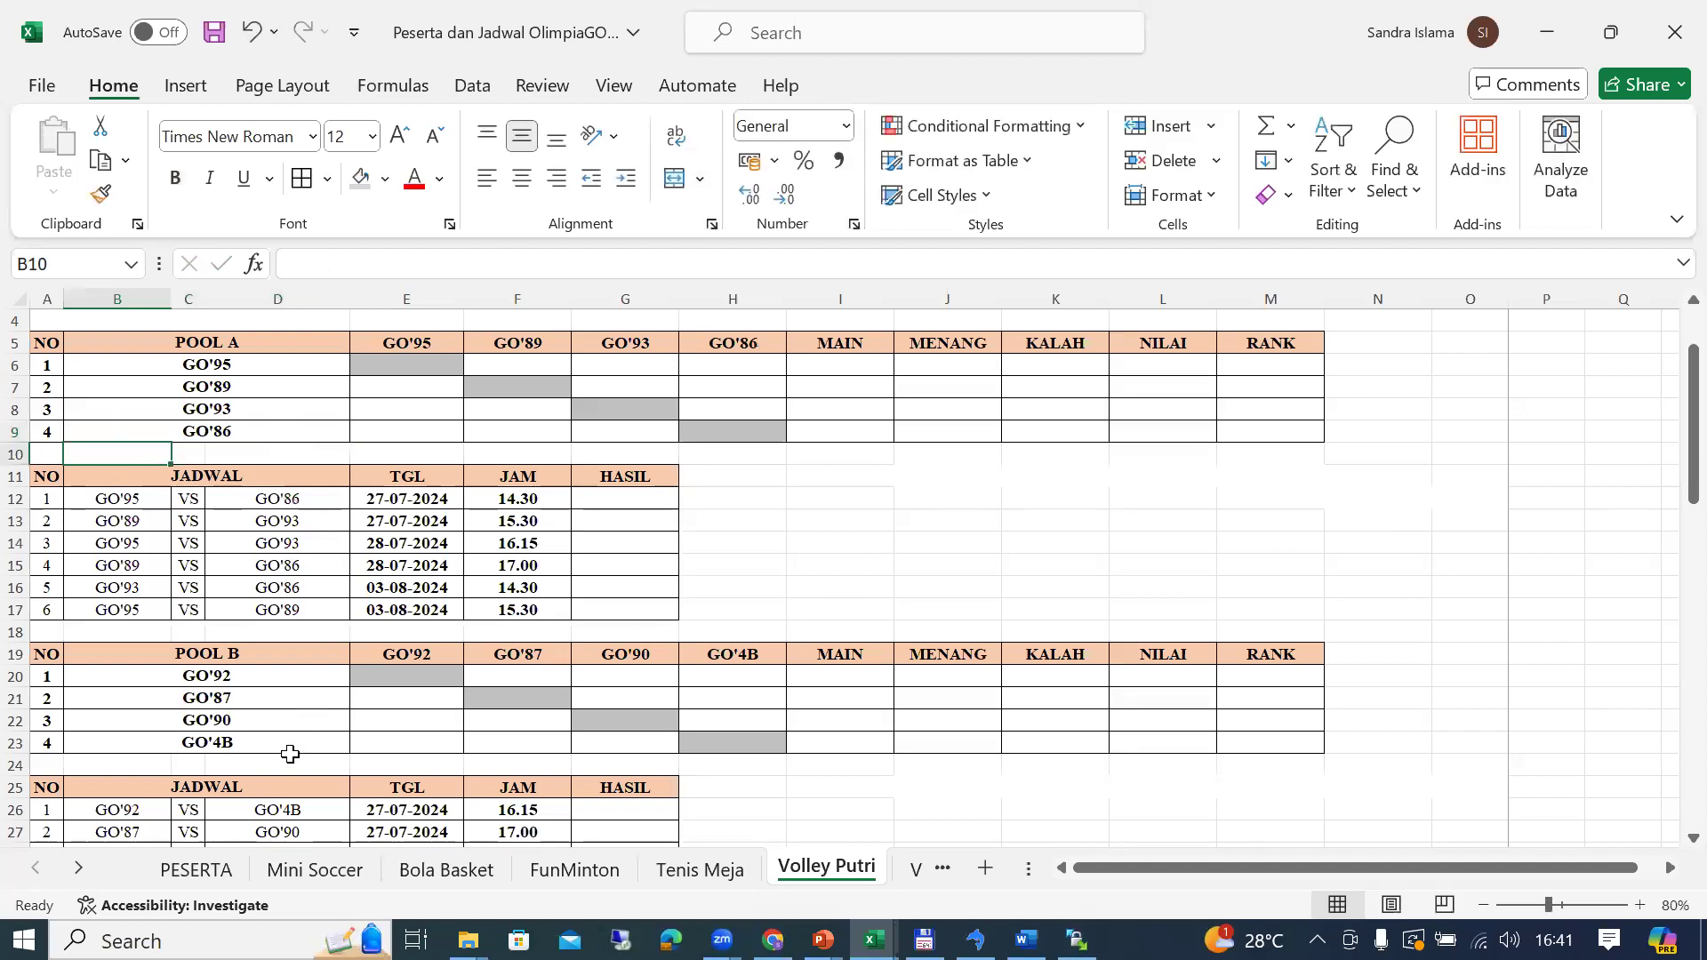
# Step: Set the fourth Pool B team on the Volley Putri sheet to GO'96
pyautogui.doubleClick(289, 742)
pyautogui.press('BackSpace')
pyautogui.press('BackSpace')
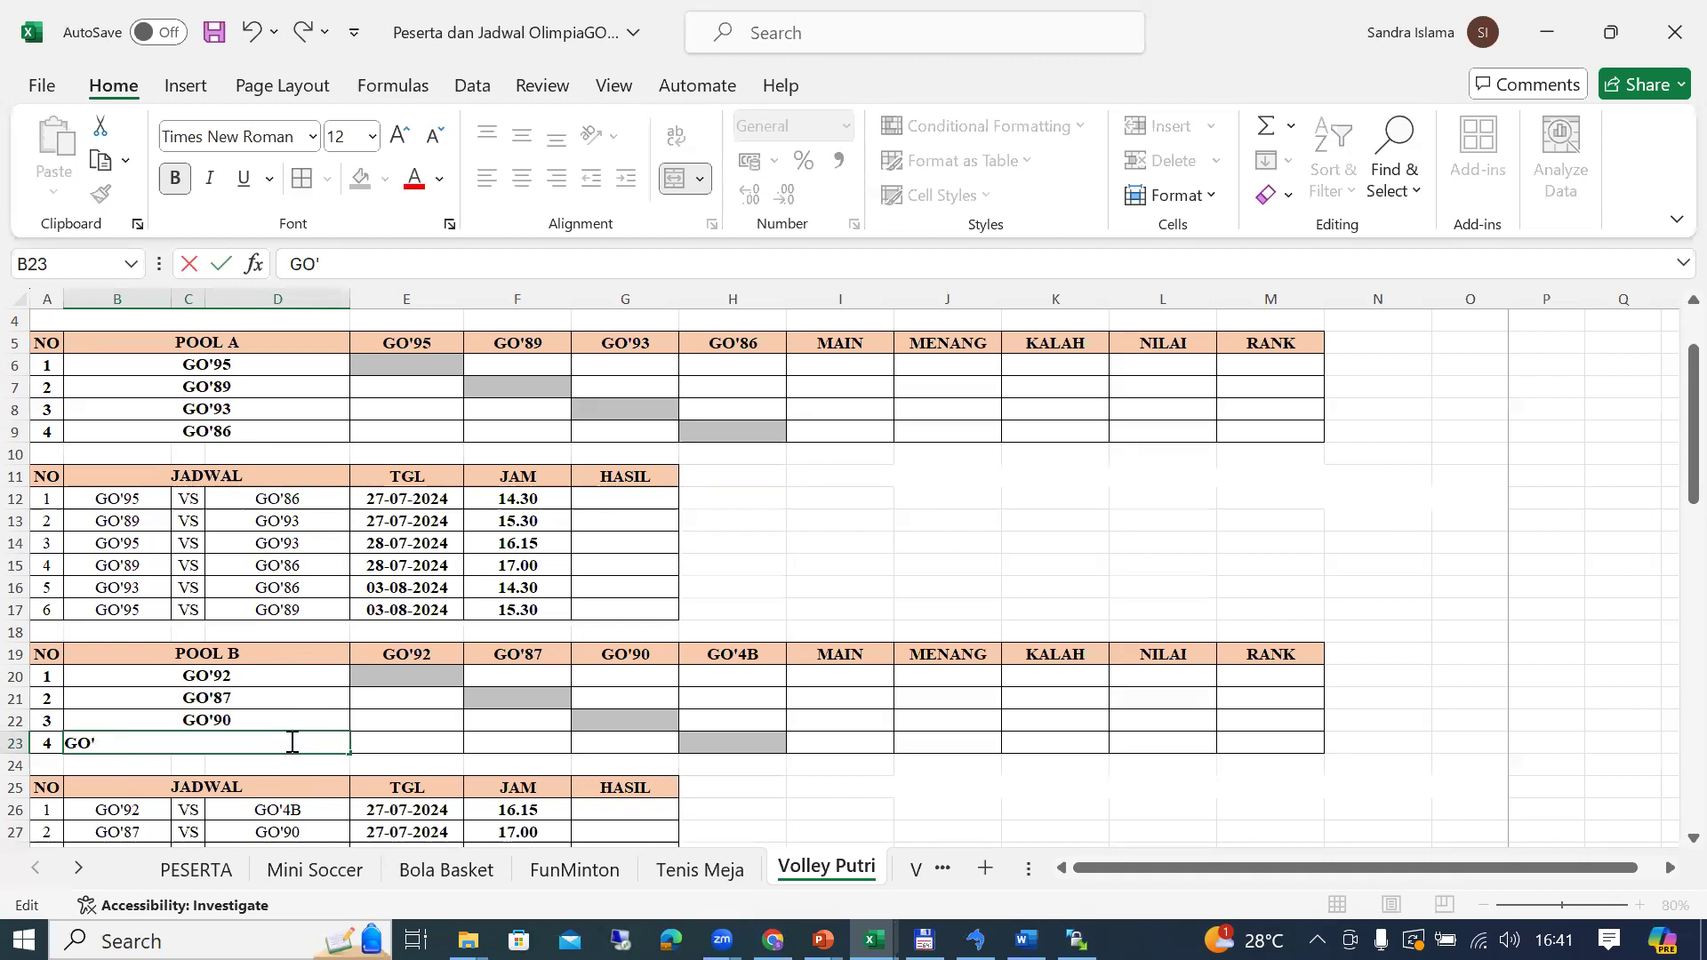
pyautogui.press('Return')
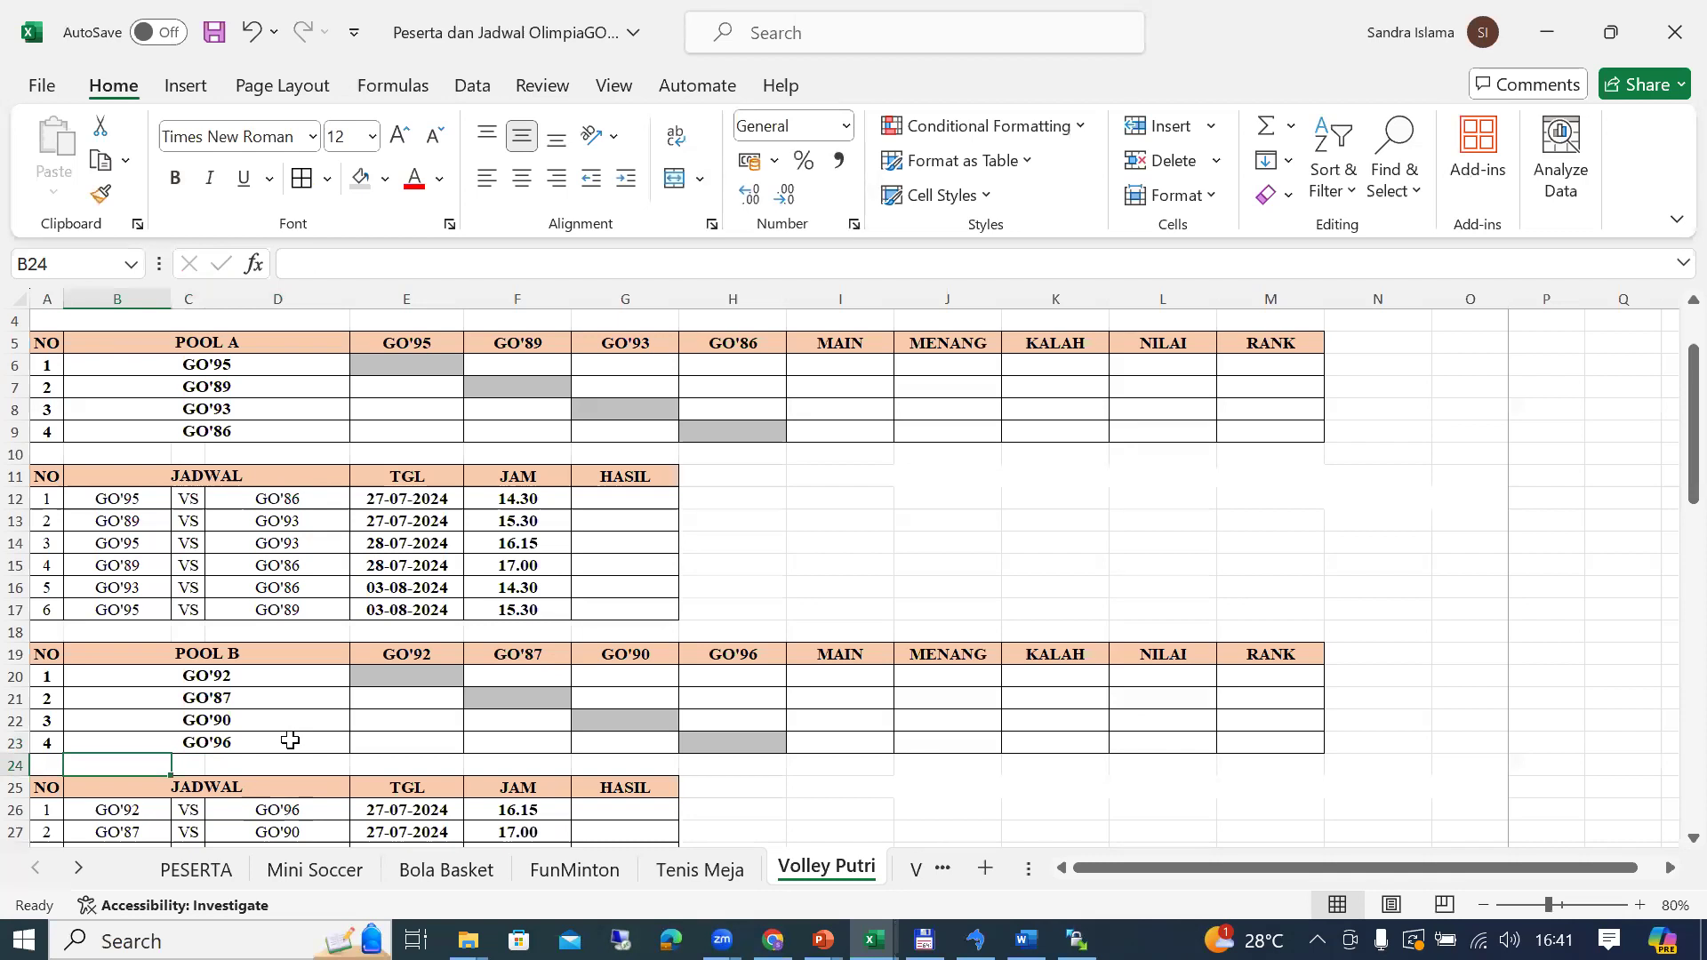
# Step: Review the pools, match schedule, knockout bracket and point table on the Volley Putri and Volley Putra sheets
pyautogui.moveTo(1669, 485); pyautogui.dragTo(1668, 395)
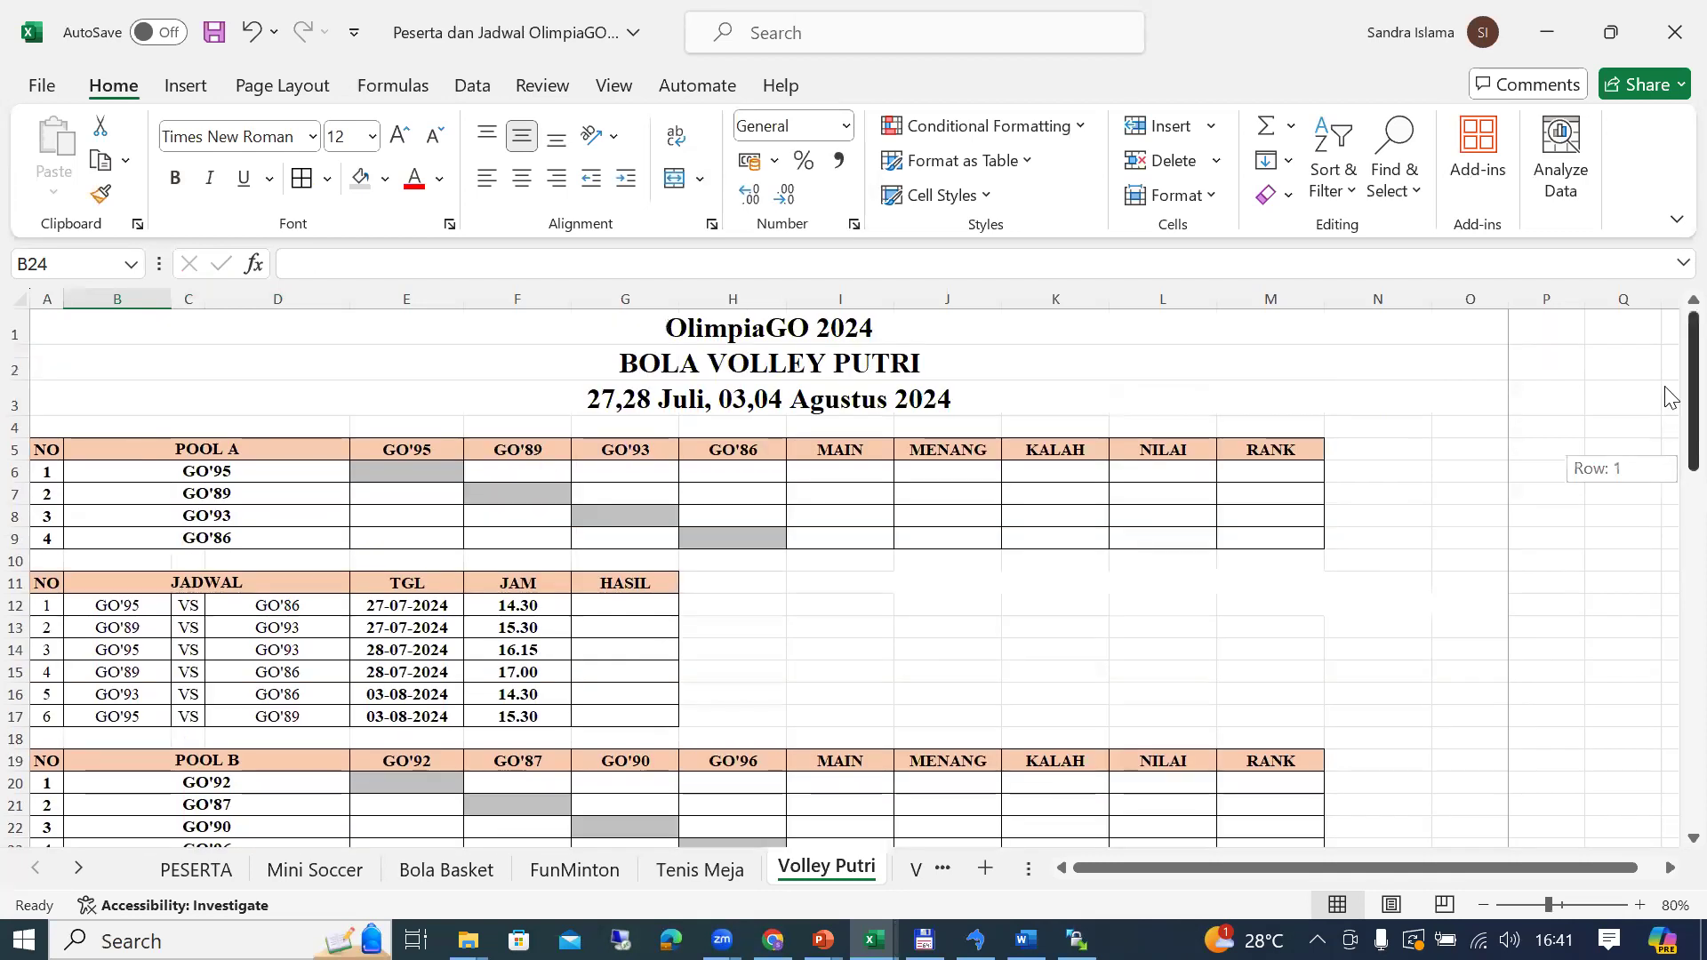
pyautogui.moveTo(1668, 395); pyautogui.dragTo(1668, 395)
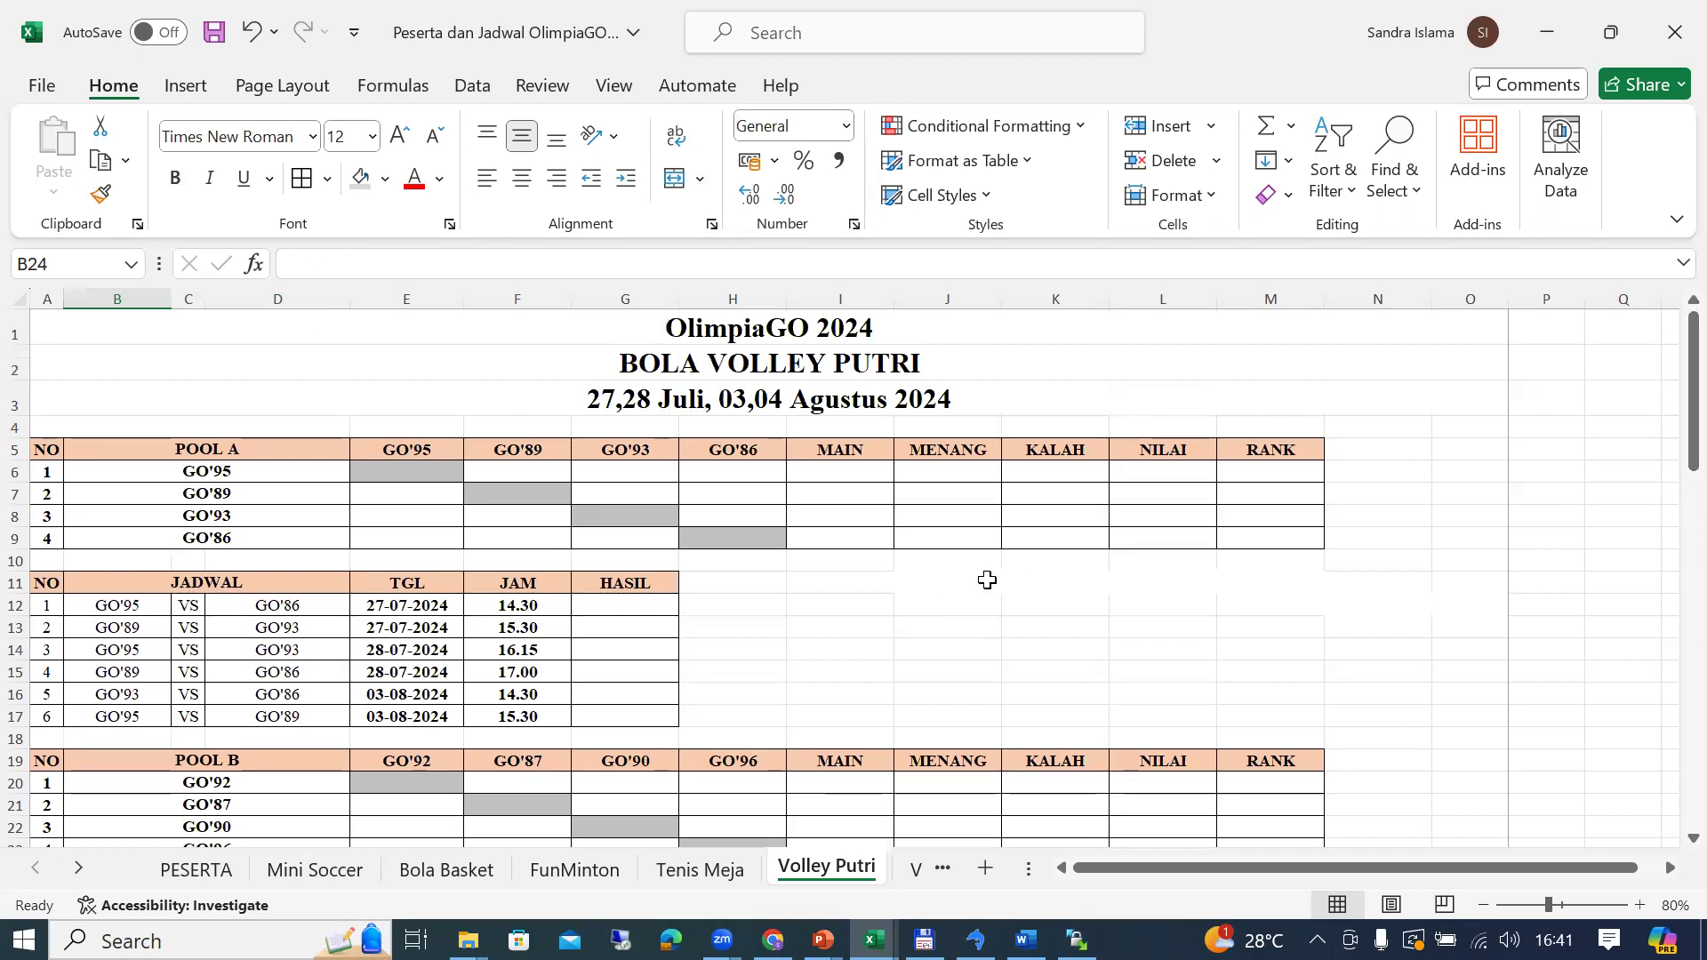
pyautogui.moveTo(1665, 430); pyautogui.dragTo(1650, 709)
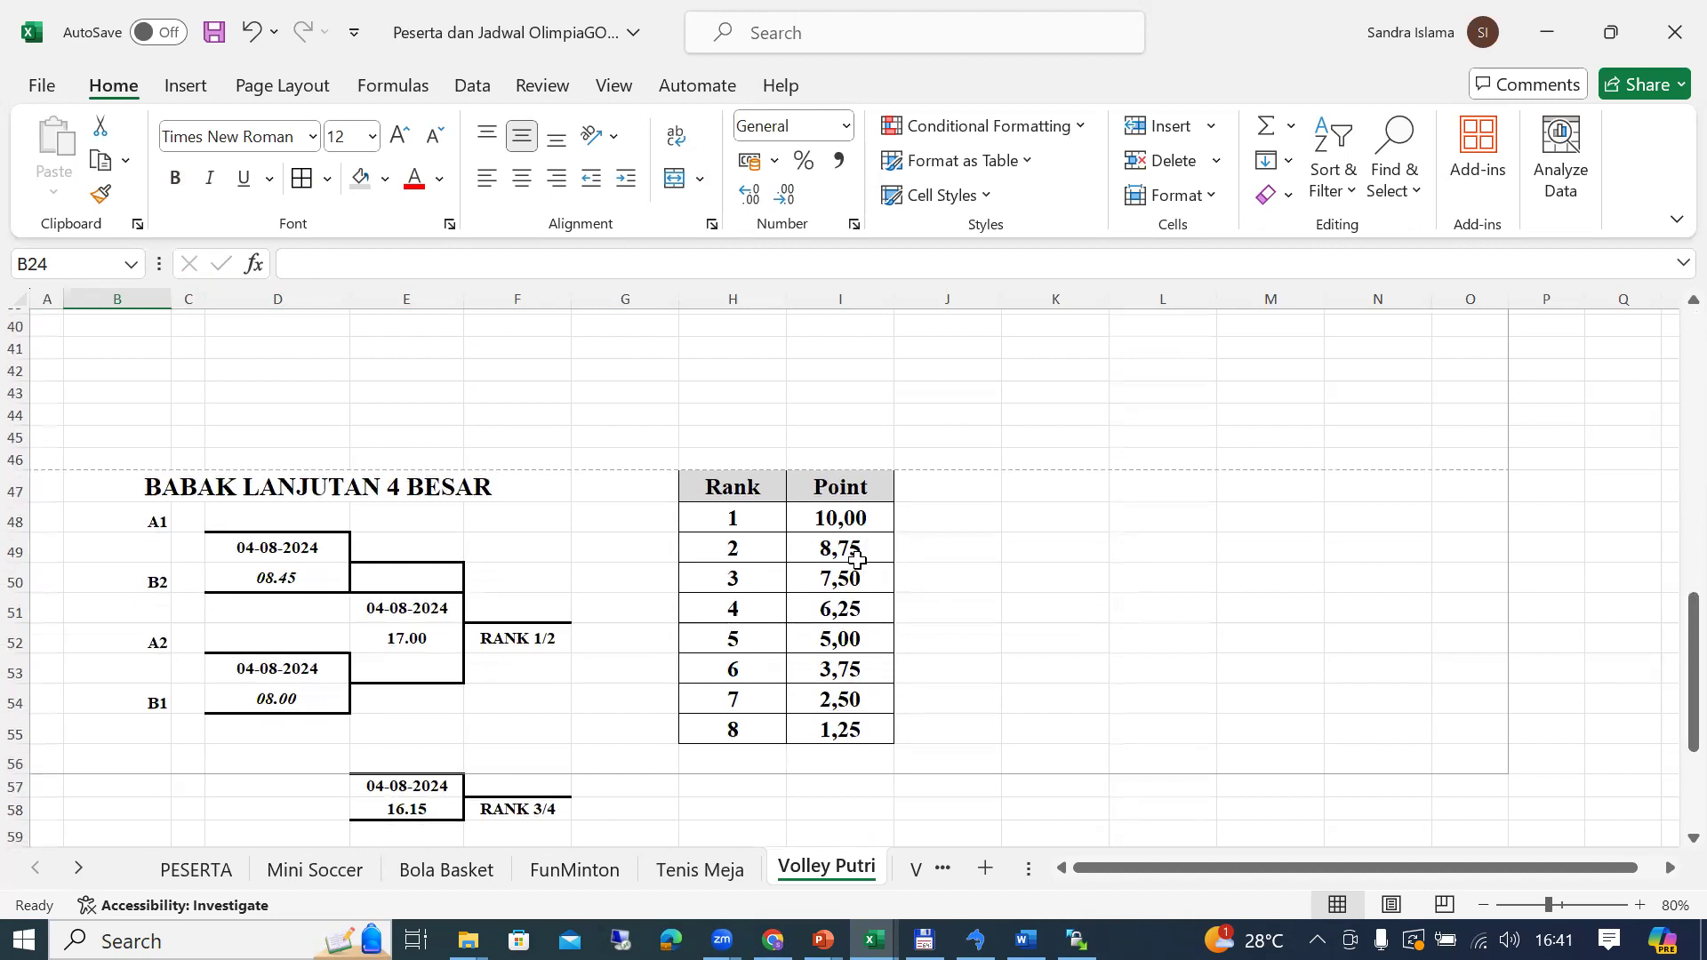
pyautogui.click(916, 869)
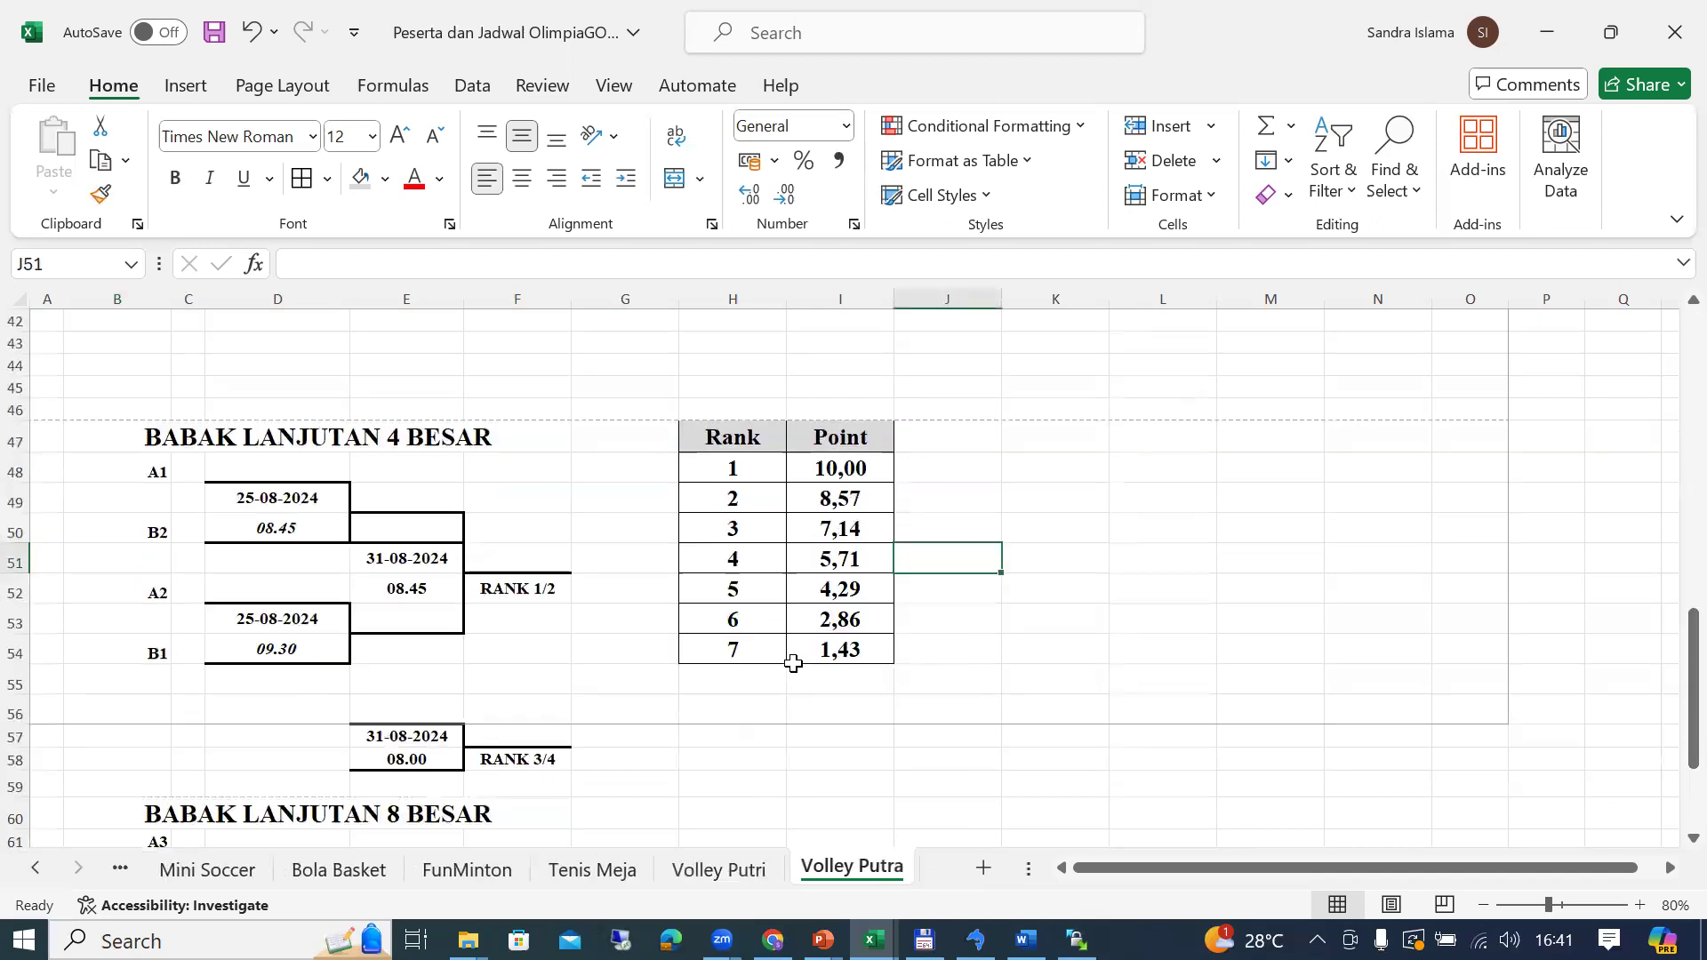
pyautogui.moveTo(1693, 708); pyautogui.dragTo(1669, 397)
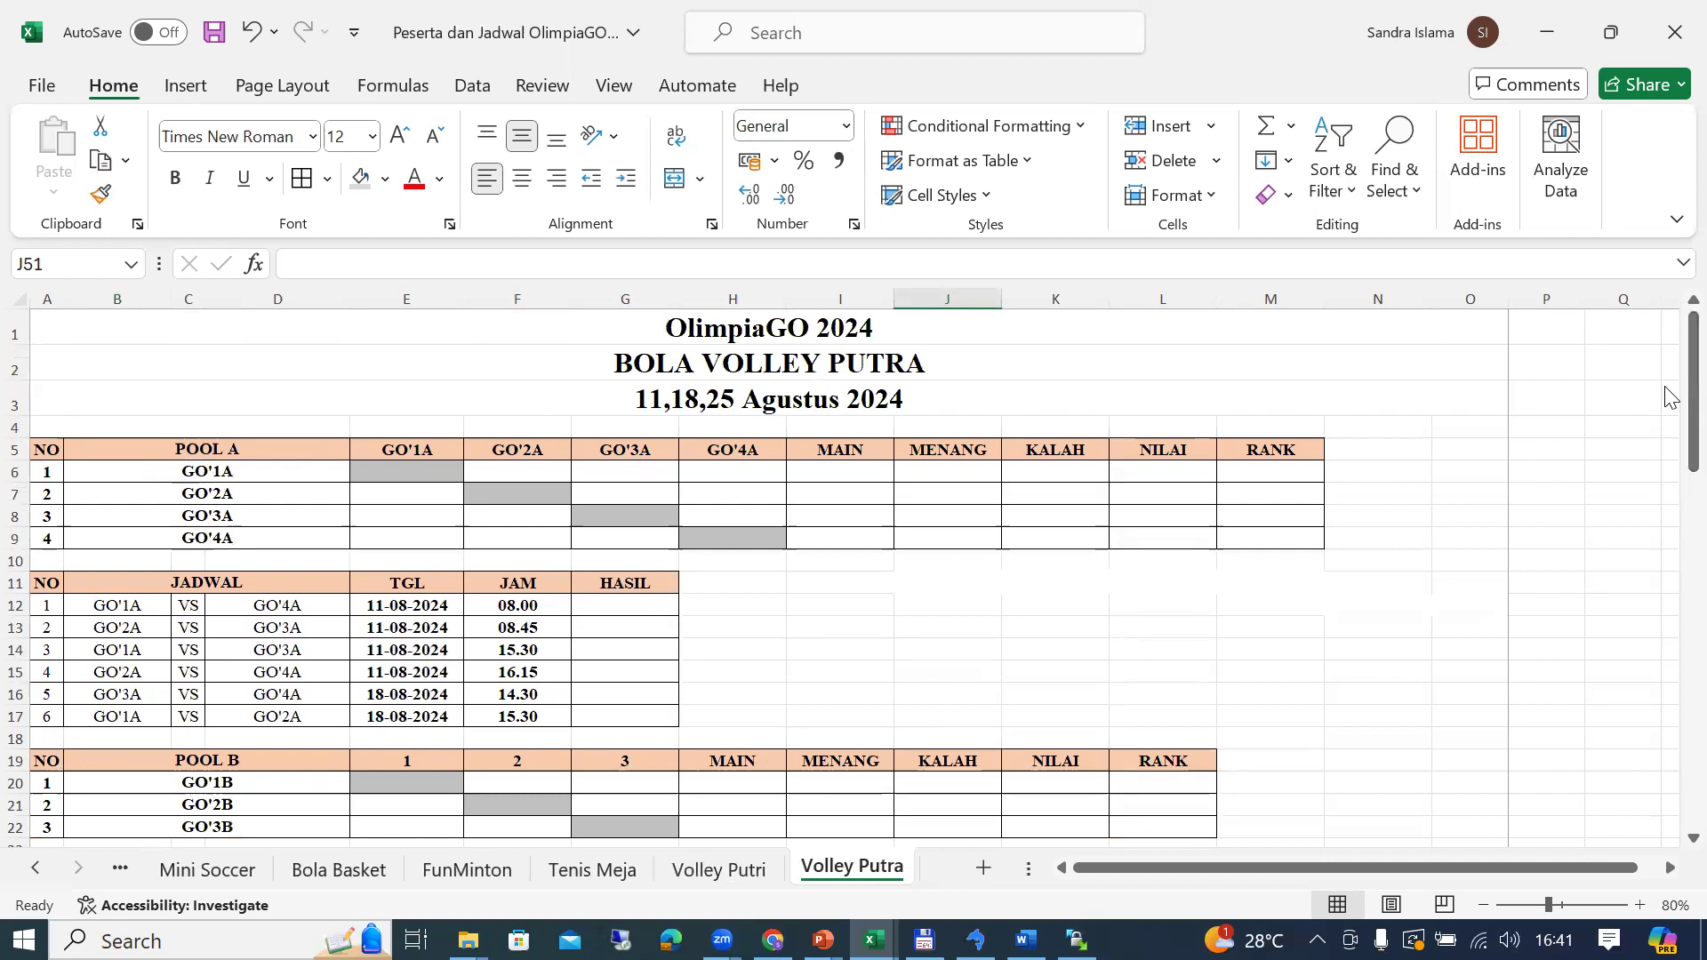
pyautogui.moveTo(1669, 398); pyautogui.dragTo(1669, 471)
pyautogui.moveTo(1668, 473); pyautogui.dragTo(1665, 640)
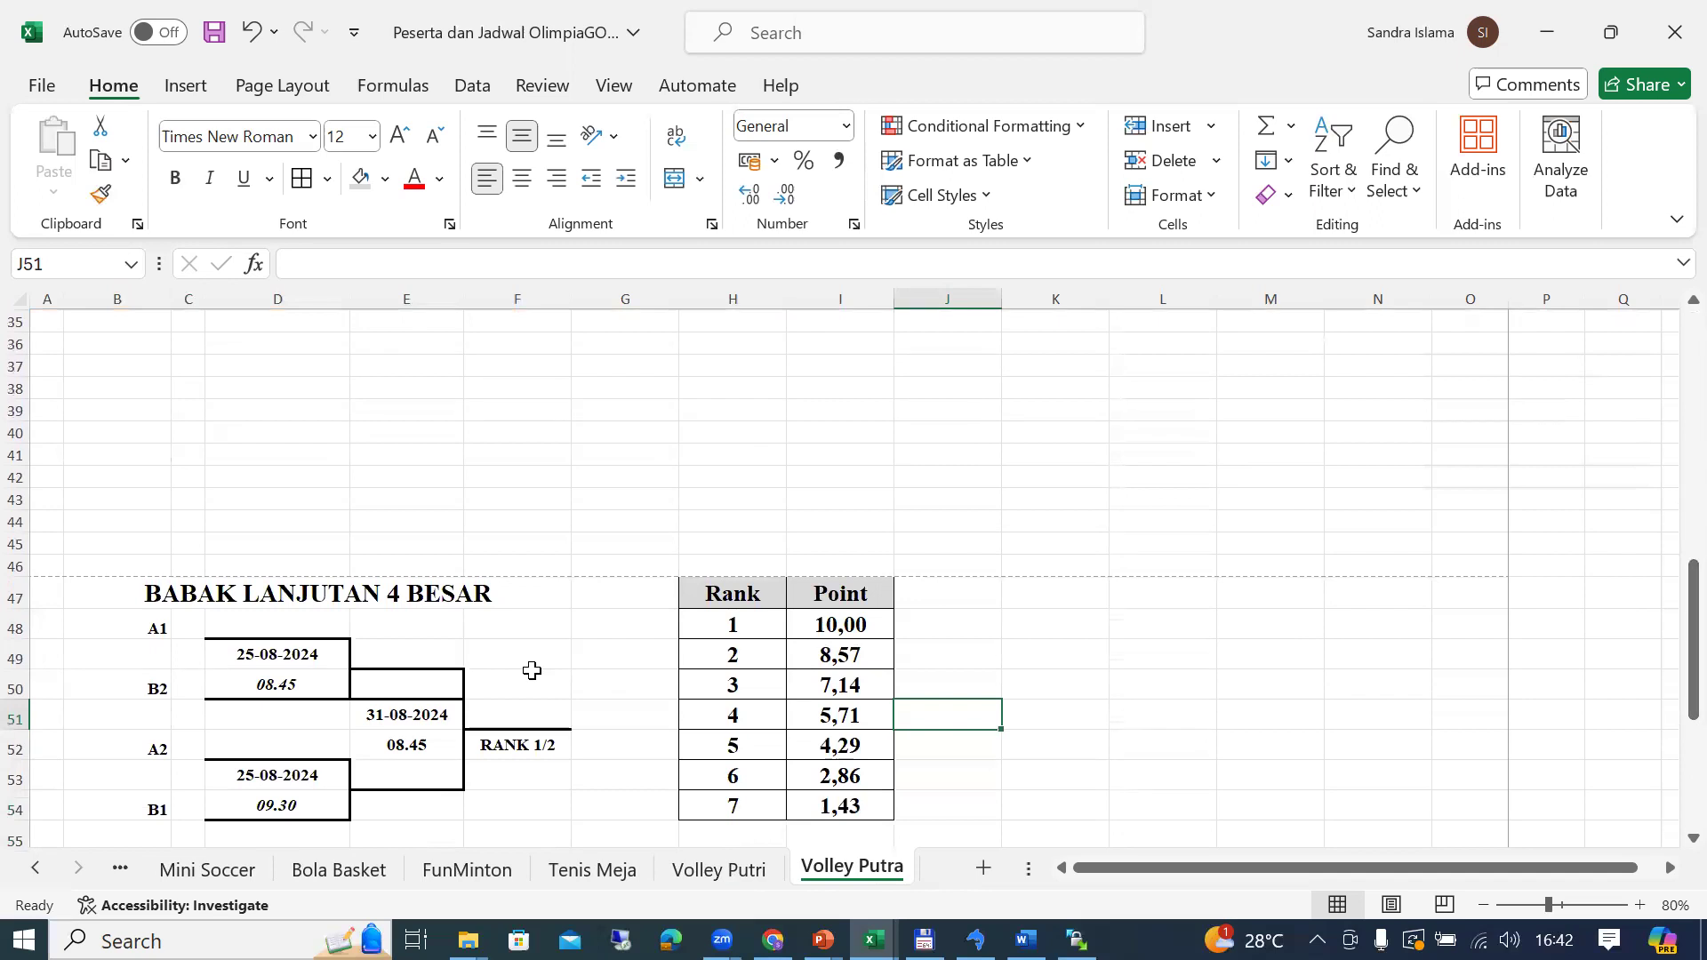
pyautogui.moveTo(1666, 602); pyautogui.dragTo(1668, 353)
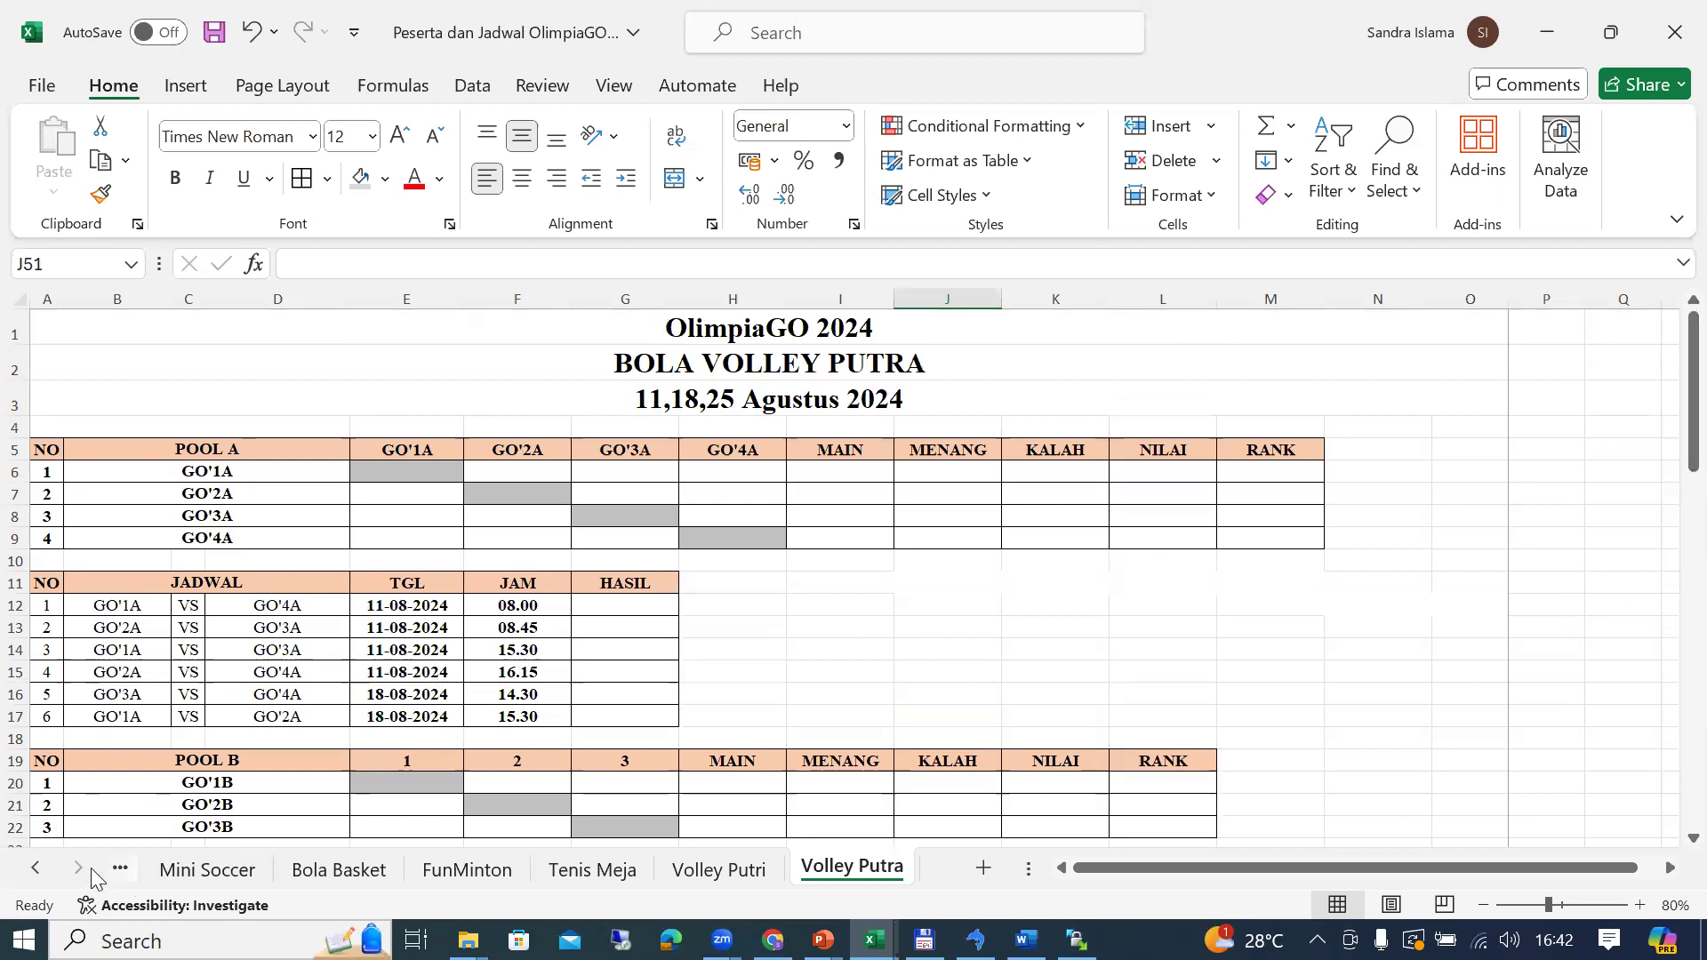
# Step: Copy the seven Bola Volley Putra teams, GO'84 through GO'96, from the PESERTA sheet
pyautogui.click(34, 876)
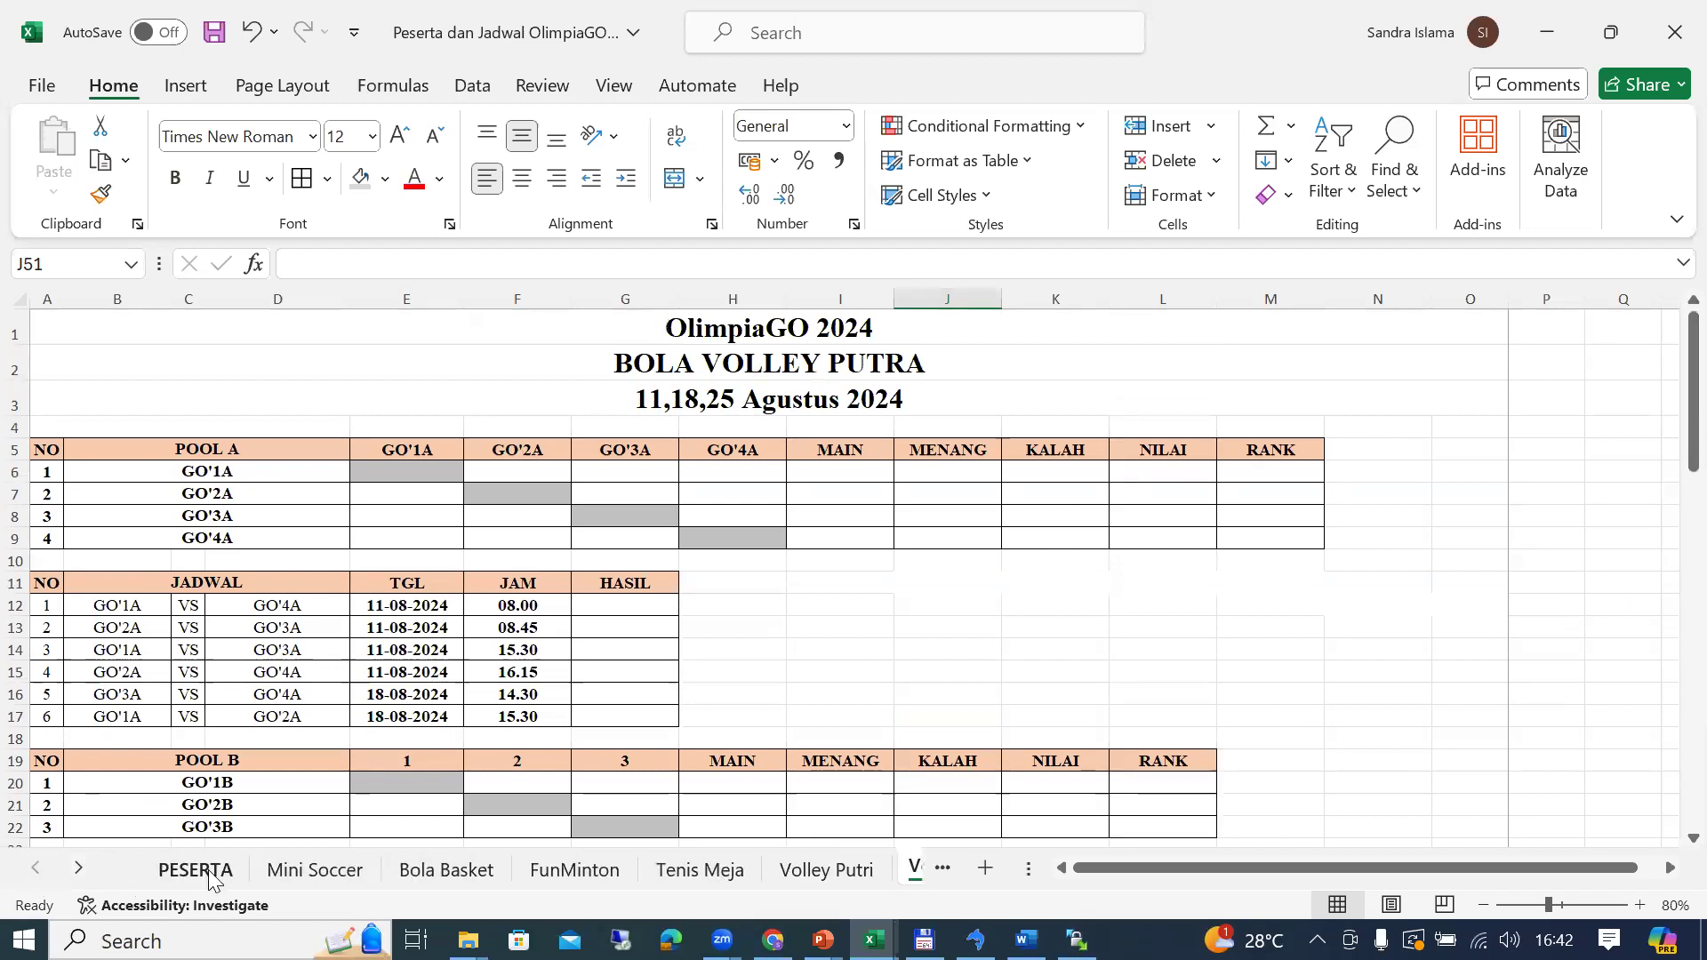
pyautogui.click(210, 876)
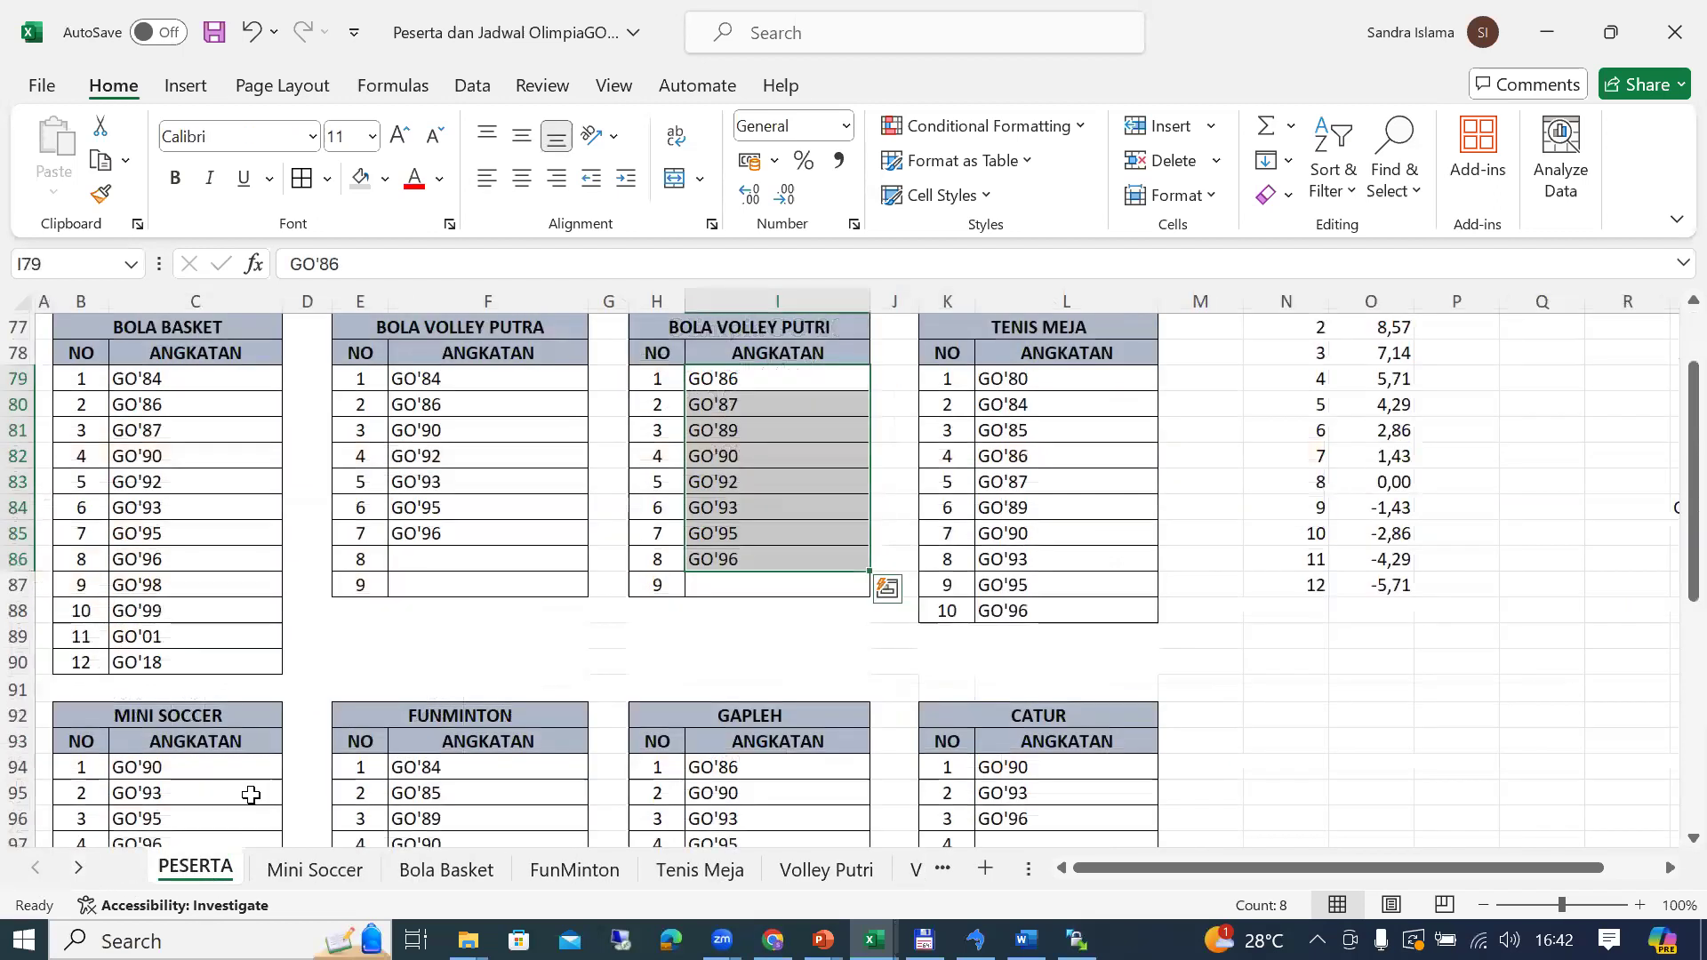
pyautogui.click(473, 380)
pyautogui.keyDown('shift'); pyautogui.click(511, 535); pyautogui.keyUp('shift')
pyautogui.hotkey('ctrl', 'c')
# Step: Switch to wheelofnames.com, remove the drawn GO'86 and replace the remaining entry with the copied Volley Putra teams
pyautogui.hotkey('alt', 'Tab')
pyautogui.click(1200, 620)
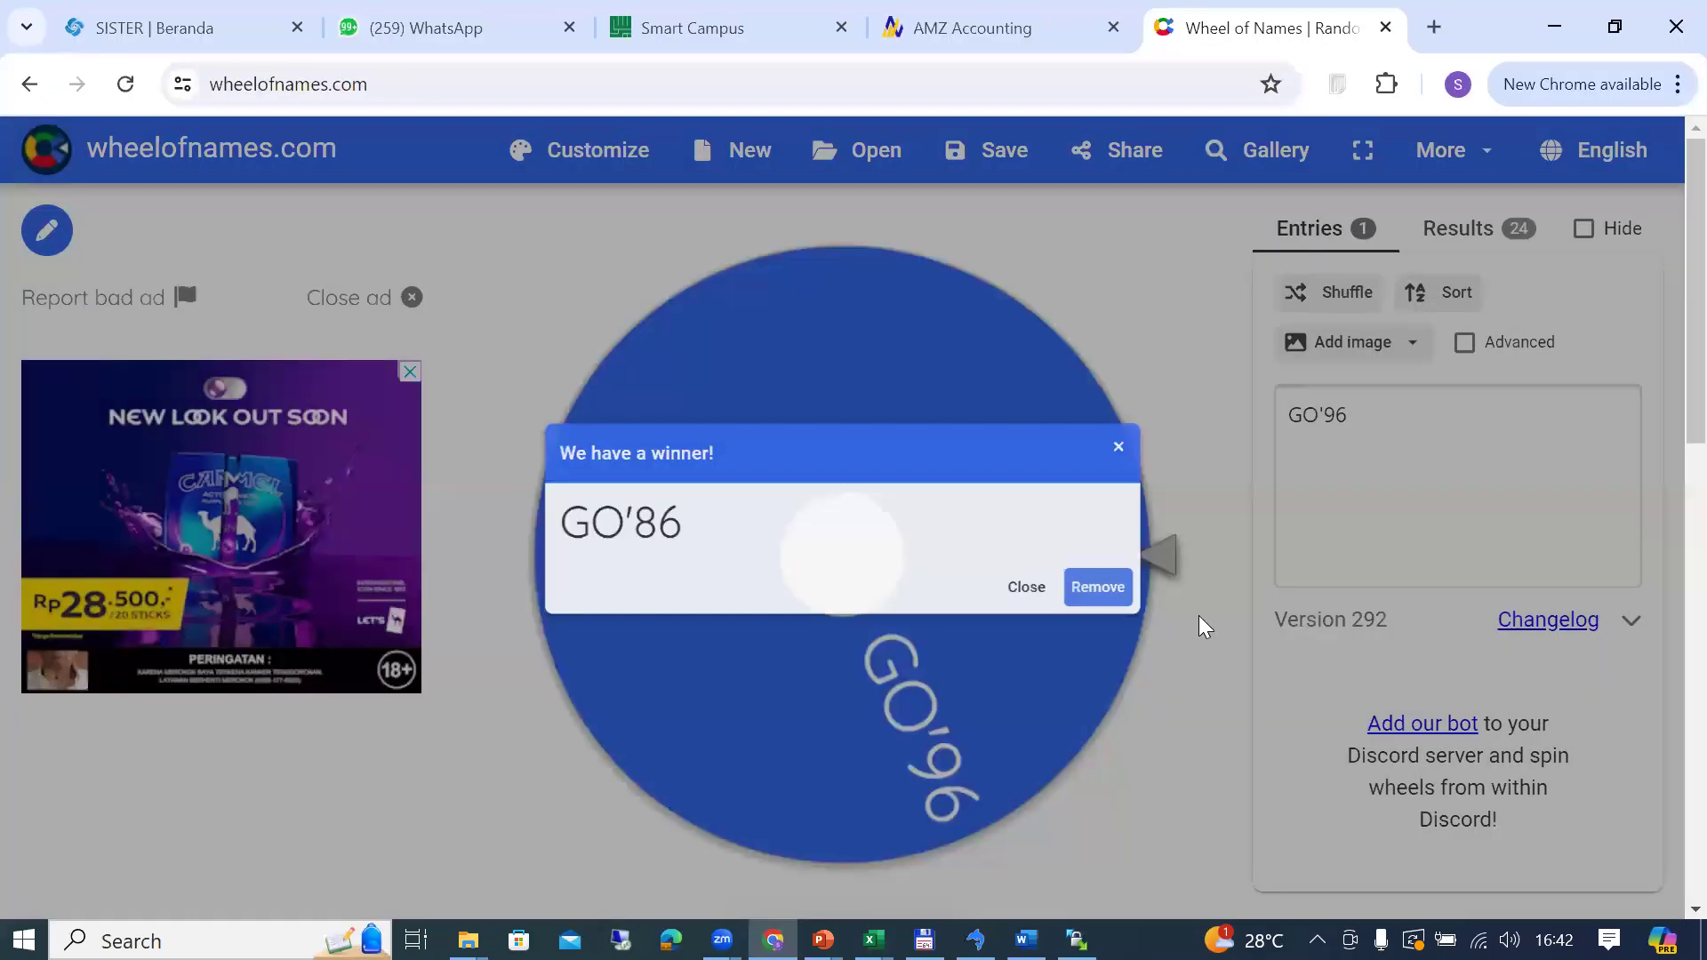
pyautogui.click(1425, 411)
pyautogui.hotkey('ctrl', 'a')
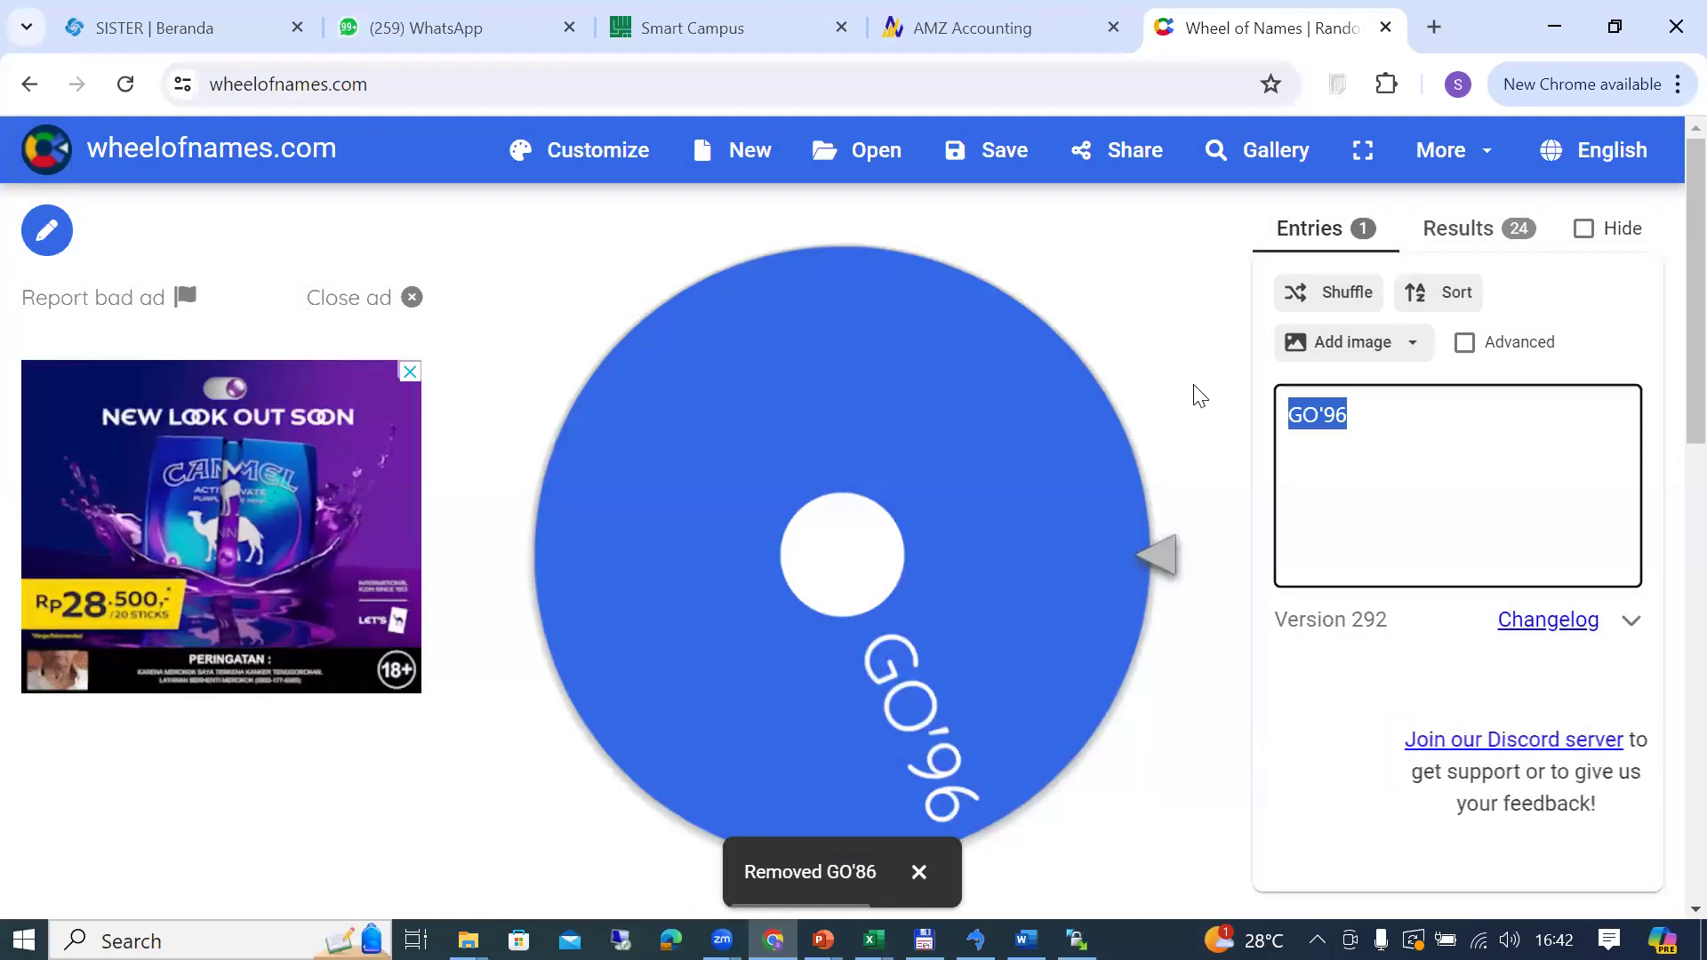
pyautogui.hotkey('ctrl', 'v')
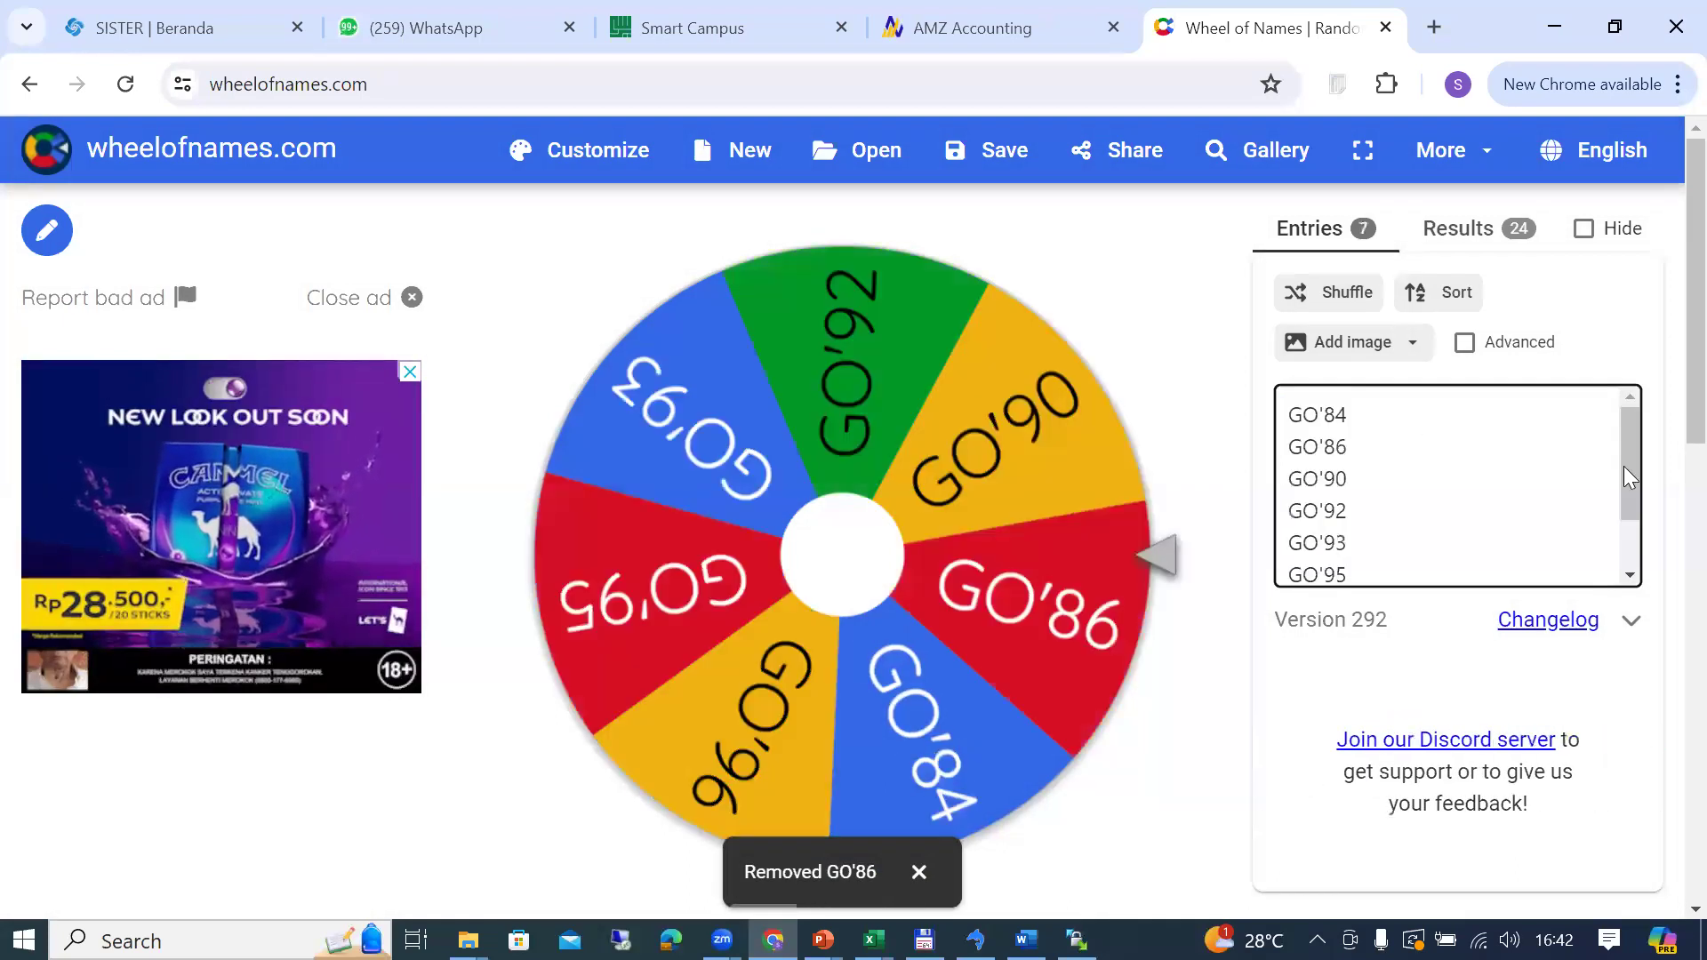
pyautogui.moveTo(1639, 434); pyautogui.dragTo(1644, 532)
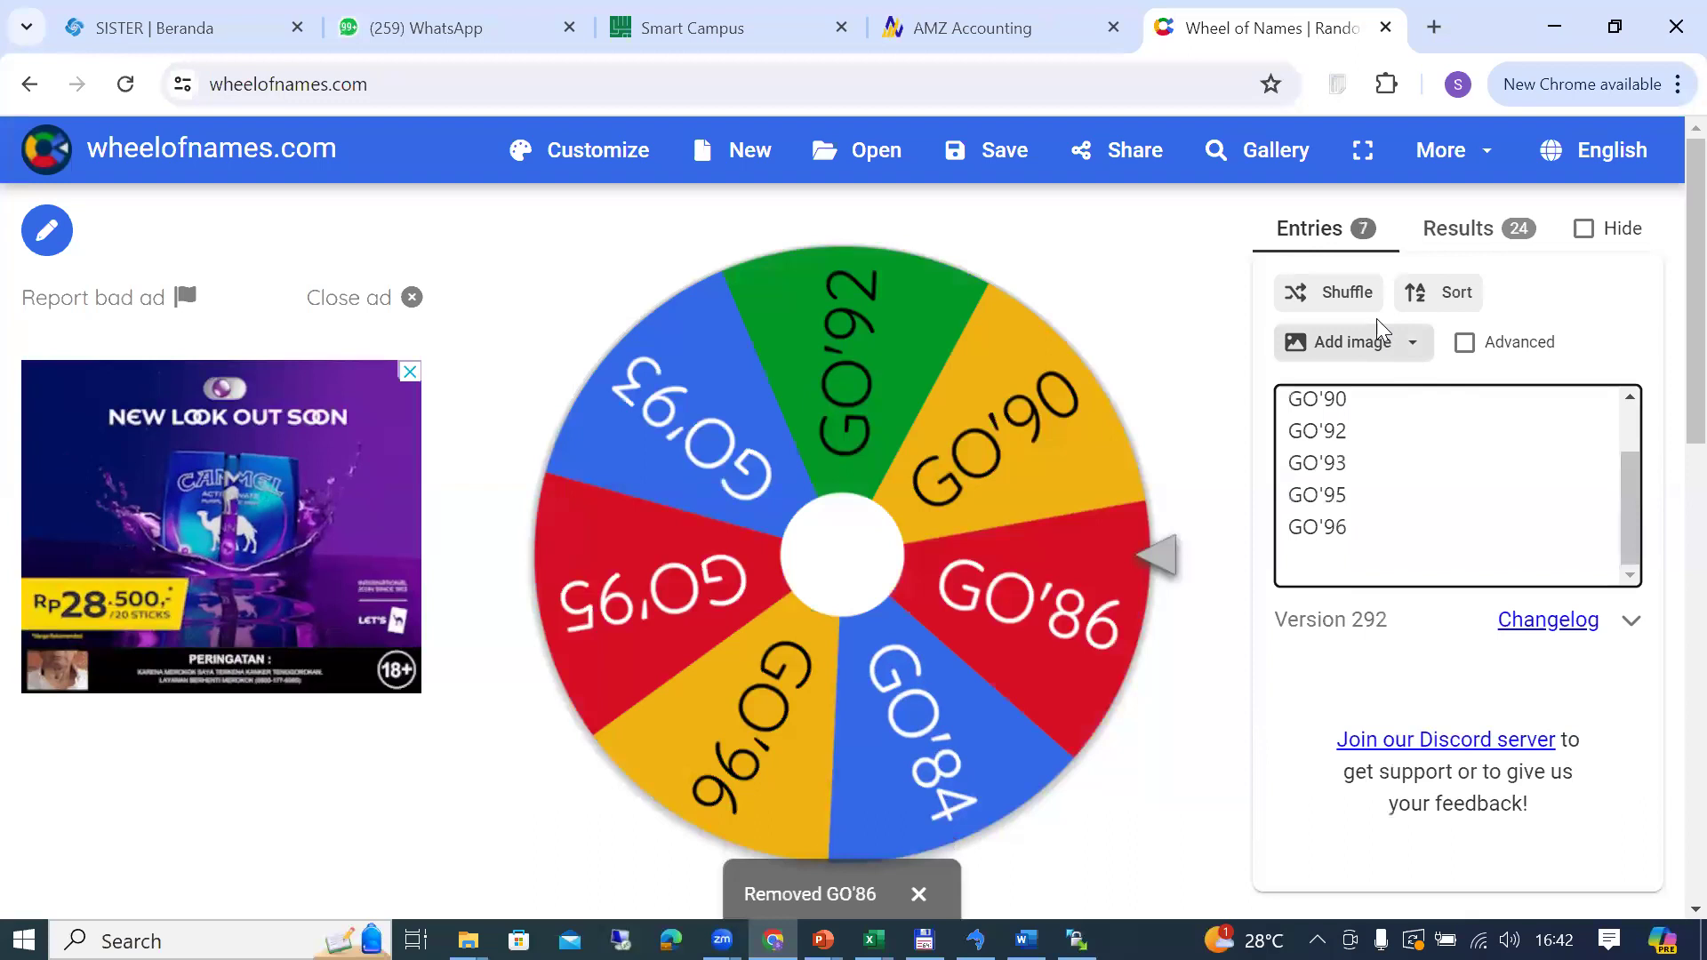
# Step: Shuffle the seven wheel entries several times and spin the wheel for the first Pool A team
pyautogui.click(1353, 300)
pyautogui.click(1355, 302)
pyautogui.click(1357, 305)
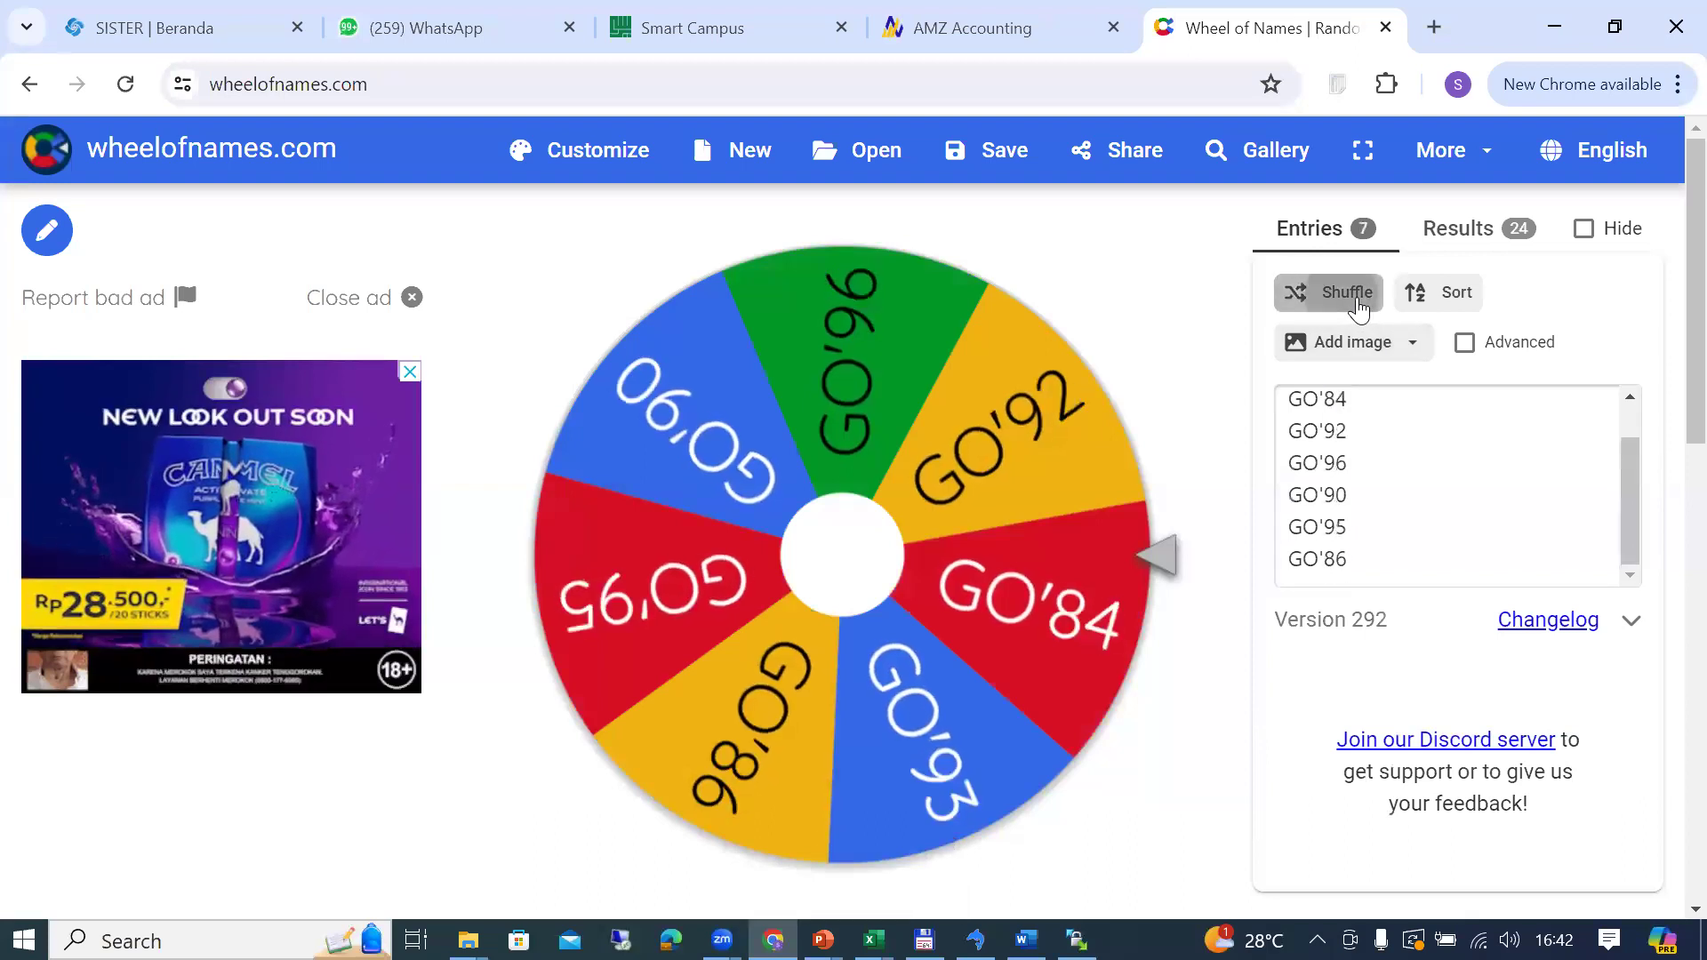
pyautogui.click(1358, 305)
pyautogui.click(1358, 305)
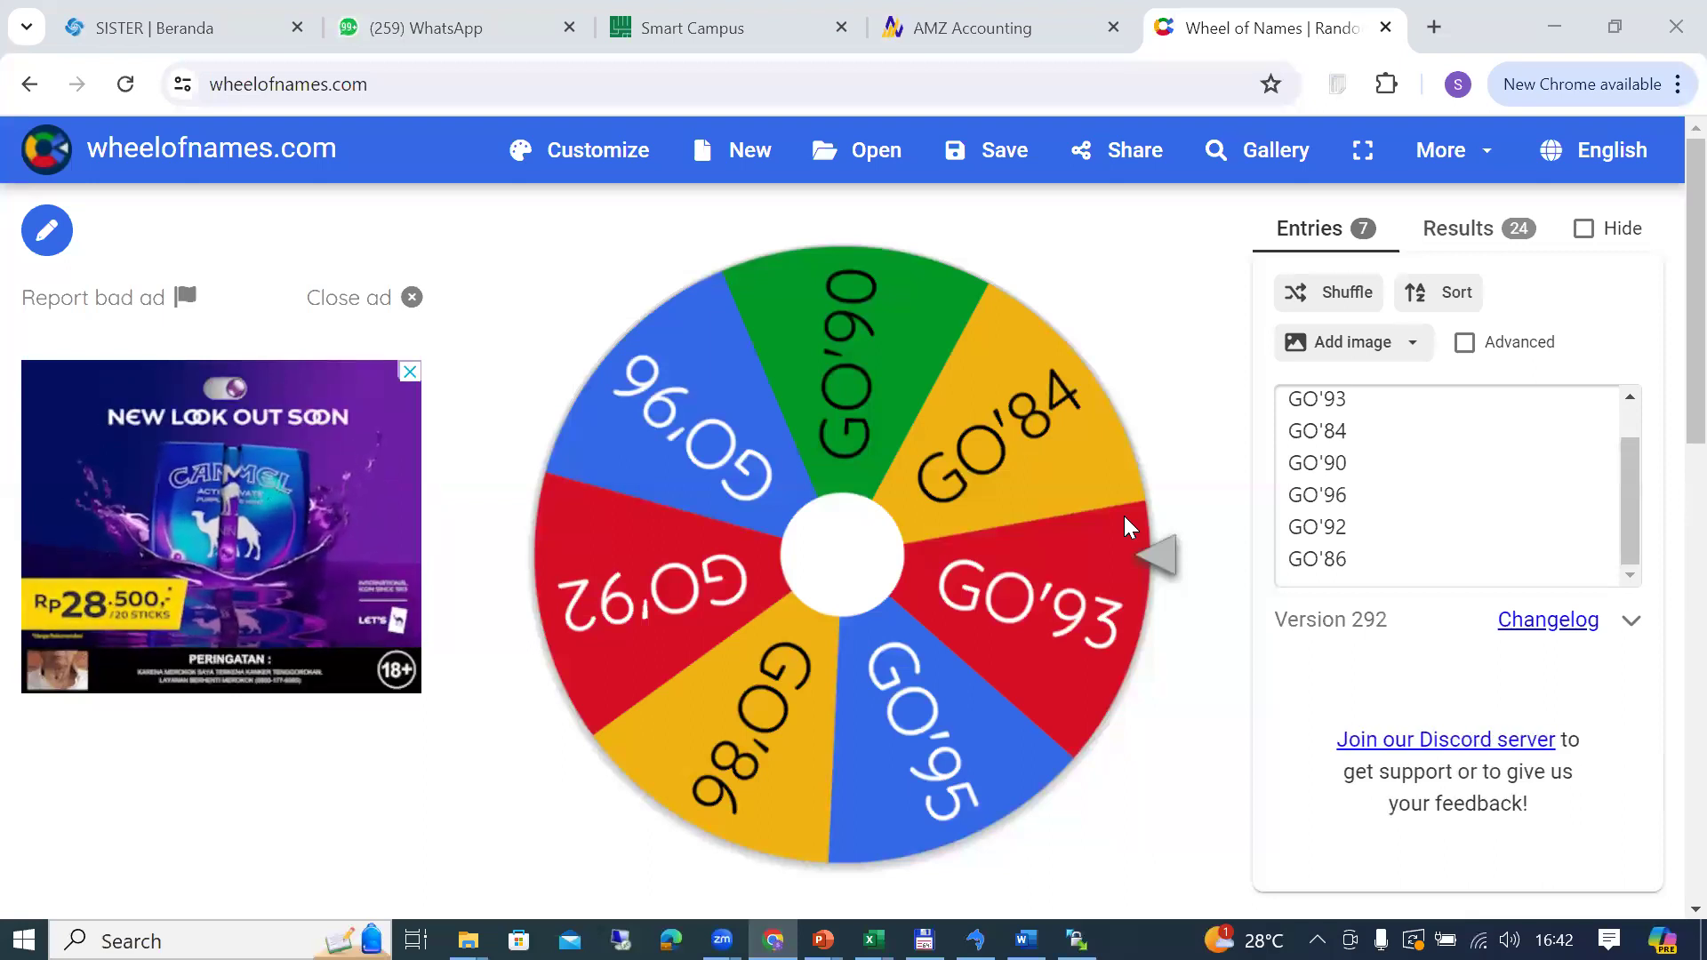
pyautogui.click(816, 480)
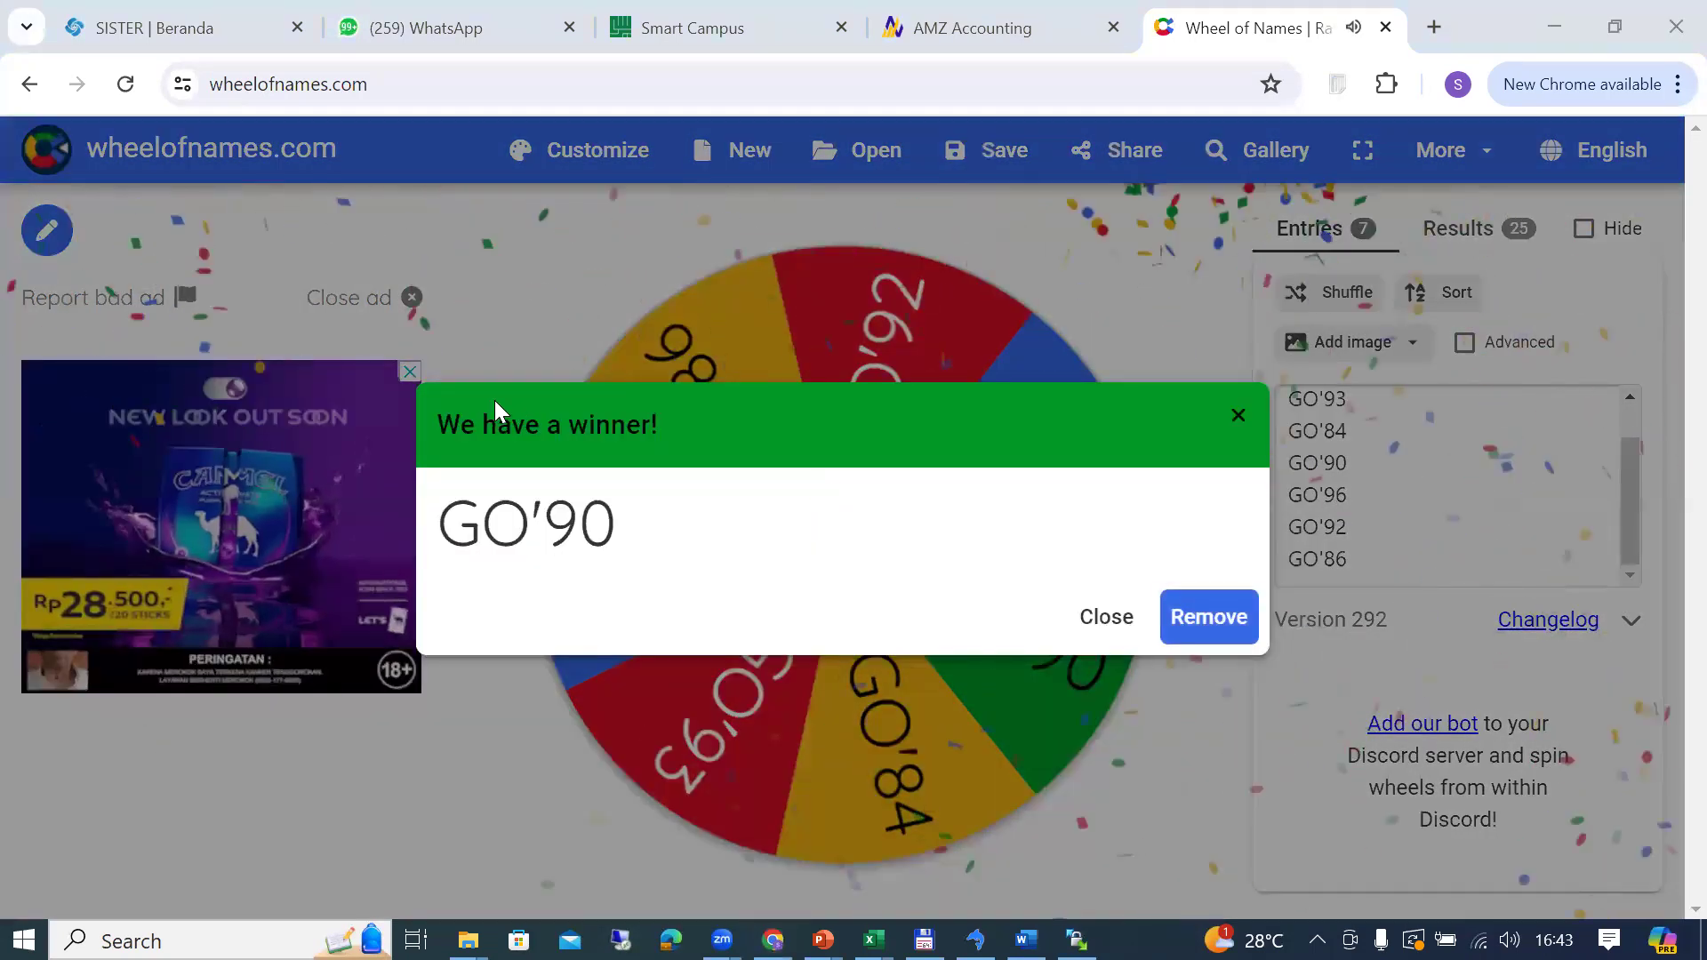
# Step: Switch to Excel and set the first Pool A team on the Volley Putra sheet to GO'90
pyautogui.hotkey('alt', 'Tab')
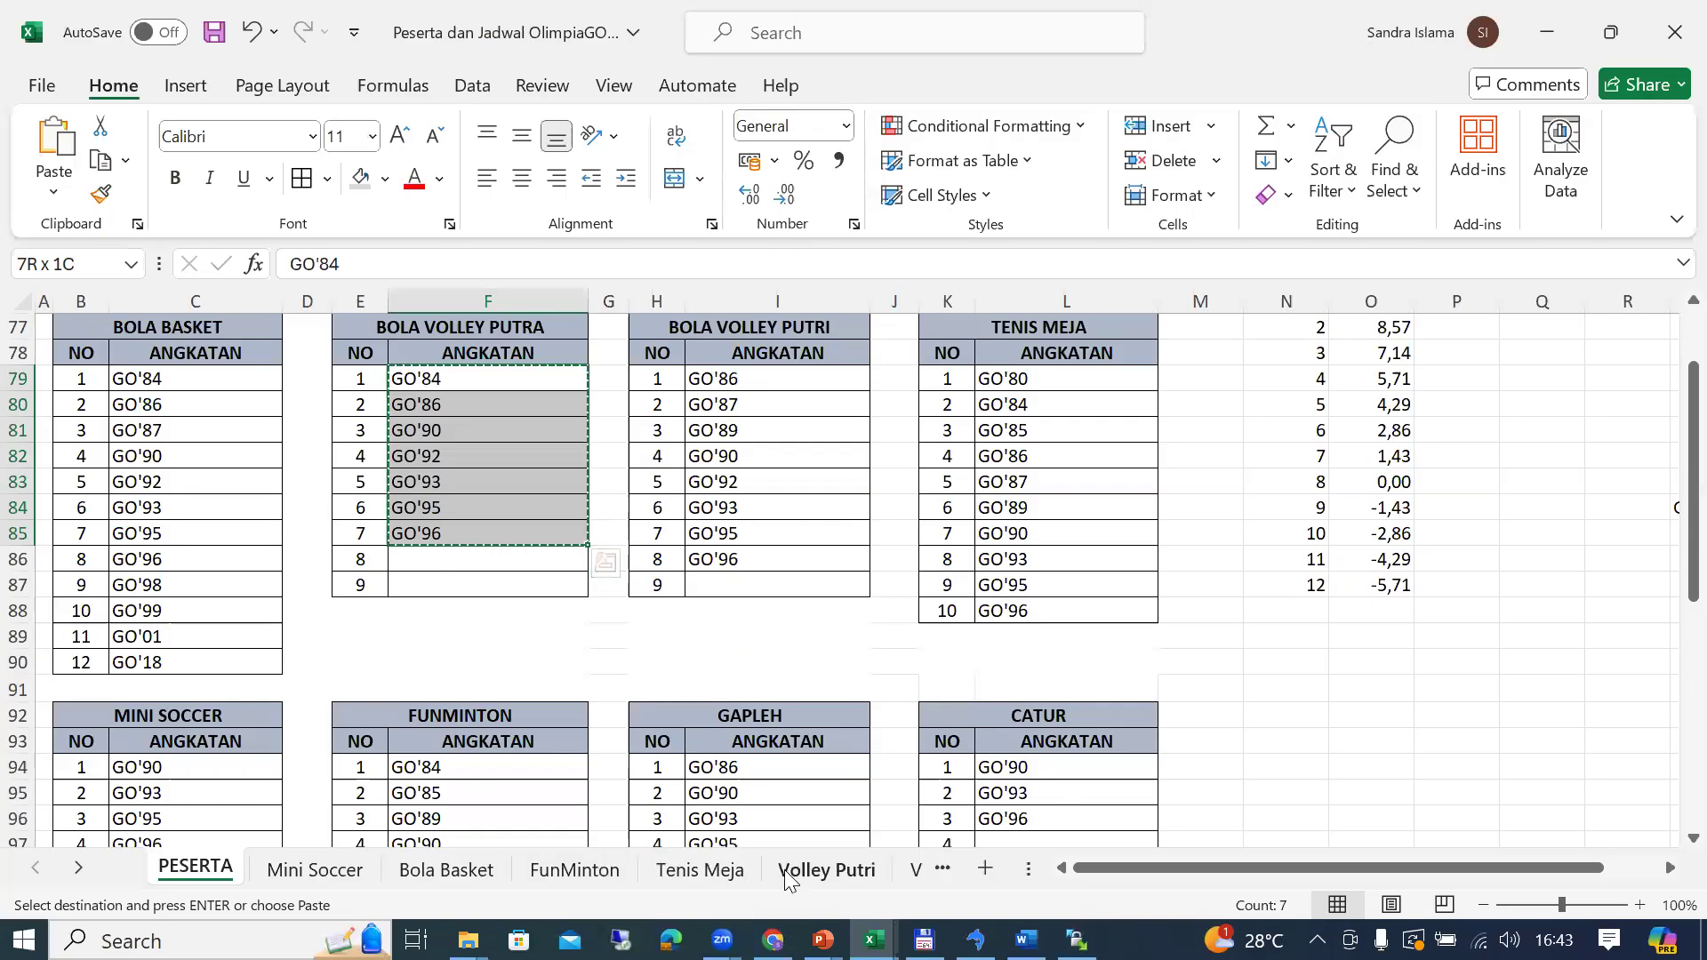
pyautogui.click(916, 871)
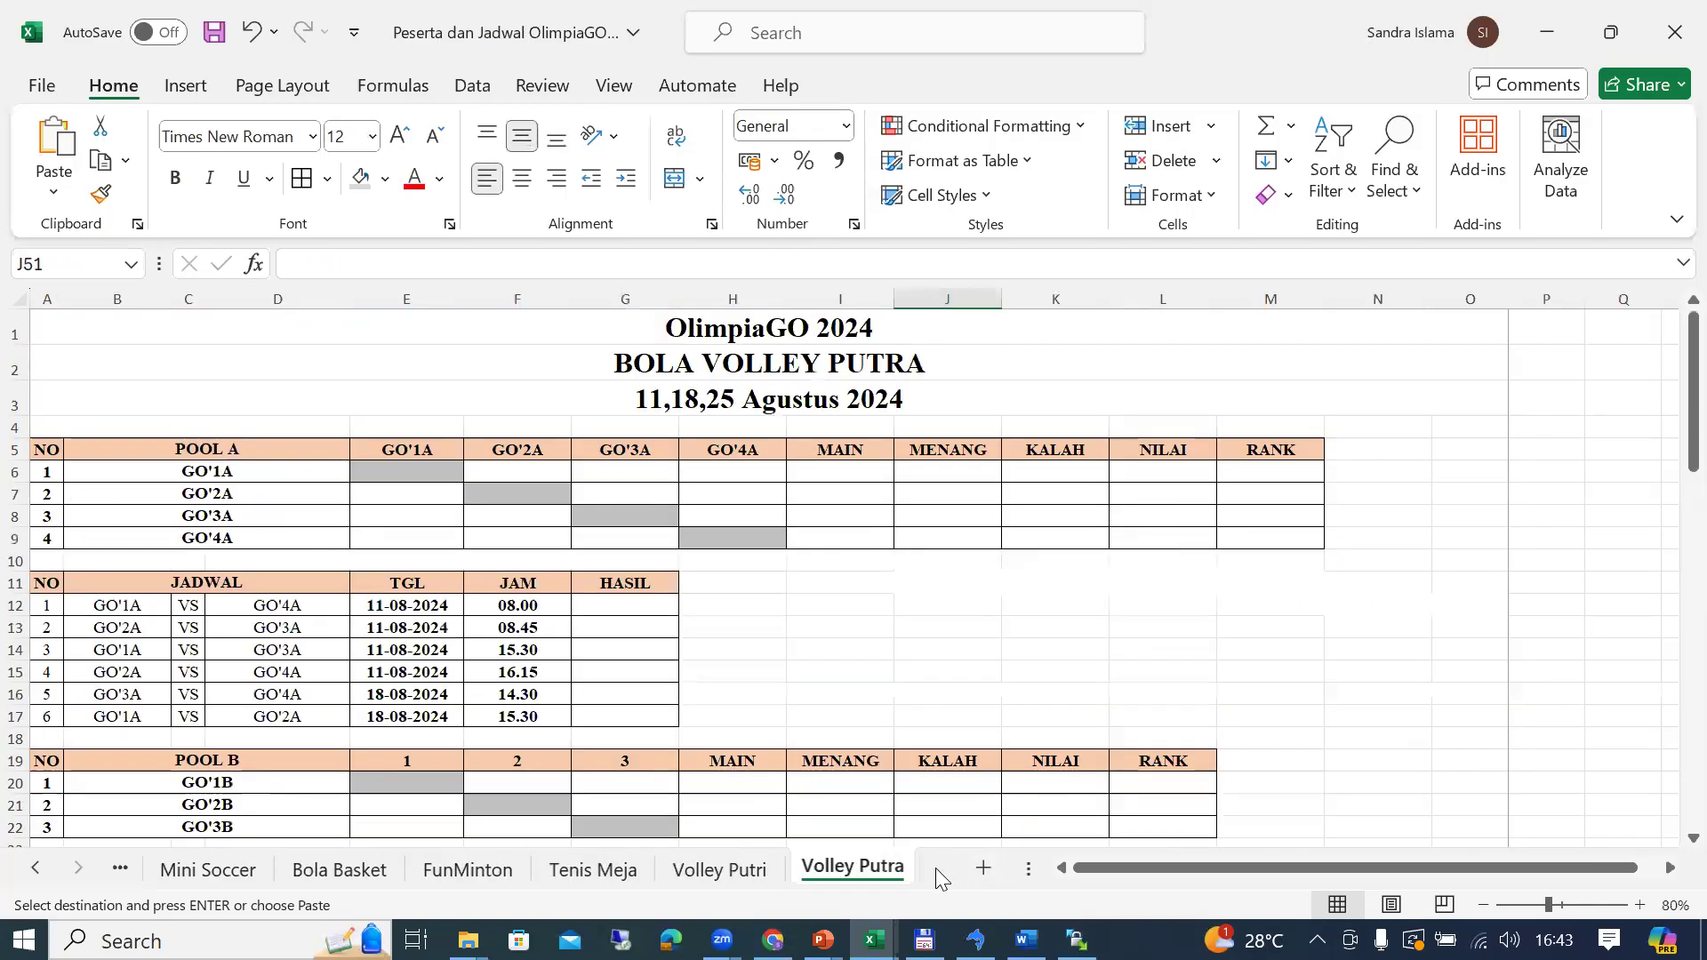
pyautogui.doubleClick(284, 475)
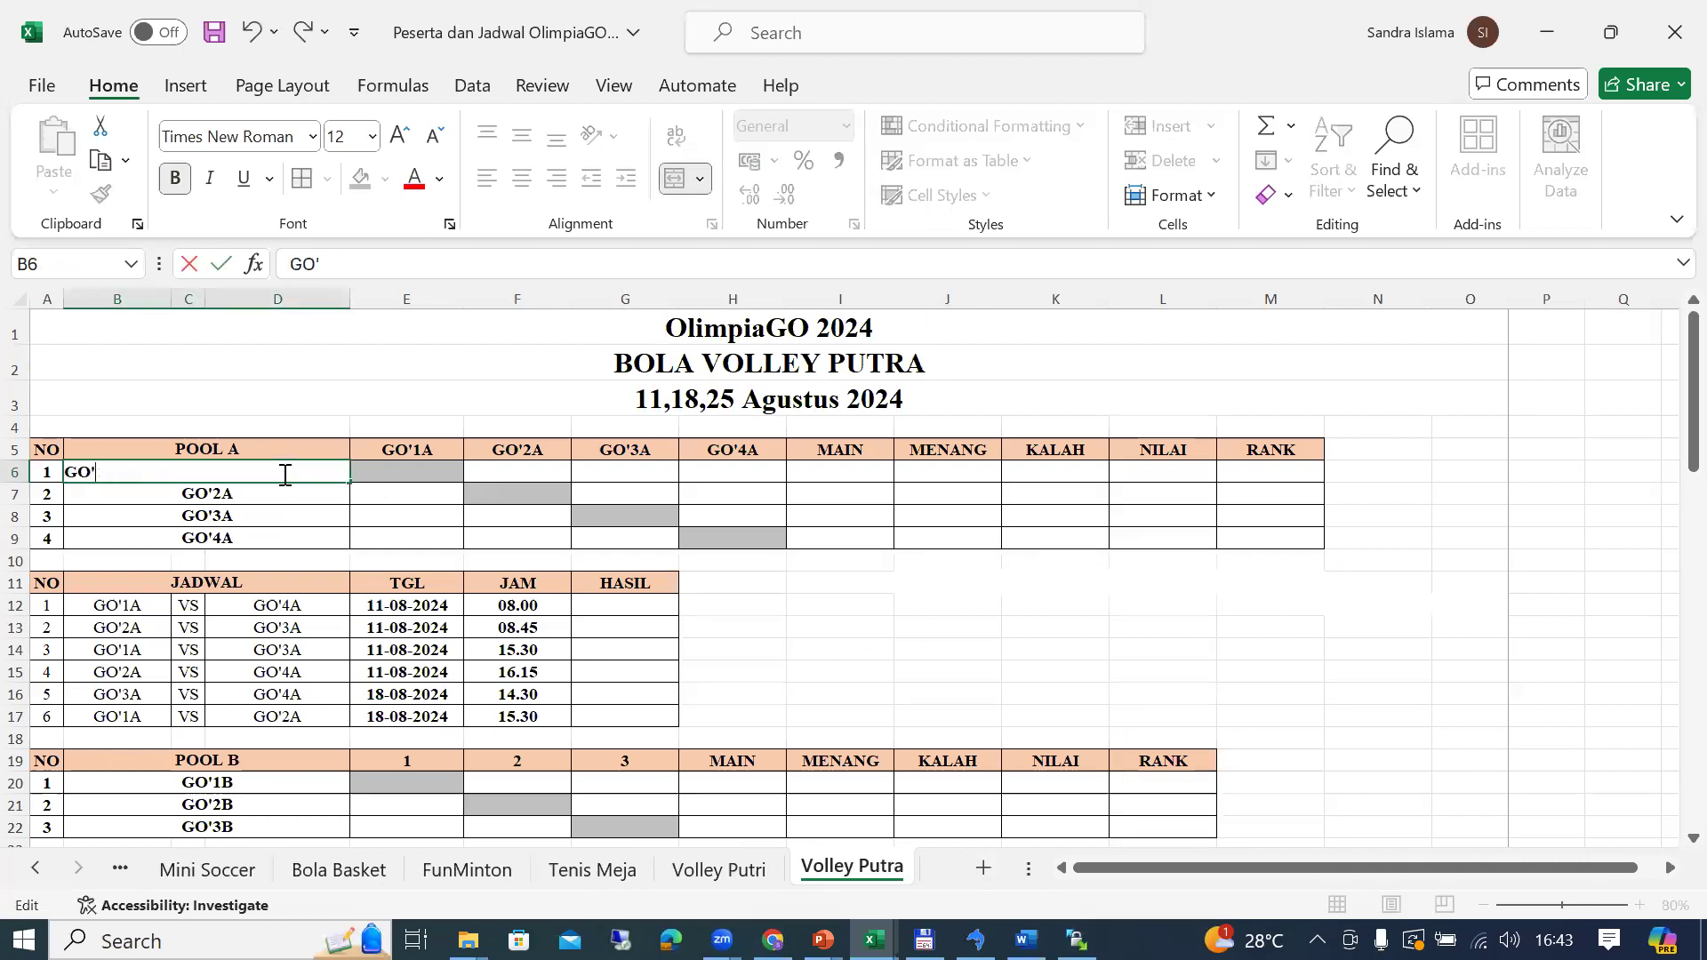
pyautogui.press('Return')
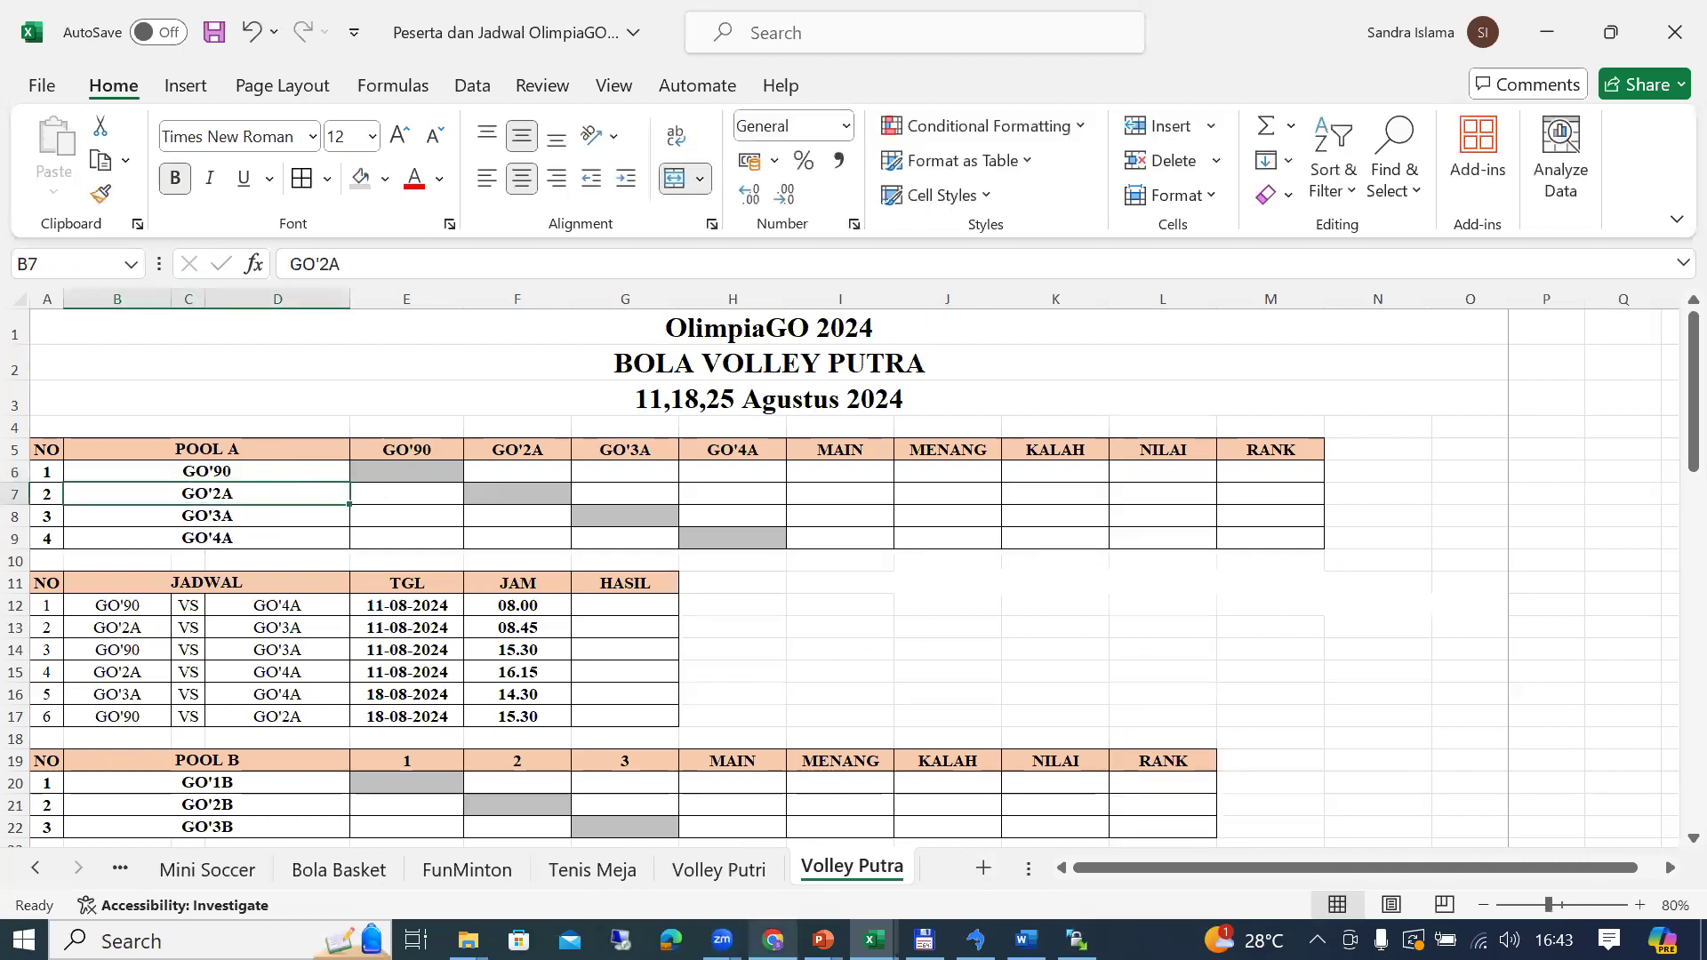
# Step: Switch to wheelofnames.com, remove the drawn GO'90 and spin the wheel for the first Pool B team
pyautogui.click(773, 940)
pyautogui.press('Return')
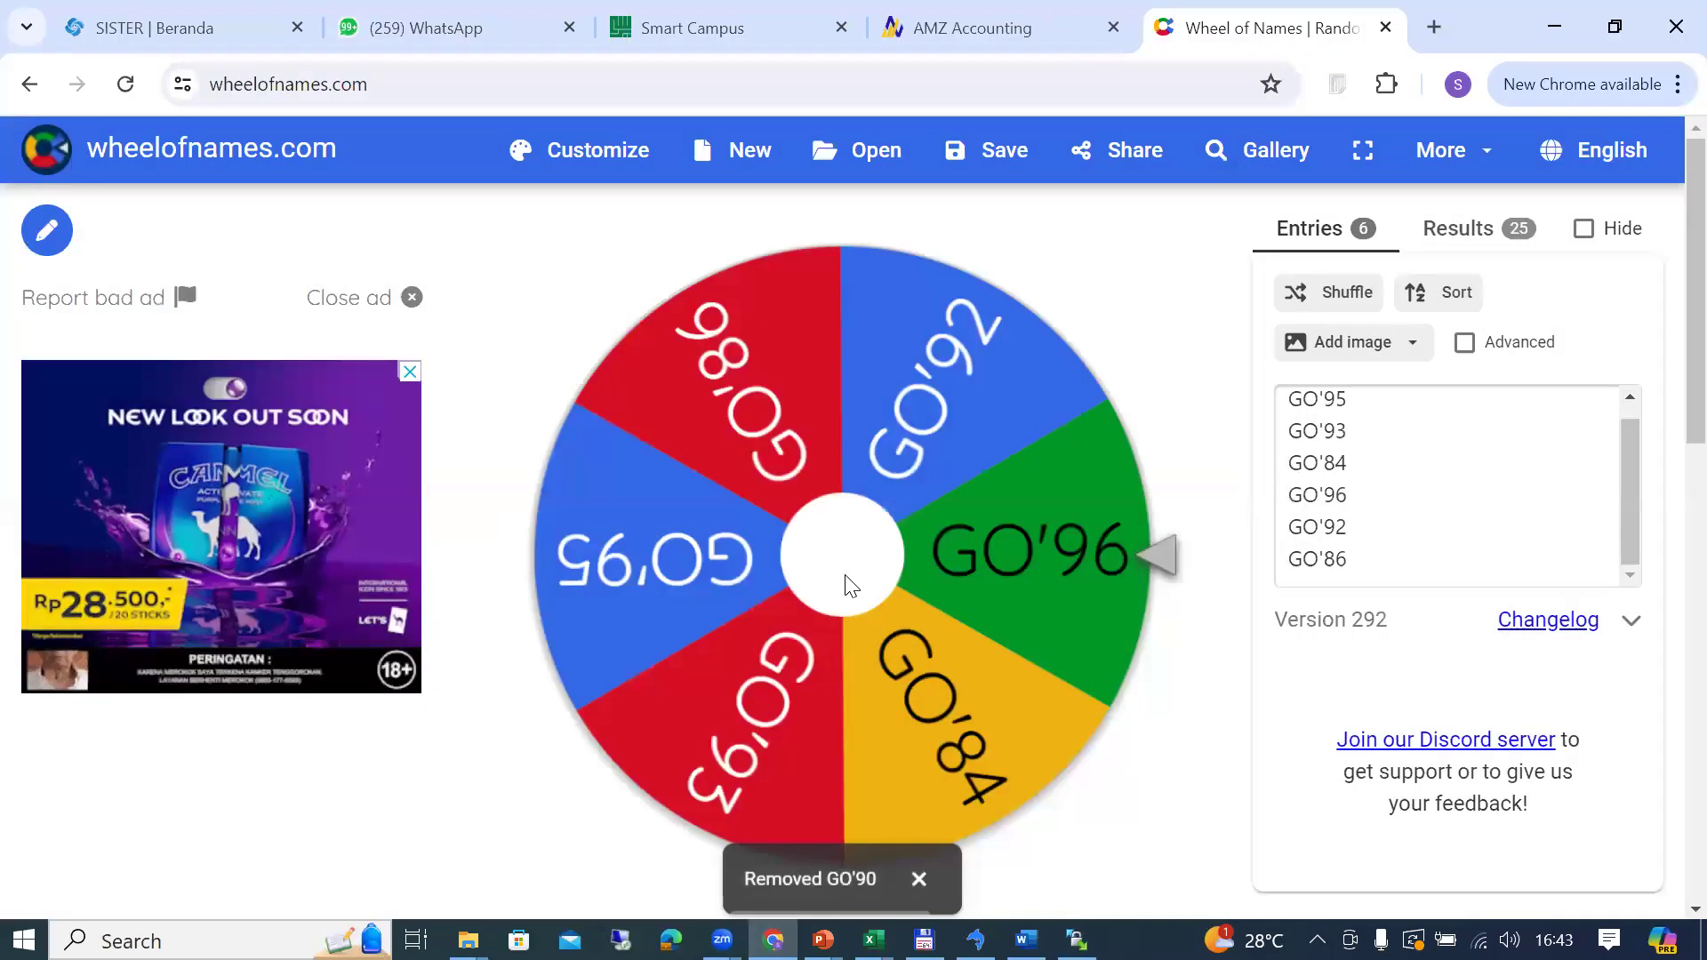
pyautogui.click(846, 583)
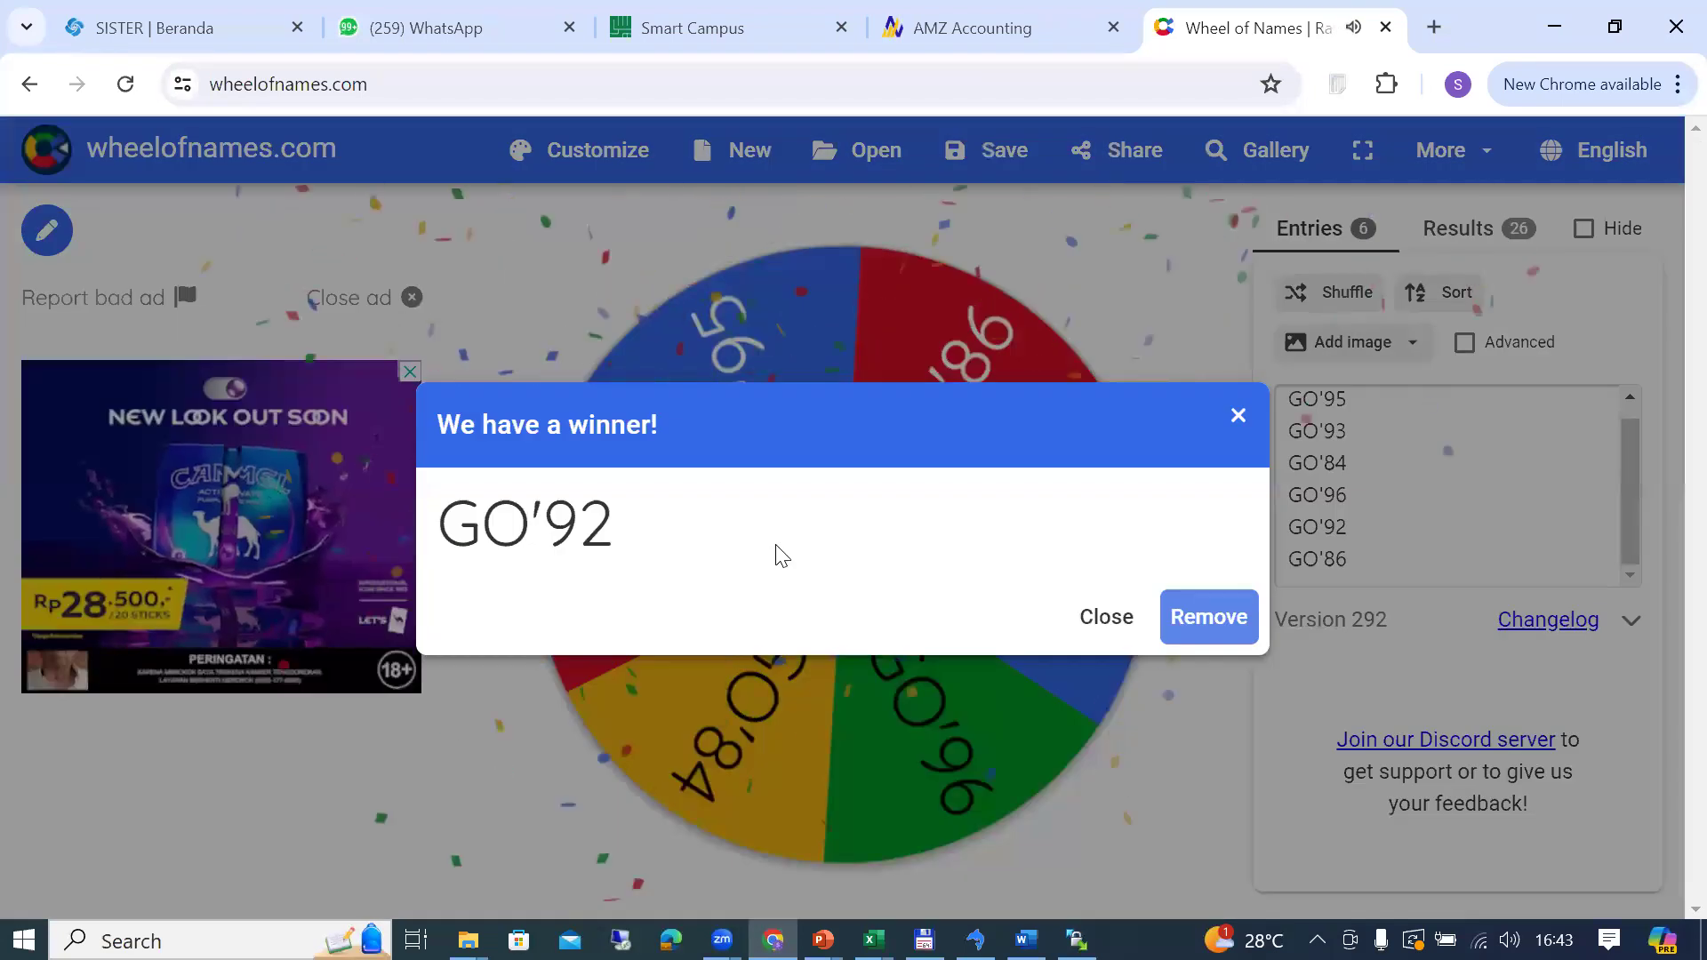
# Step: Switch to Excel and set the first Pool B team on the Volley Putra sheet to GO'92
pyautogui.hotkey('alt', 'Tab')
pyautogui.press('Down')
pyautogui.press('Down')
pyautogui.press('Down')
pyautogui.press('Down')
pyautogui.press('Down')
pyautogui.press('Down')
pyautogui.press('Down')
pyautogui.press('Down')
pyautogui.press('Down')
pyautogui.press('Down')
pyautogui.press('Down')
pyautogui.press('Down')
pyautogui.press('Down')
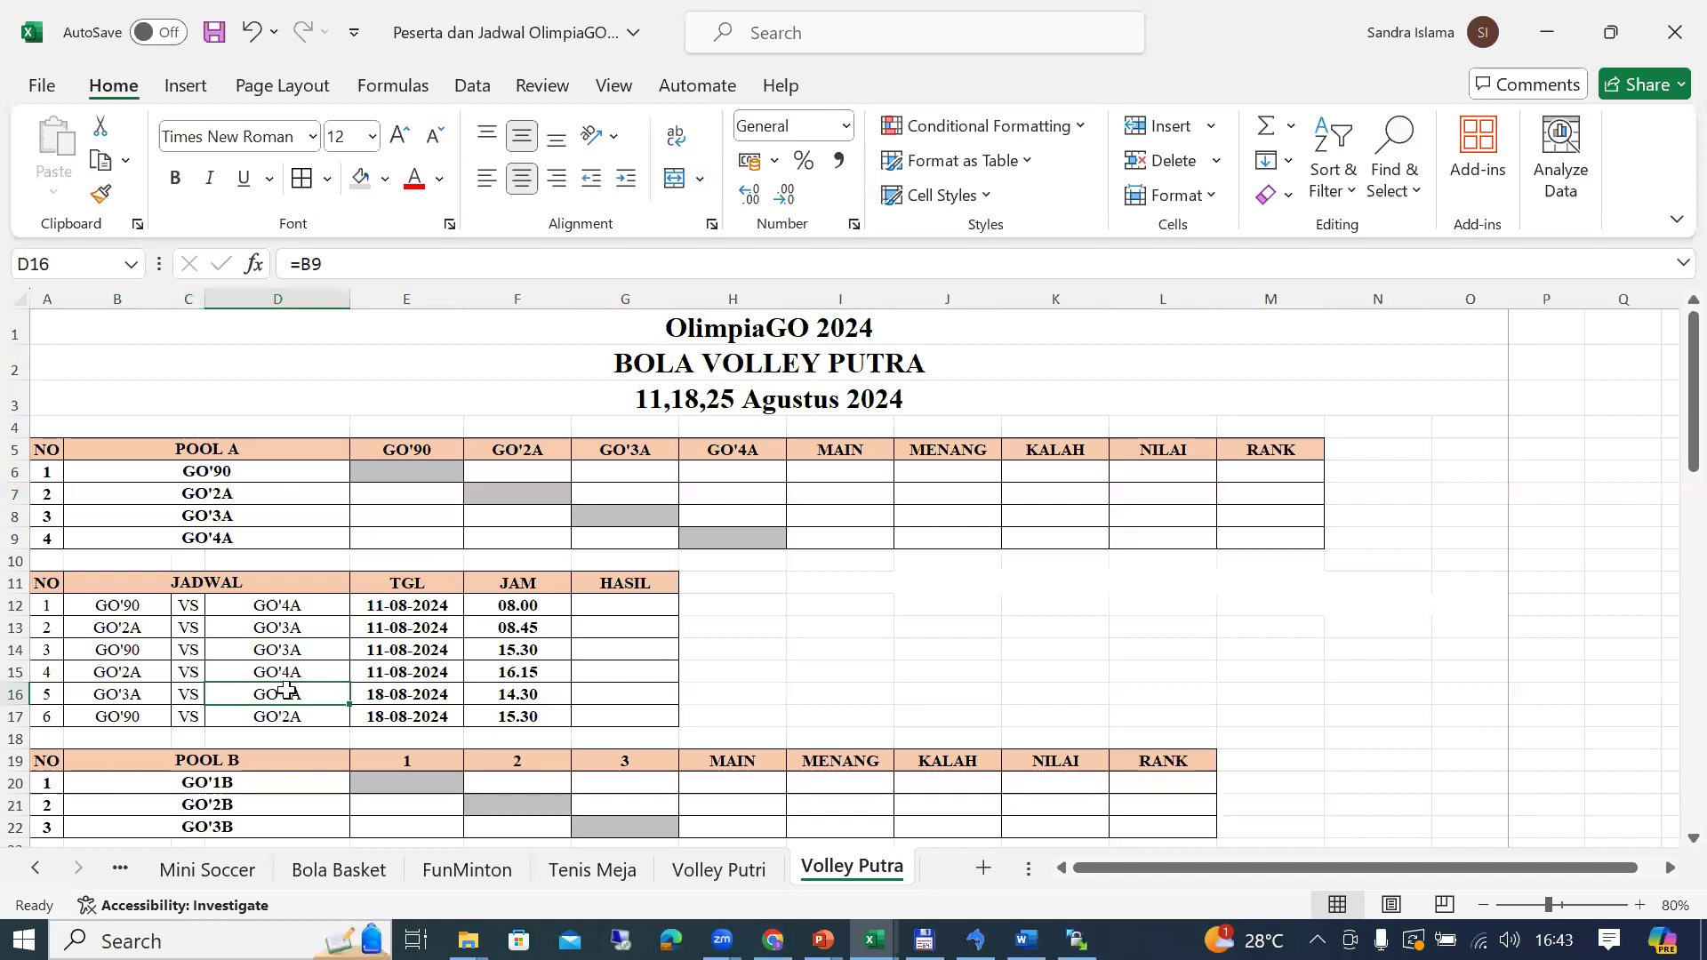
pyautogui.press('F2')
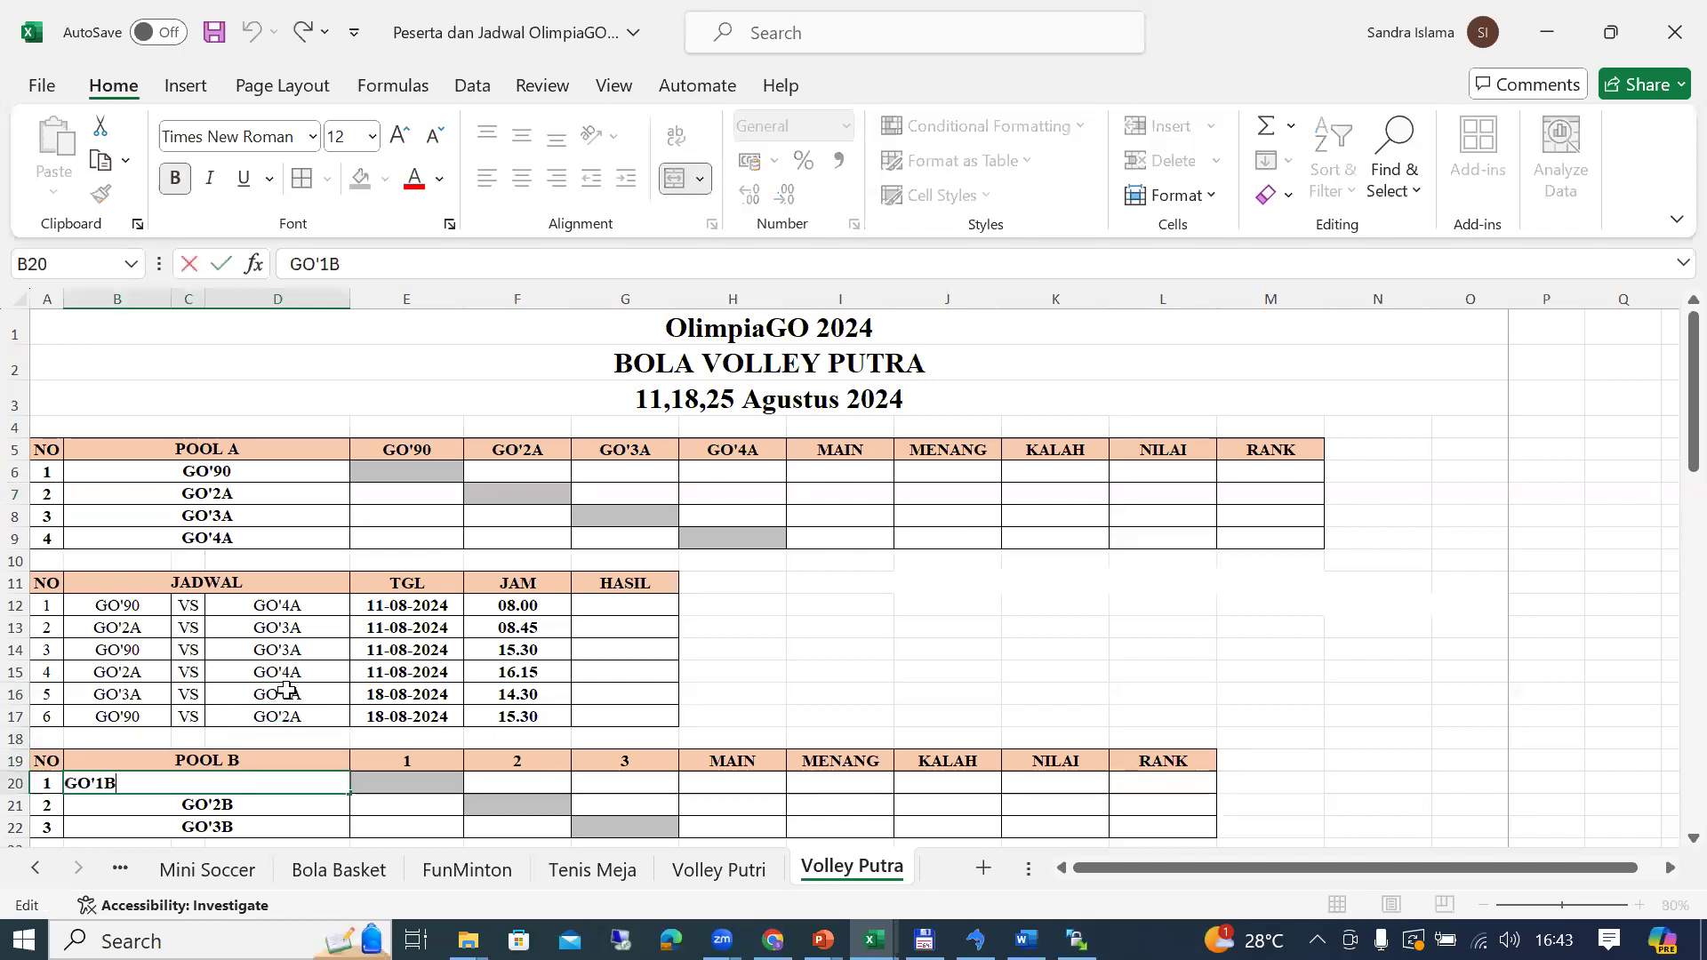
pyautogui.press('Return')
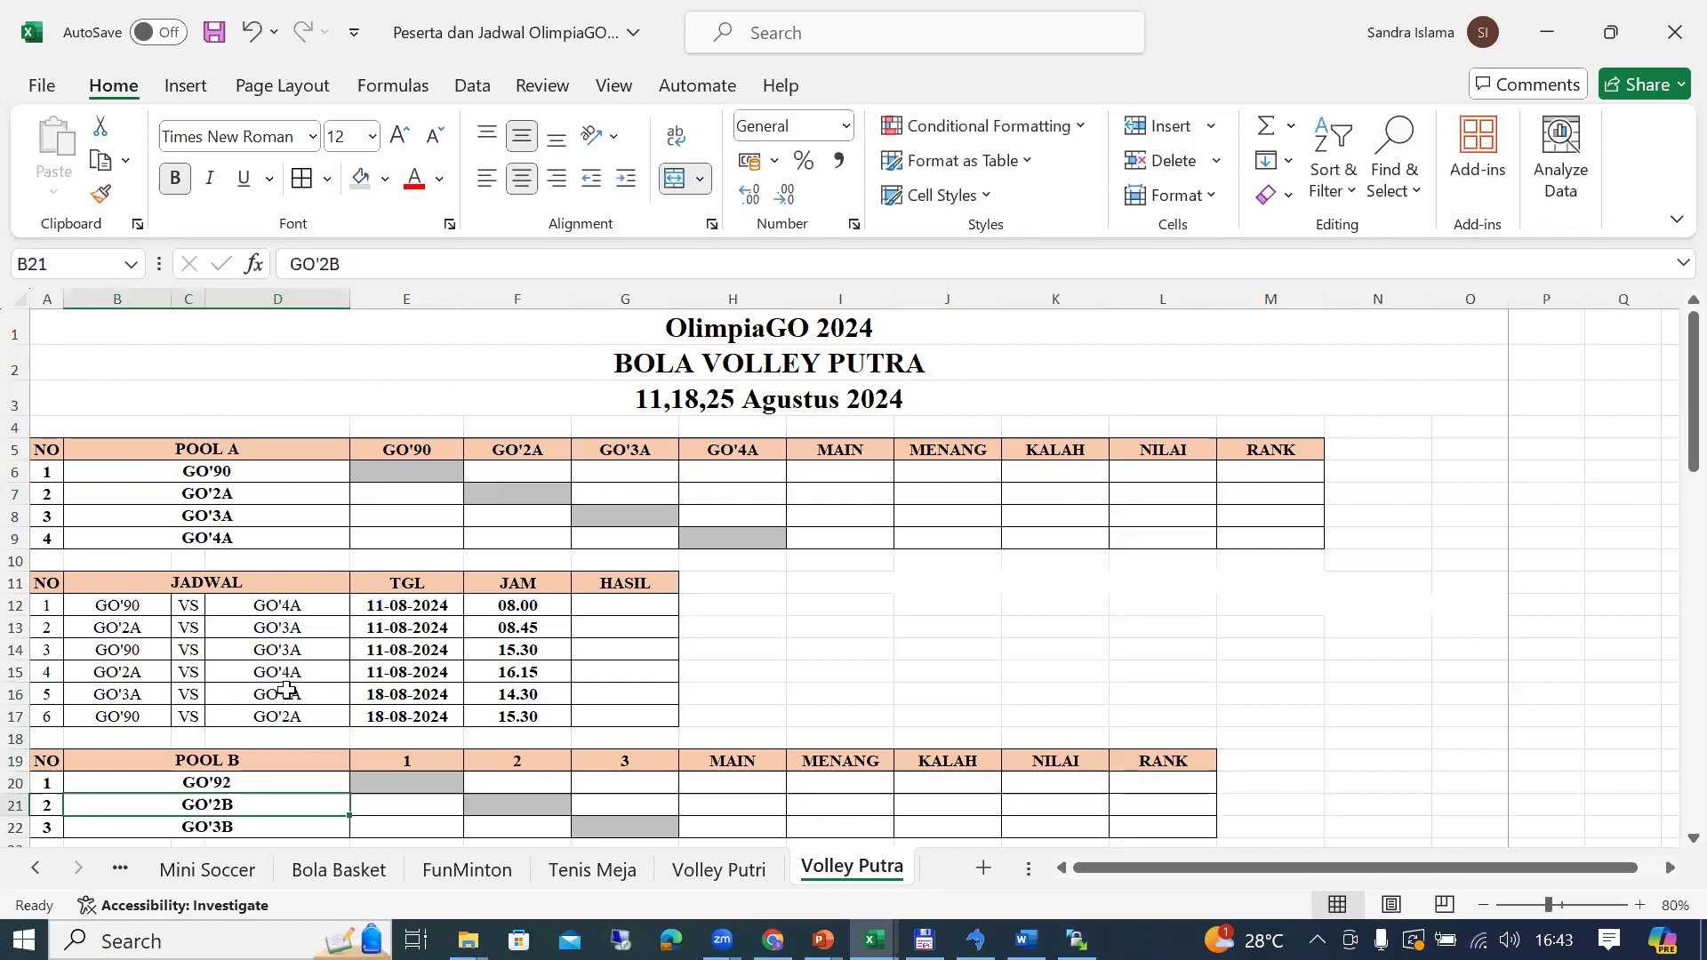
# Step: Switch to wheelofnames.com, remove the drawn GO'92 and spin the wheel for the second Pool A team
pyautogui.hotkey('alt', 'Tab')
pyautogui.click(1200, 633)
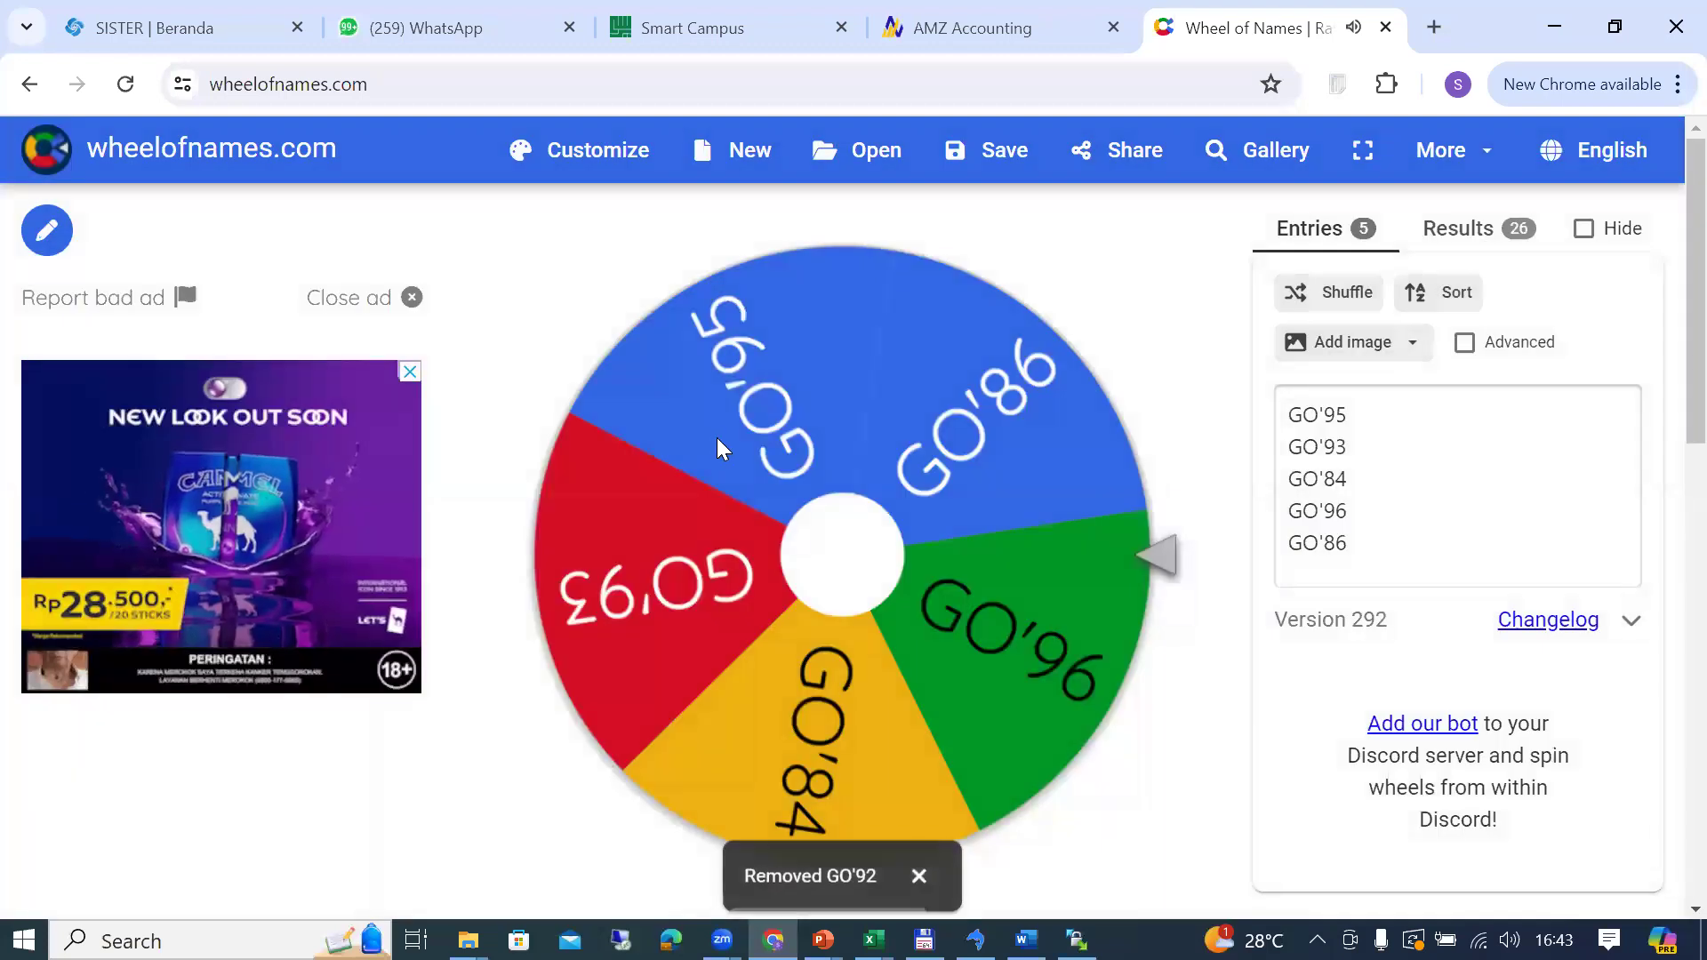
pyautogui.click(738, 491)
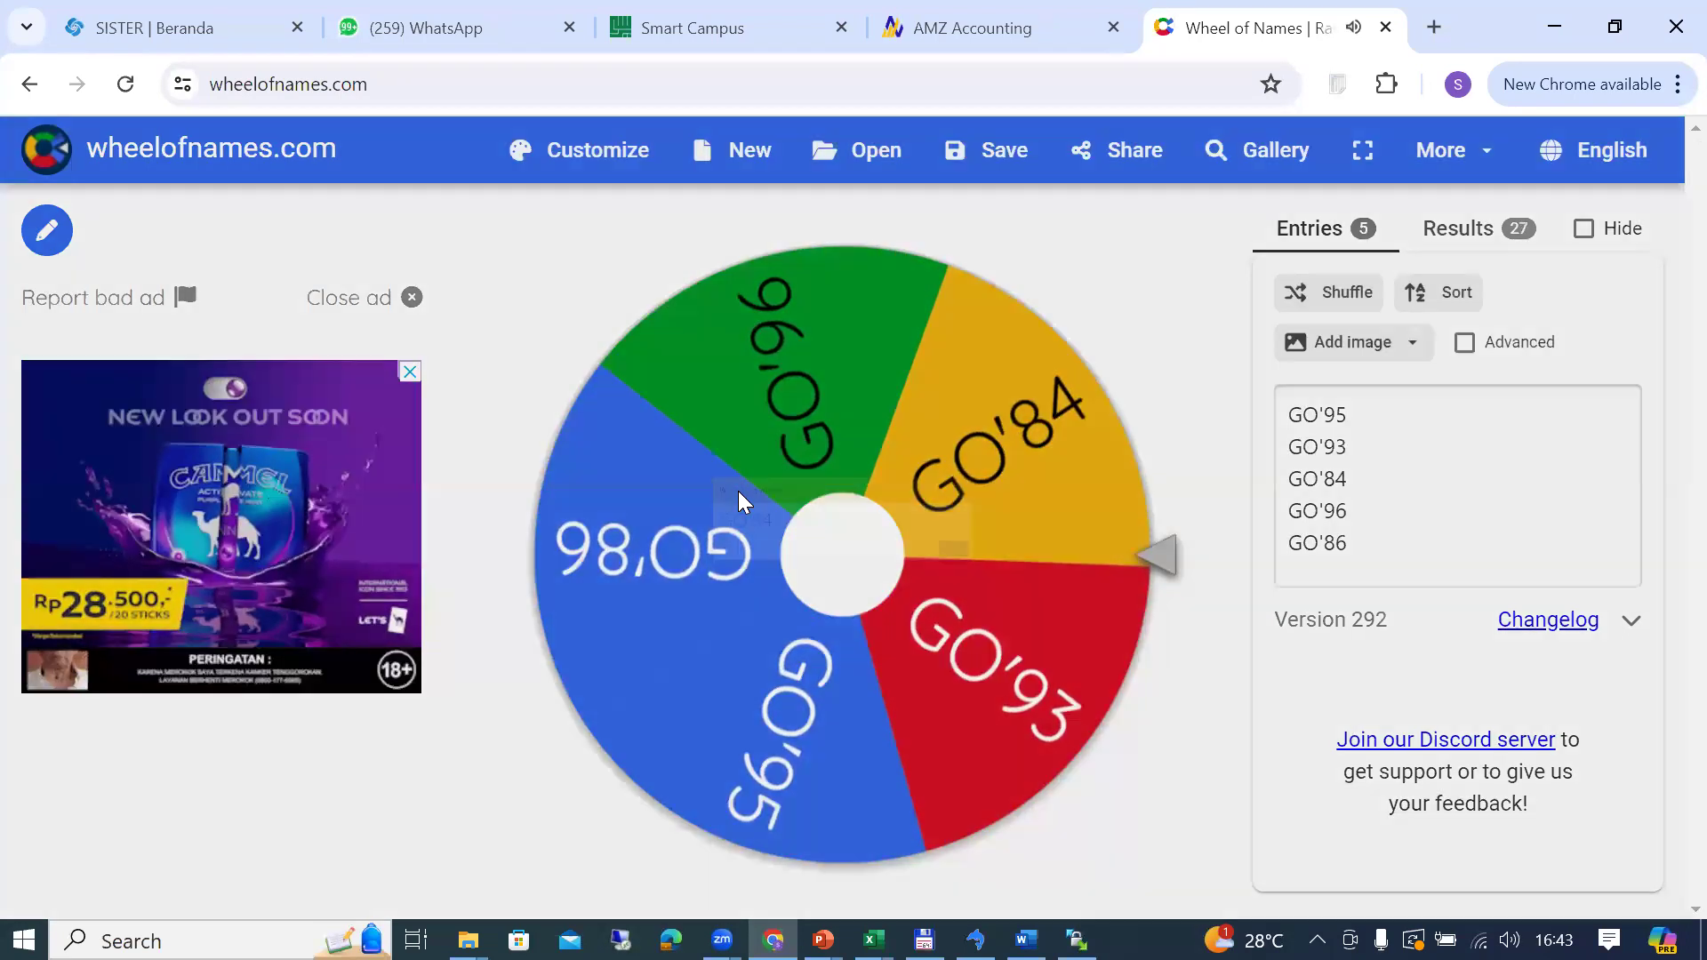
# Step: Switch to Excel, set the second Pool A team on the Volley Putra sheet to GO'84 and select the second Pool B team's cell
pyautogui.hotkey('alt', 'Tab')
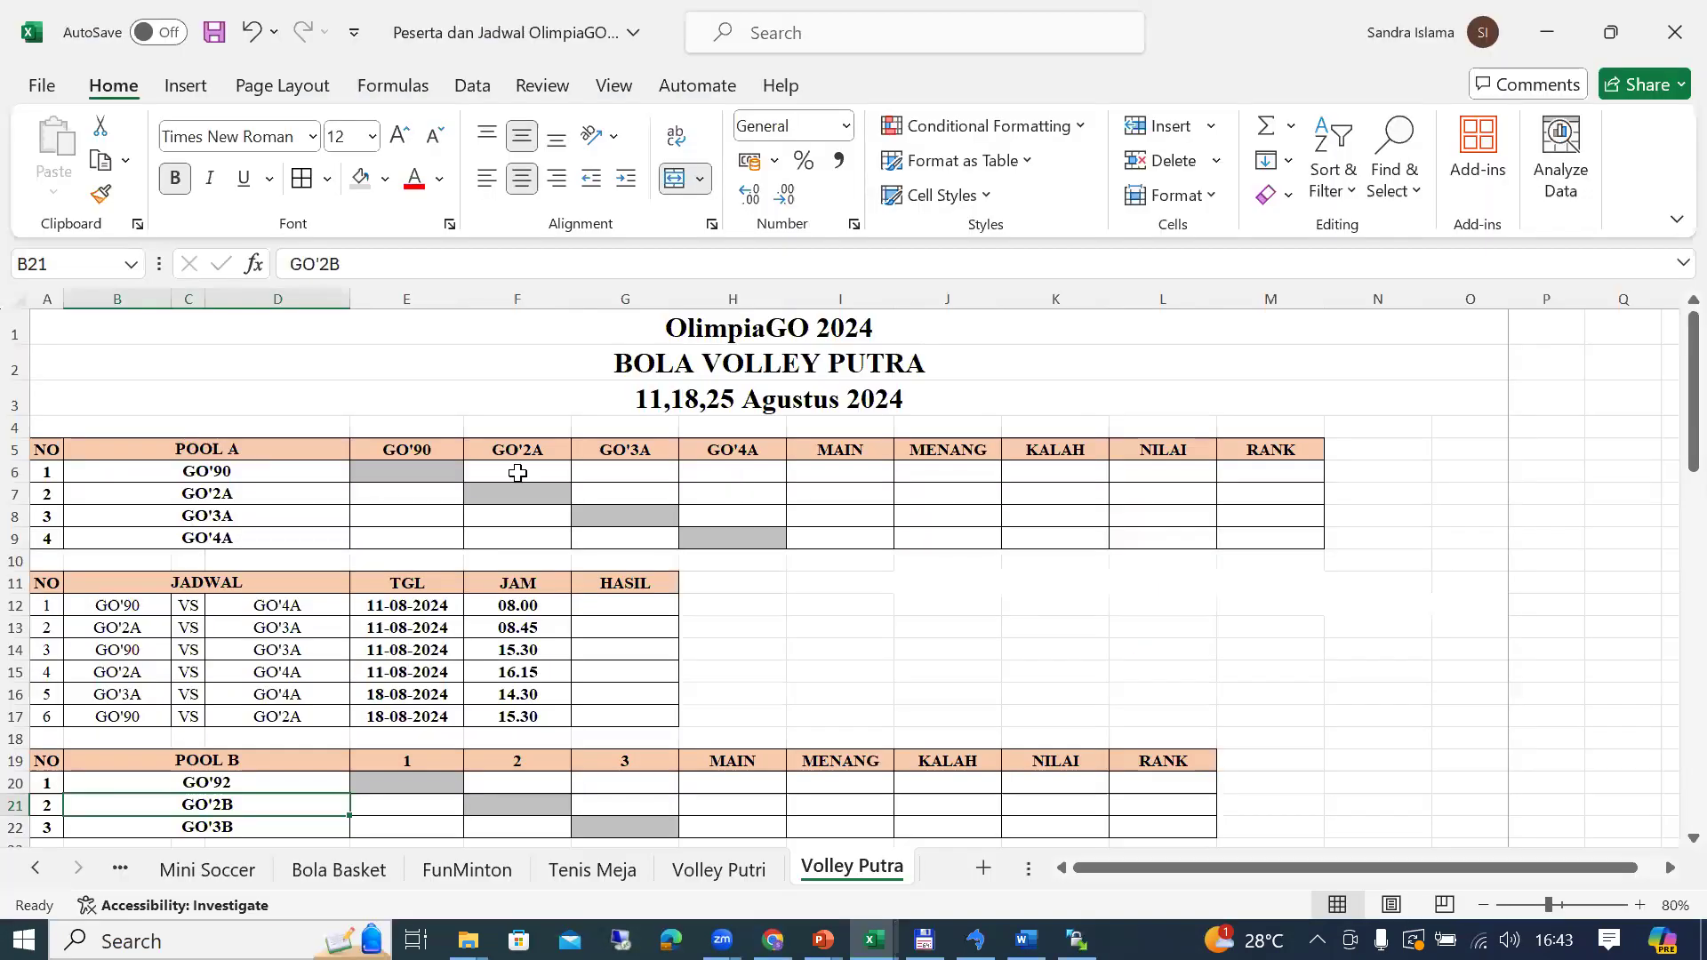
pyautogui.doubleClick(259, 496)
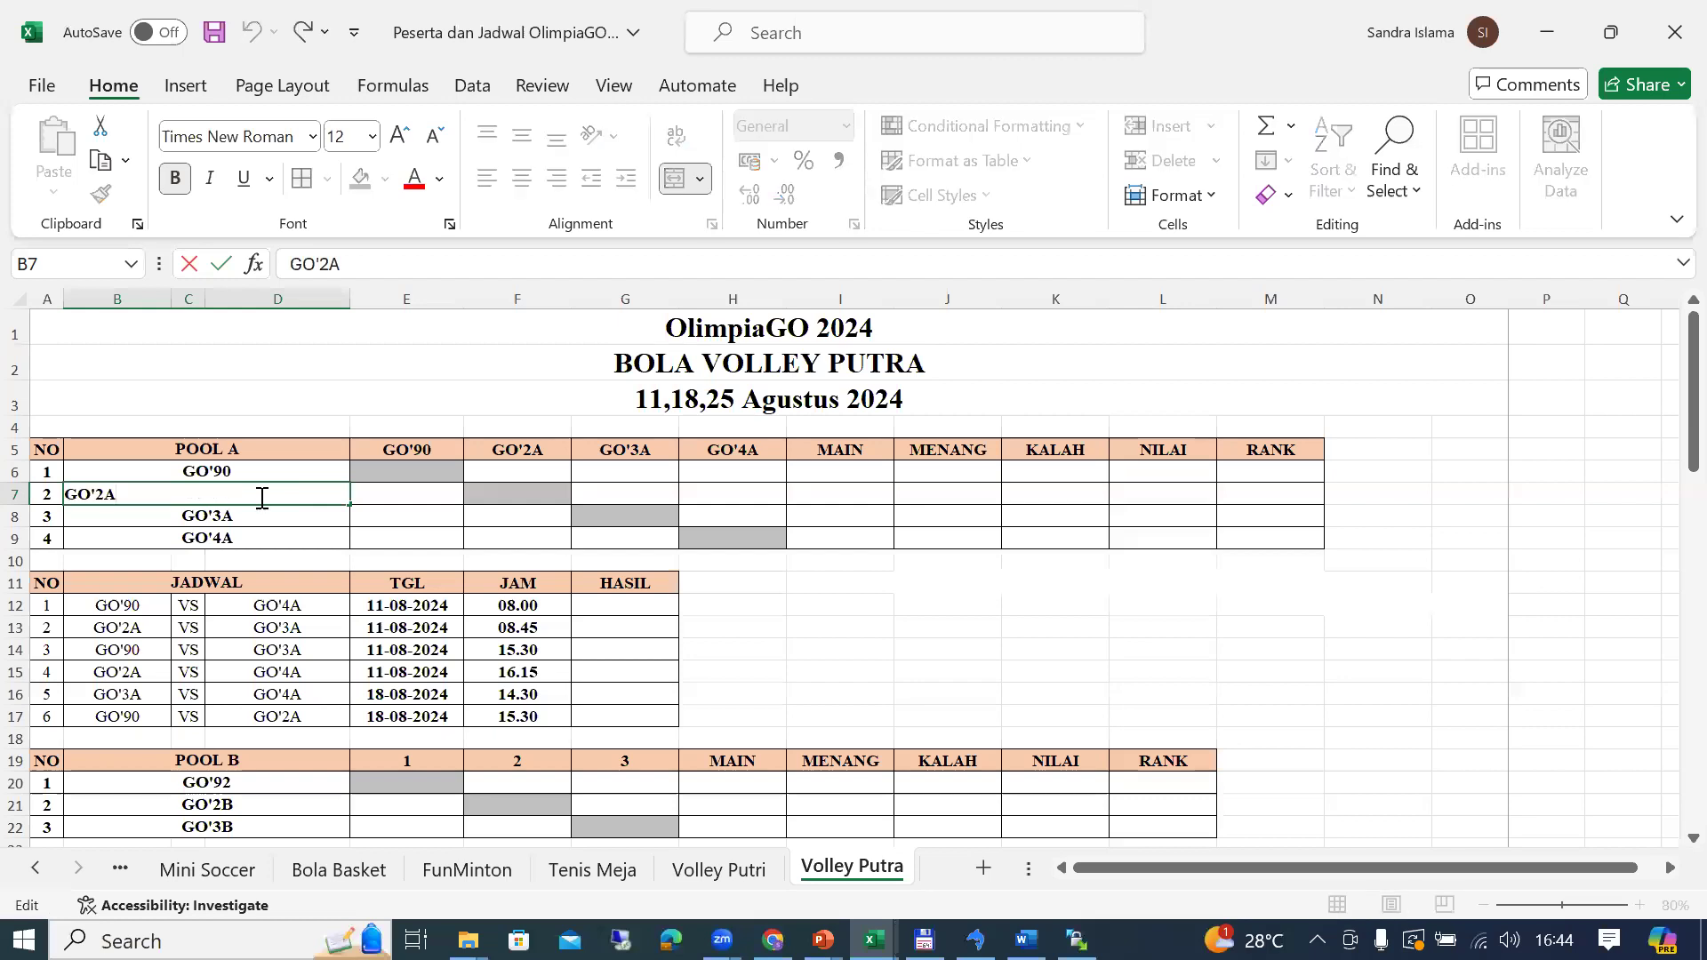
pyautogui.press('BackSpace')
pyautogui.write('84')
pyautogui.press('Return')
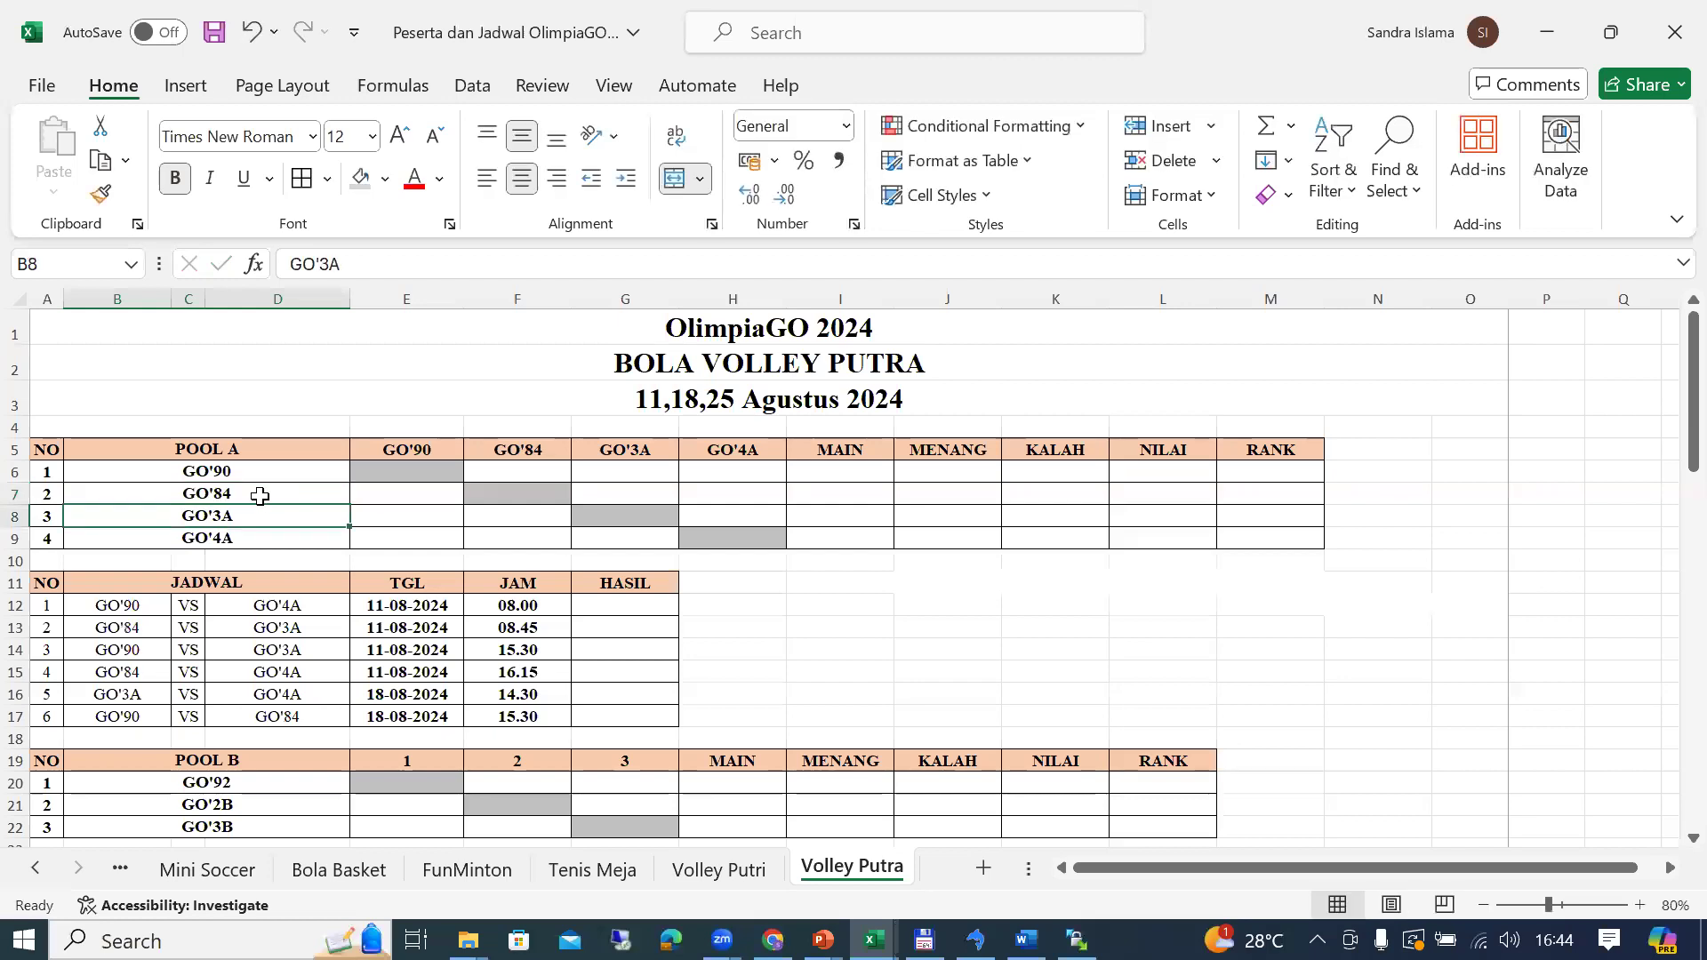
pyautogui.press('Down')
pyautogui.press('Down')
pyautogui.press('Down')
pyautogui.press('Down')
pyautogui.press('Down')
pyautogui.press('Down')
pyautogui.press('Down')
pyautogui.press('Down')
pyautogui.press('Down')
pyautogui.press('Down')
pyautogui.press('Down')
pyautogui.press('Down')
pyautogui.press('Down')
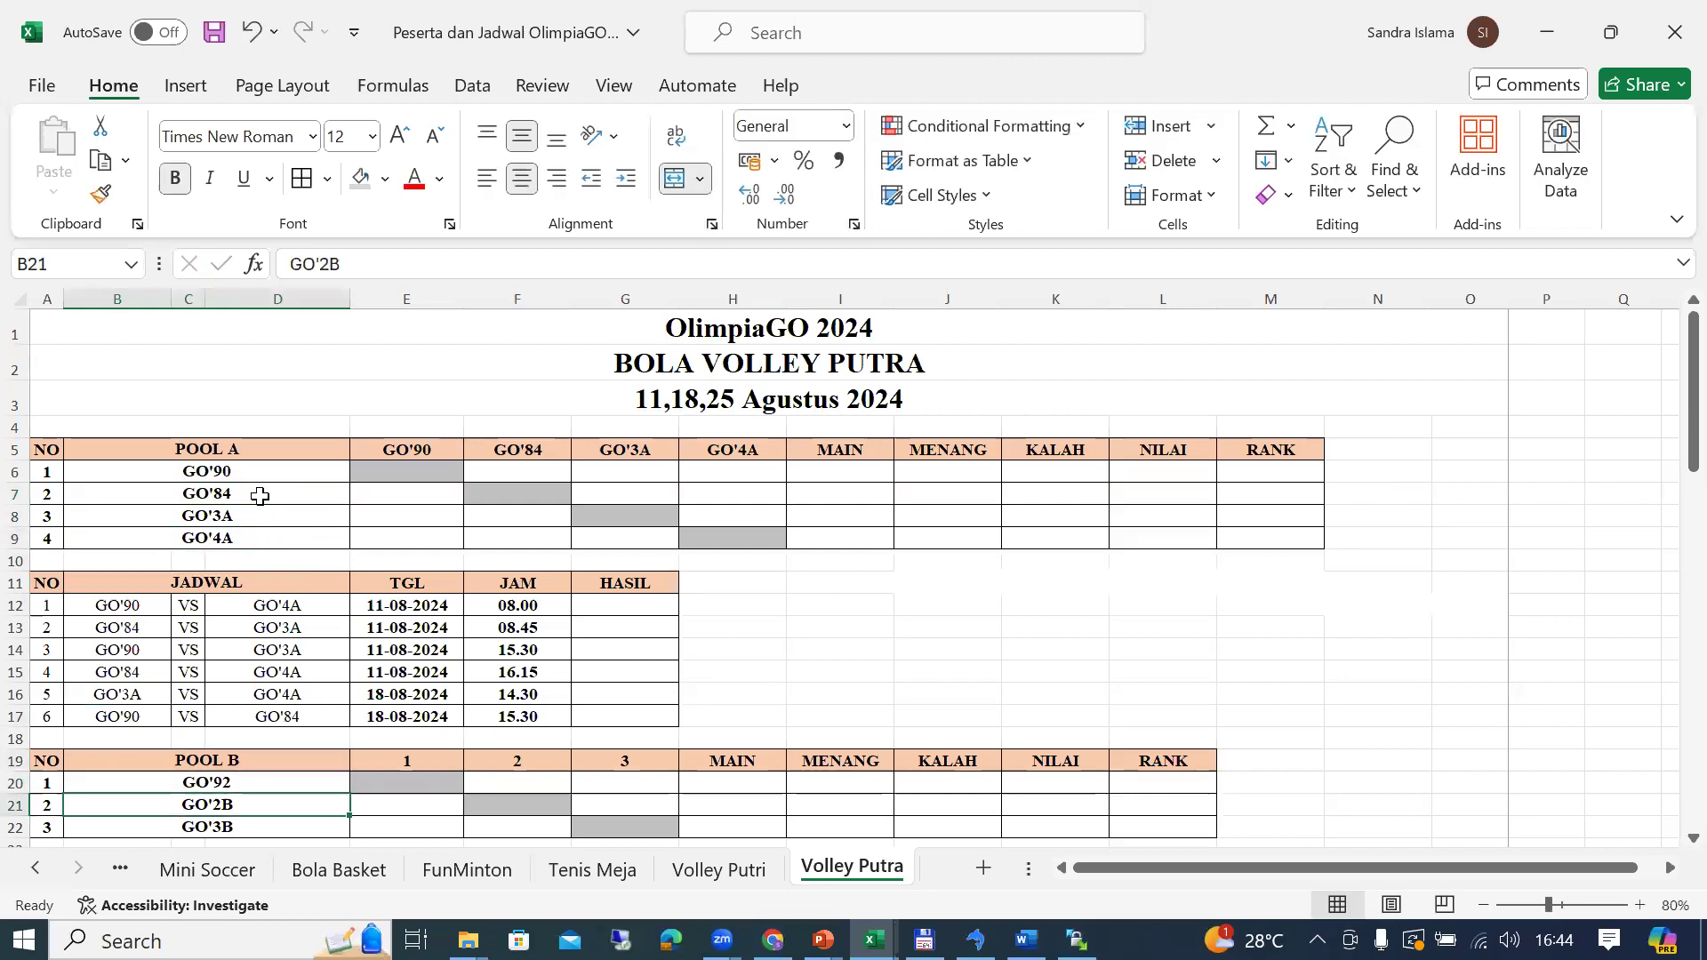
# Step: Switch to wheelofnames.com, remove the drawn GO'84 and spin the wheel for the second Pool B team
pyautogui.hotkey('alt', 'Tab')
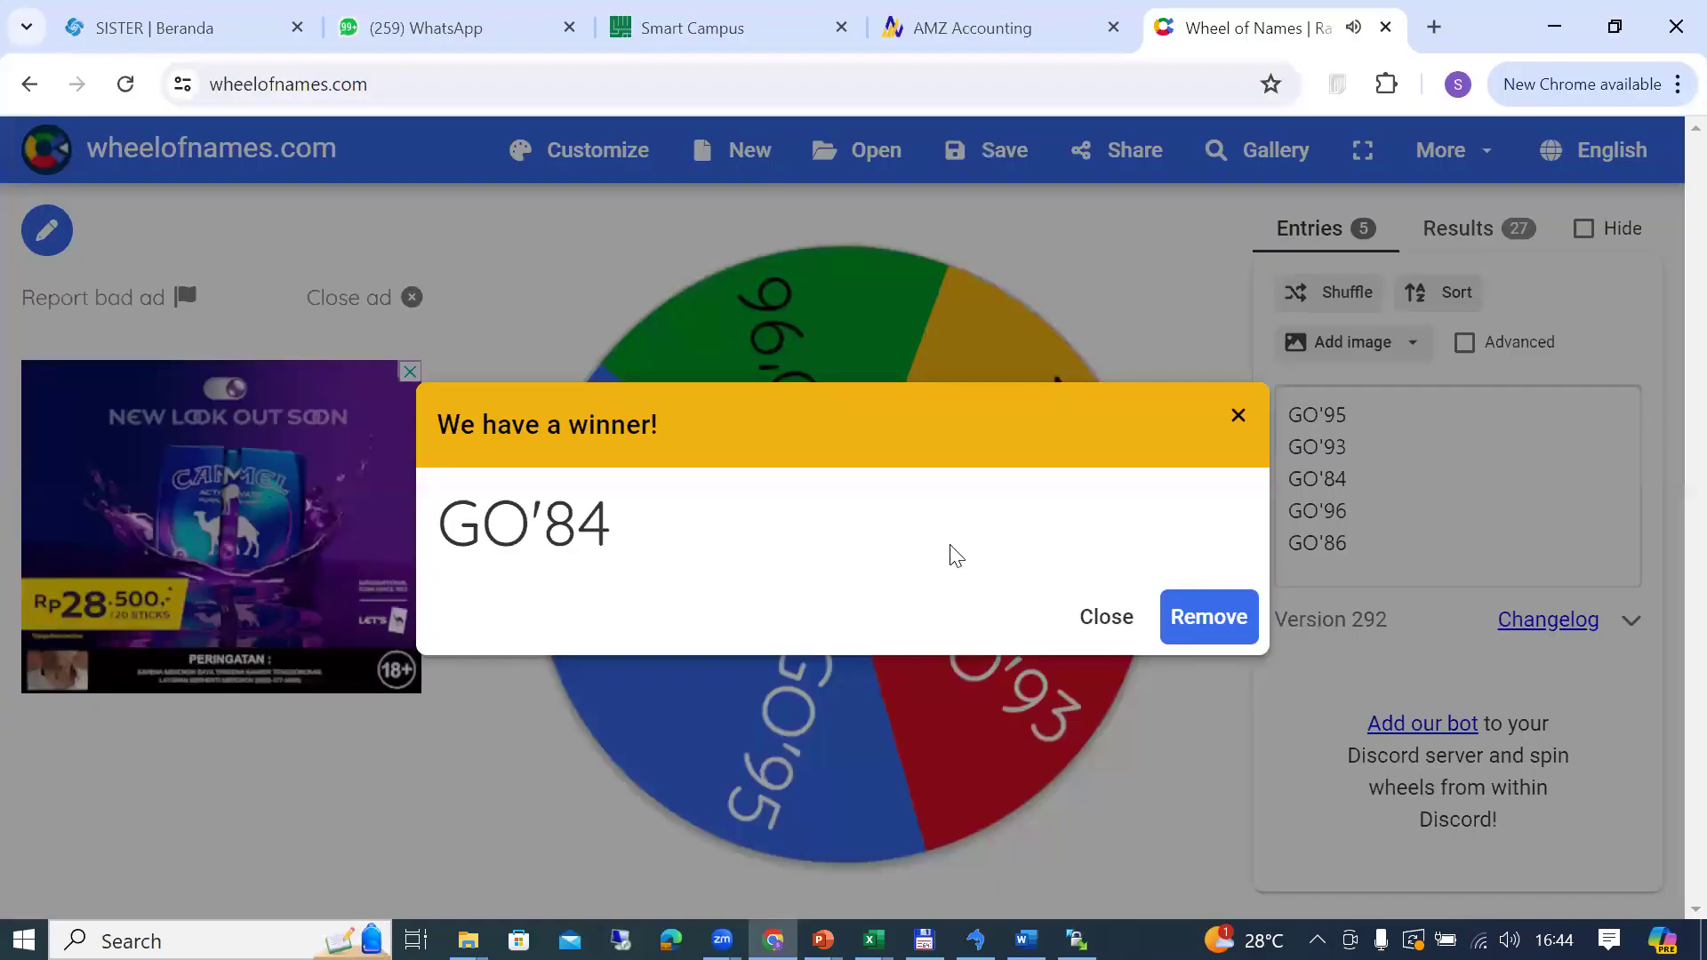
pyautogui.click(1209, 622)
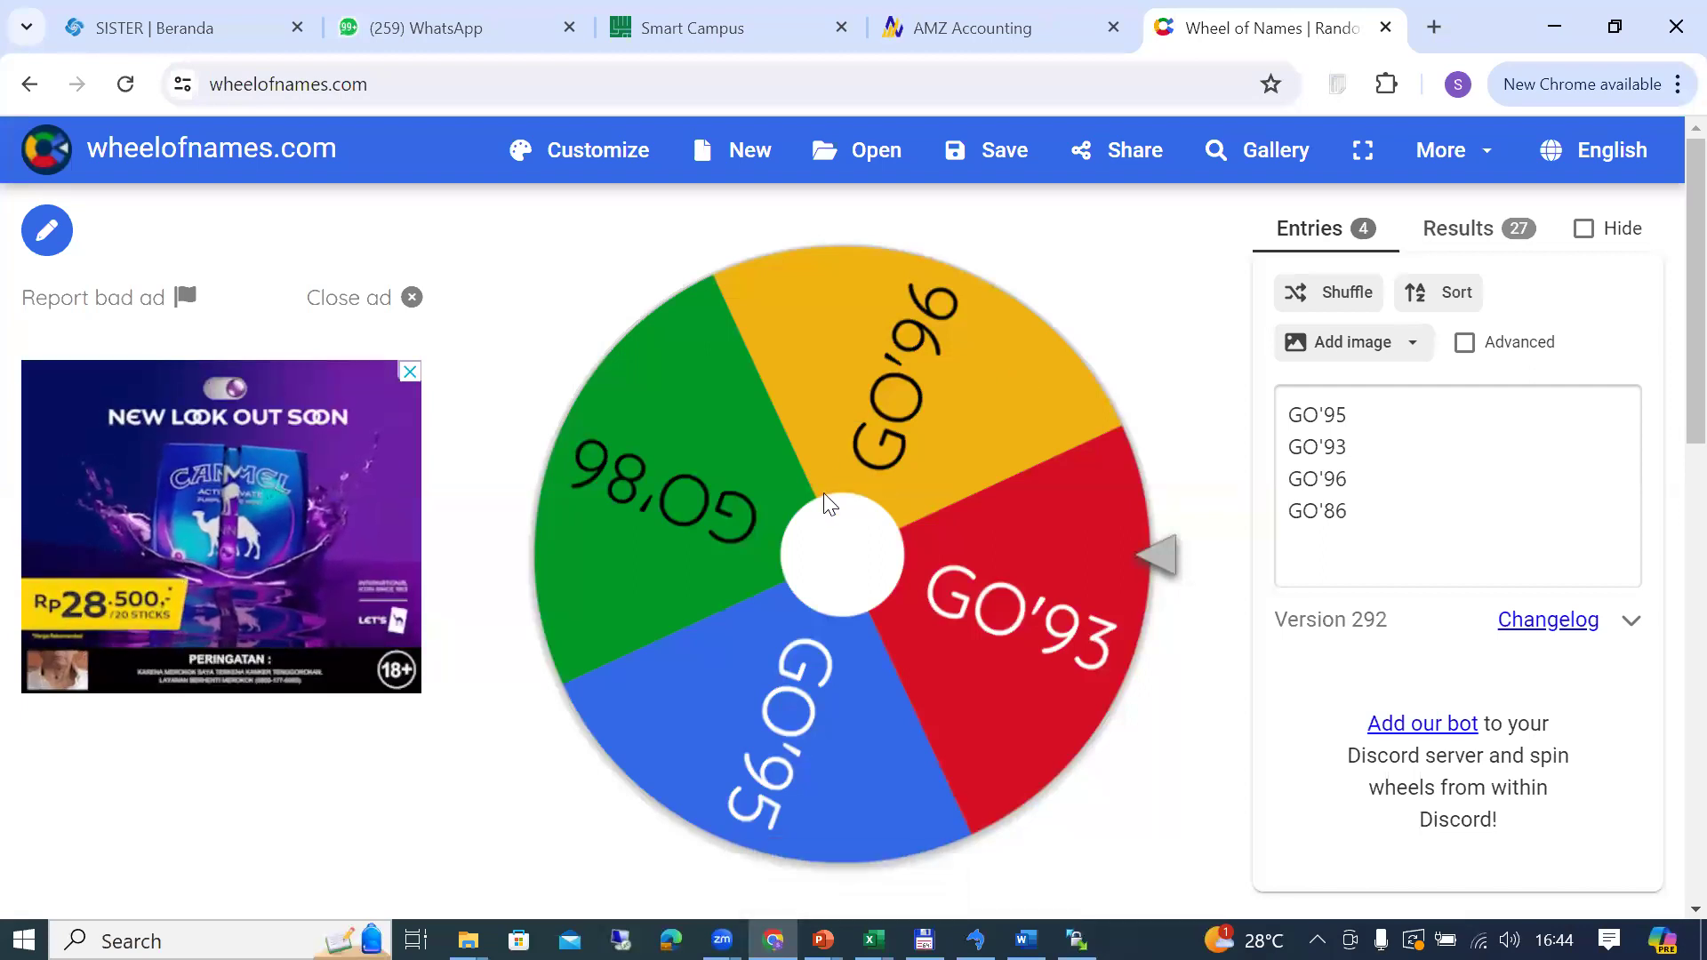
pyautogui.click(815, 583)
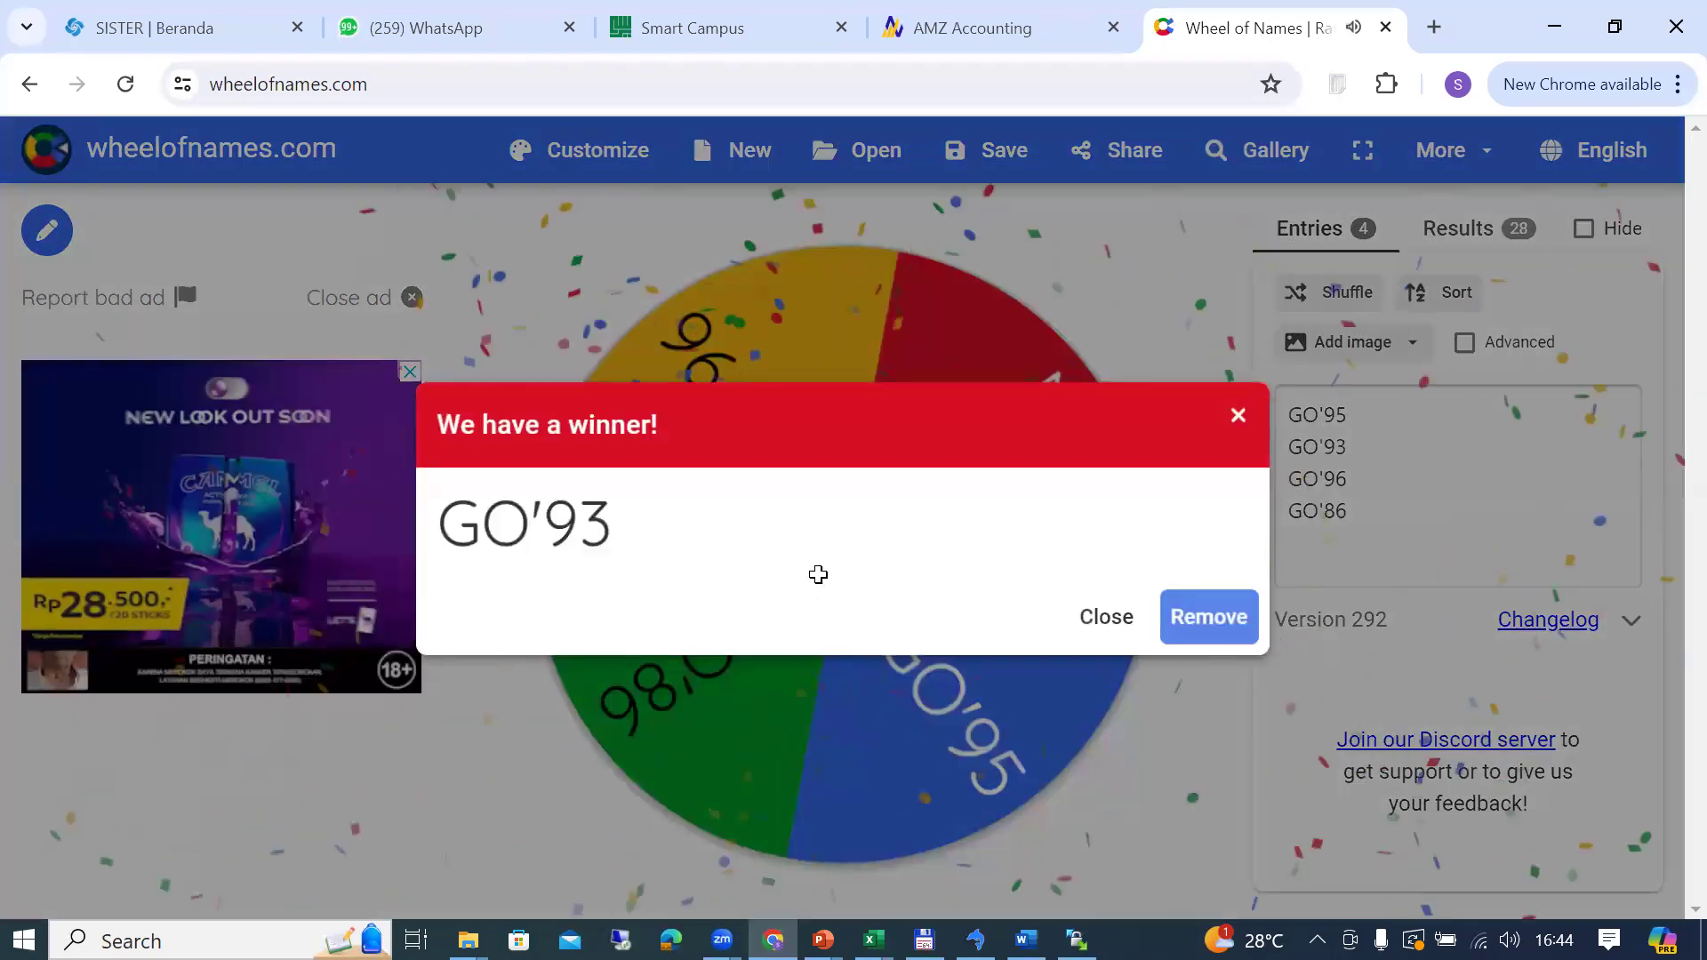
# Step: Switch to Excel and set the second Pool B team on the Volley Putra sheet to GO'93
pyautogui.hotkey('alt', 'Tab')
pyautogui.doubleClick(285, 809)
pyautogui.write('93')
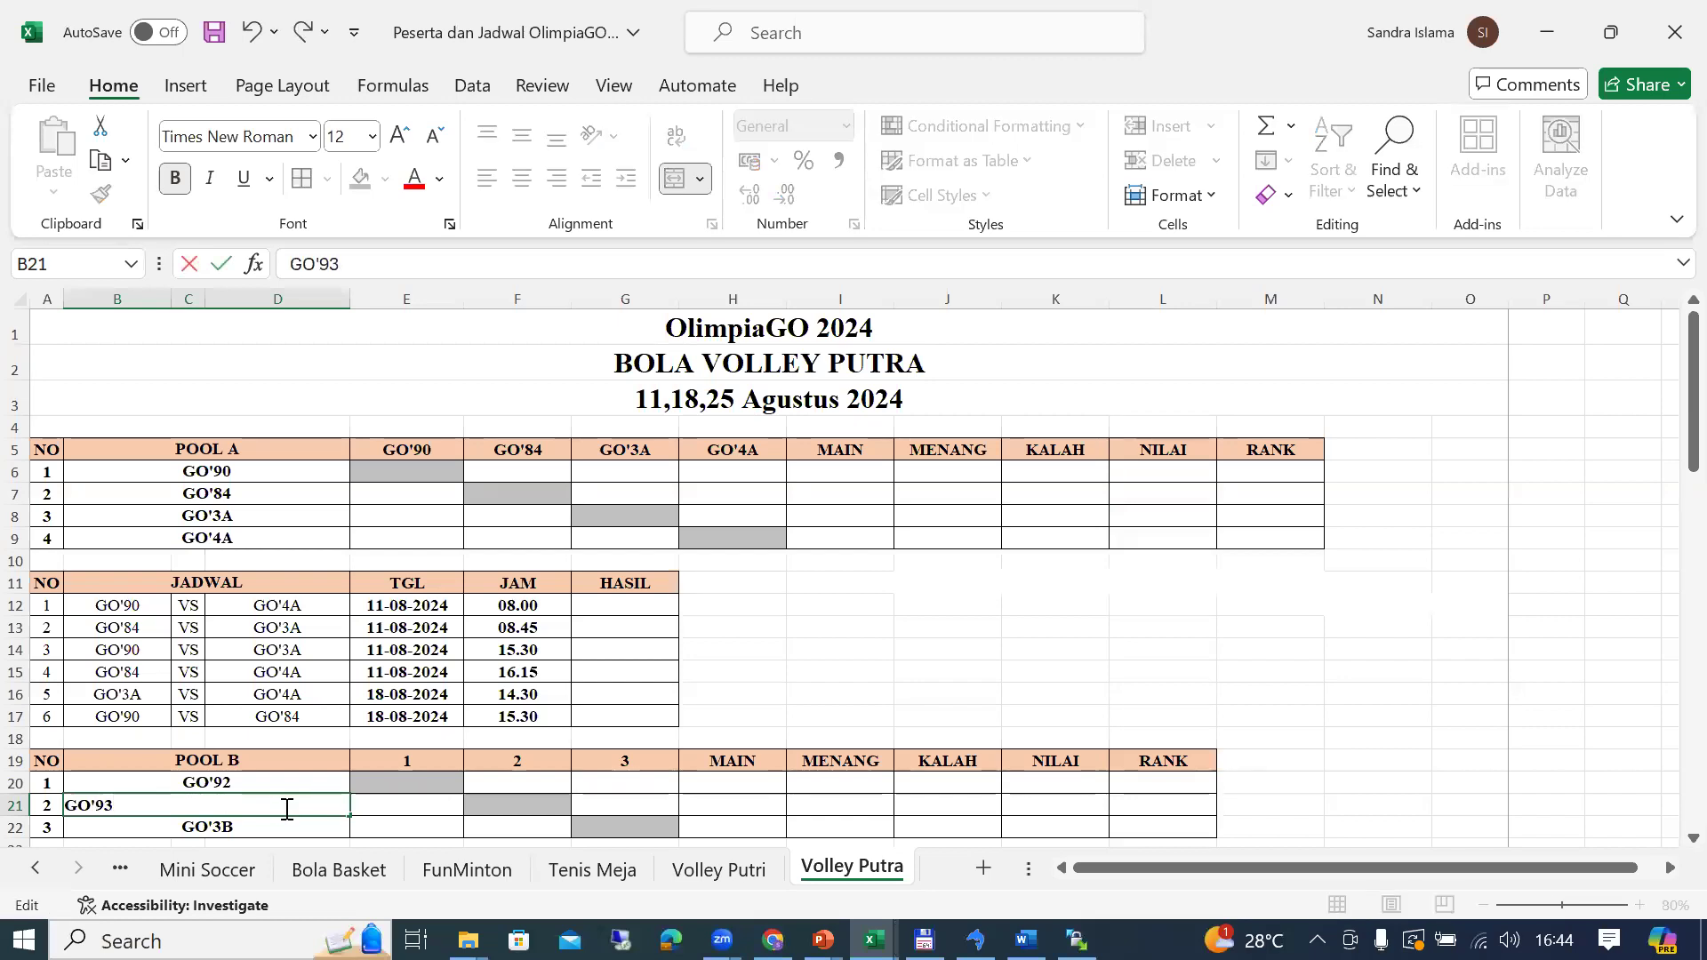
pyautogui.press('Return')
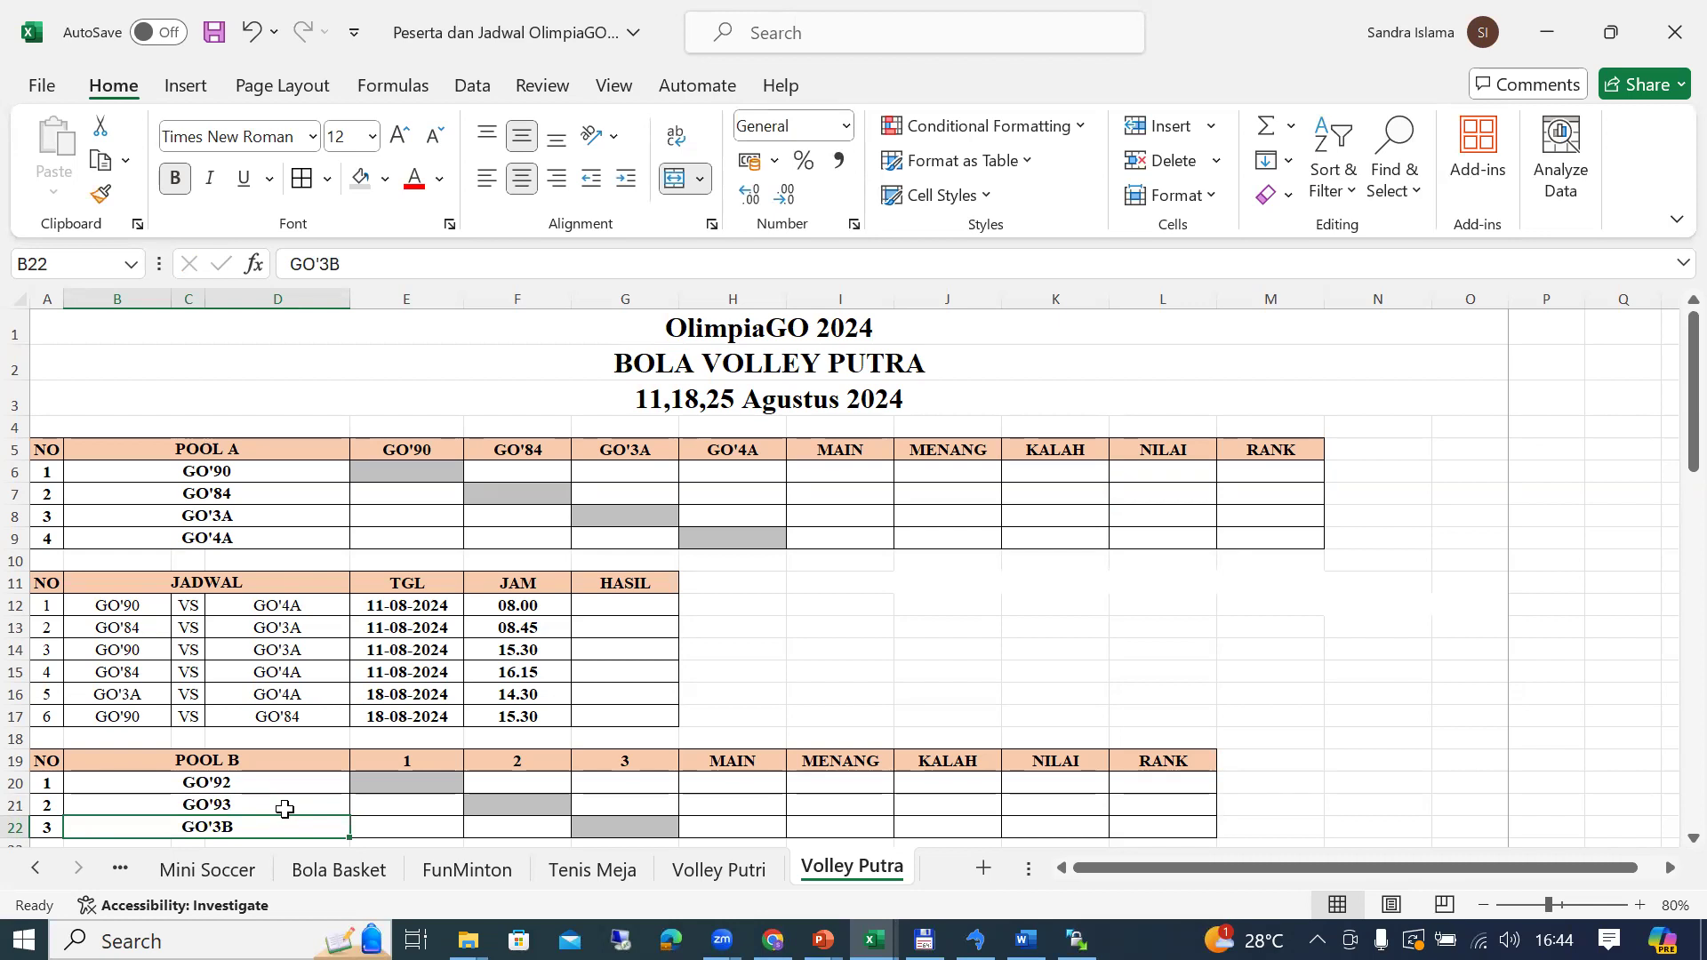
# Step: Switch to wheelofnames.com, remove the drawn GO'93 and spin the wheel for the third Pool A team
pyautogui.hotkey('alt', 'Tab')
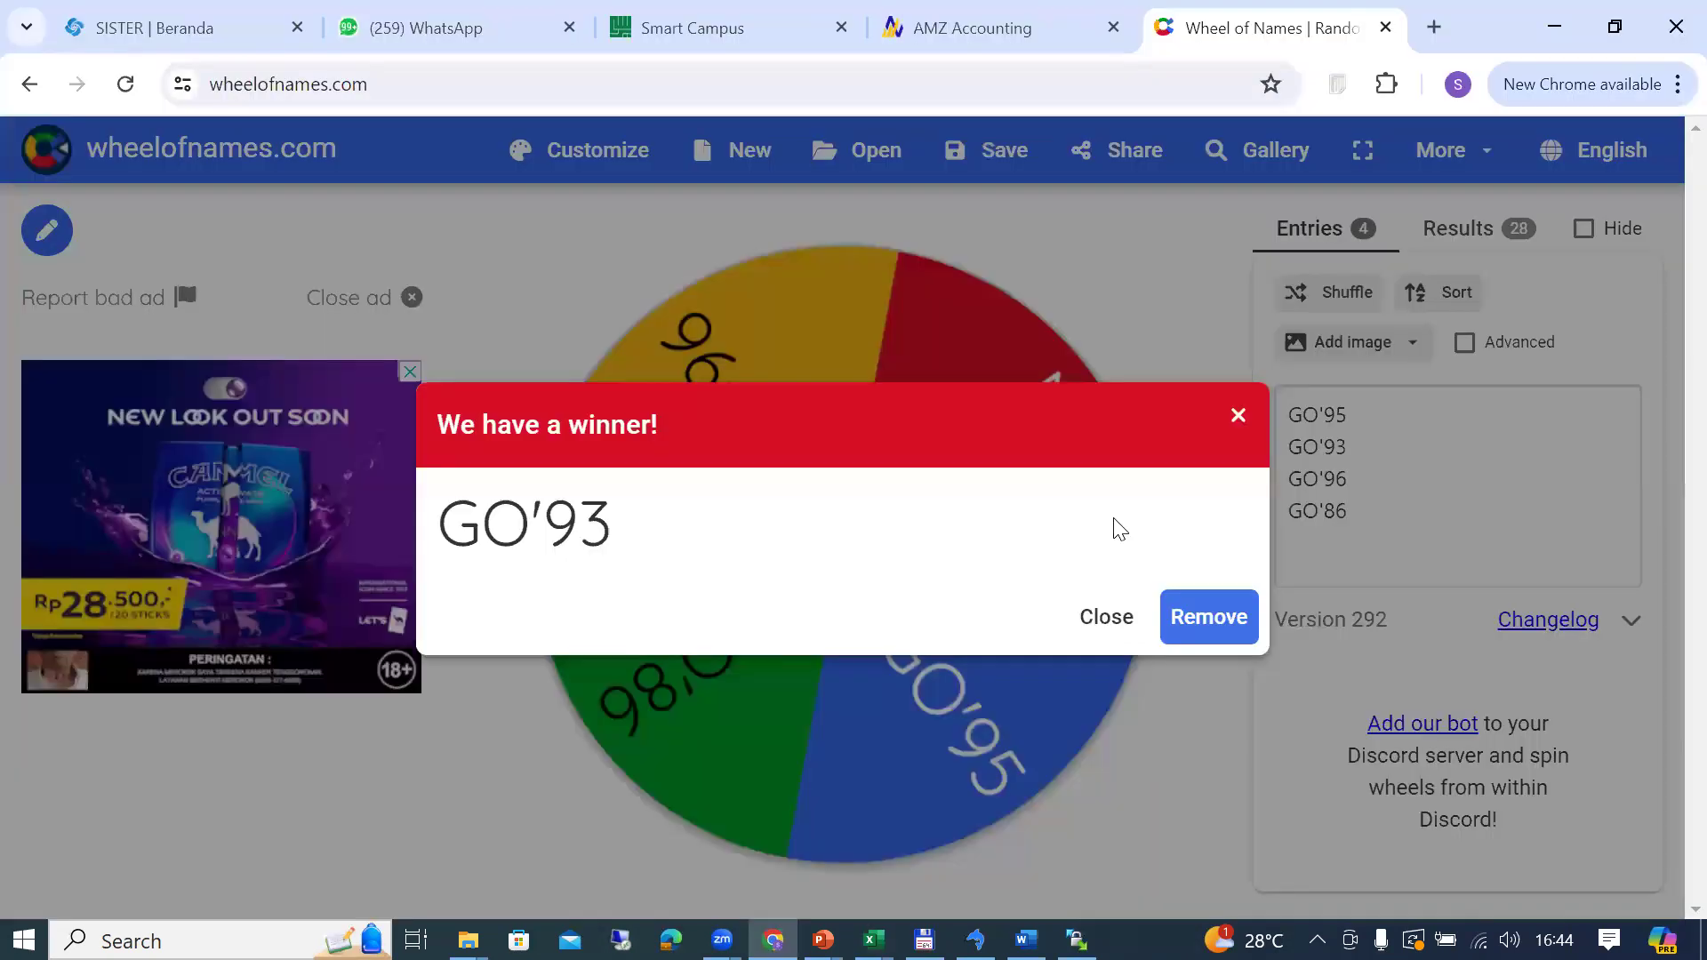
pyautogui.click(1207, 622)
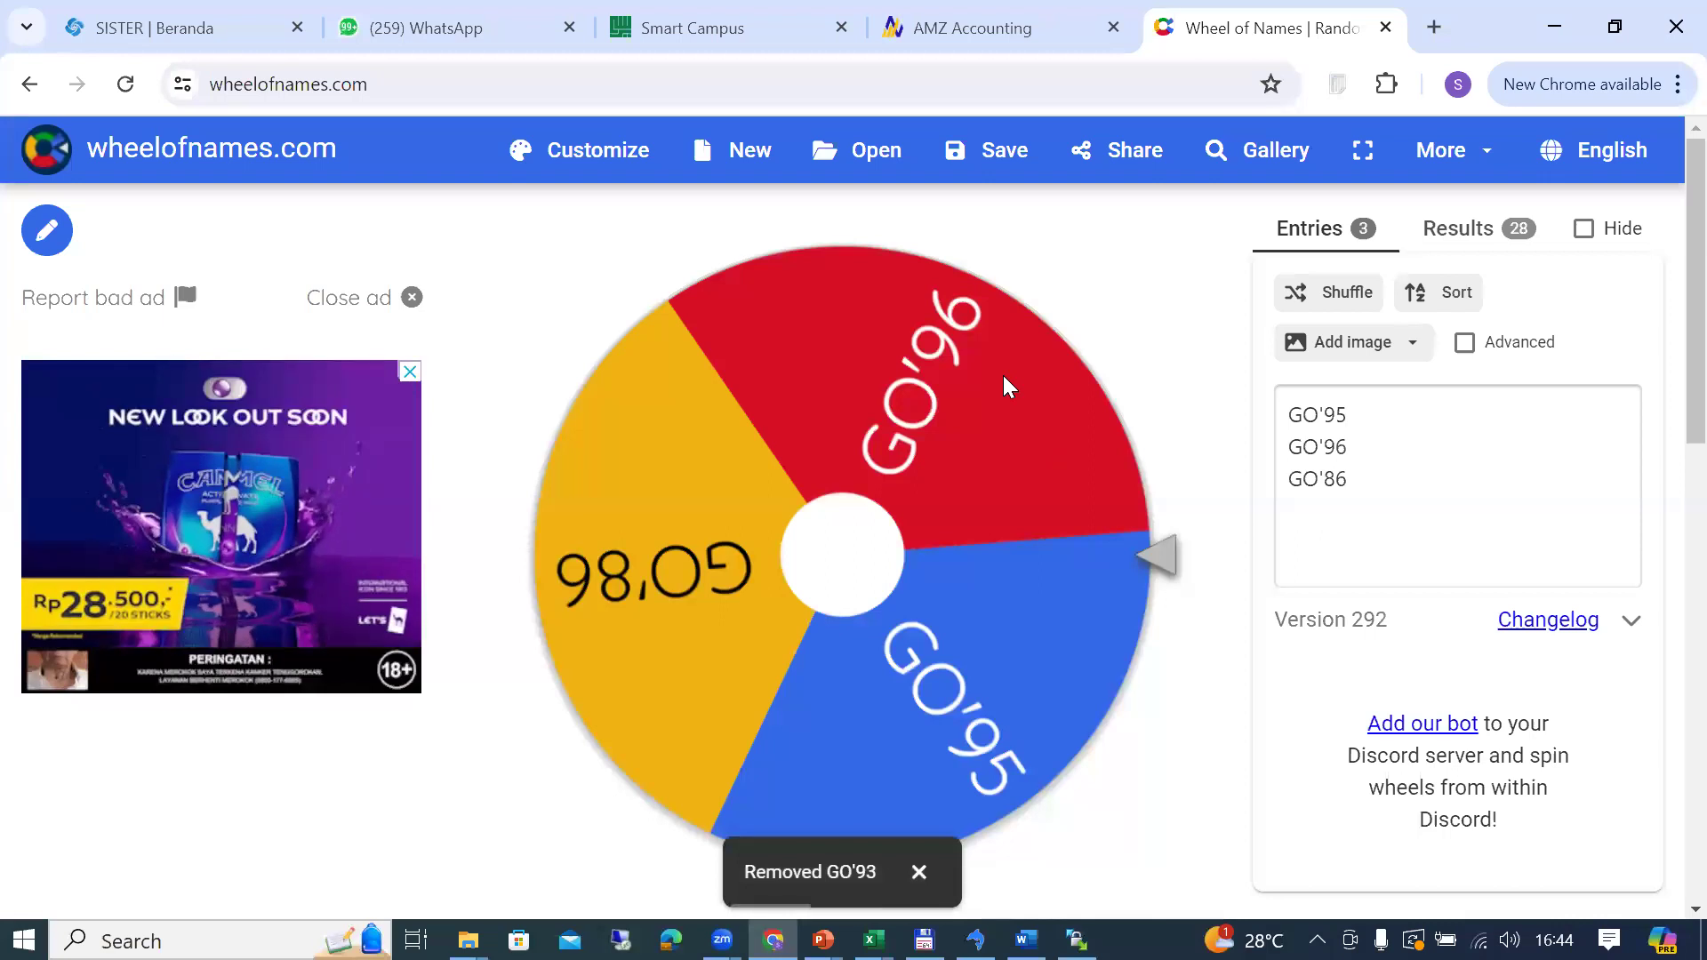
pyautogui.click(845, 565)
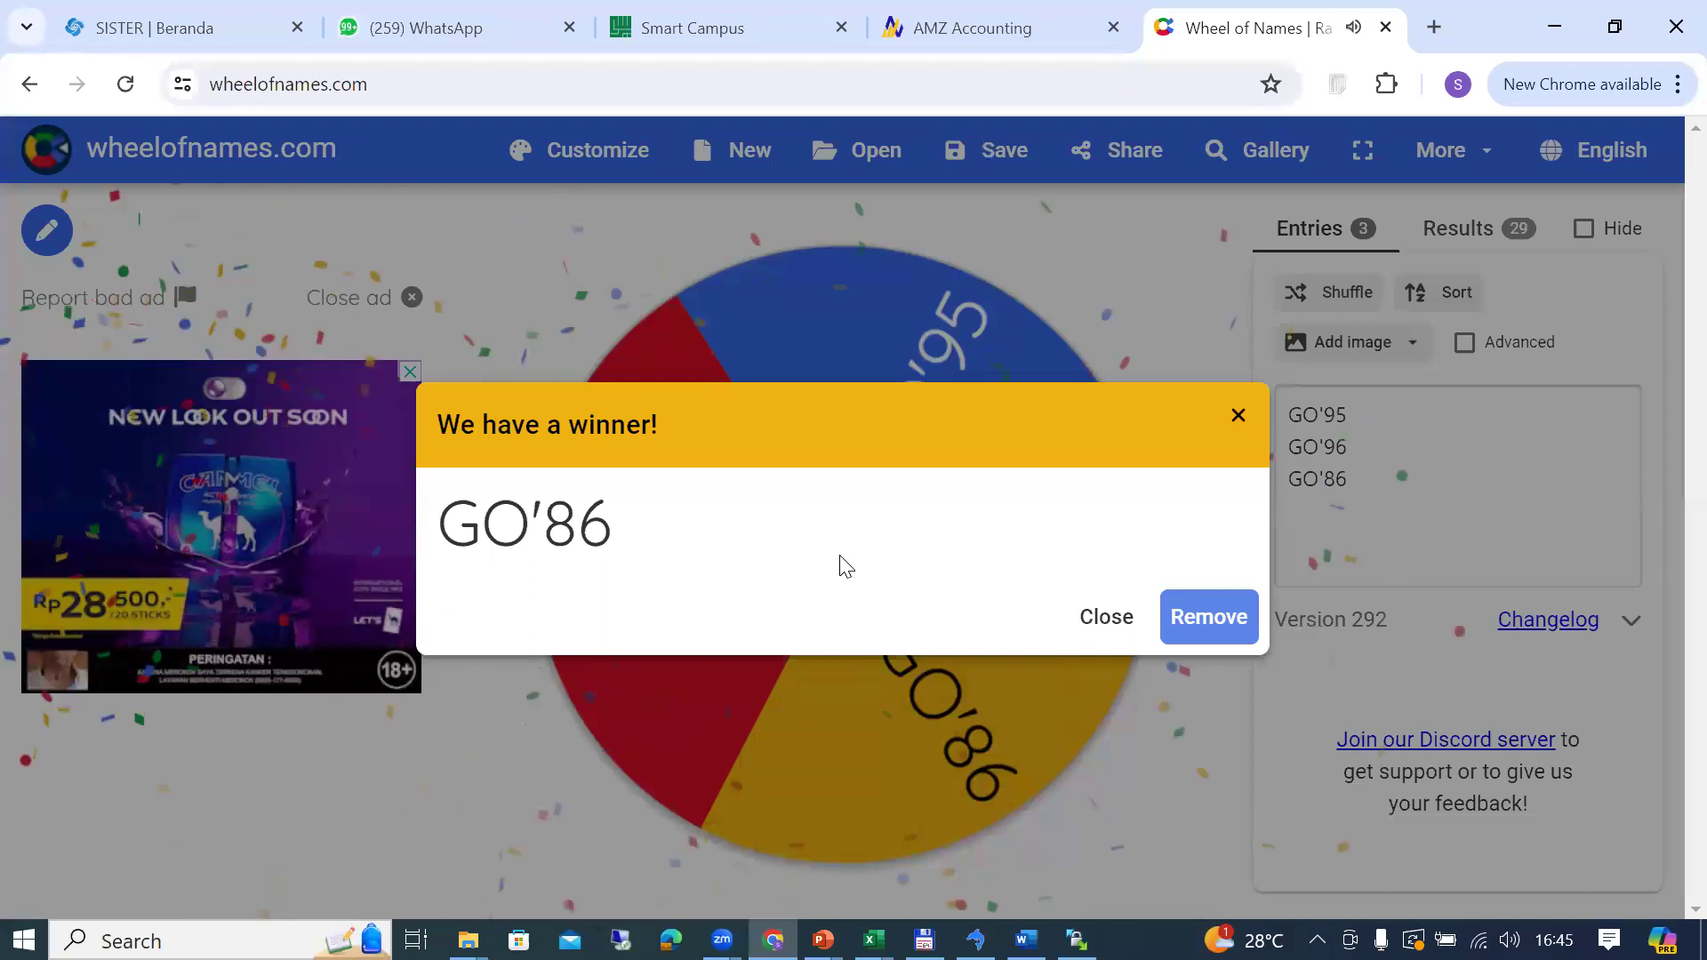
# Step: Switch to Excel, set the third Pool A team on the Volley Putra sheet to GO'86 and select the third Pool B team's cell
pyautogui.hotkey('alt', 'Tab')
pyautogui.click(288, 523)
pyautogui.press('Down')
pyautogui.press('Down')
pyautogui.press('Down')
pyautogui.doubleClick(278, 518)
pyautogui.write('86')
pyautogui.press('Return')
pyautogui.press('Down')
pyautogui.press('Down')
pyautogui.press('Down')
pyautogui.press('Down')
pyautogui.press('Down')
pyautogui.press('Down')
pyautogui.press('Down')
pyautogui.press('Down')
pyautogui.press('Down')
pyautogui.press('Down')
pyautogui.press('Down')
pyautogui.press('Down')
pyautogui.press('Down')
pyautogui.press('Down')
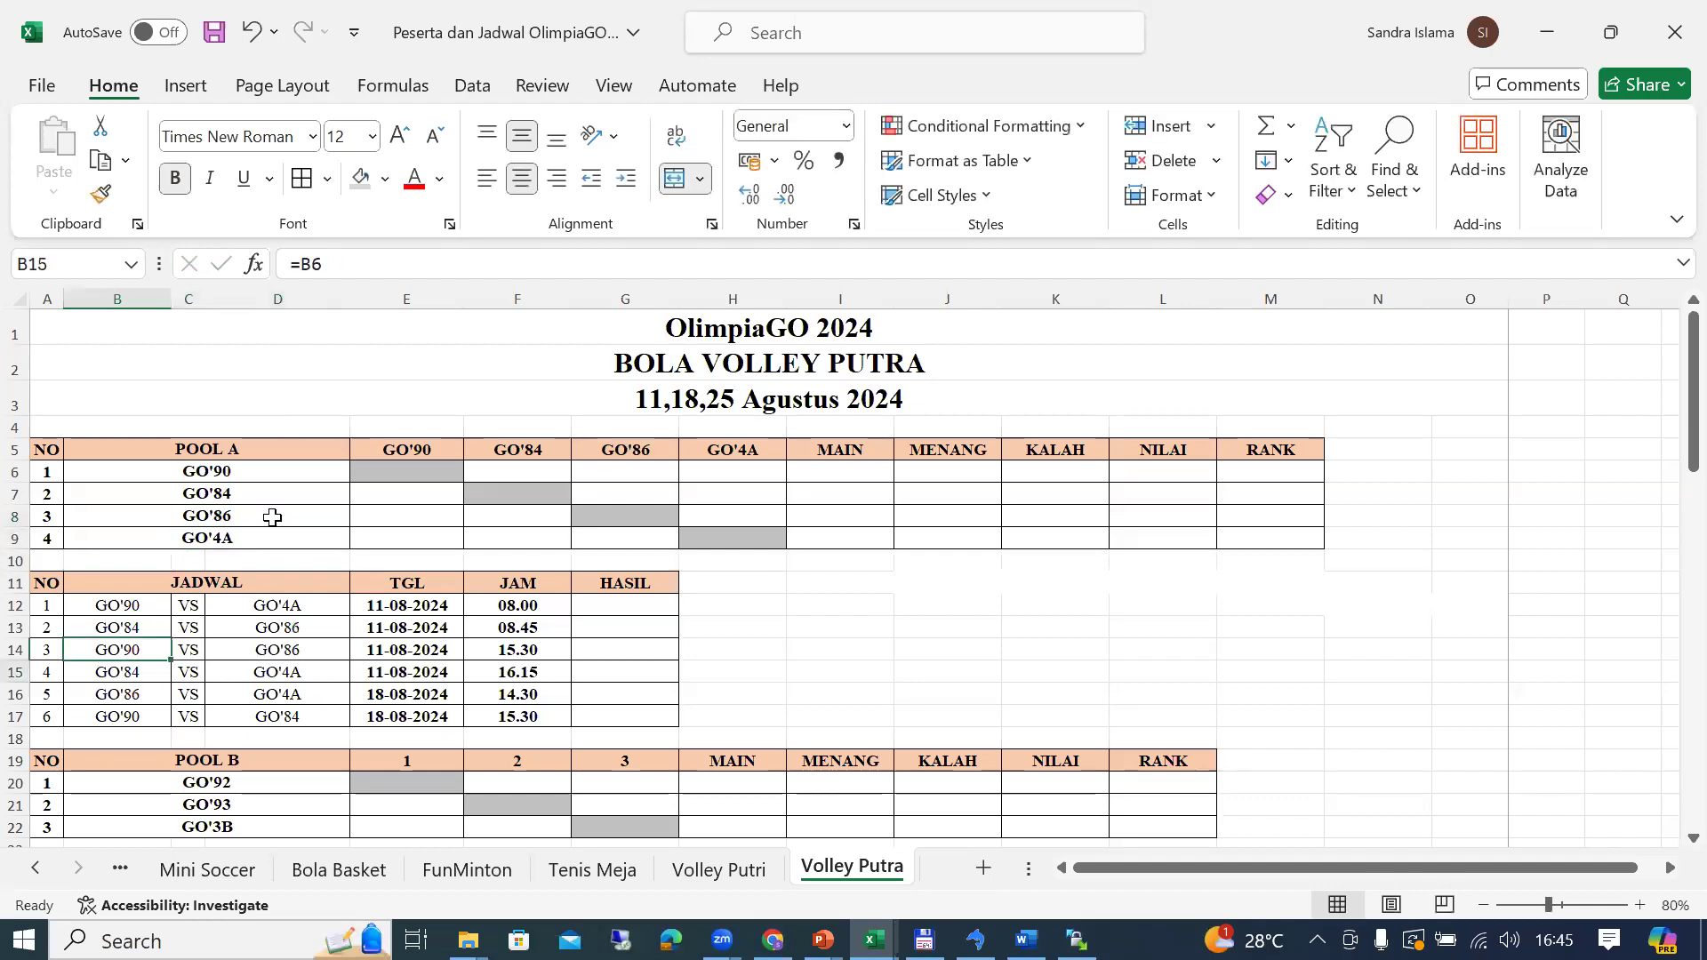
pyautogui.press('Up')
# Step: Switch to wheelofnames.com, remove the drawn GO'86 and spin the wheel for the third Pool B team
pyautogui.hotkey('alt', 'Tab')
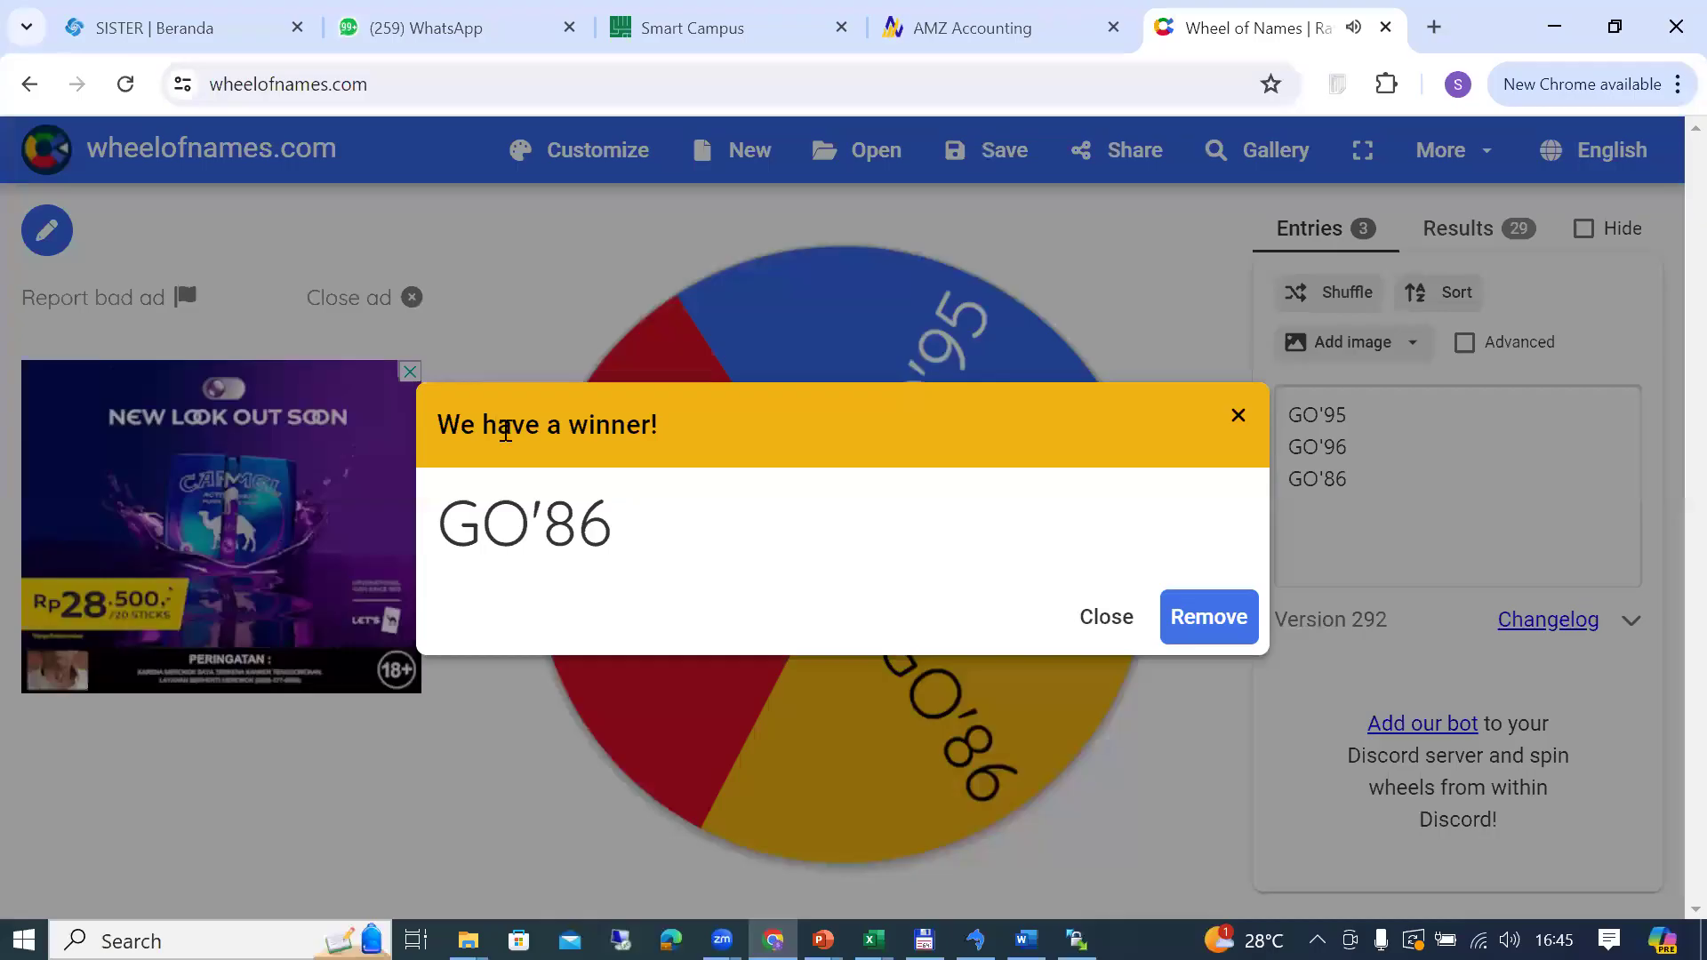
pyautogui.click(1219, 627)
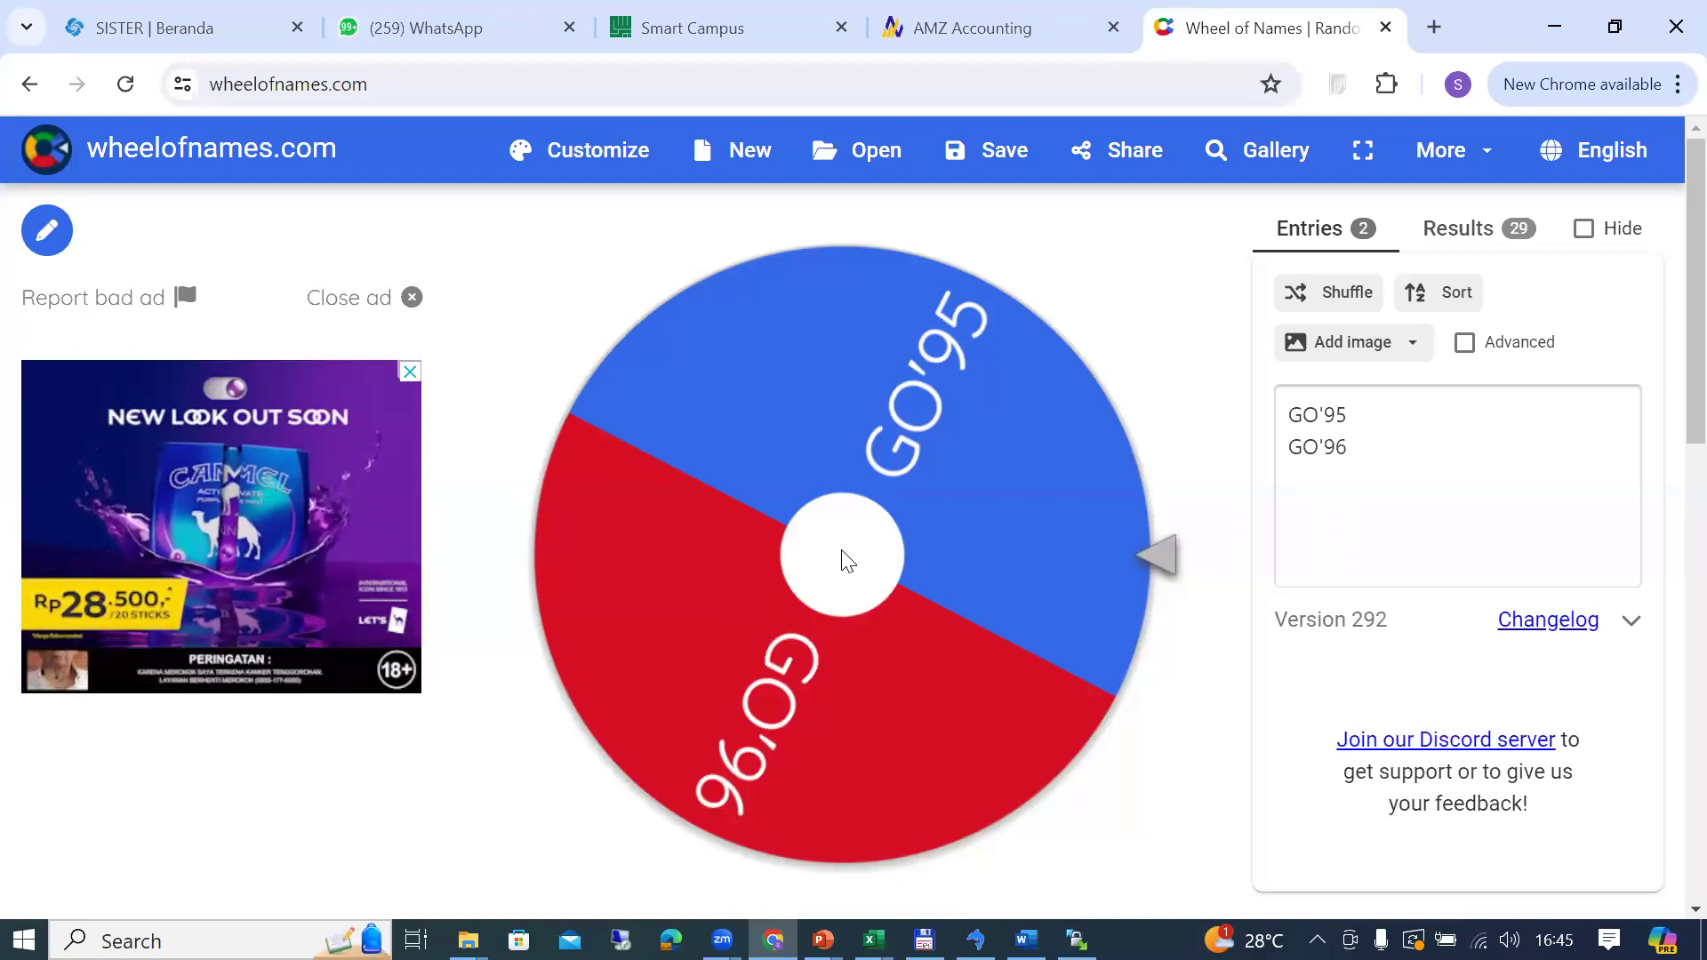
pyautogui.click(845, 560)
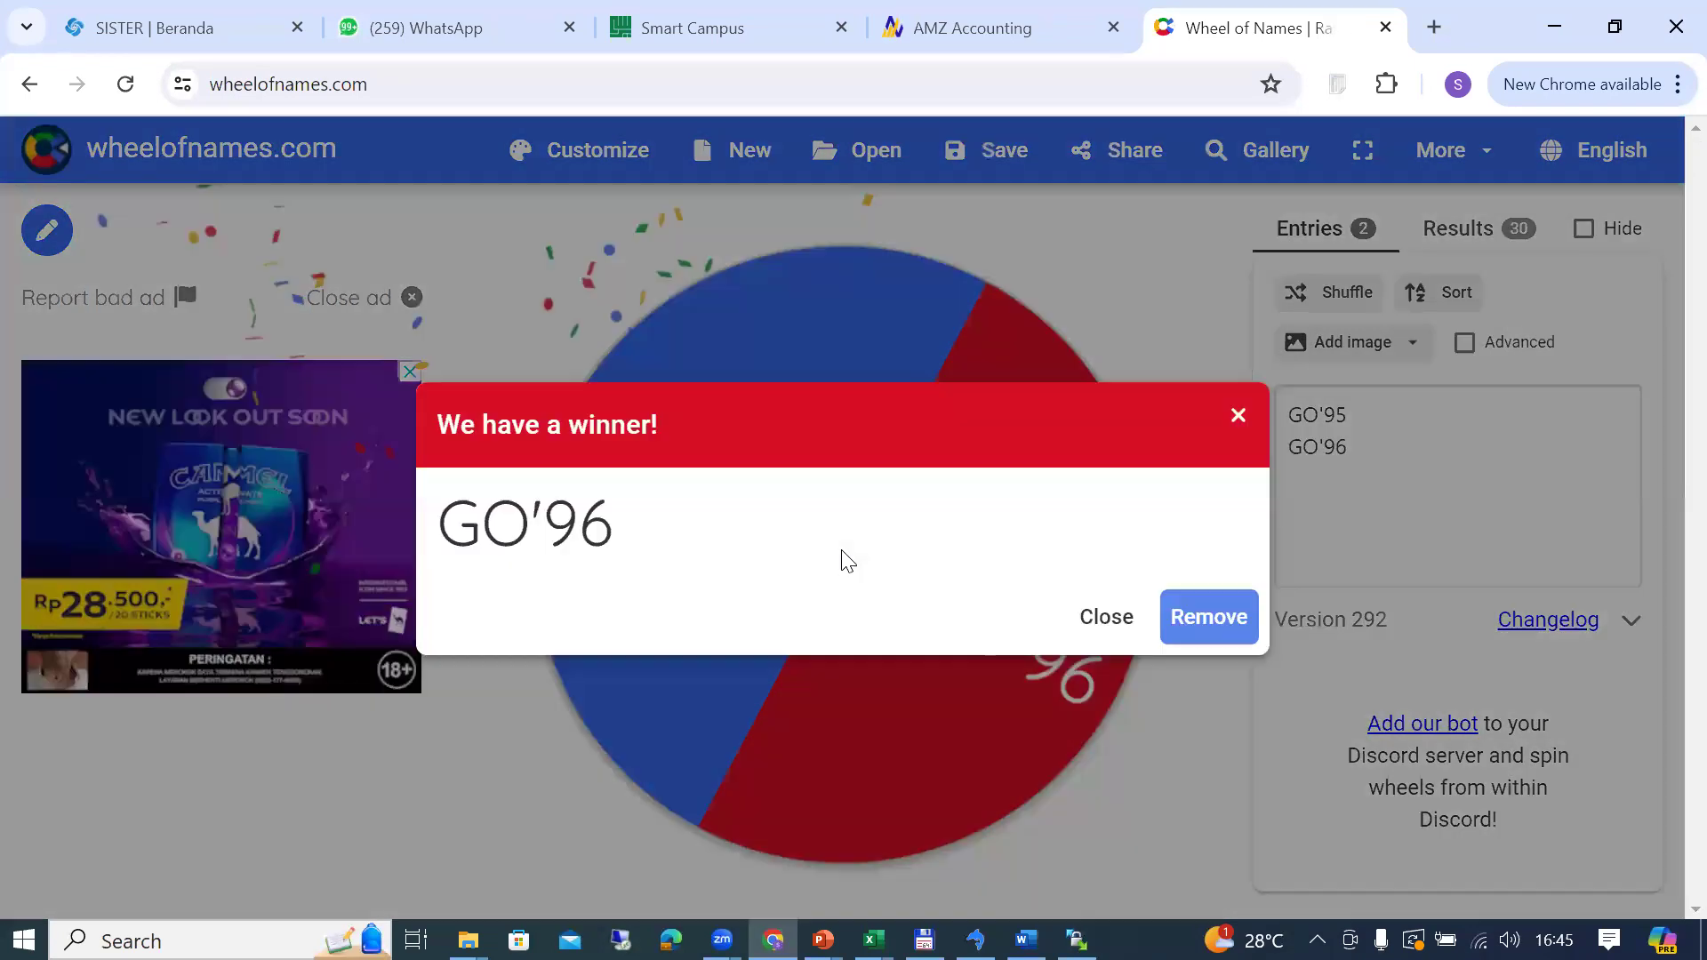
# Step: Switch to Excel and set the third Pool B team on the Volley Putra sheet to GO'96
pyautogui.hotkey('alt', 'Tab')
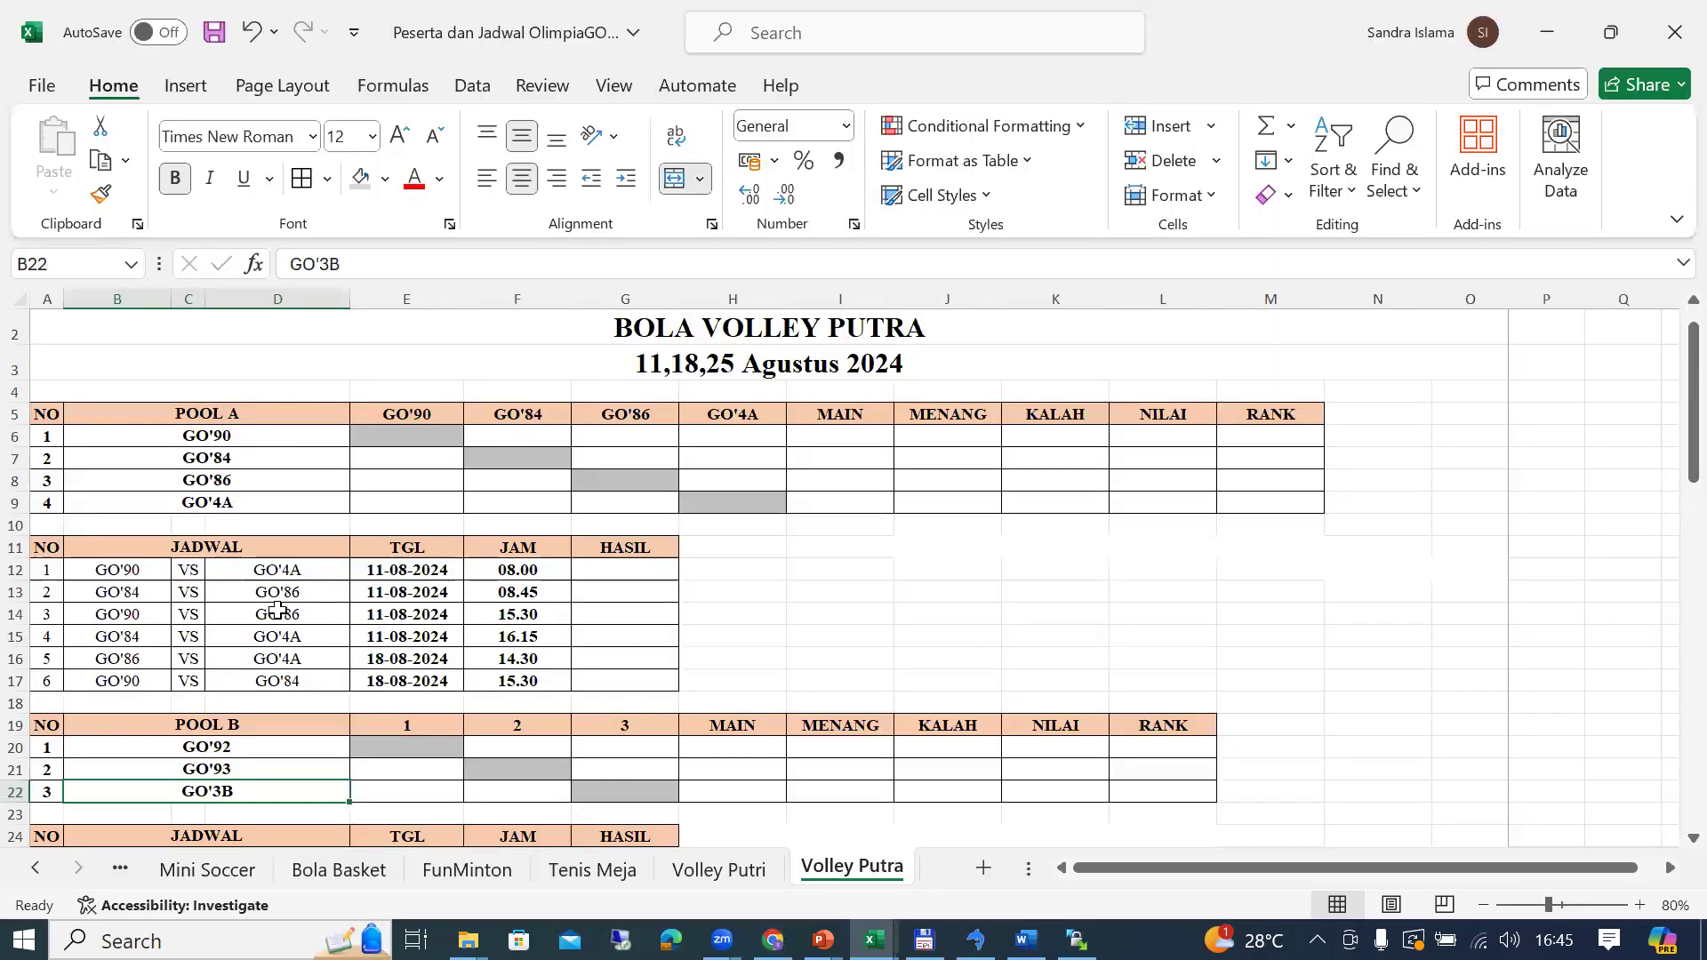
pyautogui.doubleClick(262, 790)
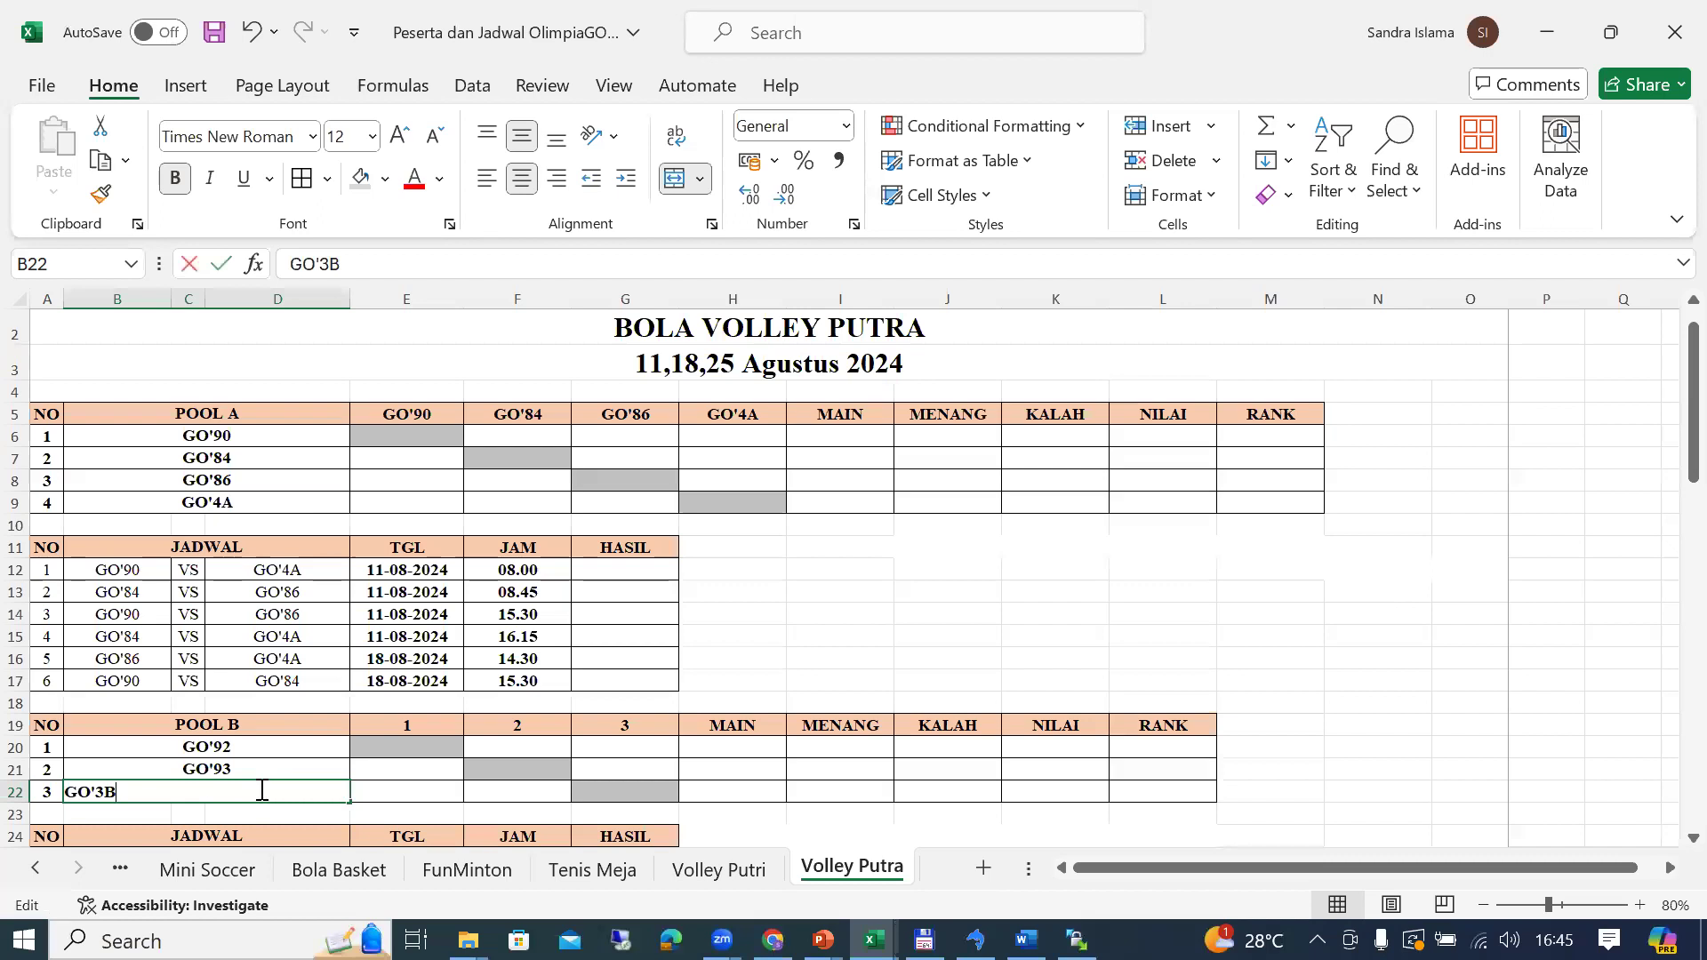
pyautogui.press('BackSpace')
pyautogui.press('BackSpace')
pyautogui.write('96')
pyautogui.press('Return')
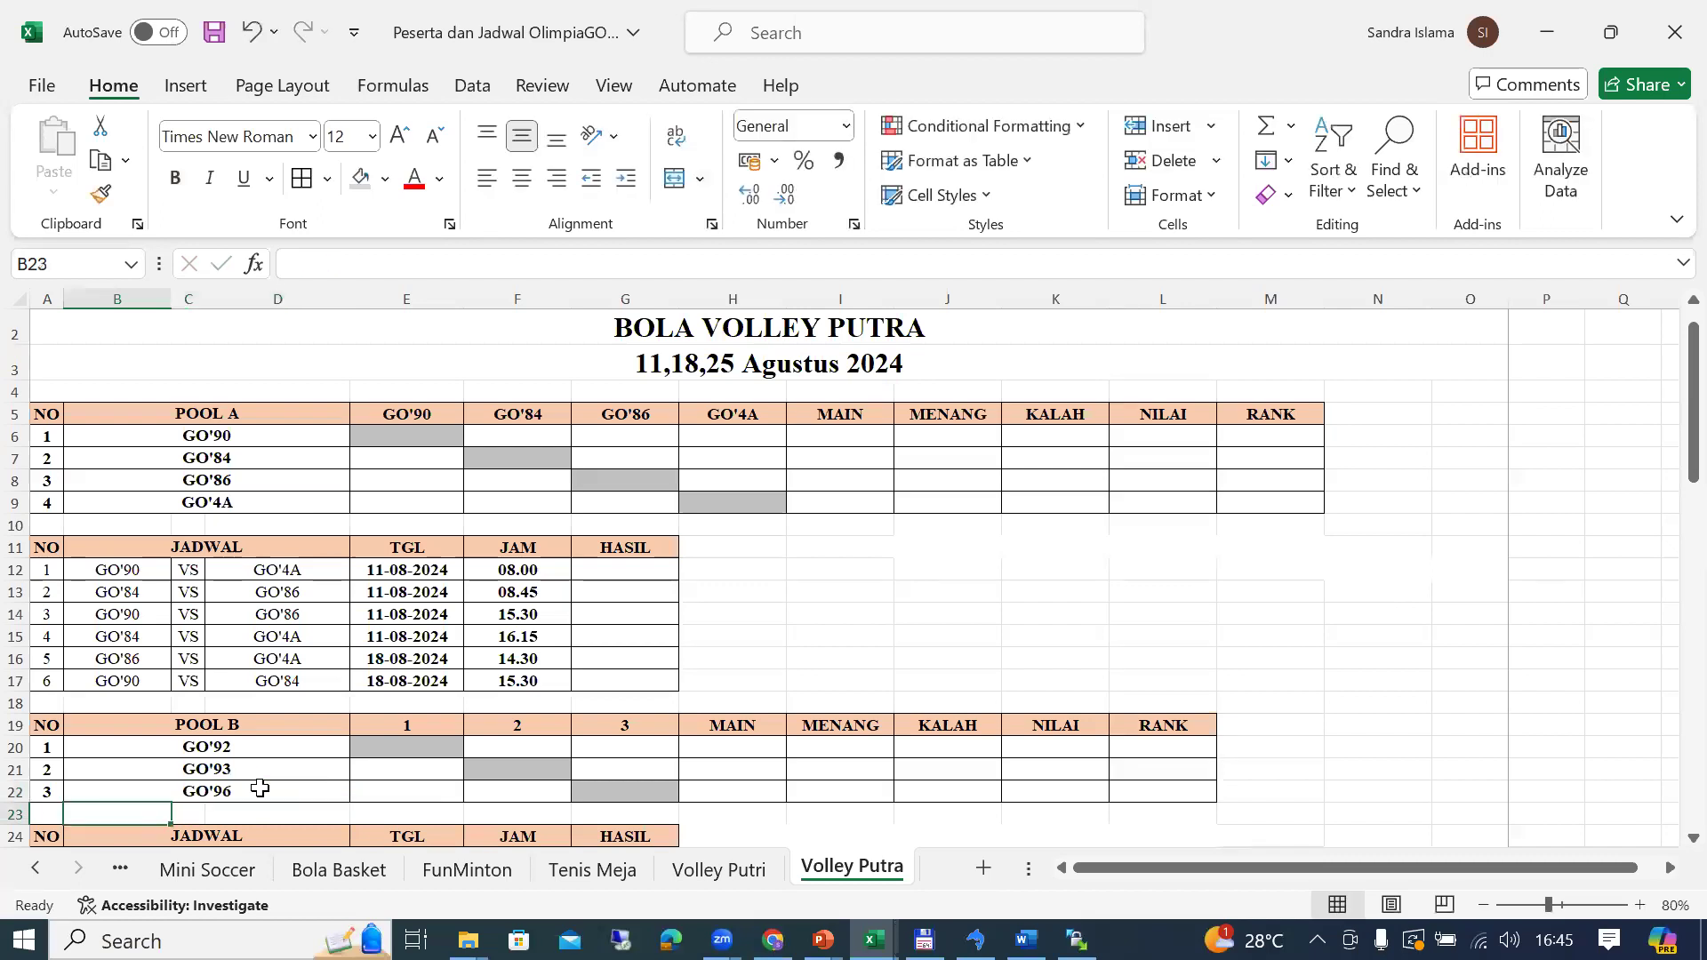
# Step: Set the fourth Pool A team on the Volley Putra sheet to the remaining team, GO'95
pyautogui.doubleClick(269, 505)
pyautogui.press('BackSpace')
pyautogui.press('BackSpace')
pyautogui.write('95')
pyautogui.press('Return')
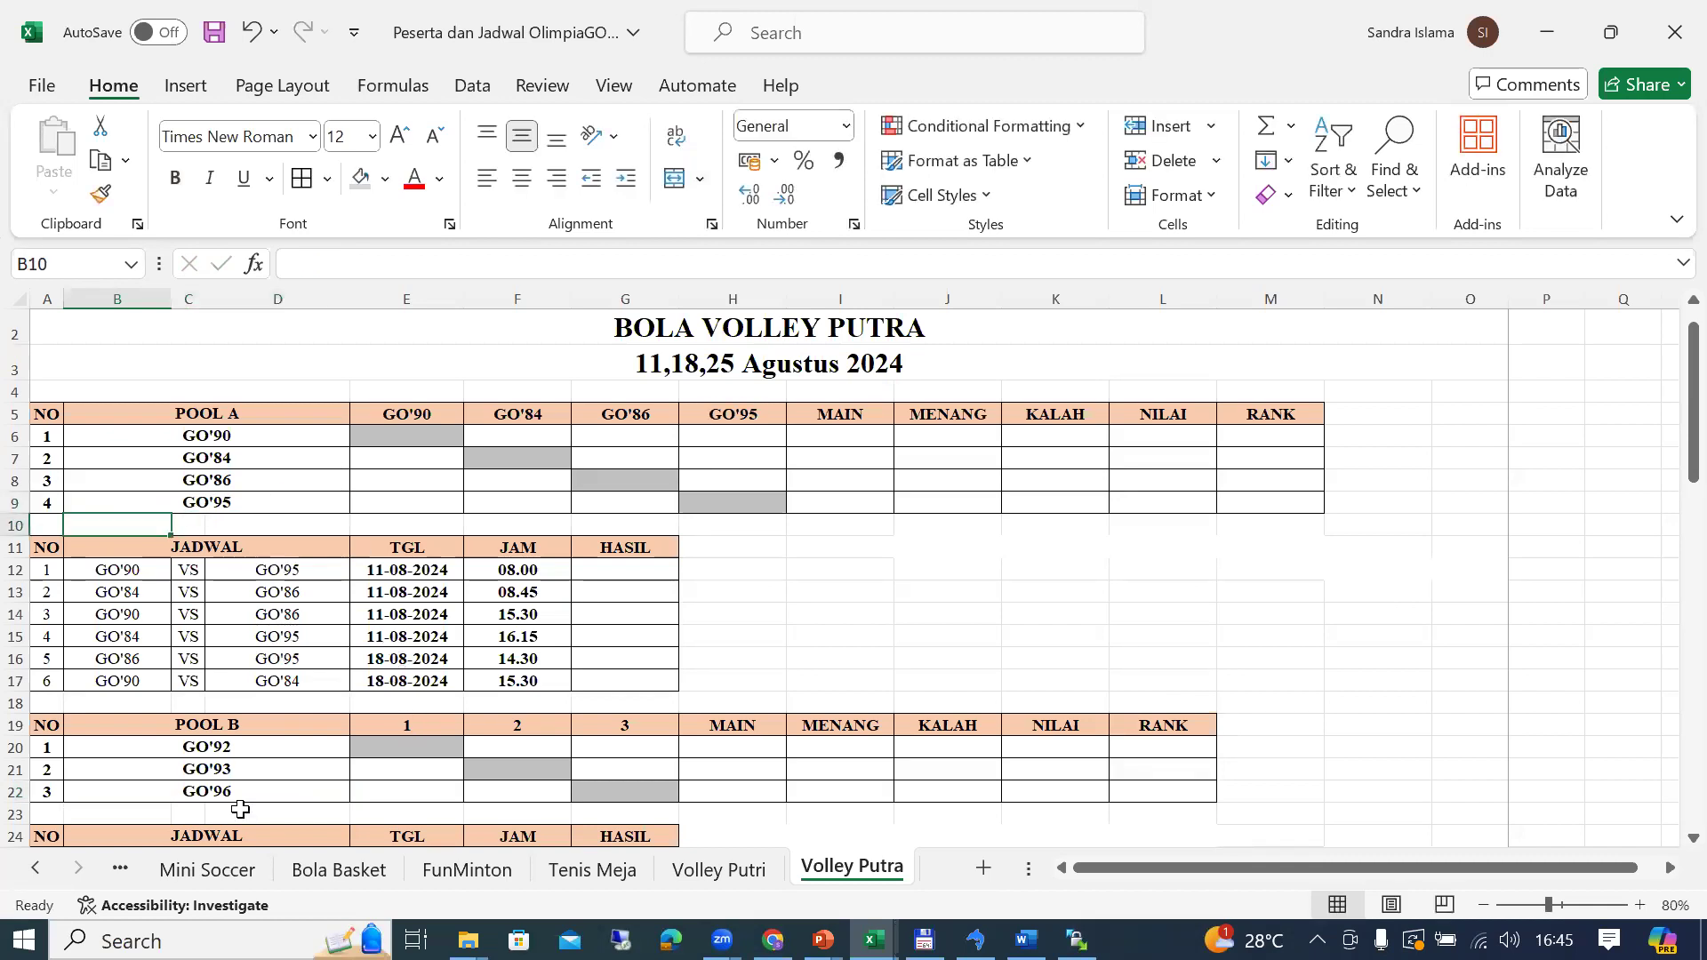
pyautogui.click(33, 870)
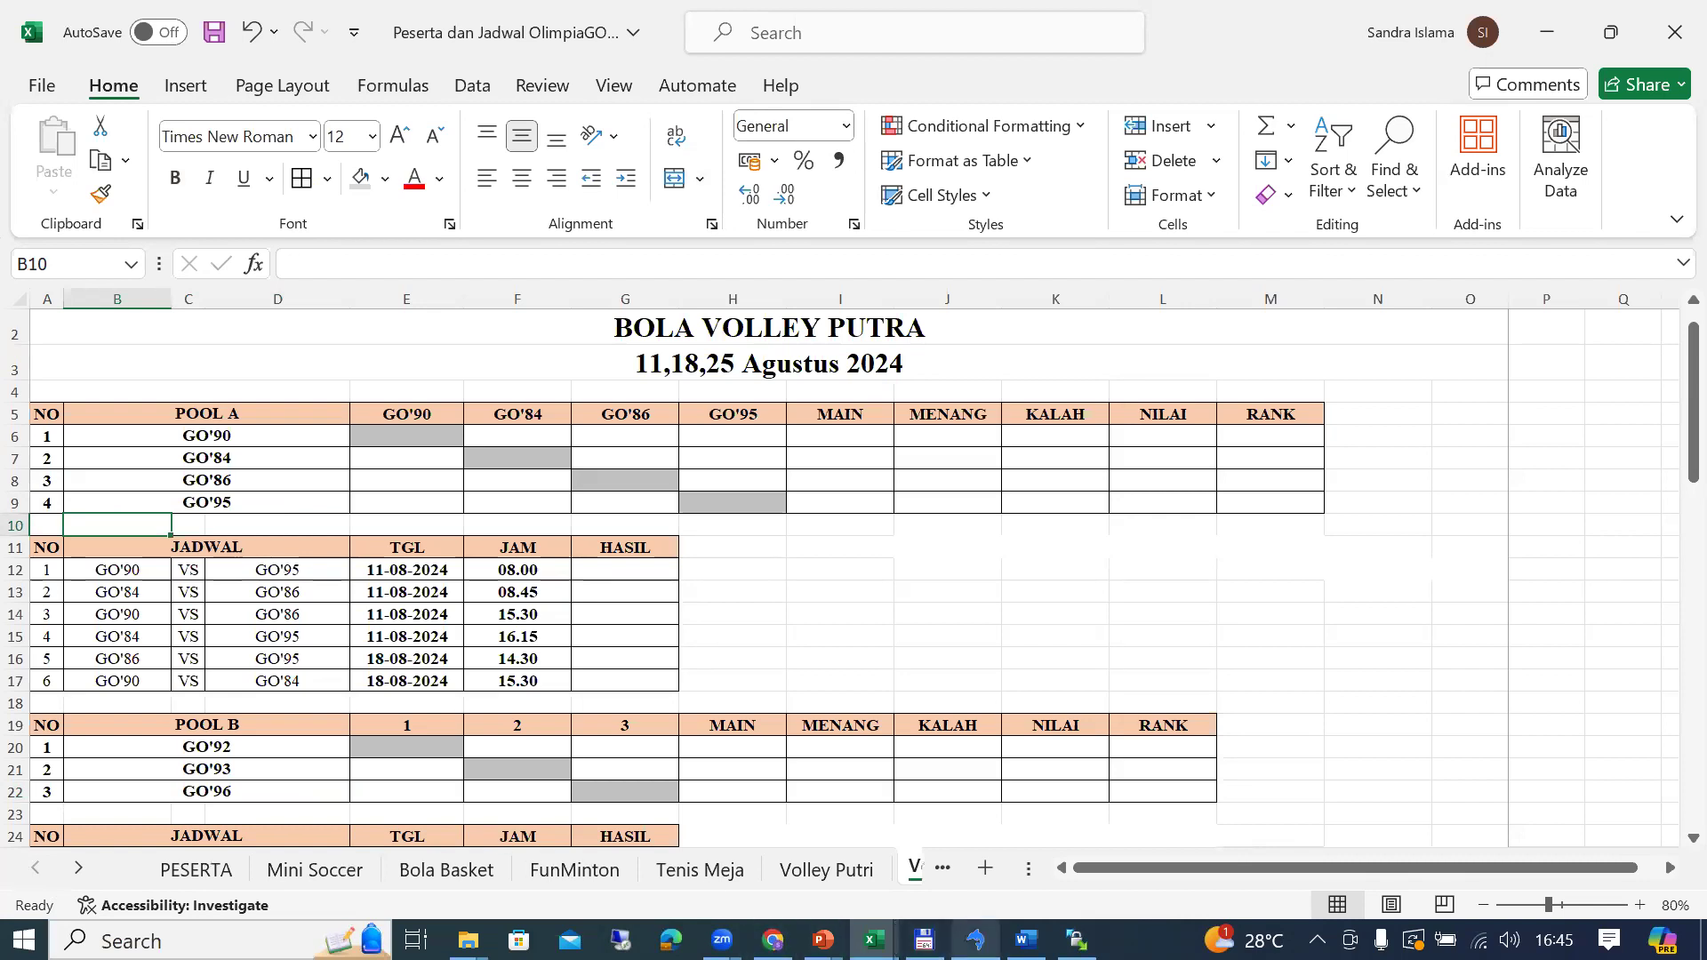
# Step: Switch to OLIMPIAGO 2024.docx in Word and insert "Cadangan" before "maksimal" in rule 4 of the Fun Minton section
pyautogui.click(1027, 940)
pyautogui.moveTo(1672, 747); pyautogui.dragTo(1670, 499)
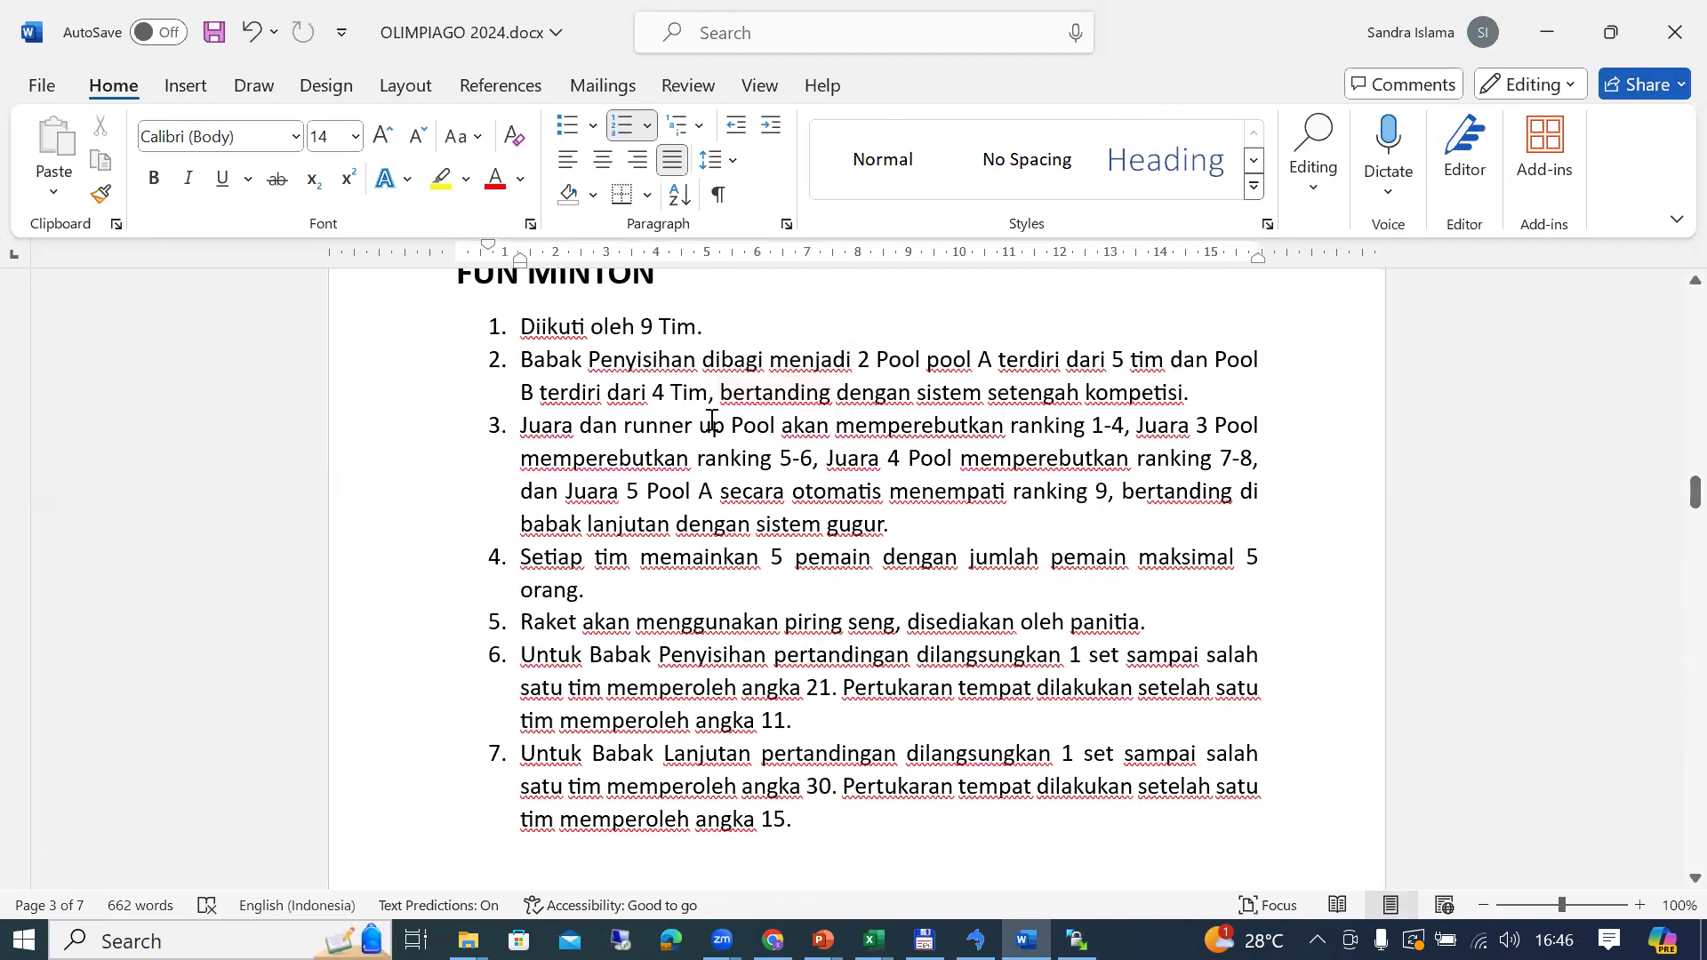
pyautogui.click(671, 599)
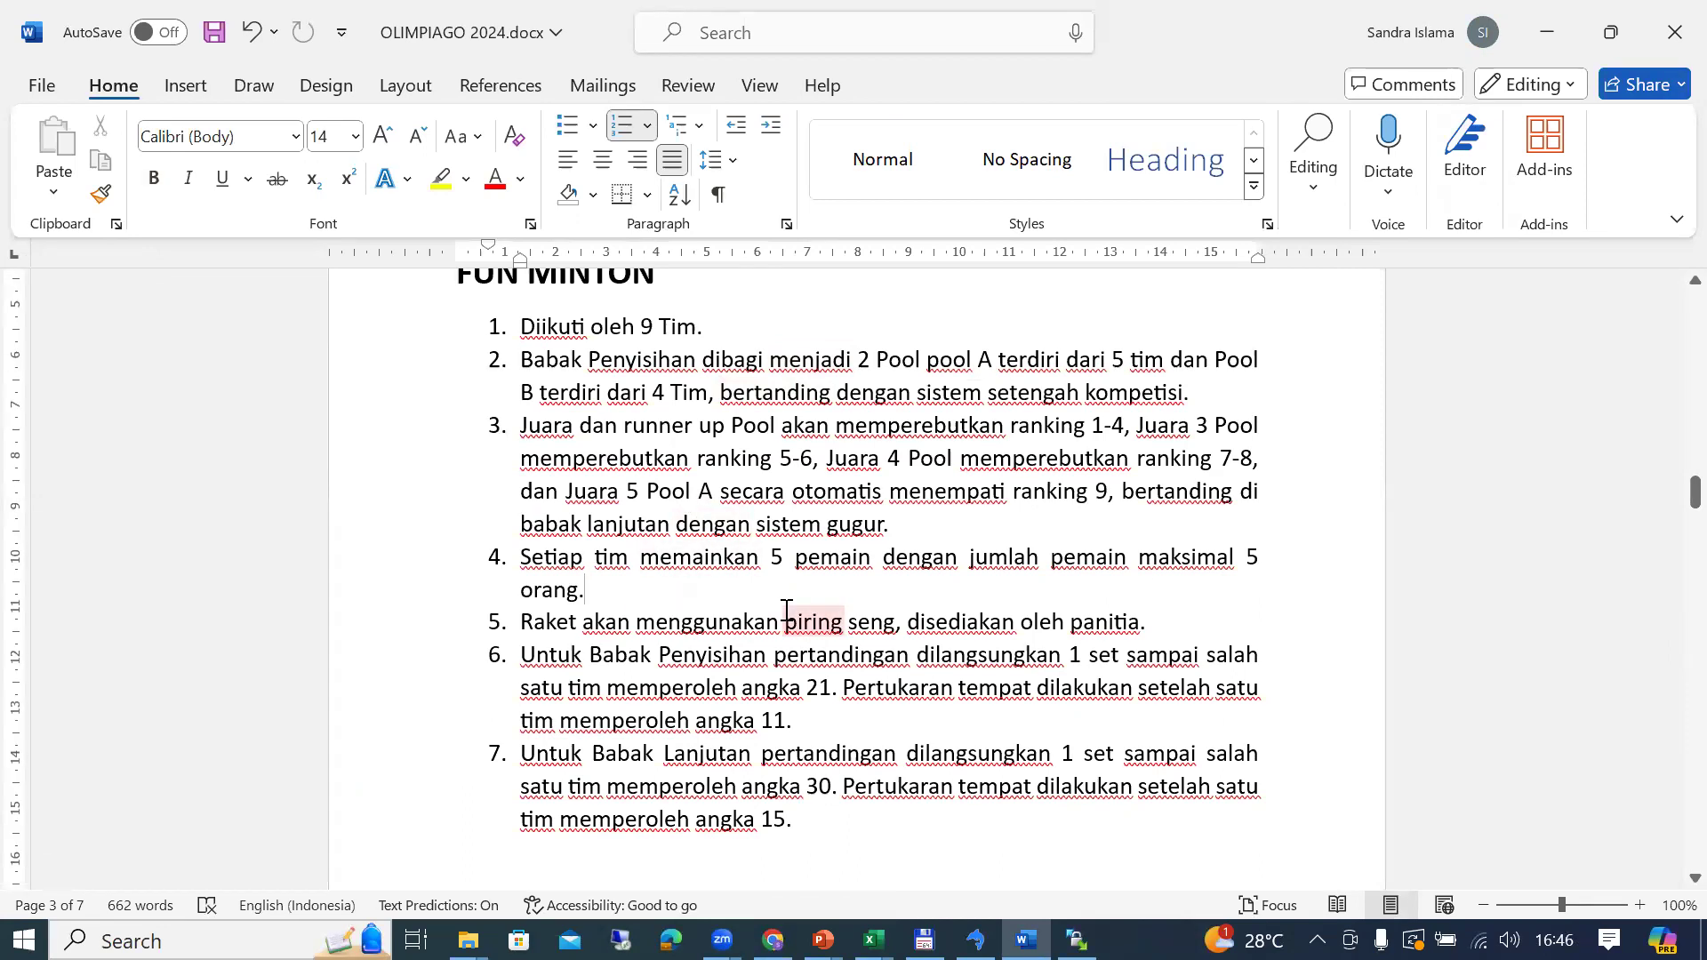
pyautogui.click(1139, 558)
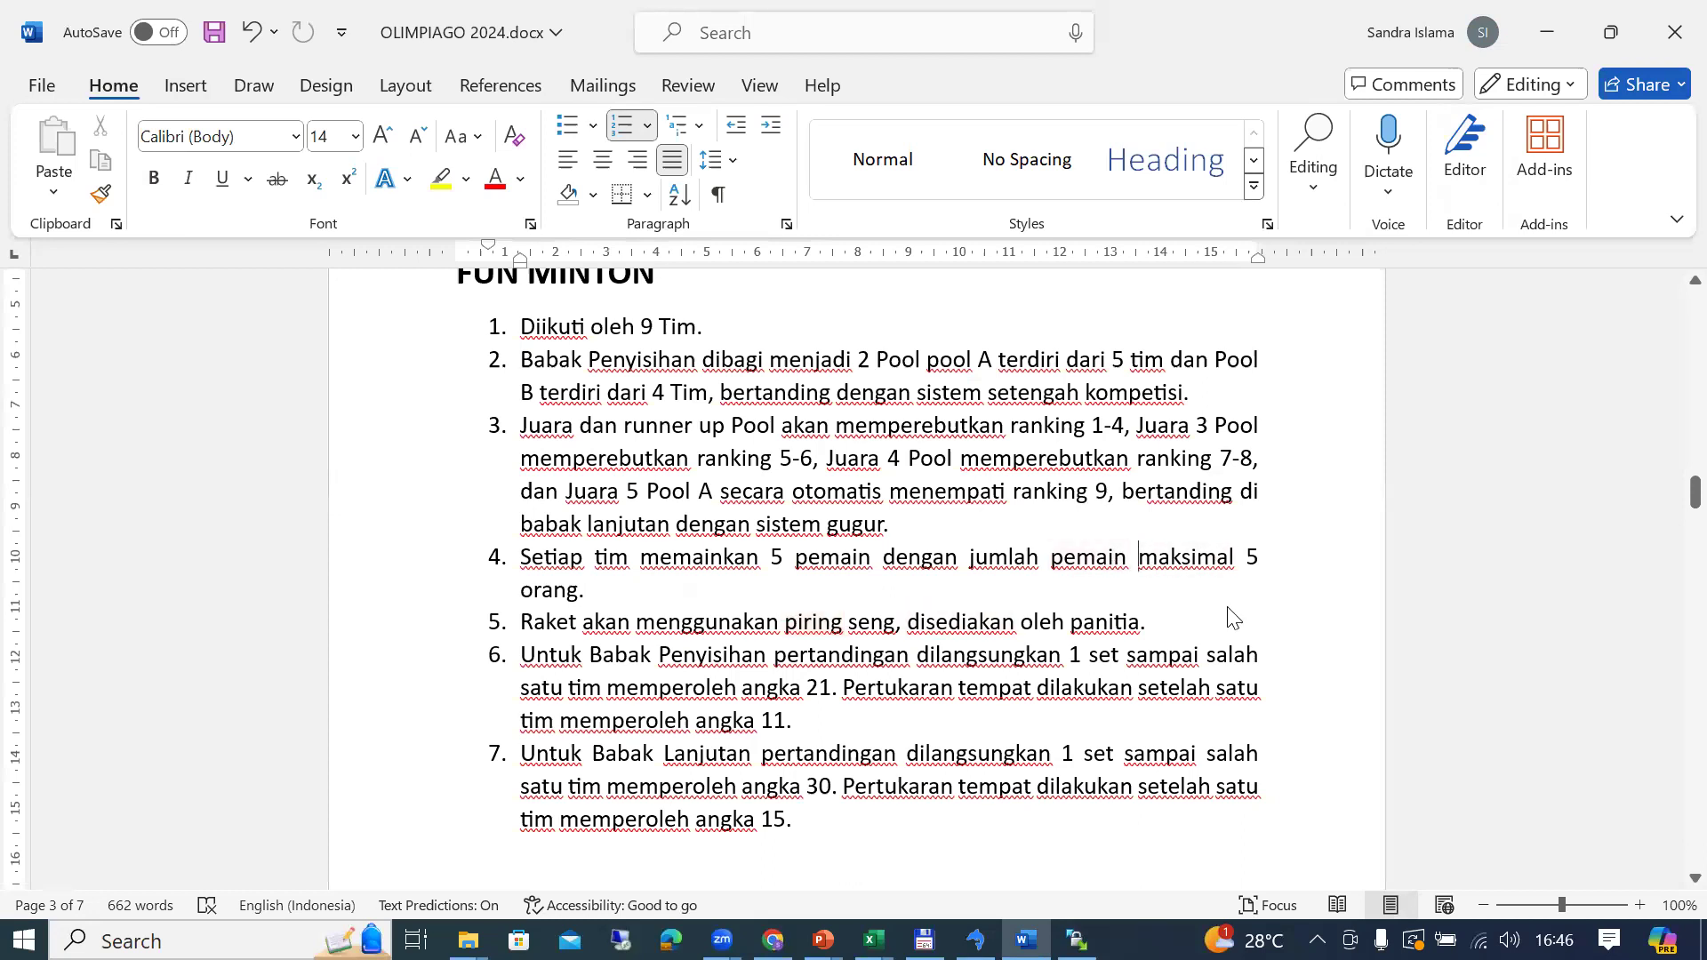
pyautogui.write('cadangf')
pyautogui.press('BackSpace')
pyautogui.press('BackSpace')
pyautogui.write('an')
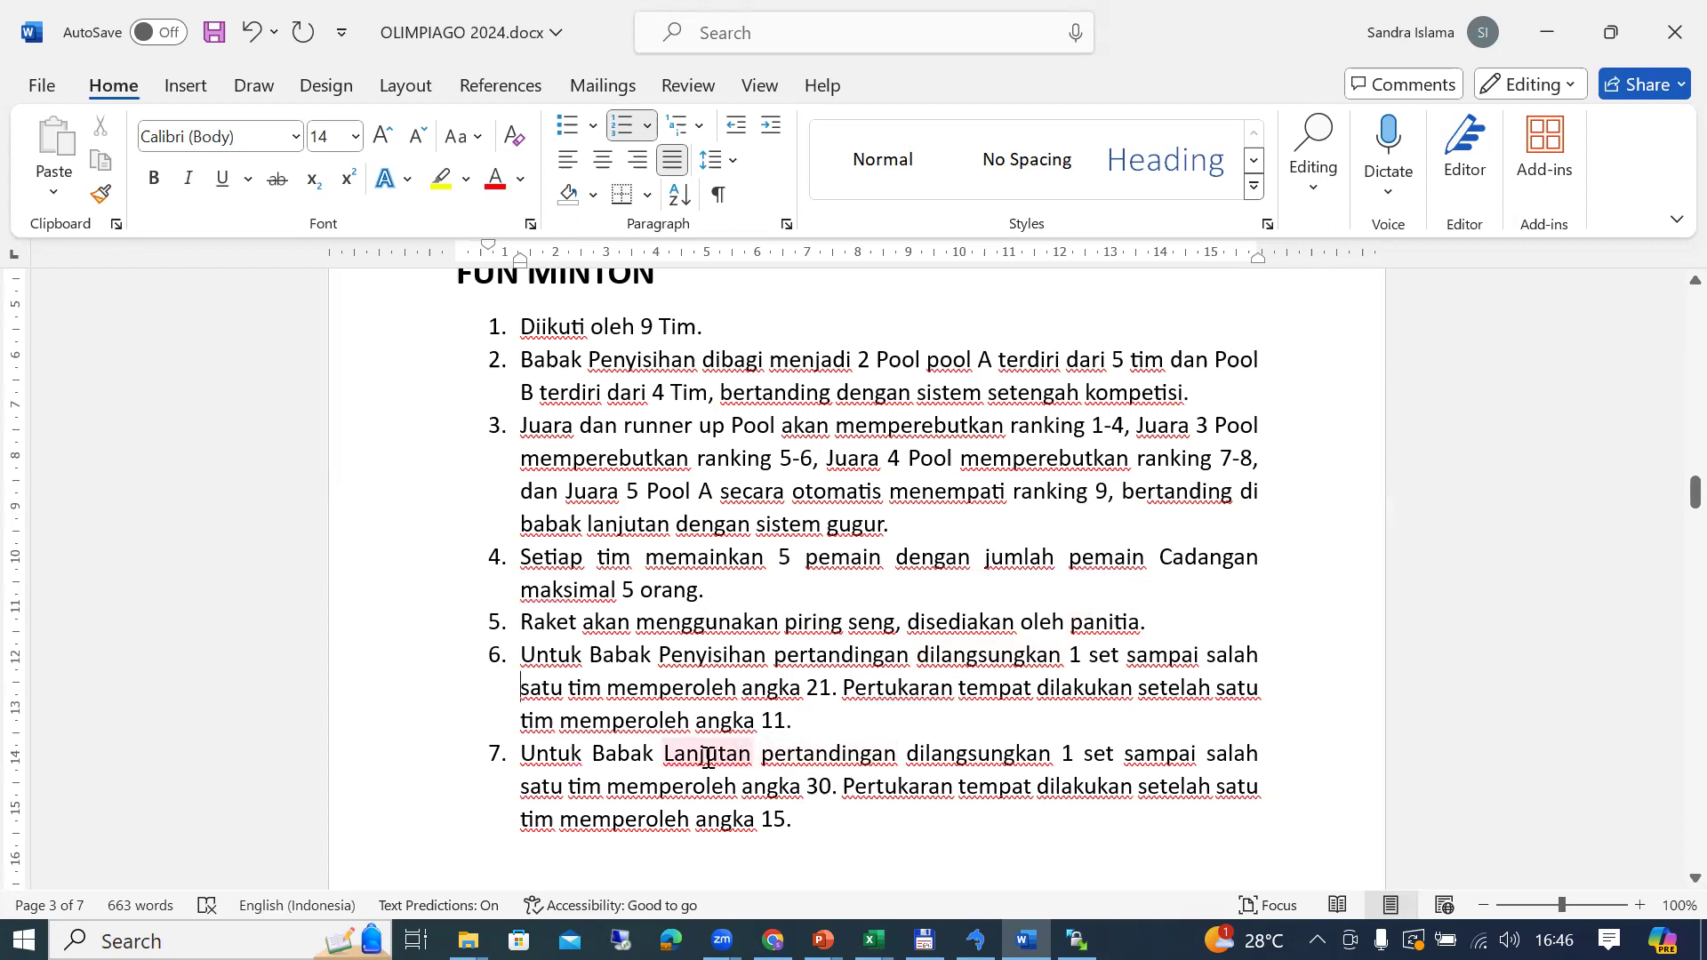
pyautogui.click(831, 794)
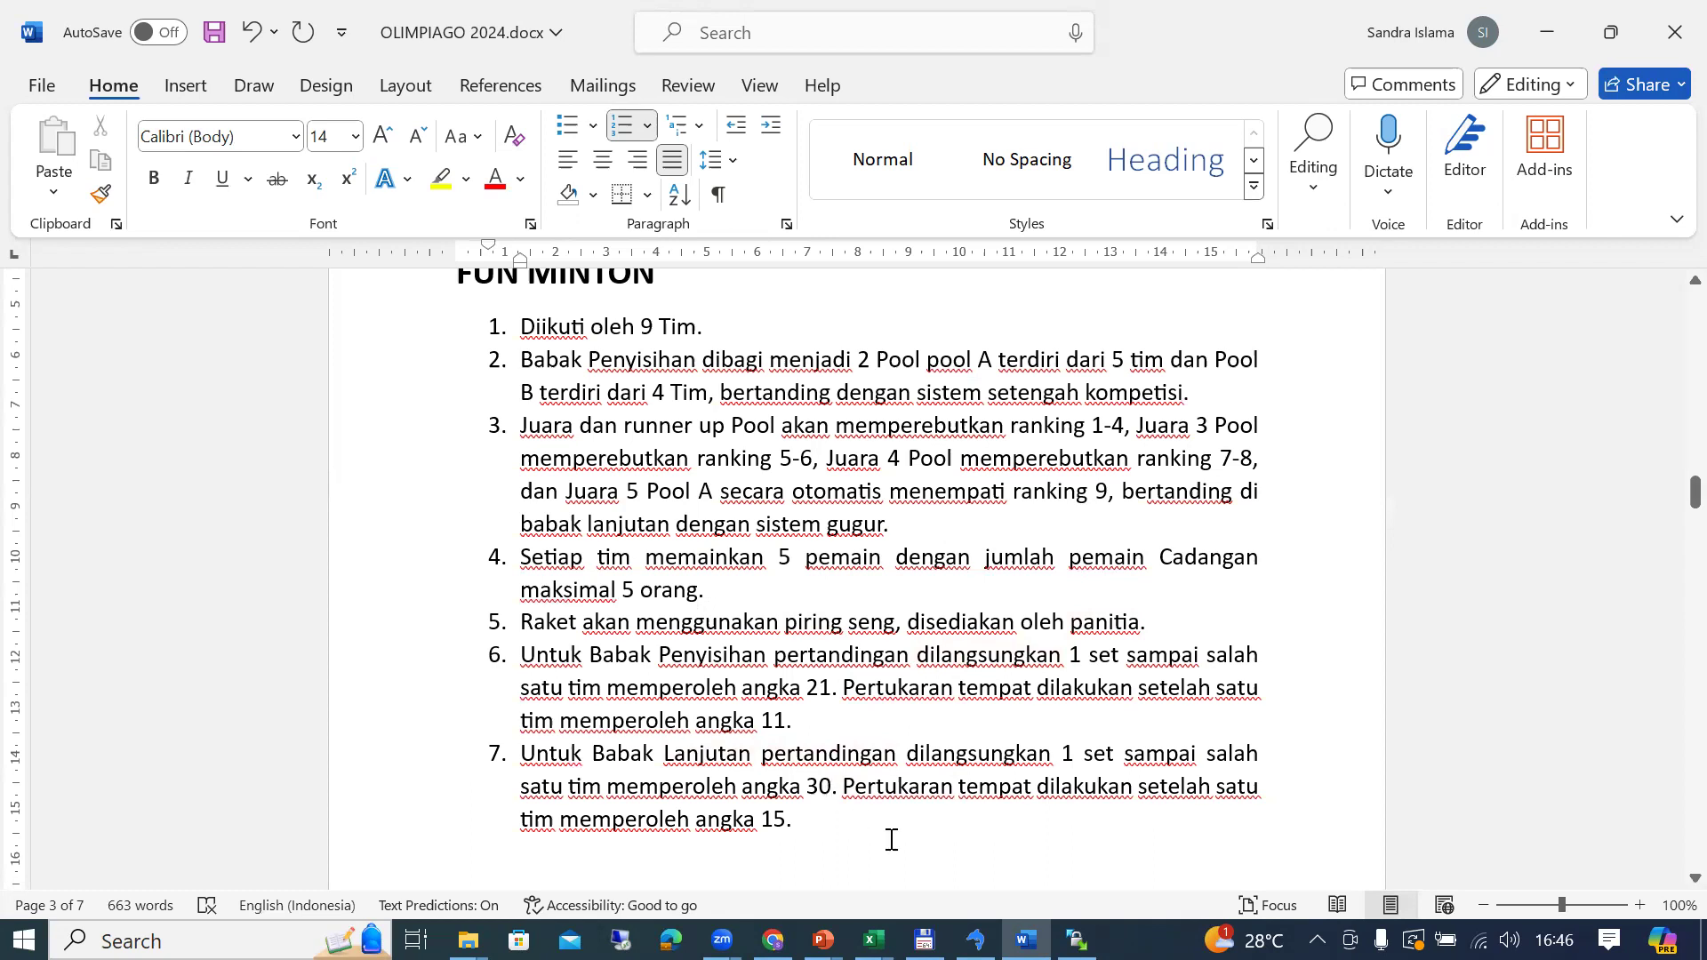
pyautogui.click(864, 824)
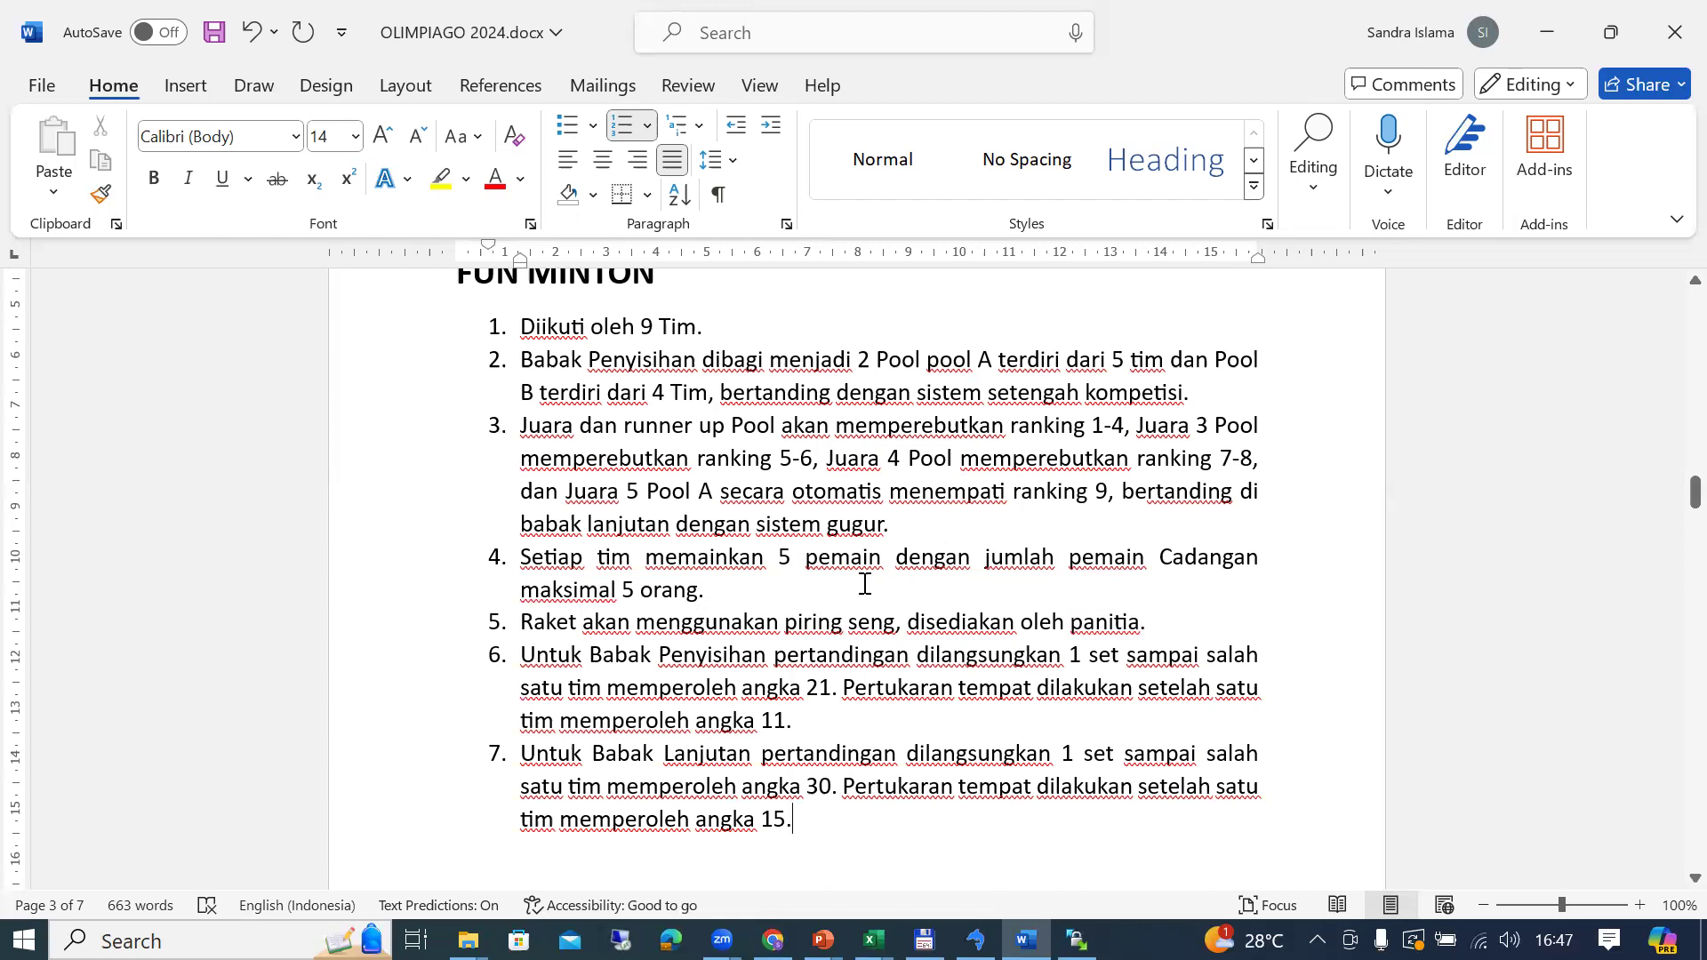
pyautogui.click(430, 849)
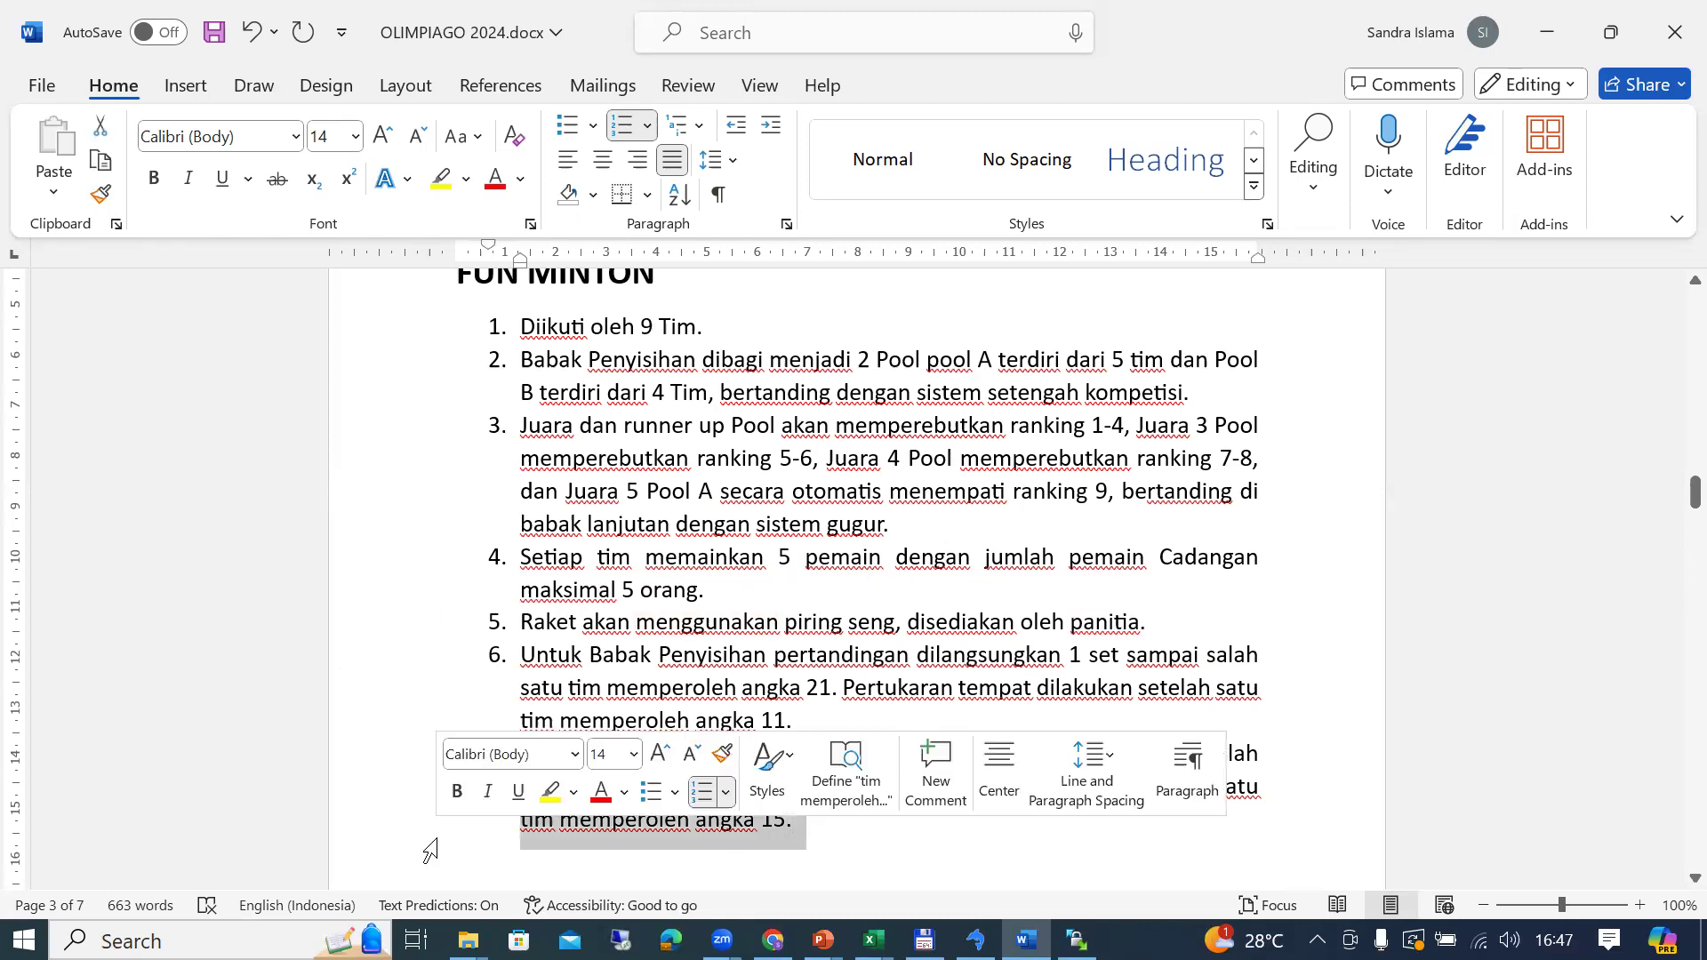
pyautogui.click(965, 850)
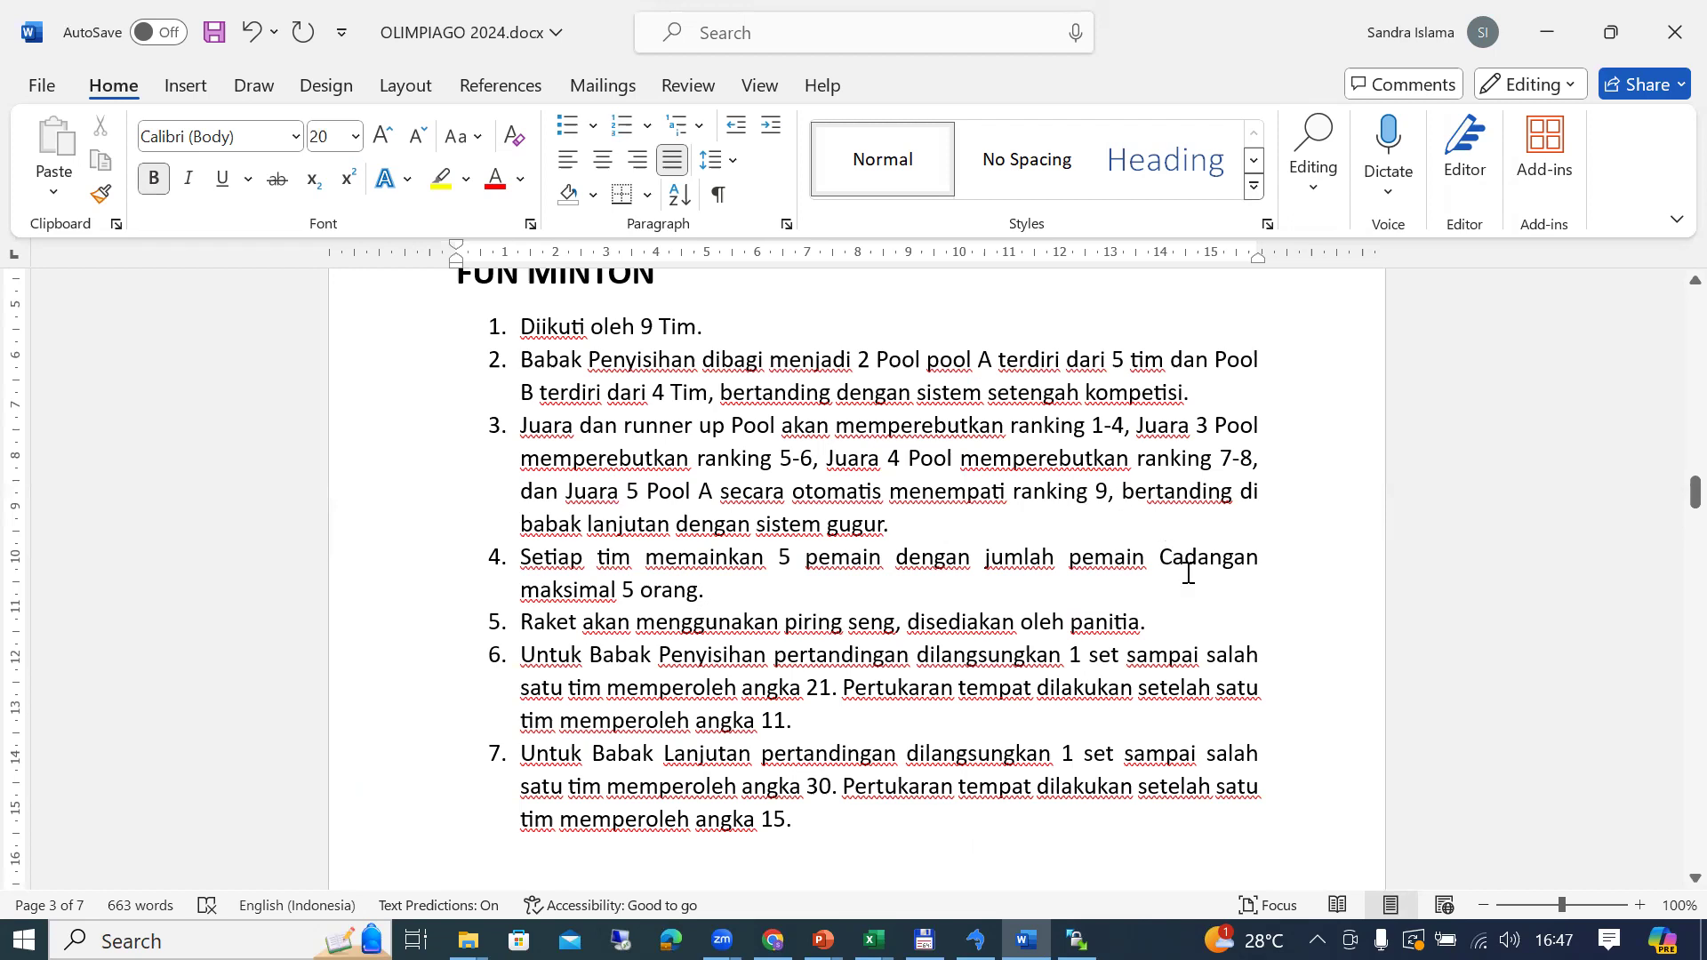
# Step: Add a new Fun Minton rule after rule 4 reading "Setiap tim boleh terdiri dari pria dan atau wanita."
pyautogui.click(1221, 622)
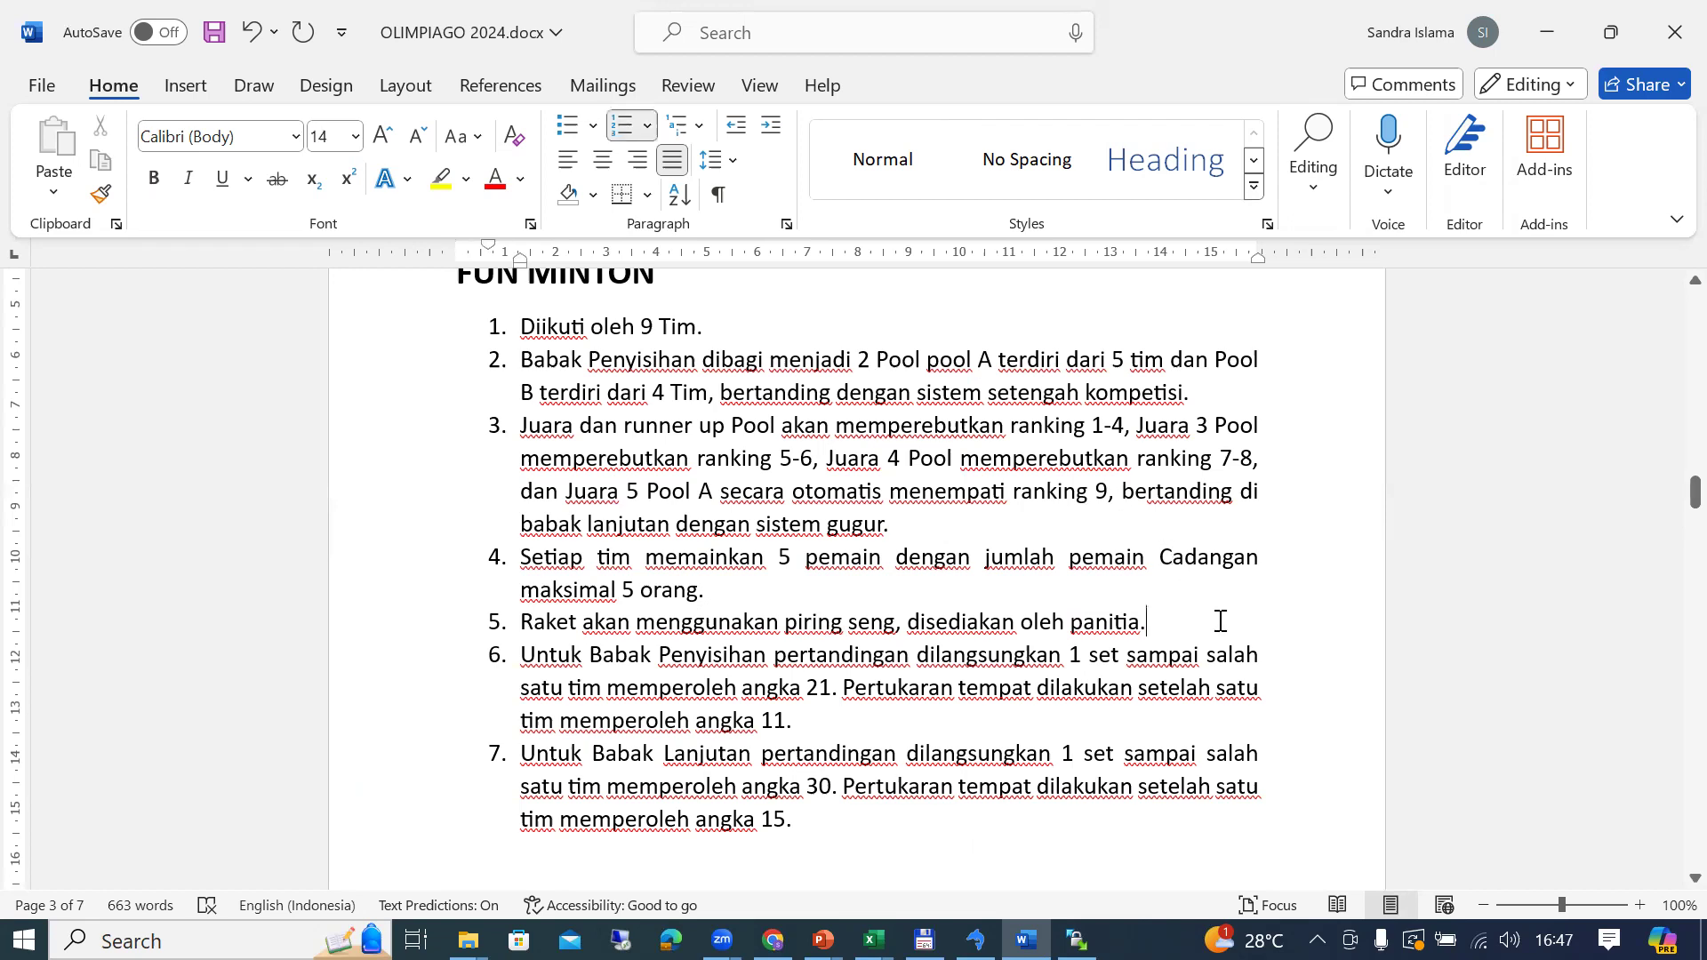
pyautogui.press('Up')
pyautogui.press('Up')
pyautogui.press('Down')
pyautogui.press('Return')
pyautogui.write('Setia')
pyautogui.press('BackSpace')
pyautogui.write('t')
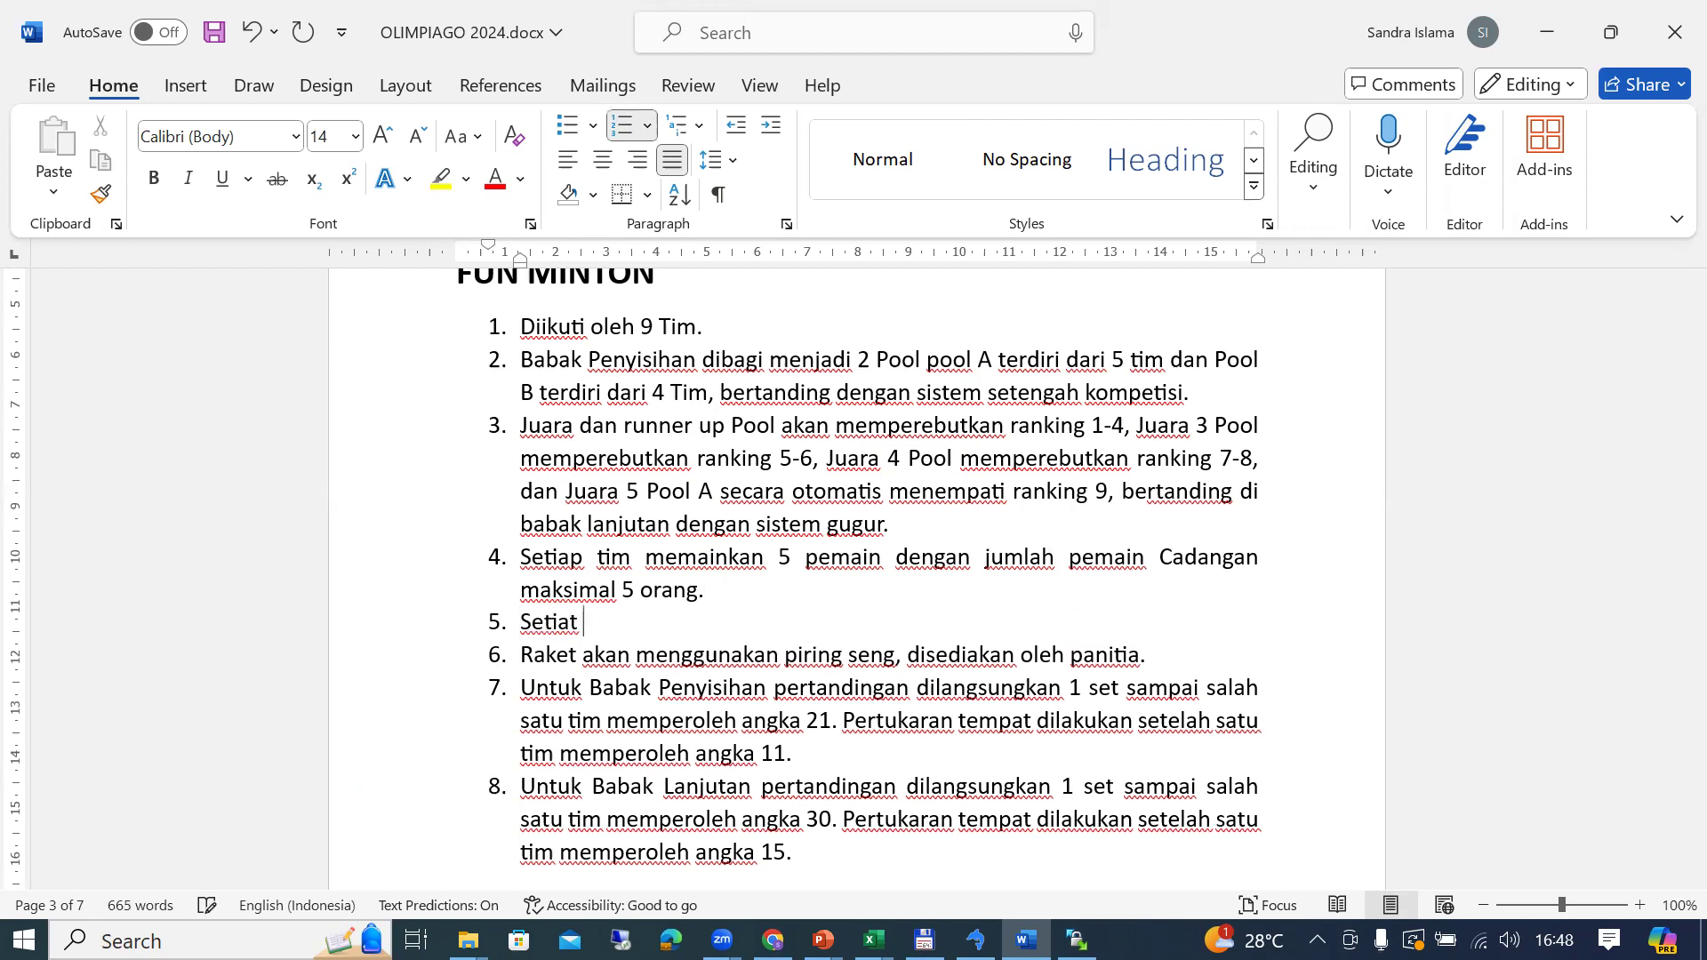
pyautogui.press('BackSpace')
pyautogui.press('BackSpace')
pyautogui.write('p tim boleh ted')
pyautogui.press('BackSpace')
pyautogui.write('rdiri dari pria dan atau wanita.')
# Step: Capitalise "Pria" and "Wanita" in the new Fun Minton rule 5
pyautogui.hotkey('ctrl', 'Left')
pyautogui.hotkey('ctrl', 'Left')
pyautogui.hotkey('ctrl', 'Left')
pyautogui.hotkey('ctrl', 'Left')
pyautogui.hotkey('ctrl', 'Left')
pyautogui.hotkey('ctrl', 'Left')
pyautogui.hotkey('ctrl', 'Right')
pyautogui.hotkey('shift', 'Right')
pyautogui.write('P')
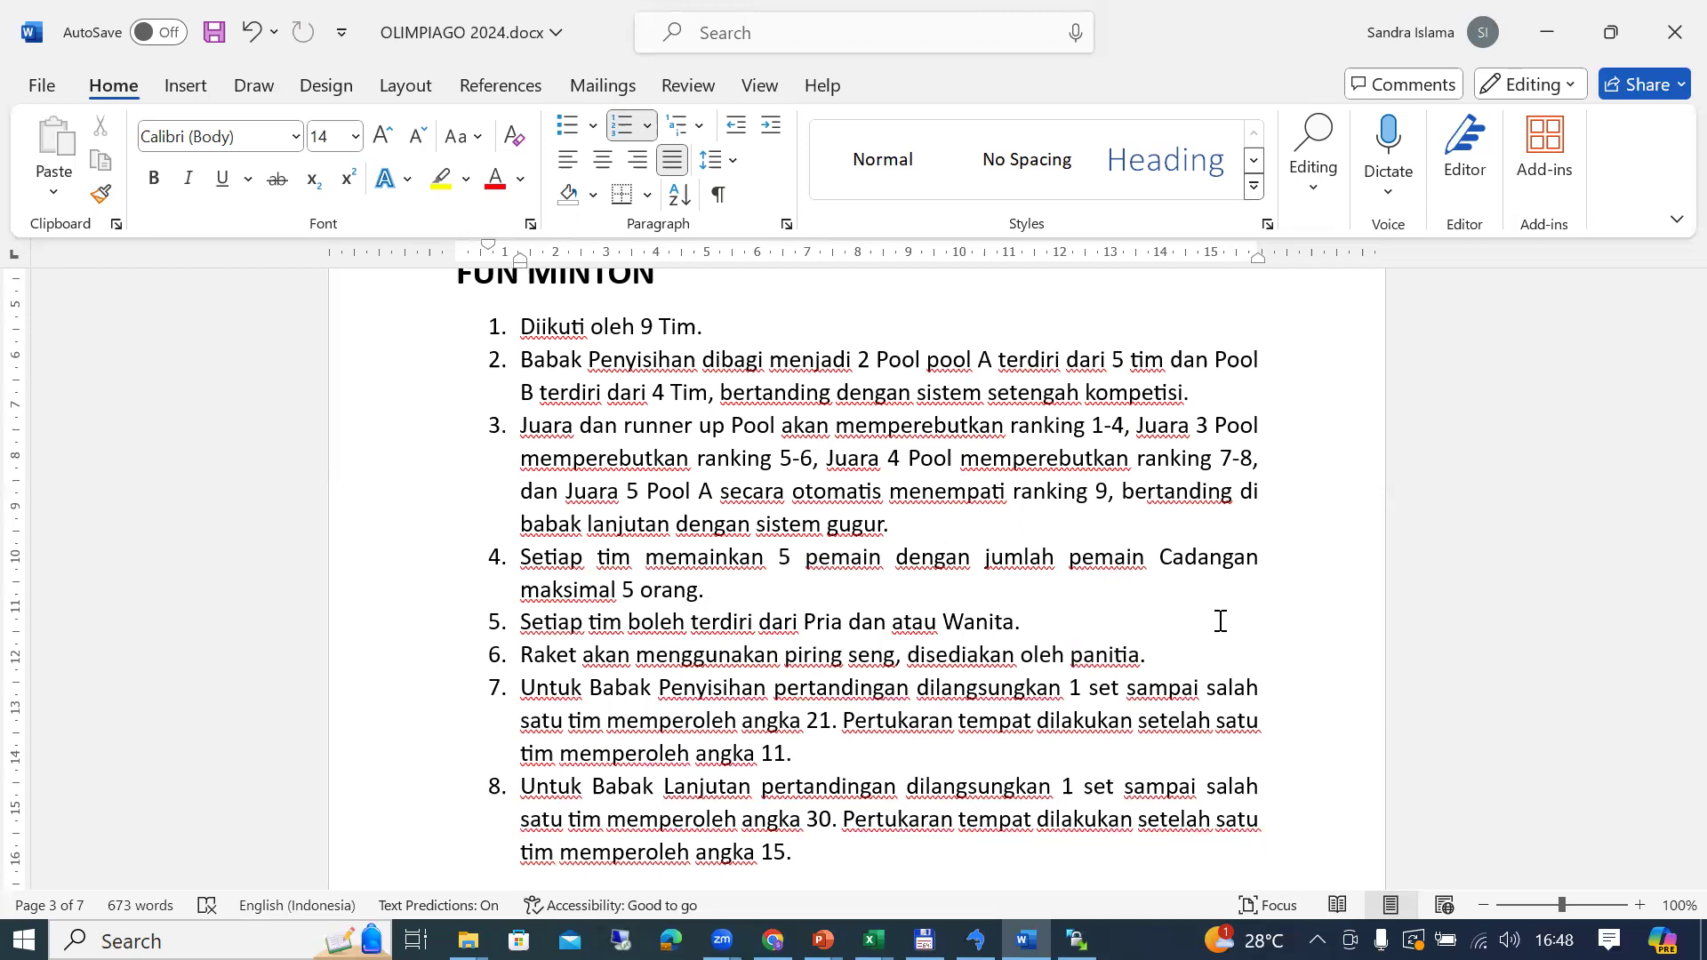
# Step: Extend Fun Minton rule 5 after "Wanita" with ", dengan komposisi bebas."
pyautogui.click(1173, 621)
pyautogui.press('BackSpace')
pyautogui.press('BackSpace')
pyautogui.write(', dngan komposi')
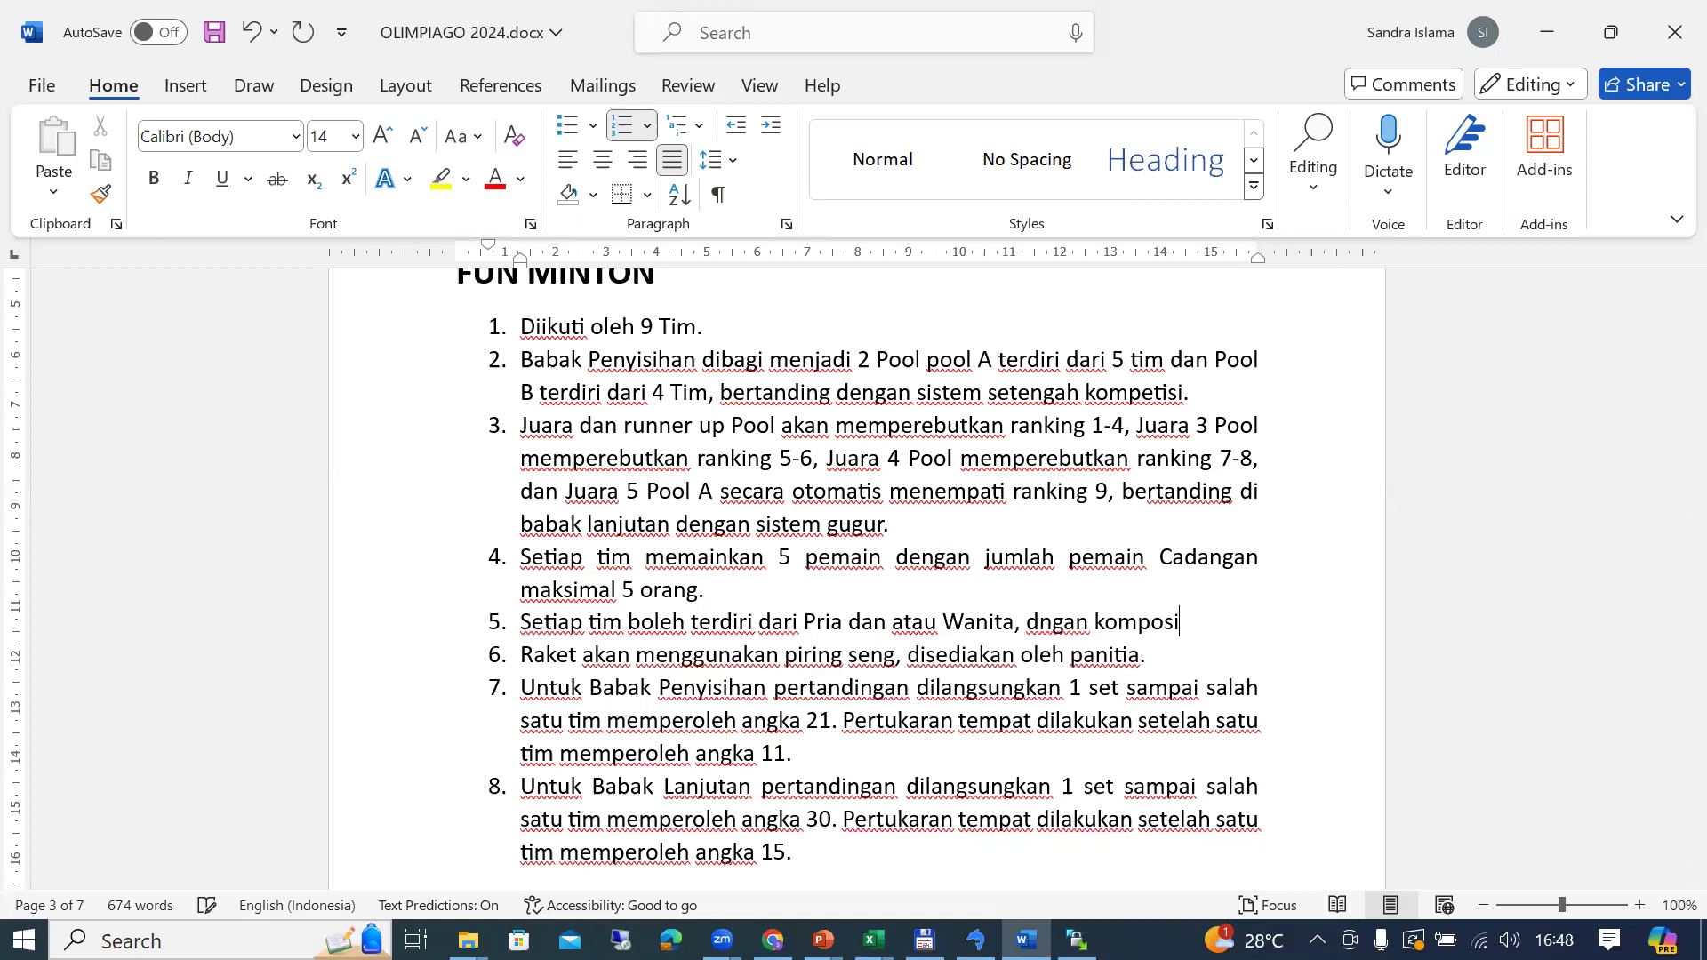
pyautogui.write('si bebas')
pyautogui.hotkey('ctrl', 'Left')
pyautogui.hotkey('ctrl', 'Left')
pyautogui.hotkey('ctrl', 'Left')
pyautogui.hotkey('ctrl', 'Left')
pyautogui.hotkey('ctrl', 'Right')
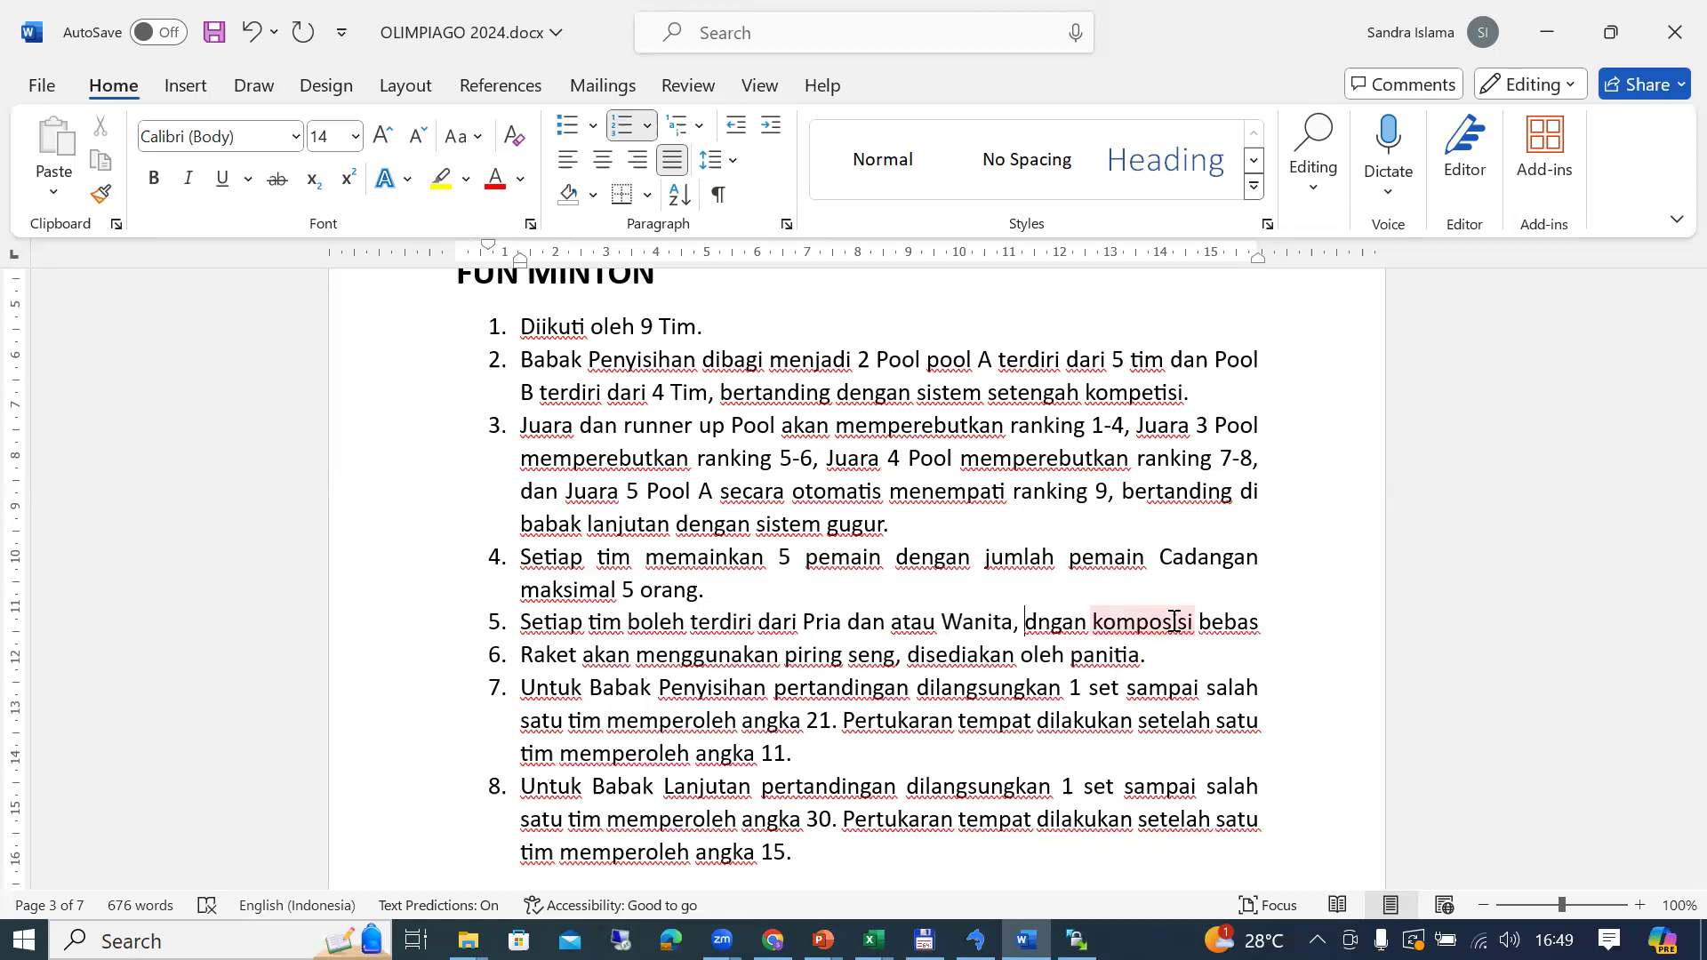
pyautogui.write('e')
pyautogui.hotkey('ctrl', 'Right')
pyautogui.hotkey('ctrl', 'Right')
pyautogui.hotkey('ctrl', 'Right')
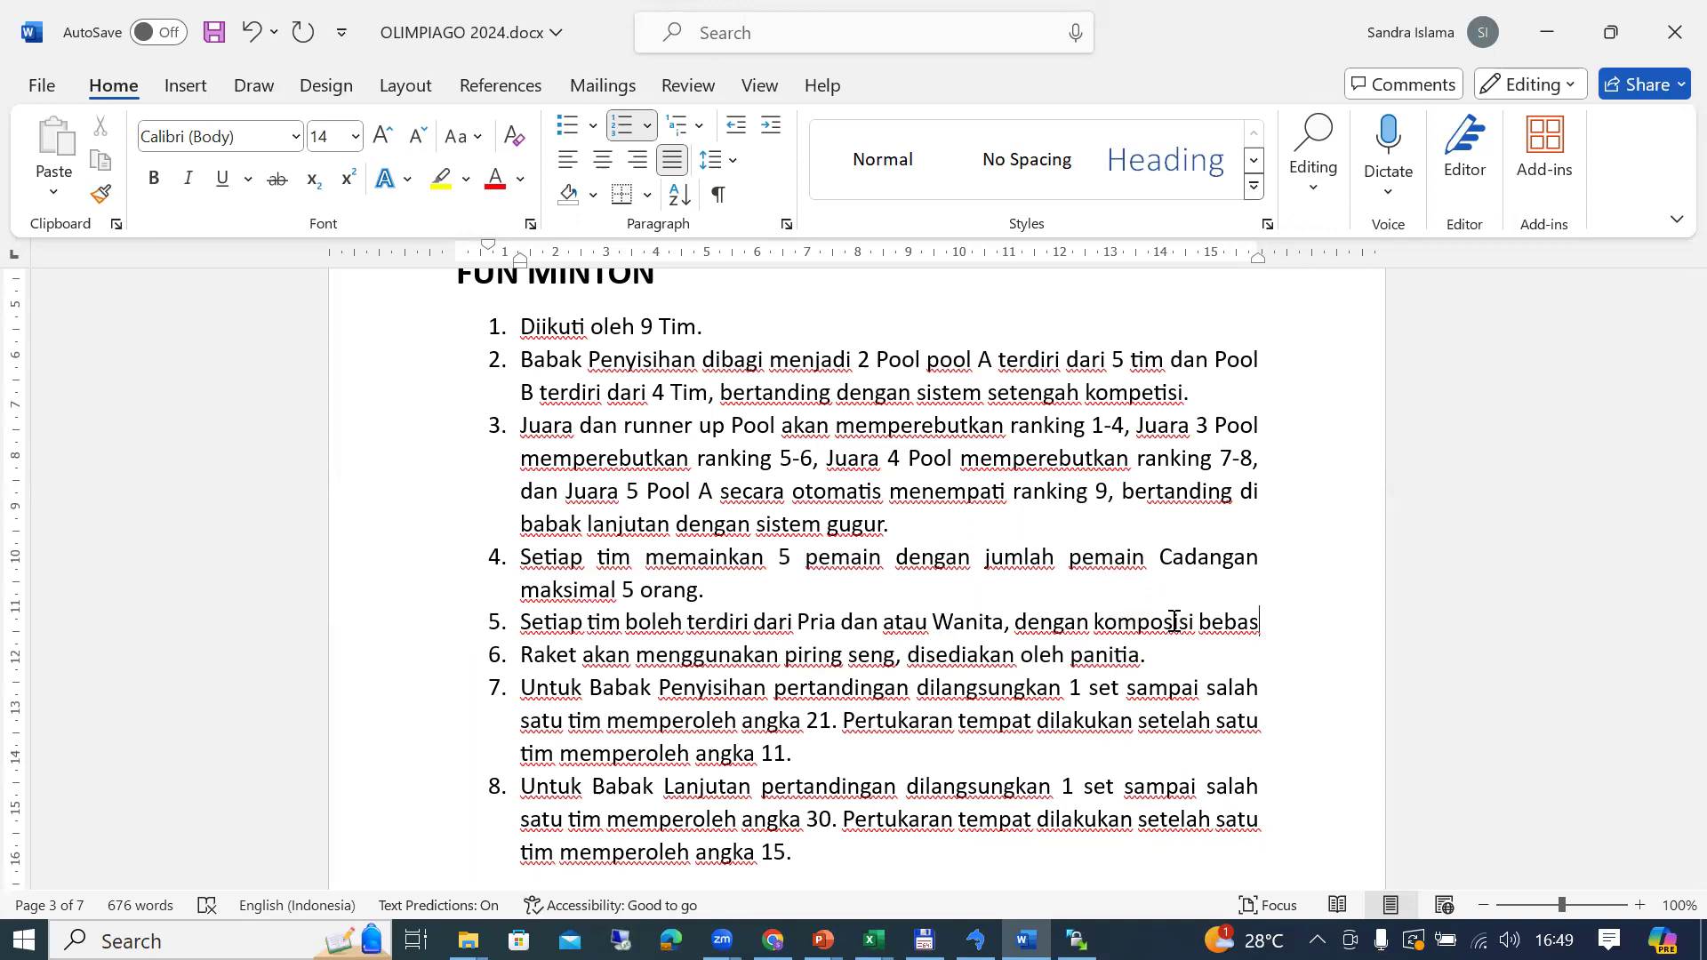
pyautogui.write('.')
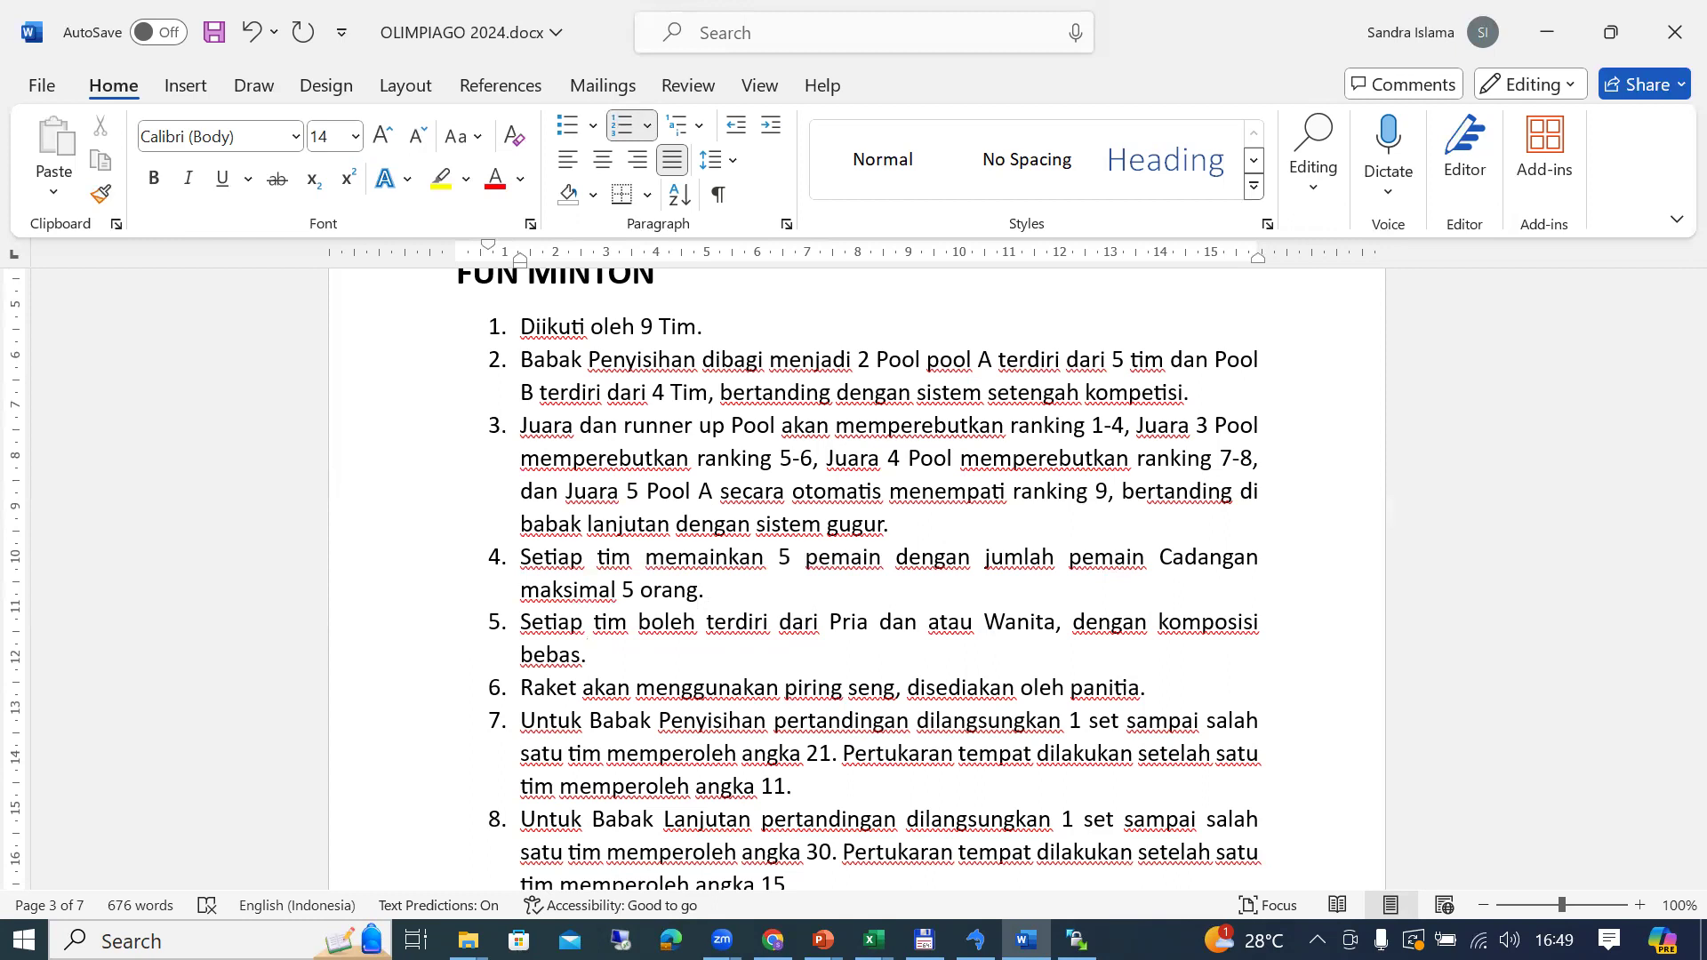
# Step: Add a new Fun Minton rule 6 reading "Pergantian pemain tidak dibatasi"
pyautogui.press('Return')
pyautogui.write('Prgant')
pyautogui.press('BackSpace')
pyautogui.press('BackSpace')
pyautogui.press('BackSpace')
pyautogui.press('BackSpace')
pyautogui.press('BackSpace')
pyautogui.write('erma')
pyautogui.press('BackSpace')
pyautogui.press('BackSpace')
pyautogui.write('gant')
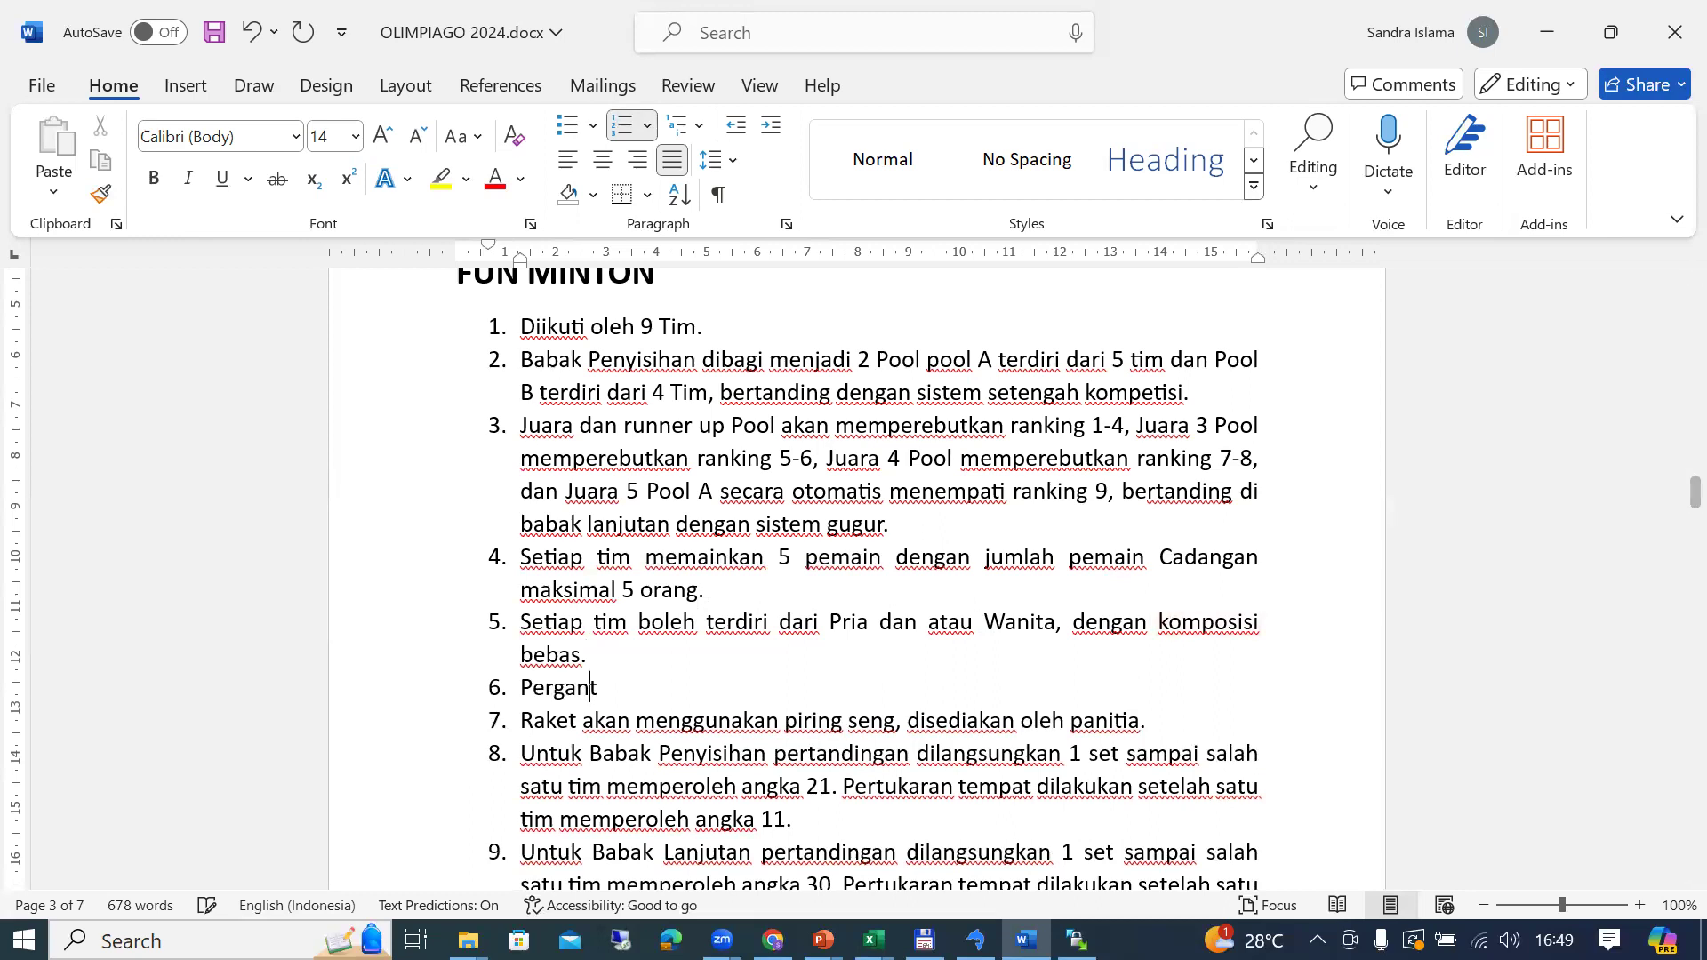
pyautogui.write('ian pemain ti')
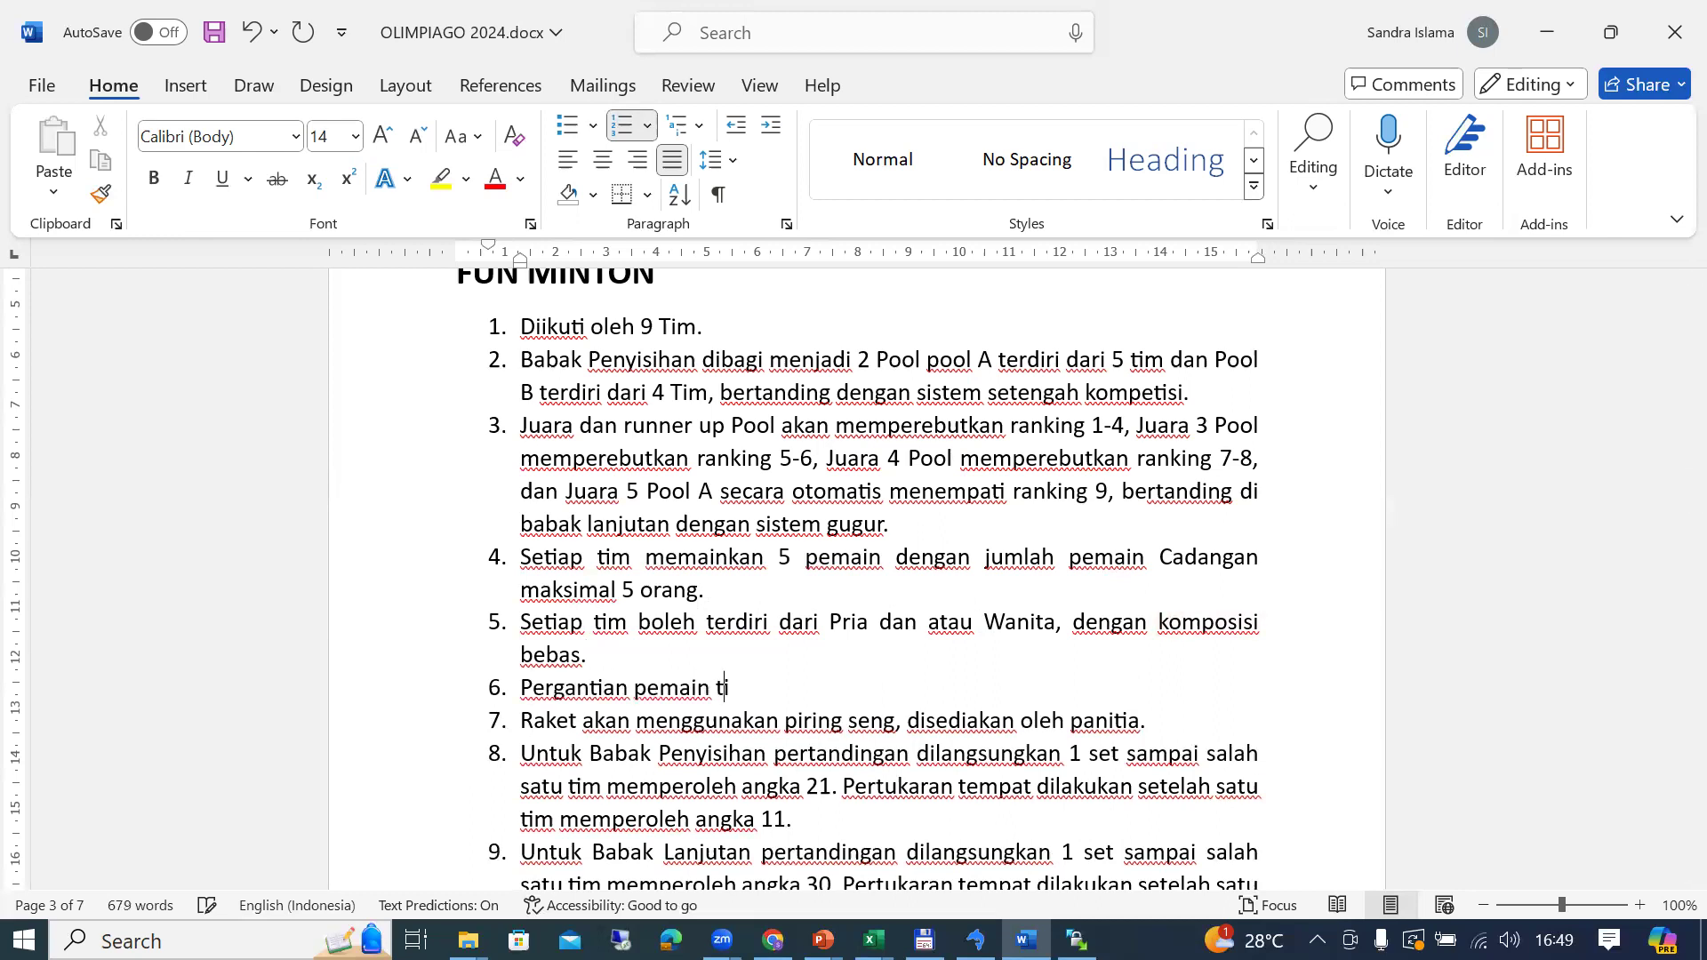
pyautogui.write('dak dibatasi')
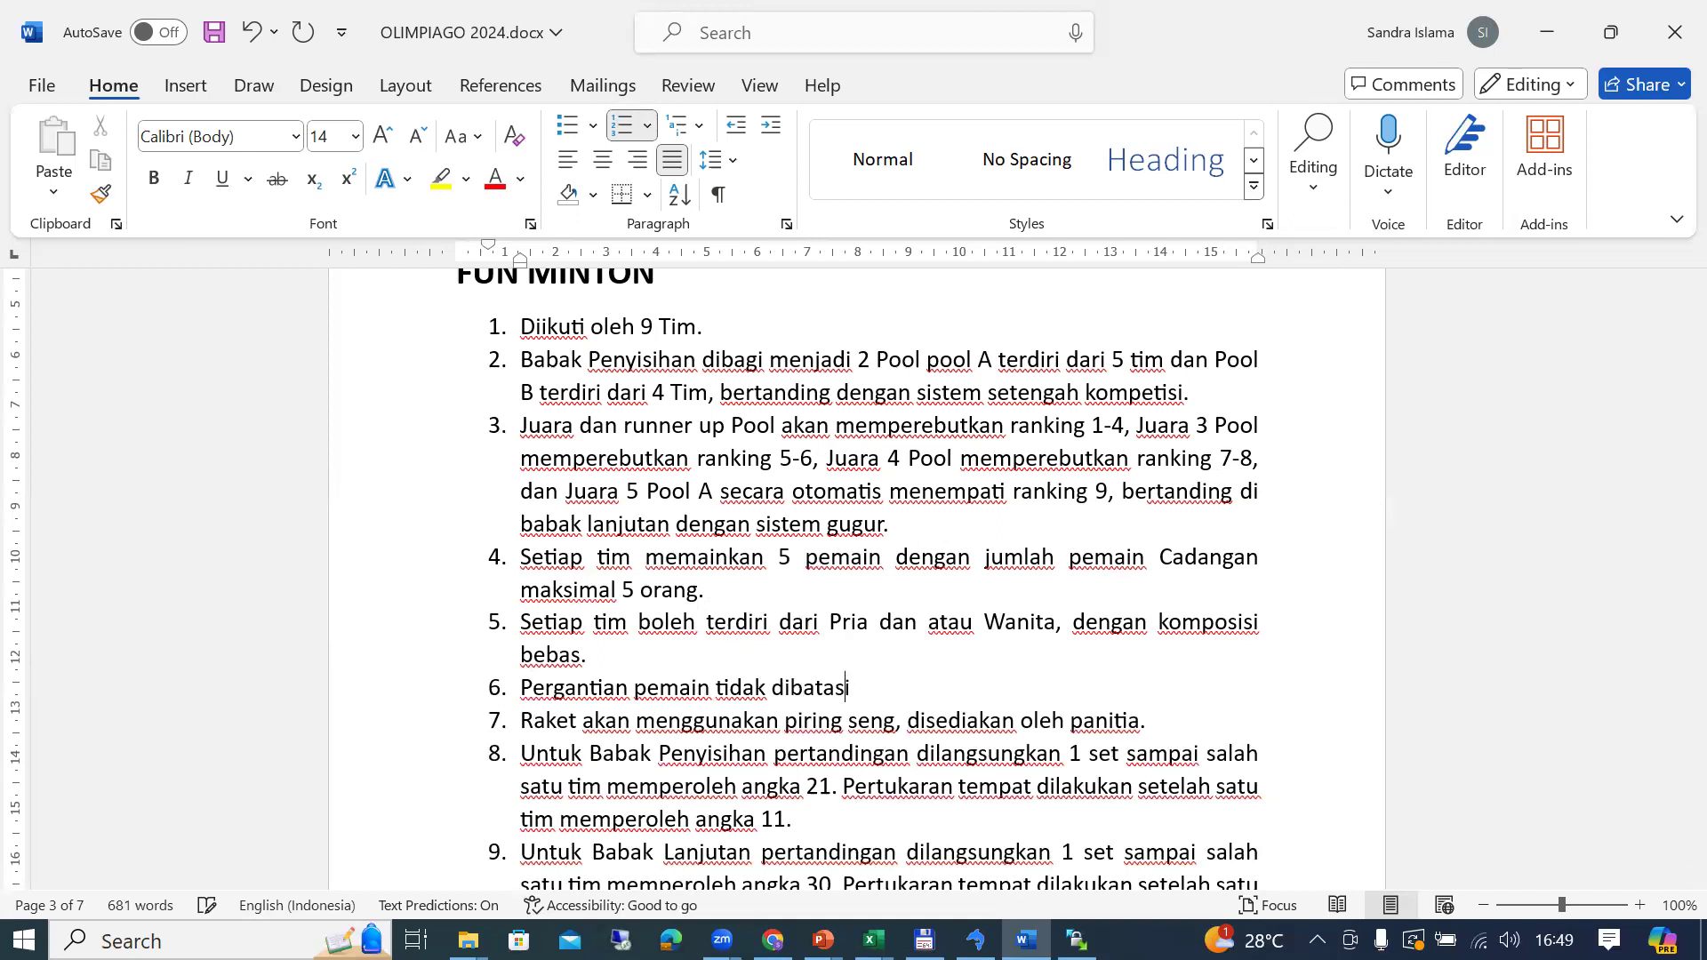
# Step: End Fun Minton rule 6 with a full stop and add rule 7 reading "Time Out 1x untuk masing-masing tim."
pyautogui.write('.')
pyautogui.press('Return')
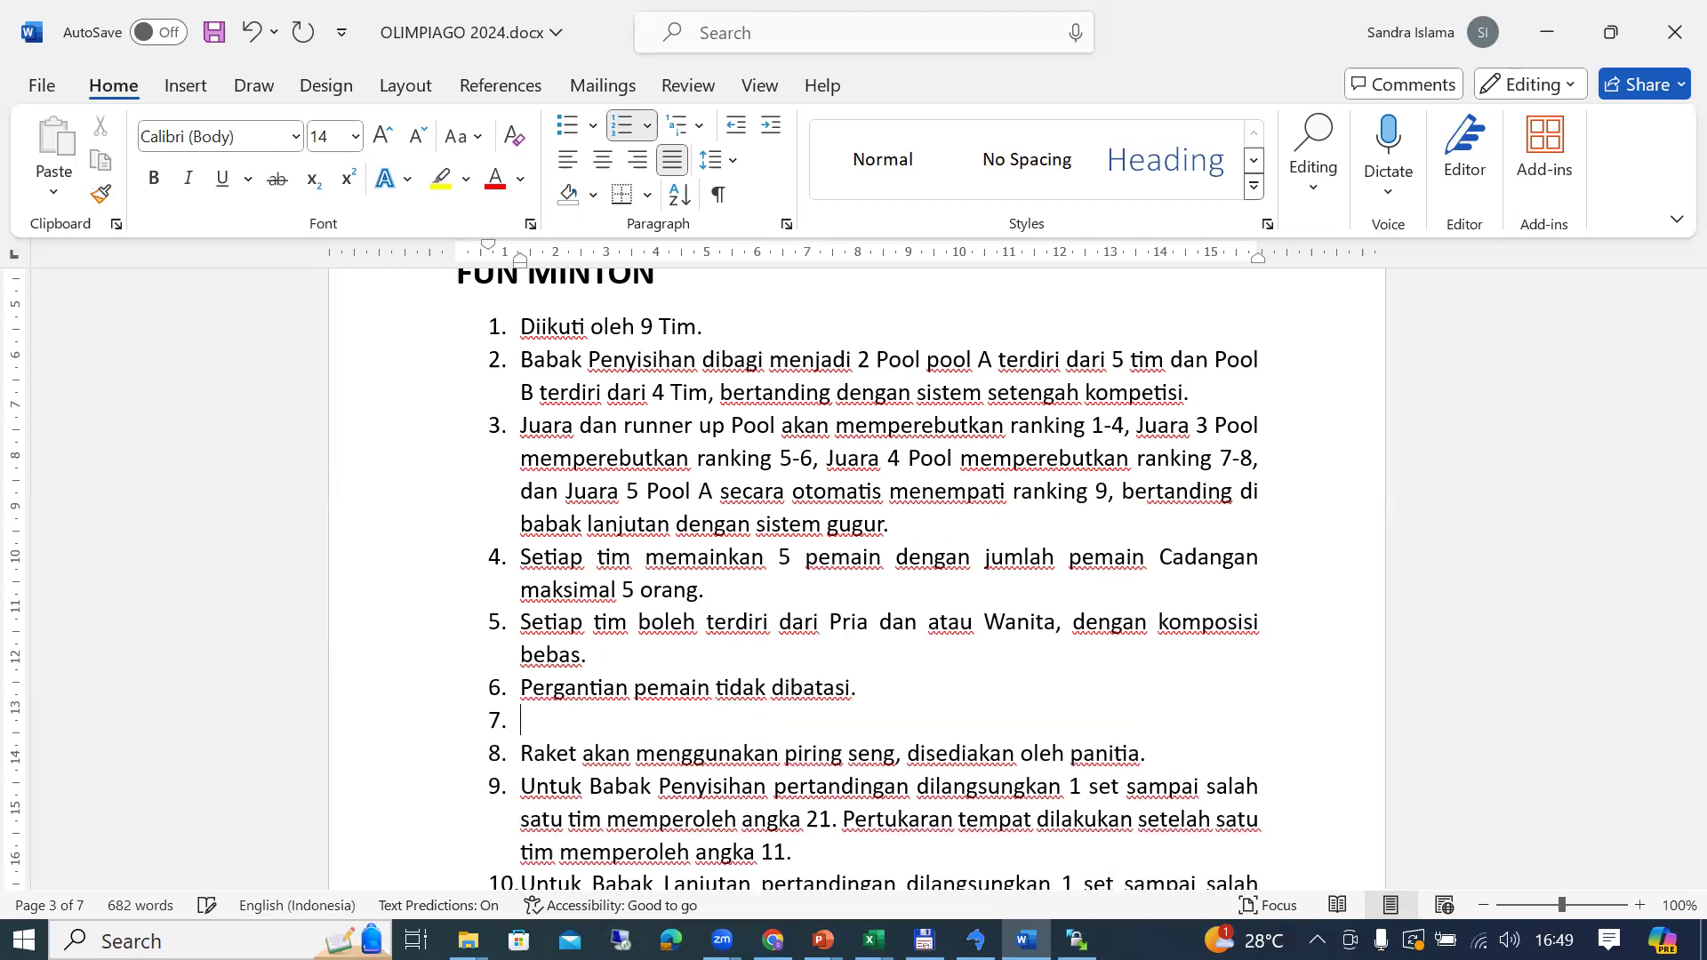
pyautogui.write('Time Out 1x untuk ma')
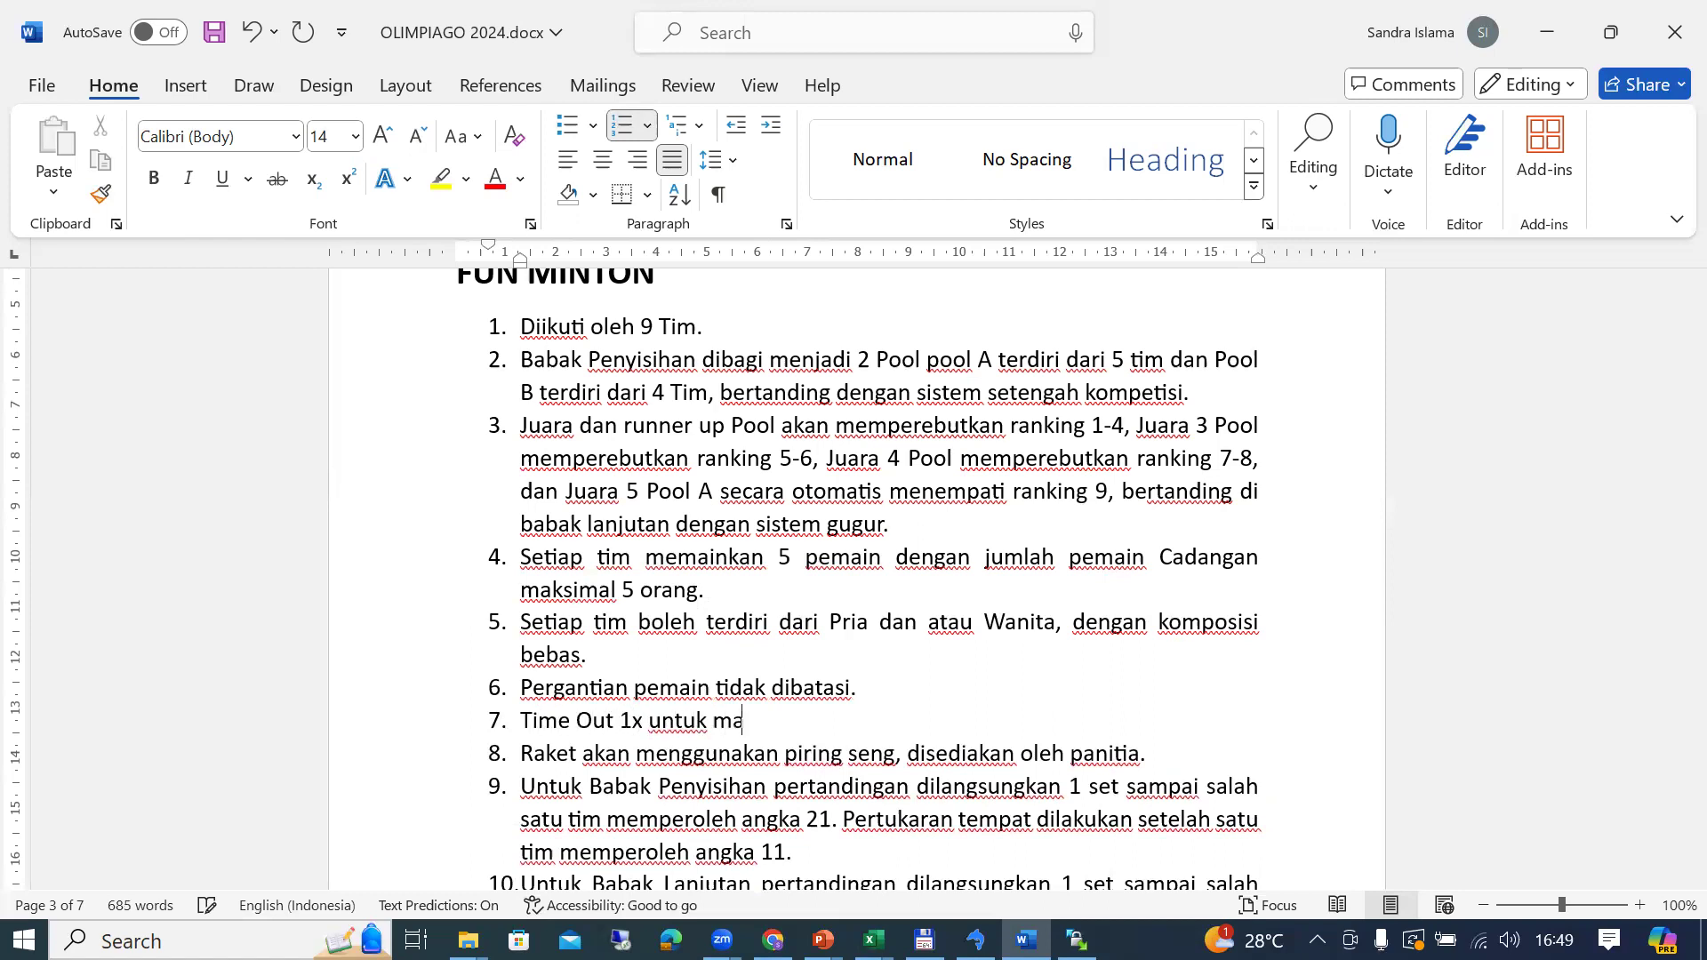
pyautogui.write('sing-masing')
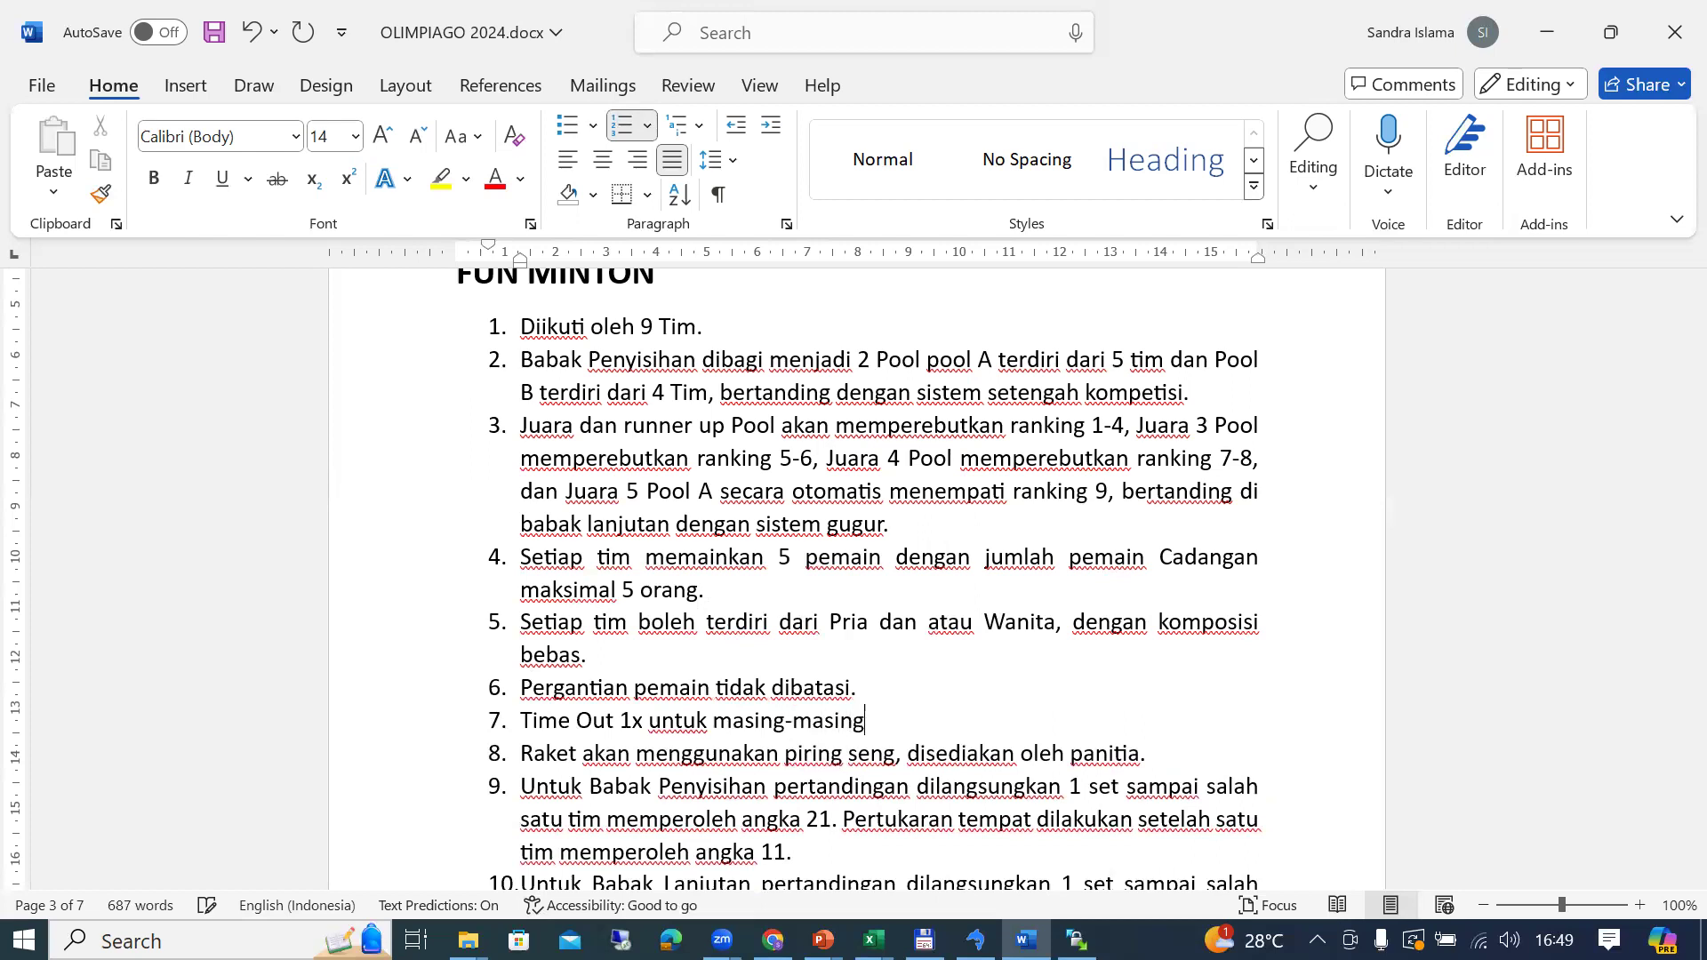
pyautogui.write(' tim.')
pyautogui.hotkey('ctrl', 'Left')
pyautogui.hotkey('ctrl', 'Left')
pyautogui.scroll(1, 1176, 628)
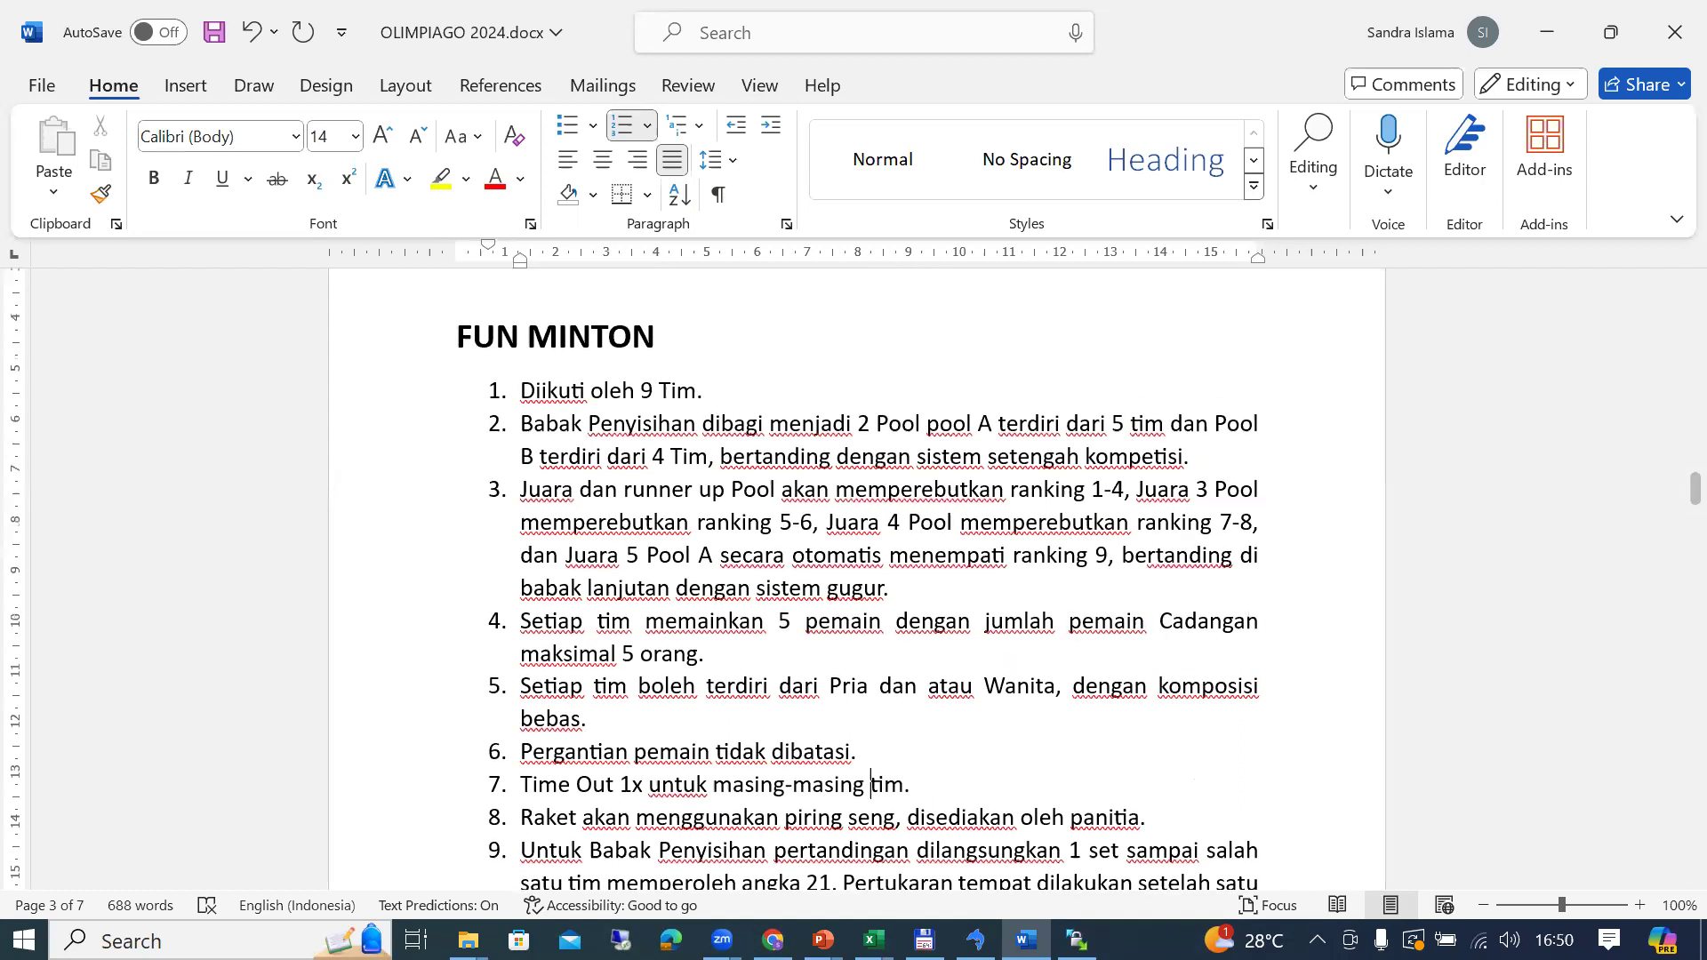
# Step: Switch to the Excel participants and schedule workbook and copy the nine FUNMINTON teams, F94:F102, from the PESERTA sheet
pyautogui.click(874, 940)
pyautogui.click(835, 854)
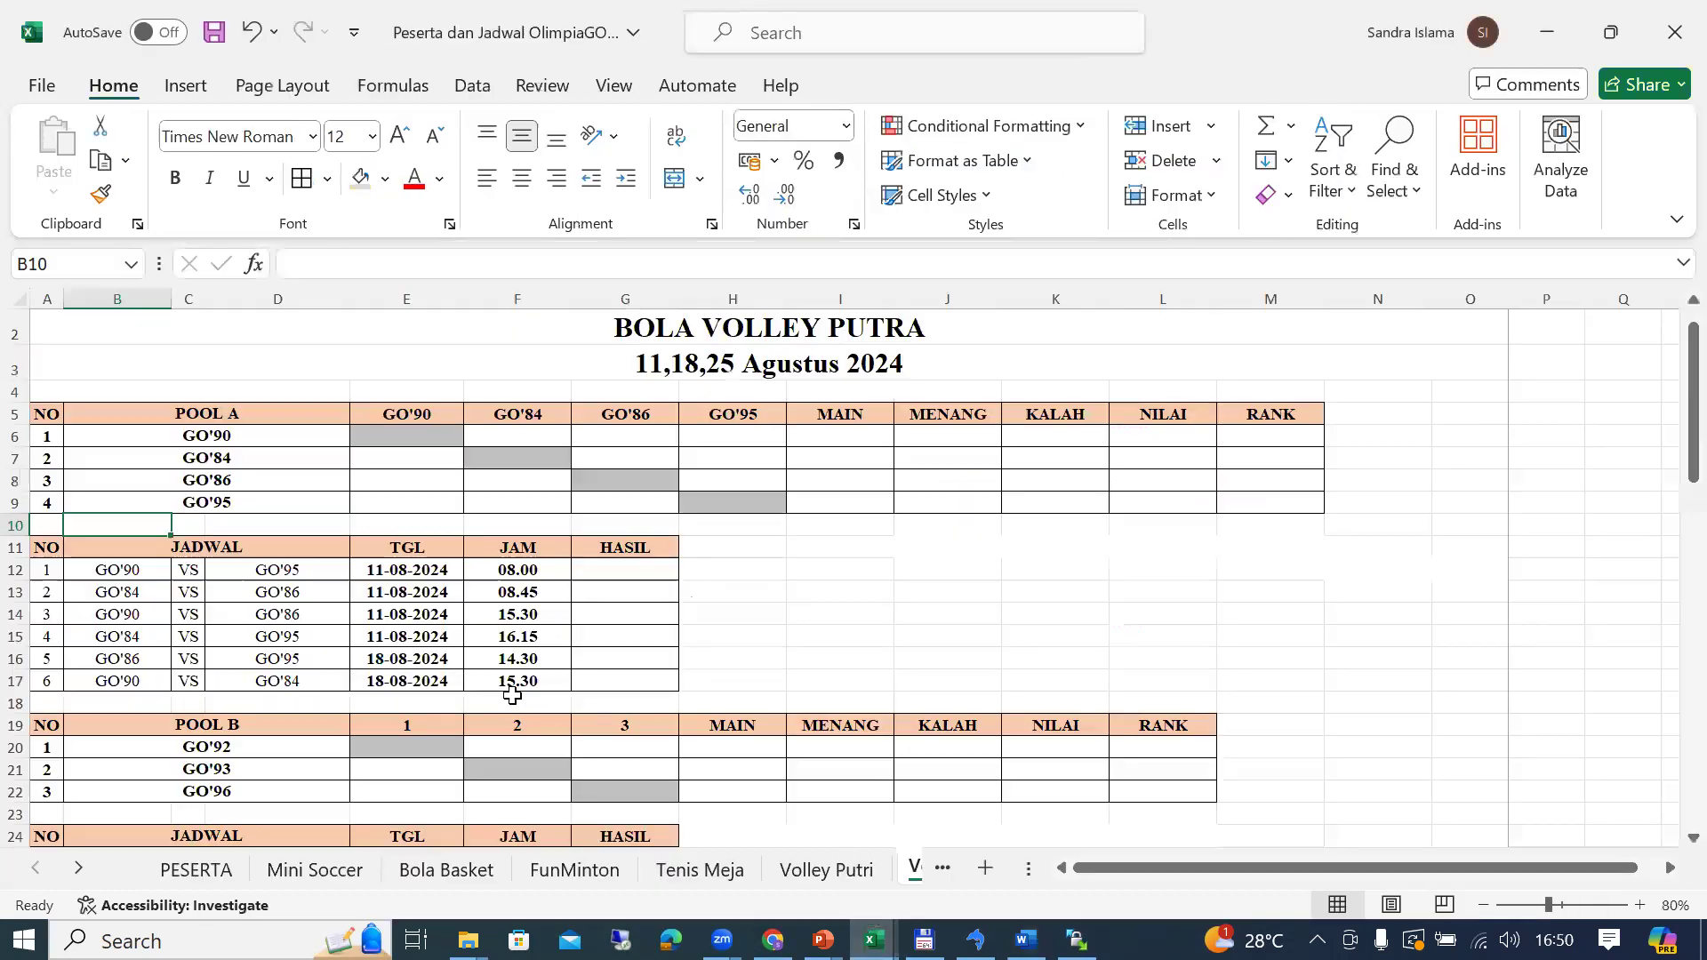
pyautogui.click(196, 869)
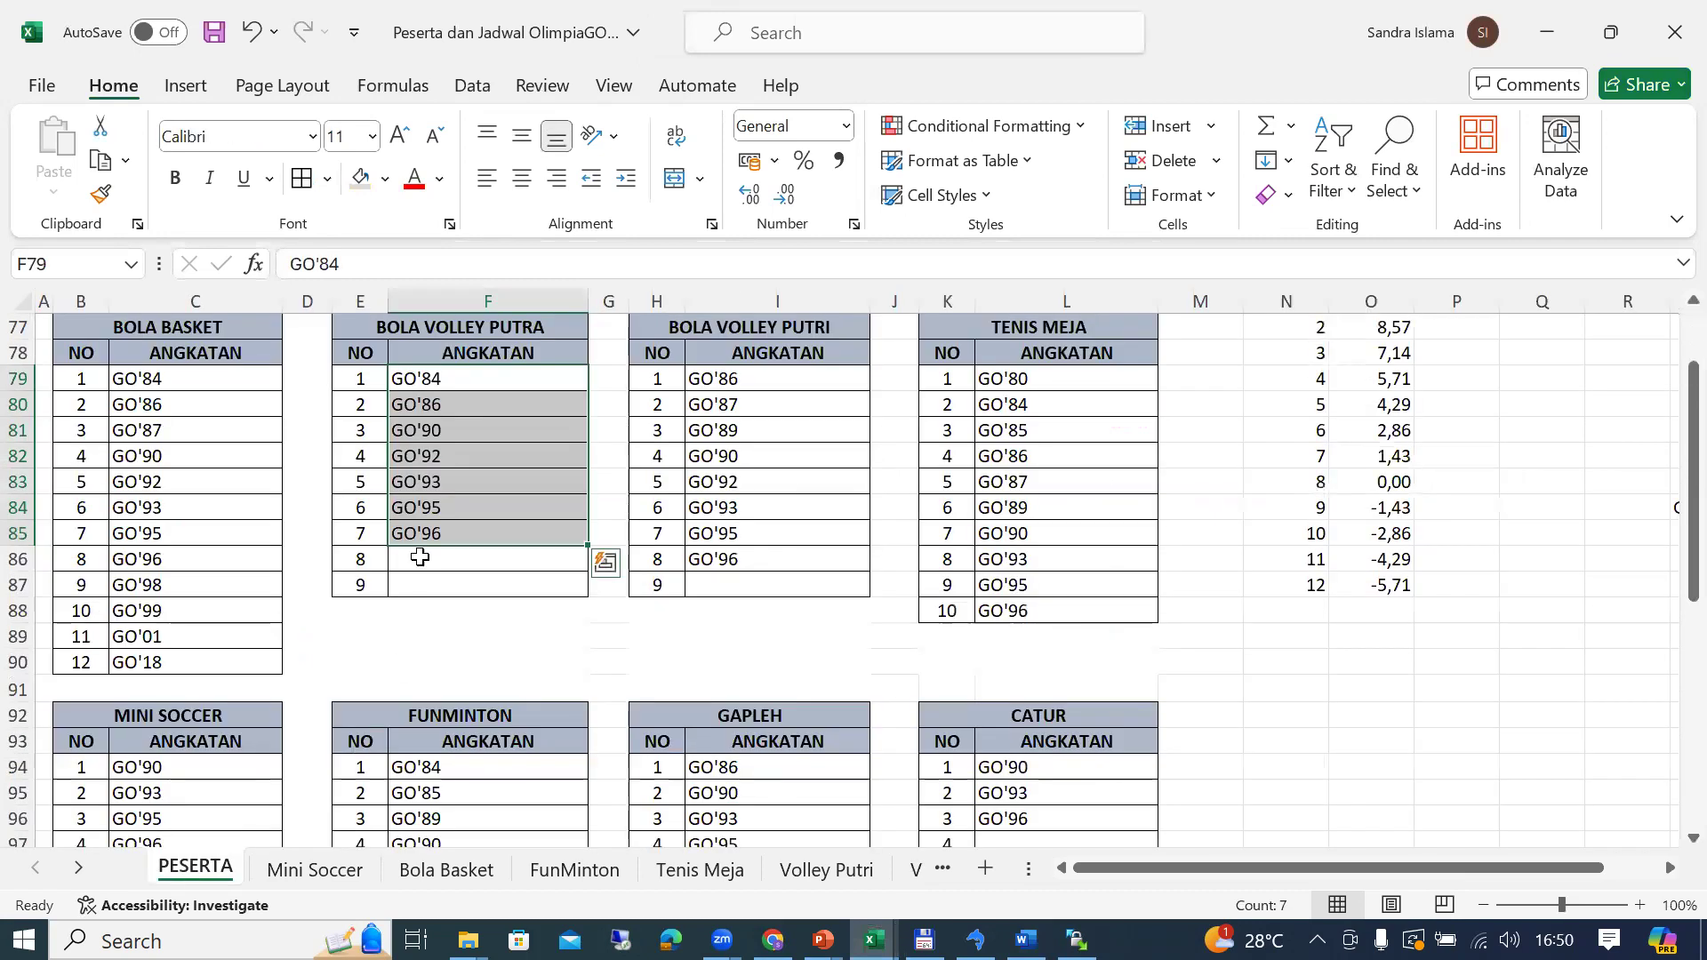
pyautogui.click(775, 585)
pyautogui.press('Down')
pyautogui.press('Down')
pyautogui.press('Down')
pyautogui.press('Down')
pyautogui.press('Down')
pyautogui.press('Down')
pyautogui.press('Down')
pyautogui.press('Down')
pyautogui.press('Down')
pyautogui.press('Down')
pyautogui.press('Down')
pyautogui.press('Down')
pyautogui.press('Down')
pyautogui.press('Down')
pyautogui.press('Down')
pyautogui.press('Down')
pyautogui.press('Down')
pyautogui.press('Down')
pyautogui.press('Down')
pyautogui.press('Down')
pyautogui.press('Left')
pyautogui.press('Up')
pyautogui.press('Up')
pyautogui.press('Up')
pyautogui.press('Up')
pyautogui.press('Up')
pyautogui.press('Up')
pyautogui.press('Up')
pyautogui.press('Up')
pyautogui.press('Up')
pyautogui.press('Up')
pyautogui.press('Up')
pyautogui.press('Up')
pyautogui.press('Left')
pyautogui.press('Left')
pyautogui.press('Up')
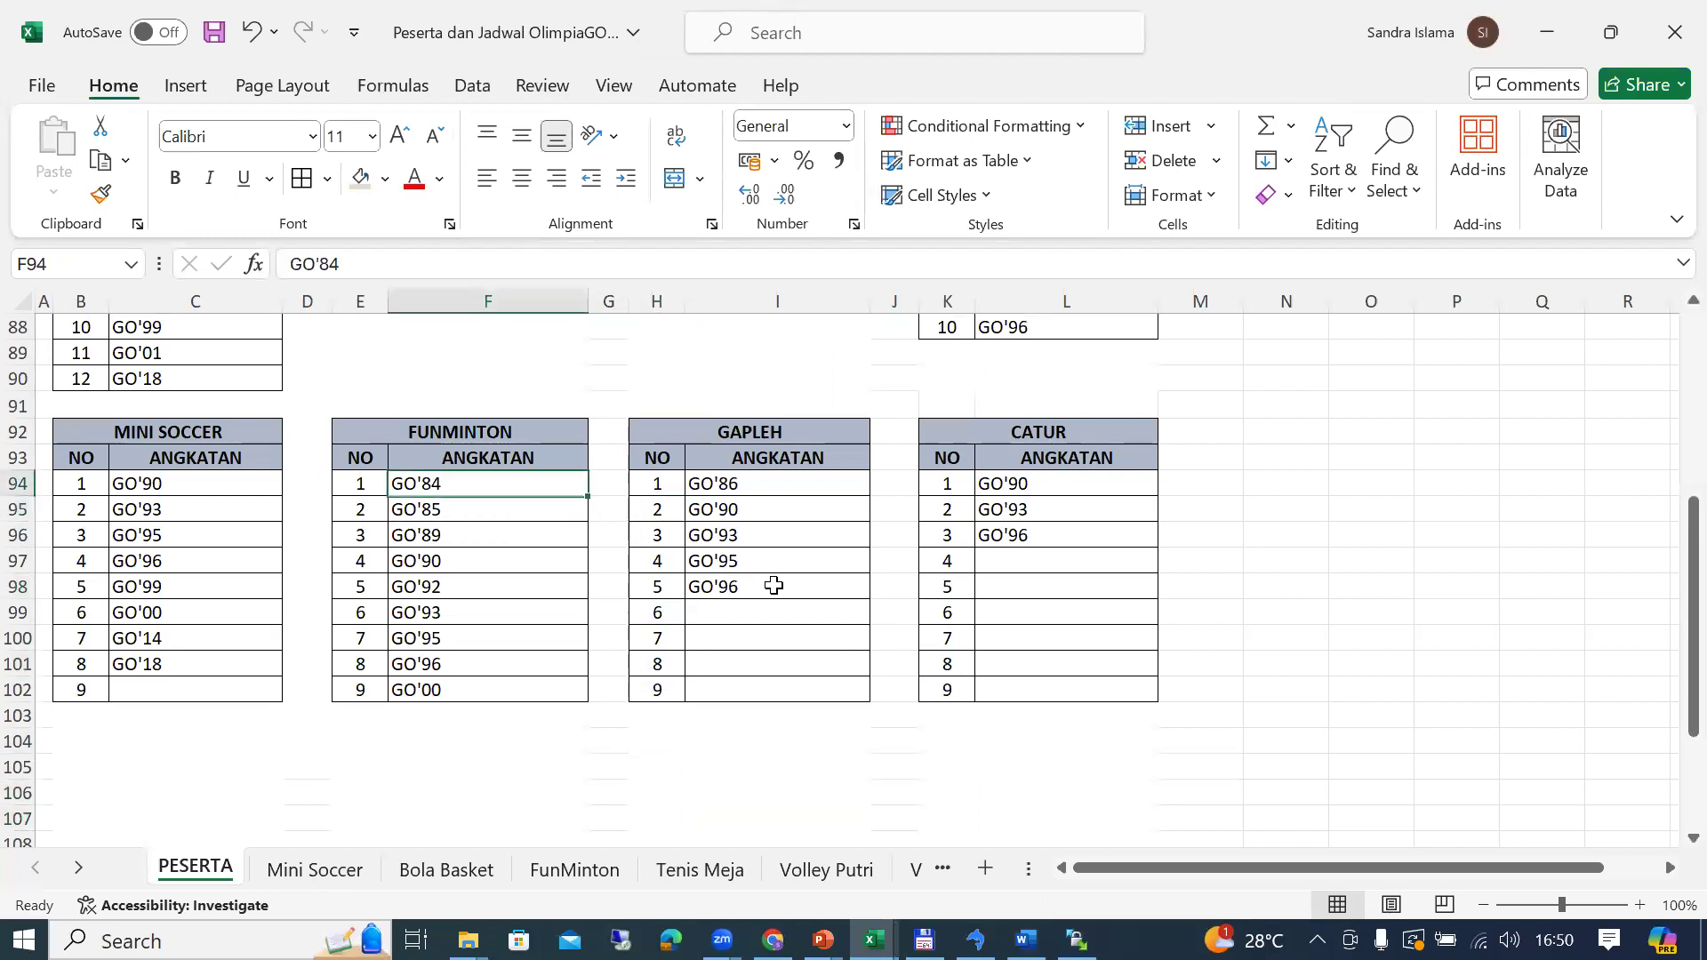
pyautogui.hotkey('shift', 'Down')
pyautogui.hotkey('shift', 'Down')
pyautogui.hotkey('shift', 'Down')
pyautogui.hotkey('shift', 'Down')
pyautogui.hotkey('shift', 'Down')
pyautogui.hotkey('shift', 'Down')
pyautogui.hotkey('shift', 'Down')
pyautogui.hotkey('shift', 'Down')
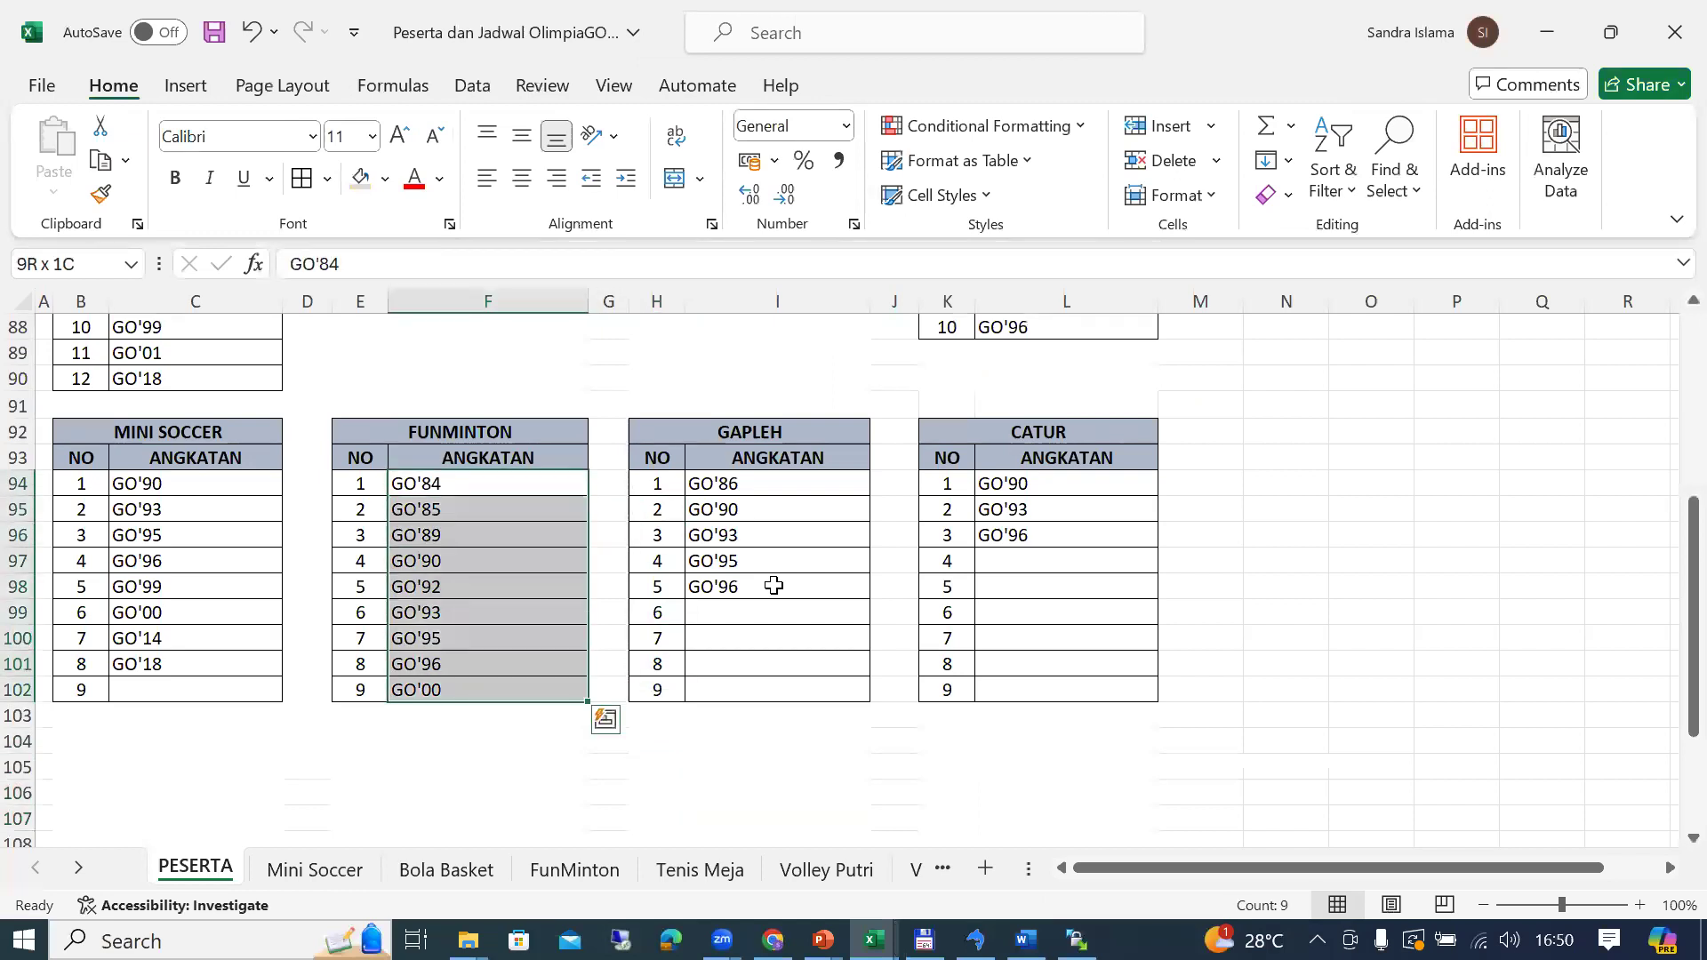
pyautogui.hotkey('ctrl', 'c')
# Step: Switch to the Wheel of Names page in Chrome and replace its entries with the copied Fun Minton teams, without a trailing blank line
pyautogui.hotkey('alt', 'Tab')
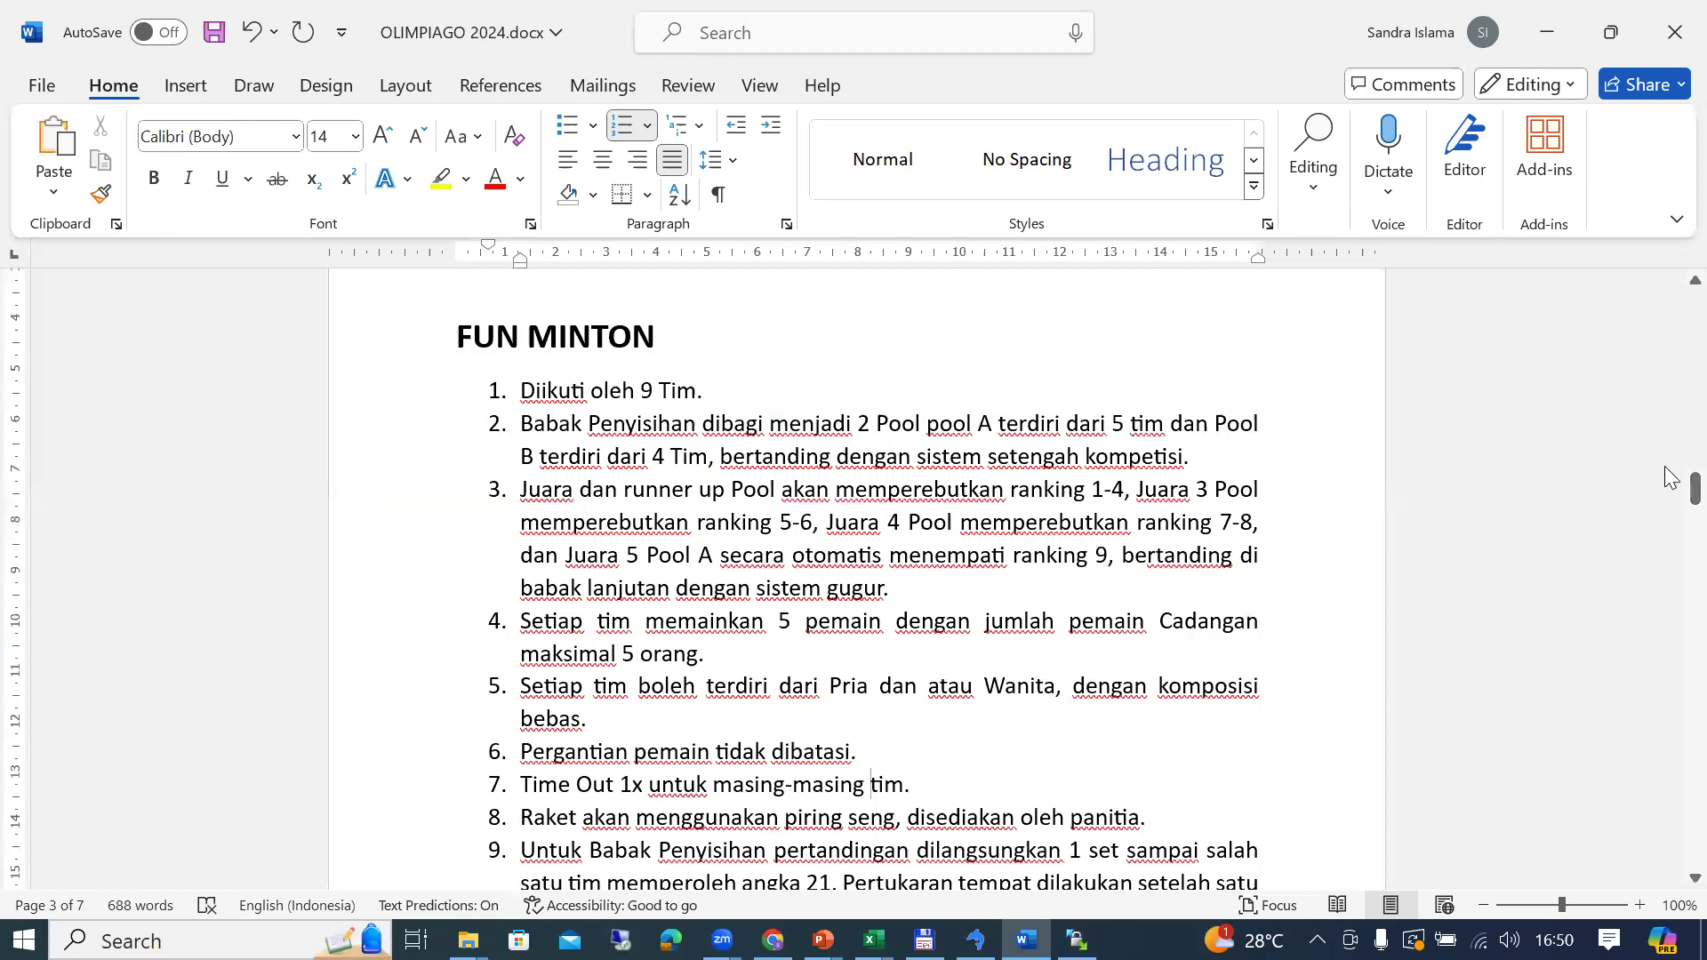
pyautogui.hotkey('alt', 'Tab')
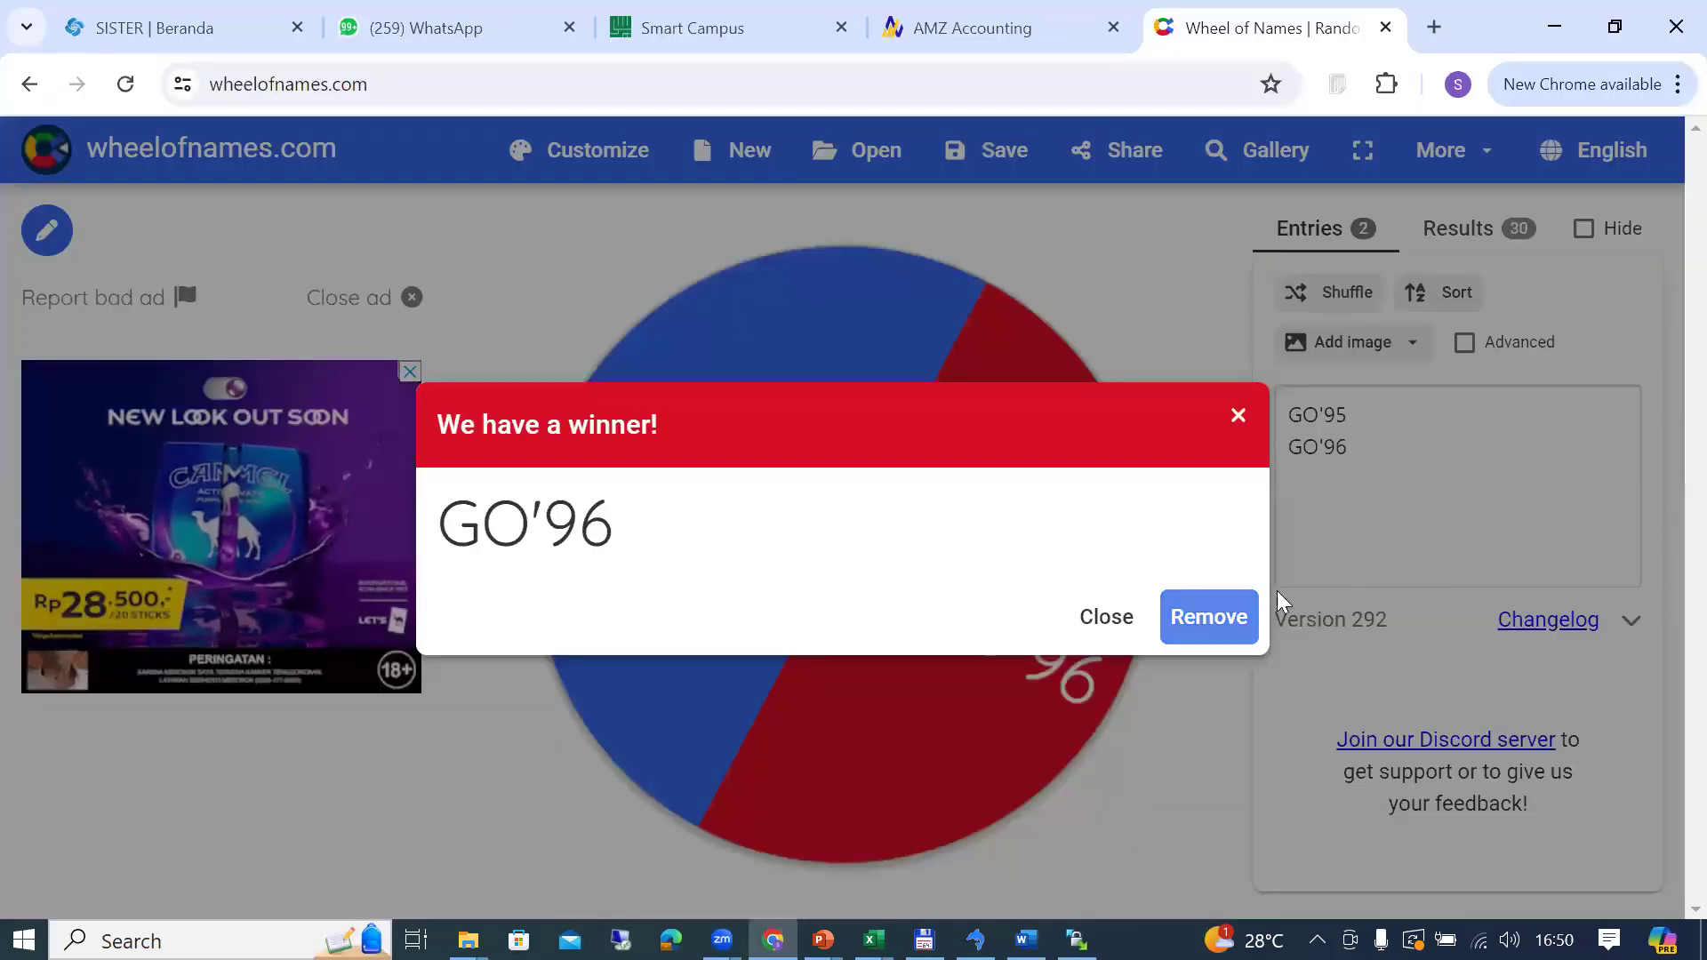
pyautogui.click(1219, 617)
pyautogui.click(1410, 450)
pyautogui.hotkey('ctrl', 'a')
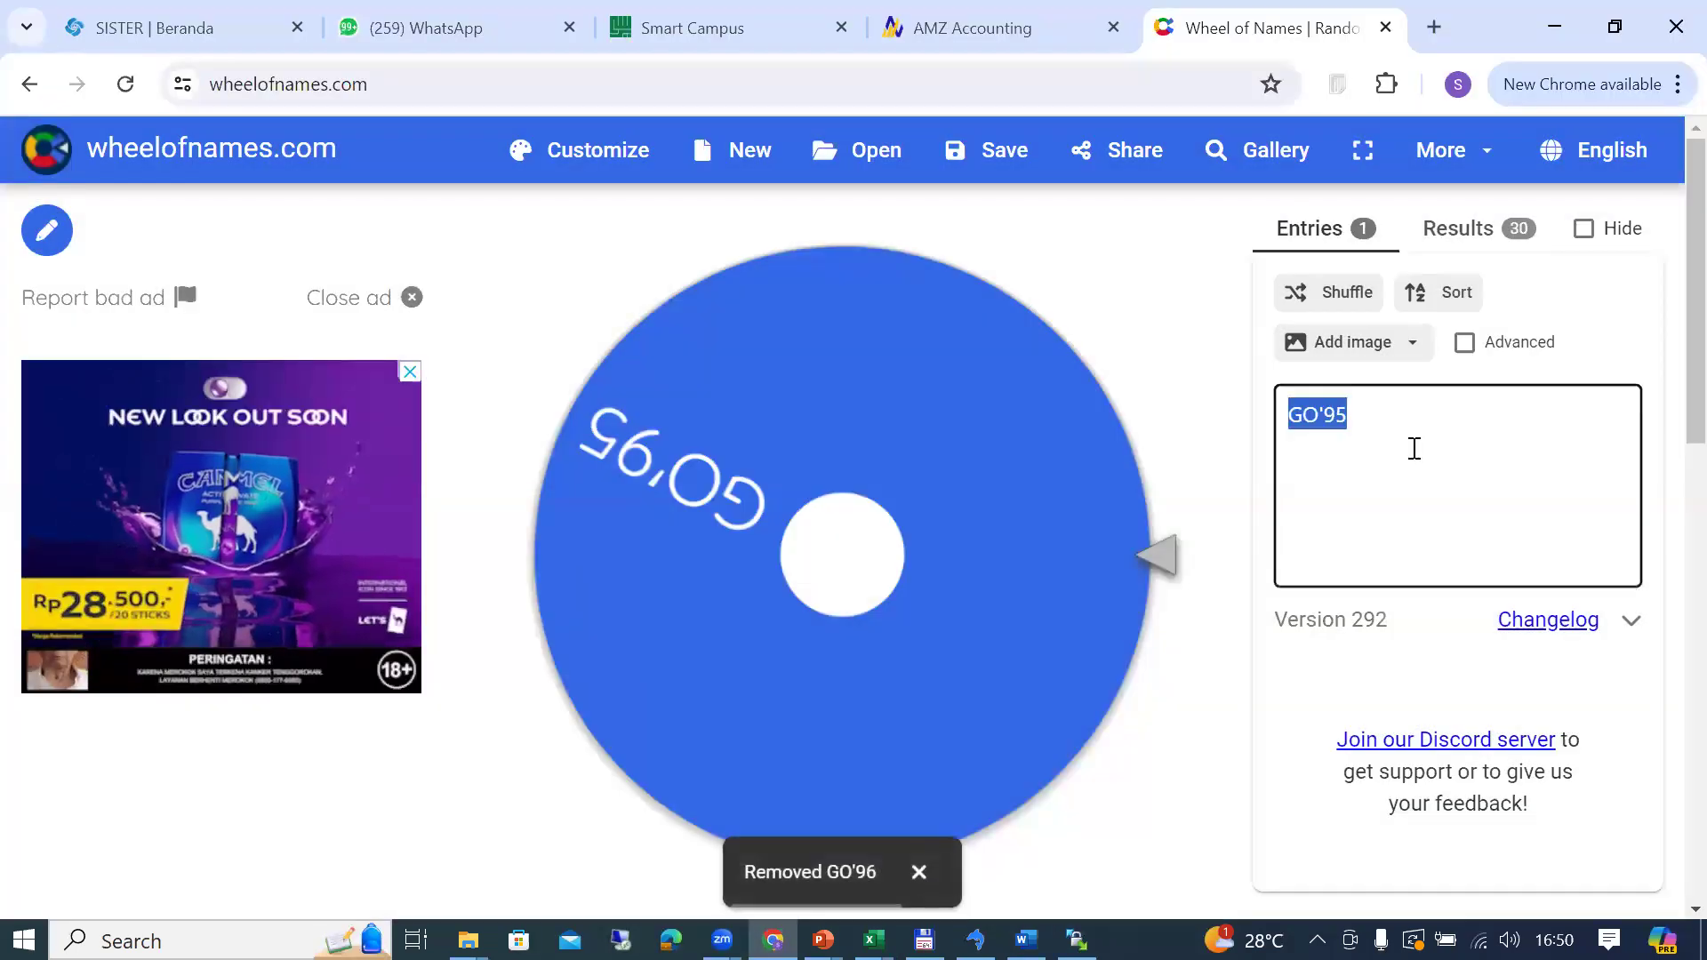
pyautogui.hotkey('ctrl', 'v')
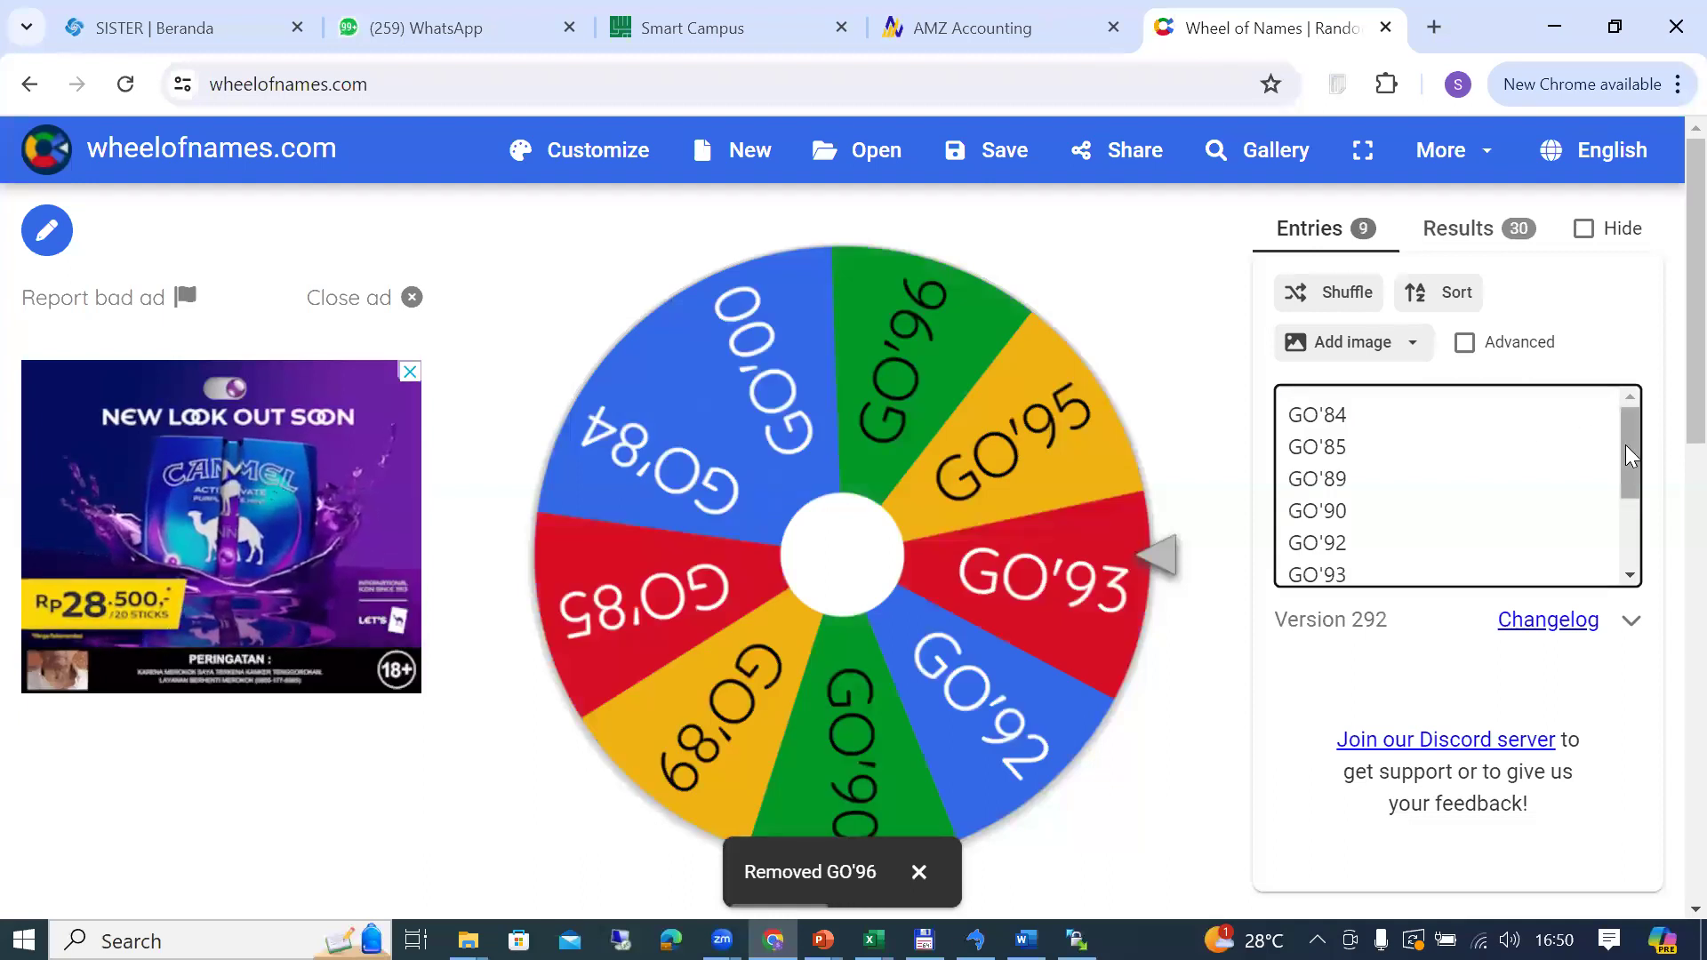
pyautogui.moveTo(1626, 445); pyautogui.dragTo(1621, 539)
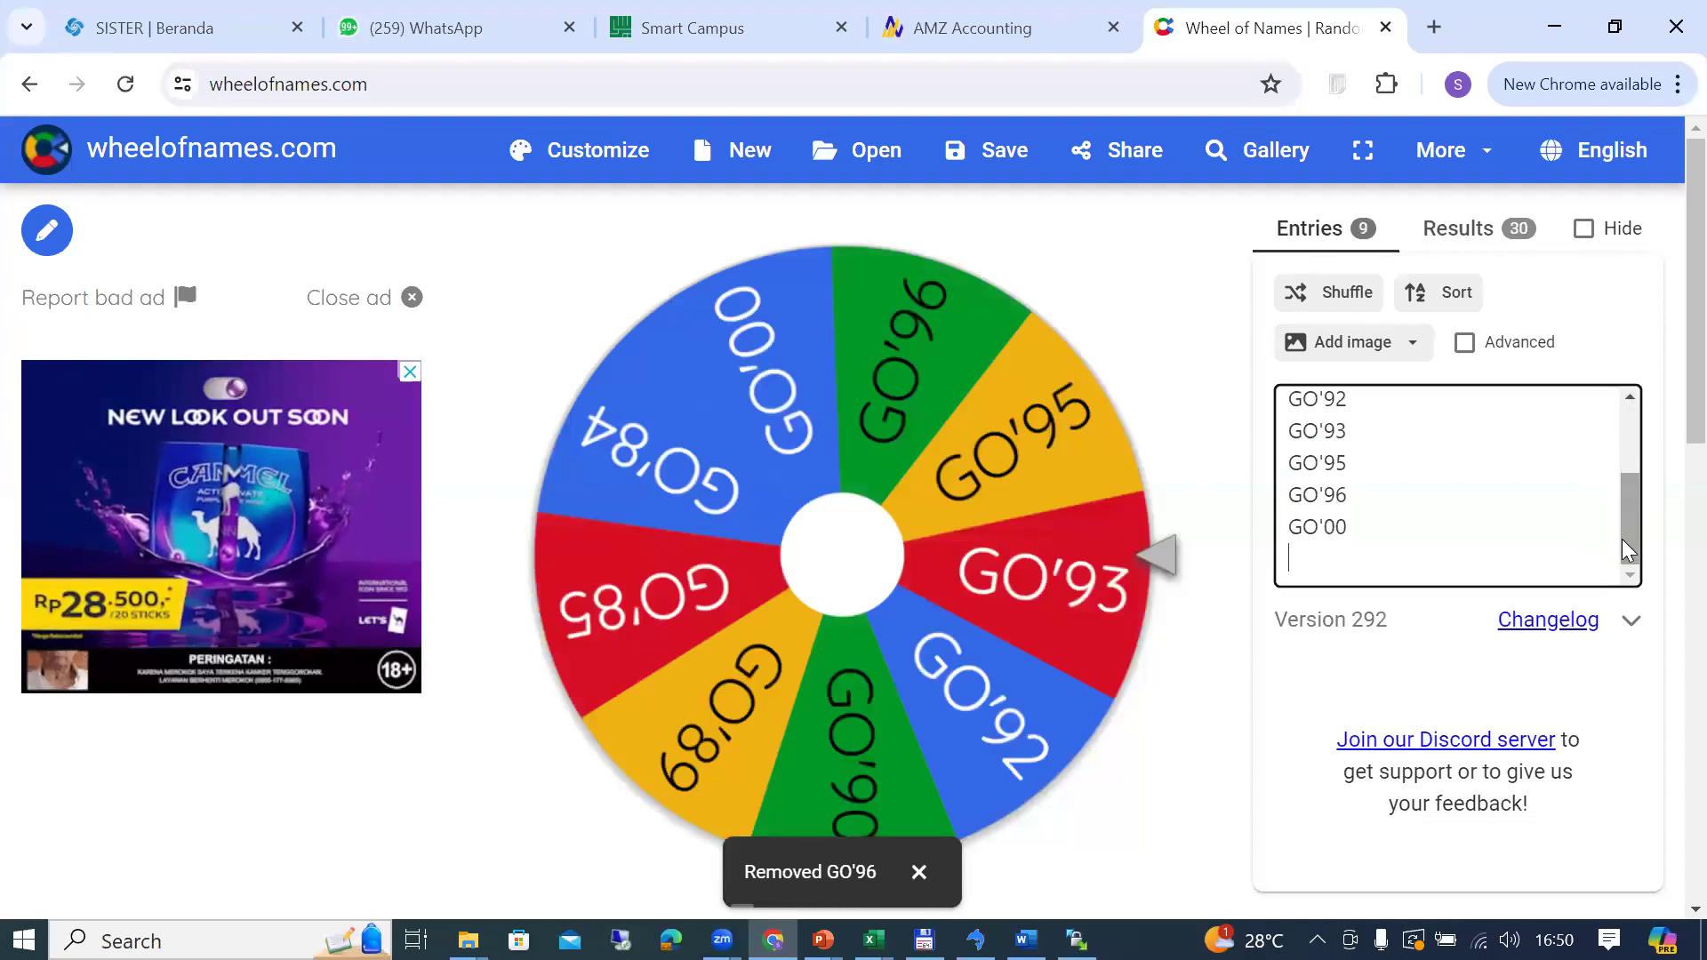
pyautogui.press('BackSpace')
# Step: Shuffle the Fun Minton team entries on the wheel several times
pyautogui.click(1341, 294)
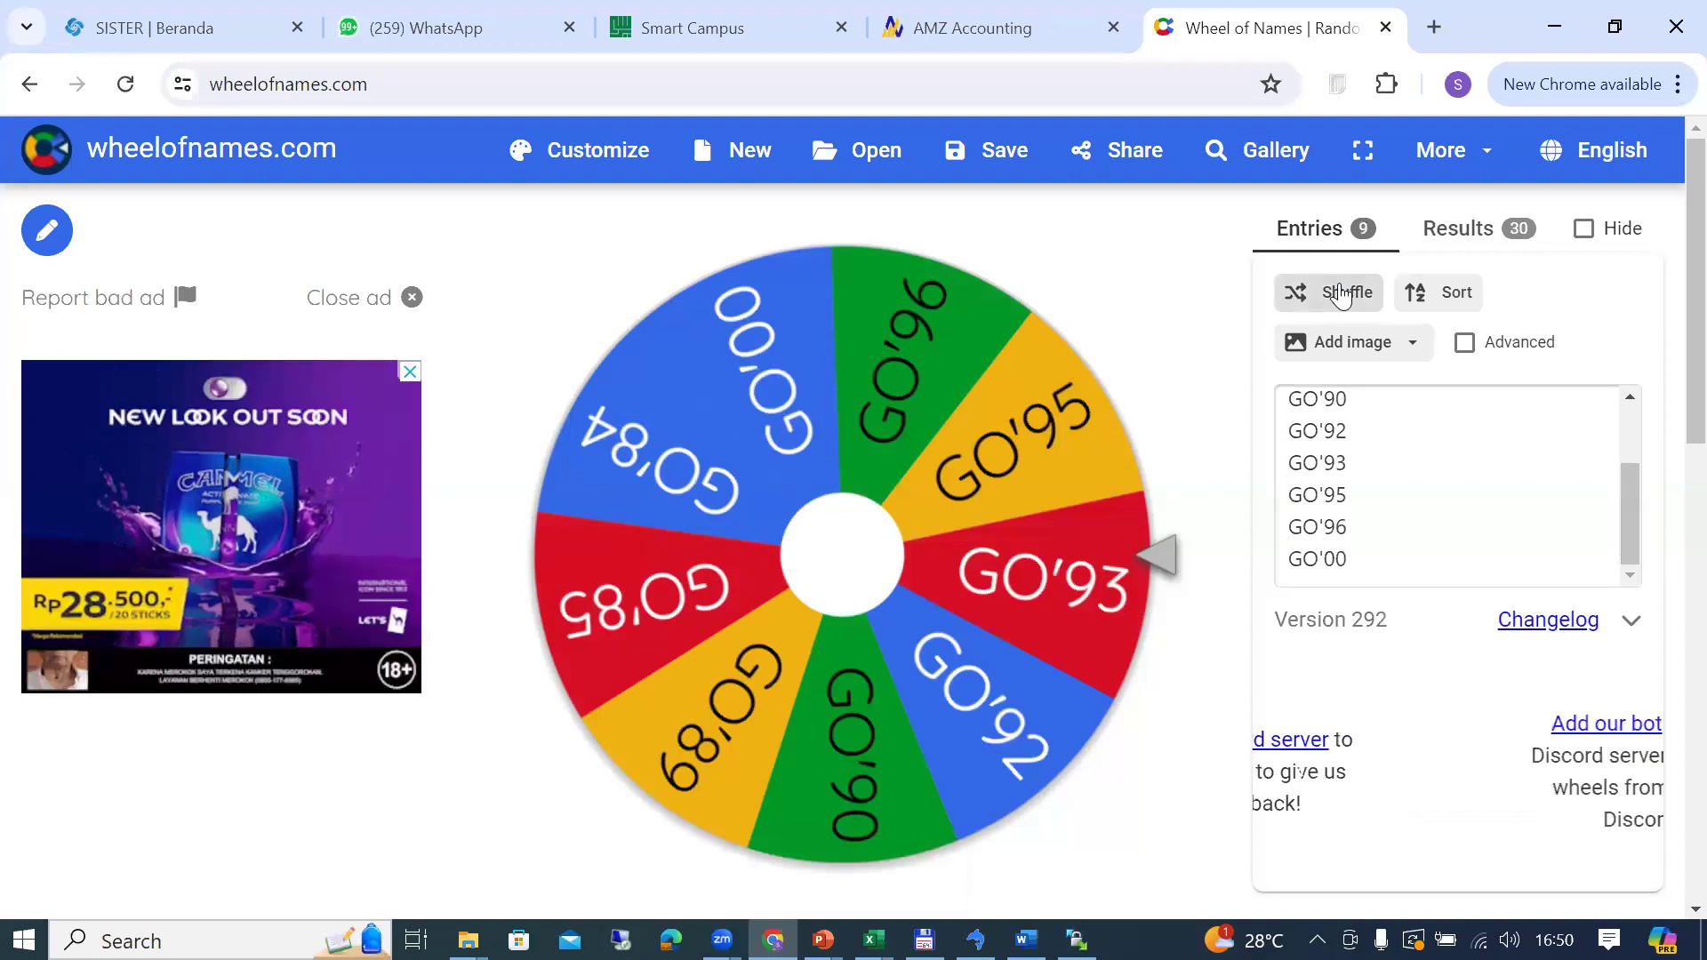
pyautogui.click(1341, 293)
pyautogui.click(1341, 294)
pyautogui.click(1341, 293)
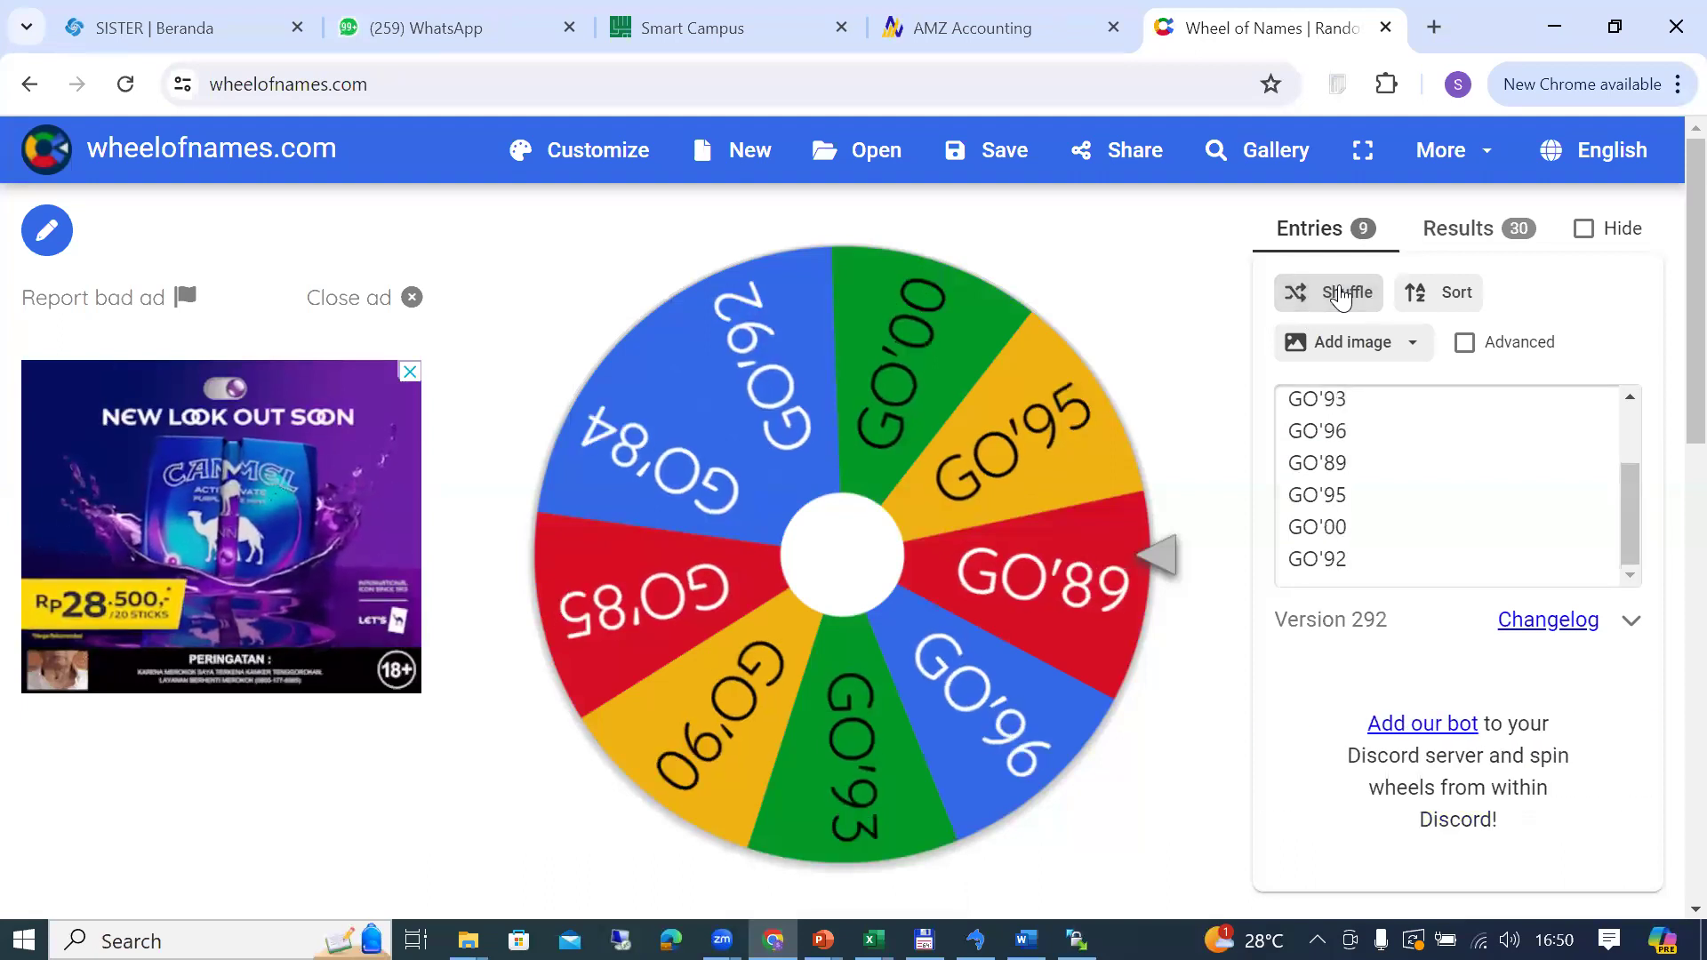
pyautogui.moveTo(1625, 478)
pyautogui.mouseDown()
pyautogui.moveTo(1633, 433)
pyautogui.moveTo(1633, 491)
pyautogui.mouseUp()
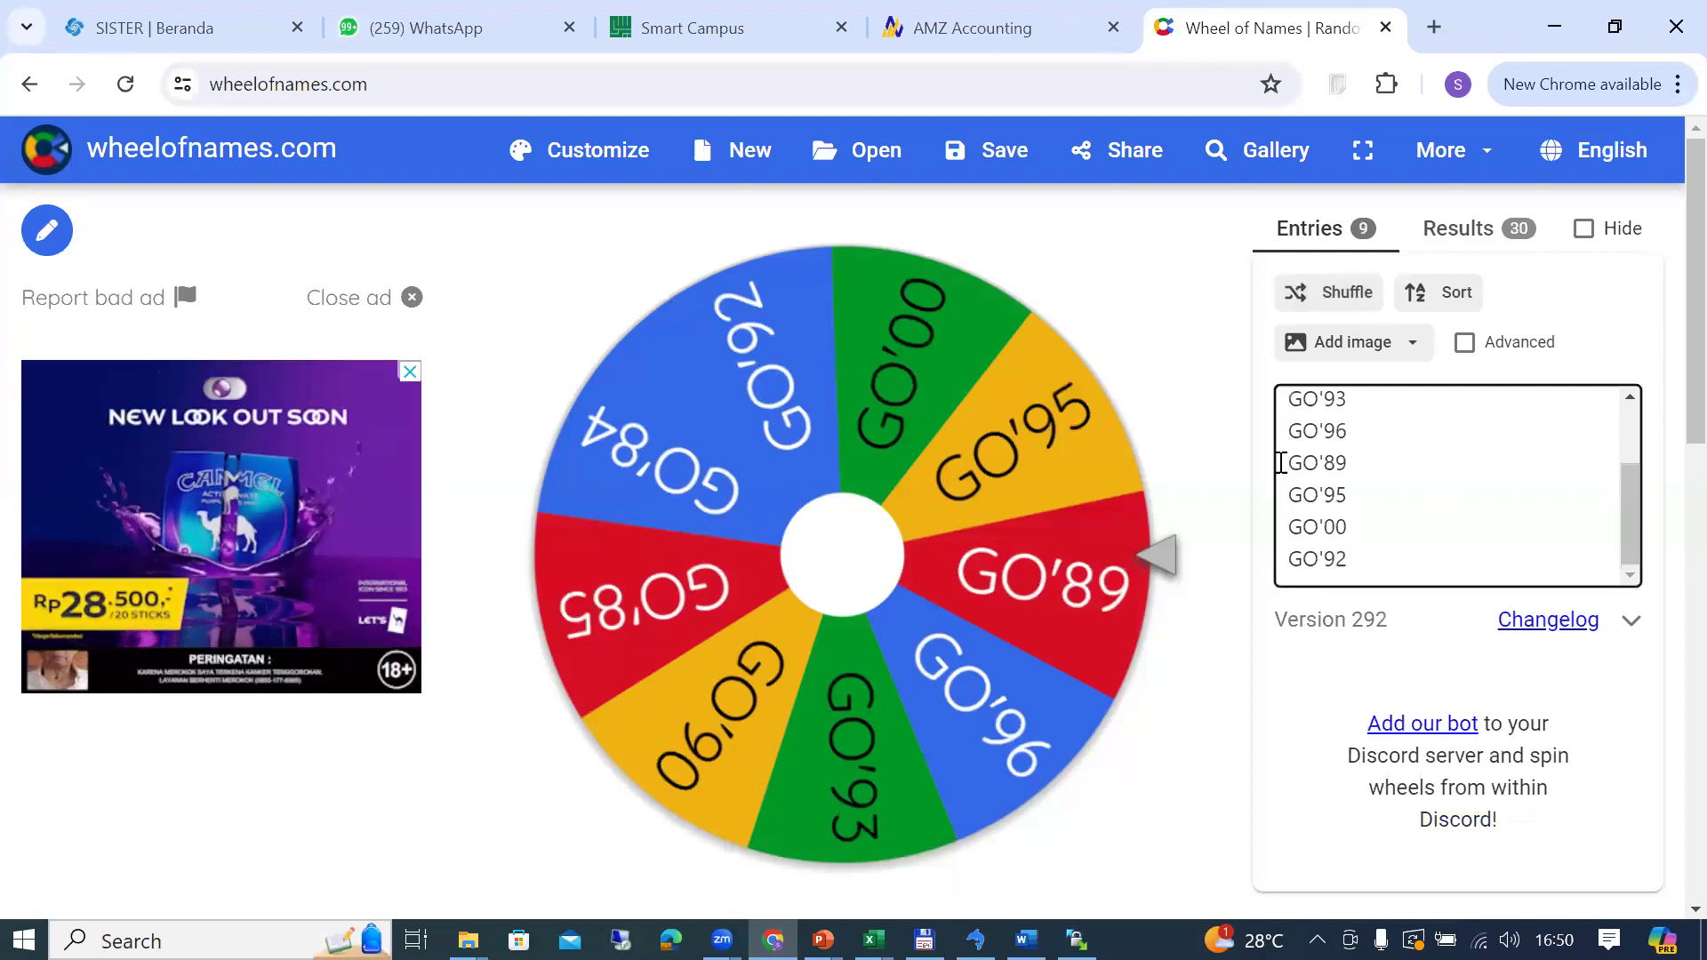
# Step: Switch to the FunMinton sheet of the Excel schedule workbook and select the fifth Pool A team slot, GO'5A
pyautogui.hotkey('alt', 'Tab')
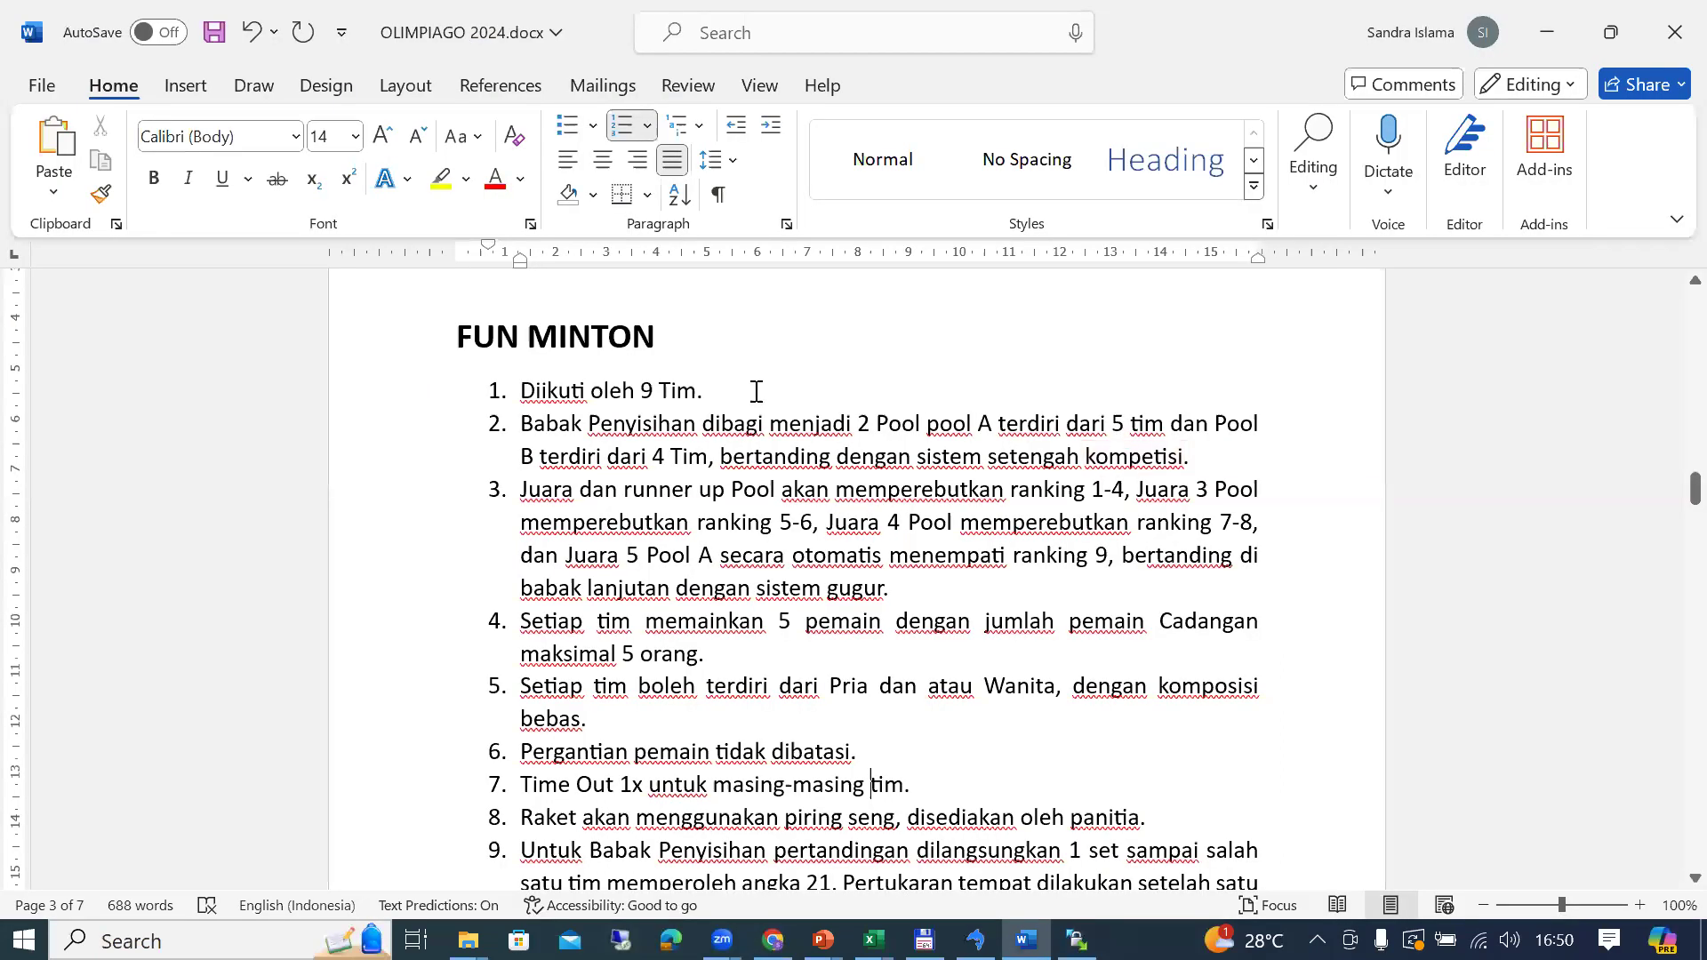
pyautogui.click(872, 939)
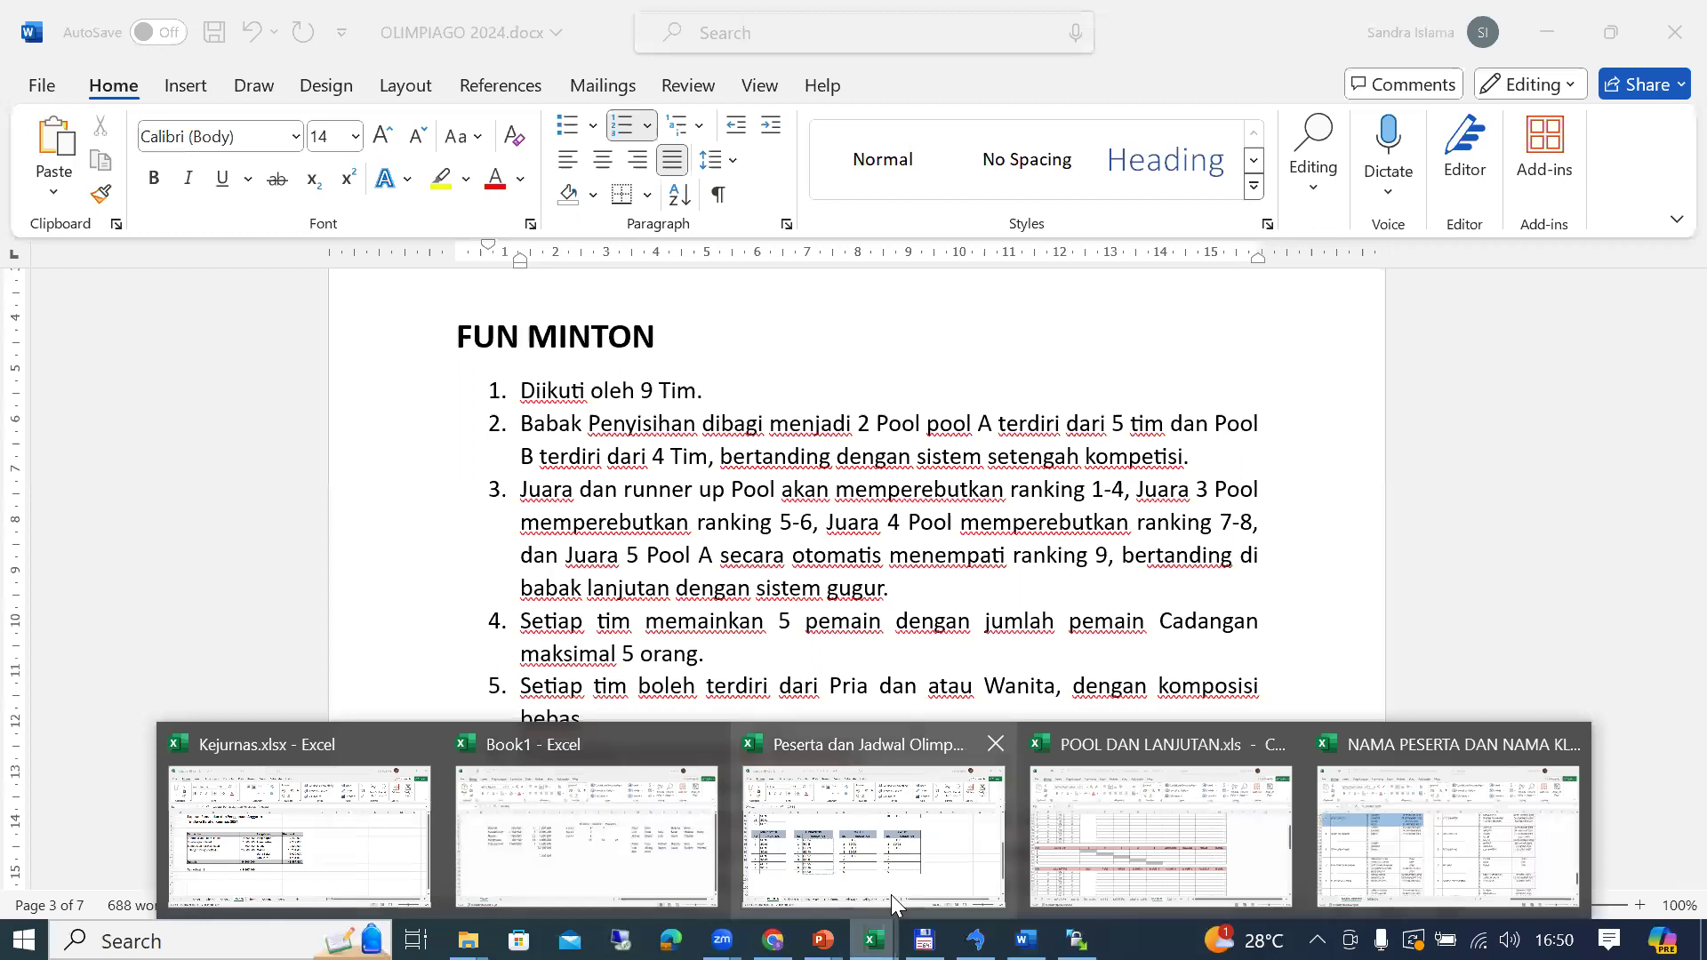
pyautogui.click(893, 900)
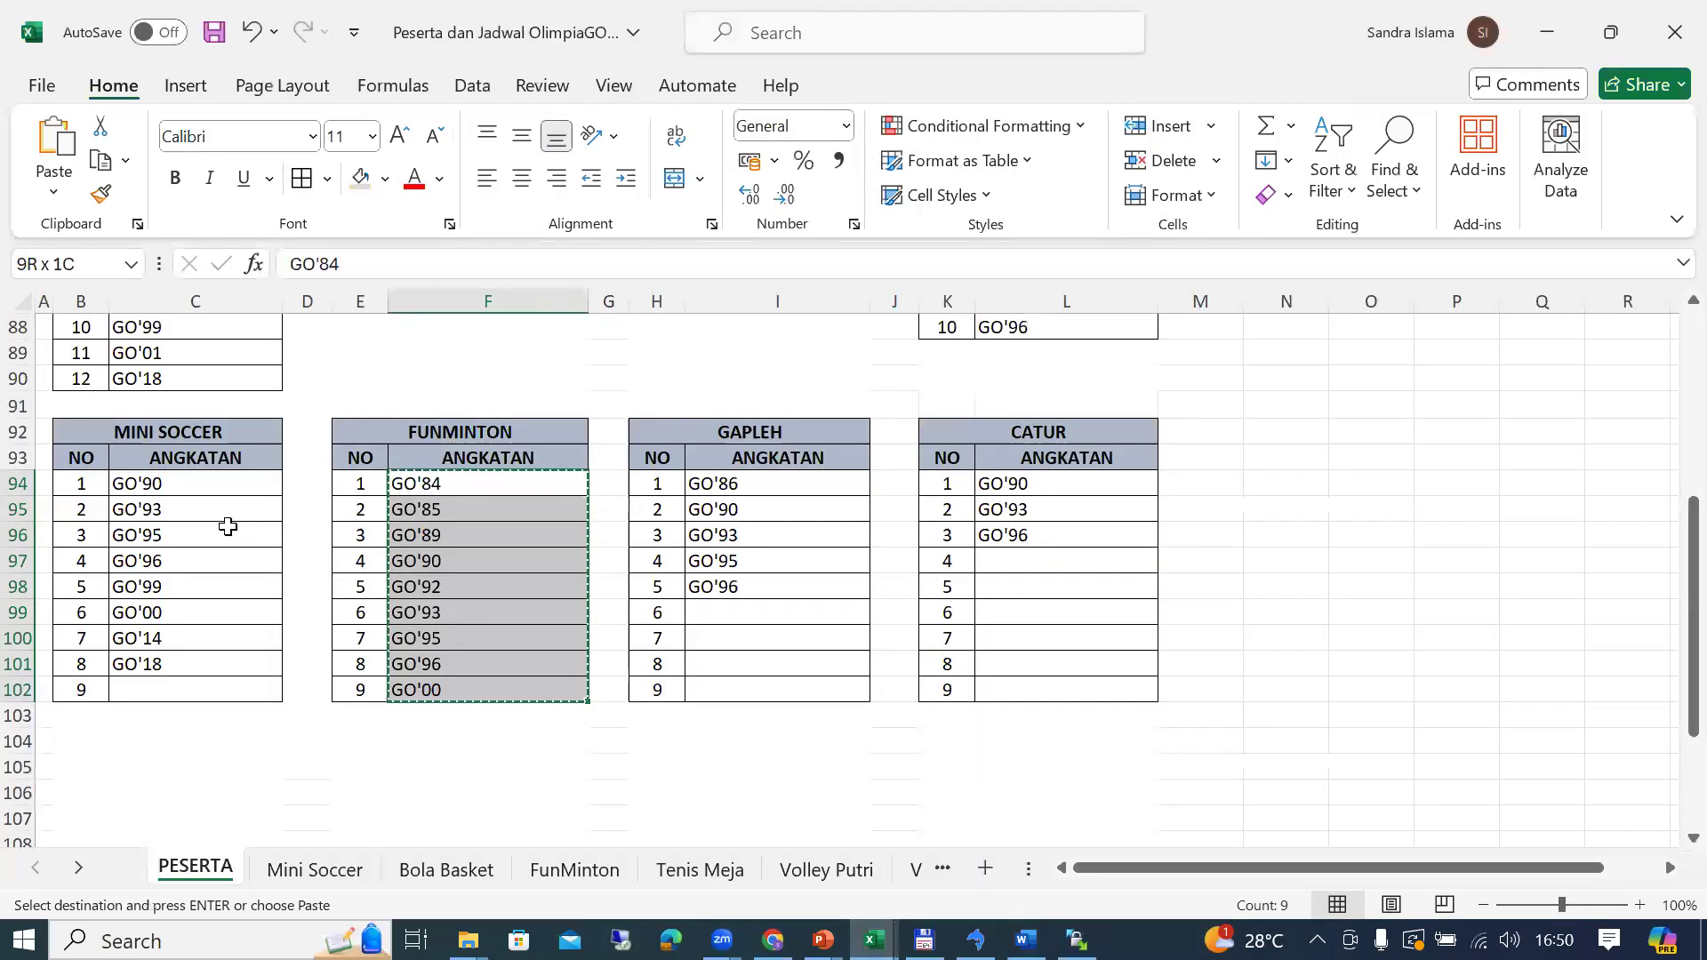
pyautogui.click(573, 871)
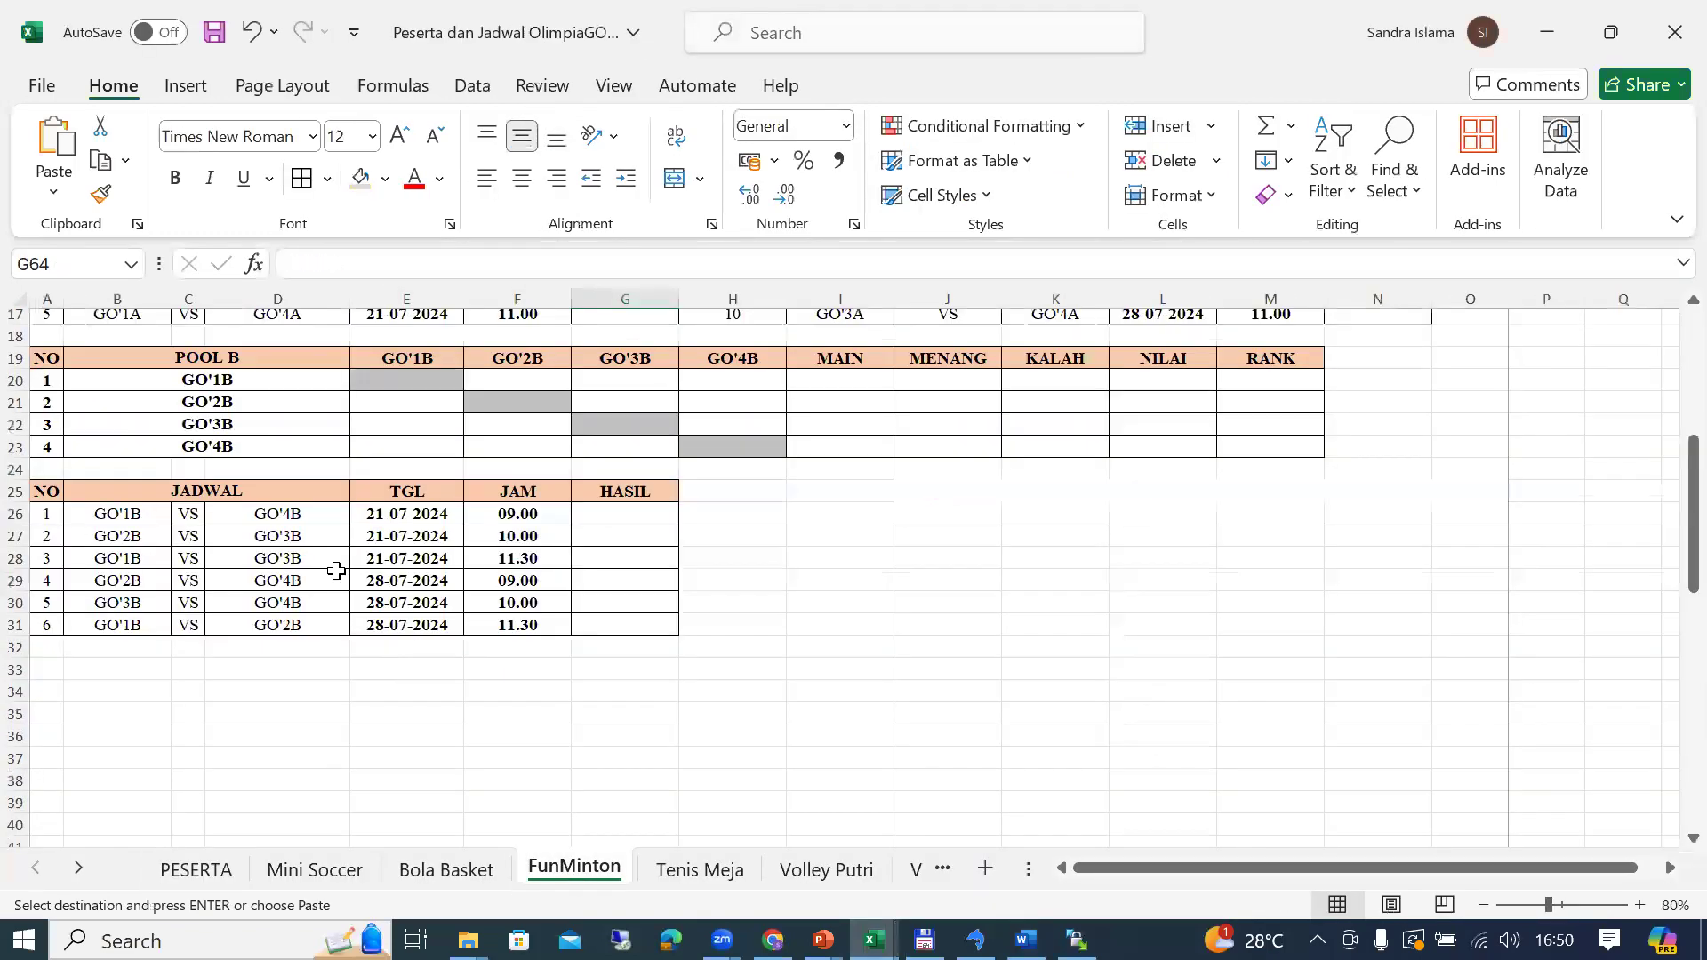
pyautogui.click(264, 452)
pyautogui.press('Up')
pyautogui.press('Up')
pyautogui.press('Up')
pyautogui.press('Up')
pyautogui.press('Up')
pyautogui.press('Up')
pyautogui.press('Up')
pyautogui.press('Up')
pyautogui.press('Up')
pyautogui.press('Up')
pyautogui.press('Up')
pyautogui.press('Up')
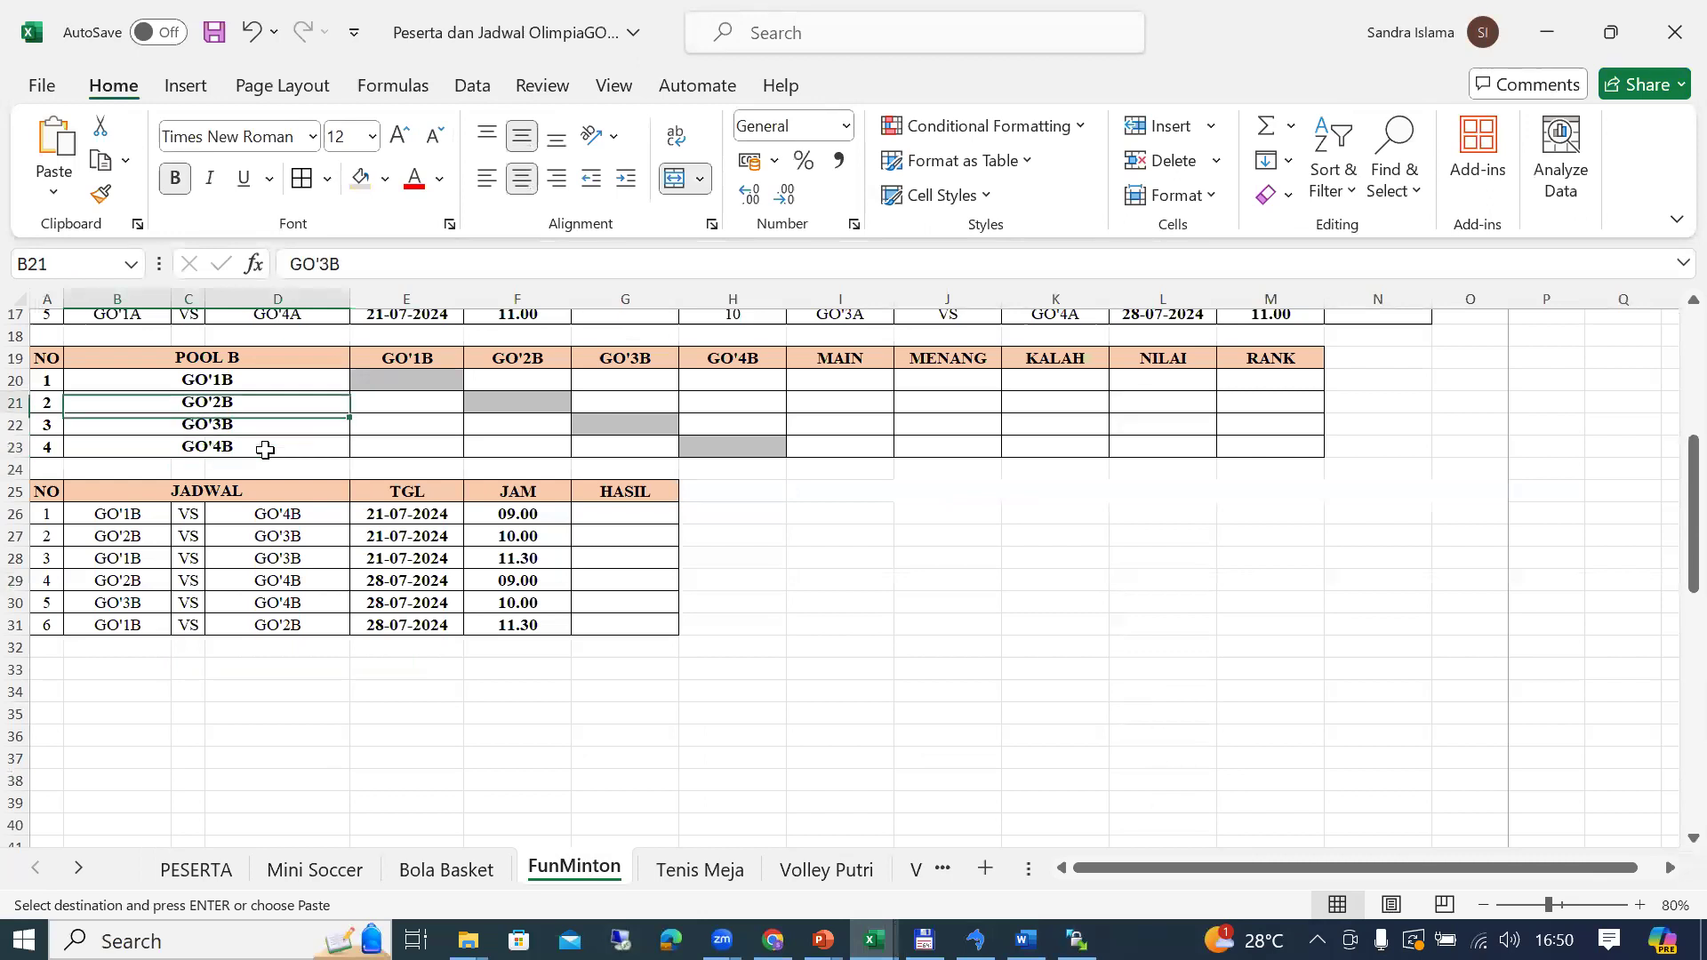
pyautogui.press('Up')
pyautogui.press('Up')
pyautogui.press('Up')
pyautogui.press('Up')
pyautogui.press('Up')
pyautogui.press('Up')
pyautogui.press('Up')
pyautogui.press('Up')
pyautogui.press('Up')
pyautogui.press('Down')
pyautogui.press('Down')
pyautogui.press('Down')
pyautogui.press('Down')
pyautogui.press('Down')
pyautogui.press('Down')
pyautogui.press('Down')
pyautogui.press('Down')
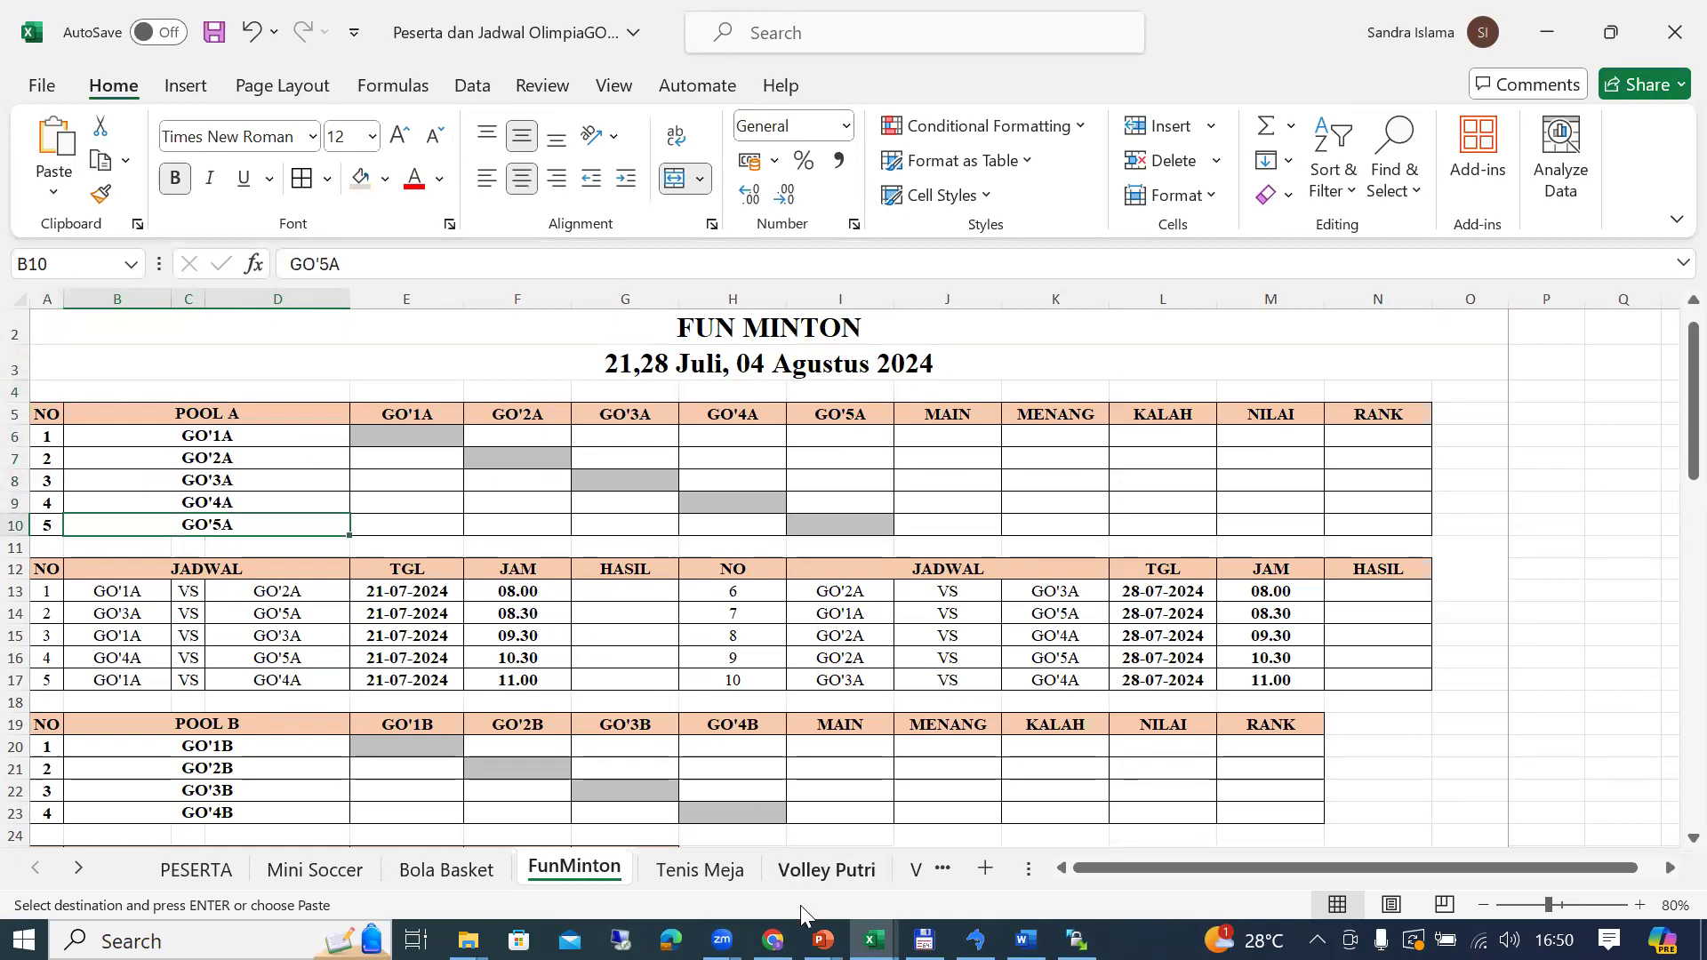
# Step: Draw a team with the wheel in Chrome and record GO'92 as the fifth Pool A team in the Excel FunMinton sheet
pyautogui.click(773, 940)
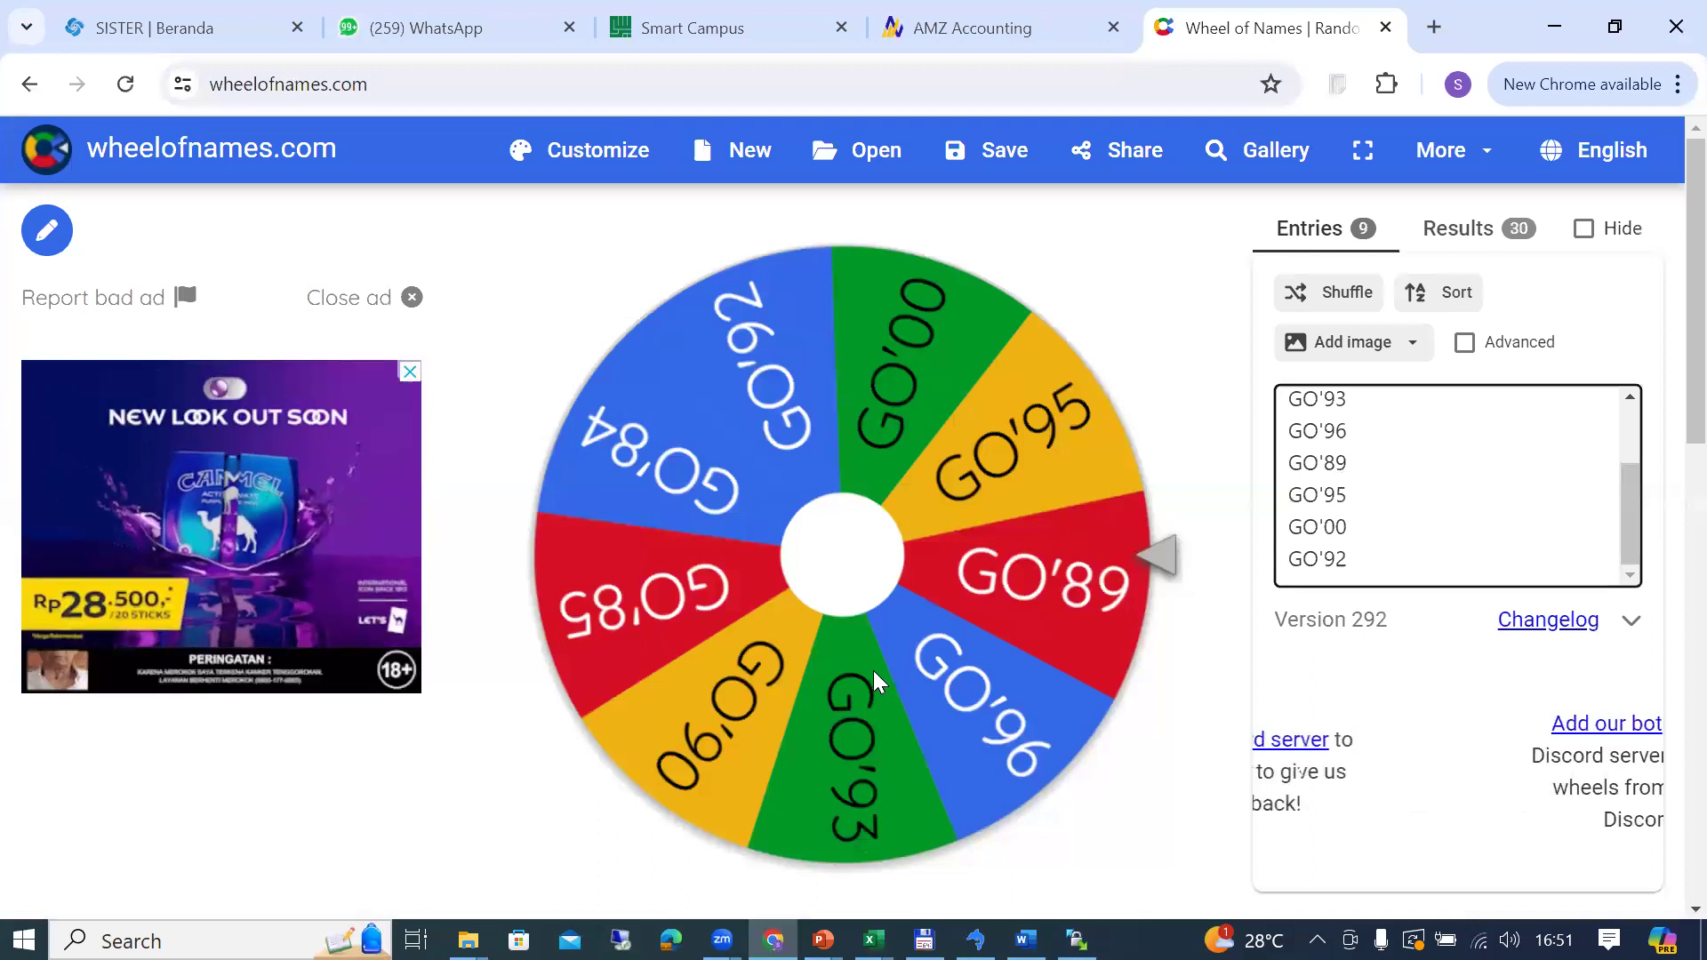
pyautogui.click(848, 578)
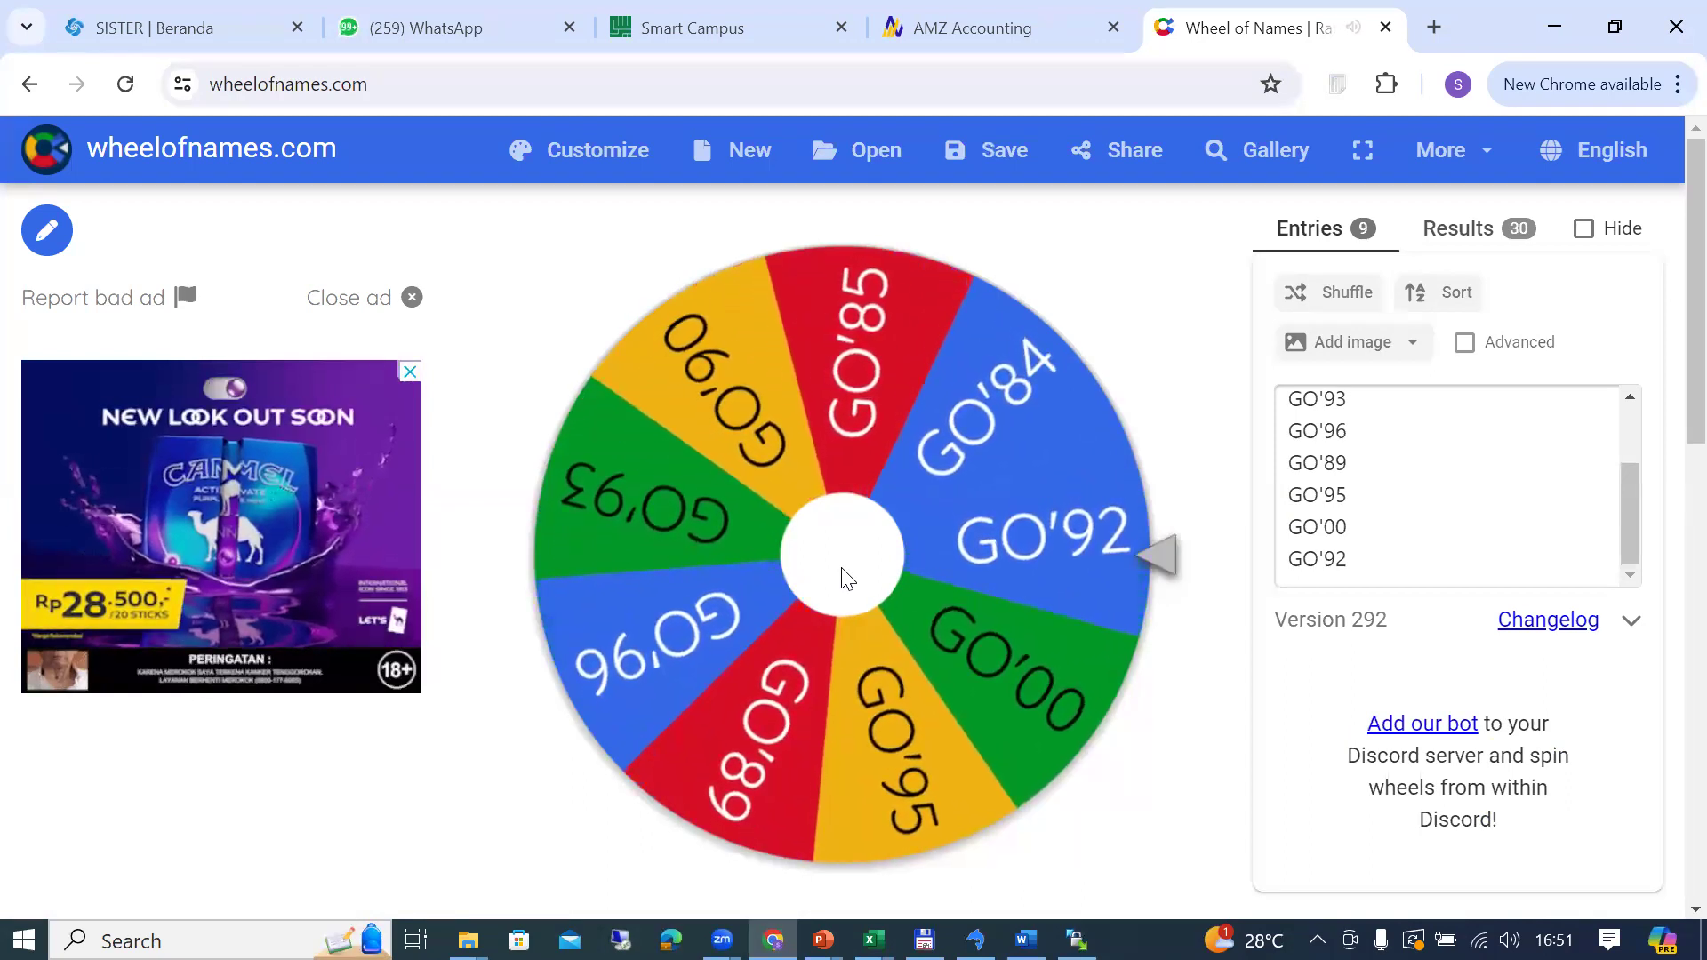
pyautogui.hotkey('alt', 'Tab')
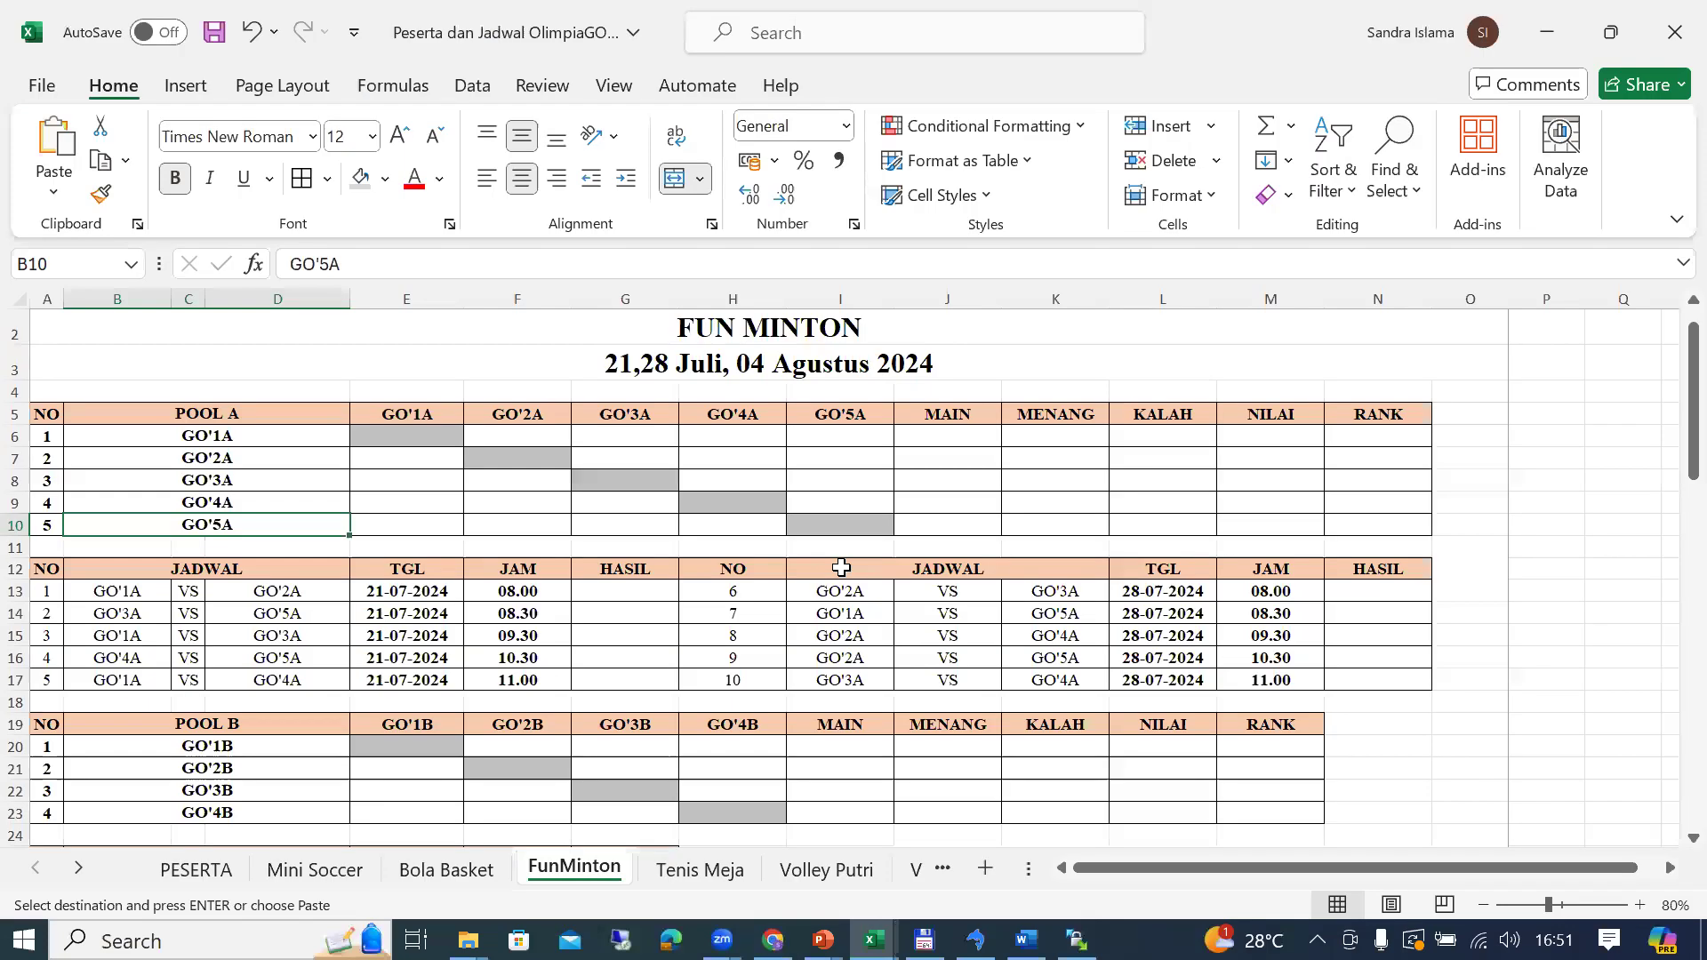
pyautogui.write("GO'5")
pyautogui.write('92')
pyautogui.press('Return')
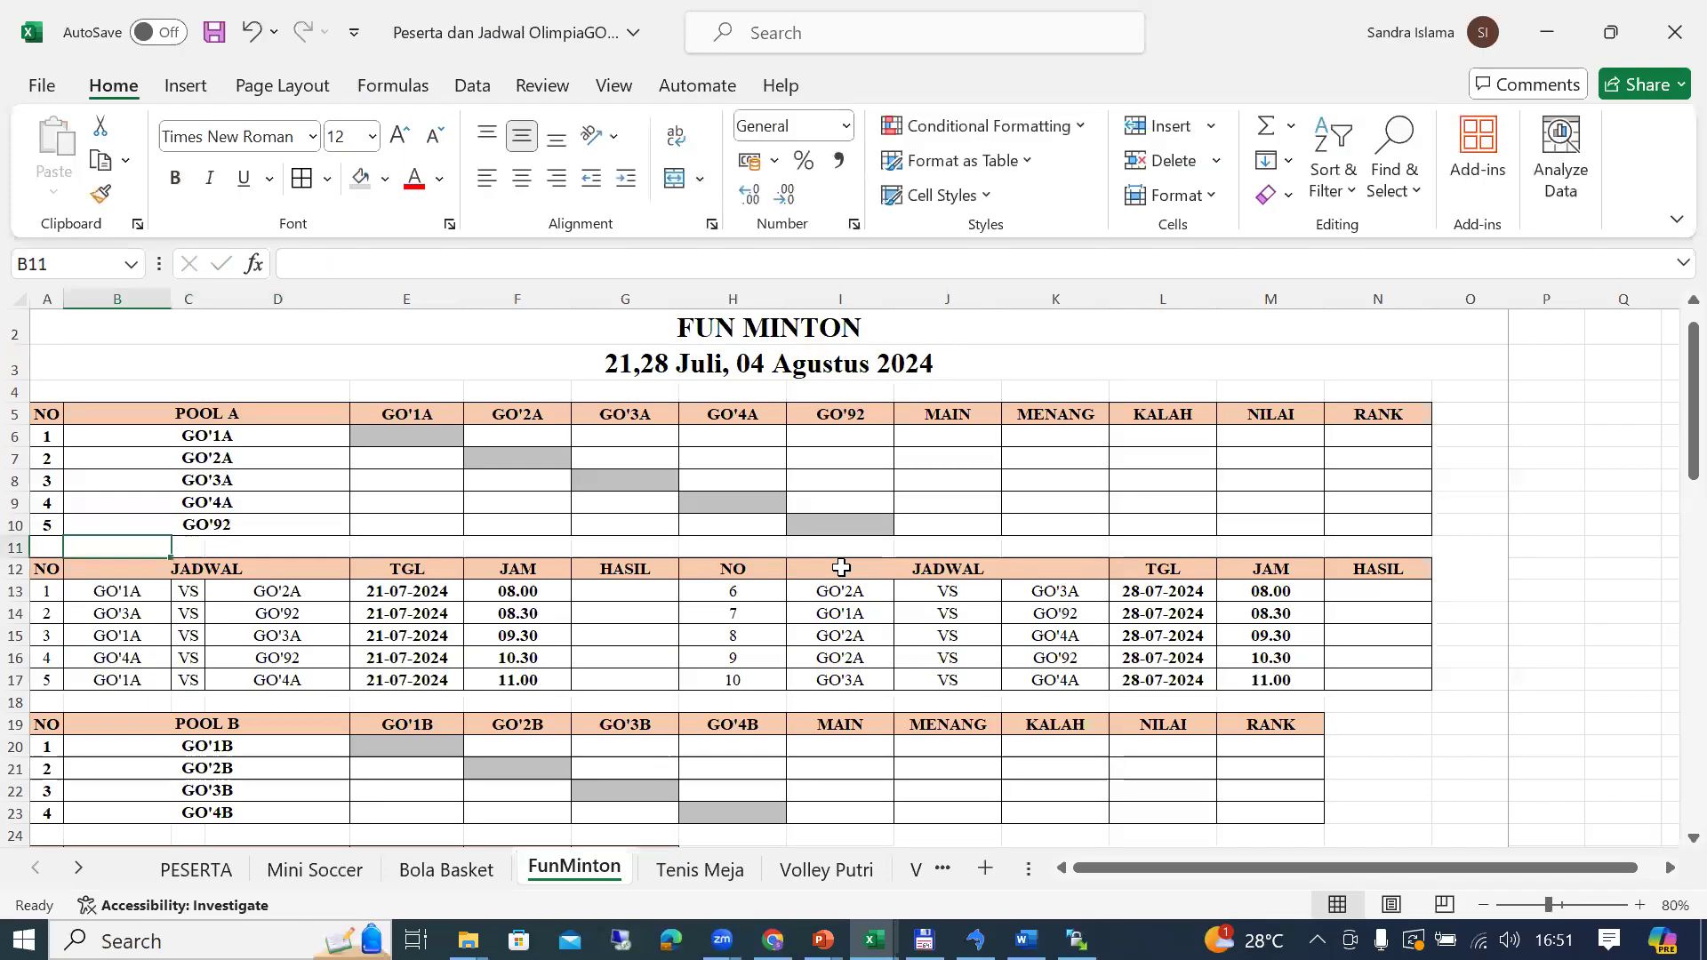
# Step: Select the fourth Pool B slot, then remove GO'92 from the wheel in Chrome and spin for that slot's team
pyautogui.press('Down')
pyautogui.press('Down')
pyautogui.press('Down')
pyautogui.press('Down')
pyautogui.press('Down')
pyautogui.press('Down')
pyautogui.press('Down')
pyautogui.press('Down')
pyautogui.press('Down')
pyautogui.press('Down')
pyautogui.press('Down')
pyautogui.press('Down')
pyautogui.press('Down')
pyautogui.press('Up')
pyautogui.hotkey('alt', 'Tab')
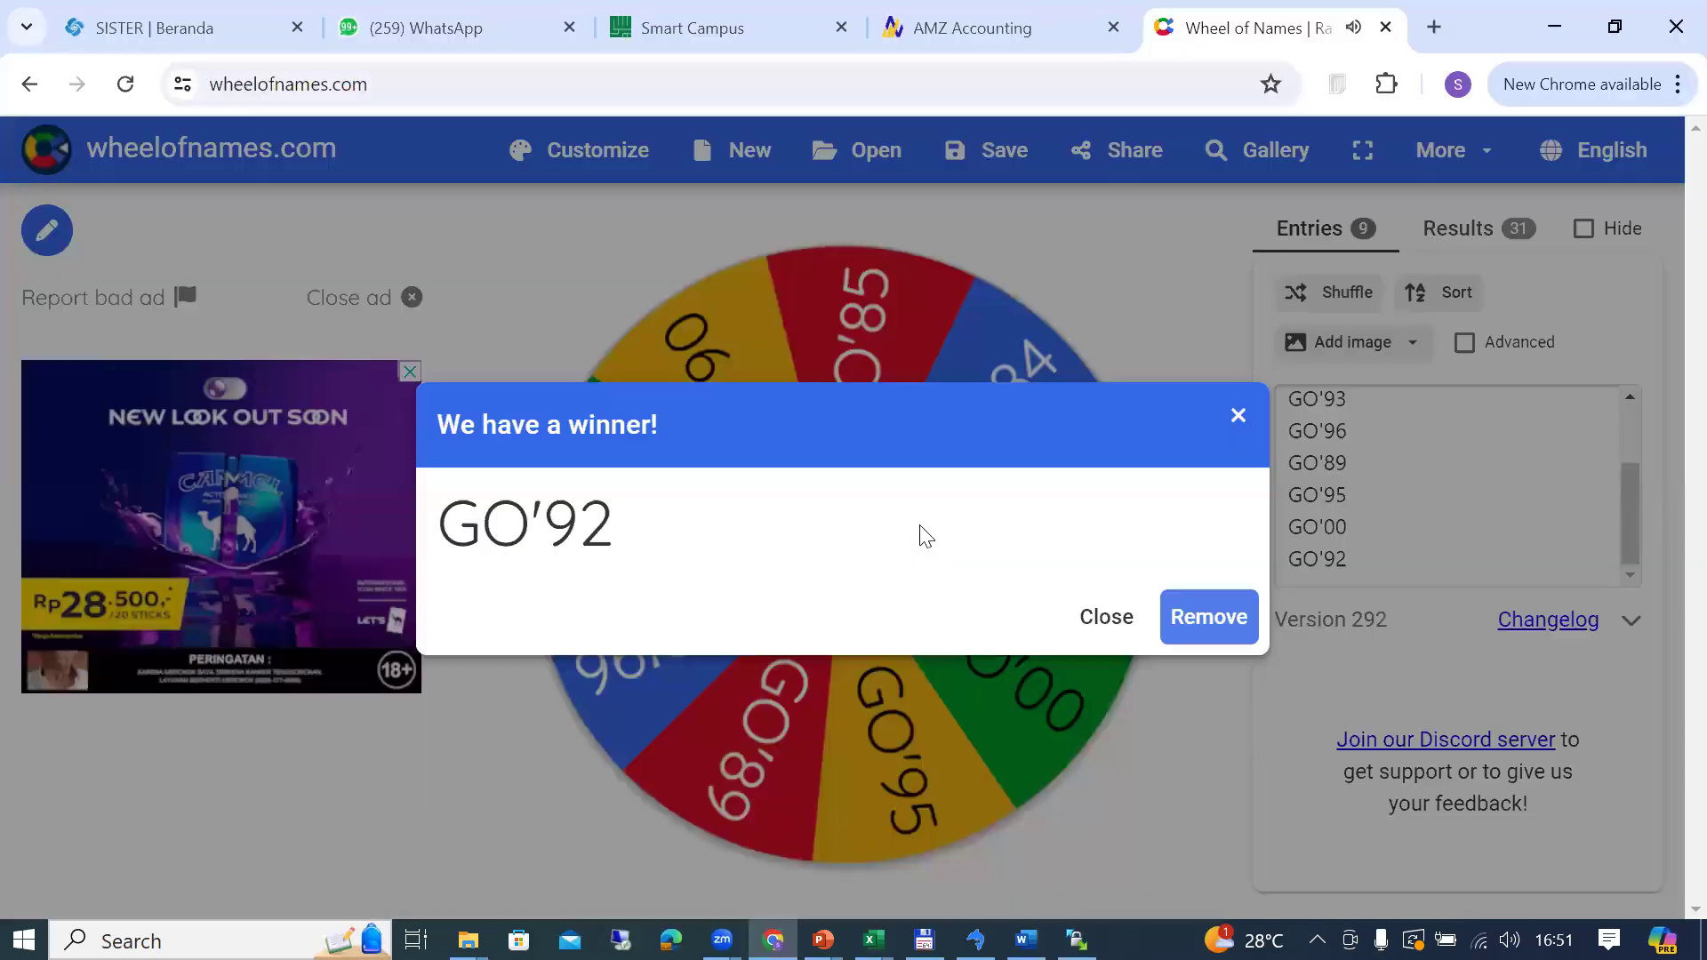
pyautogui.click(1209, 621)
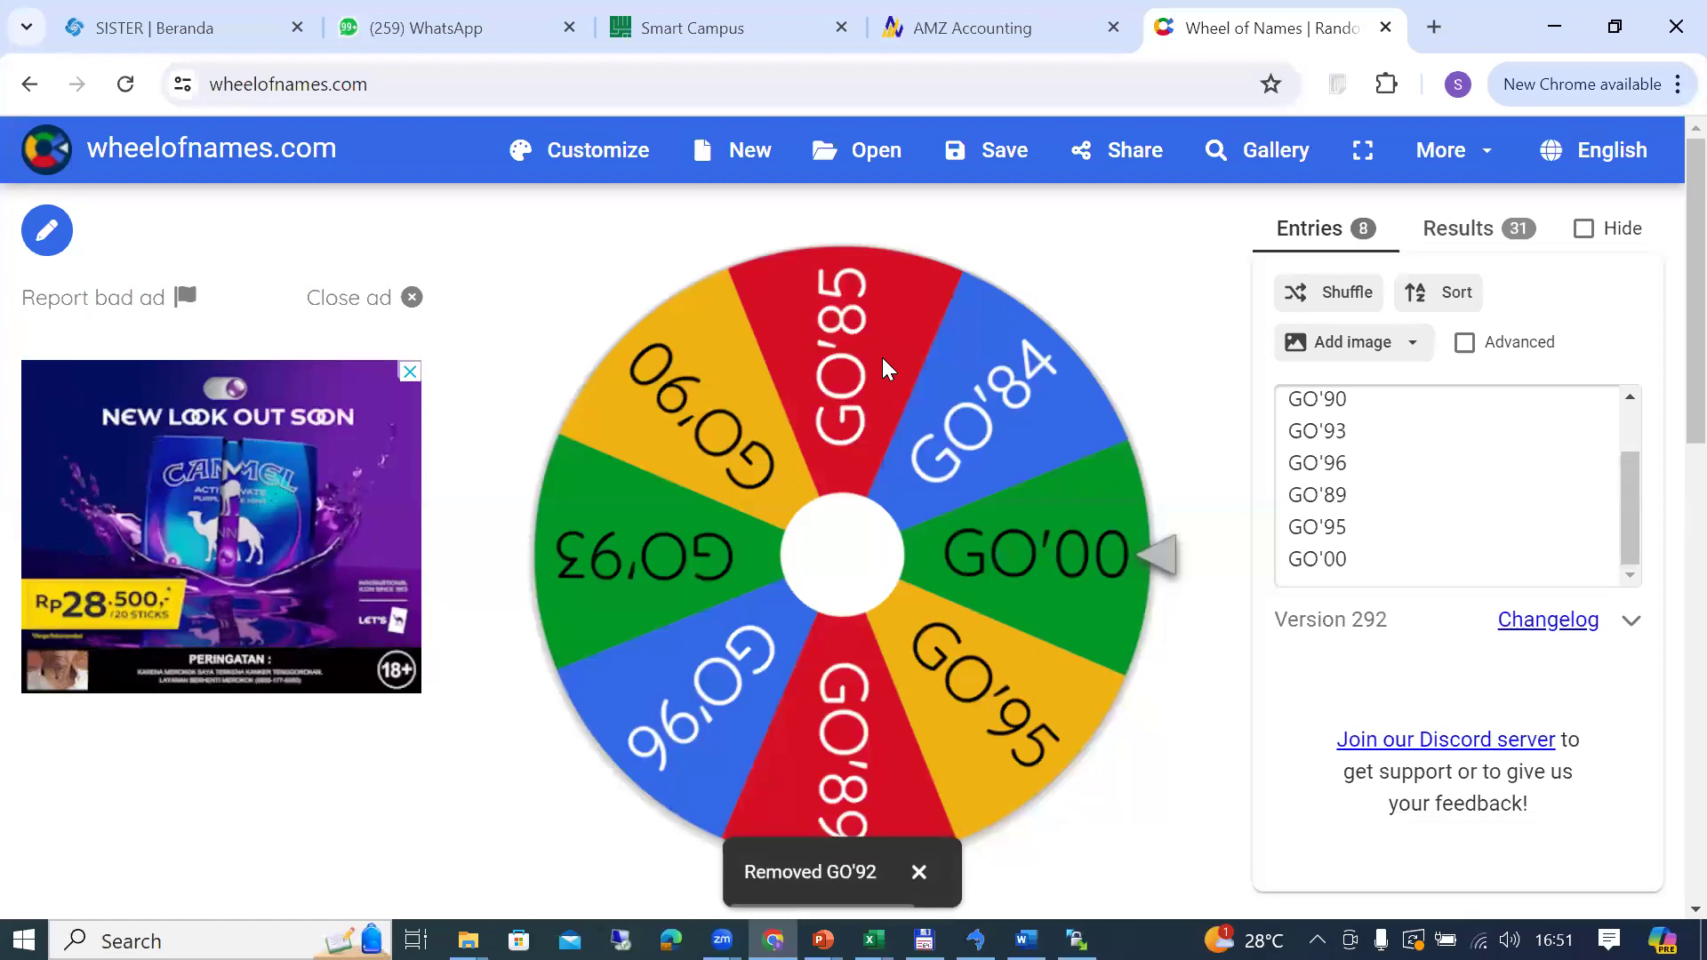
pyautogui.click(793, 455)
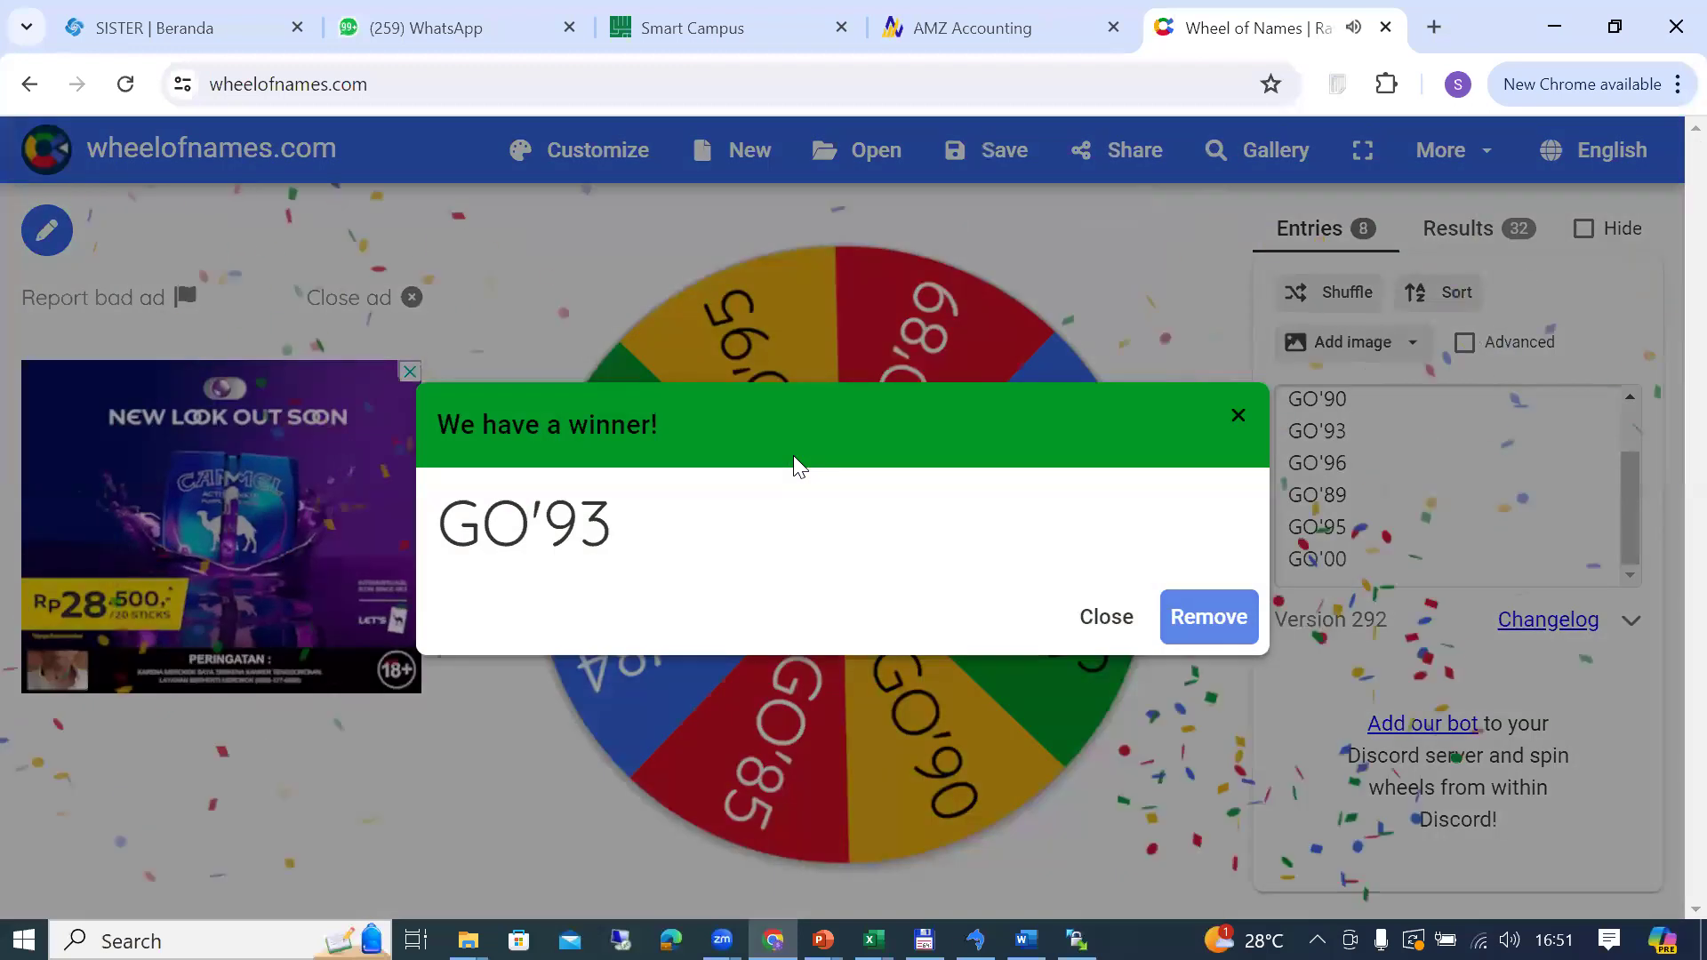
# Step: Switch to the Excel FunMinton sheet and record GO'93 as the fourth Pool B team
pyautogui.hotkey('alt', 'Tab')
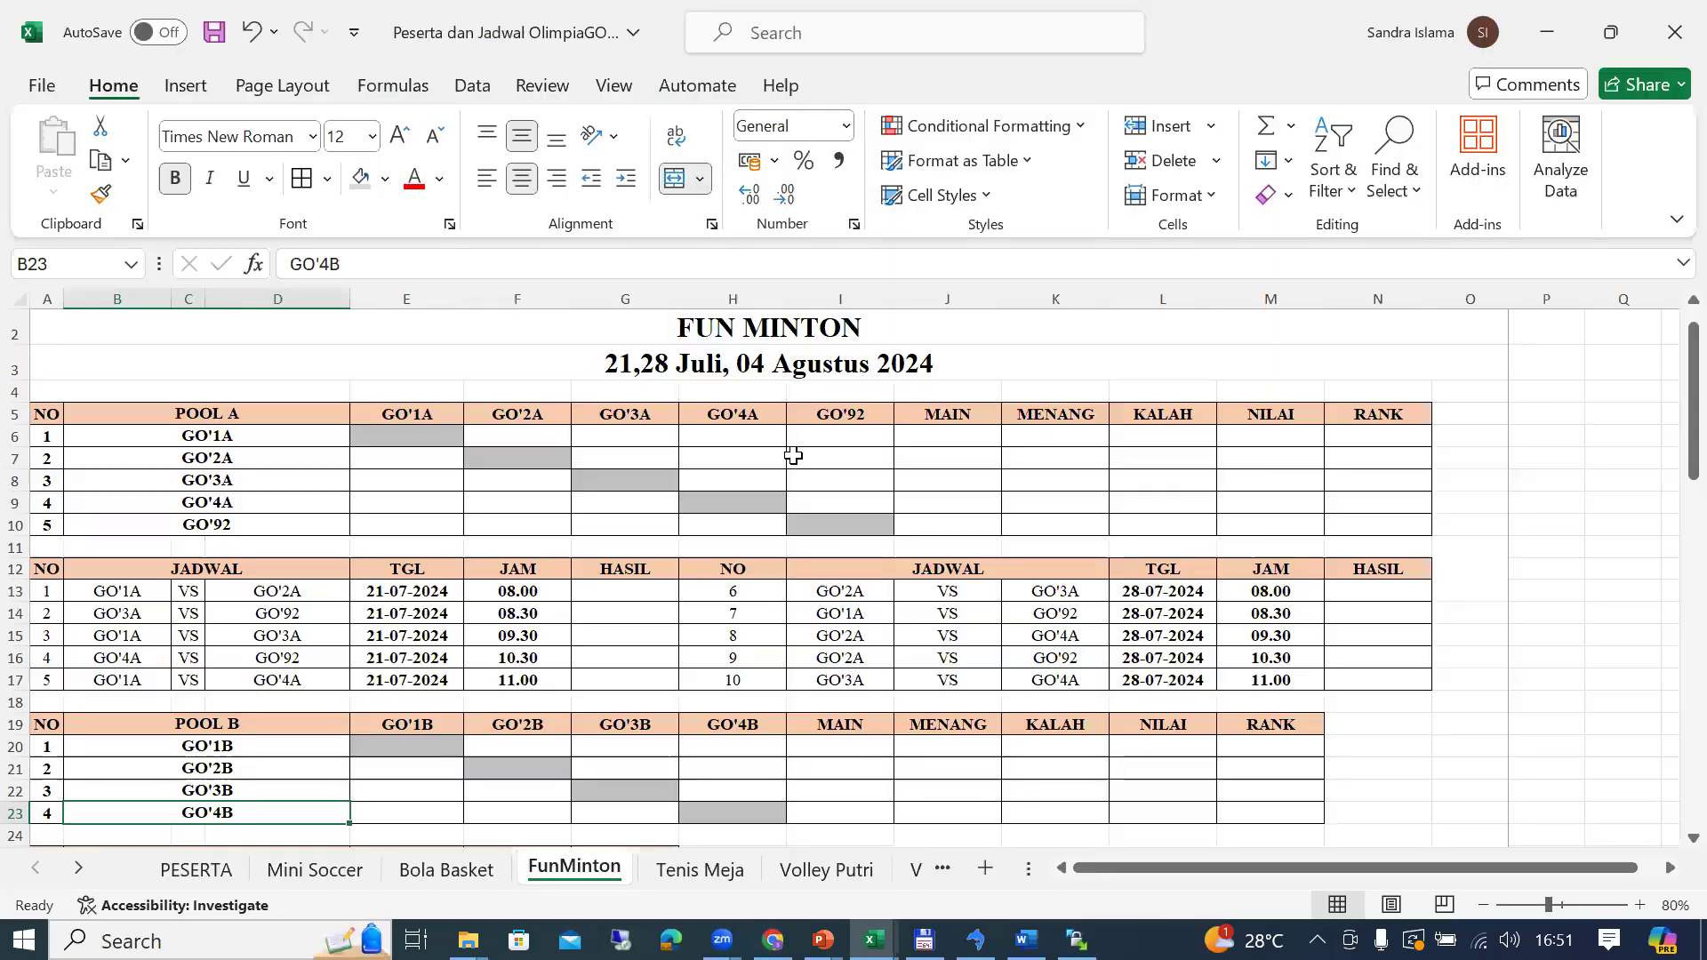
pyautogui.press('F2')
pyautogui.press('BackSpace')
pyautogui.press('BackSpace')
pyautogui.write('93')
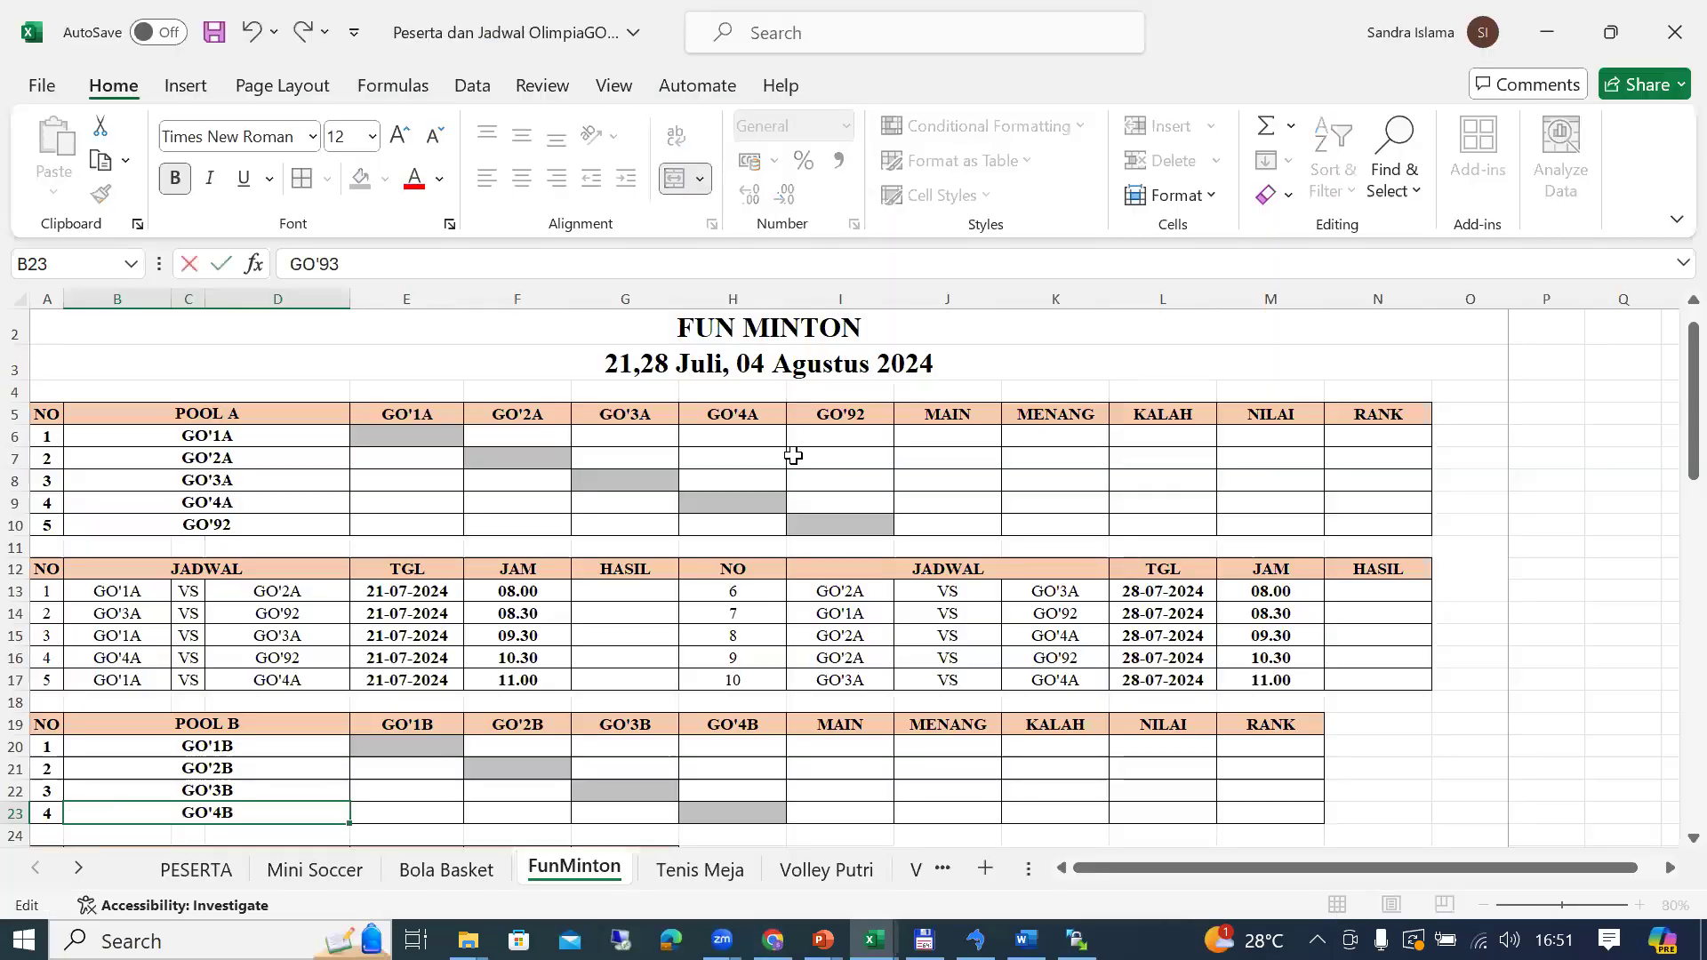
pyautogui.press('Return')
# Step: Select the fourth Pool A slot, GO'4A, then remove GO'93 from the wheel in Chrome and spin for that slot's team
pyautogui.press('Up')
pyautogui.press('Up')
pyautogui.press('Up')
pyautogui.press('Up')
pyautogui.press('Up')
pyautogui.press('Up')
pyautogui.press('Up')
pyautogui.press('Up')
pyautogui.press('Up')
pyautogui.press('Up')
pyautogui.press('Up')
pyautogui.press('Up')
pyautogui.press('Up')
pyautogui.press('Up')
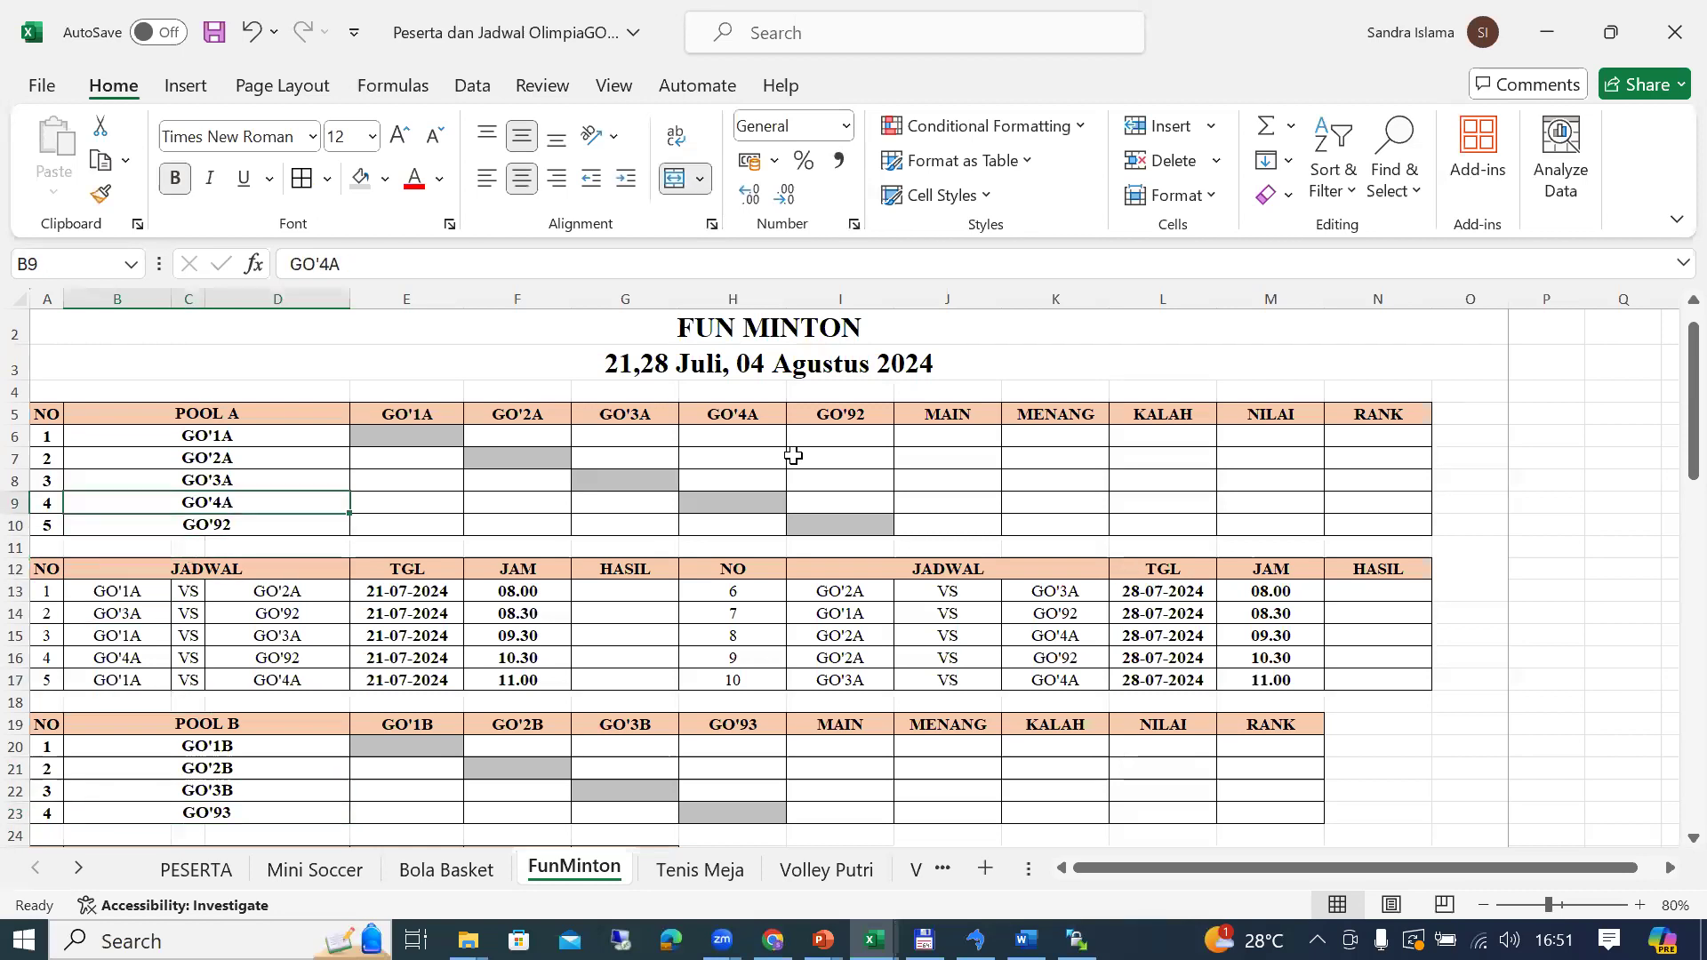
pyautogui.hotkey('alt', 'Tab')
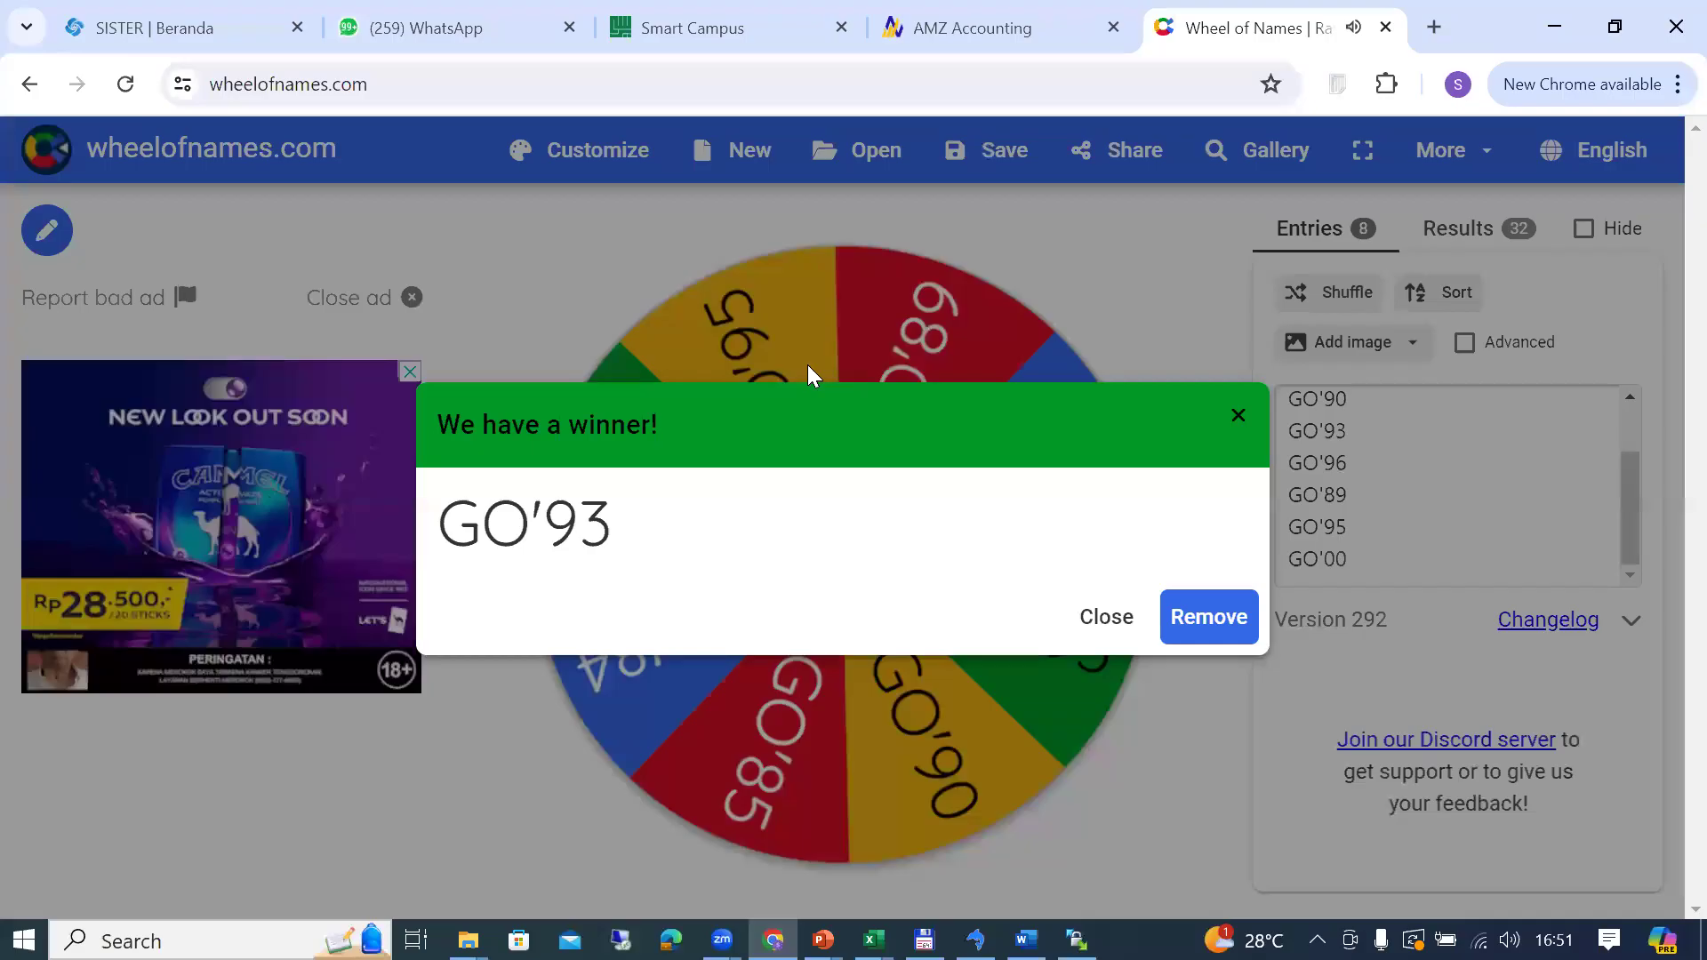
pyautogui.click(1205, 614)
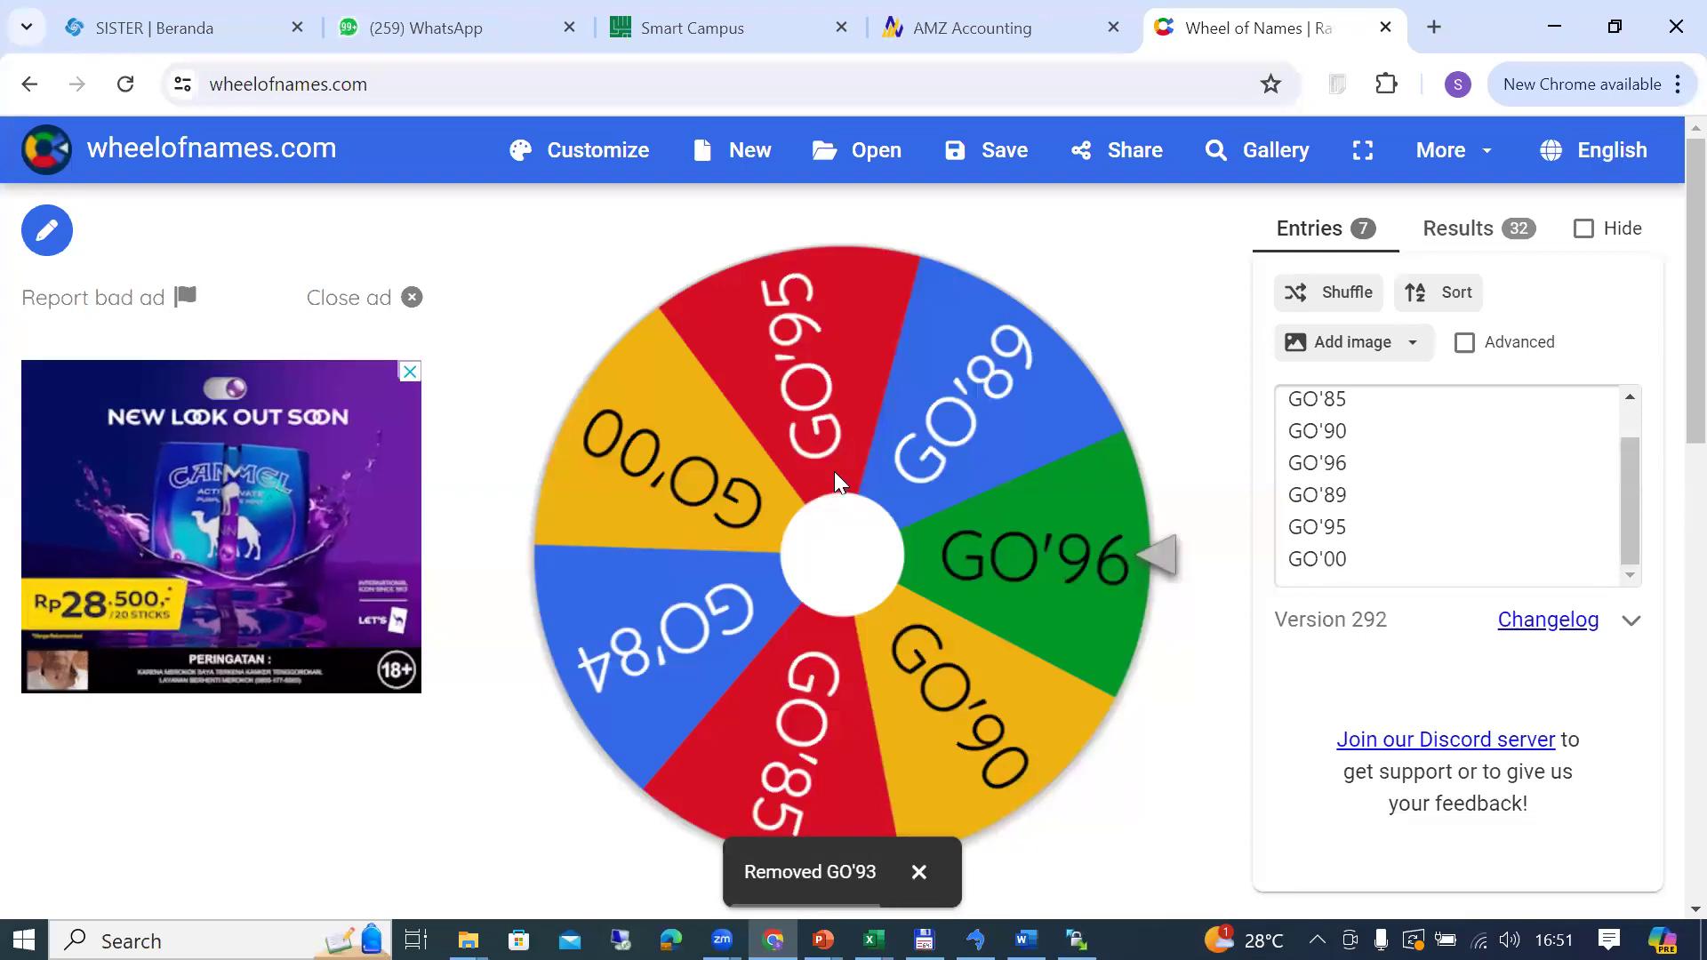
pyautogui.click(834, 538)
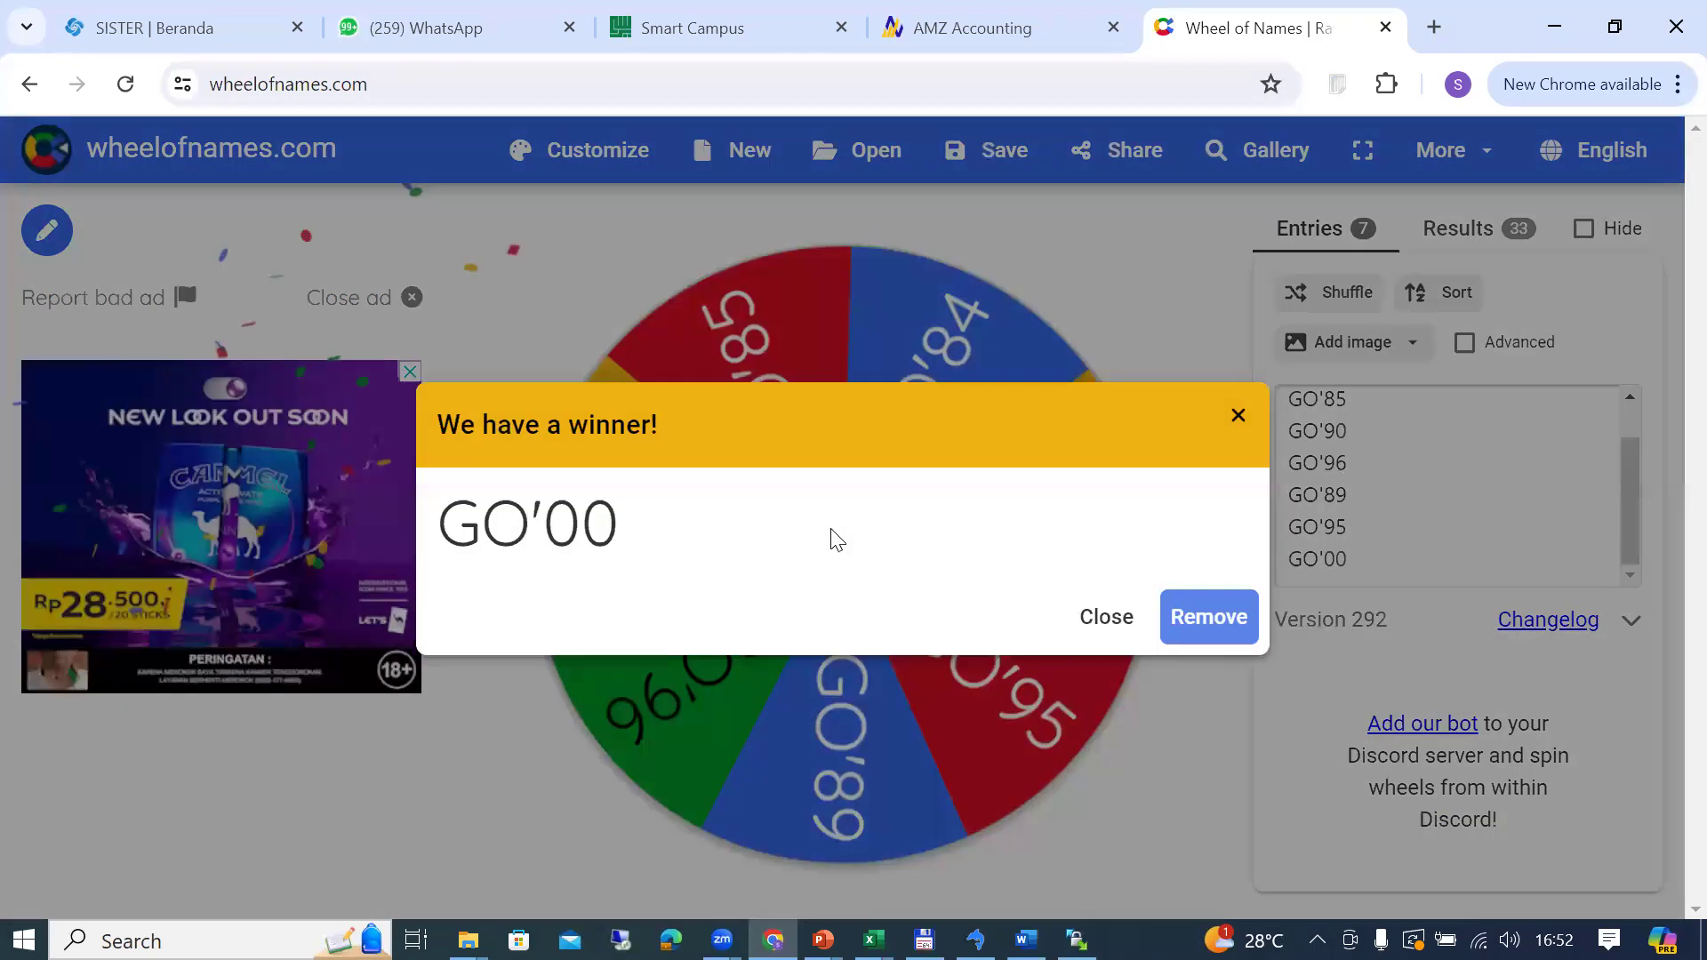
# Step: Switch to the Excel FunMinton sheet and record GO'00 as the fourth Pool A team
pyautogui.hotkey('alt', 'Tab')
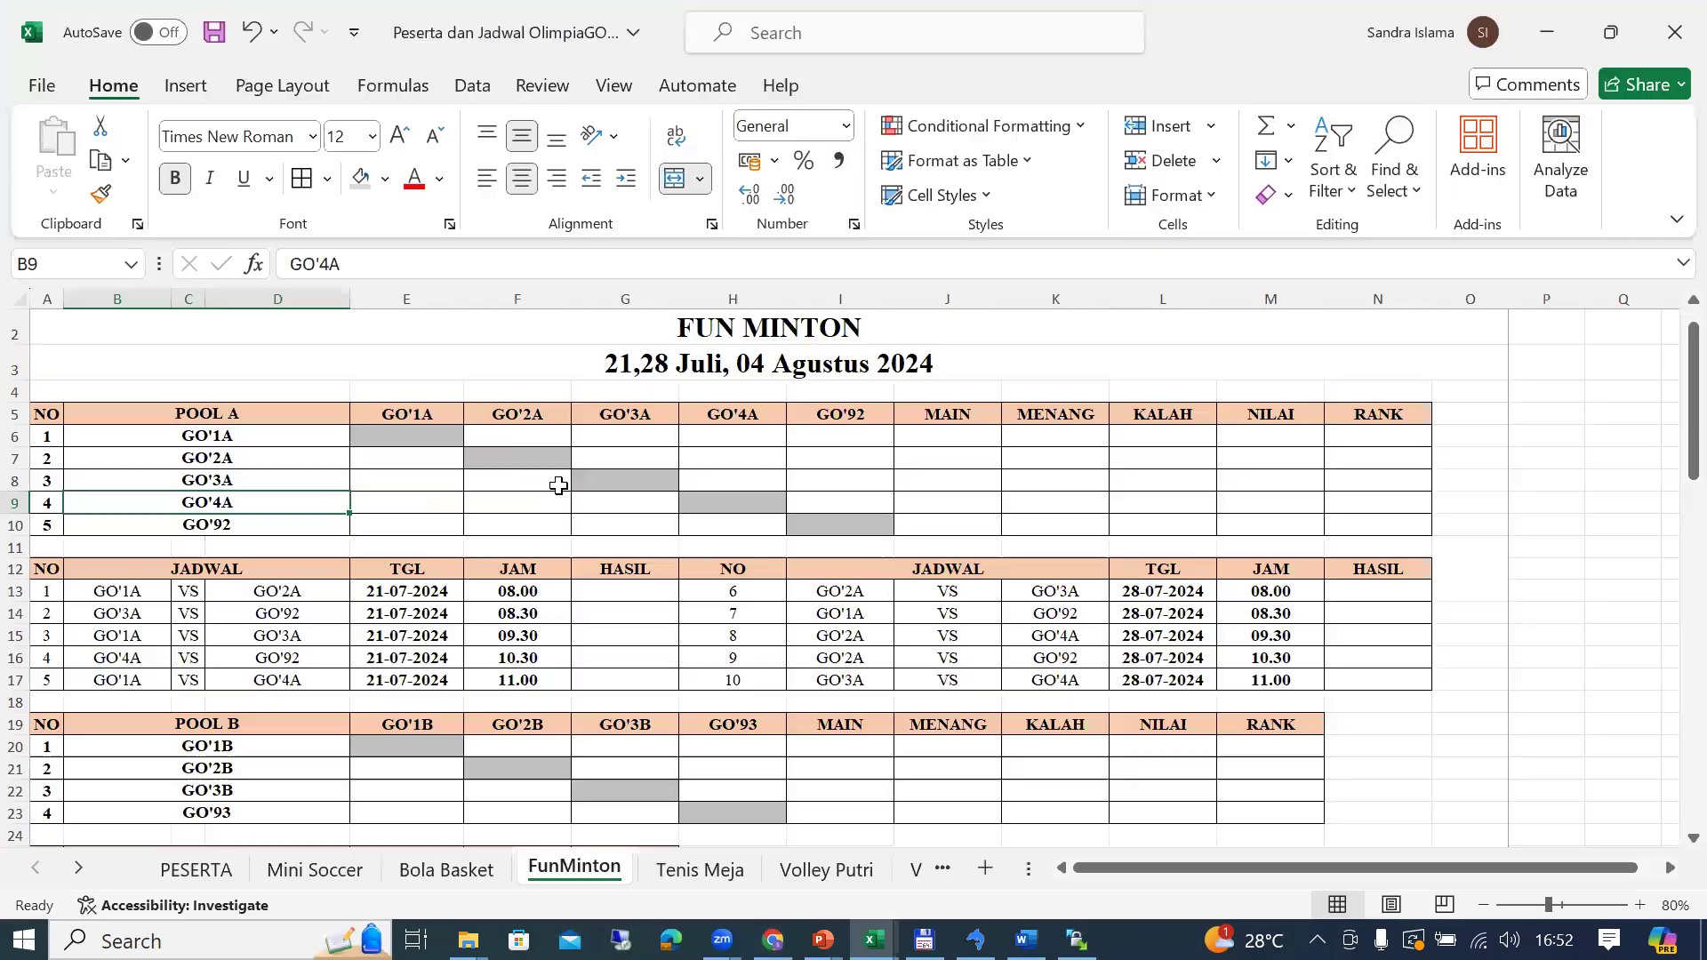
pyautogui.doubleClick(275, 503)
pyautogui.press('BackSpace')
pyautogui.press('BackSpace')
pyautogui.write('00')
pyautogui.press('Return')
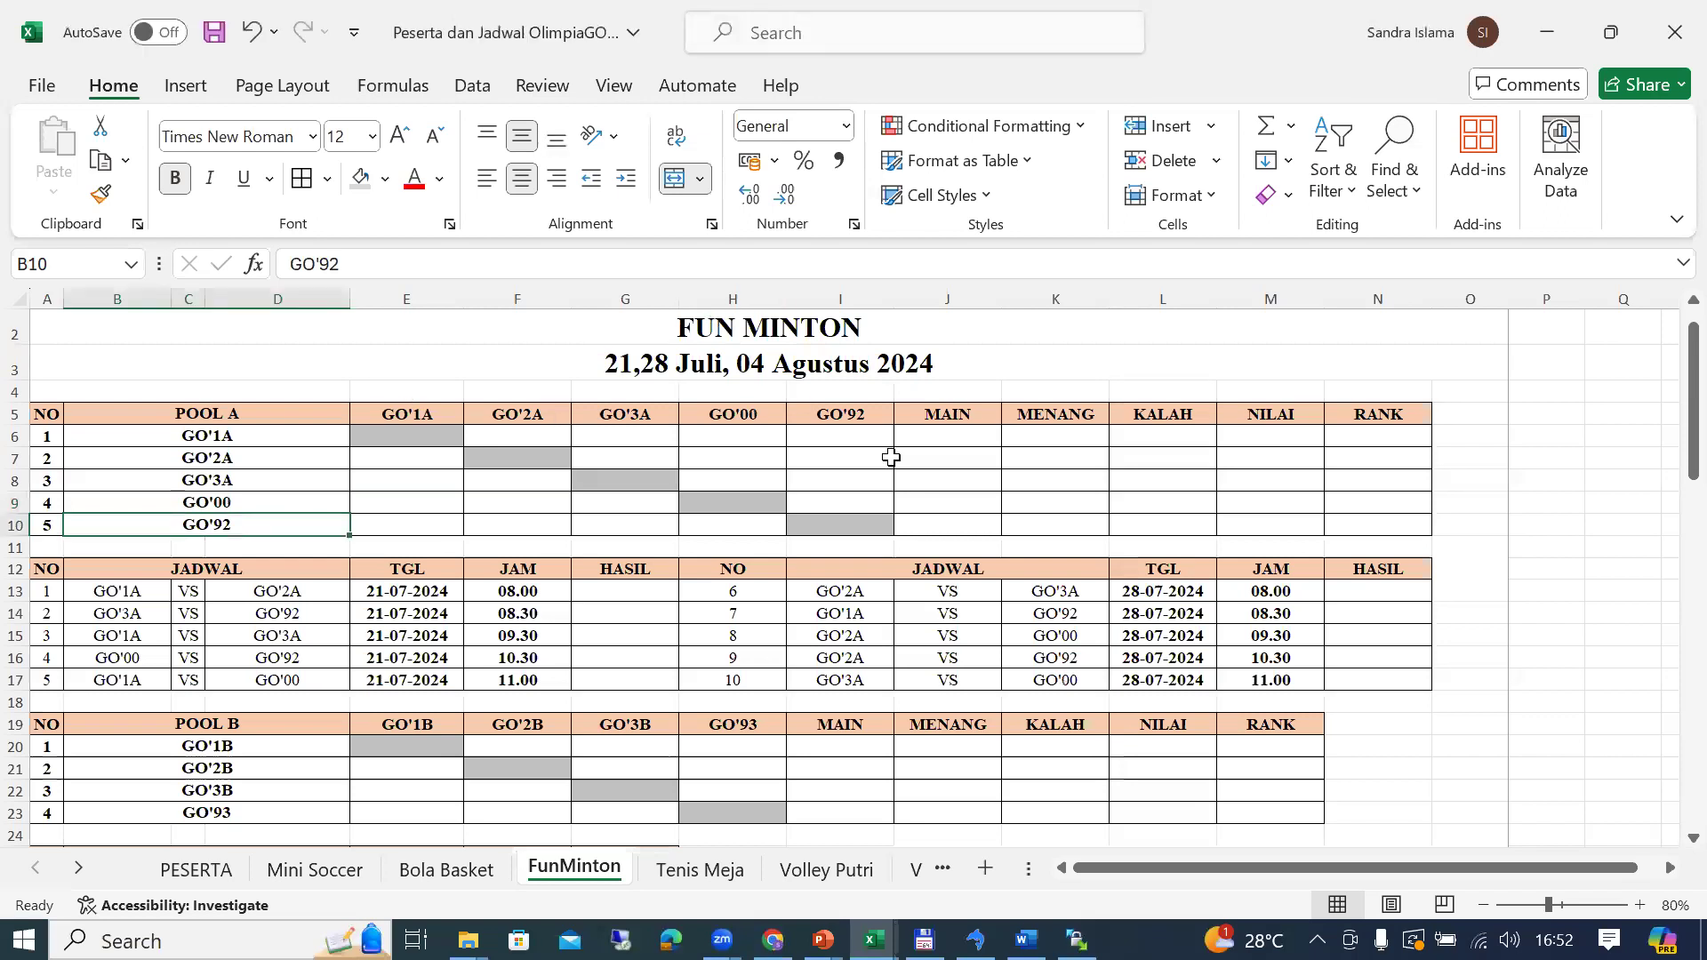
# Step: Switch to Chrome, remove GO'00 from the wheel and spin for the third Pool B team
pyautogui.click(773, 939)
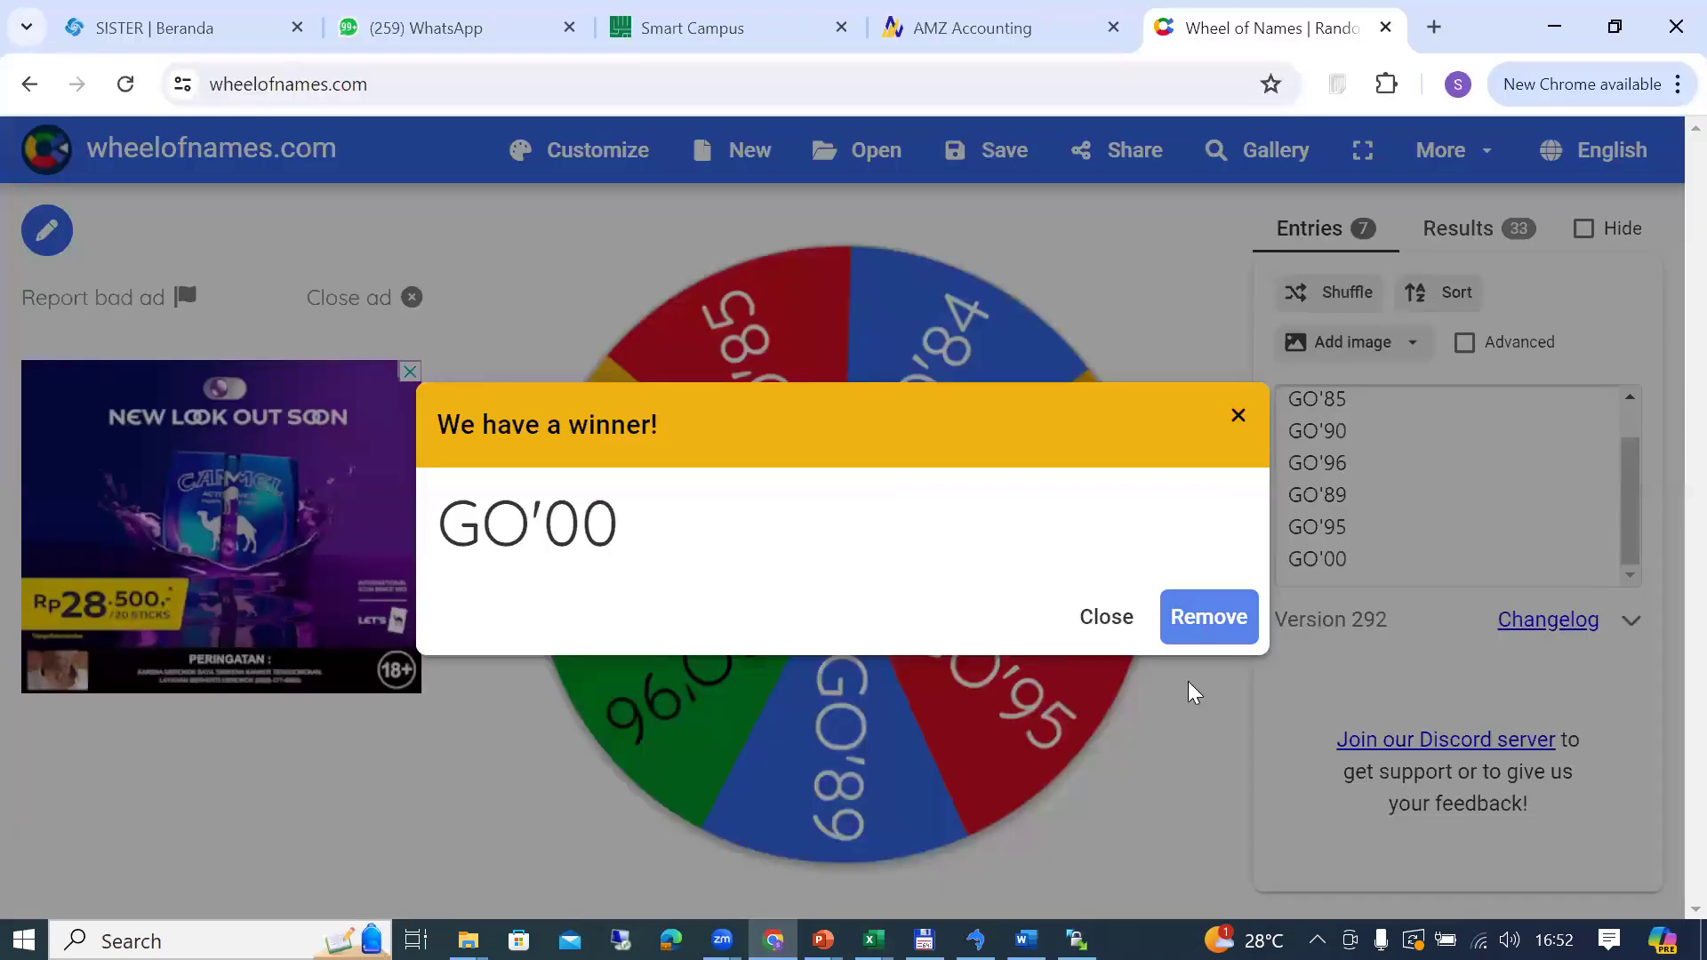
pyautogui.click(1209, 619)
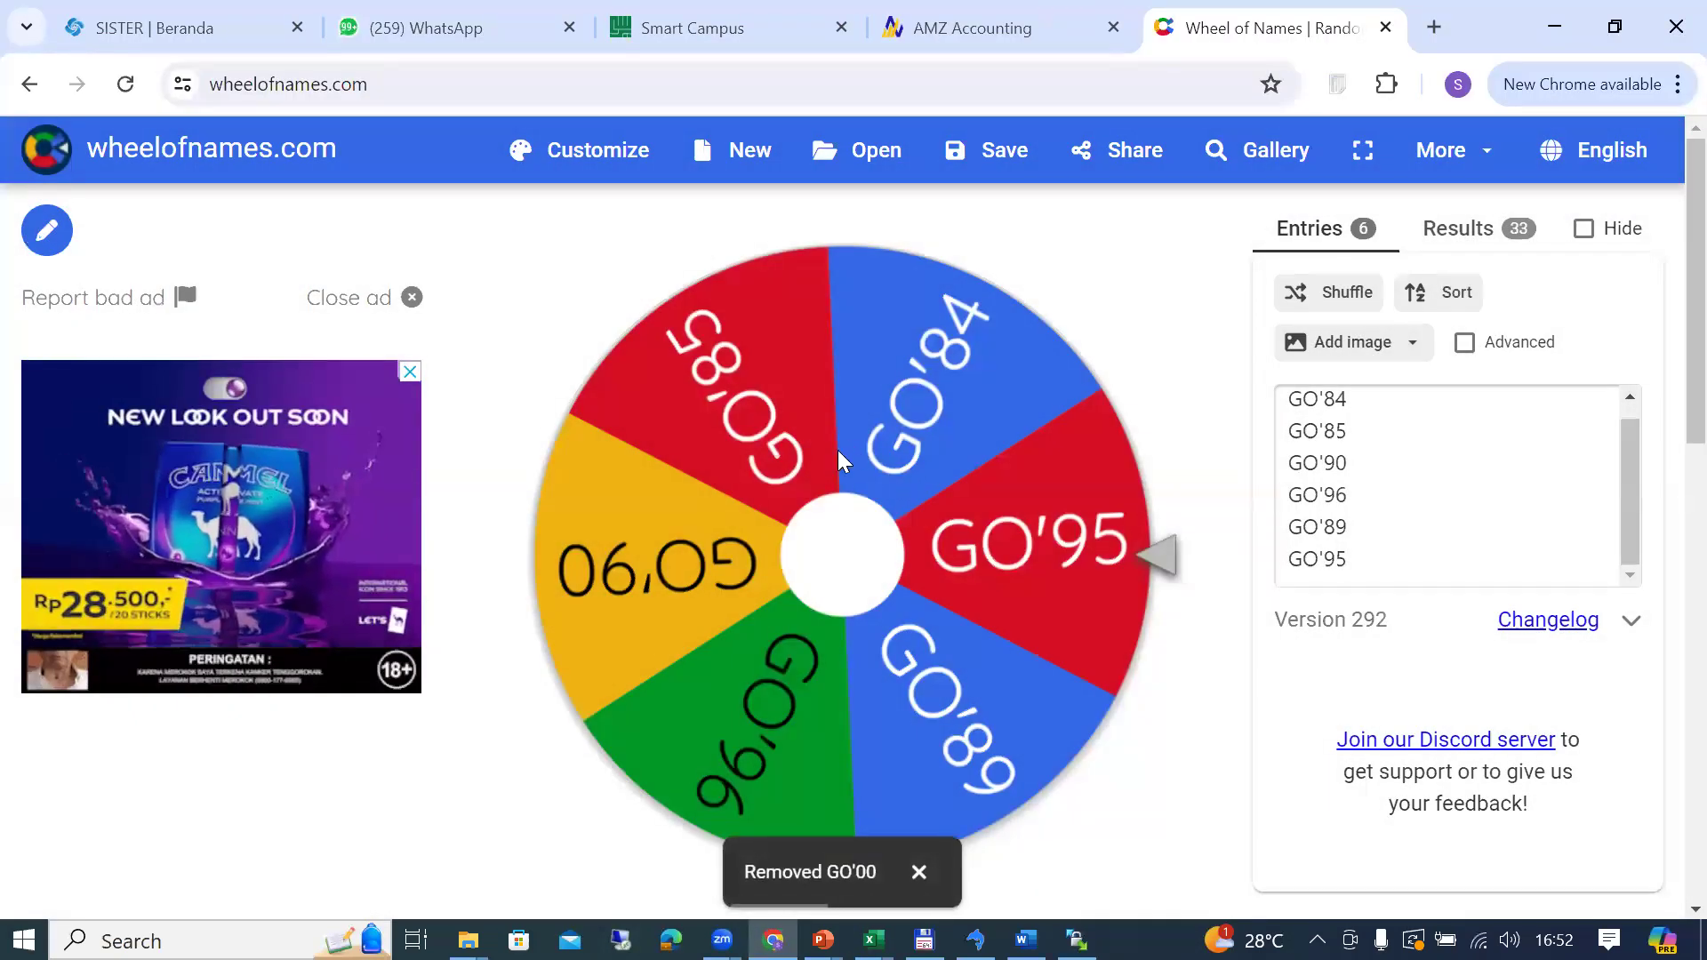
pyautogui.click(781, 425)
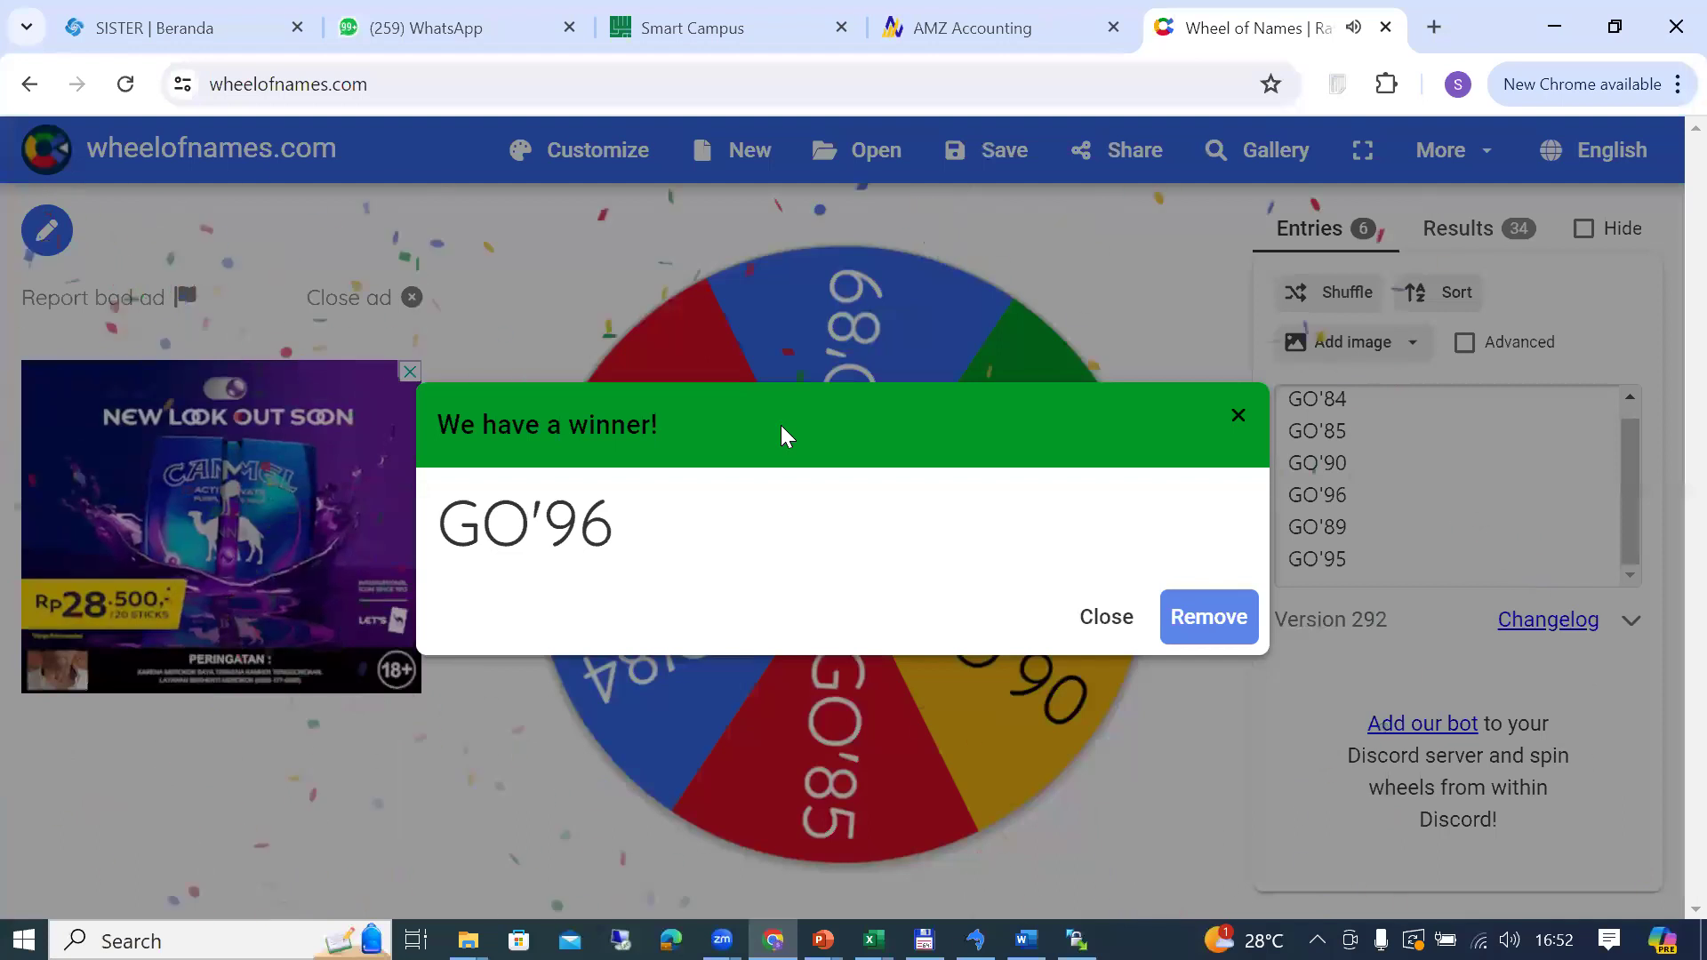
# Step: Switch to the Excel FunMinton sheet and record GO'96 as the third Pool B team
pyautogui.hotkey('alt', 'Tab')
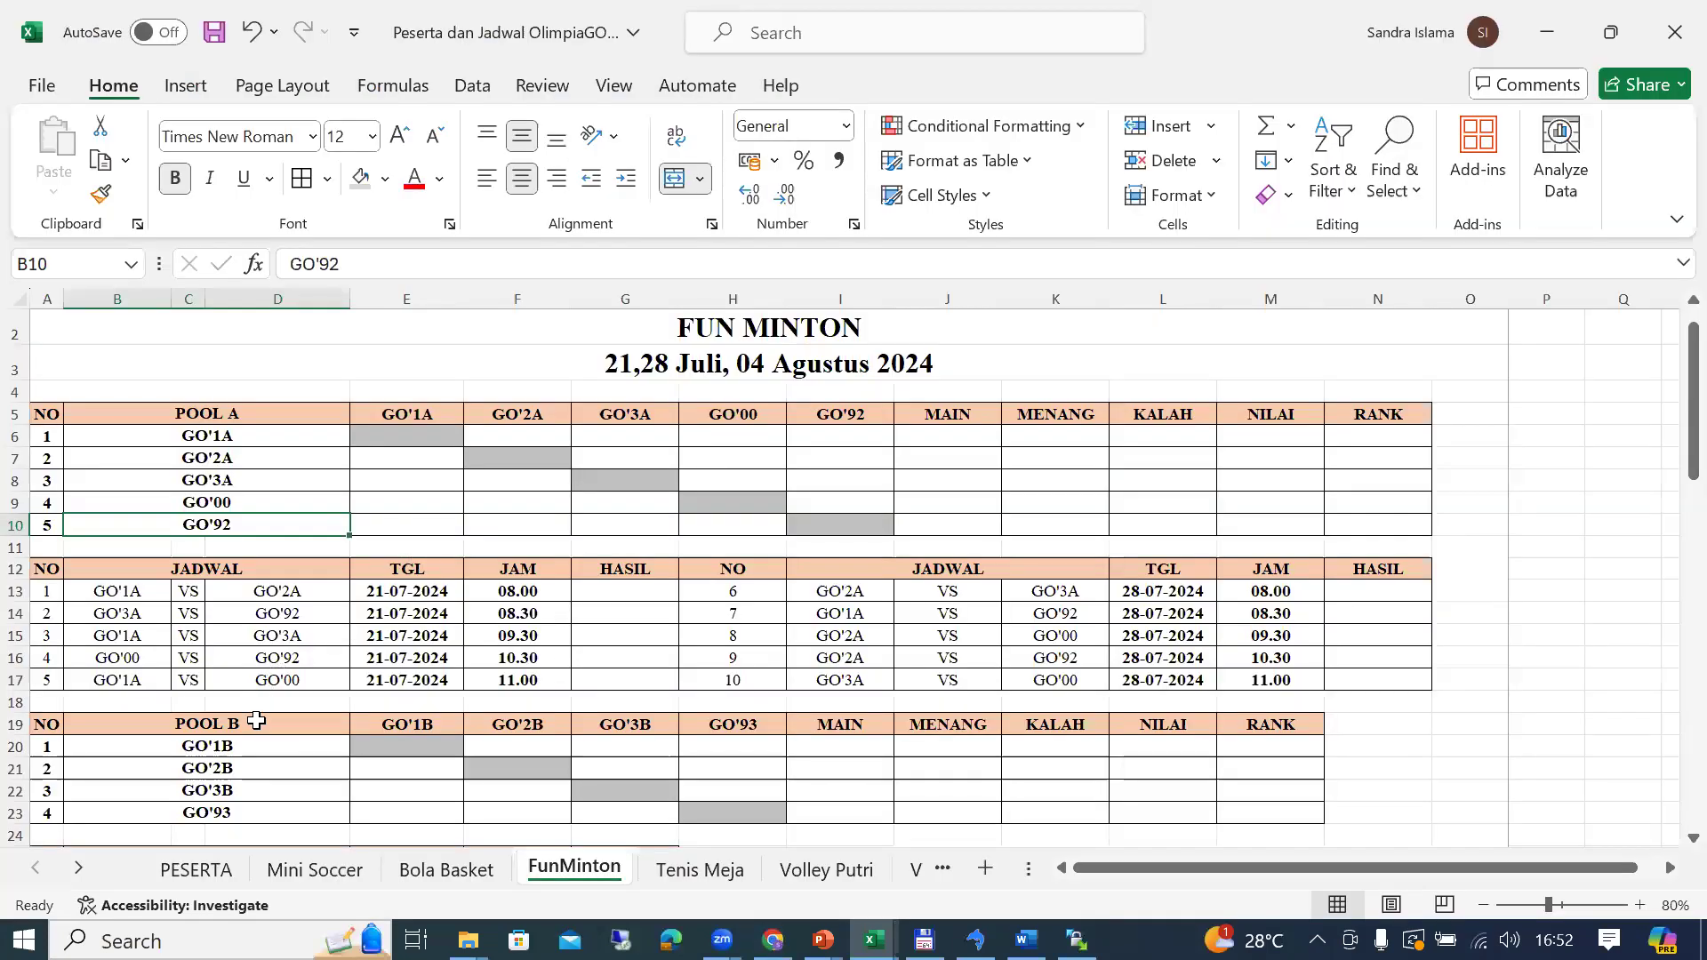
pyautogui.doubleClick(263, 790)
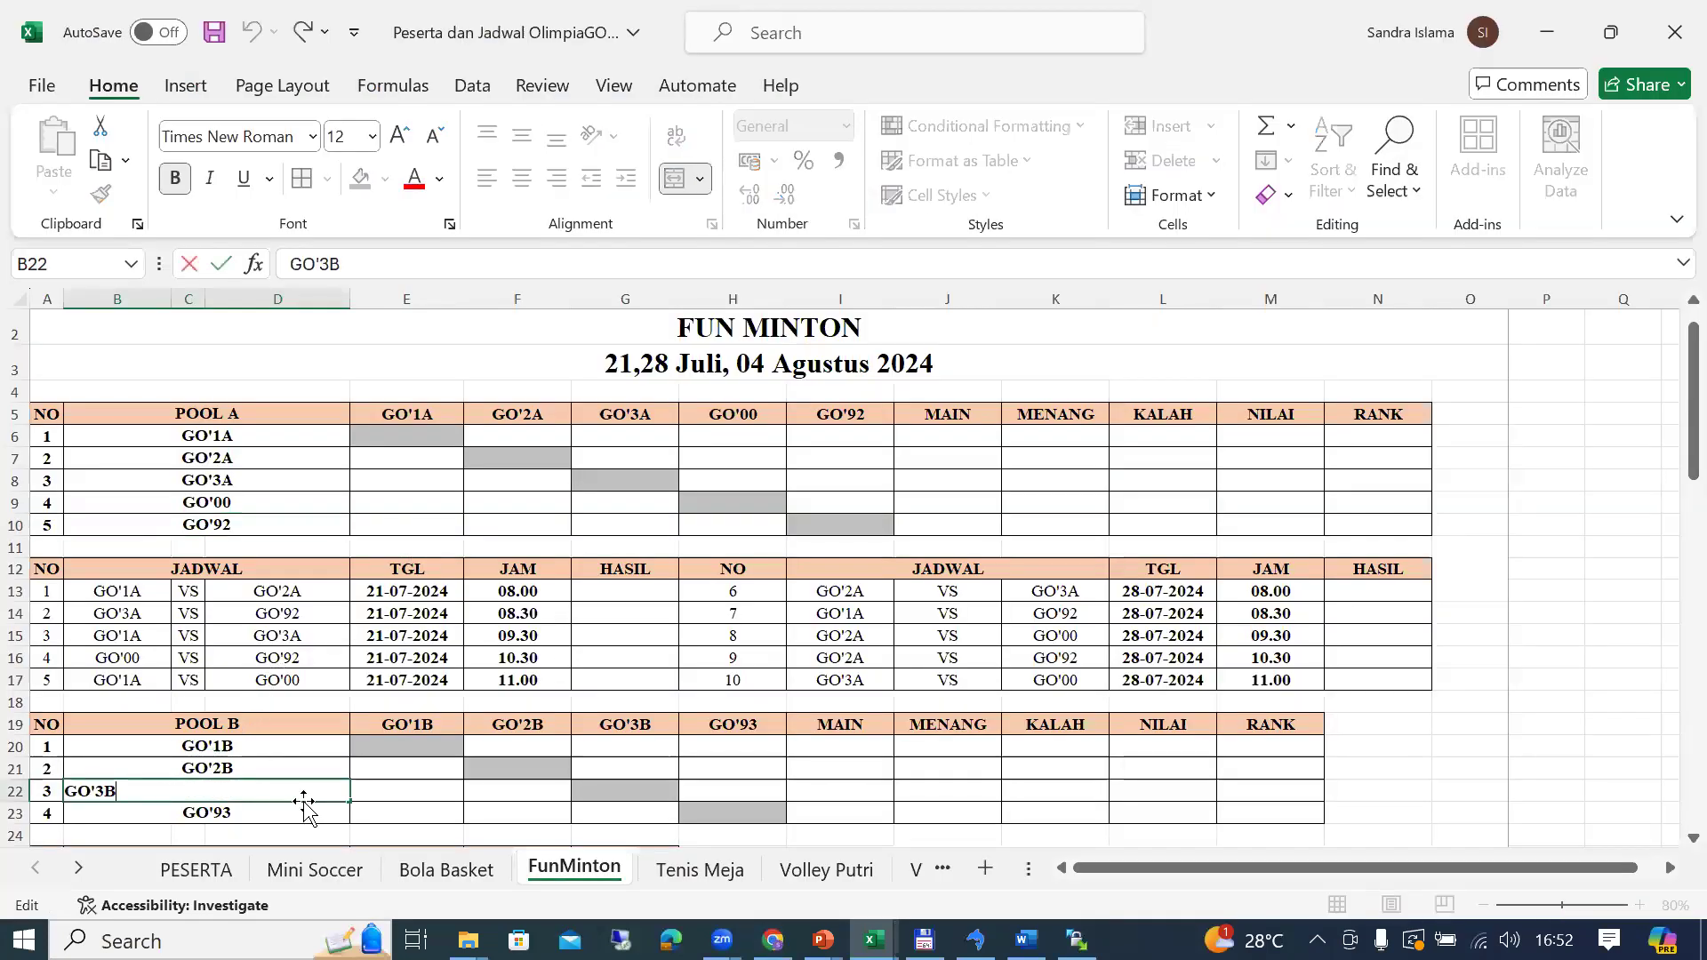
pyautogui.press('BackSpace')
pyautogui.press('BackSpace')
pyautogui.write('96')
pyautogui.press('Return')
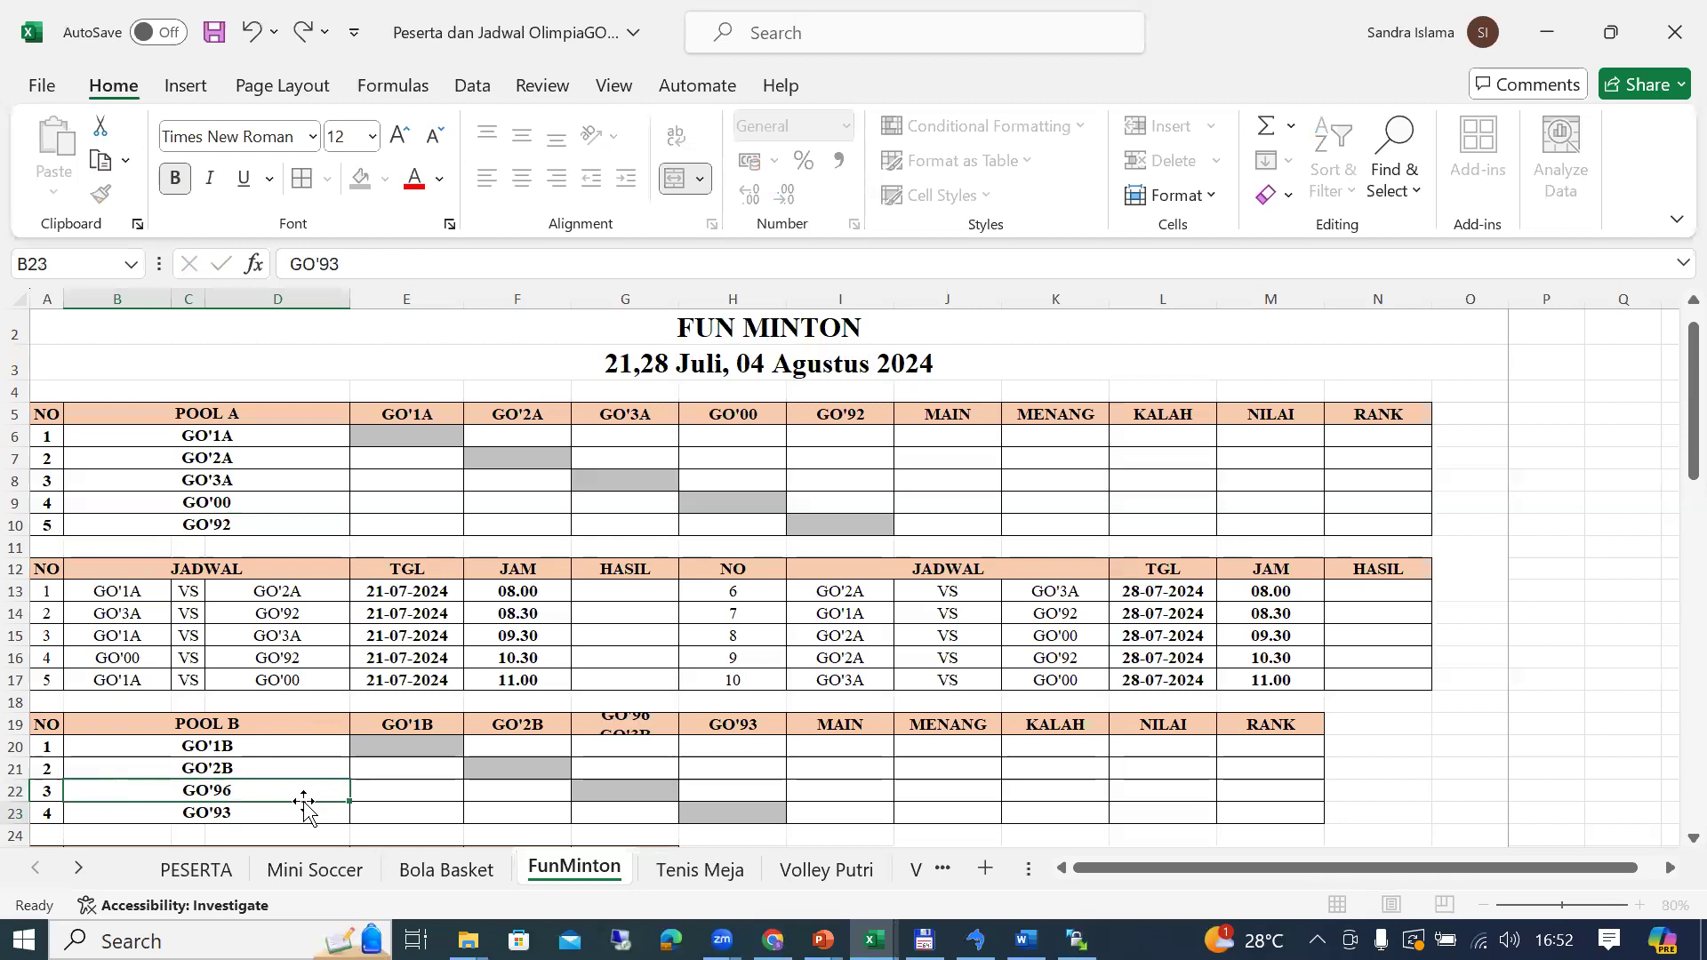
# Step: Select the third Pool A slot, GO'3A, then remove GO'96 from the wheel in Chrome and spin for that slot's team
pyautogui.press('Up')
pyautogui.press('Up')
pyautogui.press('Up')
pyautogui.press('Up')
pyautogui.press('Up')
pyautogui.press('Up')
pyautogui.press('Up')
pyautogui.press('Up')
pyautogui.press('Up')
pyautogui.press('Up')
pyautogui.press('Up')
pyautogui.press('Up')
pyautogui.press('Up')
pyautogui.press('Up')
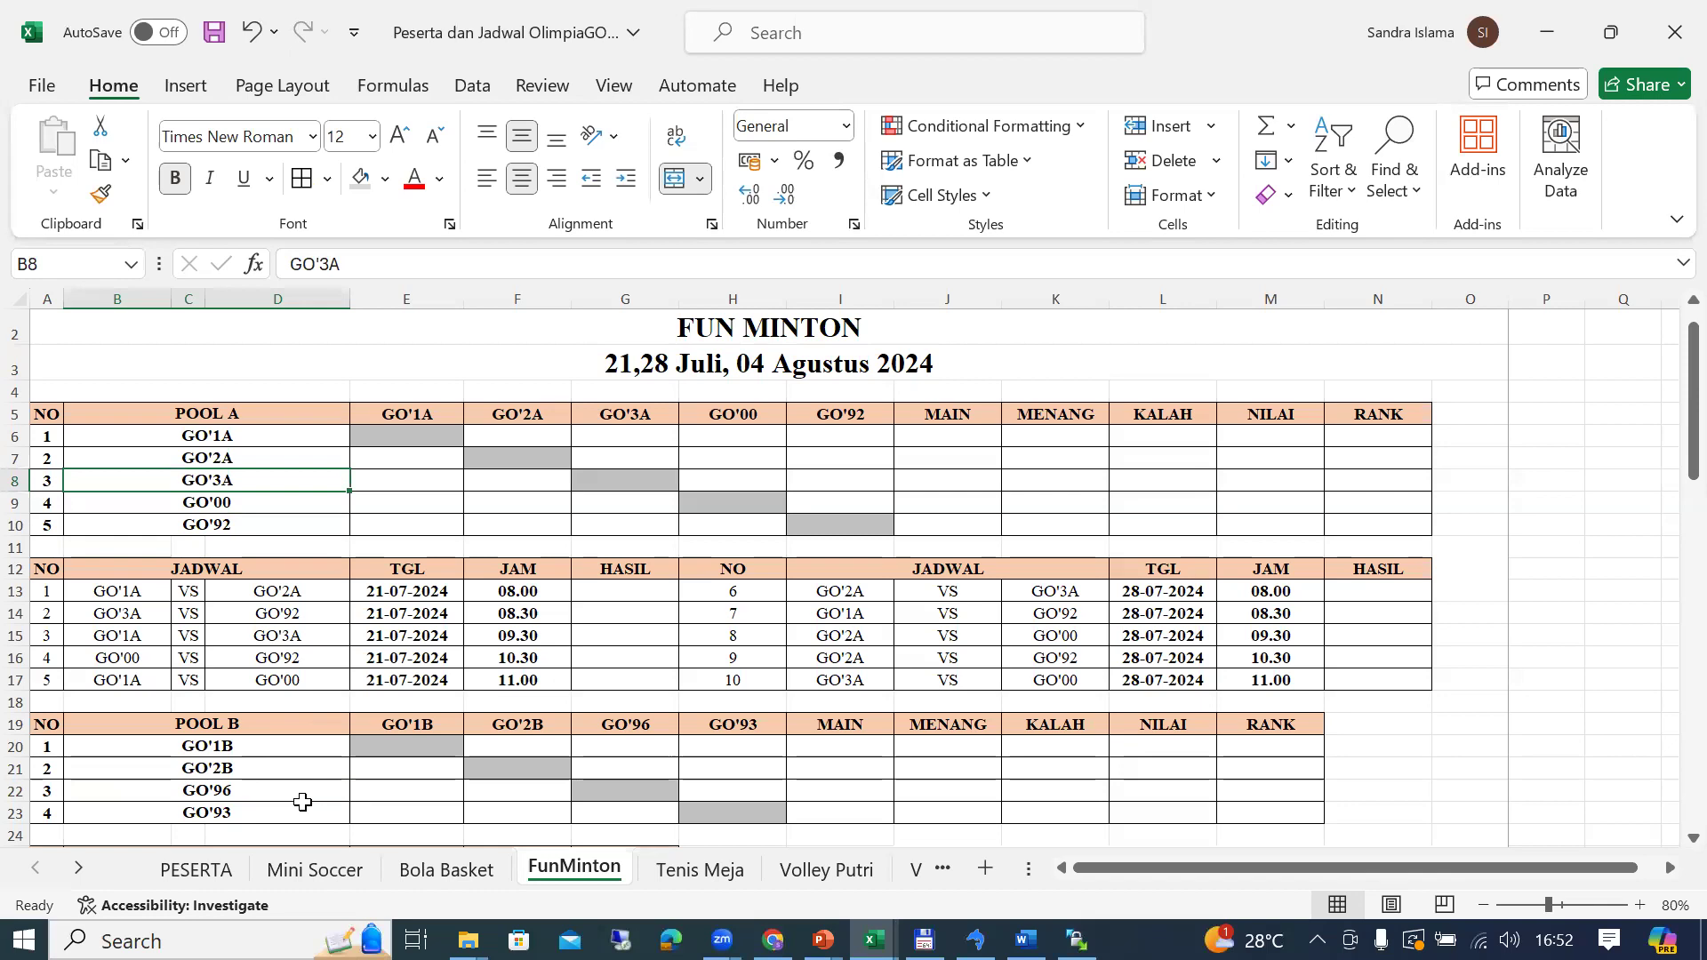
pyautogui.hotkey('alt', 'Tab')
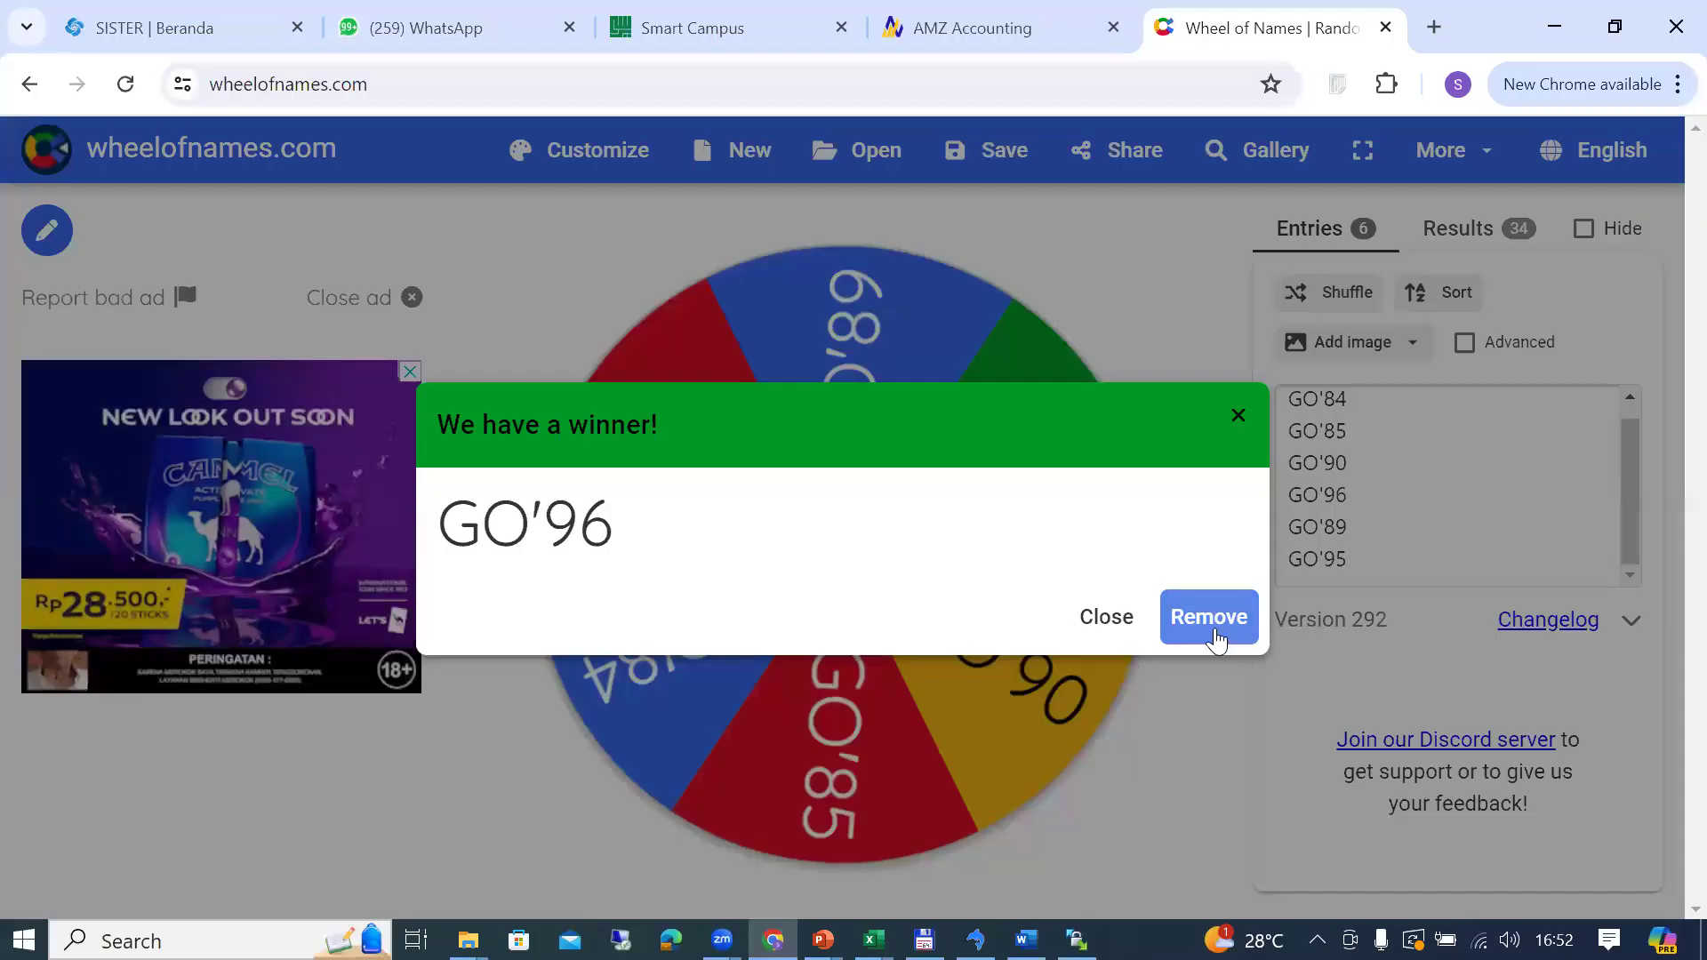
pyautogui.click(1230, 633)
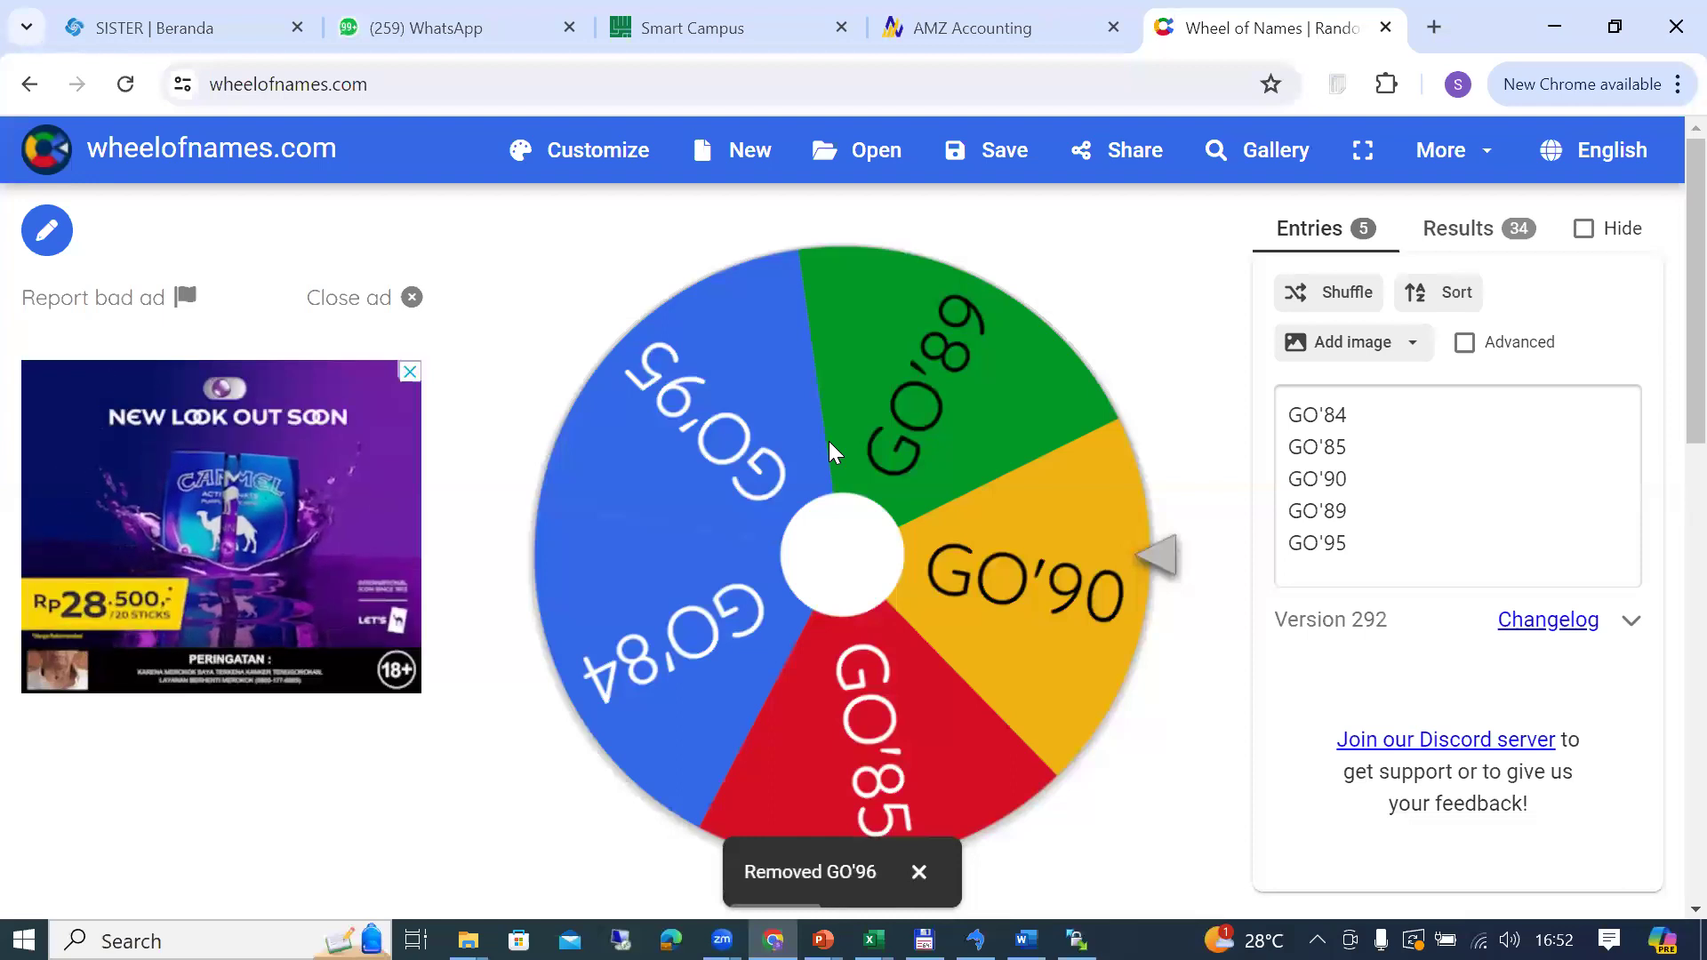
pyautogui.click(787, 467)
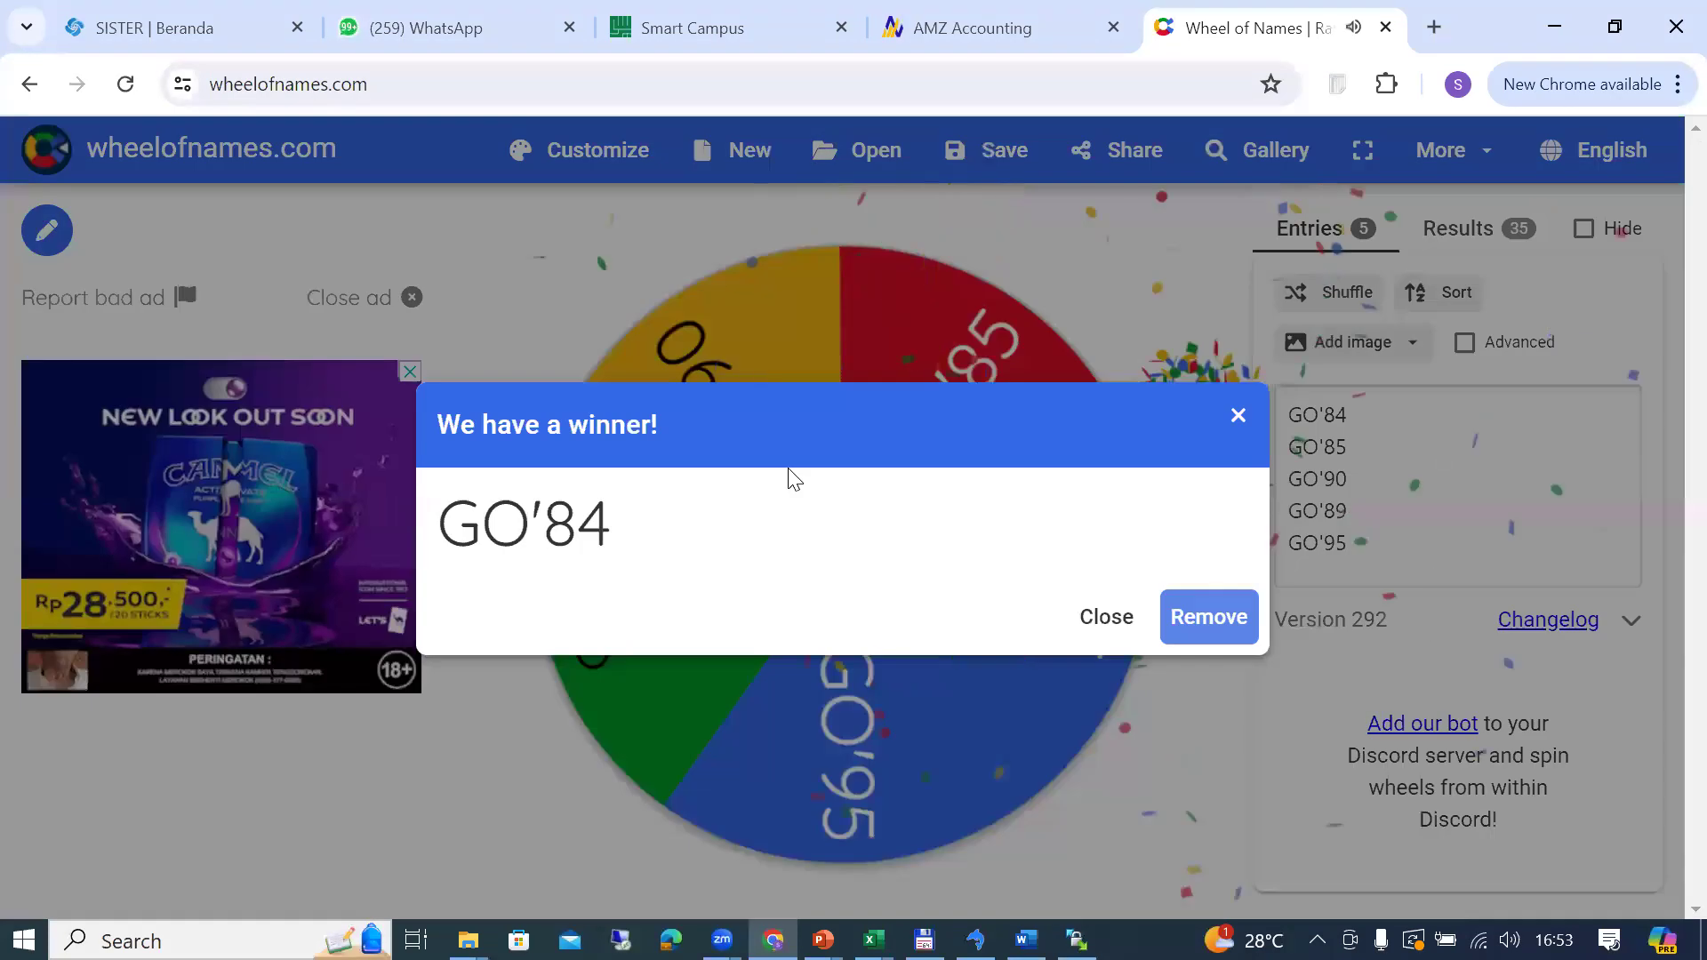
# Step: Switch to the Excel FunMinton sheet and record GO'84 as the third Pool A team
pyautogui.hotkey('alt', 'Tab')
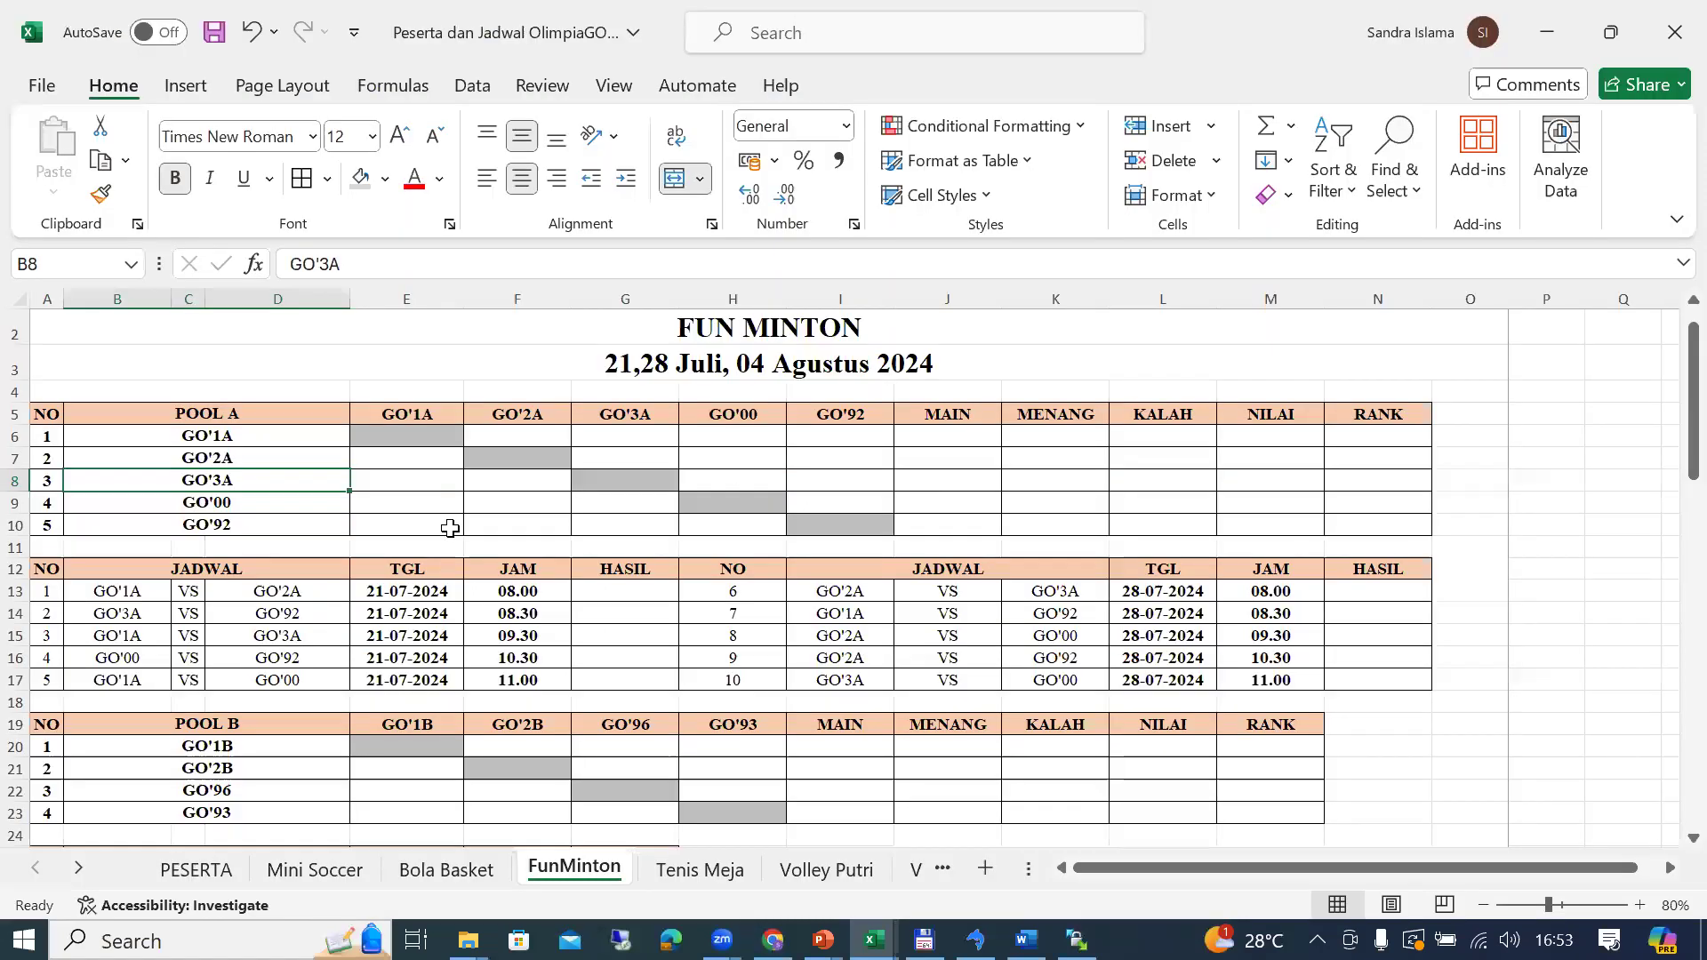
pyautogui.doubleClick(265, 485)
pyautogui.press('BackSpace')
pyautogui.press('BackSpace')
pyautogui.write('84')
pyautogui.press('Return')
# Step: Select the second Pool B slot, GO'2B, then remove GO'84 from the wheel in Chrome and spin for that slot's team
pyautogui.press('Down')
pyautogui.press('Down')
pyautogui.press('Down')
pyautogui.press('Down')
pyautogui.press('Down')
pyautogui.press('Down')
pyautogui.press('Down')
pyautogui.press('Down')
pyautogui.press('Down')
pyautogui.press('Down')
pyautogui.press('Down')
pyautogui.press('Down')
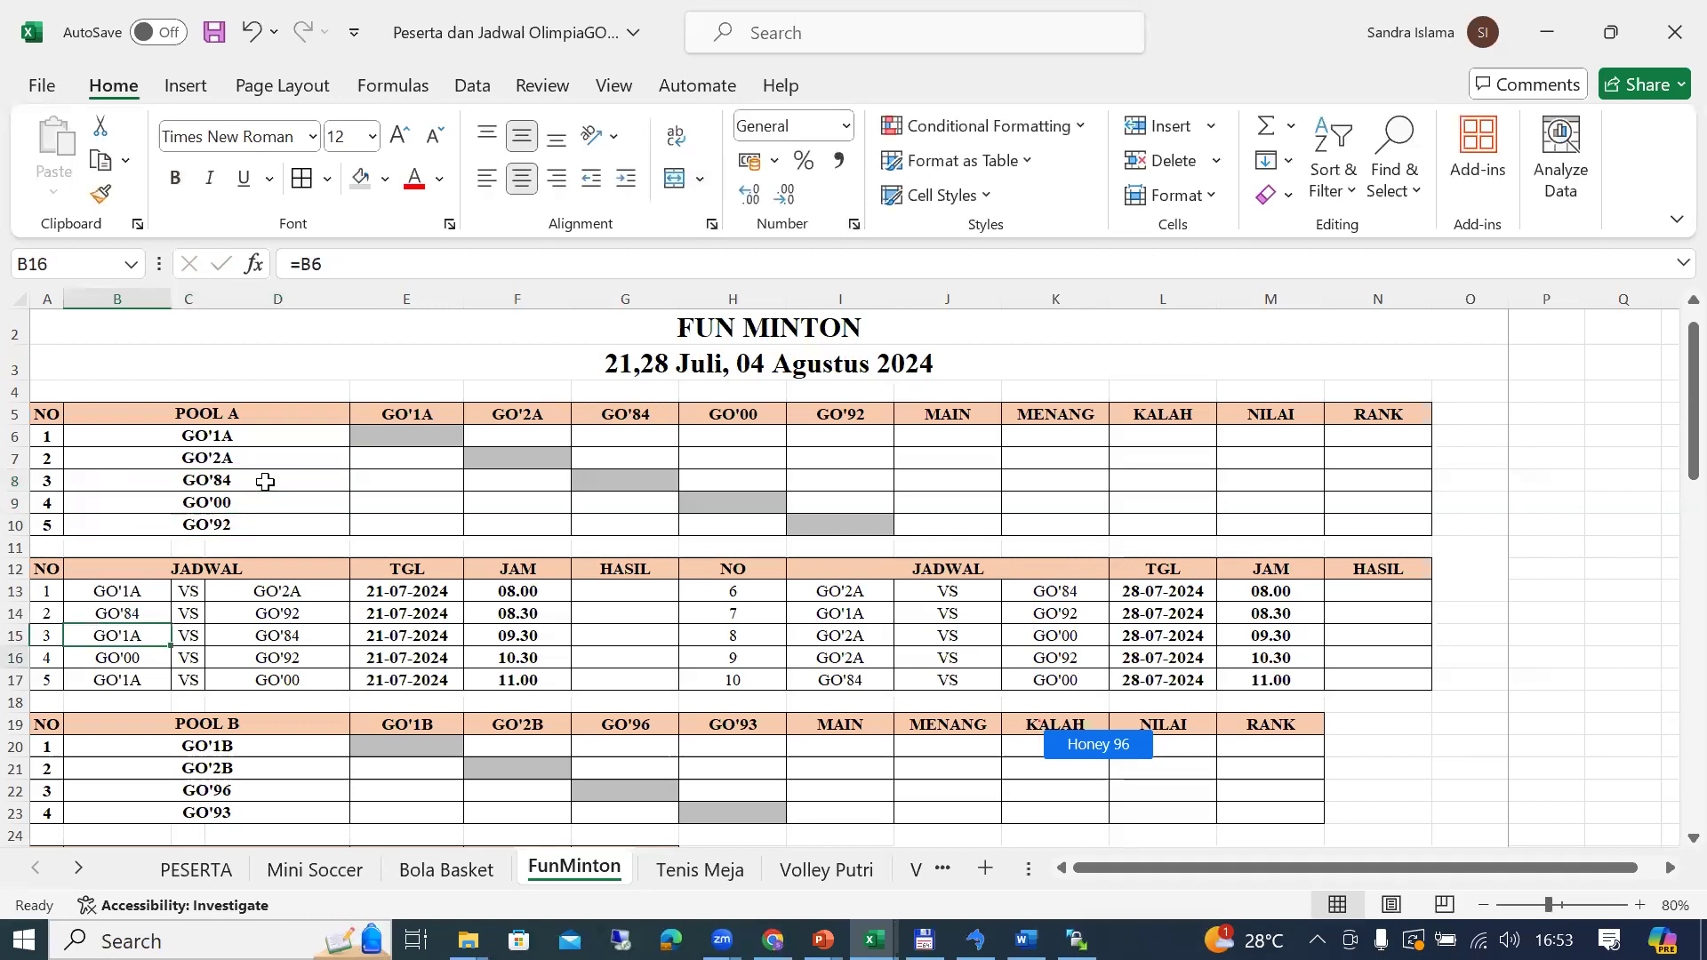
pyautogui.hotkey('alt', 'Tab')
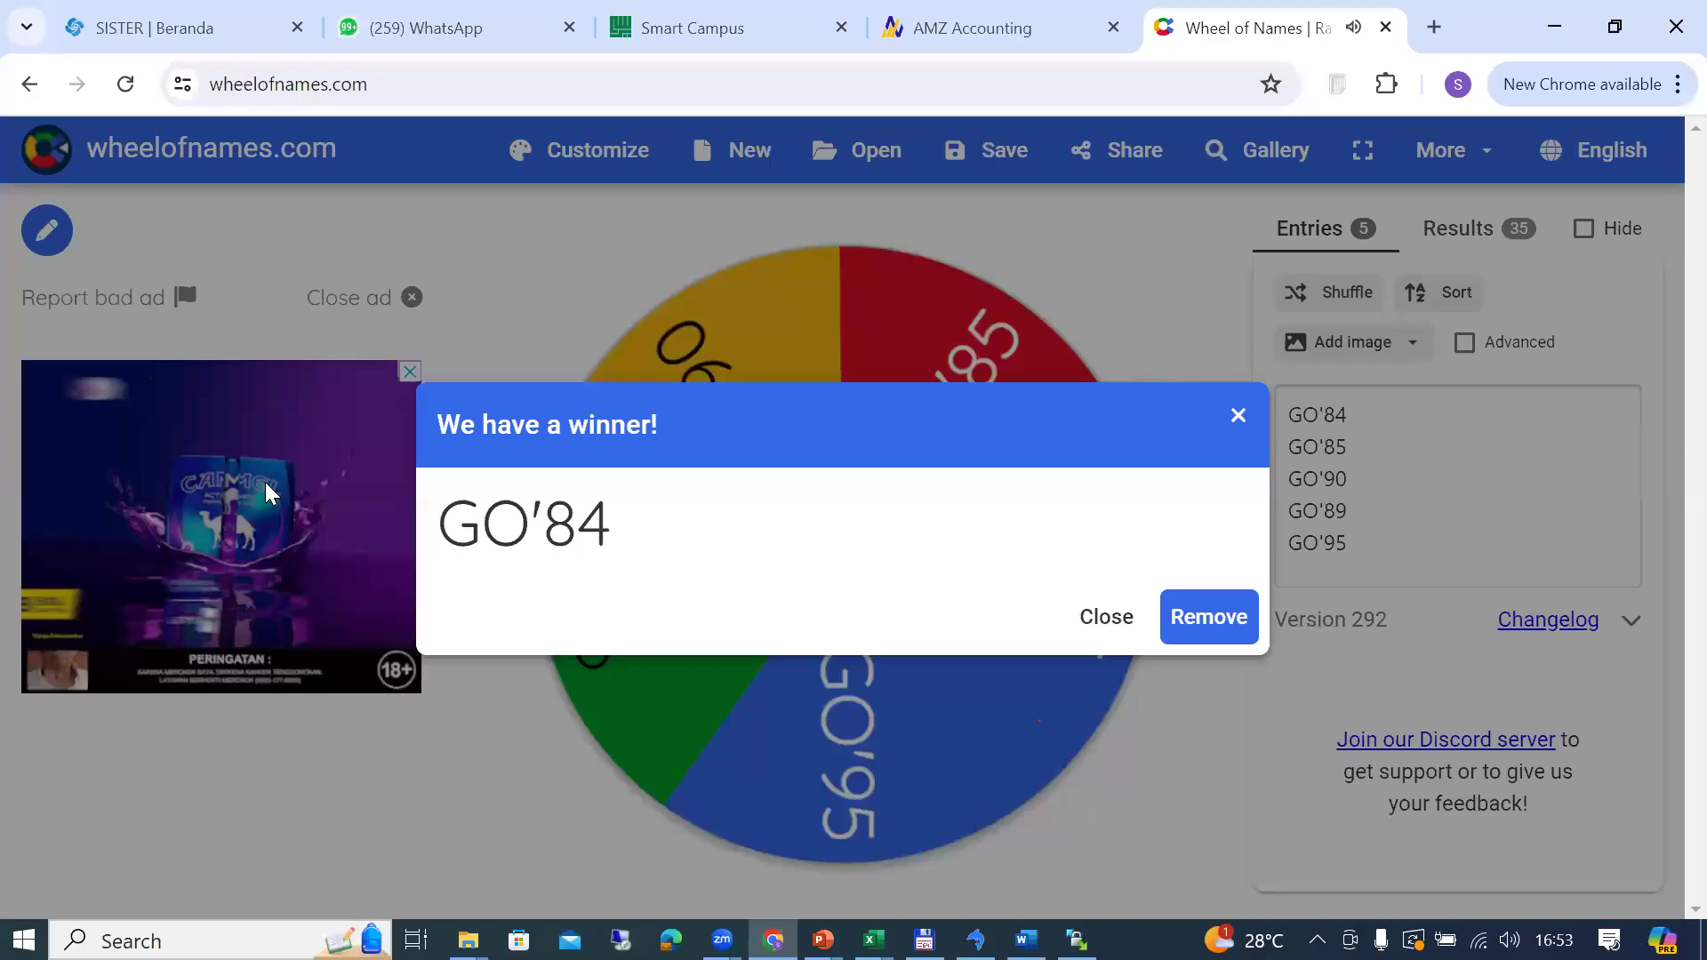
pyautogui.click(1234, 622)
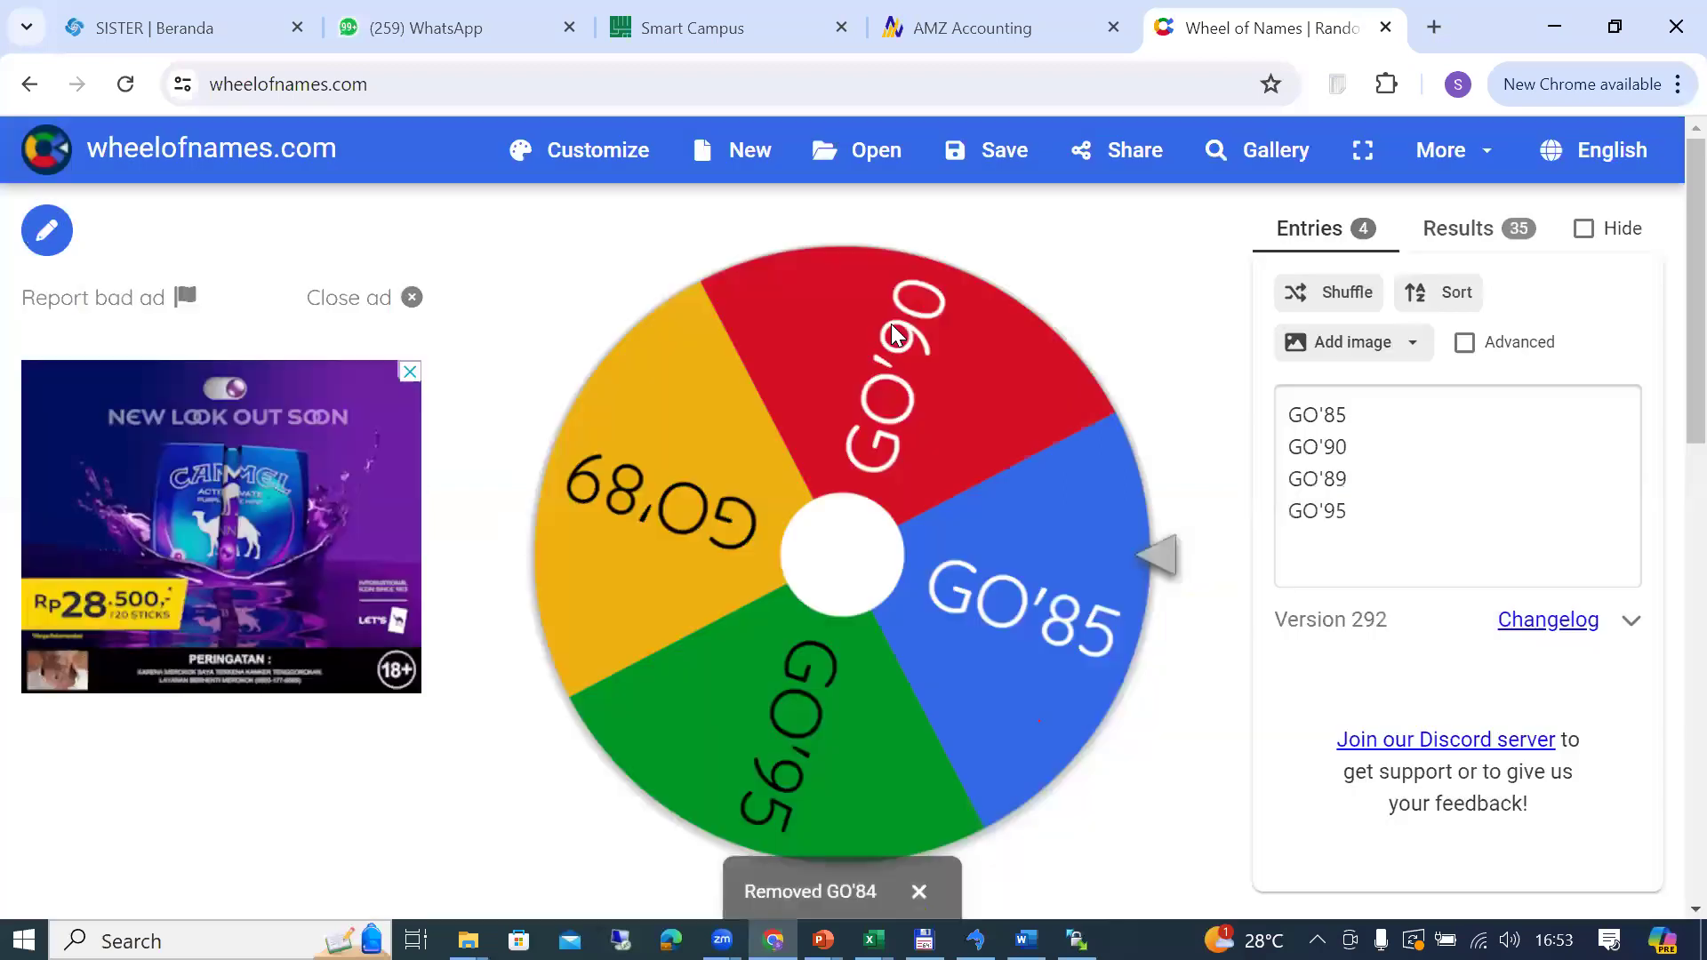
pyautogui.click(836, 574)
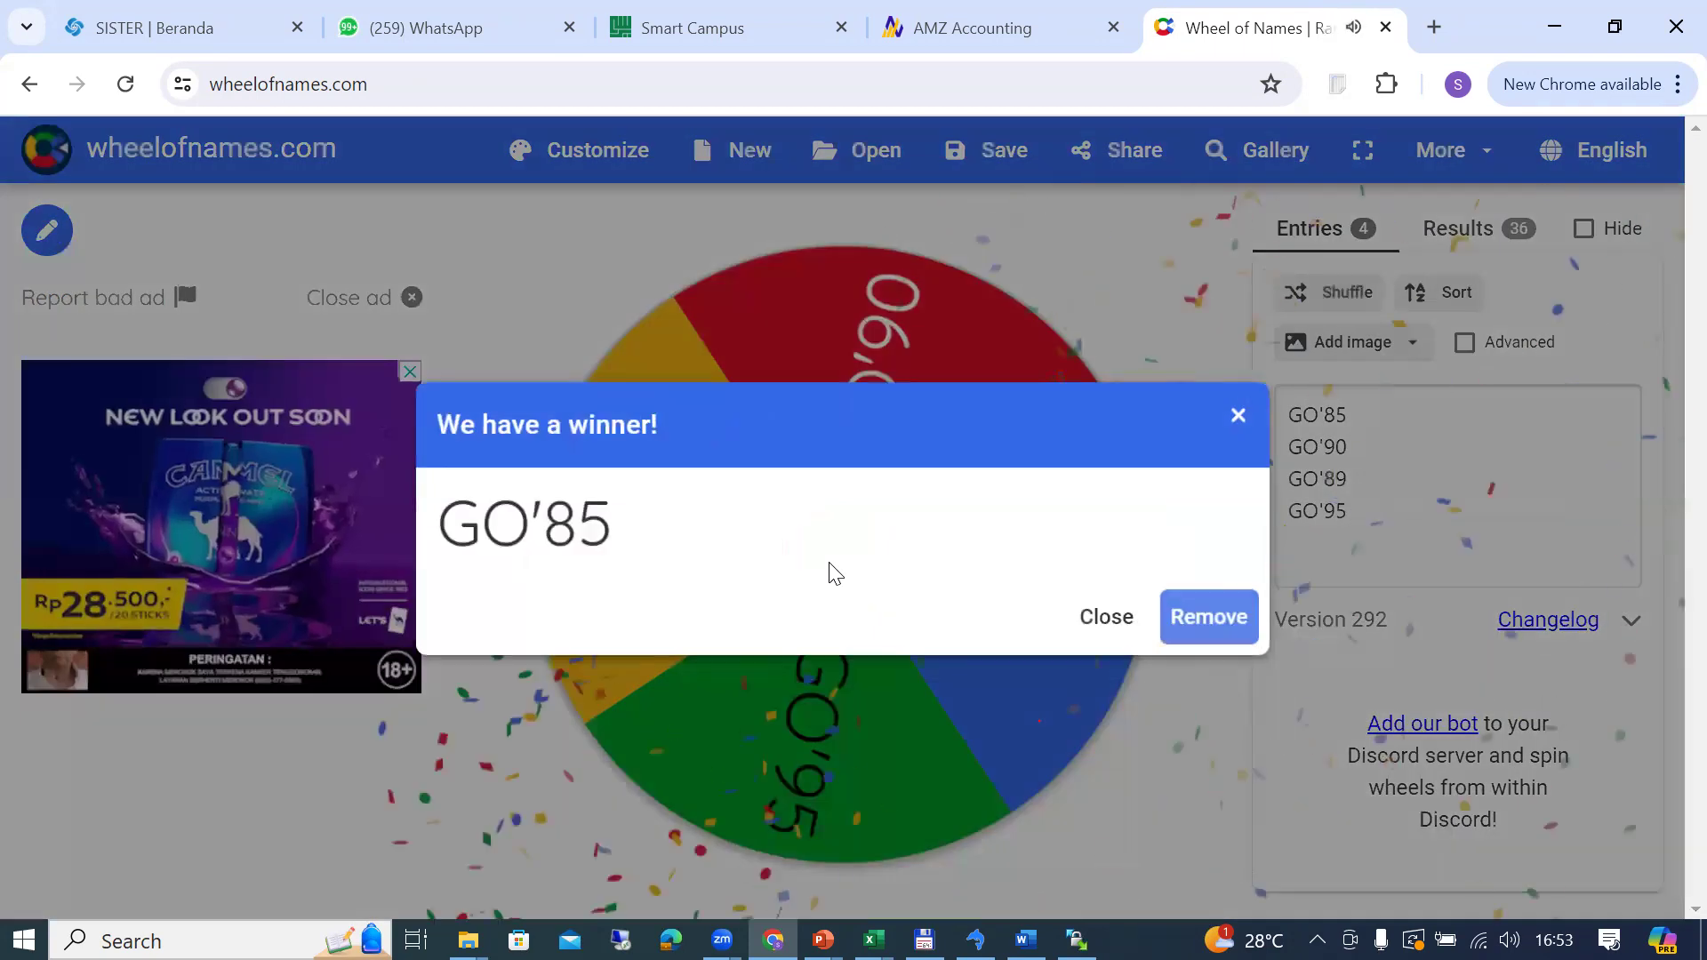
# Step: Switch to the Excel FunMinton sheet and record GO'85 as the second Pool B team
pyautogui.hotkey('alt', 'Tab')
pyautogui.press('F2')
pyautogui.press('BackSpace')
pyautogui.press('BackSpace')
pyautogui.write('85')
pyautogui.press('Return')
# Step: Select the second Pool A slot, GO'2A, then remove GO'85 from the wheel in Chrome and spin for that slot's team
pyautogui.press('Up')
pyautogui.press('Up')
pyautogui.press('Up')
pyautogui.press('Up')
pyautogui.press('Up')
pyautogui.press('Up')
pyautogui.press('Up')
pyautogui.press('Up')
pyautogui.press('Up')
pyautogui.press('Up')
pyautogui.press('Up')
pyautogui.press('Up')
pyautogui.press('Up')
pyautogui.press('Up')
pyautogui.press('Up')
pyautogui.press('Up')
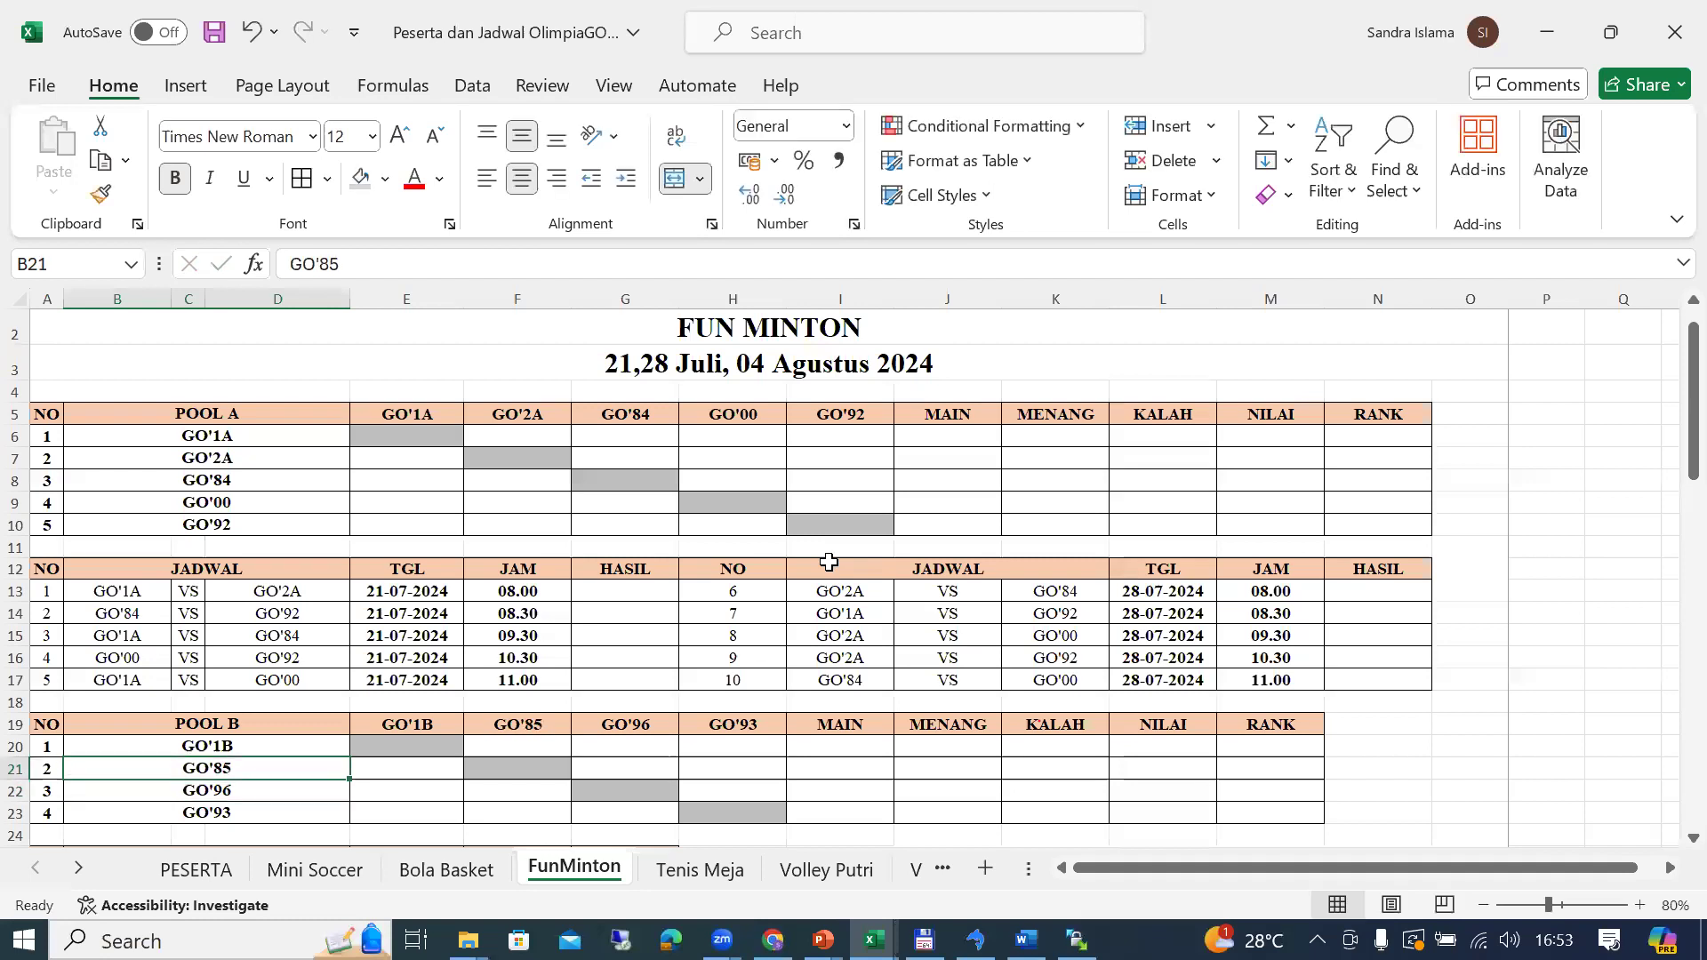
pyautogui.press('Down')
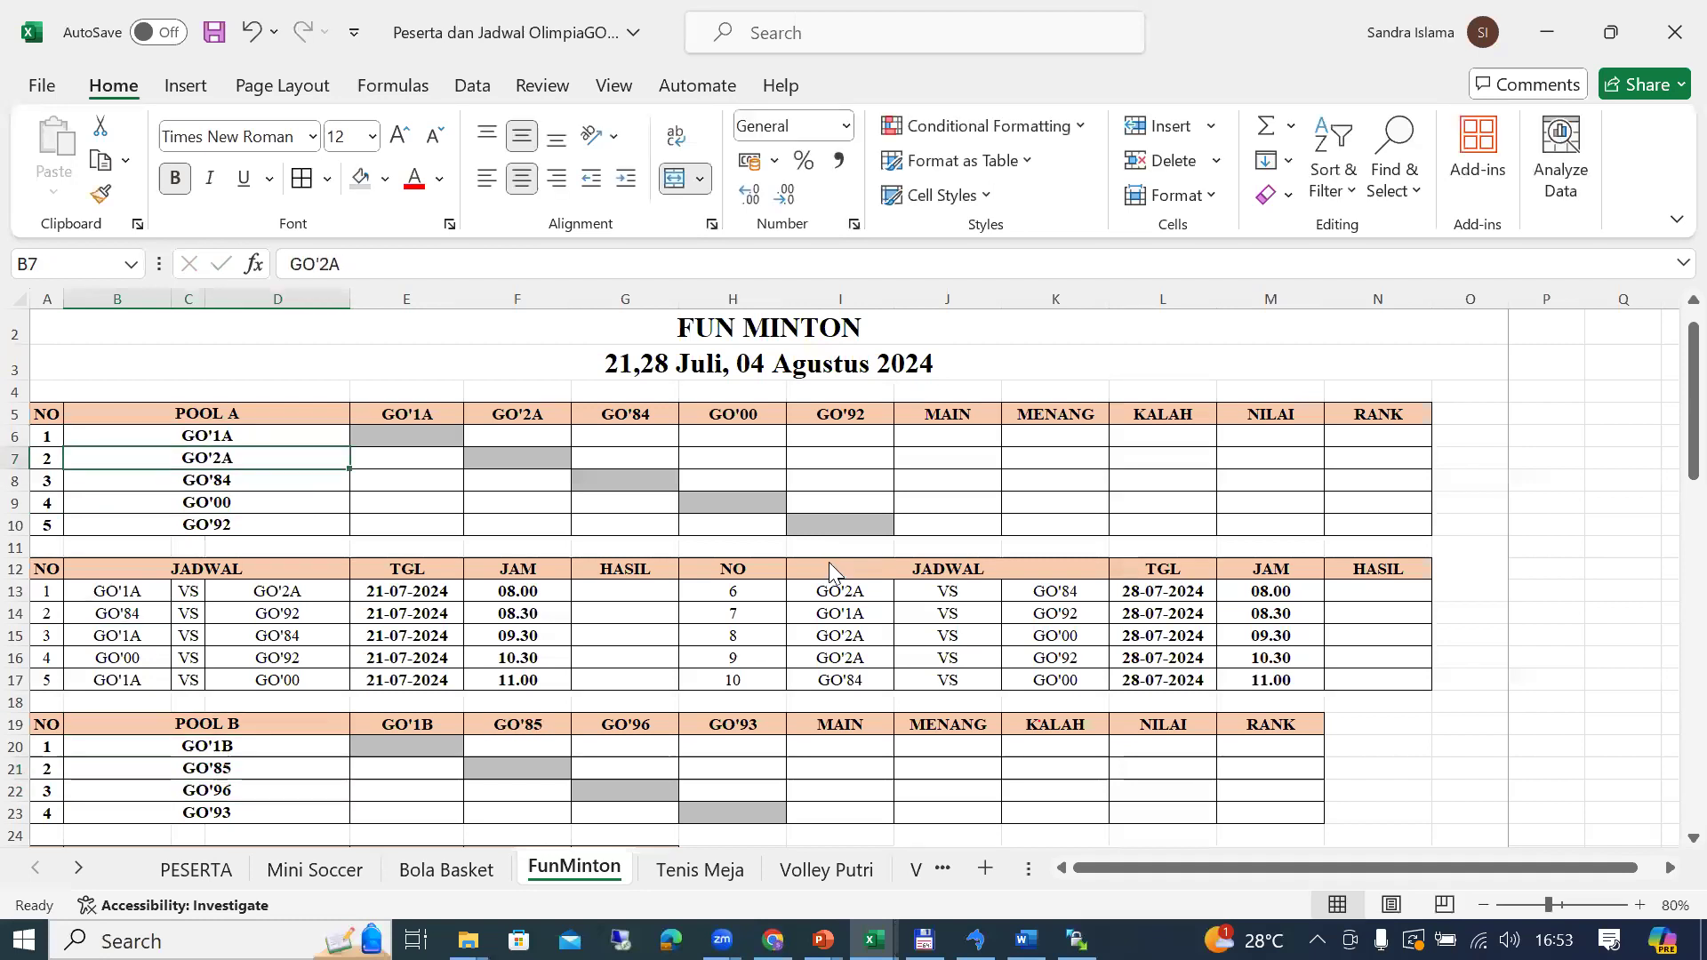
pyautogui.hotkey('alt', 'Tab')
pyautogui.click(1186, 617)
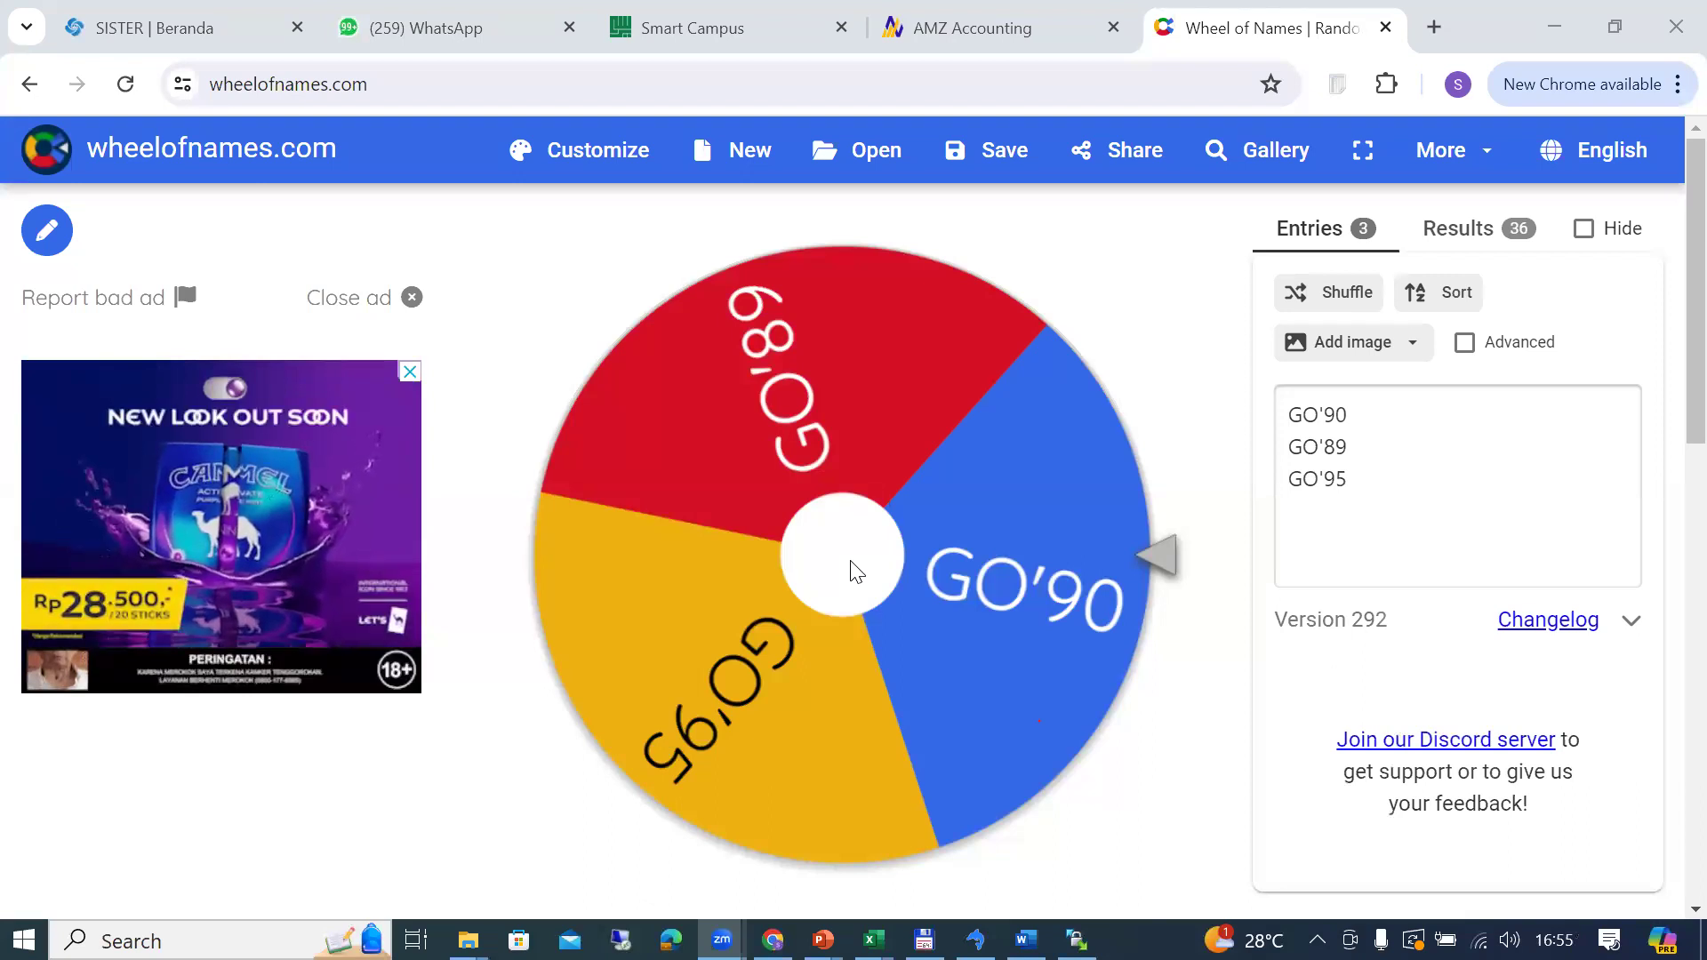
pyautogui.click(850, 570)
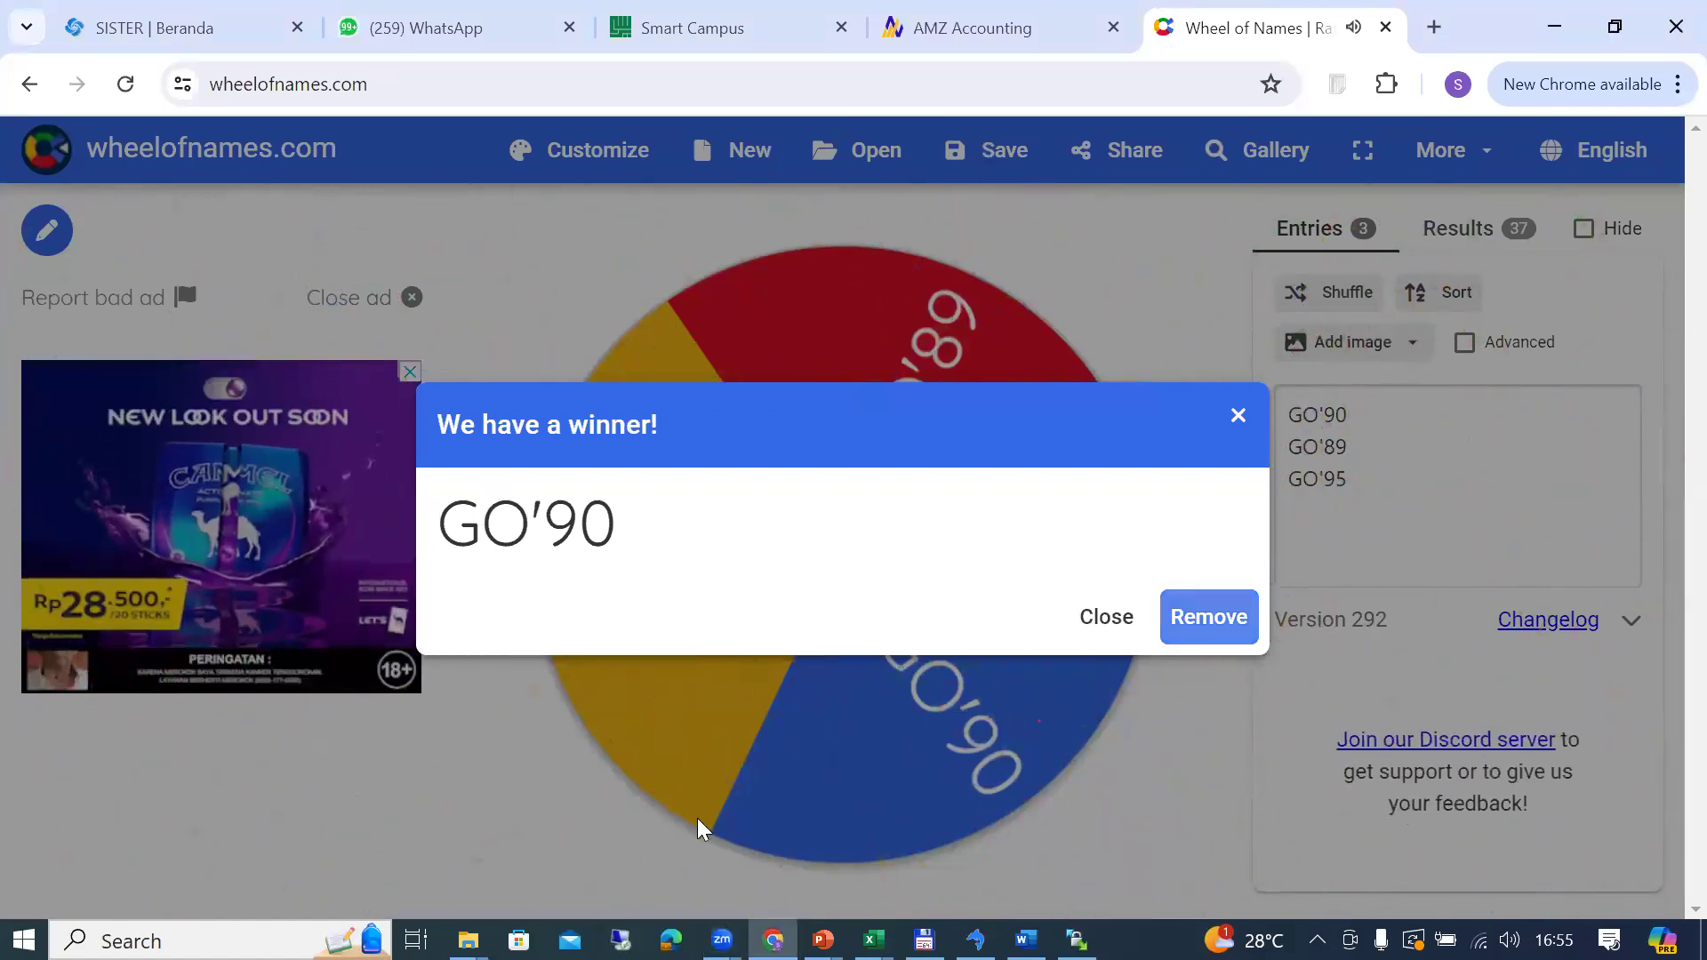
# Step: Switch to the OlimpiaGO schedule workbook in Excel and record GO'90 as the second Pool A team
pyautogui.click(873, 939)
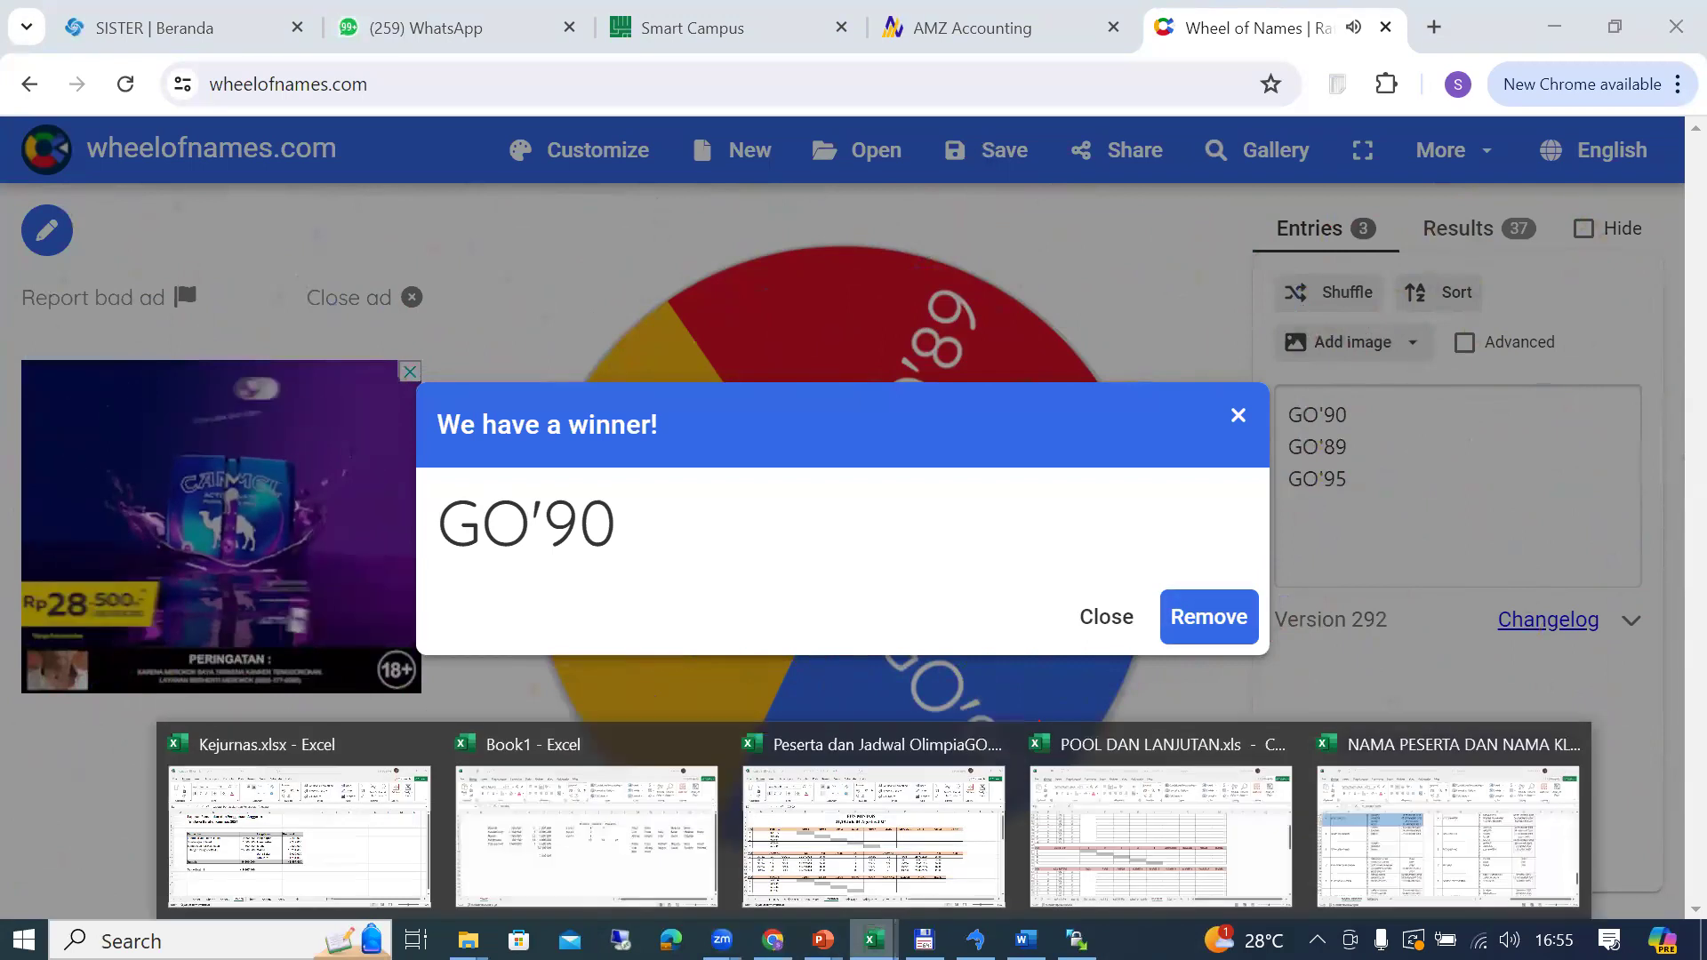
pyautogui.click(877, 854)
pyautogui.press('F2')
pyautogui.press('BackSpace')
pyautogui.press('BackSpace')
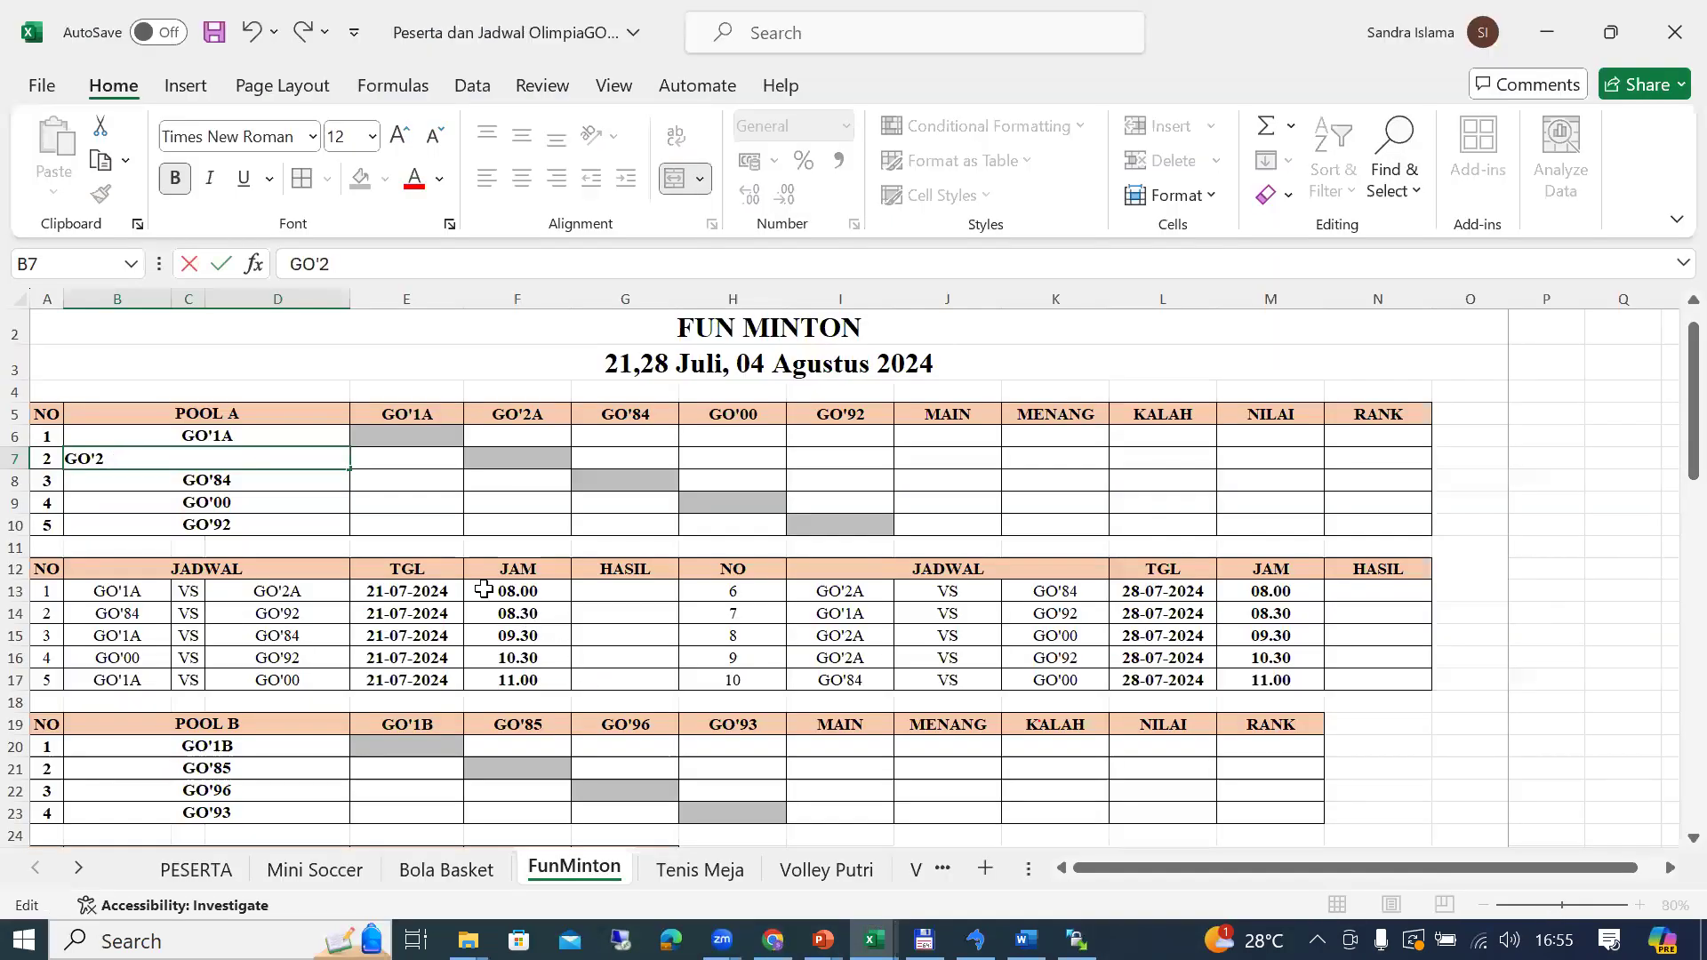
pyautogui.write('90')
pyautogui.press('Return')
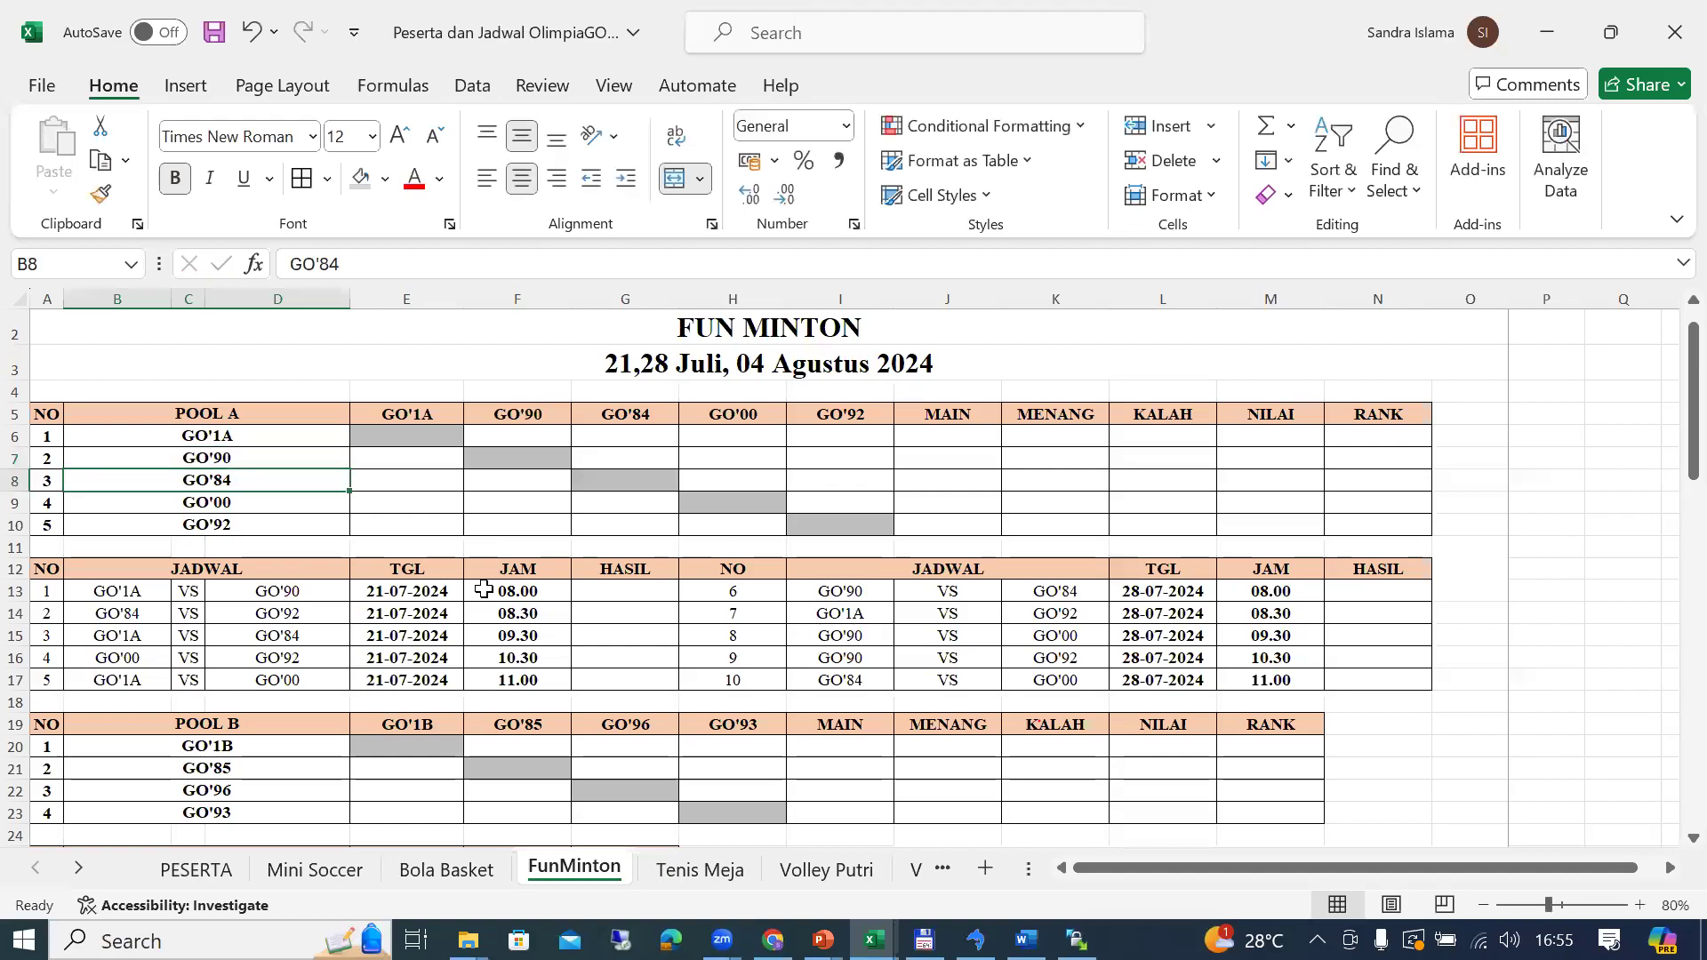
# Step: Switch to Chrome, remove GO'90 from the wheel and spin for the first Pool B team
pyautogui.hotkey('alt', 'Tab')
pyautogui.click(1207, 627)
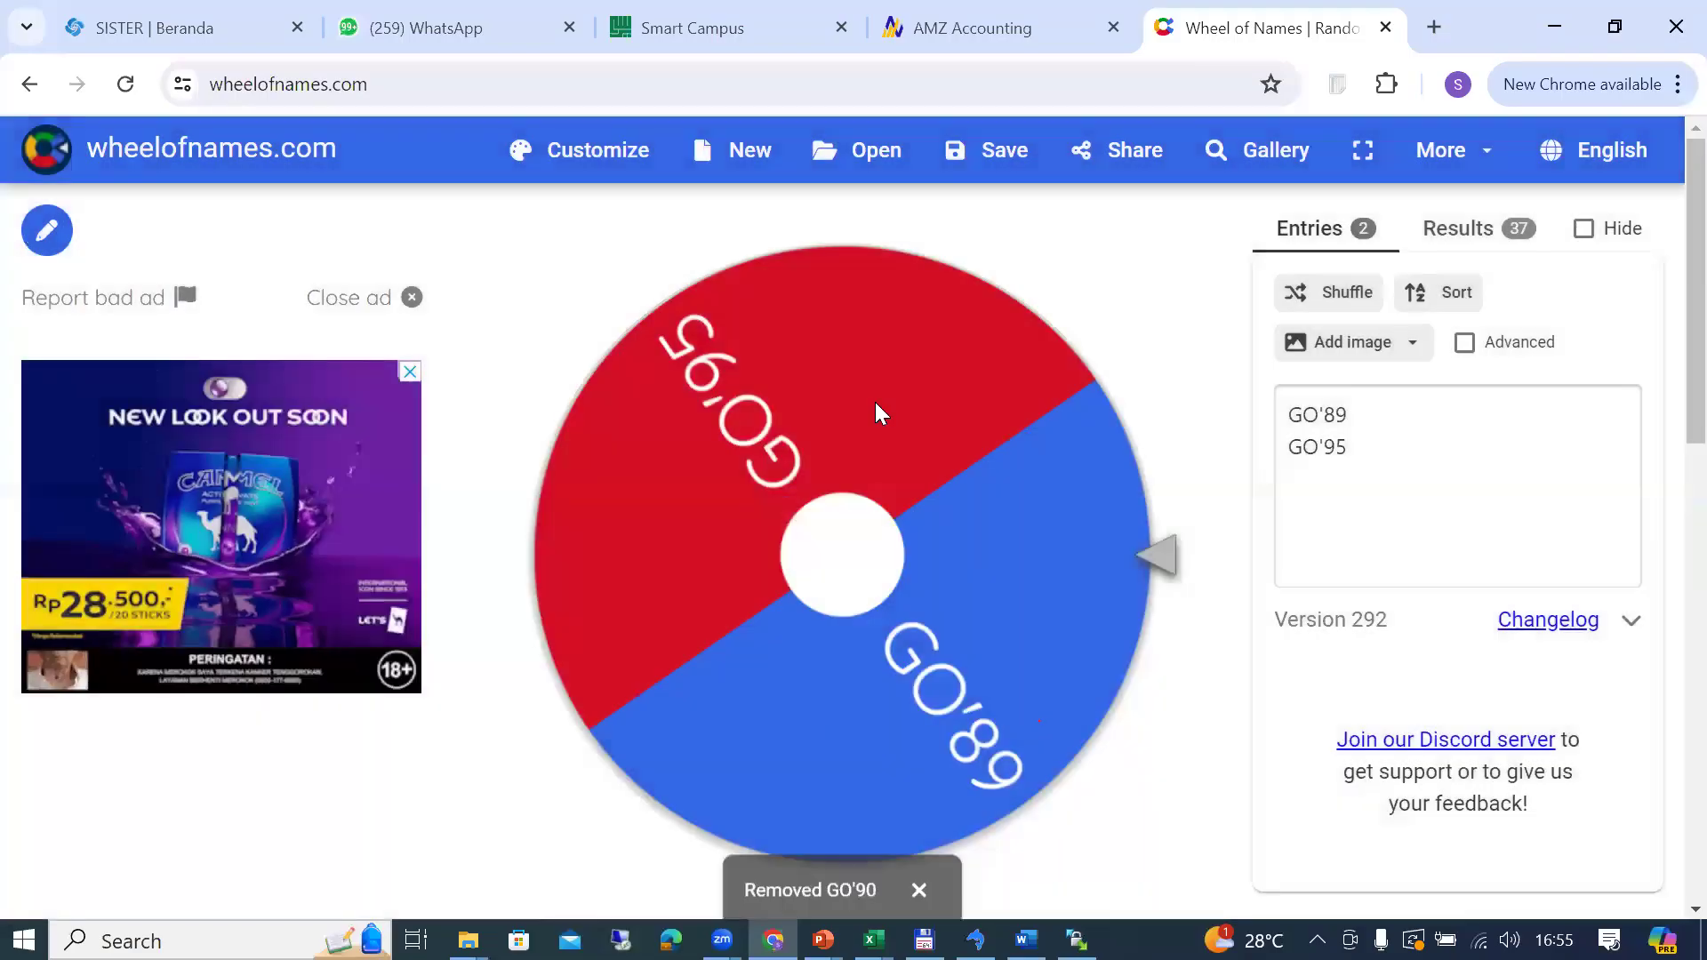
pyautogui.click(845, 558)
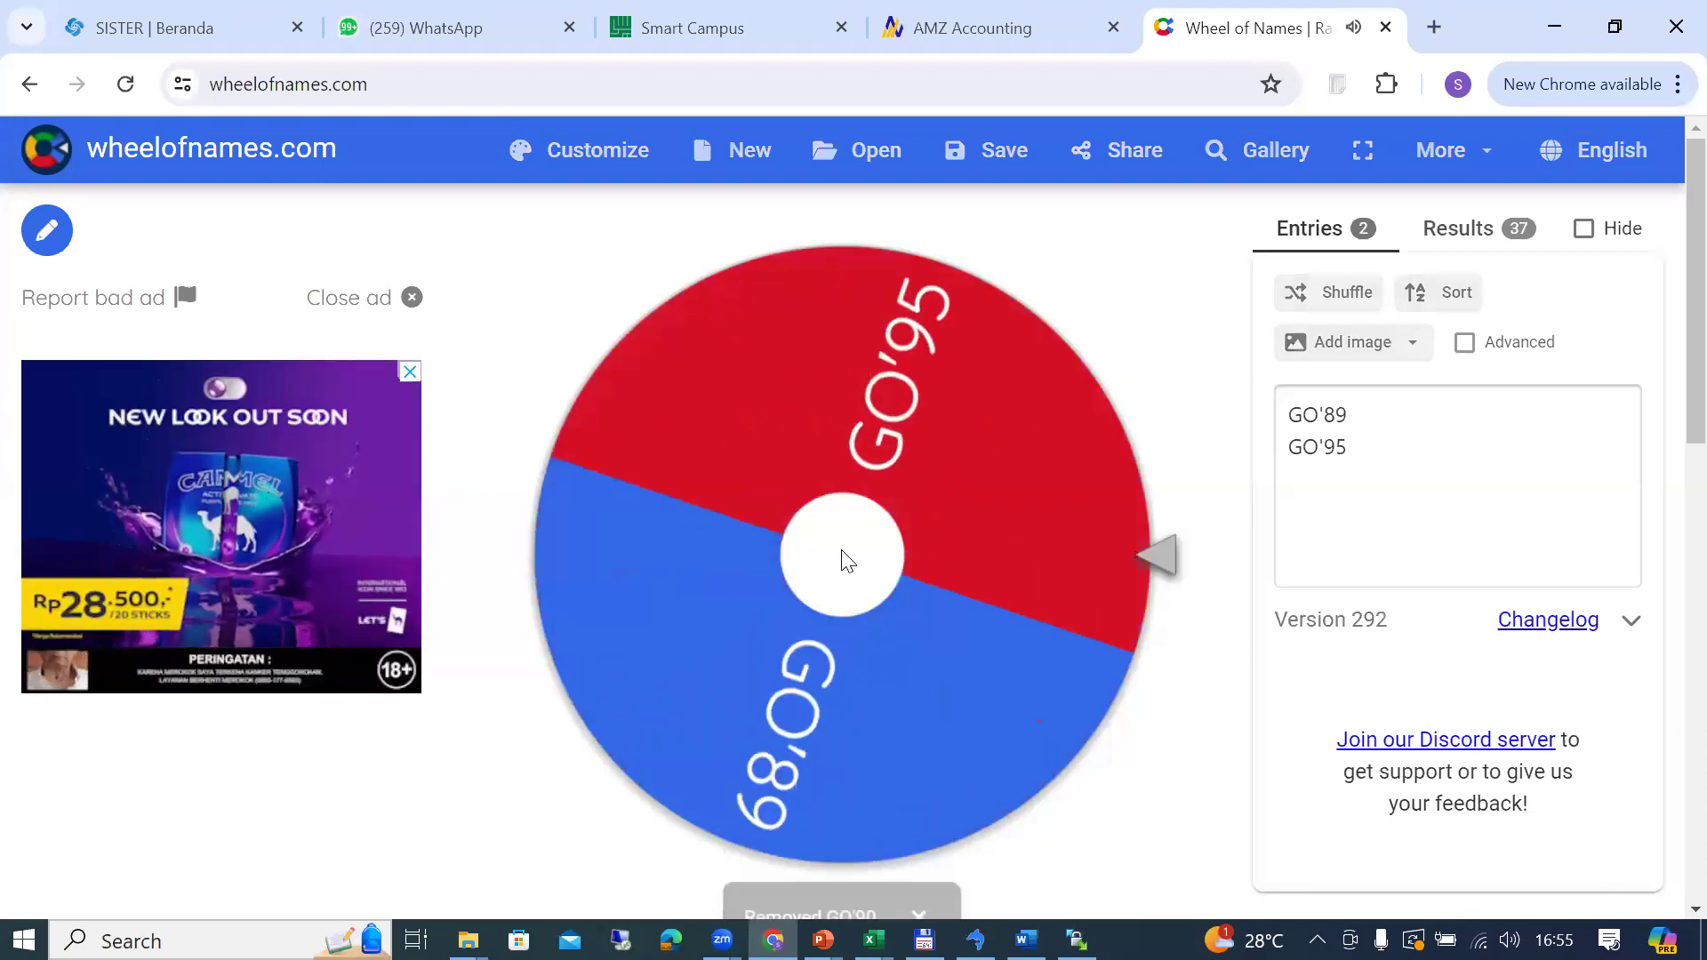
# Step: Select the first Pool B slot in the Excel FunMinton sheet, check the draw in Chrome and record GO'95 there
pyautogui.hotkey('alt', 'Tab')
pyautogui.press('Down')
pyautogui.press('Down')
pyautogui.press('Down')
pyautogui.press('Down')
pyautogui.press('Down')
pyautogui.press('Down')
pyautogui.press('Down')
pyautogui.press('Down')
pyautogui.press('Down')
pyautogui.press('Down')
pyautogui.press('Down')
pyautogui.press('Down')
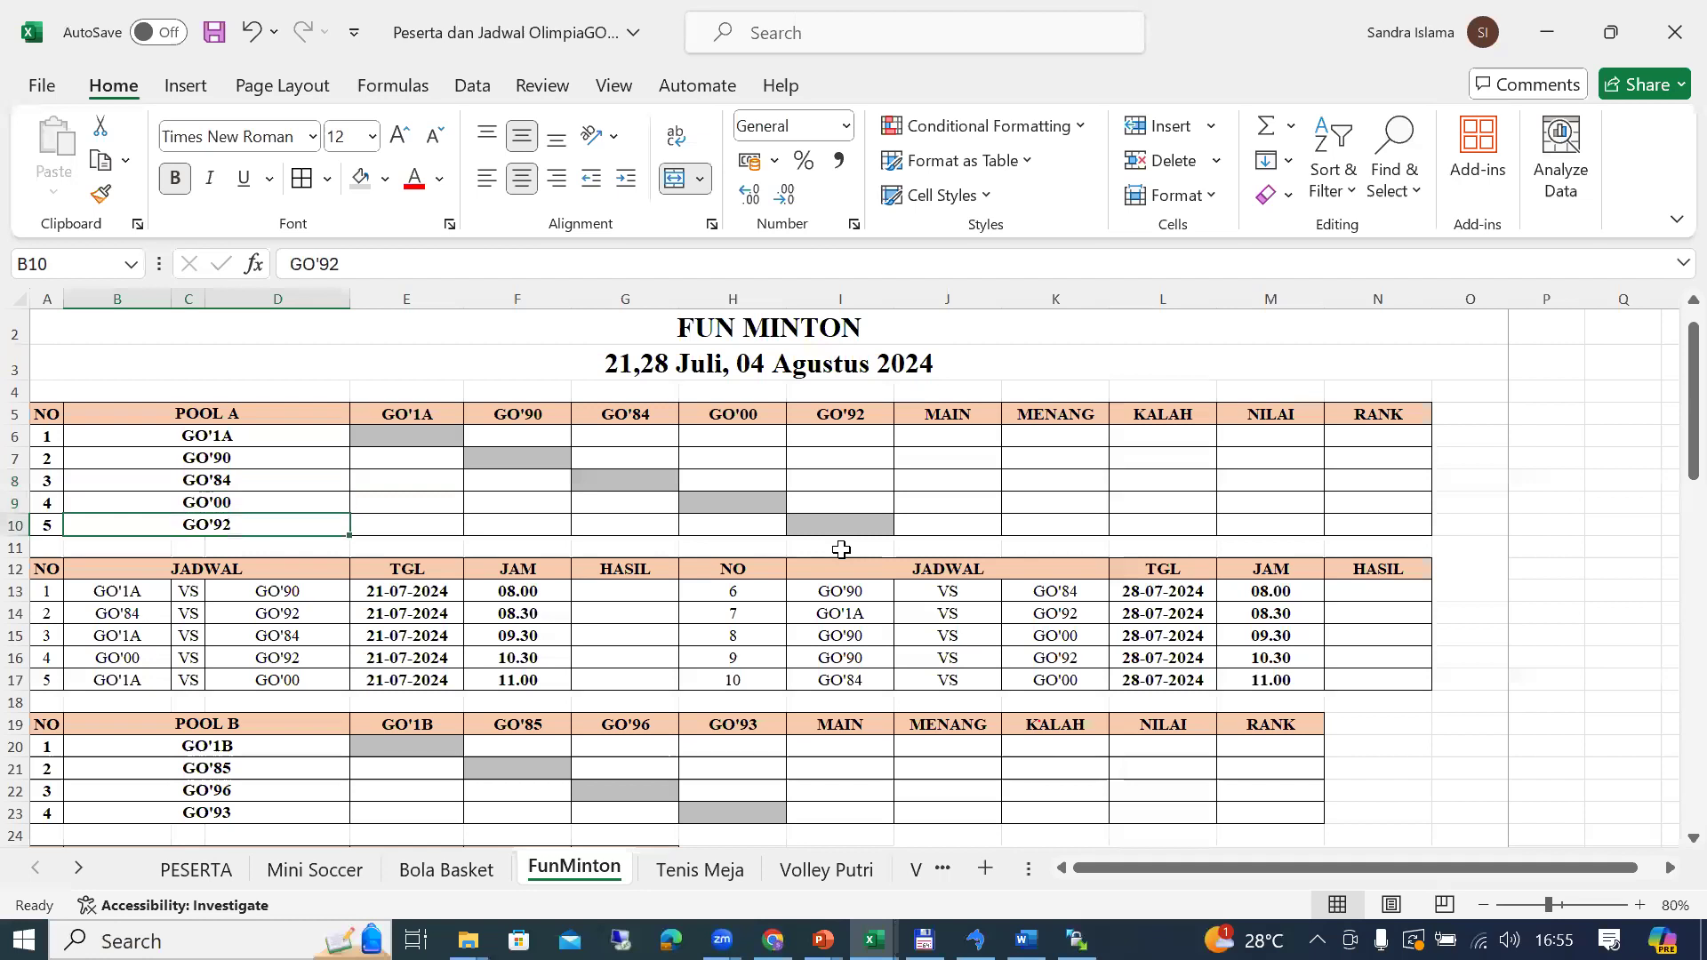
pyautogui.hotkey('alt', 'Tab')
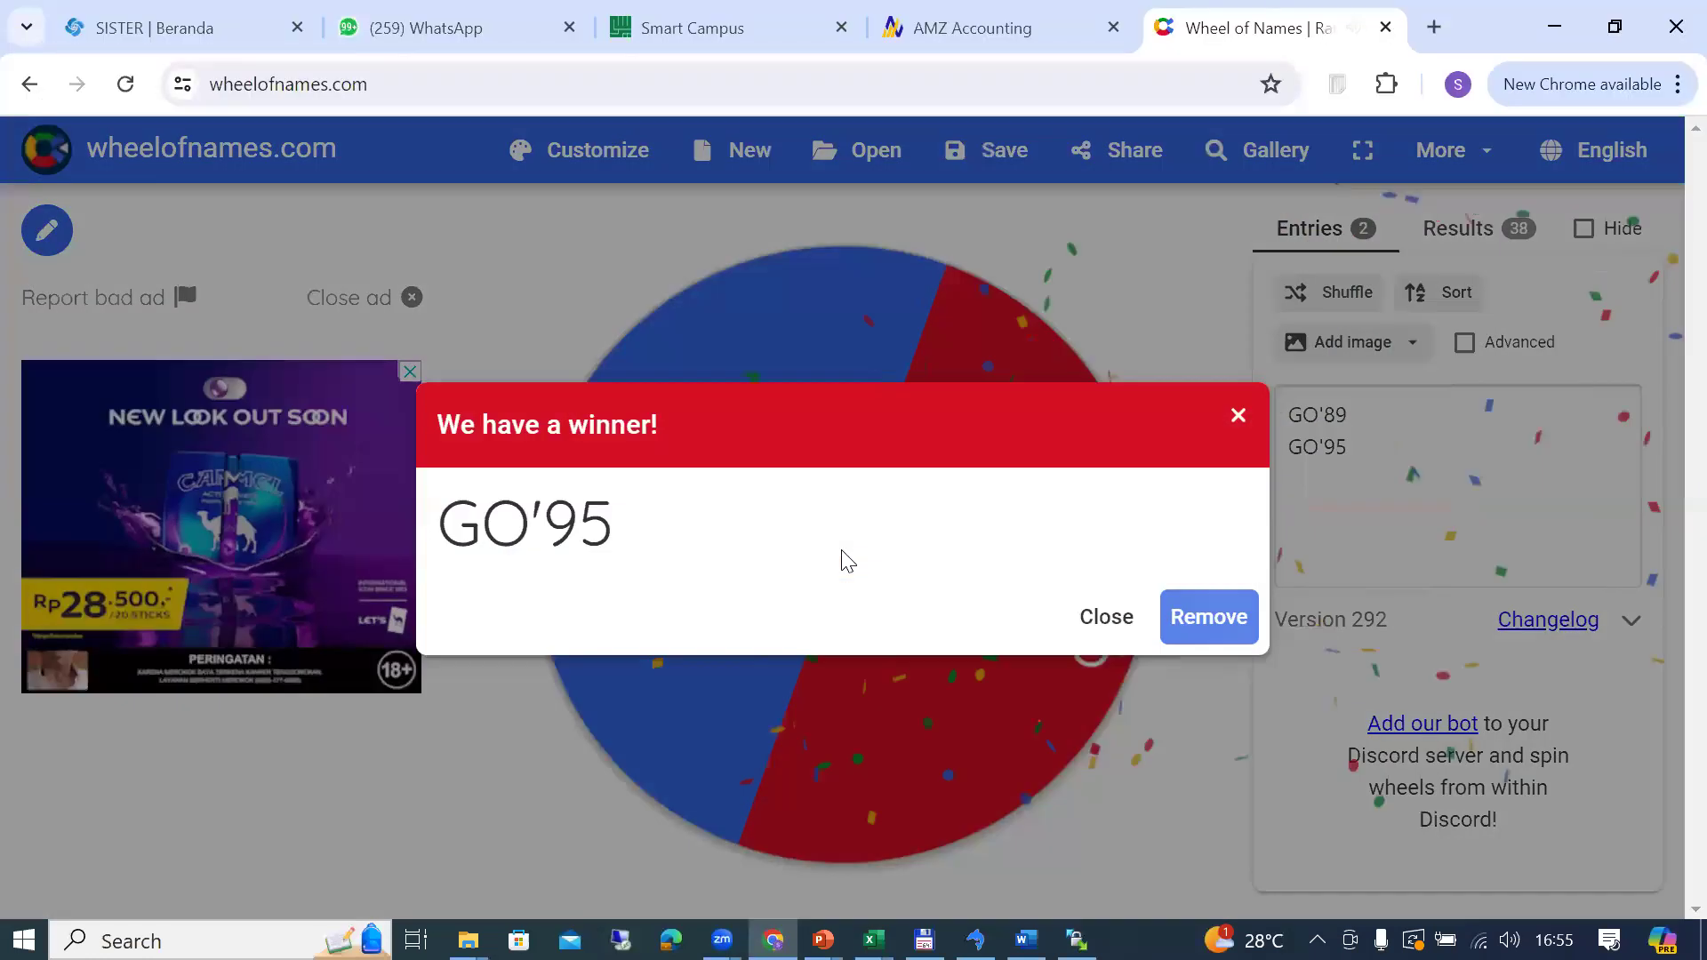
pyautogui.hotkey('alt', 'Tab')
pyautogui.write("GO'95")
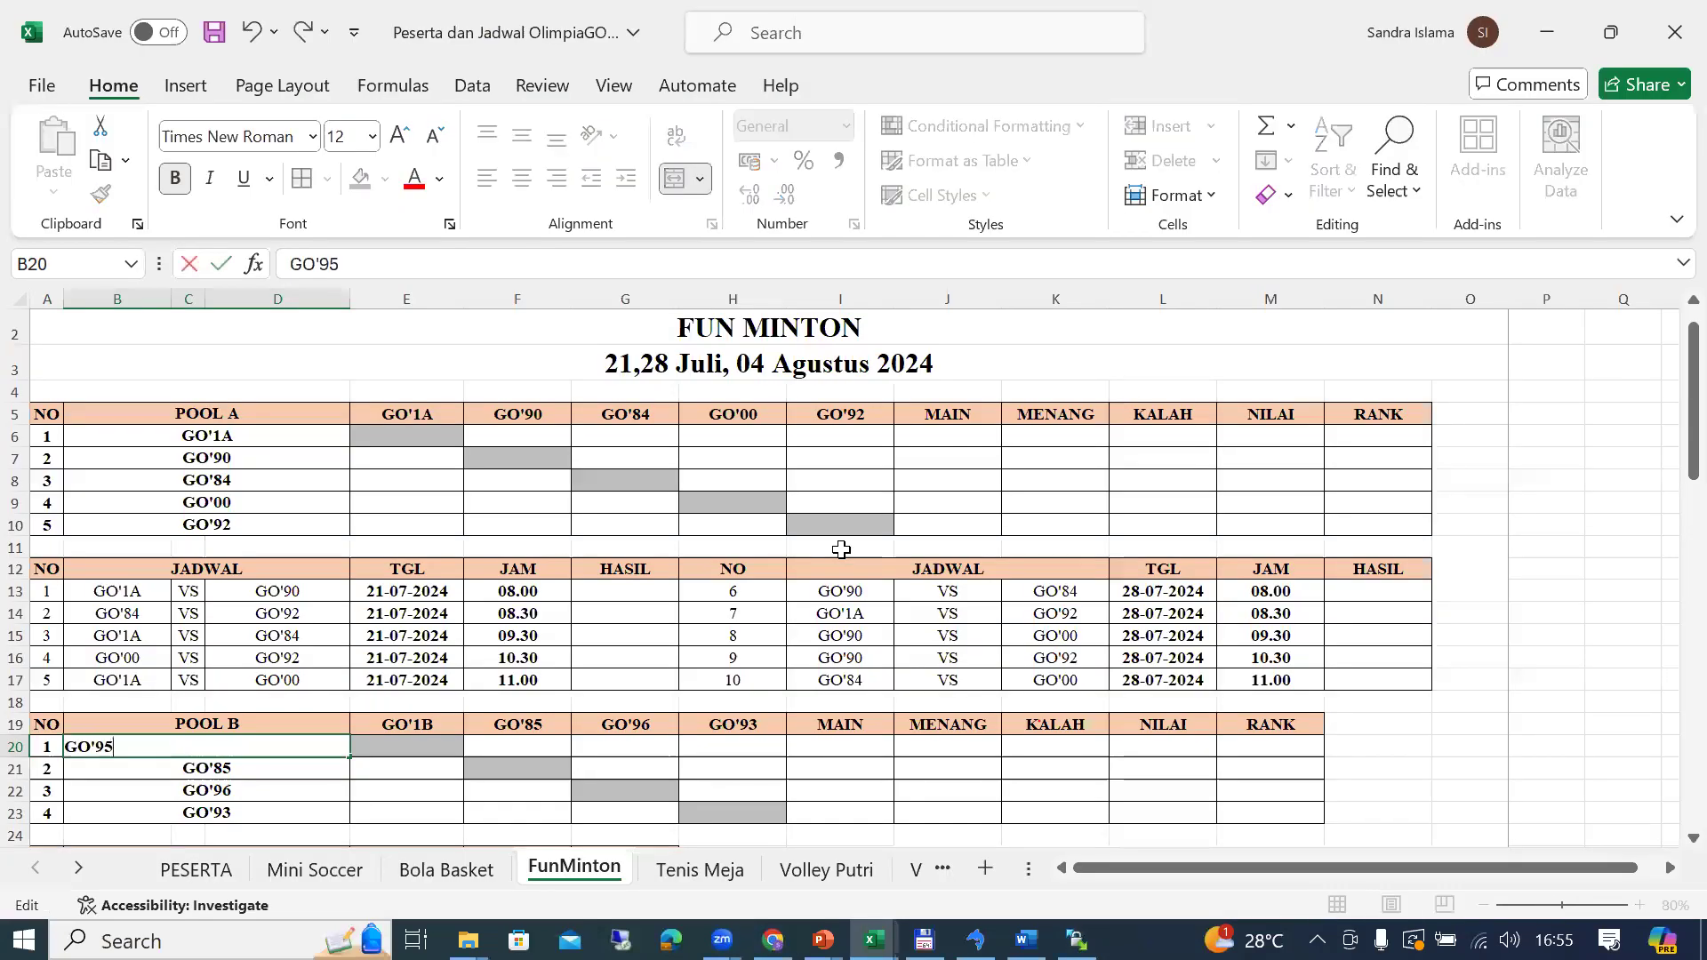
pyautogui.press('Return')
# Step: Record the last undrawn team, GO'89, as the first Pool A team in the FunMinton sheet
pyautogui.click(281, 436)
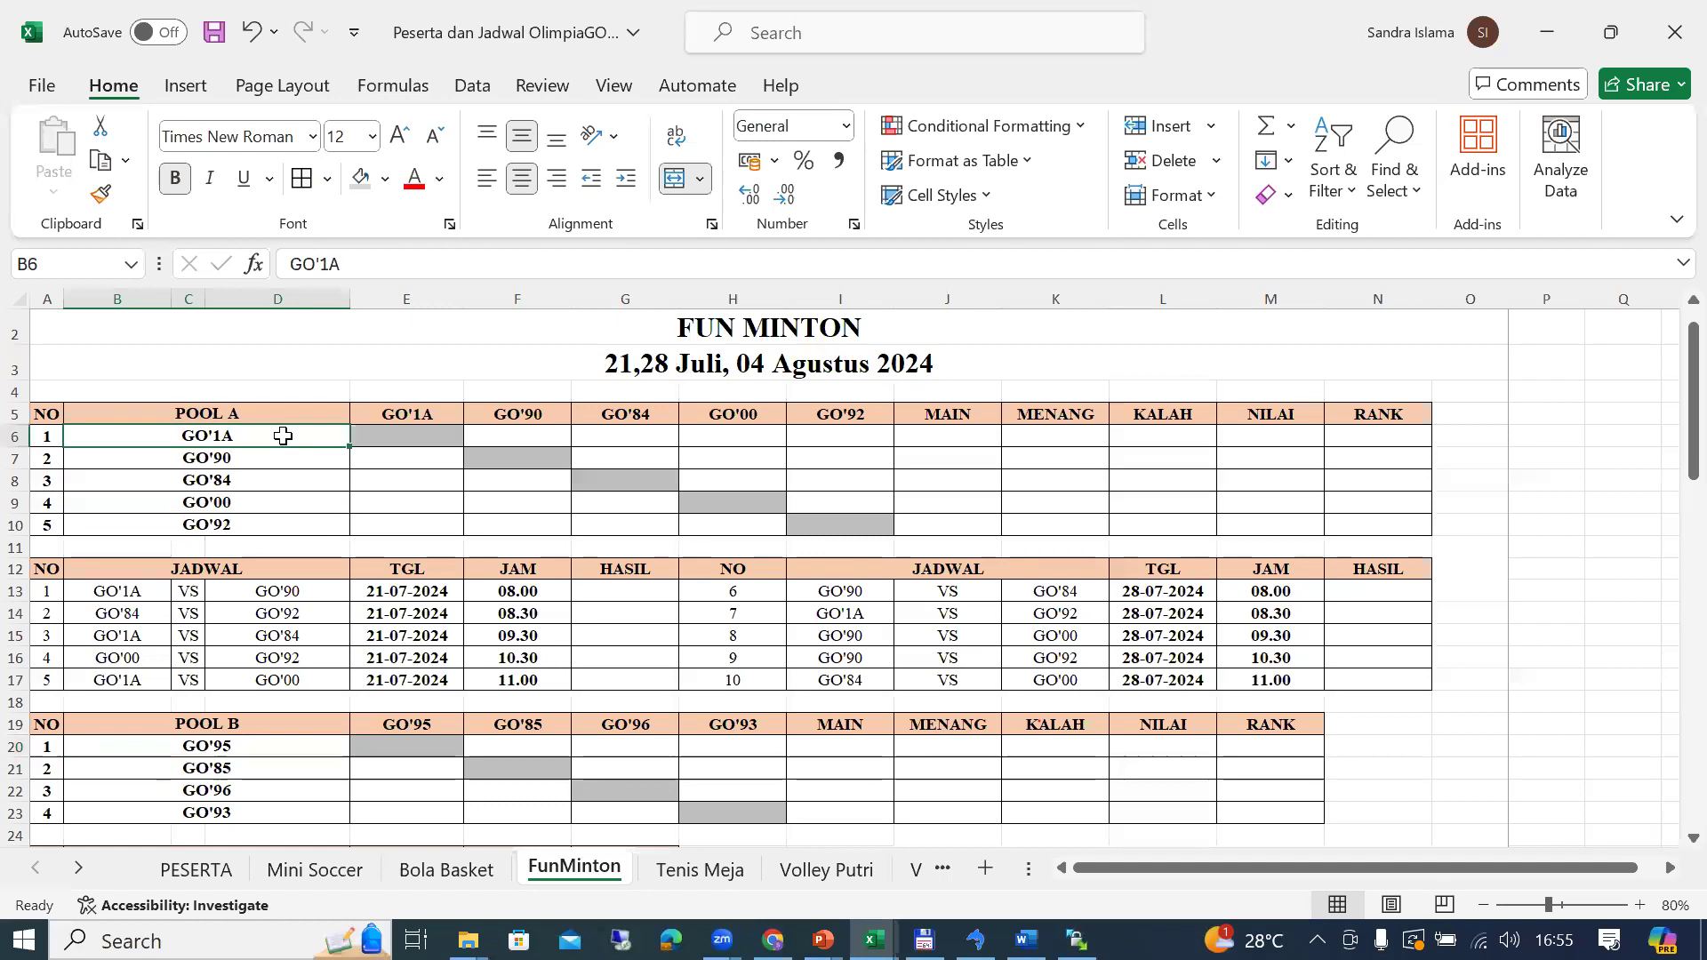
pyautogui.hotkey('alt', 'Tab')
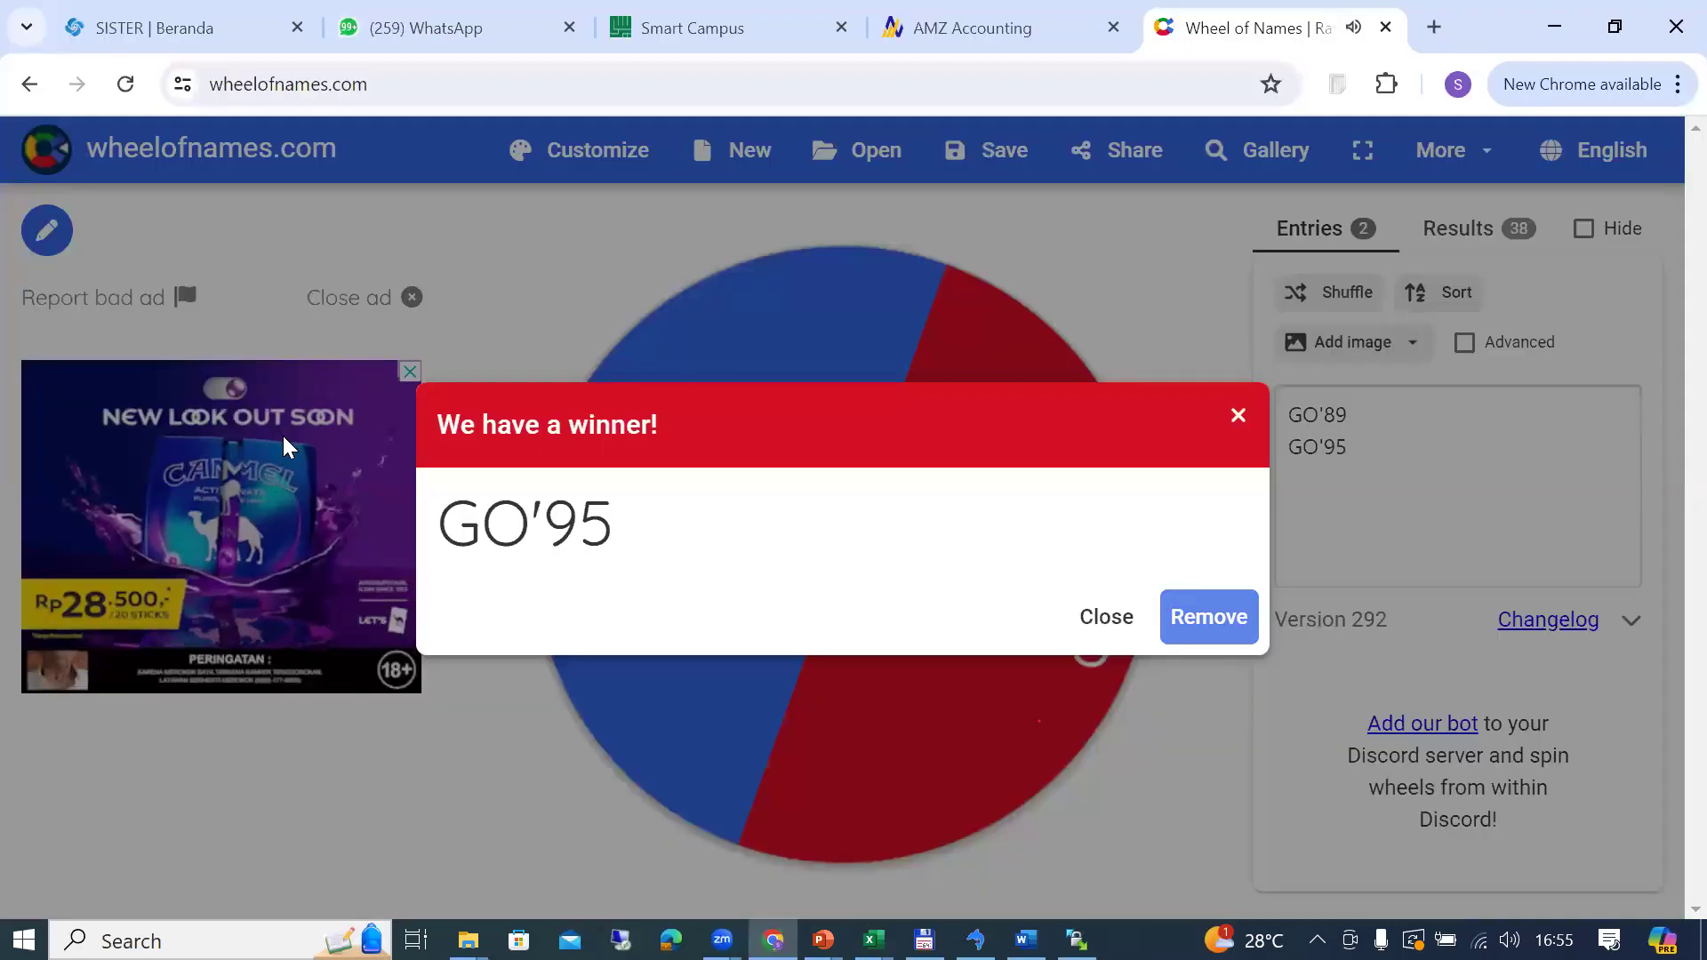
pyautogui.hotkey('alt', 'Tab')
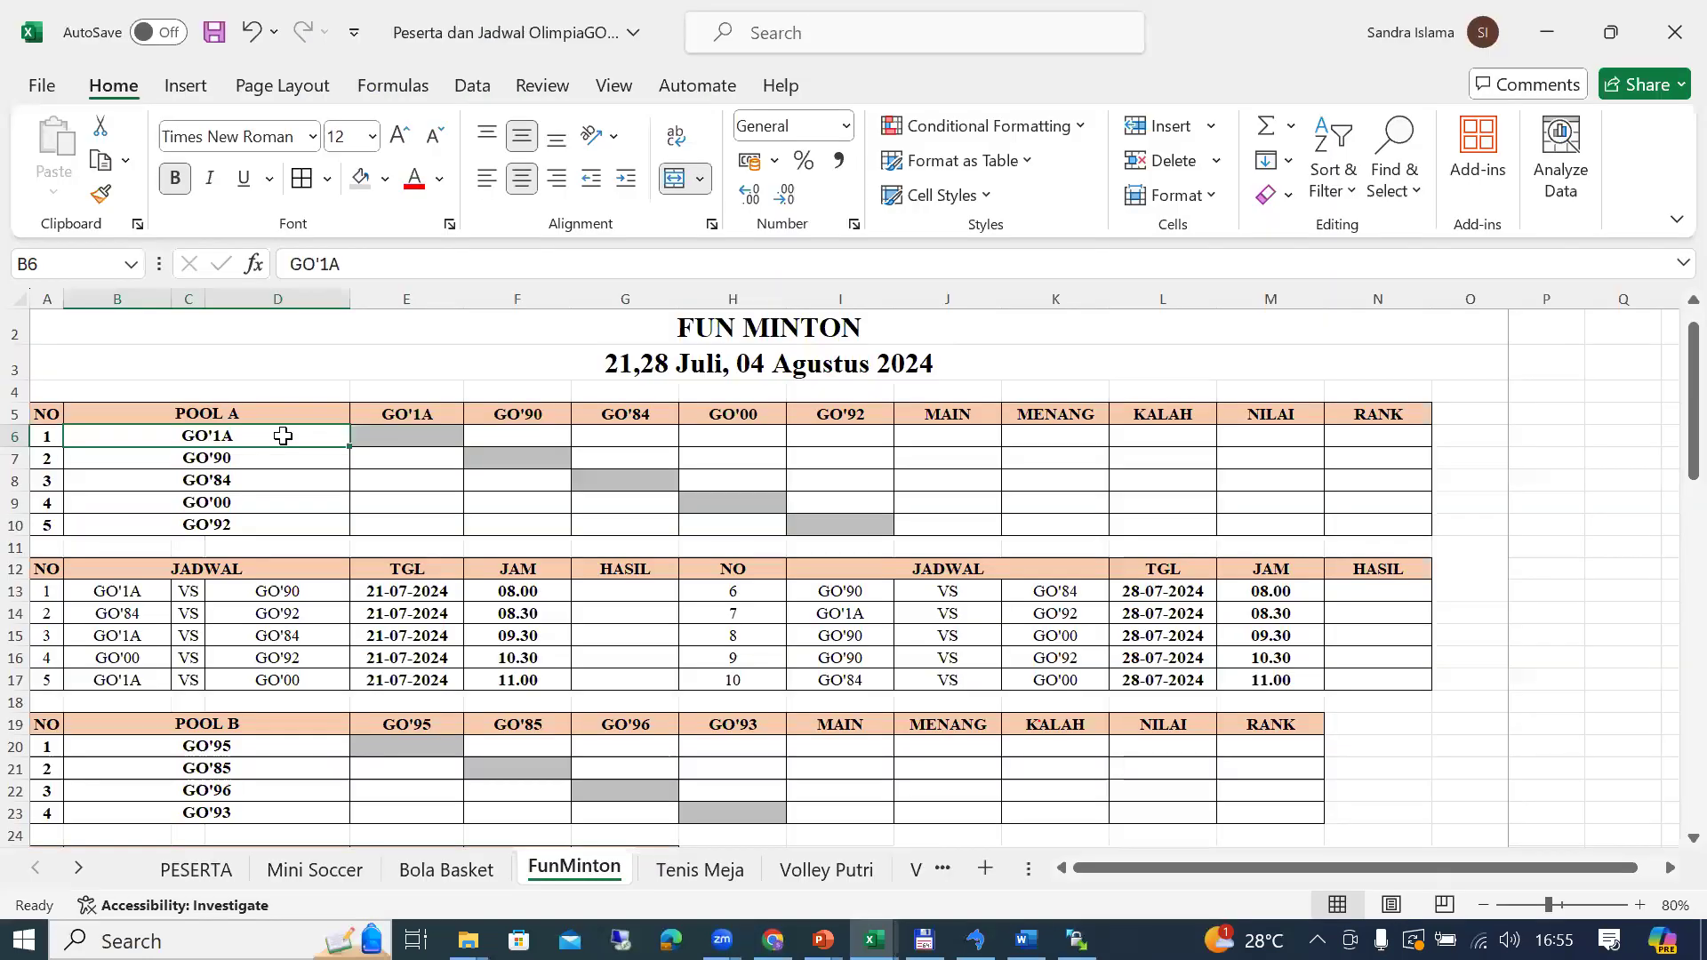
pyautogui.doubleClick(282, 436)
pyautogui.press('BackSpace')
pyautogui.press('BackSpace')
pyautogui.write('89')
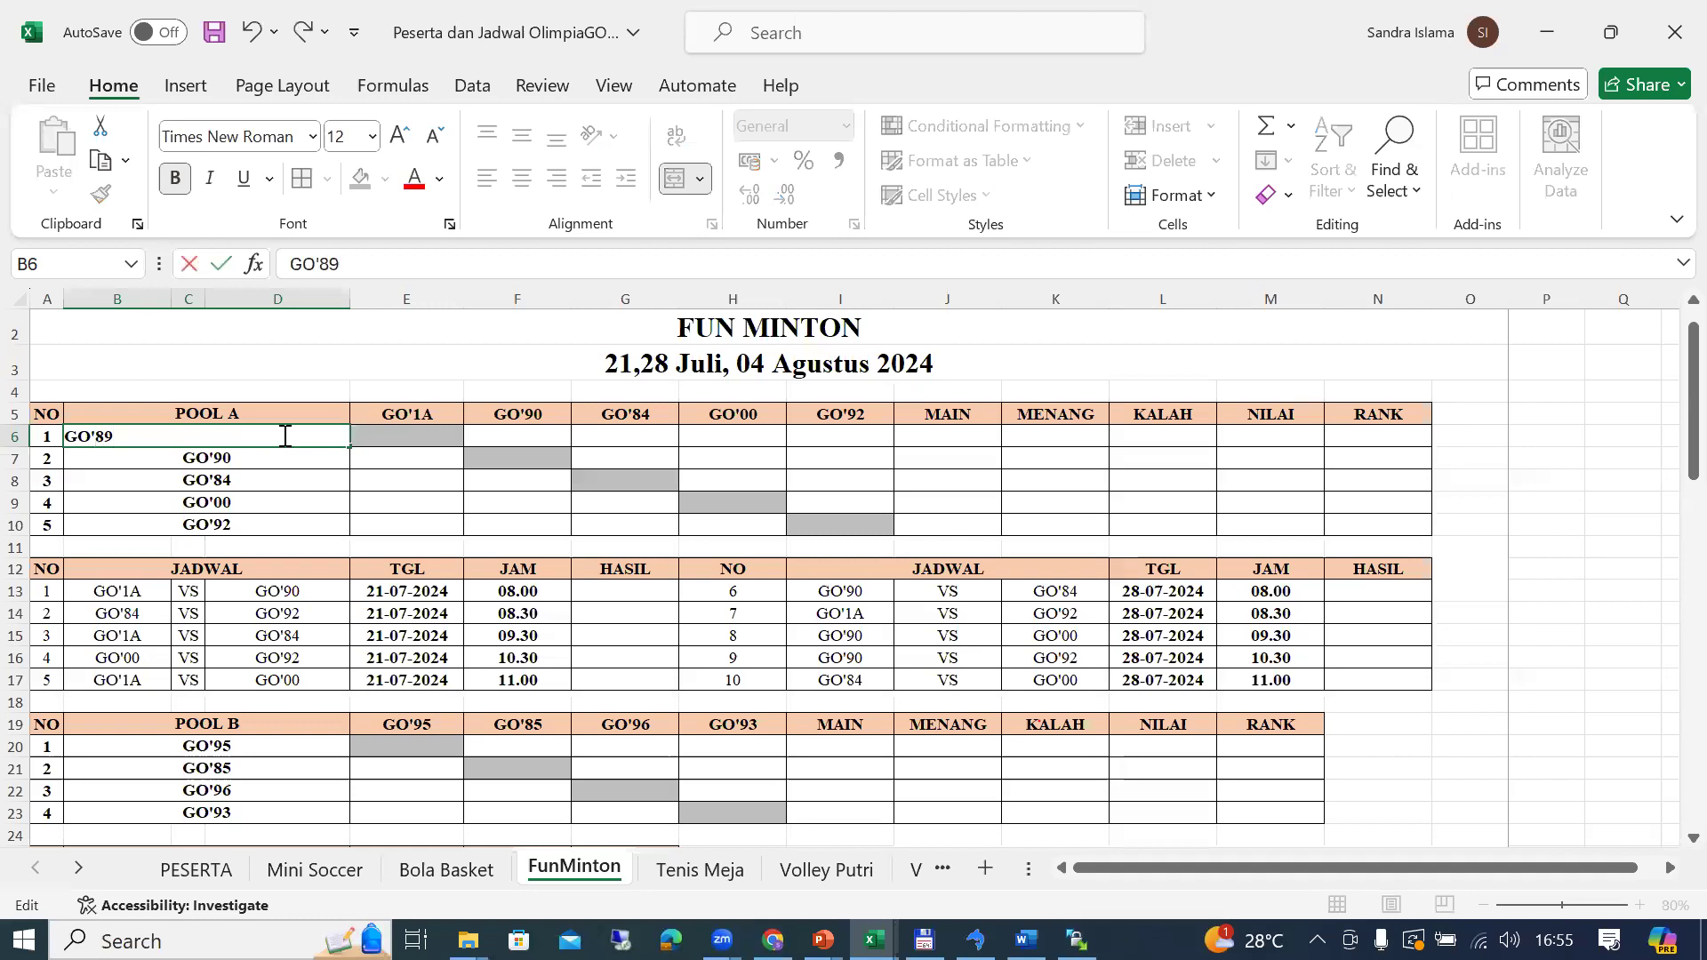
pyautogui.press('Return')
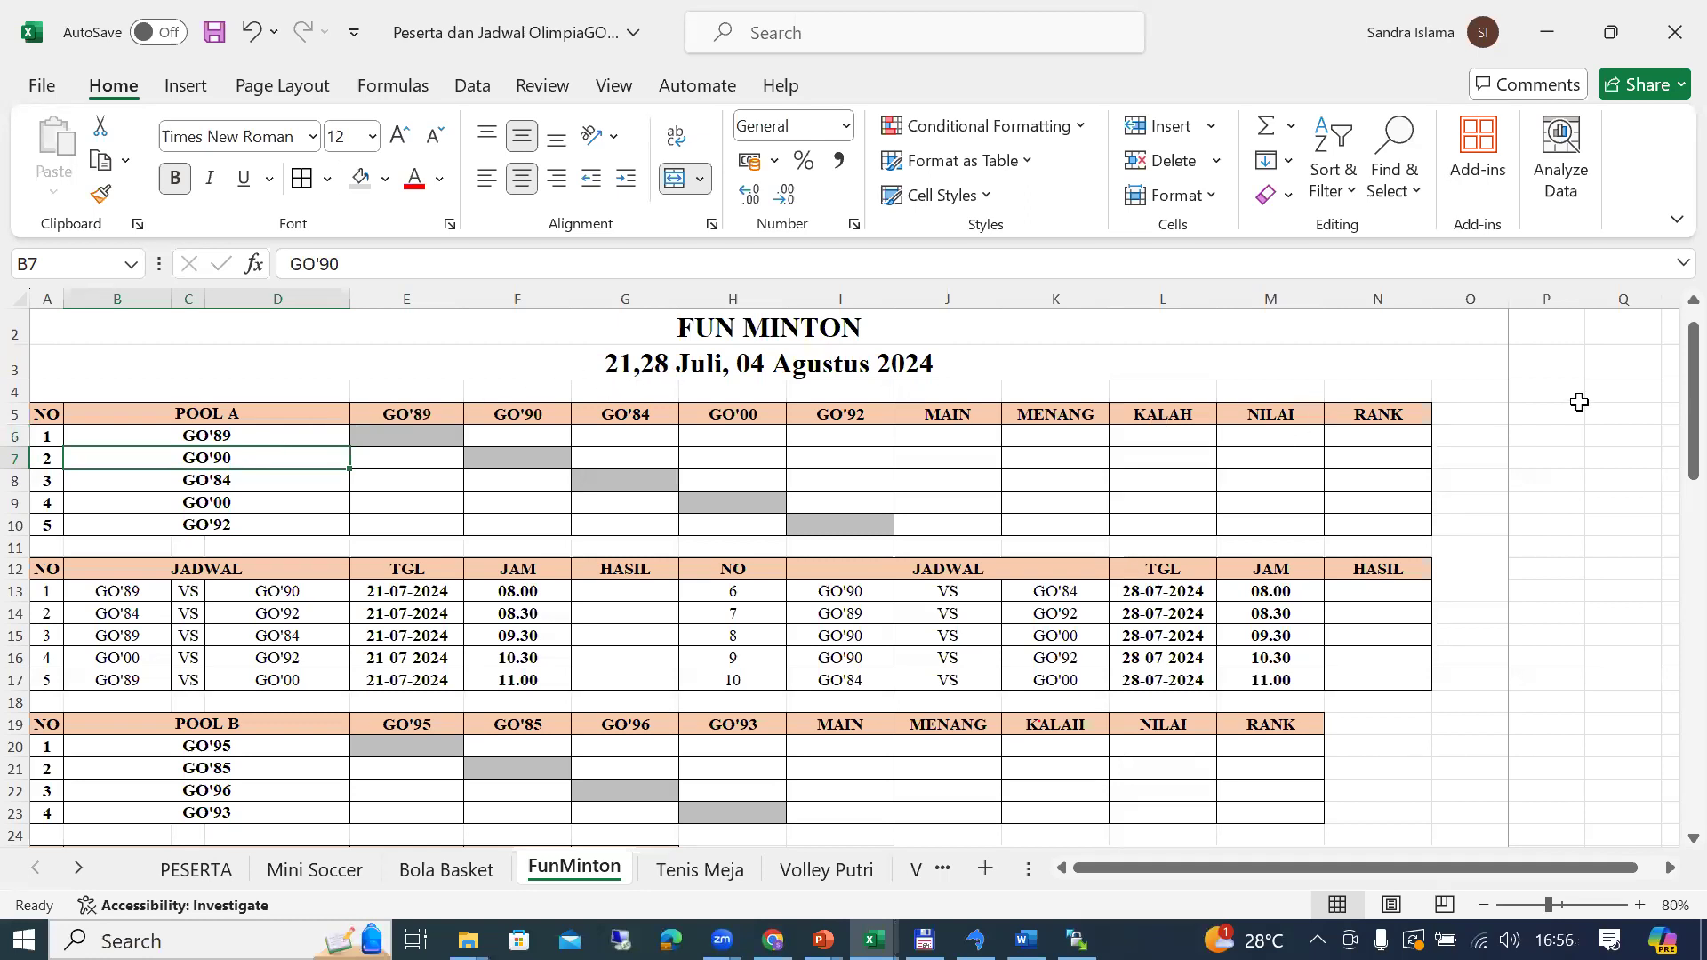
# Step: Look over the FunMinton schedule, then remove GO'95 from the wheel in Chrome and place the cursor in the wheel's entries
pyautogui.moveTo(1666, 392); pyautogui.dragTo(1668, 425)
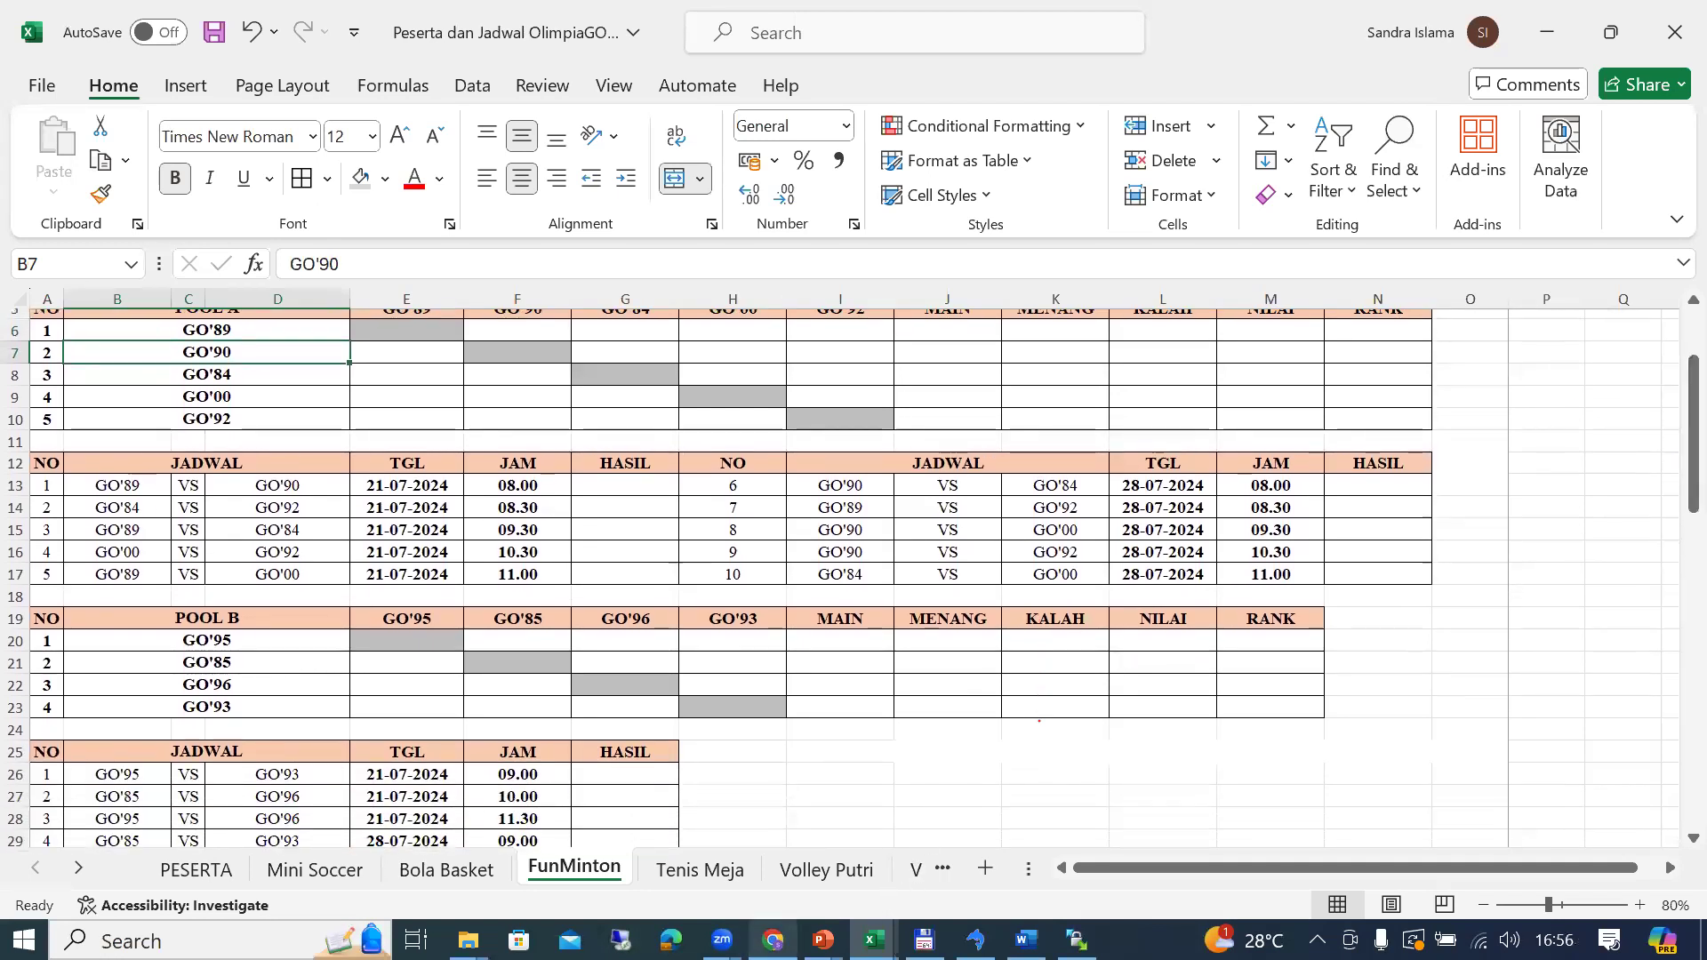
pyautogui.hotkey('alt', 'Tab')
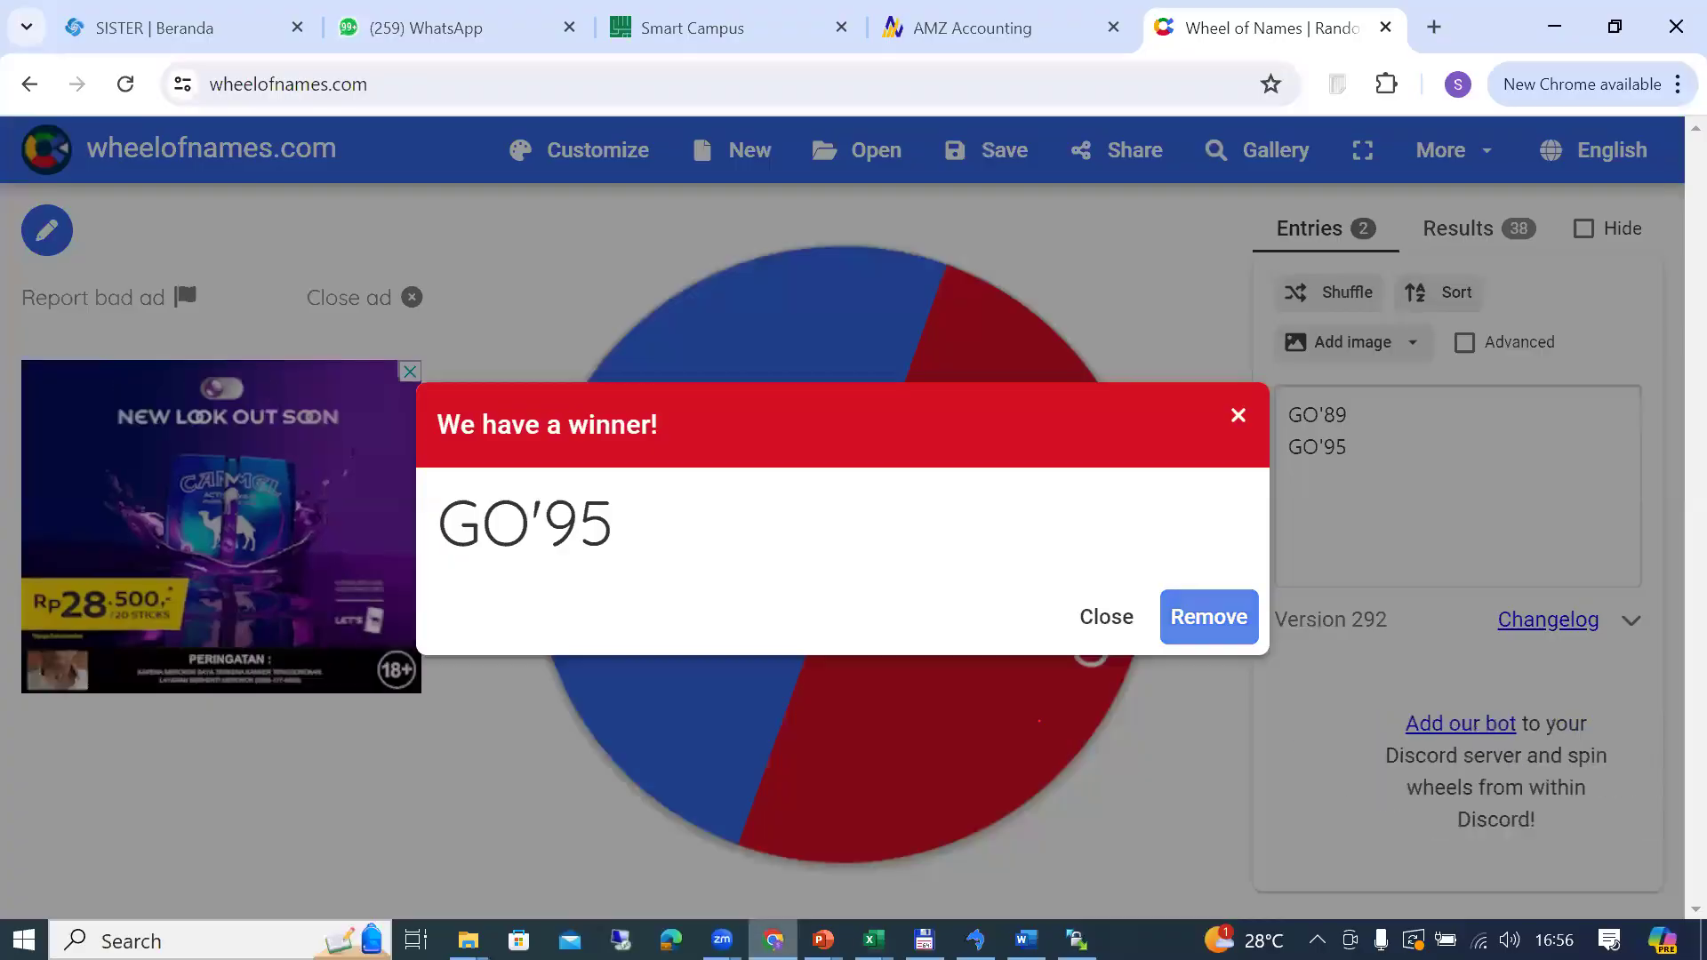
pyautogui.click(1196, 624)
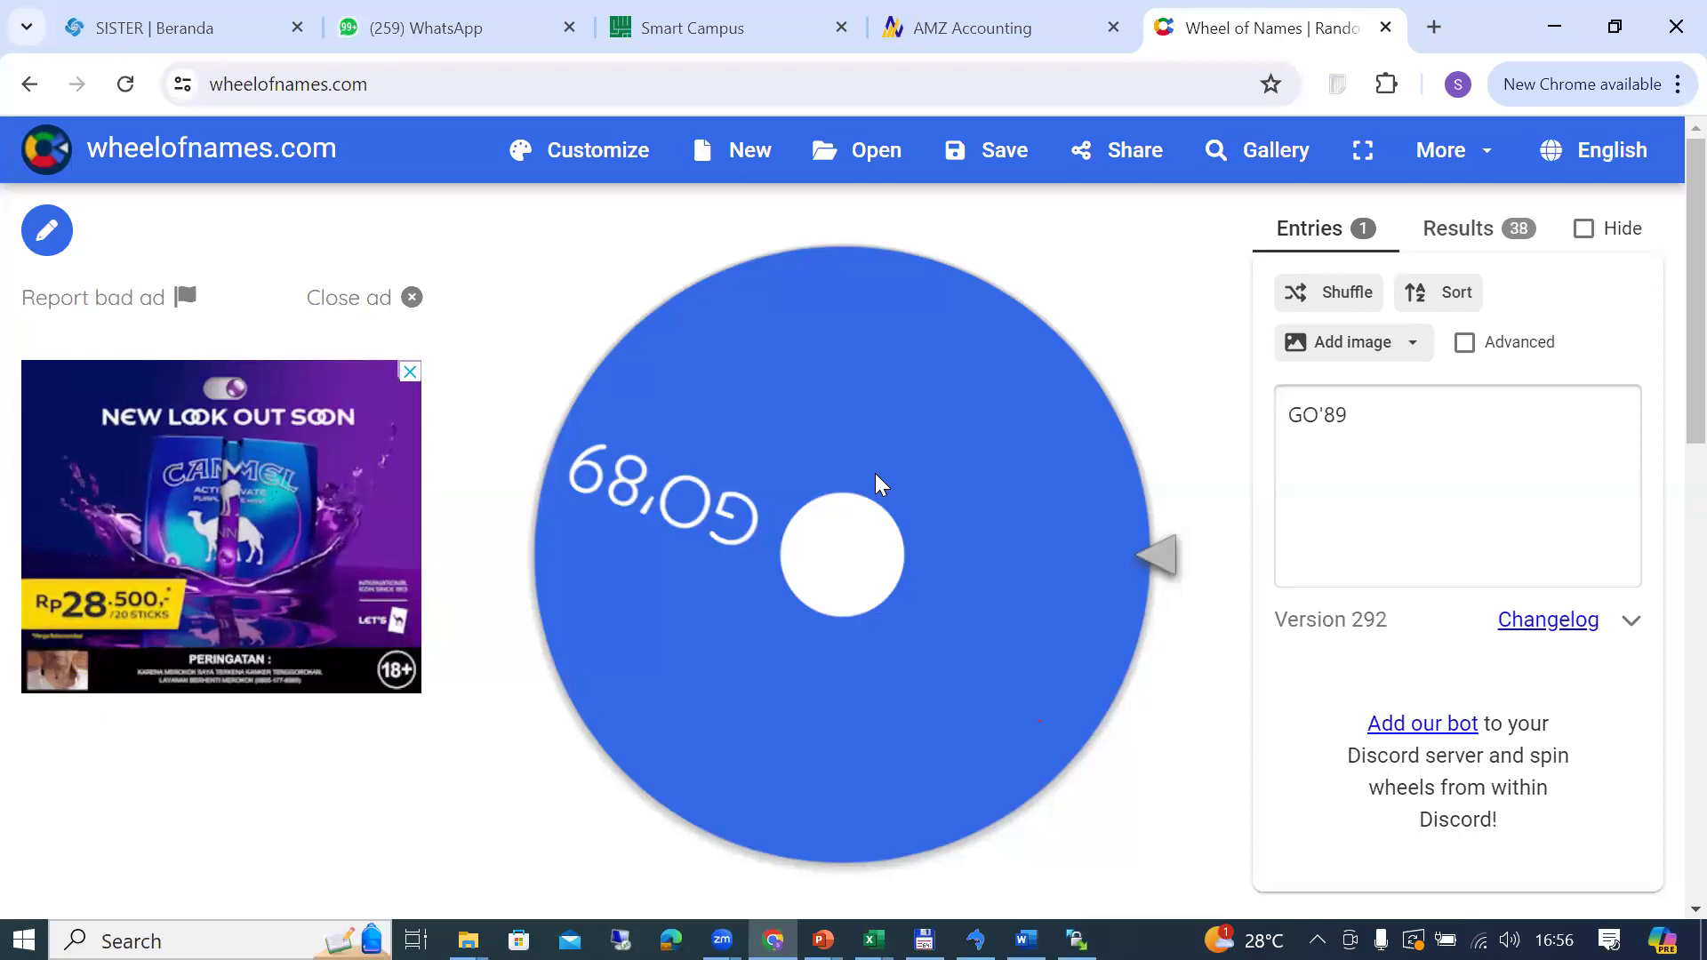
pyautogui.click(1319, 419)
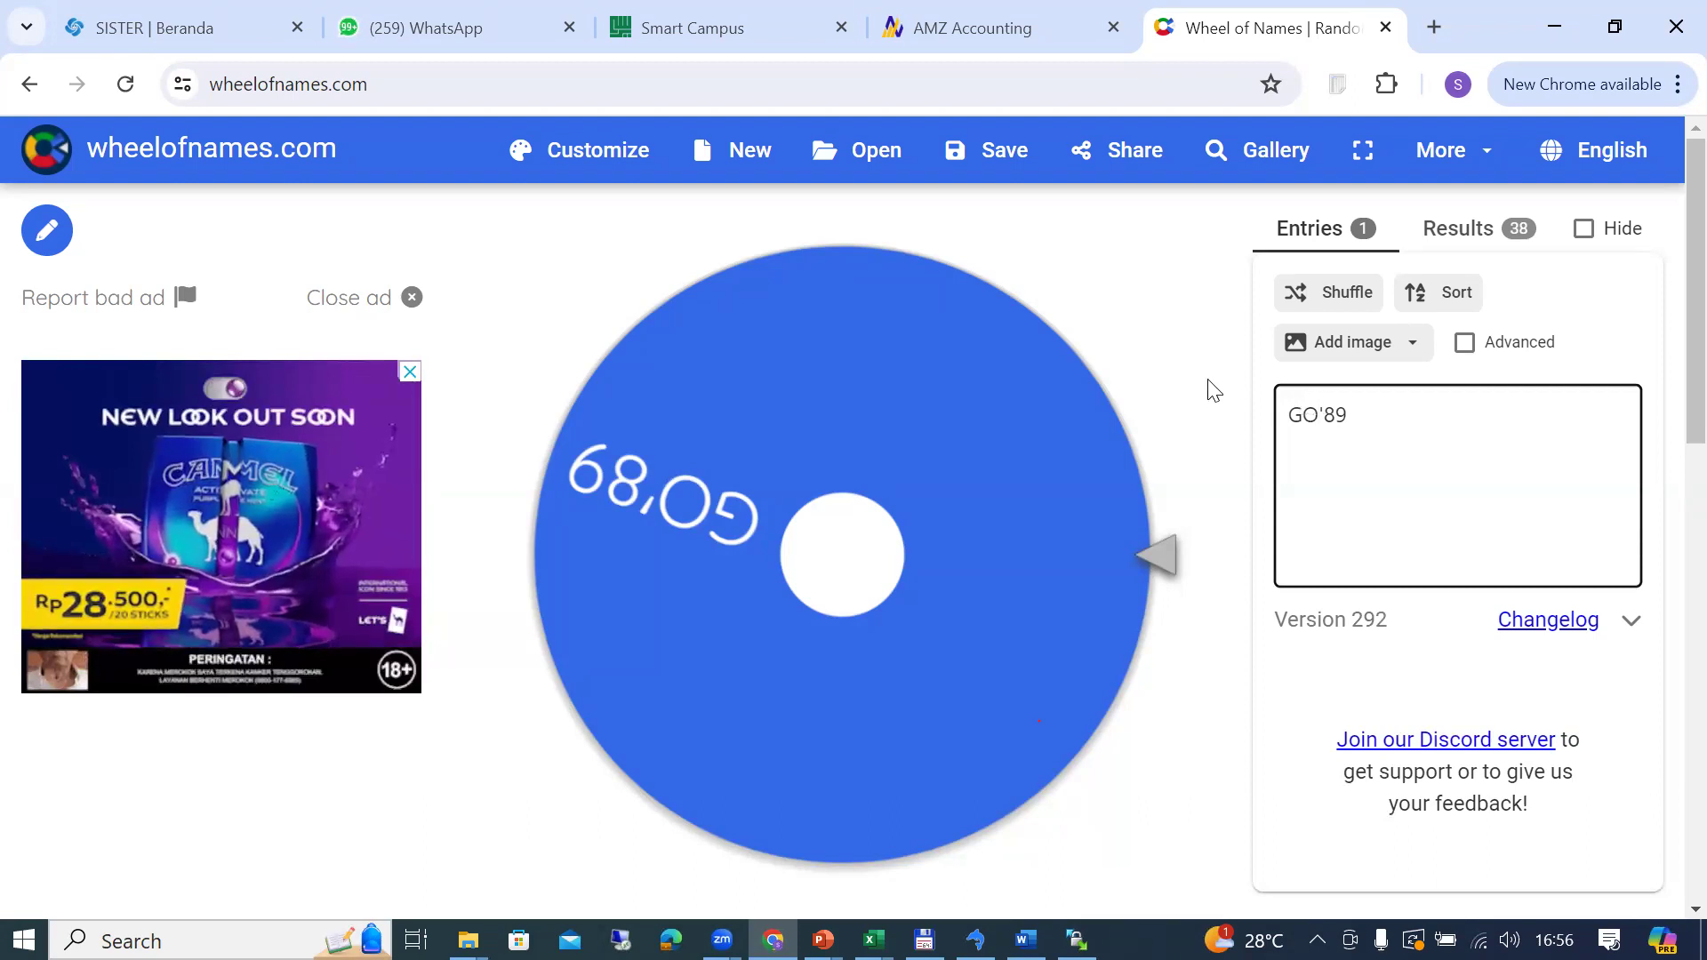
pyautogui.hotkey('alt', 'Tab')
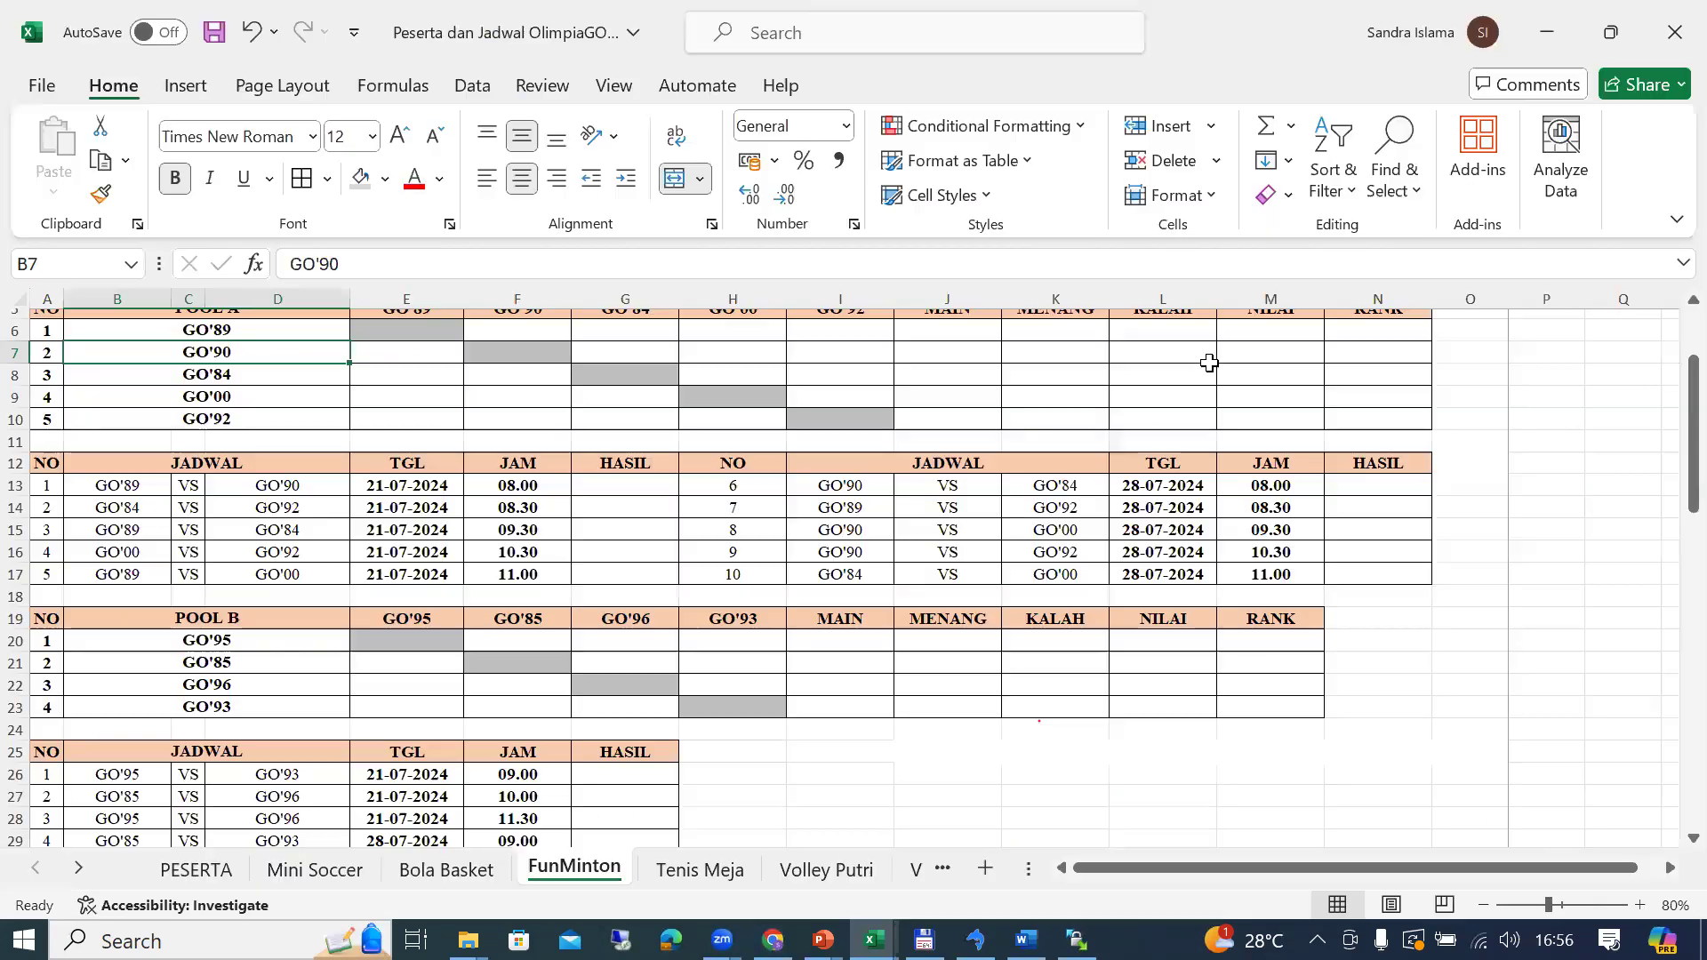
pyautogui.click(772, 940)
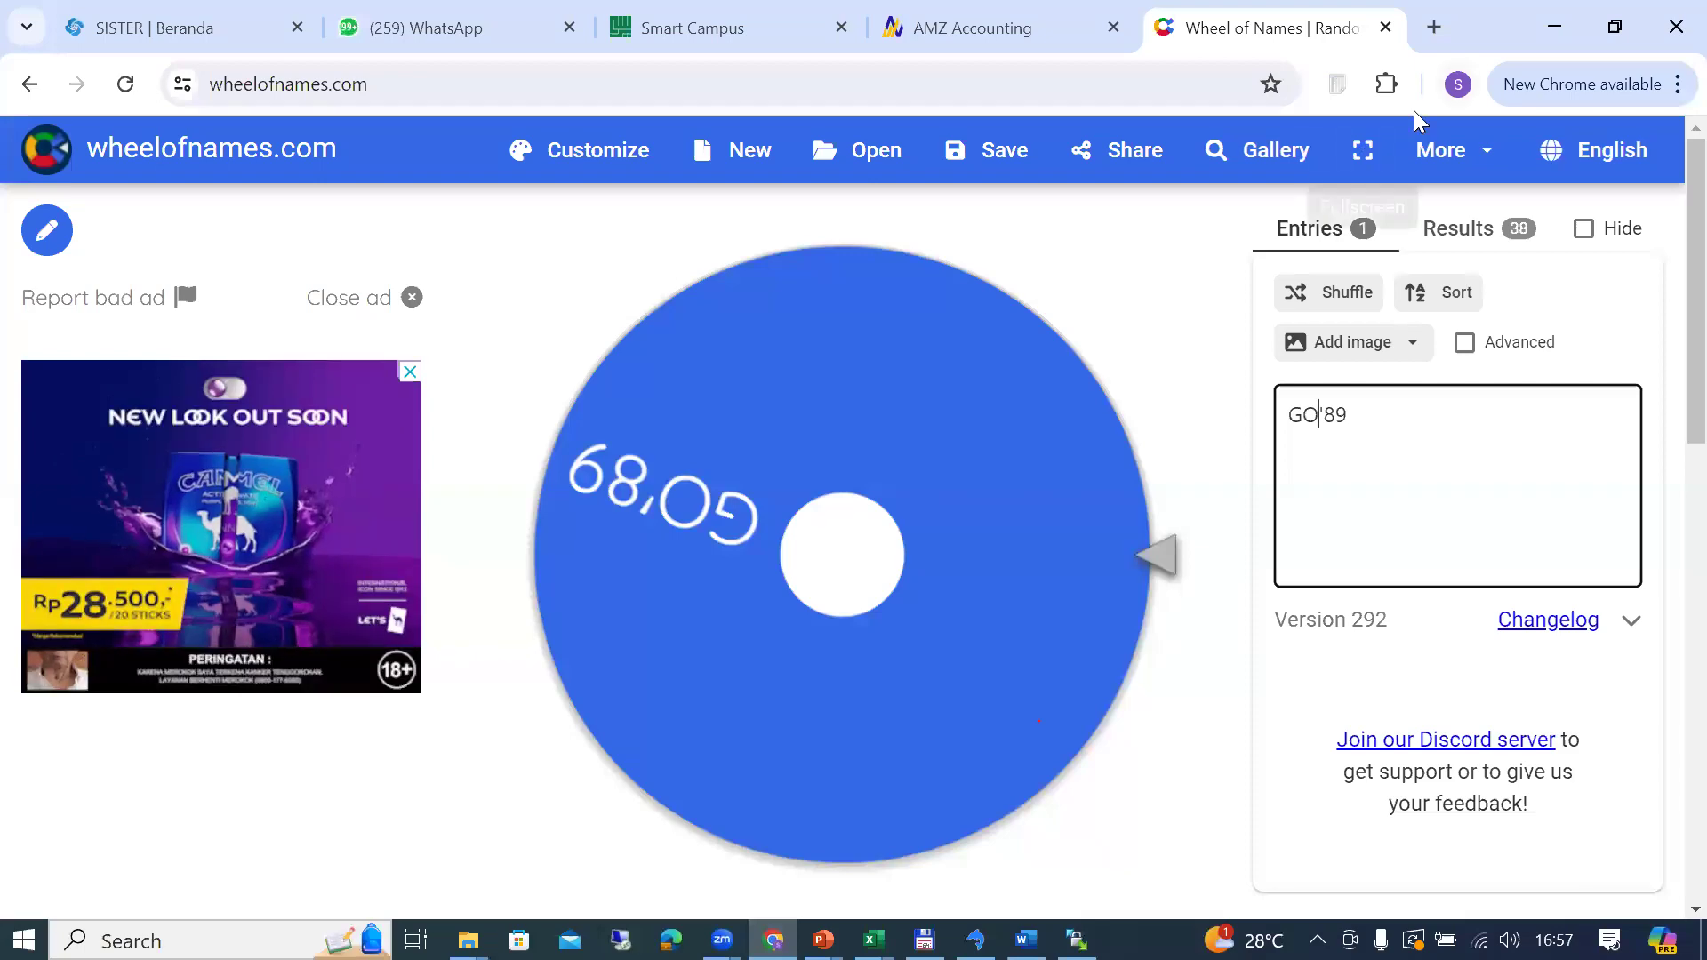